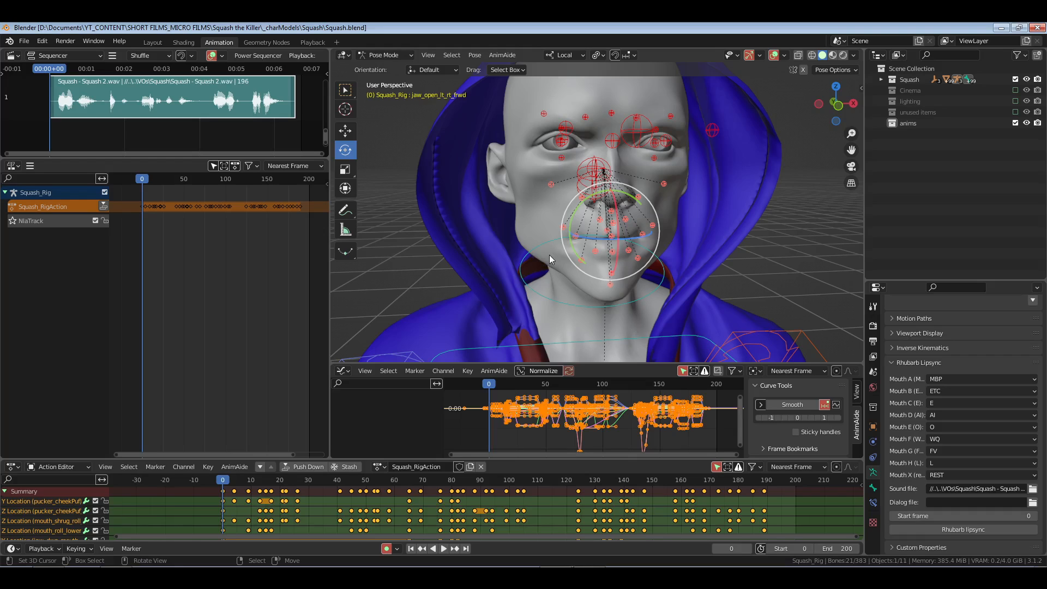
middle_drag(549, 254, 639, 233)
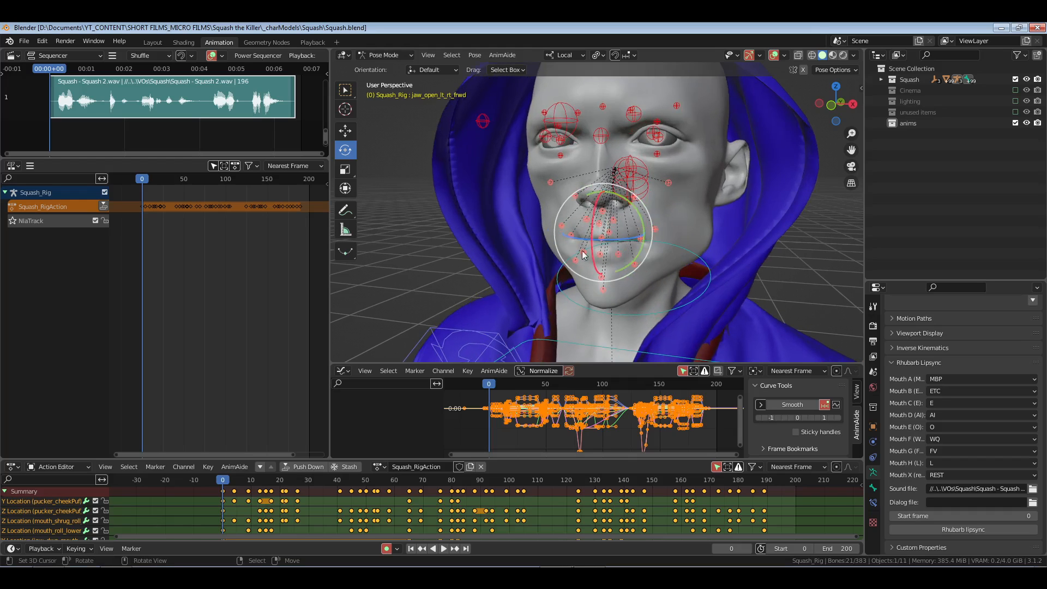
middle_drag(572, 254, 637, 252)
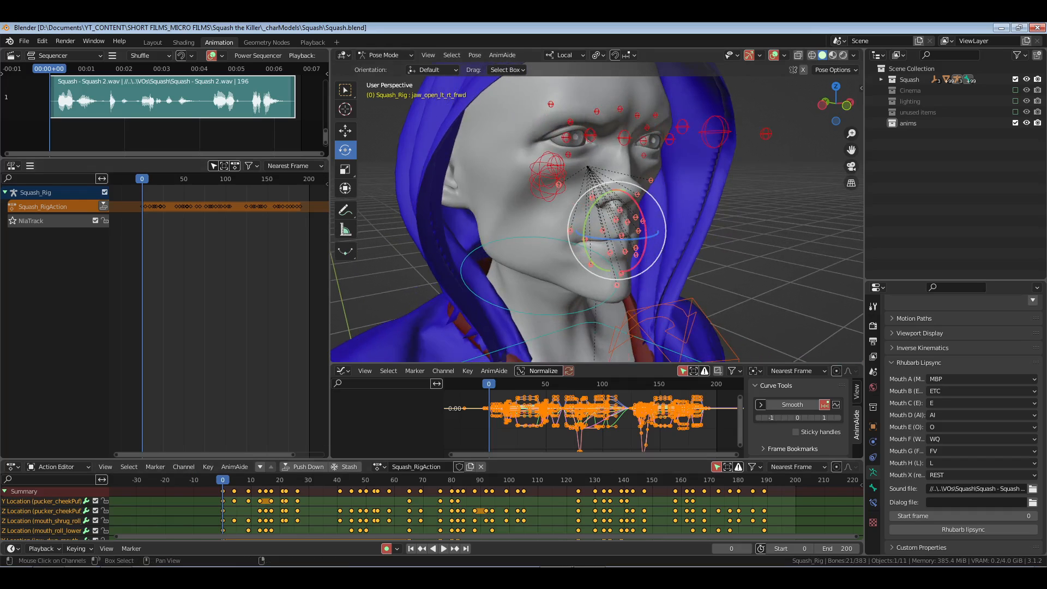
- Switch to Windows Explorer and open the YT_CONTENT folder within Documents on Main Hard Drive (D:)
click(121, 577)
click(81, 46)
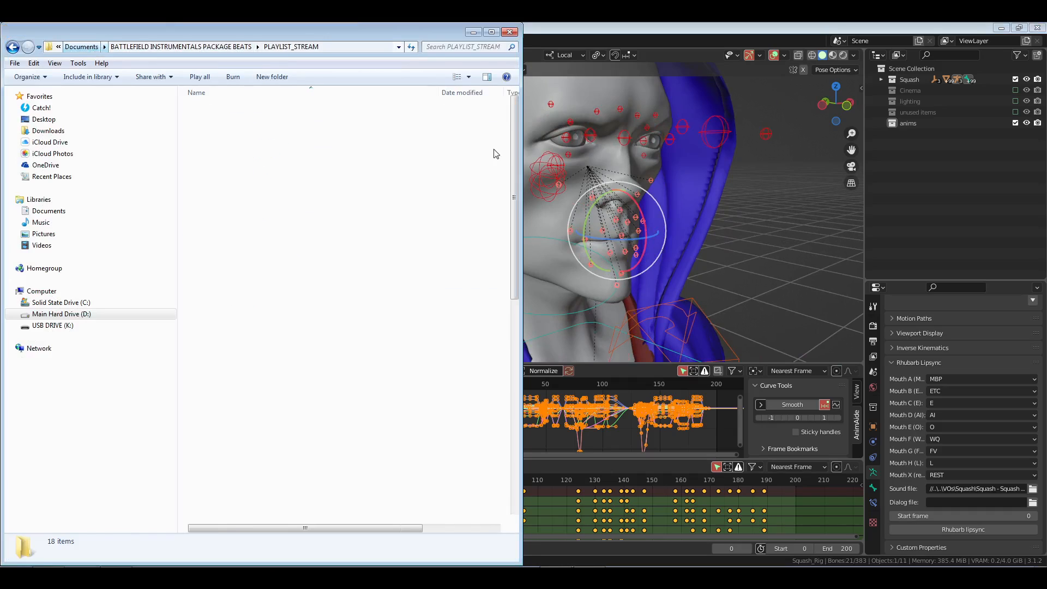
scroll(266, 513, down, 10)
scroll(266, 523, down, 1)
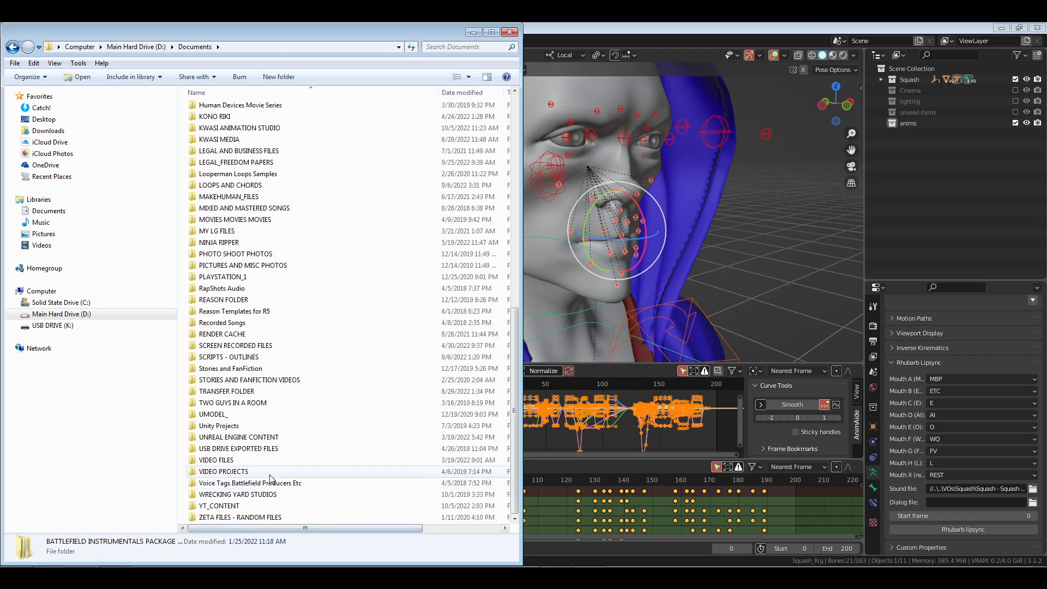
double_click(226, 507)
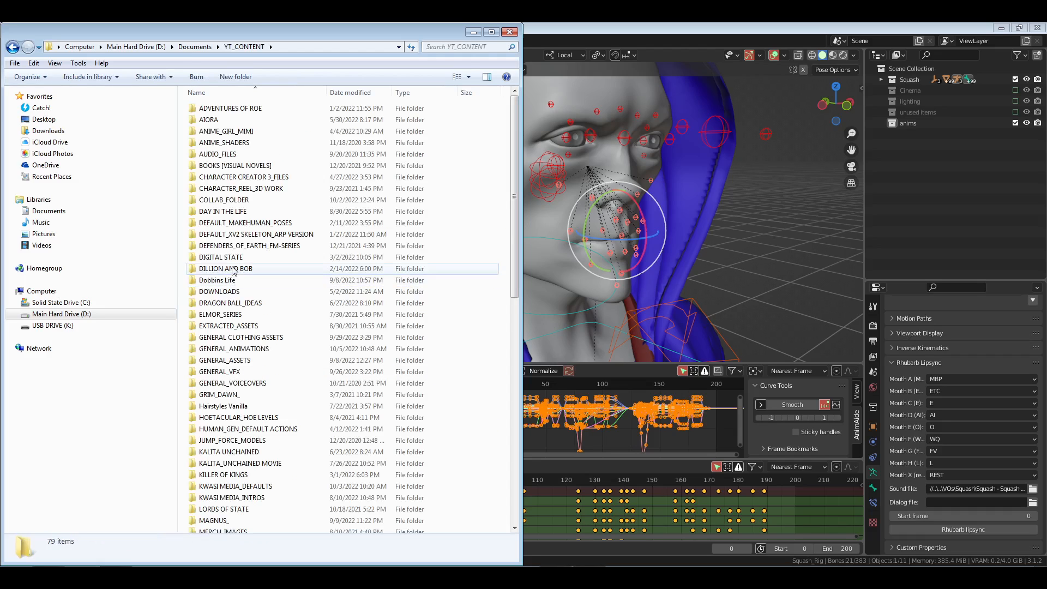
- Open the _images folder of the Squash the Killer project inside SHORT FILMS_MICRO FILMS
scroll(273, 333, down, 8)
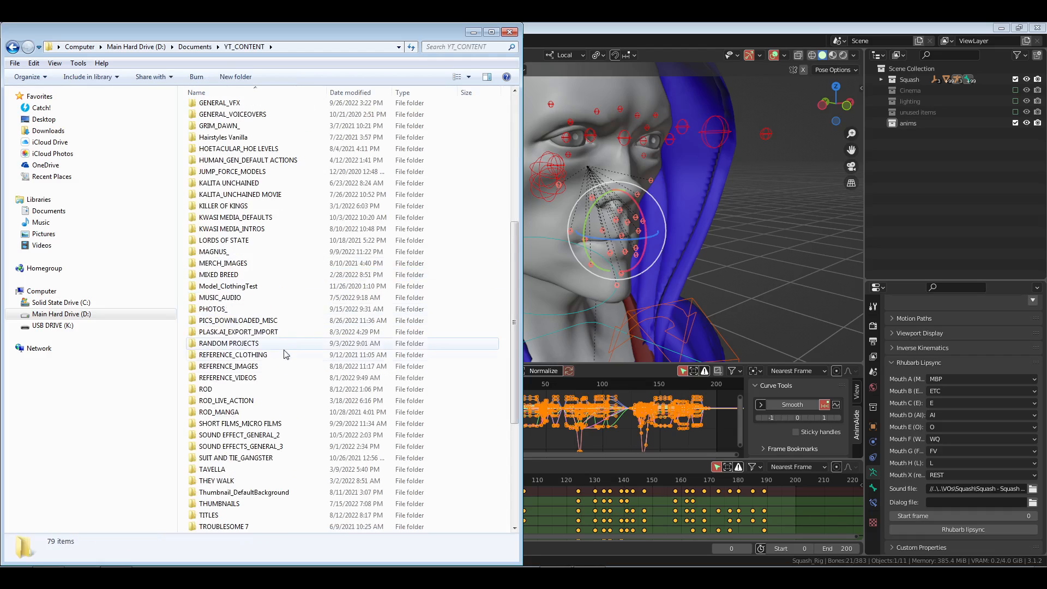
scroll(280, 395, down, 1)
double_click(280, 389)
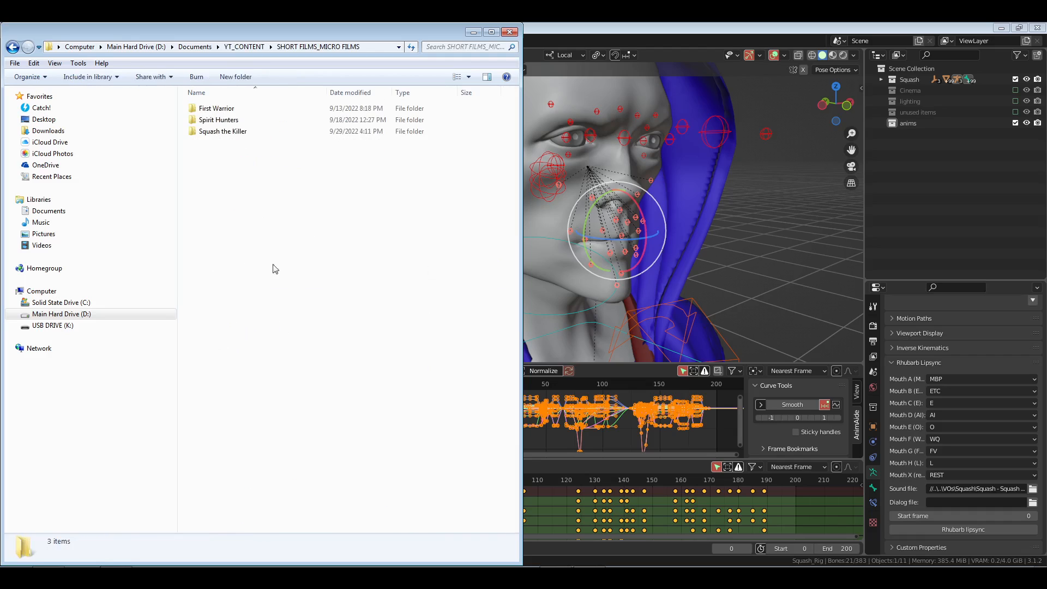
double_click(232, 131)
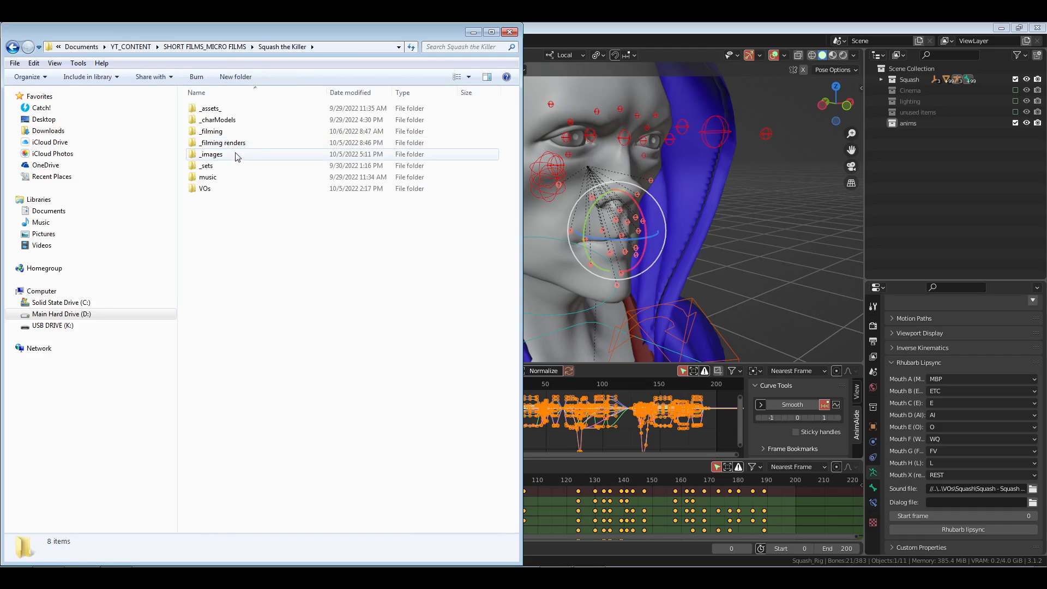
double_click(237, 156)
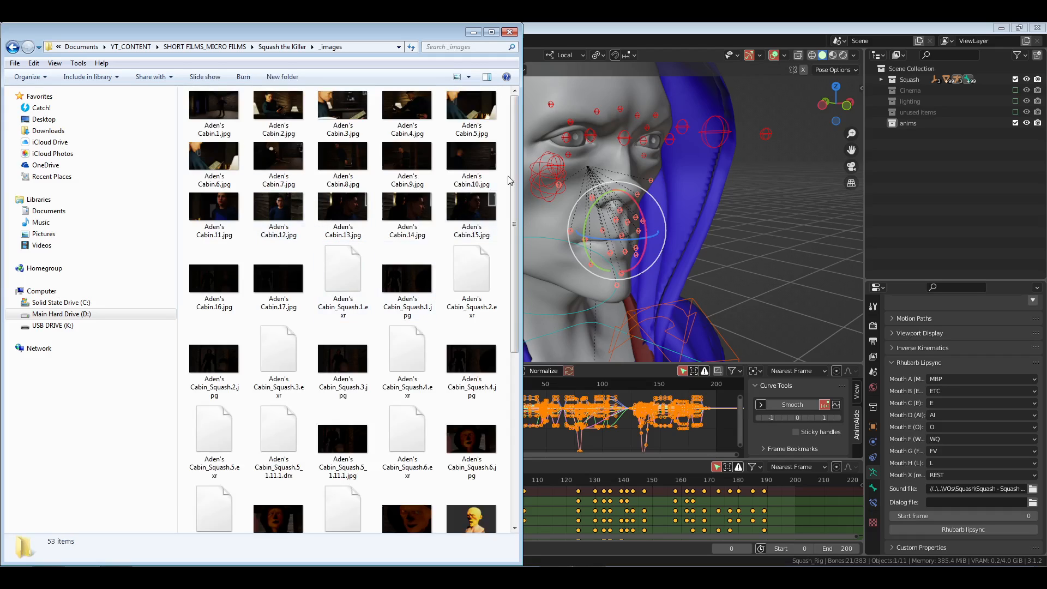
- Open Aden's Cabin_Squash.6.jpg in Windows Photo Viewer and view the renders that follow, up to squash.1.jpg
scroll(509, 180, down, 3)
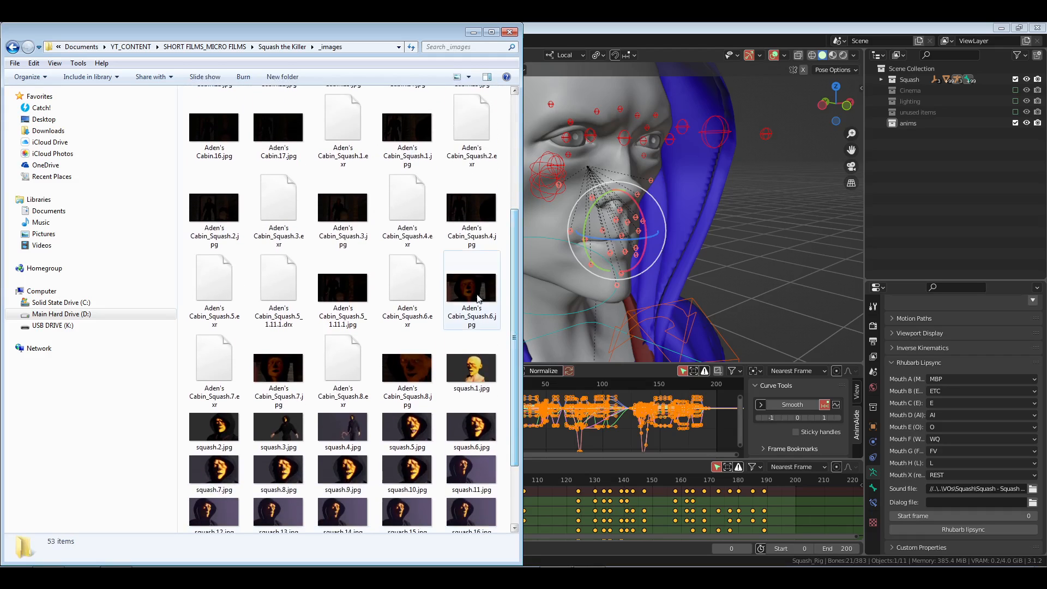
click(467, 290)
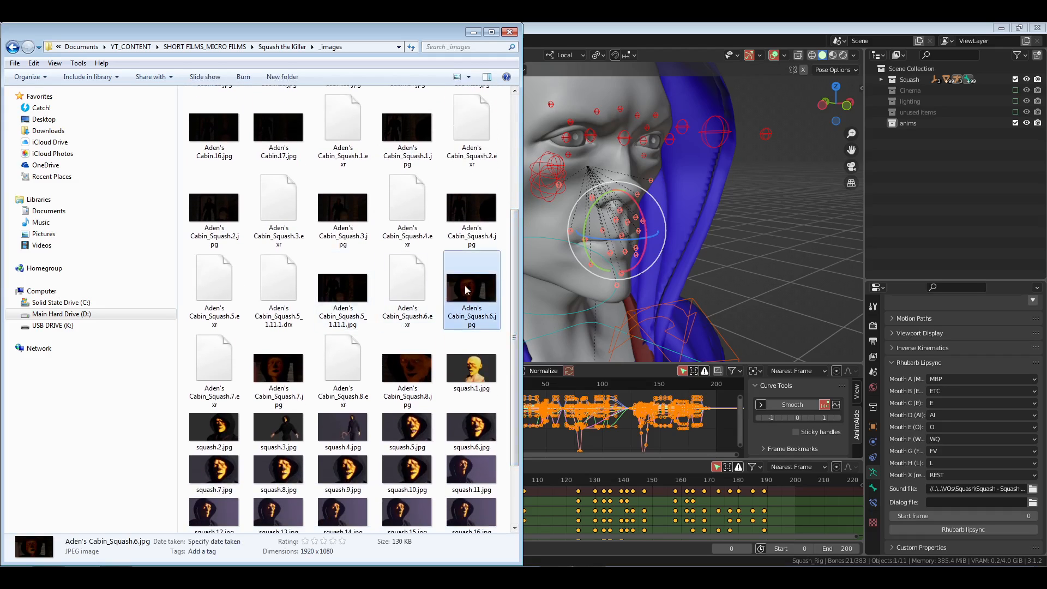
double_click(467, 290)
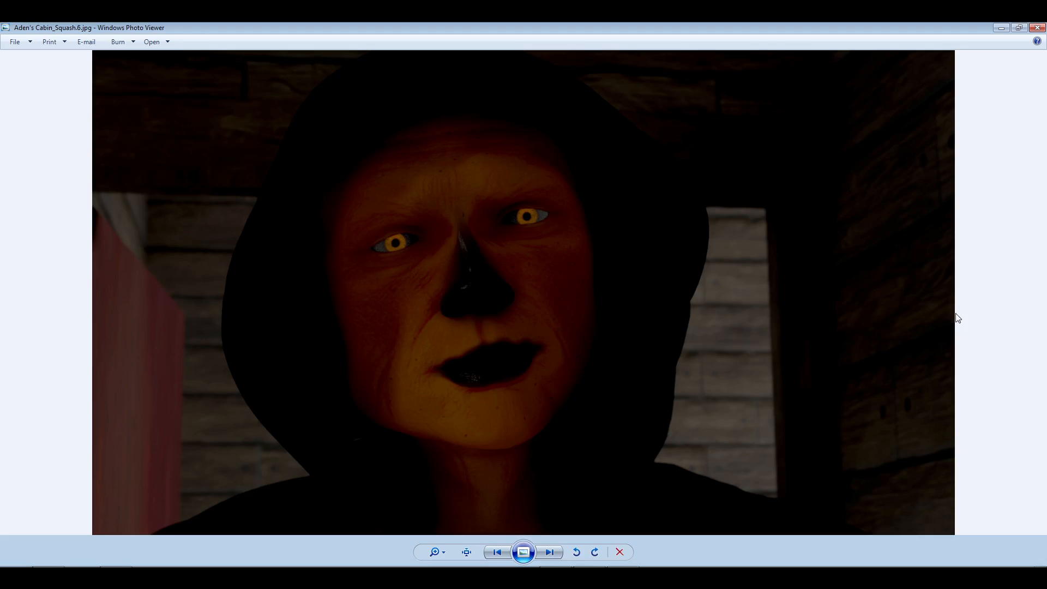
key(Right)
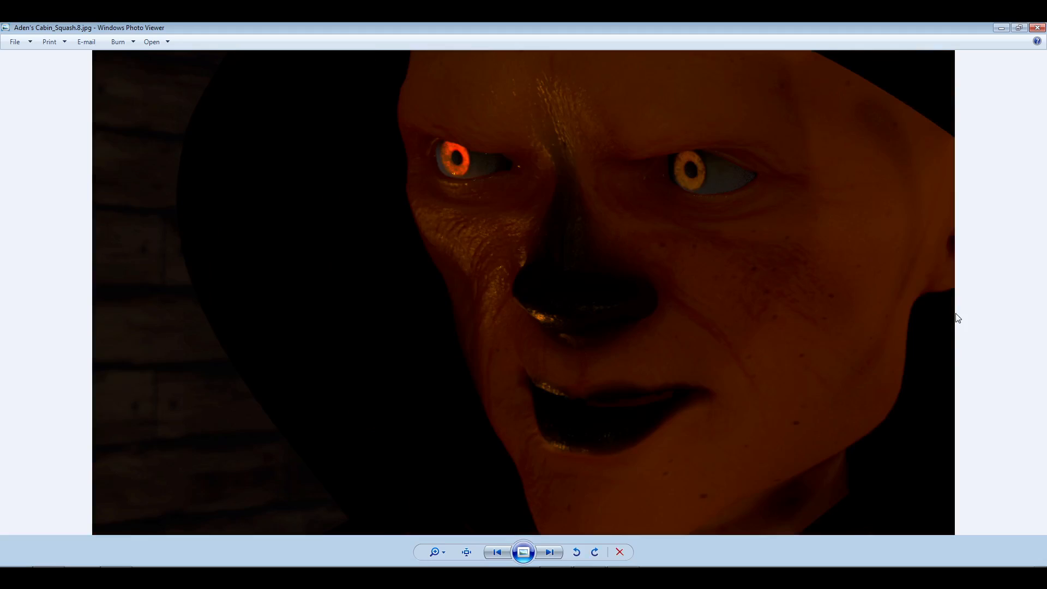
key(Right)
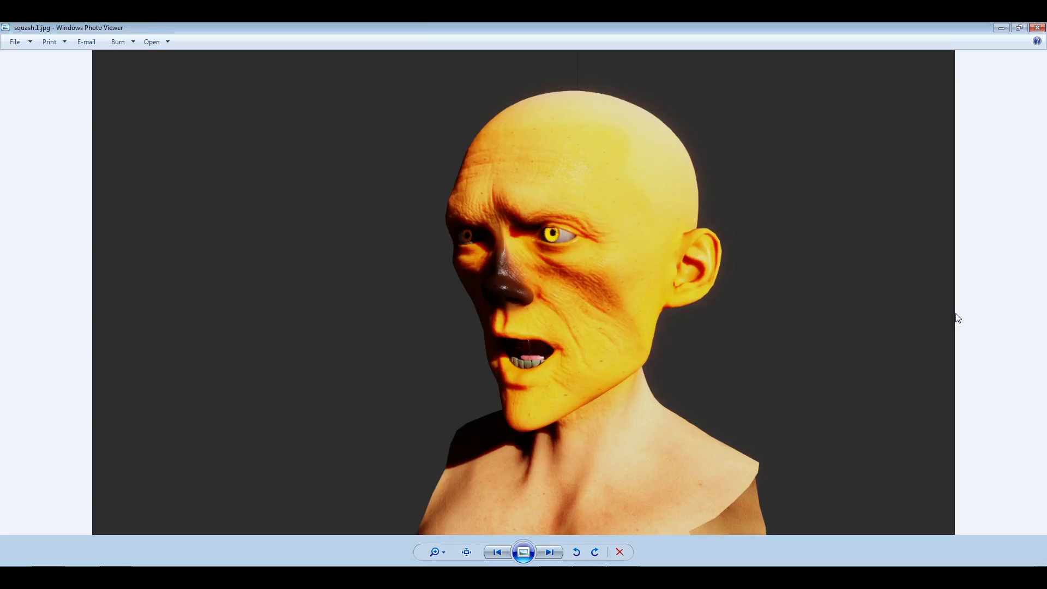
- Look through the Squash character renders from squash.1.jpg to squash.18.jpg, examining the face, clothing and weapon
key(Left)
key(Right)
key(Right)
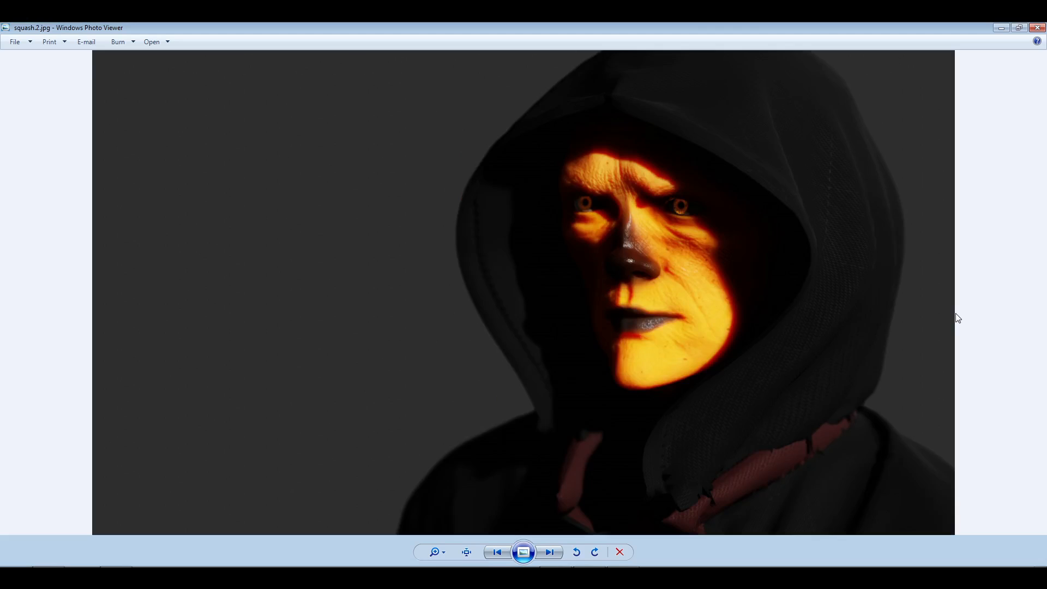
key(Right)
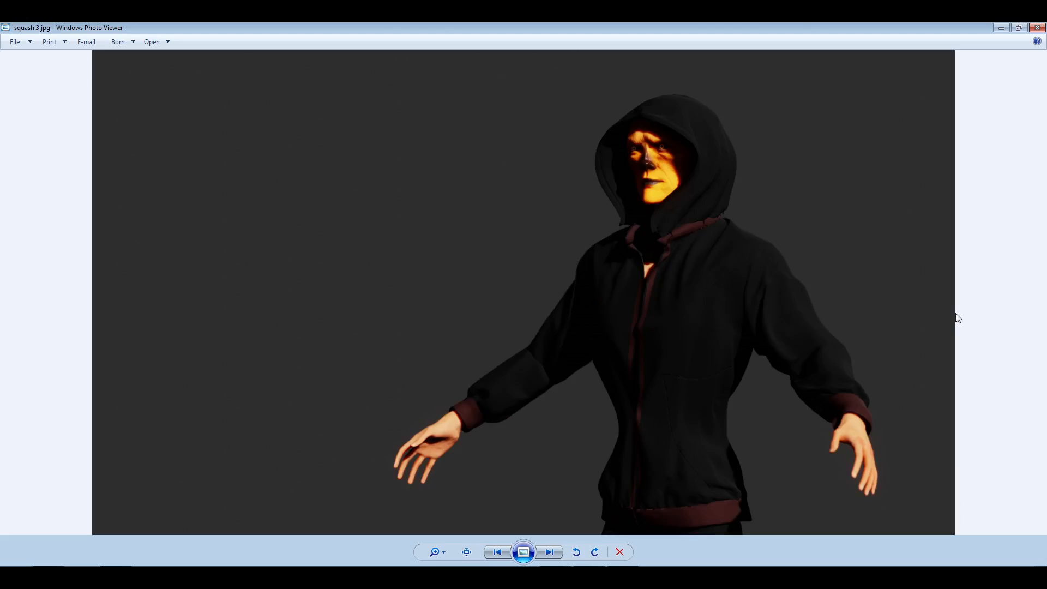
key(Right)
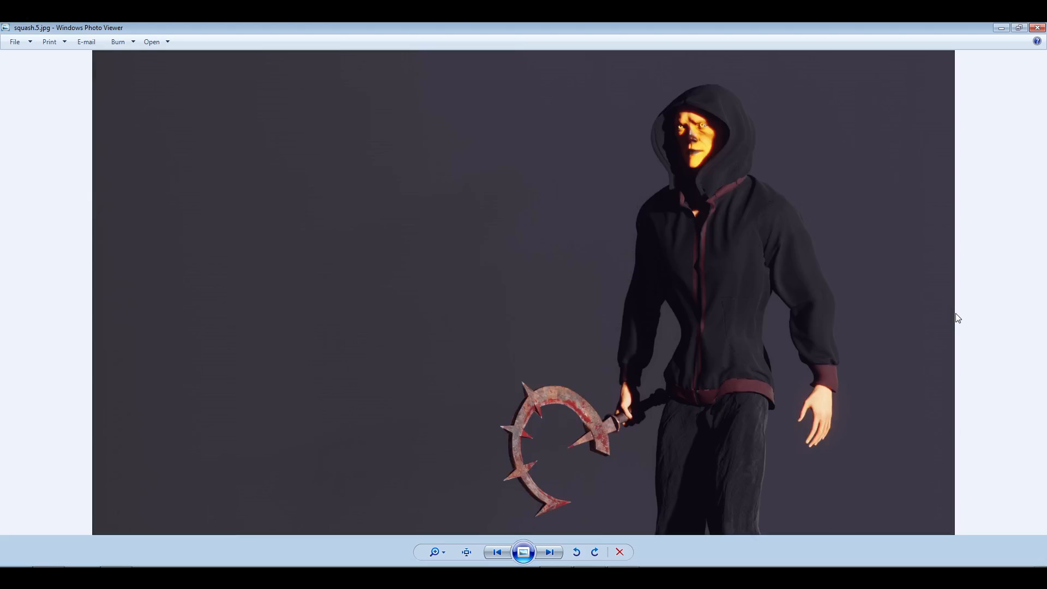
key(Right)
key(Left)
key(Right)
key(Right)
key(Right)
key(Right)
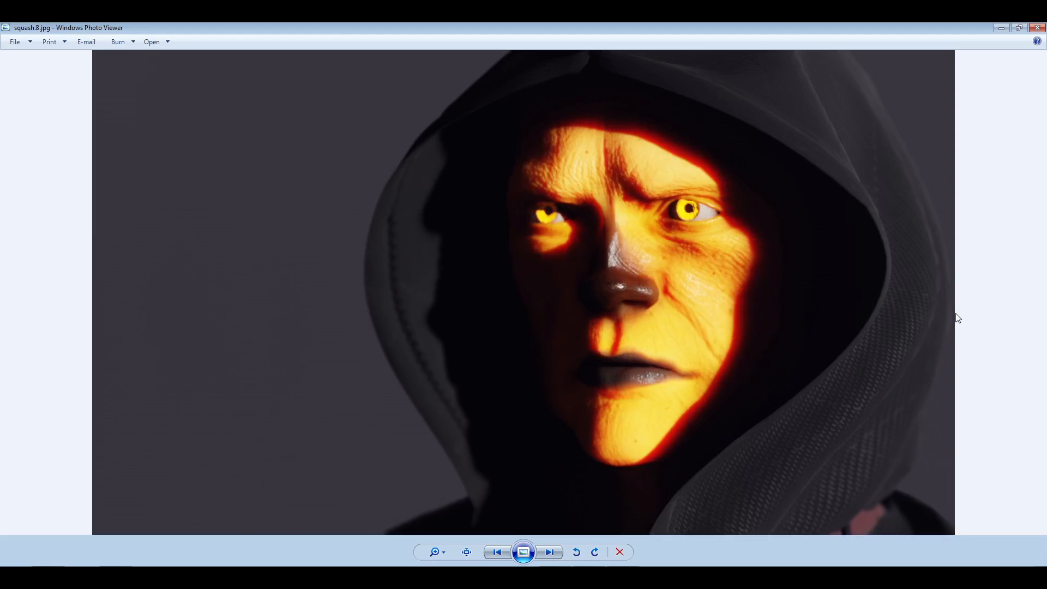
key(Right)
key(Right)
key(Right)
key(Right)
key(Right)
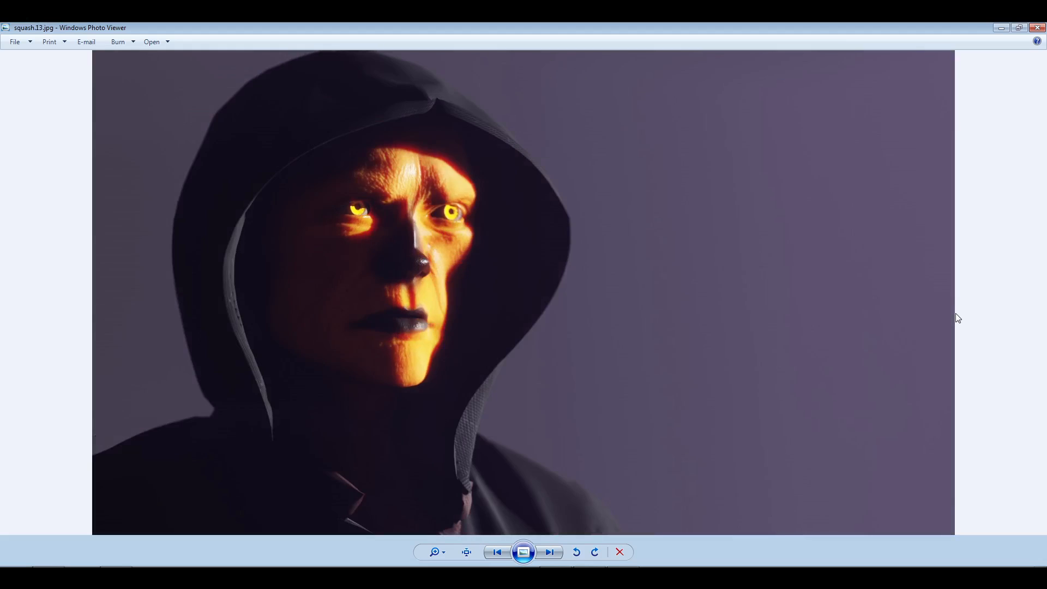
key(Right)
key(Right)
key(Right)
key(Right)
key(Right)
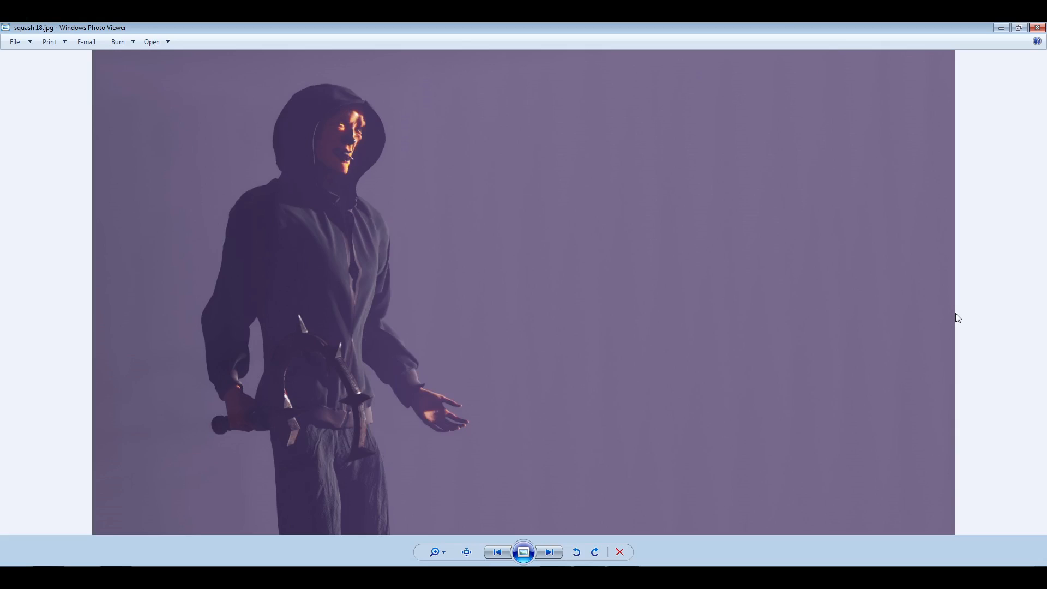
- Look through the cabin scene renders from Aden's Cabin.1.jpg to Aden's Cabin.16.jpg, examining characters, set and lighting
key(Right)
key(Right)
key(Right)
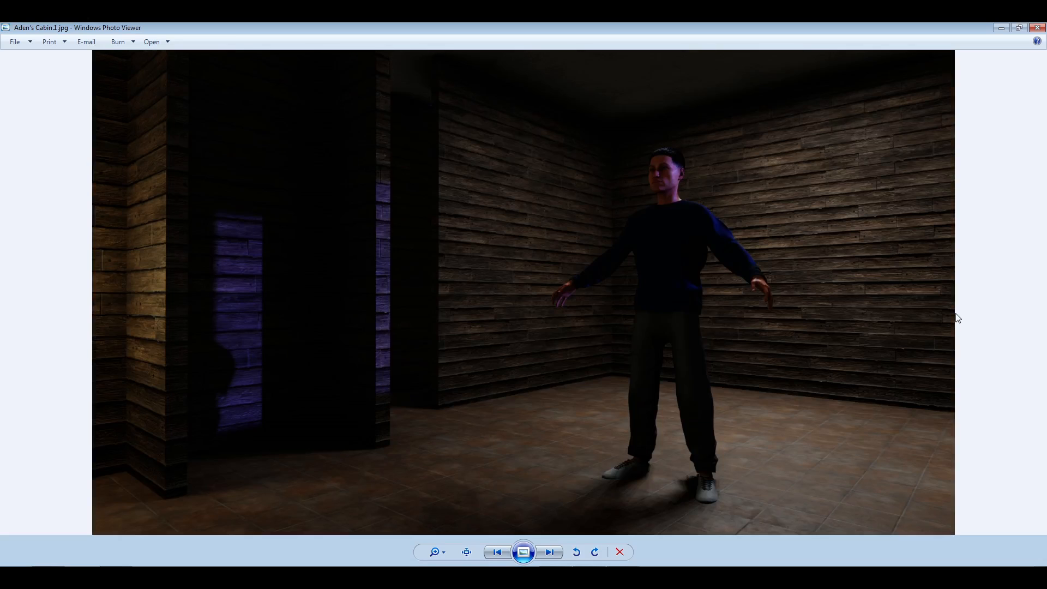
key(Left)
key(Left)
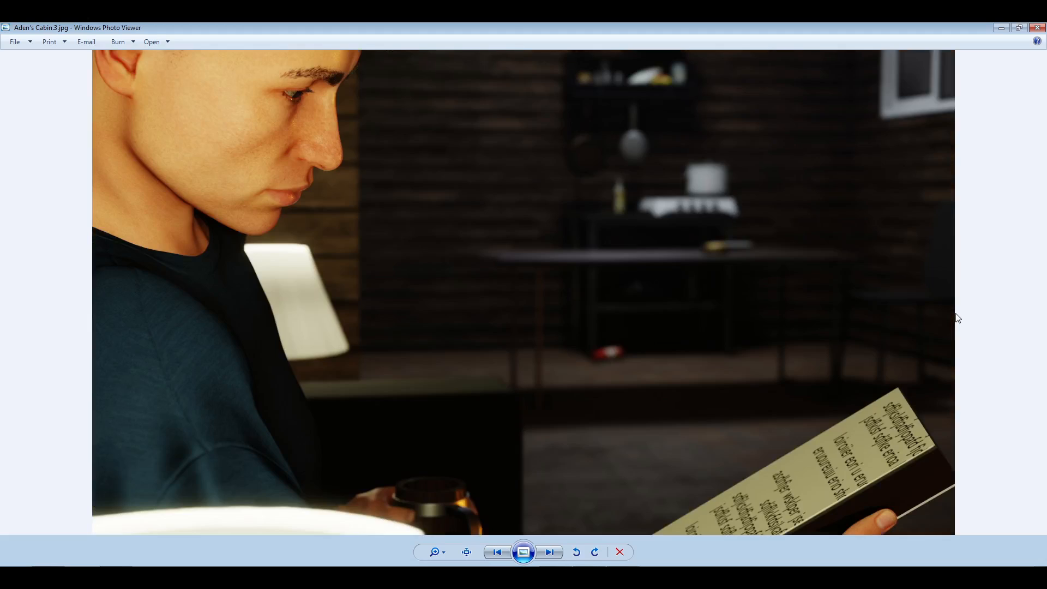
key(Right)
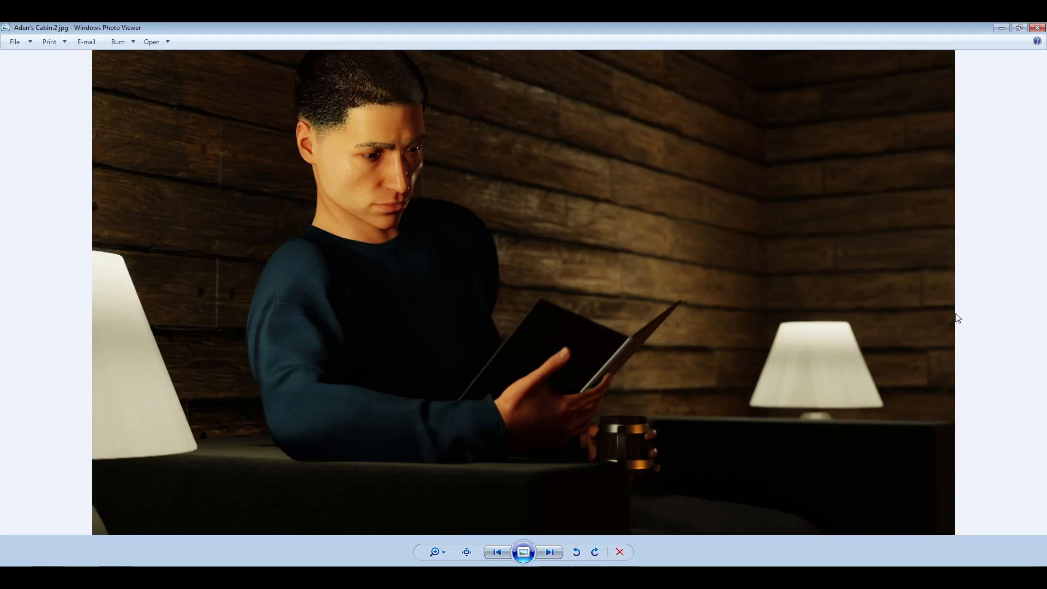
key(Right)
key(Right)
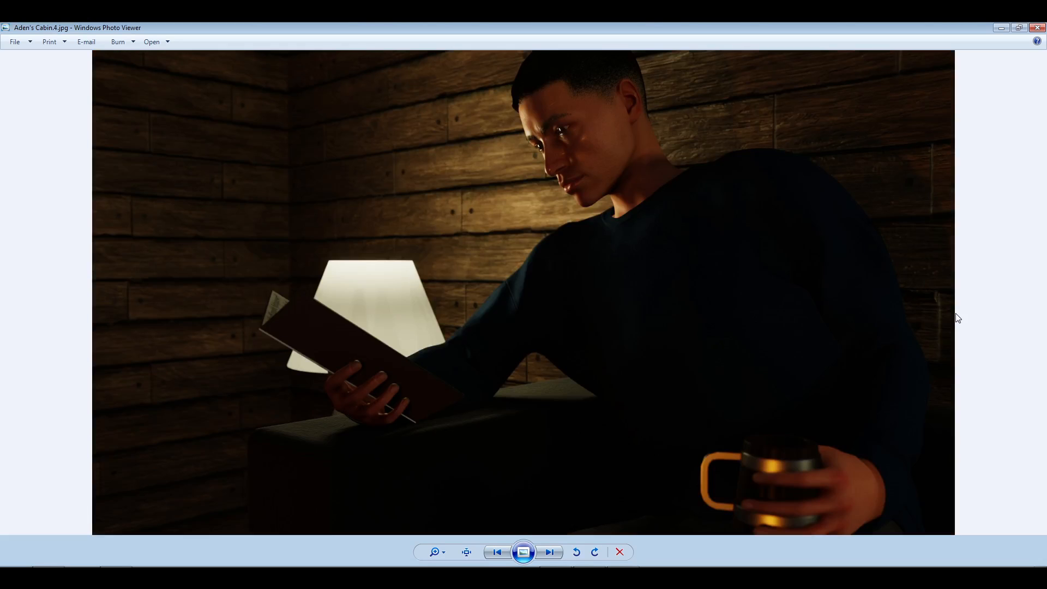
key(Right)
key(Right)
key(Right)
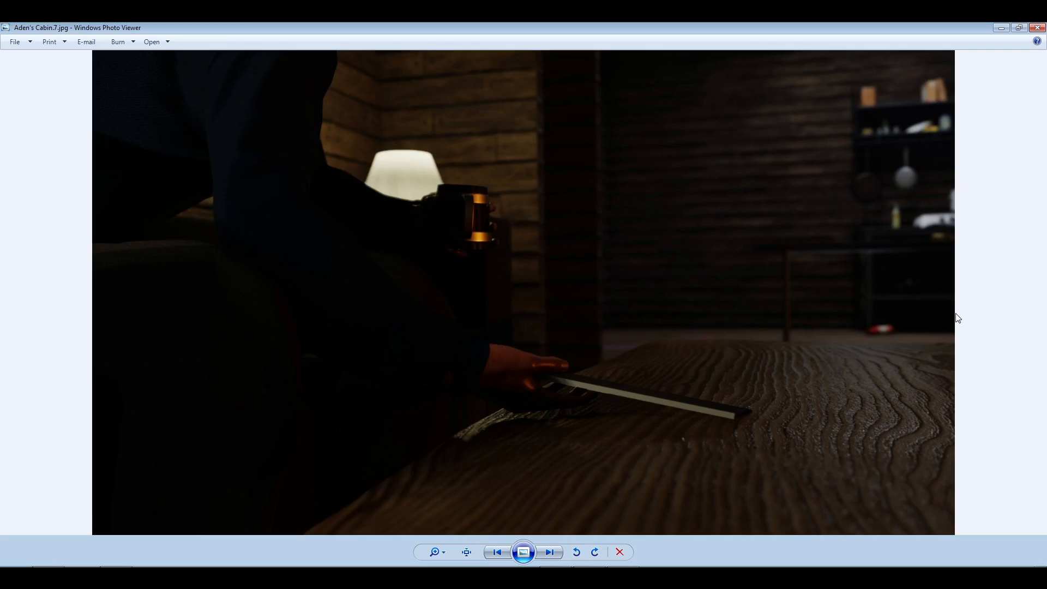
key(Left)
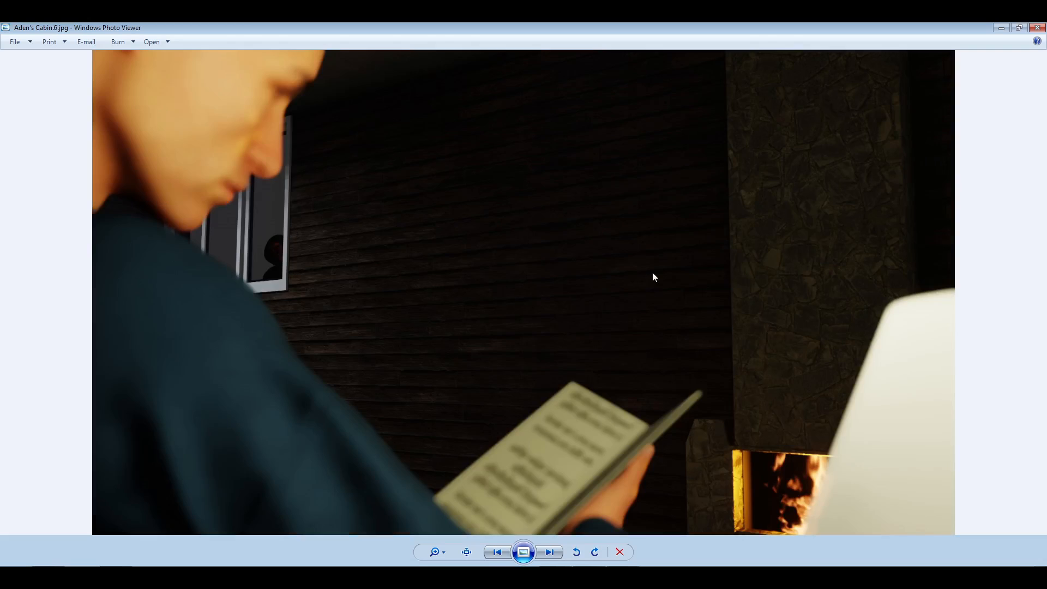
key(Right)
key(Right)
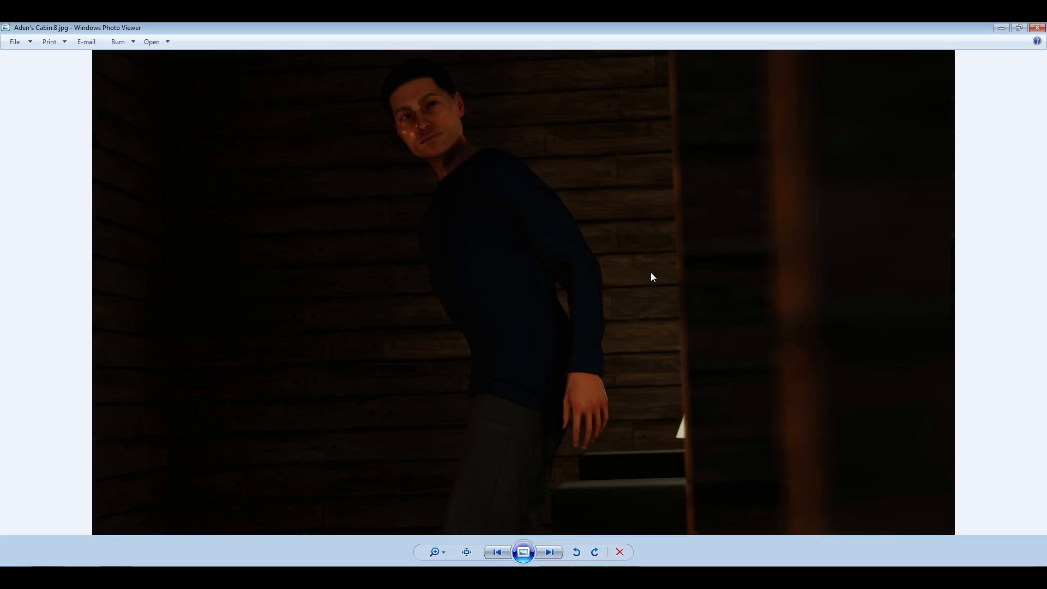
key(Right)
key(Right)
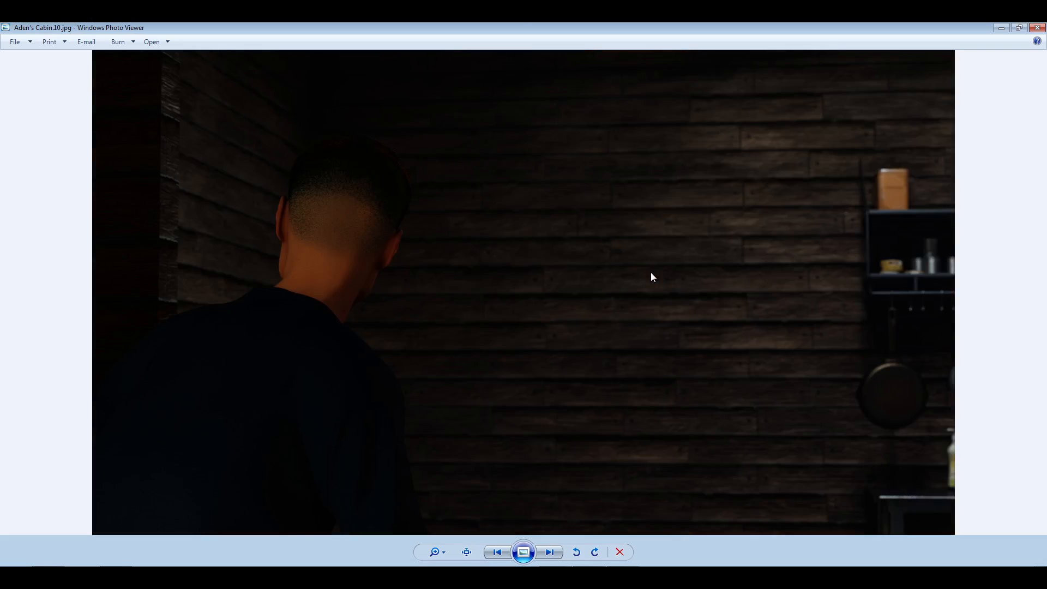
key(Right)
key(Right)
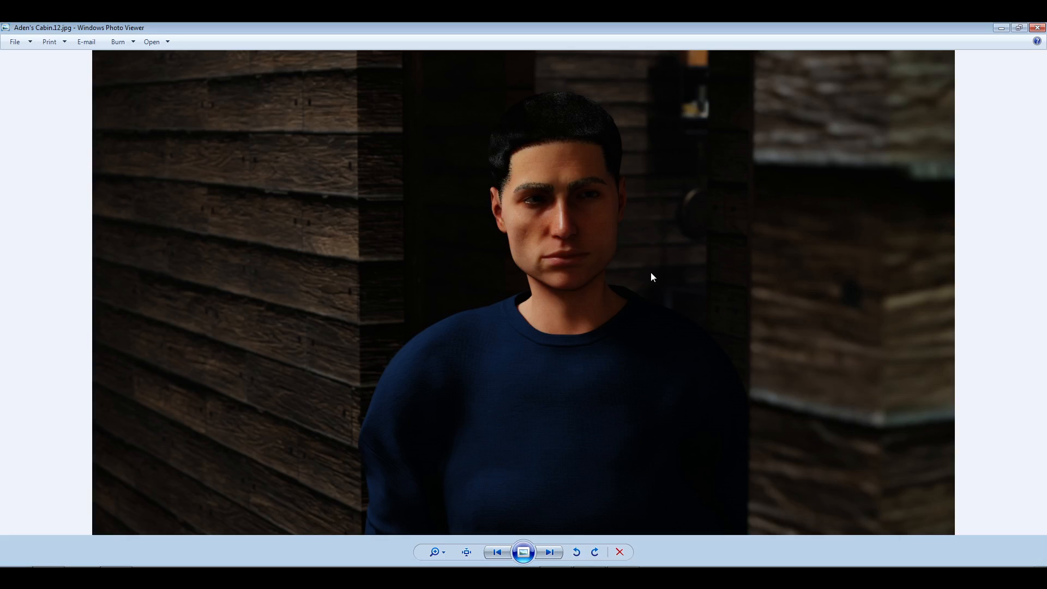
key(Right)
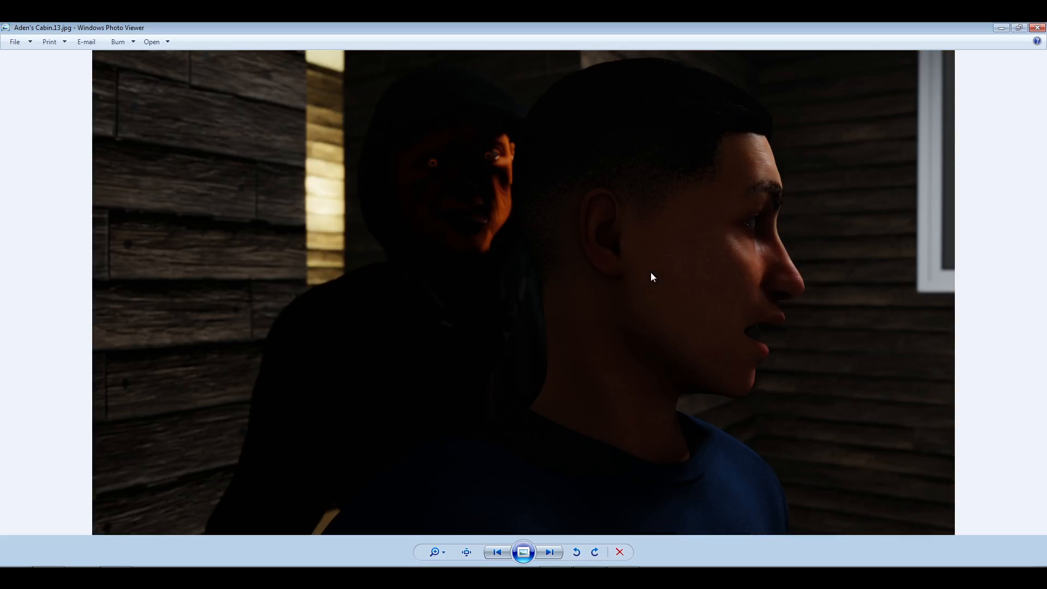
key(Right)
key(Right)
key(Right)
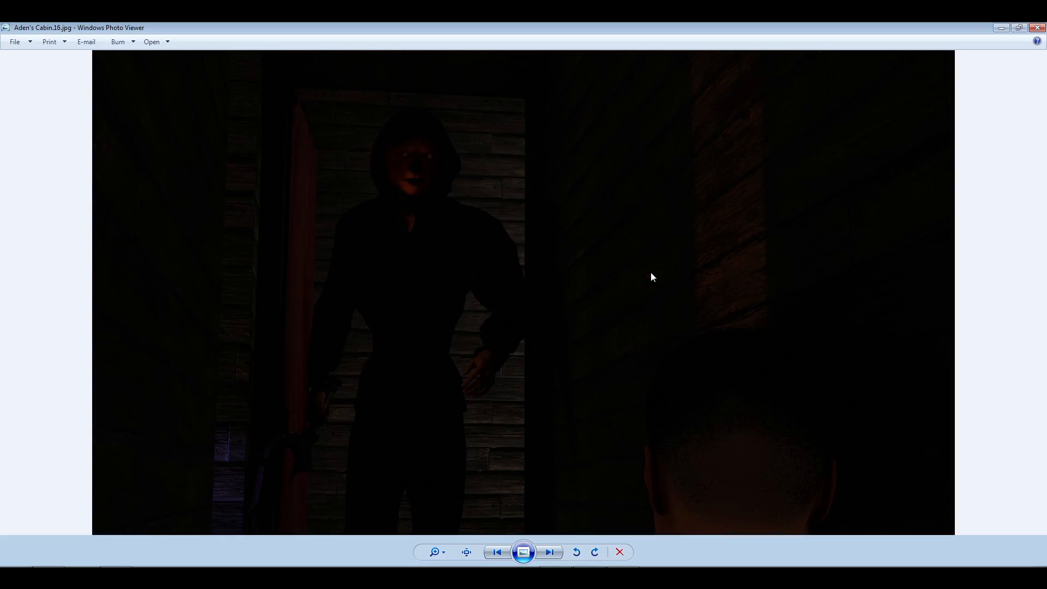
- View the Aden's Cabin_Squash renders through Aden's Cabin_Squash.8.jpg and close the photo viewer
key(Right)
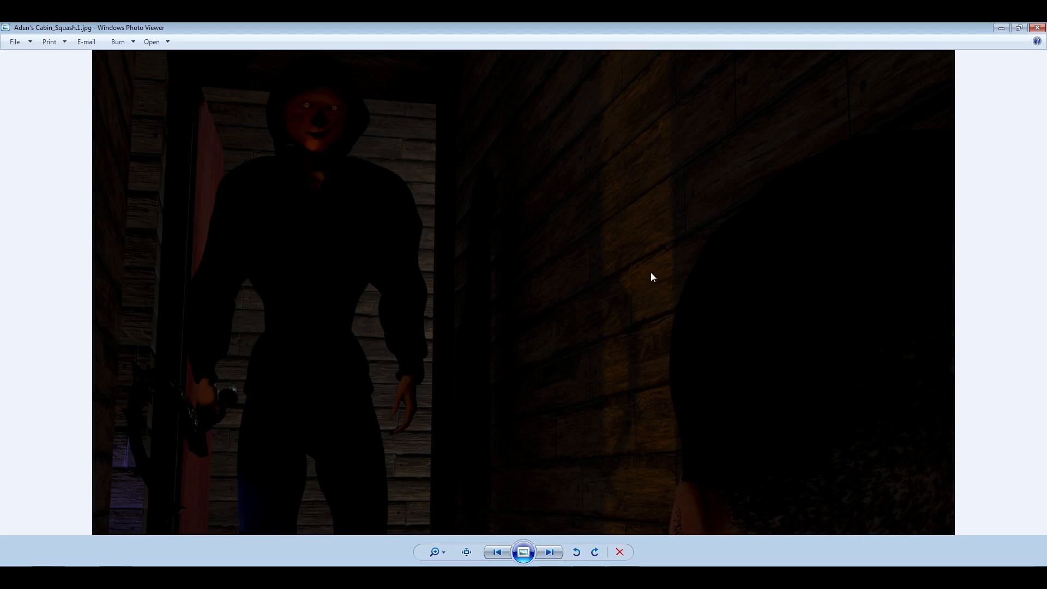
key(Right)
key(Right)
key(Right)
key(Right)
key(Right)
key(Right)
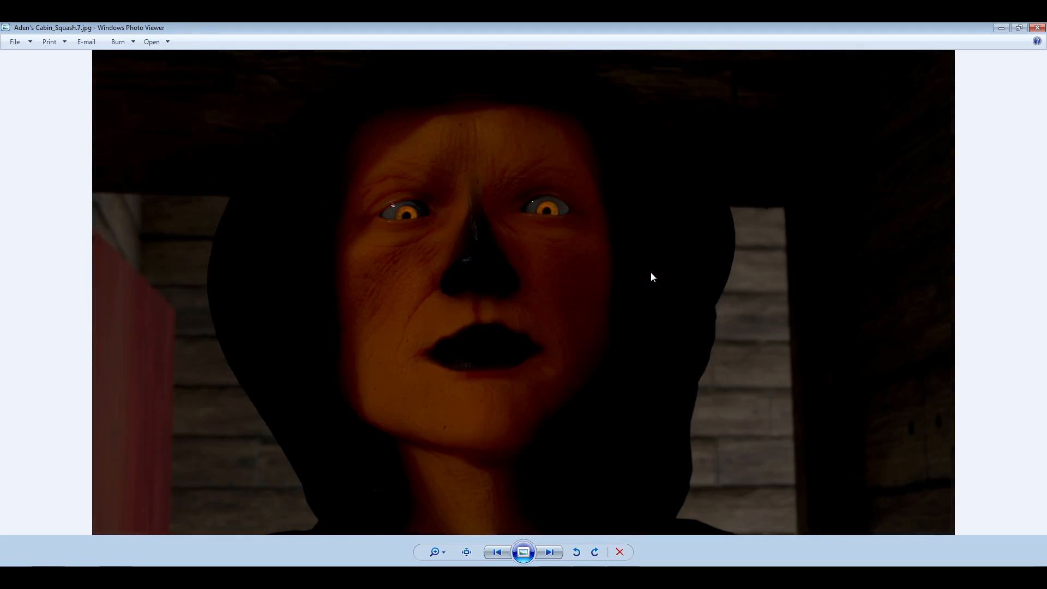
key(Right)
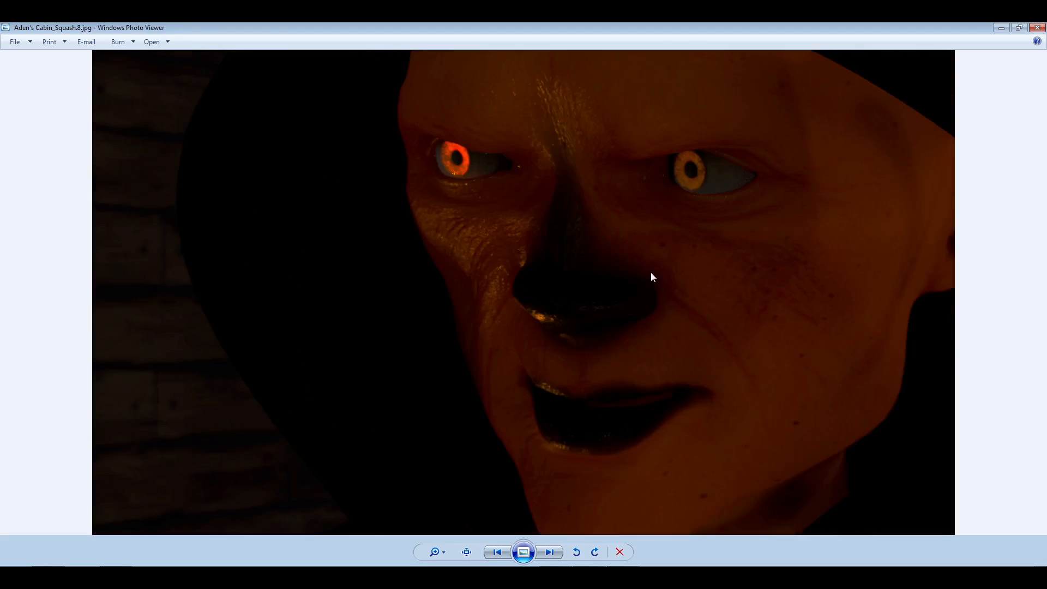
click(1037, 27)
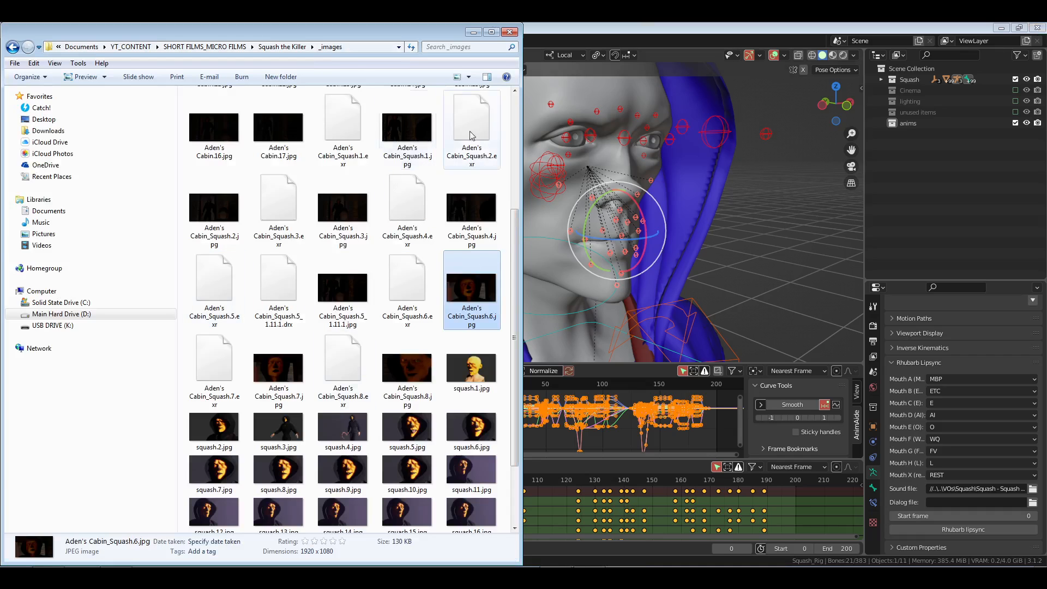
- Switch from the _images folder back to Blender and save Squash.blend
drag(516, 253, 491, 136)
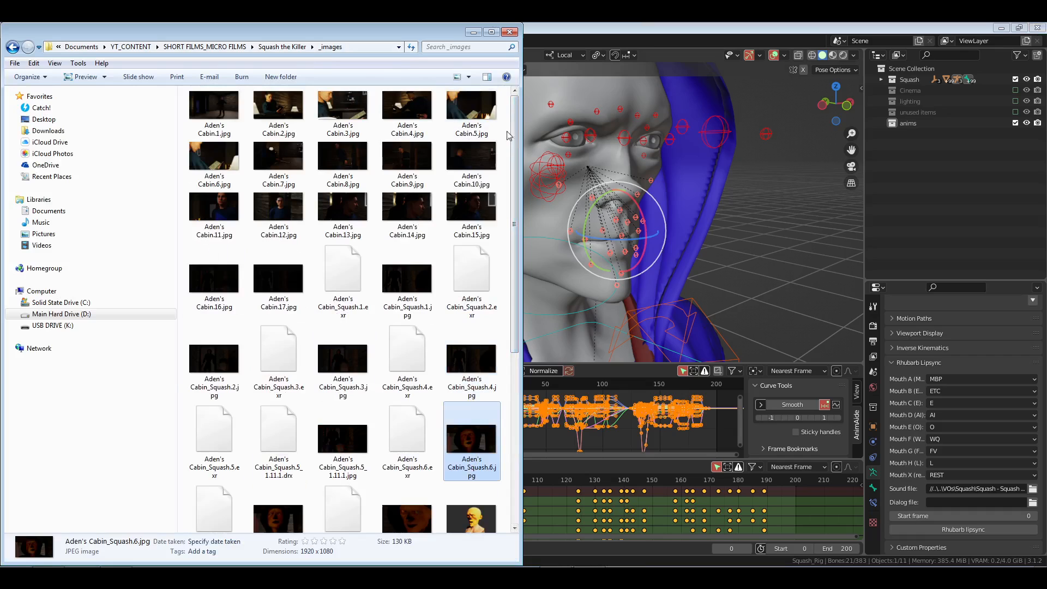
click(505, 134)
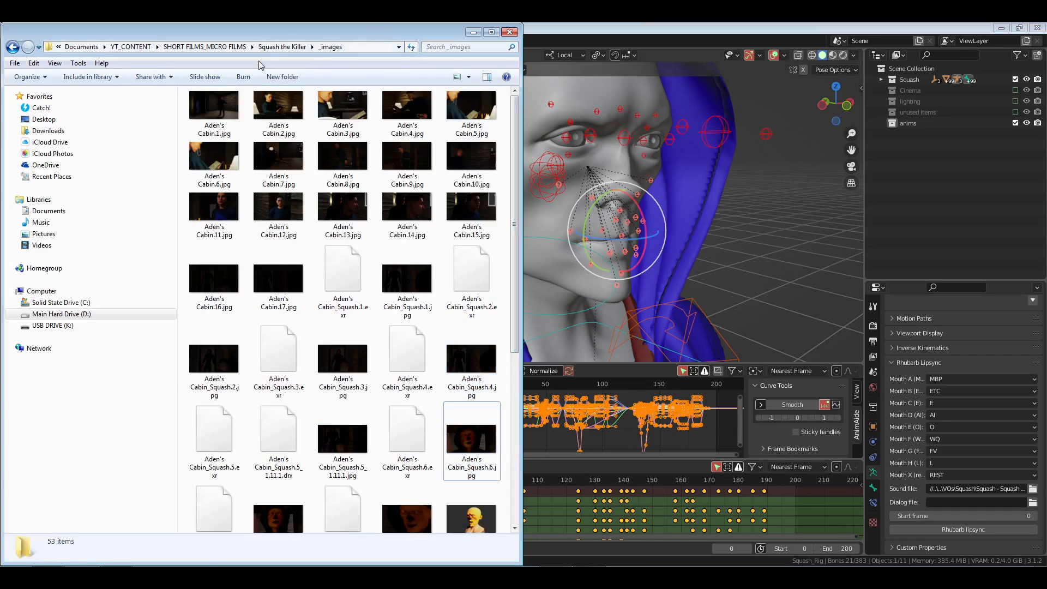
click(282, 46)
click(683, 31)
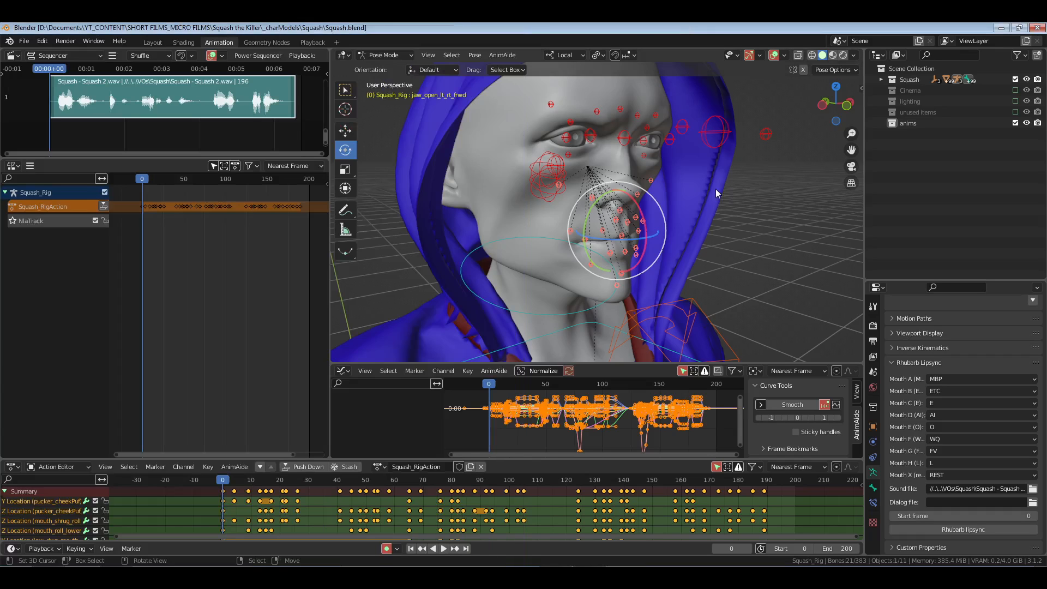
middle_drag(683, 240, 656, 233)
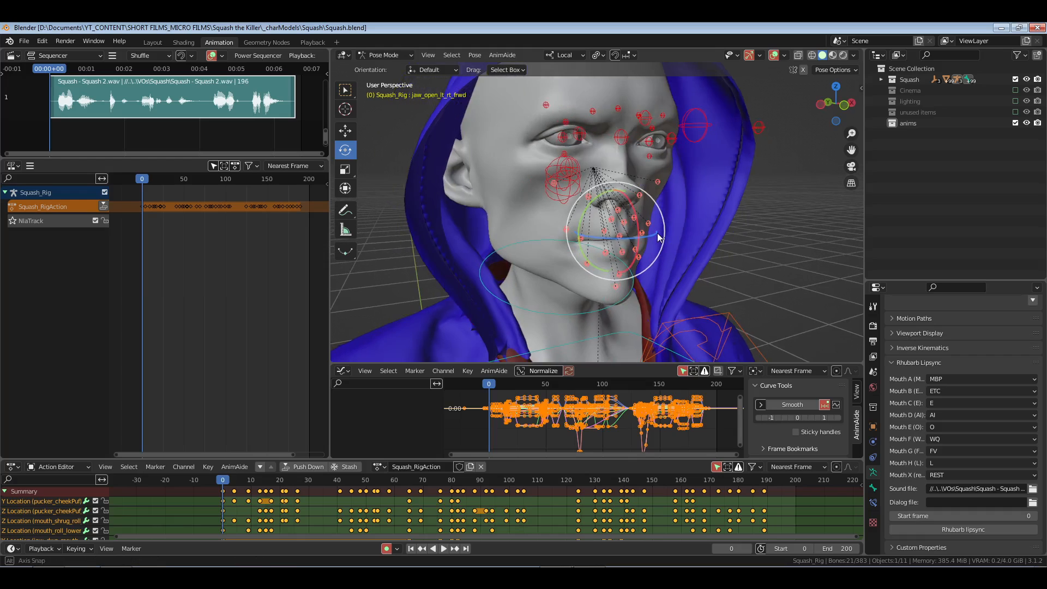
key(ctrl+s)
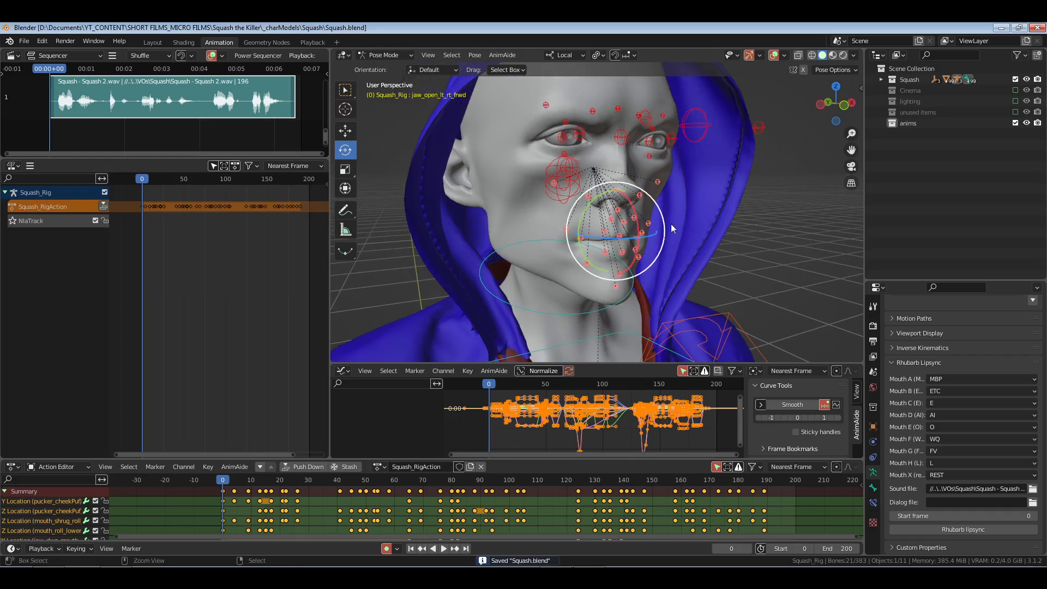
- Play the lip-sync animation in a close view of the mouth up to frame 101, minimizing the media player window
middle_drag(671, 223, 660, 279)
key(space)
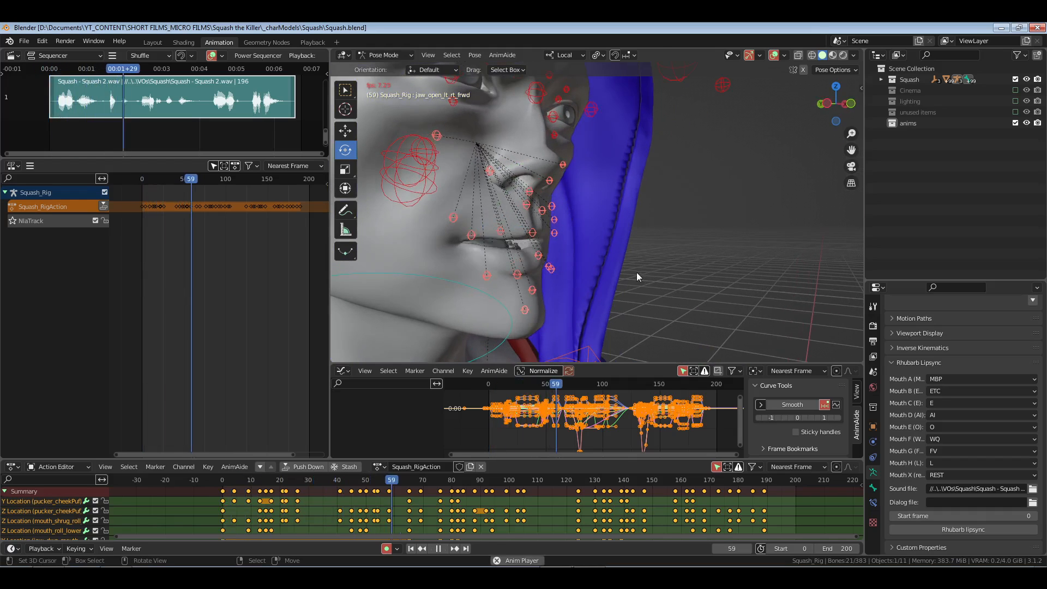
key(space)
click(199, 577)
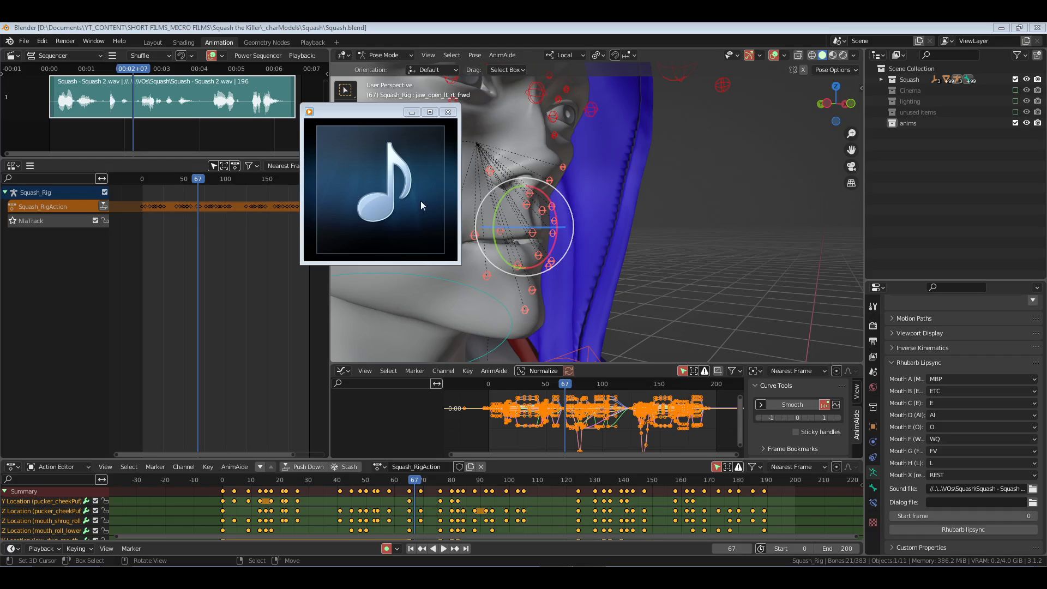
click(412, 112)
key(space)
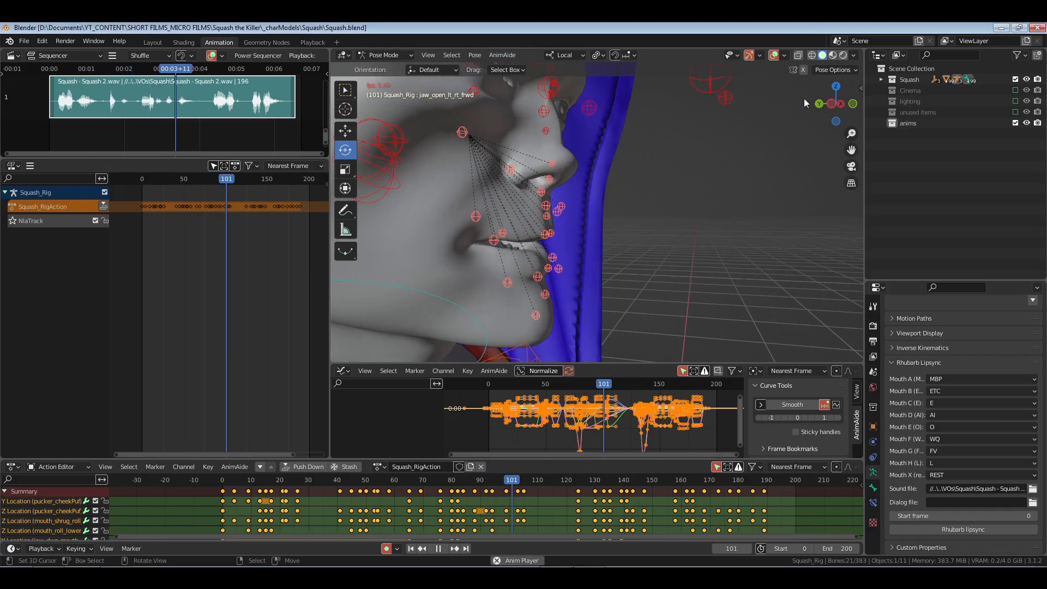
key(space)
- Hide the bones in the viewport overlays, frame the mouth at an angle and save the file
click(784, 55)
click(810, 175)
middle_drag(589, 240, 673, 253)
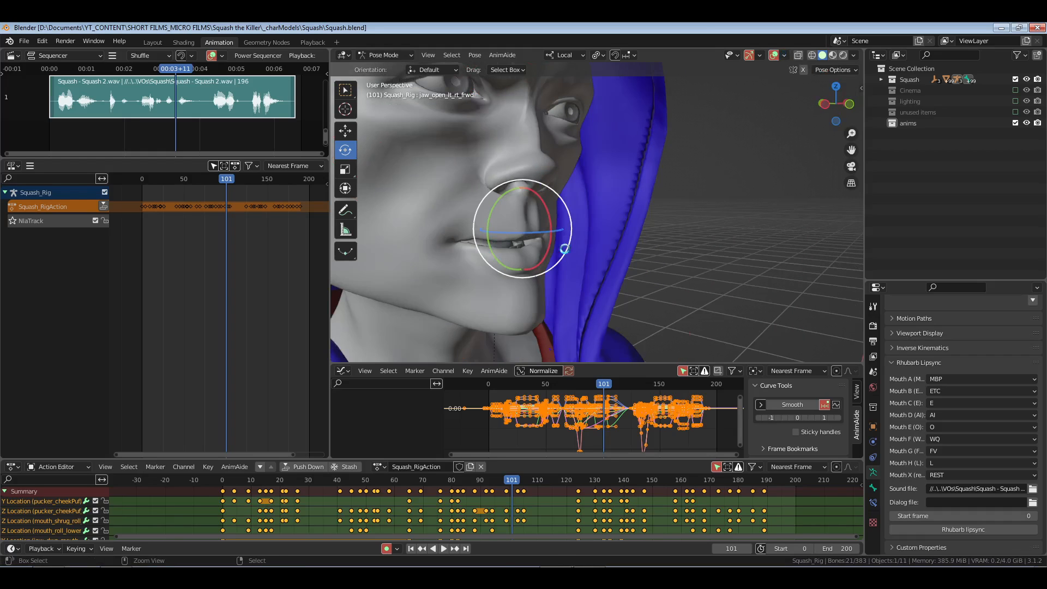
key(ctrl+s)
- Play the lip-sync animation with the bones hidden, return to frame 0 and review the mouth up to frame 54
key(space)
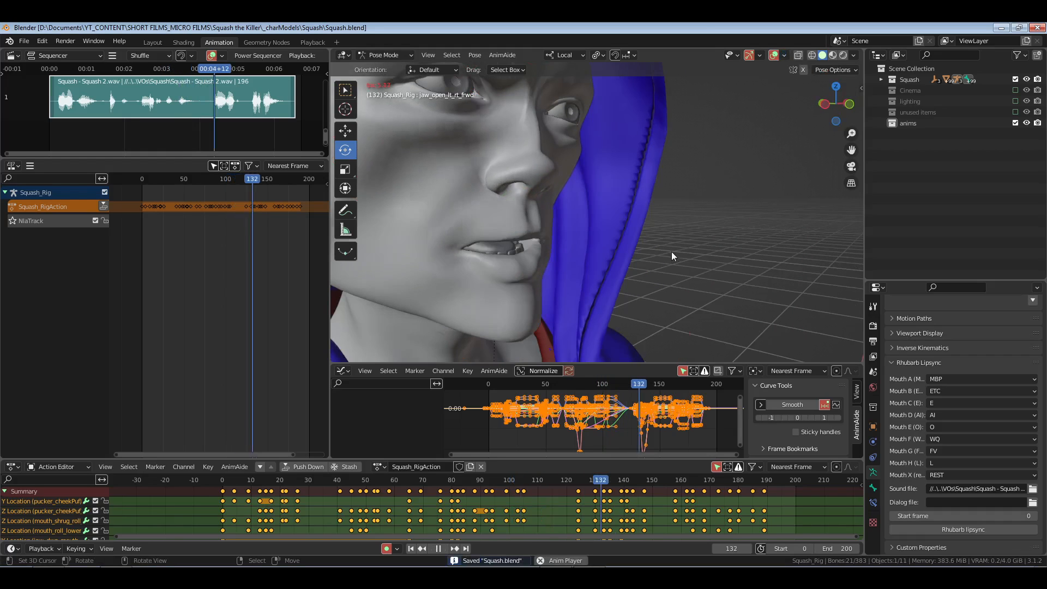
key(space)
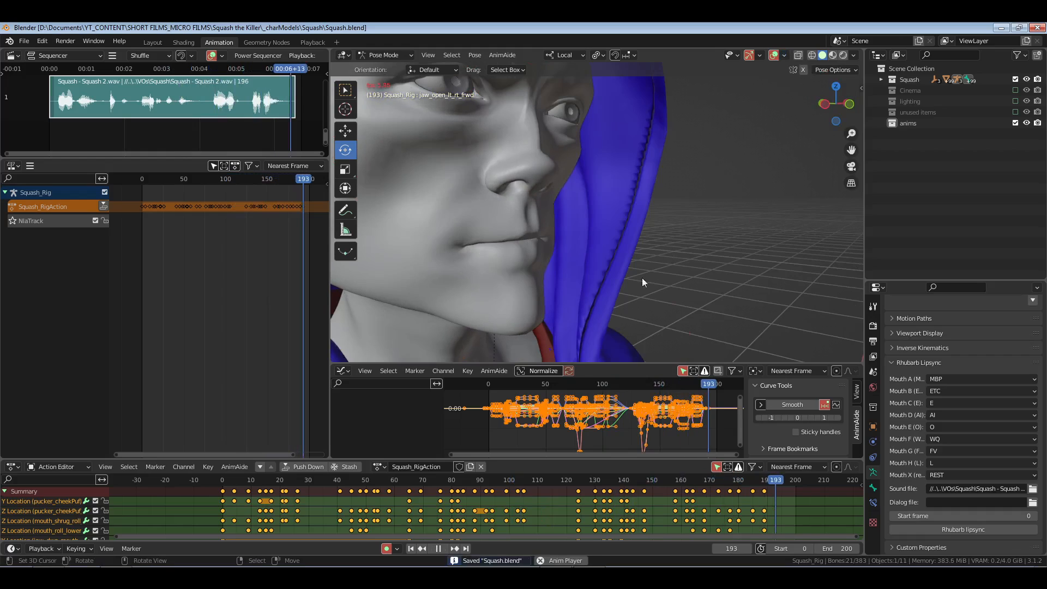
key(shift+Left)
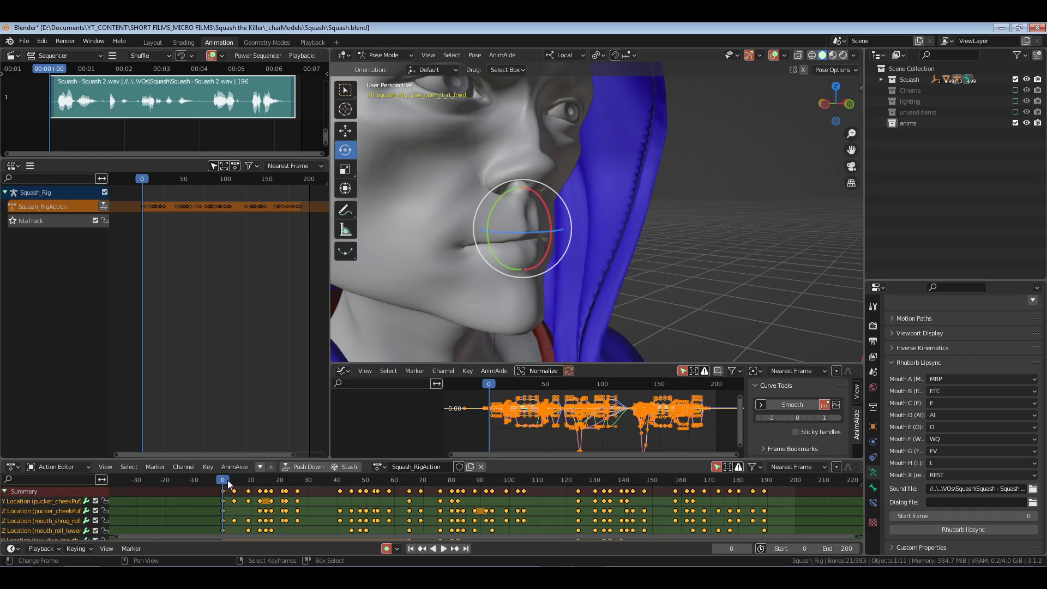
key(space)
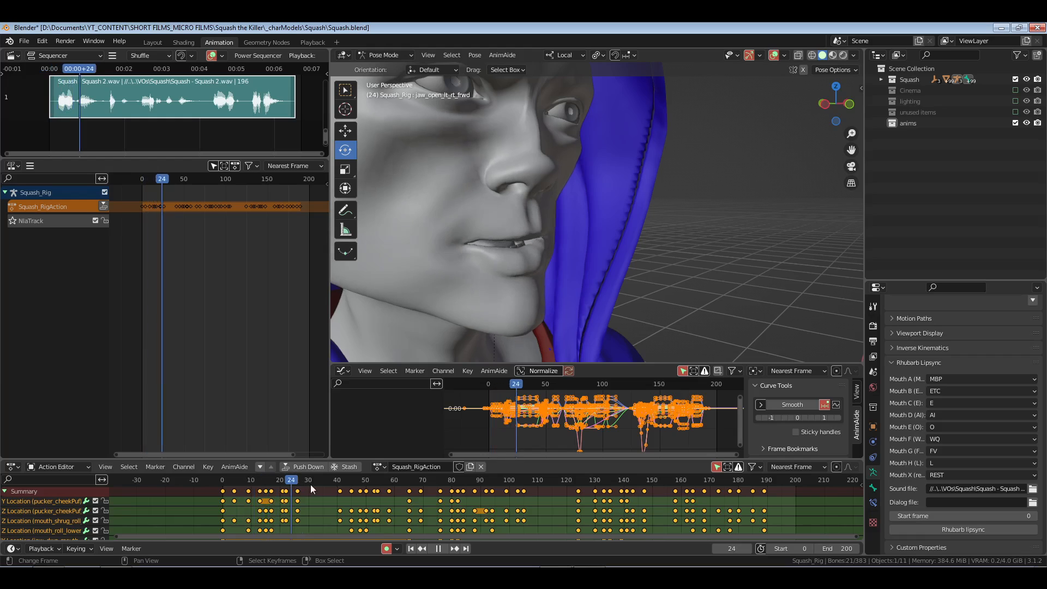
key(space)
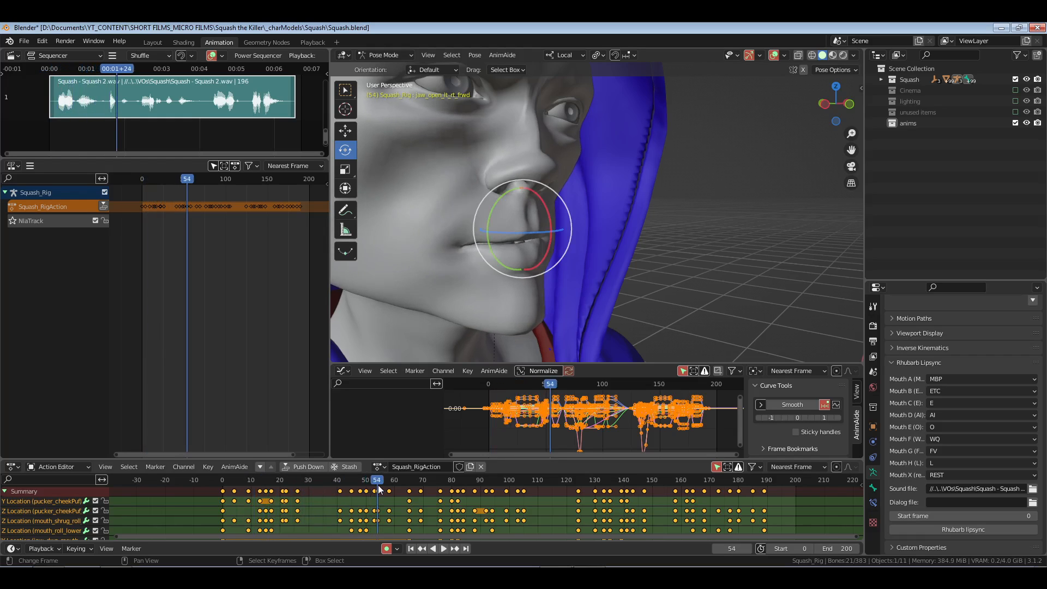
- Review the mouth shapes up close through the dialogue from frame 0 to frame 191
shift+middle_drag(528, 291, 636, 286)
scroll(672, 283, up, 2)
scroll(676, 282, down, 4)
scroll(655, 296, up, 4)
middle_drag(704, 297, 673, 276)
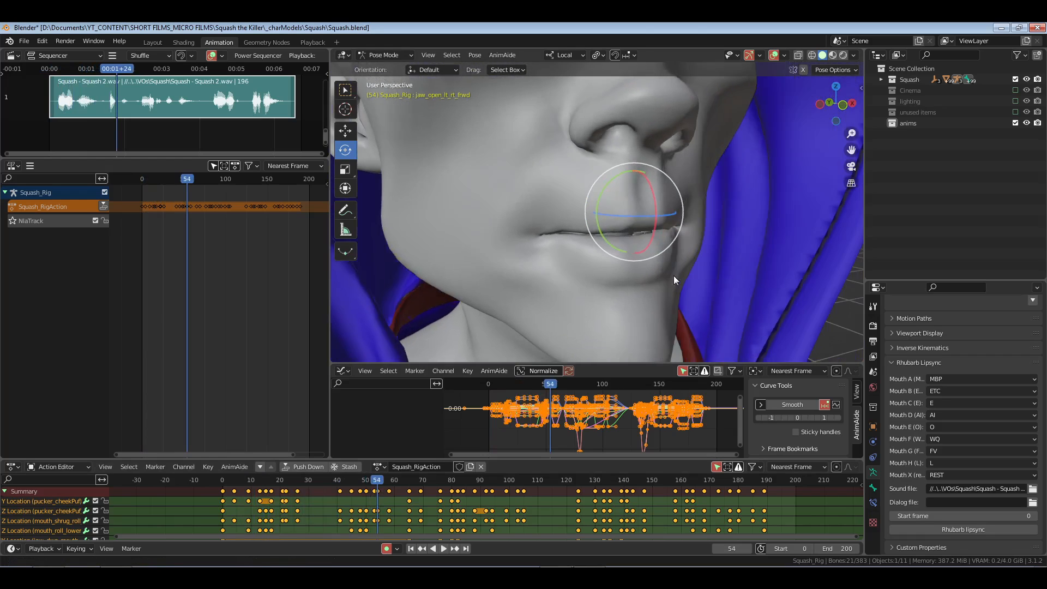
click(224, 482)
key(space)
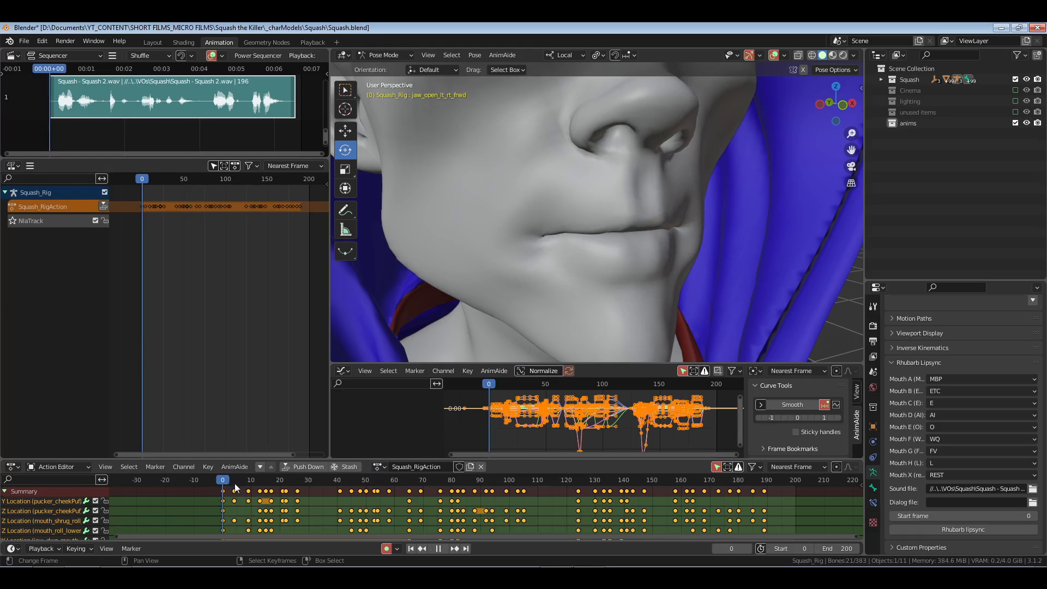
key(space)
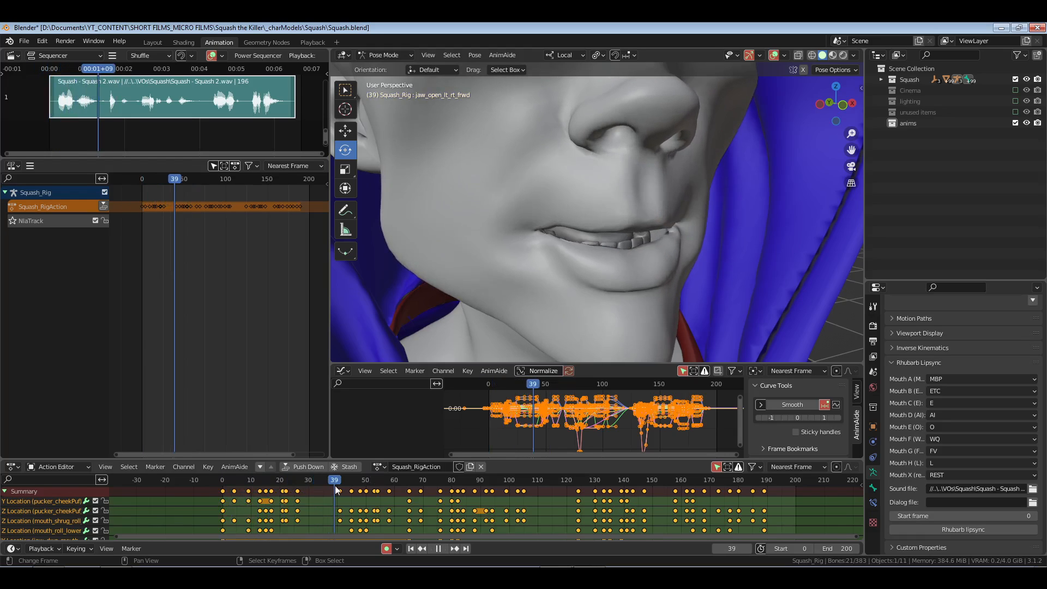
key(space)
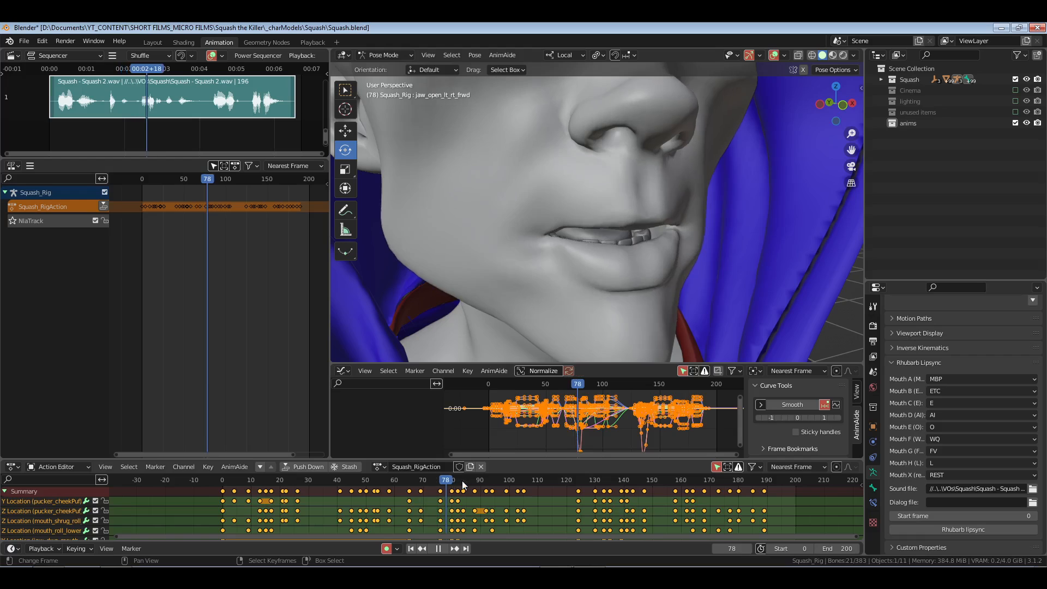
drag(447, 492, 770, 489)
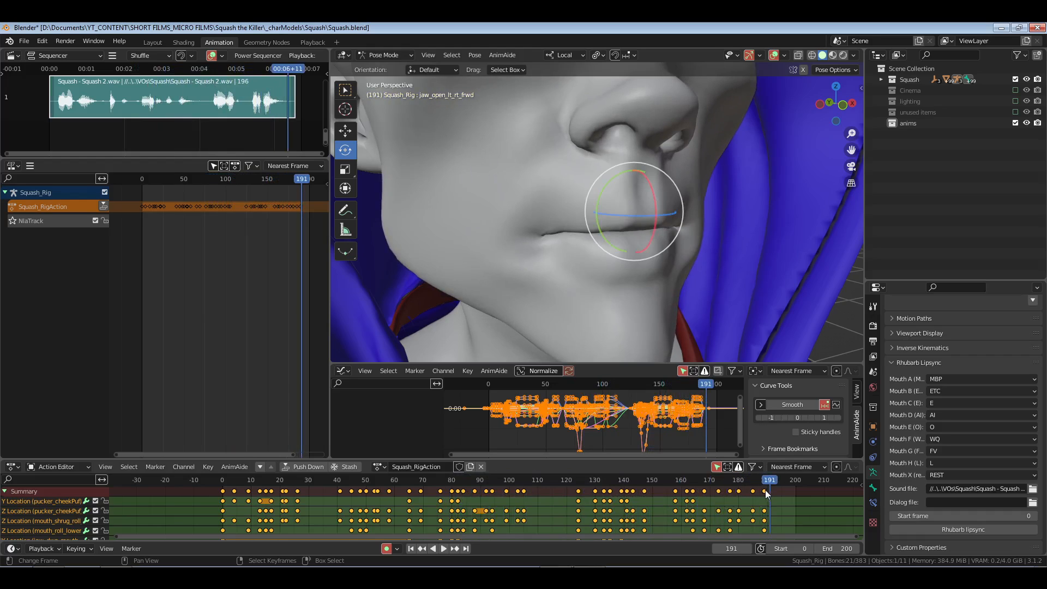
- Move the last column of keyframes in the action 5 frames forward and 2 frames back
click(764, 491)
key(g)
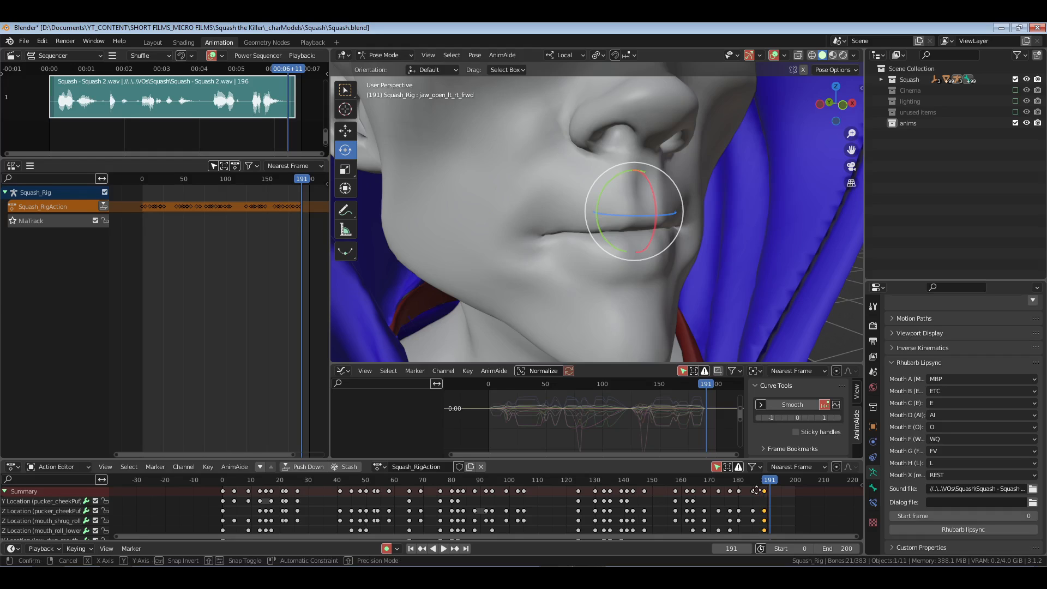
key(5)
key(Return)
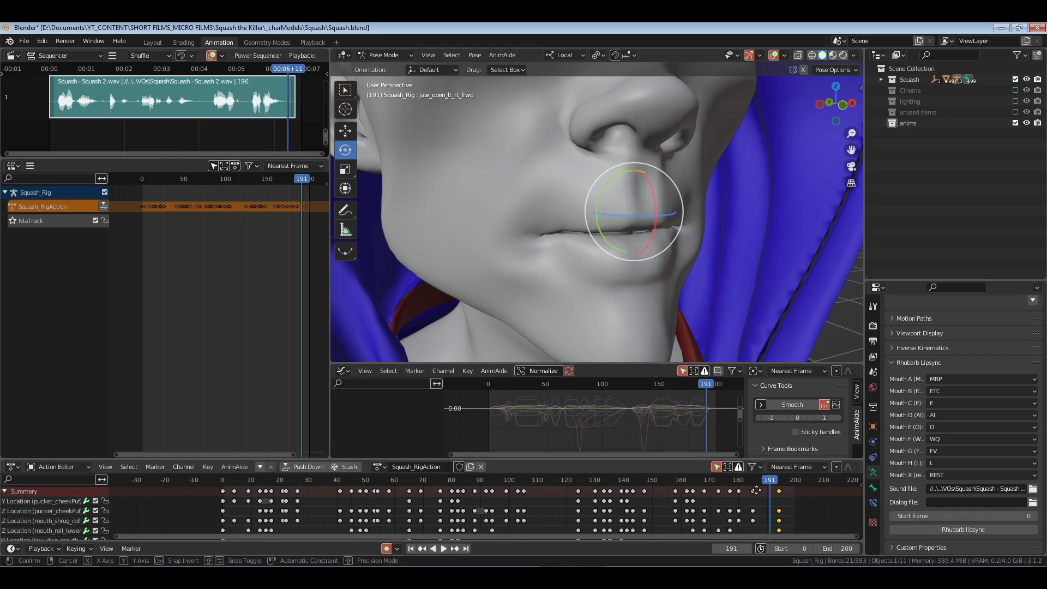
key(g)
key(minus)
key(2)
key(Return)
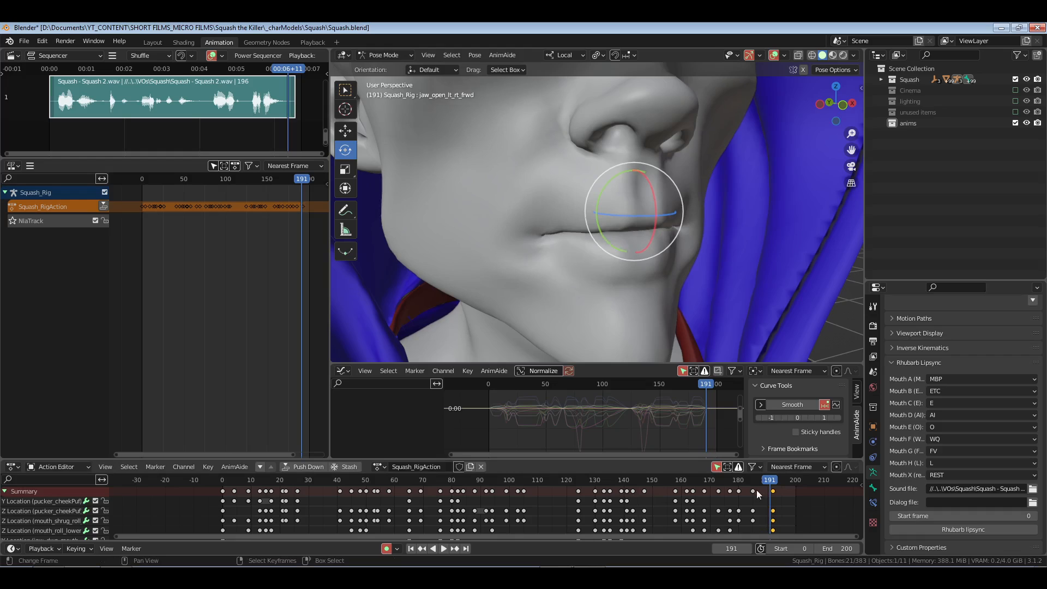
- Select all keyframes and all channels of the rig's action
key(a)
middle_drag(622, 251, 658, 254)
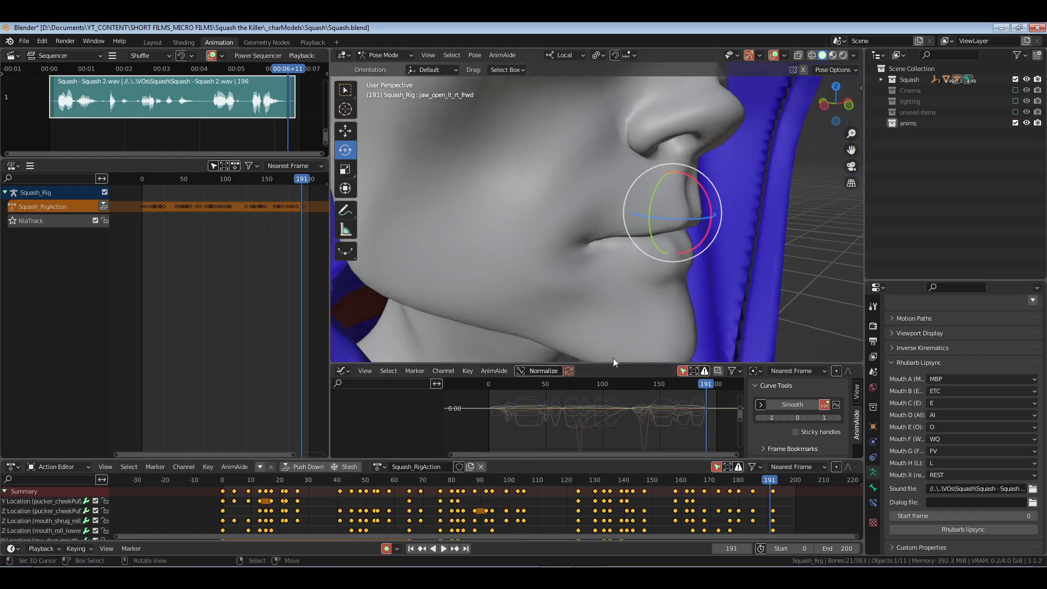
key(alt+a)
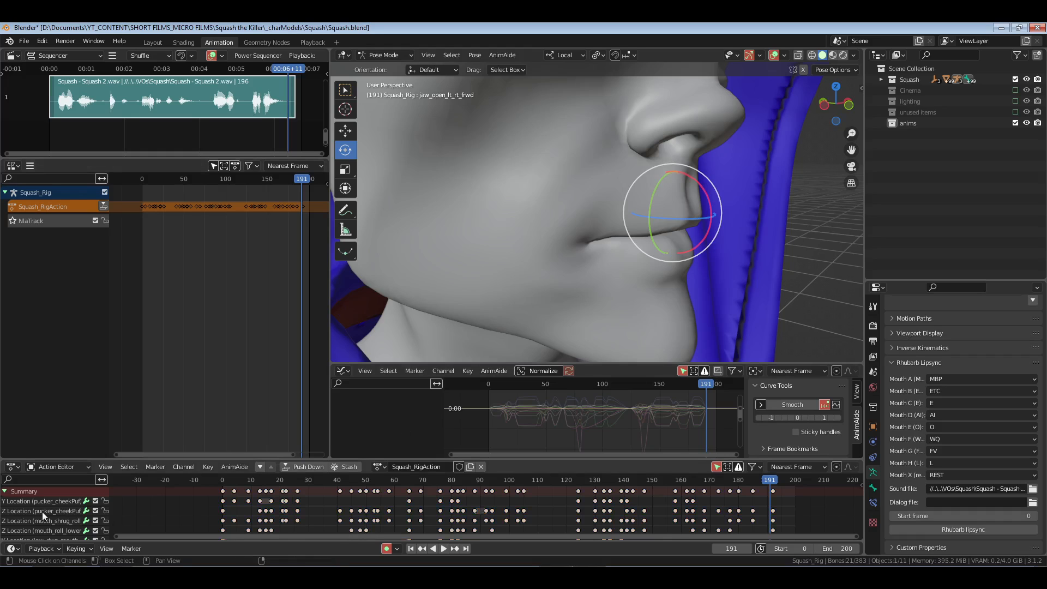
key(a)
key(a)
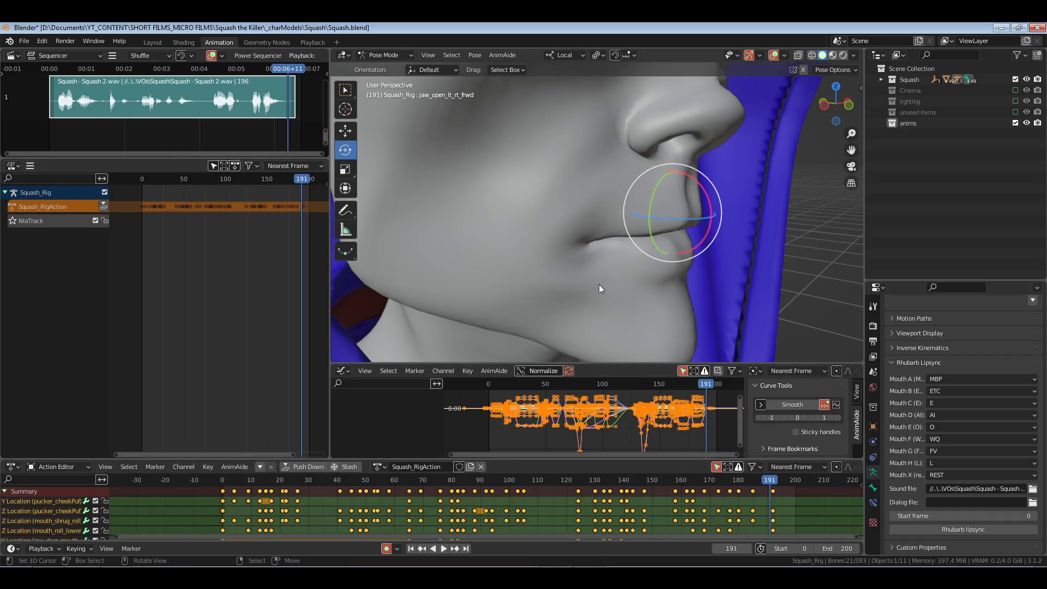
- Show the bones again in the viewport overlays and frame the whole lower face
click(784, 55)
click(790, 175)
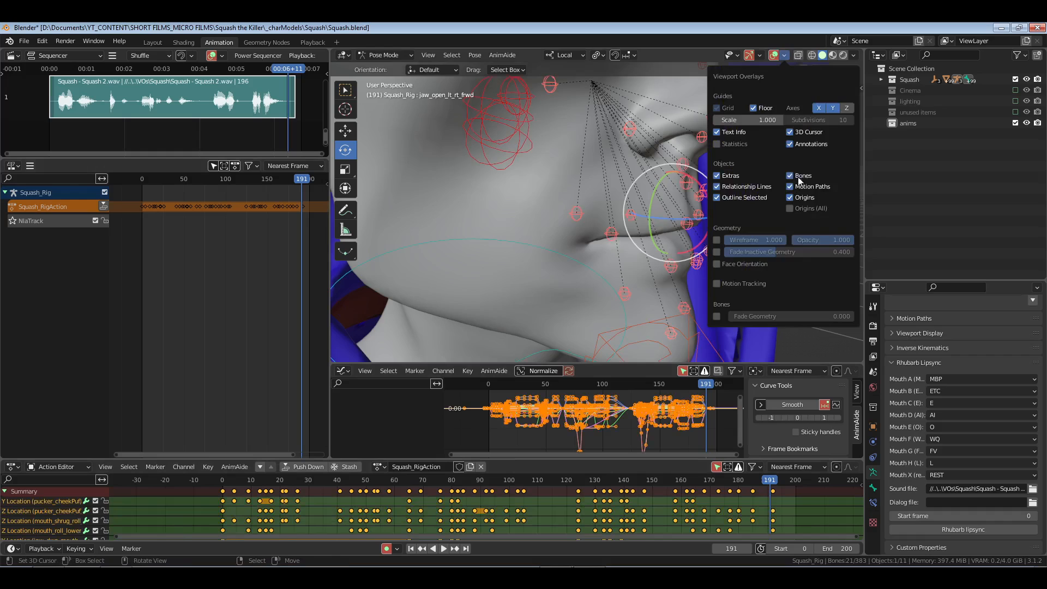
scroll(702, 217, down, 3)
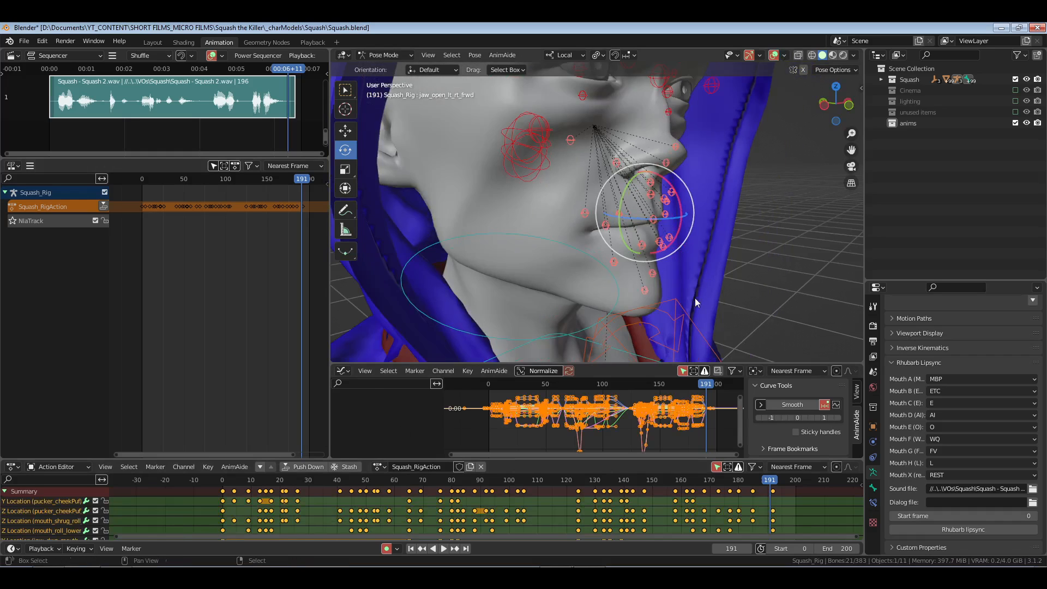
shift+middle_drag(694, 298, 693, 247)
- Toggle the chin control out of and back into the bone selection and save the file
shift+right_click(646, 244)
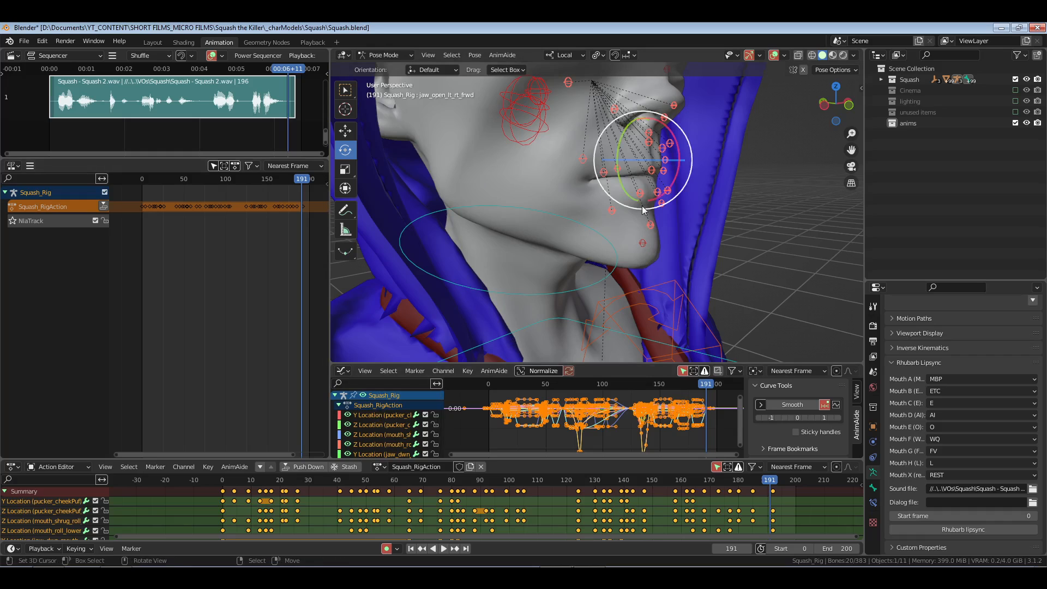
key(ctrl+s)
middle_drag(593, 231, 645, 242)
shift+right_click(646, 241)
key(ctrl+s)
middle_drag(715, 239, 676, 218)
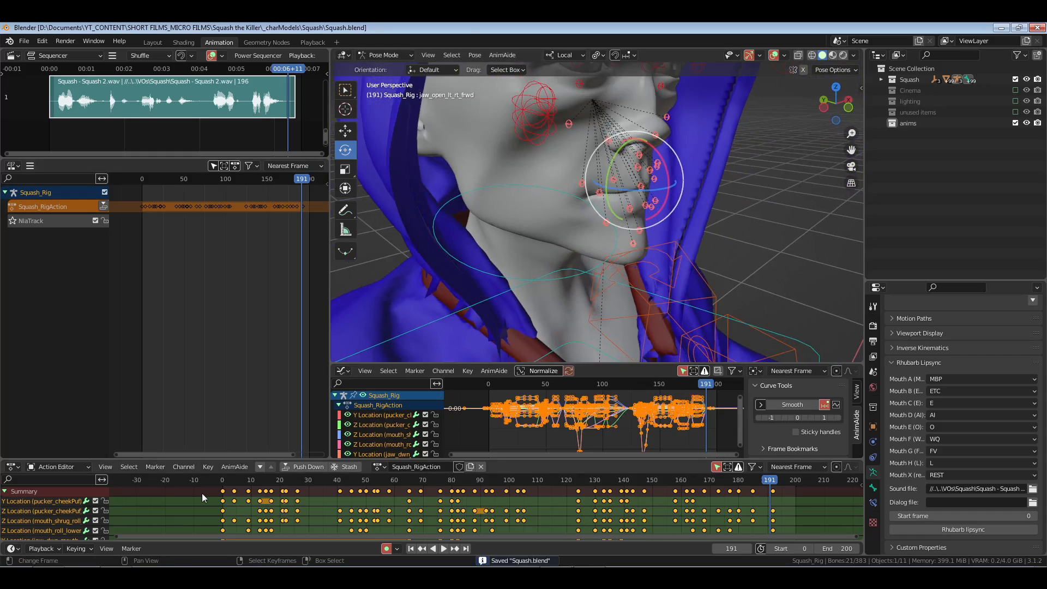
- Return to frame 0 and rename the Squash_RigAction action as Dialogue Anim
key(shift+Left)
middle_drag(626, 246, 679, 280)
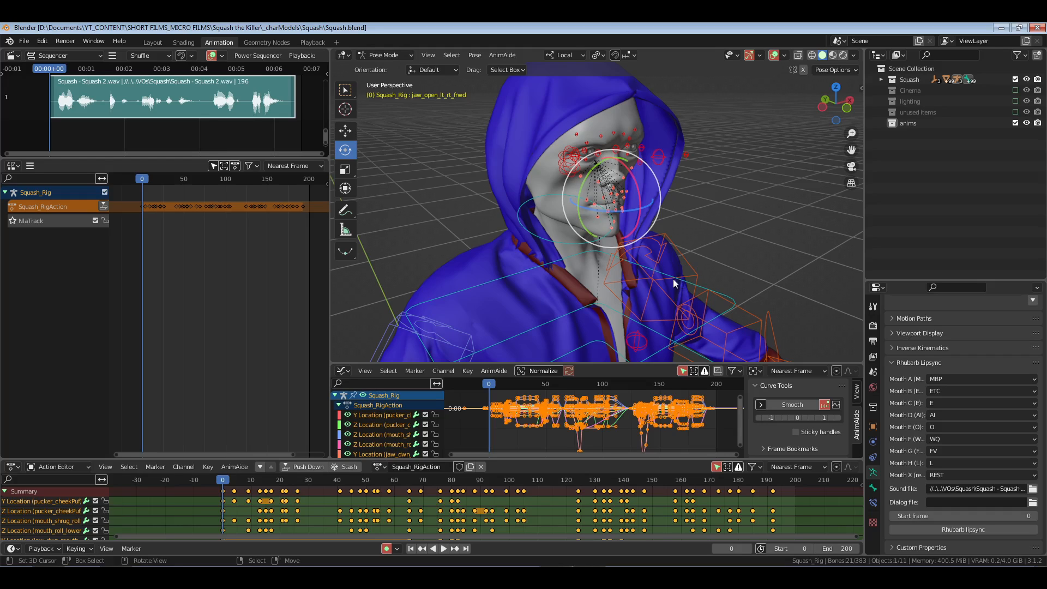
middle_drag(672, 279, 719, 275)
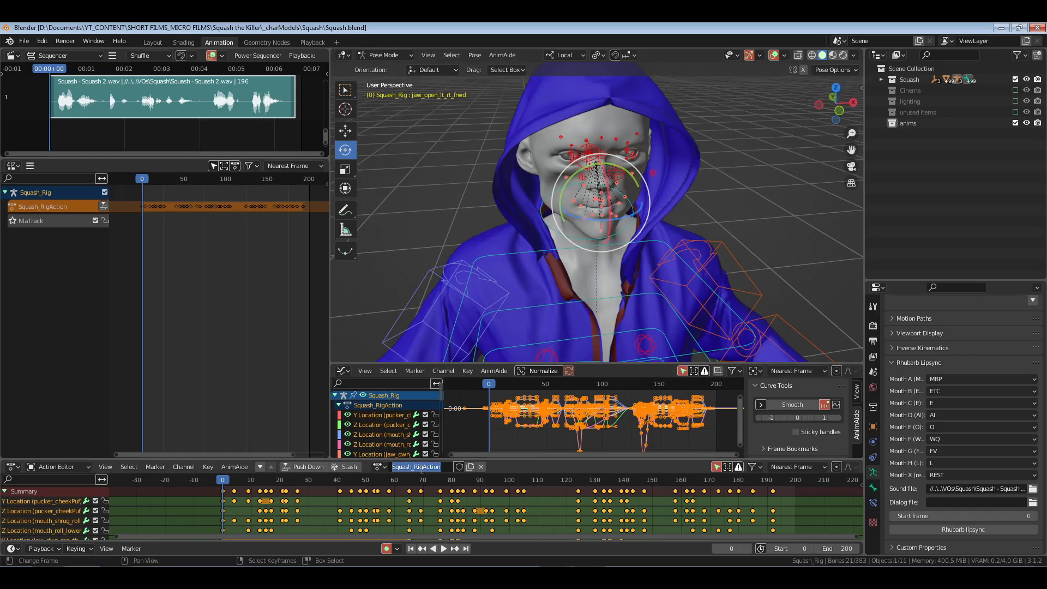
text(Faci)
text(gue)
text( Anim)
key(Return)
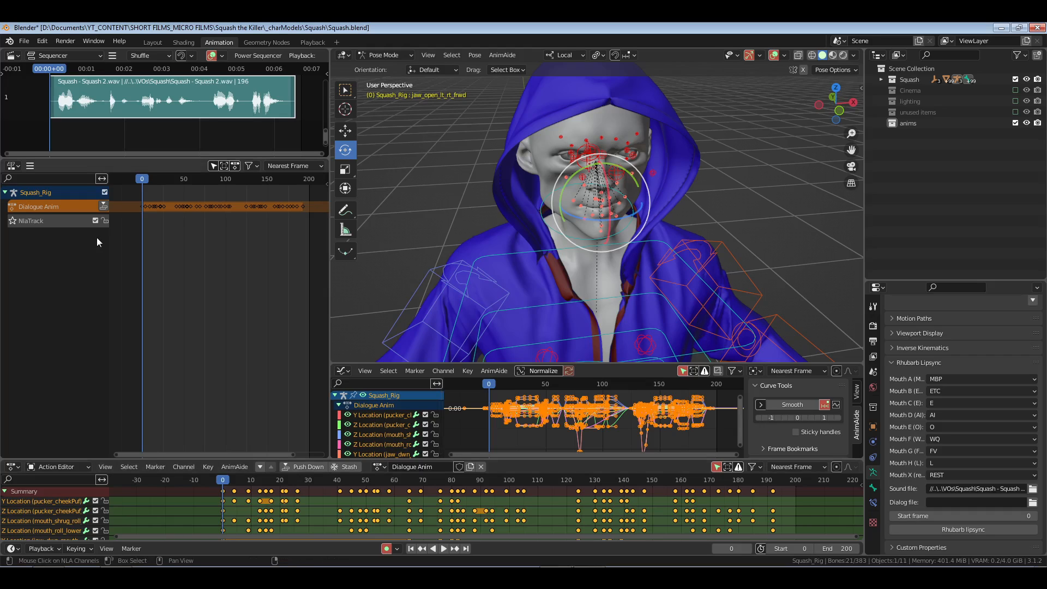
- Push the Dialogue Anim action down to an NLA strip, add an empty track above it and save the file
click(103, 206)
click(51, 208)
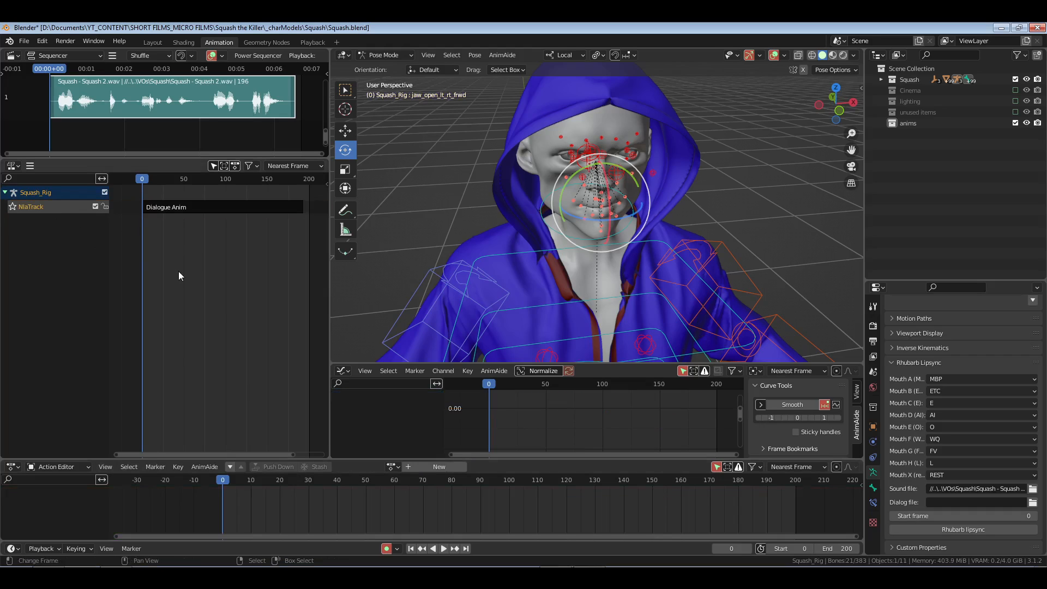
key(shift+a)
key(ctrl+s)
- Play back the Dialogue Anim strip on the Squash rig, return to frame 0 and select the strip
middle_drag(572, 246, 689, 257)
key(space)
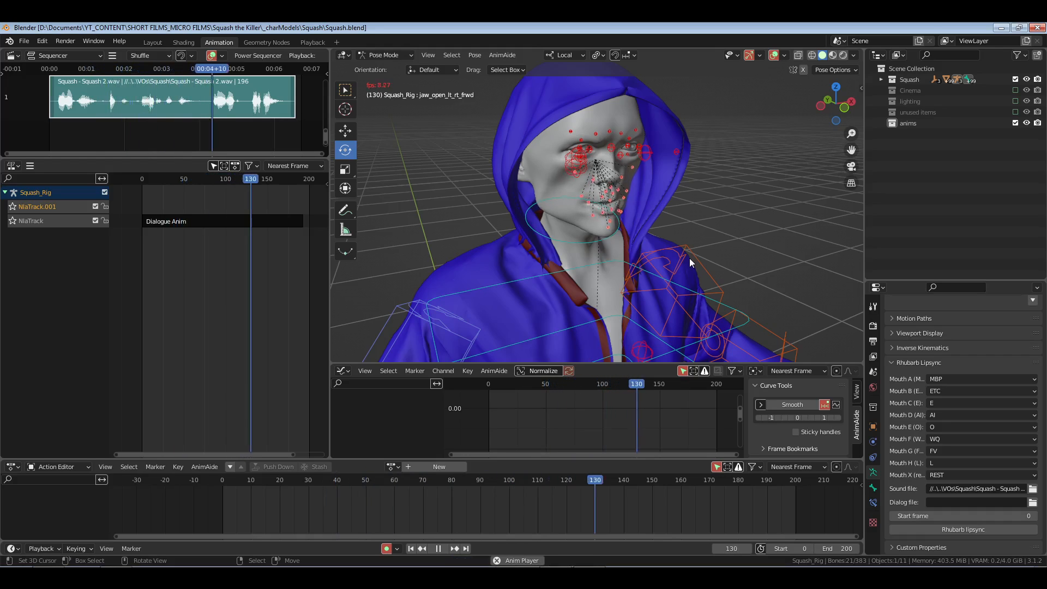
key(space)
click(210, 505)
right_click(193, 225)
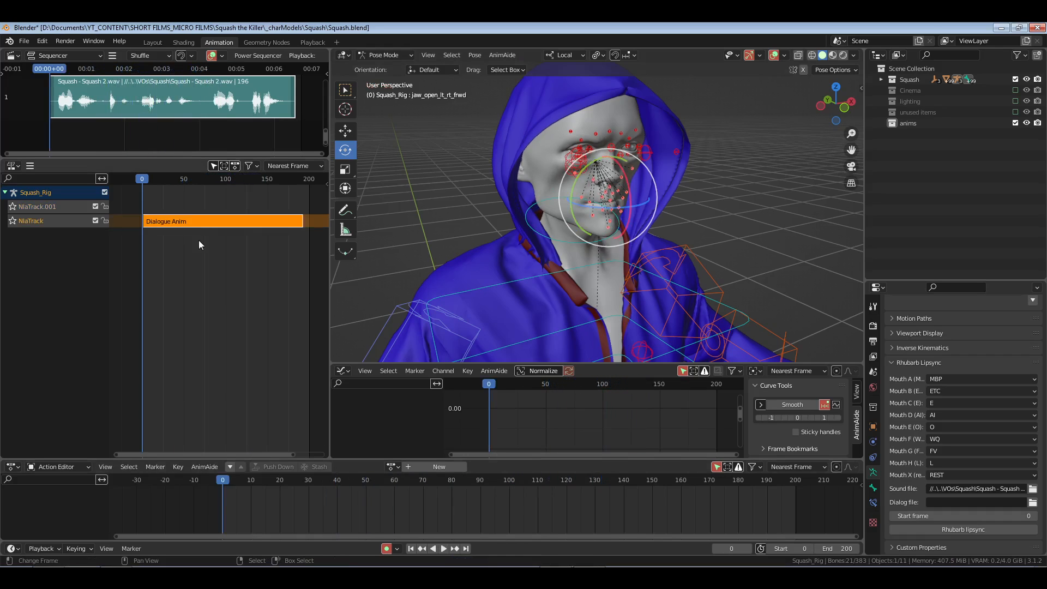
- Enter tweak mode on the Dialogue Anim strip and try the Smooth curve tool on its keyframes
middle_drag(532, 286, 558, 282)
key(Tab)
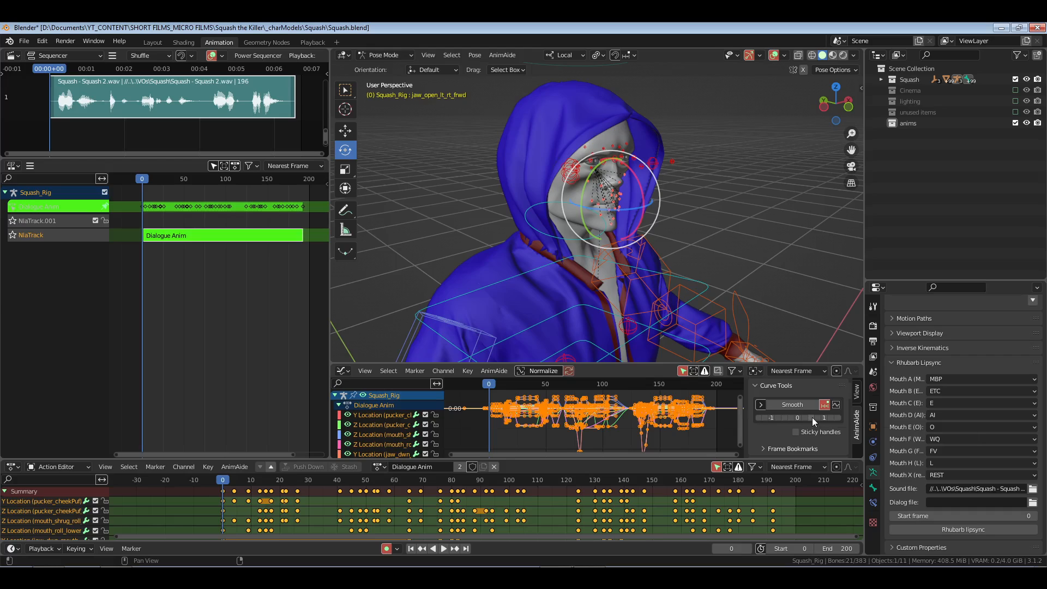
drag(812, 418, 825, 411)
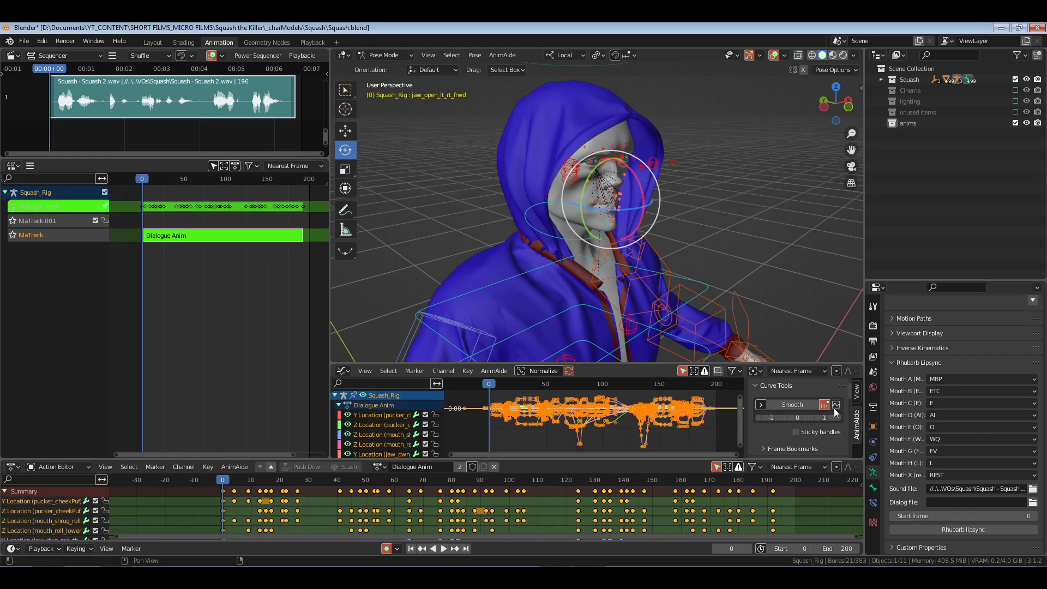
- Switch the curve tool to Push Pull and save the file
click(836, 405)
click(868, 247)
scroll(675, 263, up, 8)
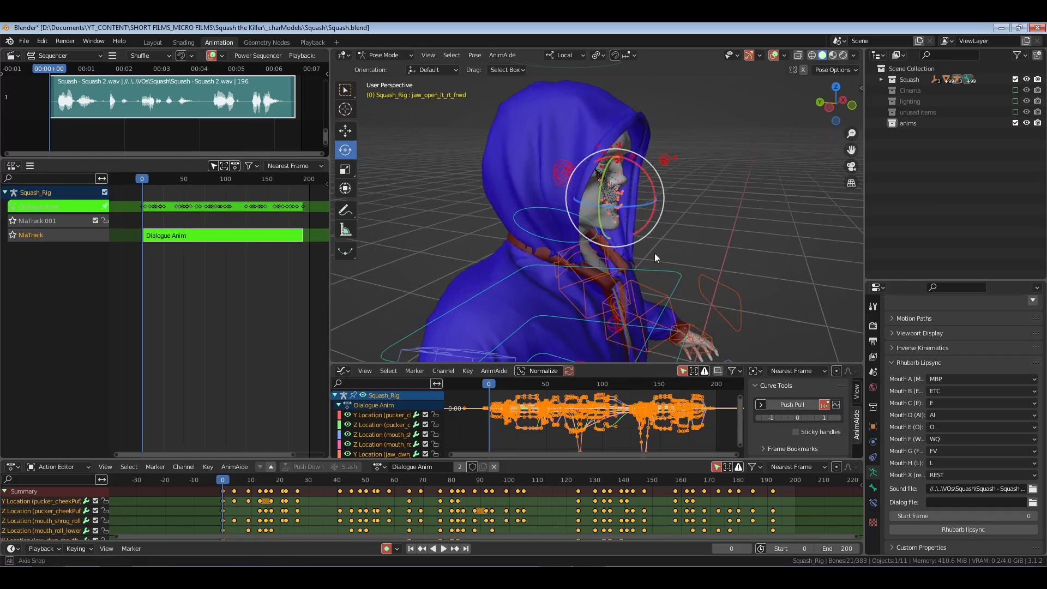
key(ctrl+s)
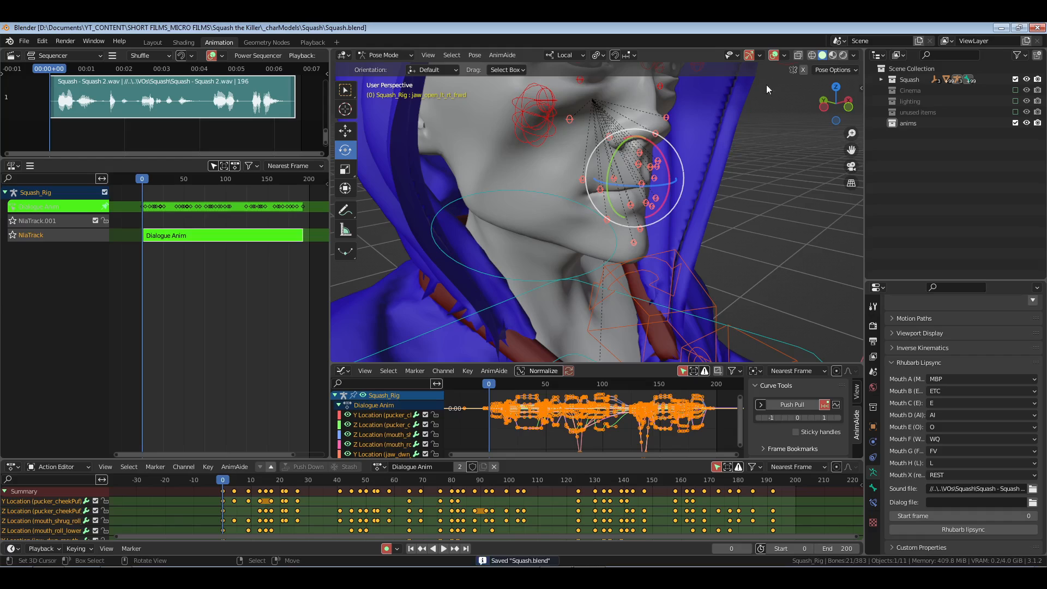
- Hide the rig's bones in the viewport and play back the lip sync on a close view of the mouth
click(783, 55)
click(807, 179)
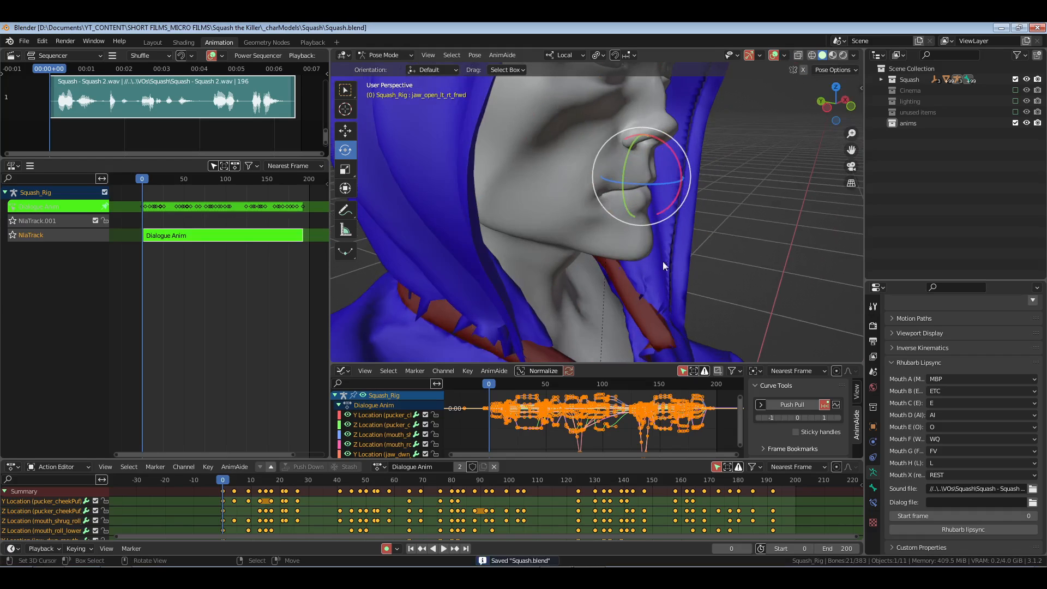
key(space)
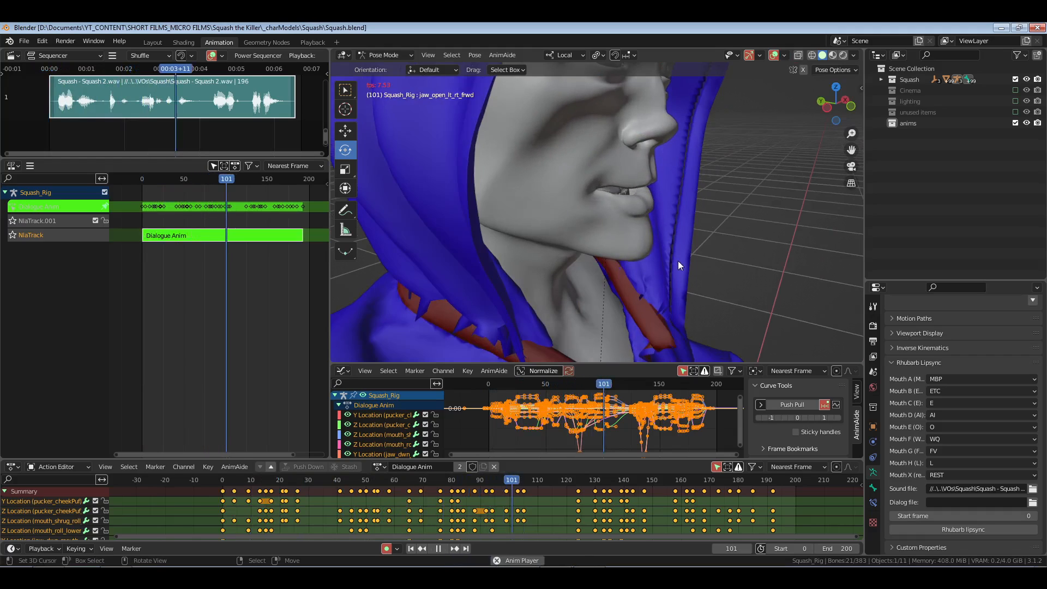
key(Escape)
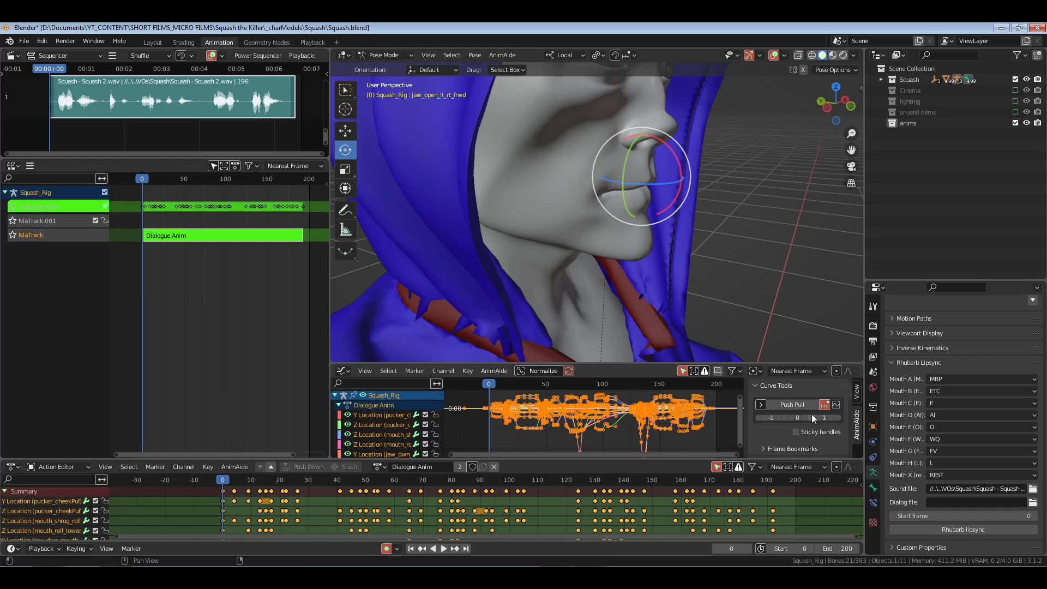
- Set the render output to FFmpeg Video with an MPEG-4 container and the AAC audio codec
click(872, 341)
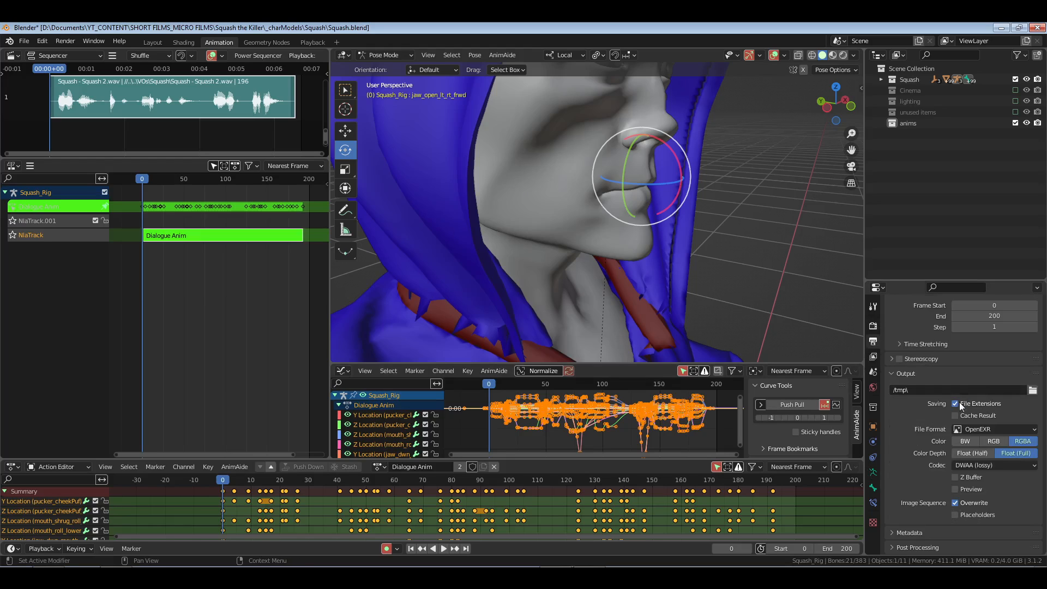
click(986, 429)
click(1006, 485)
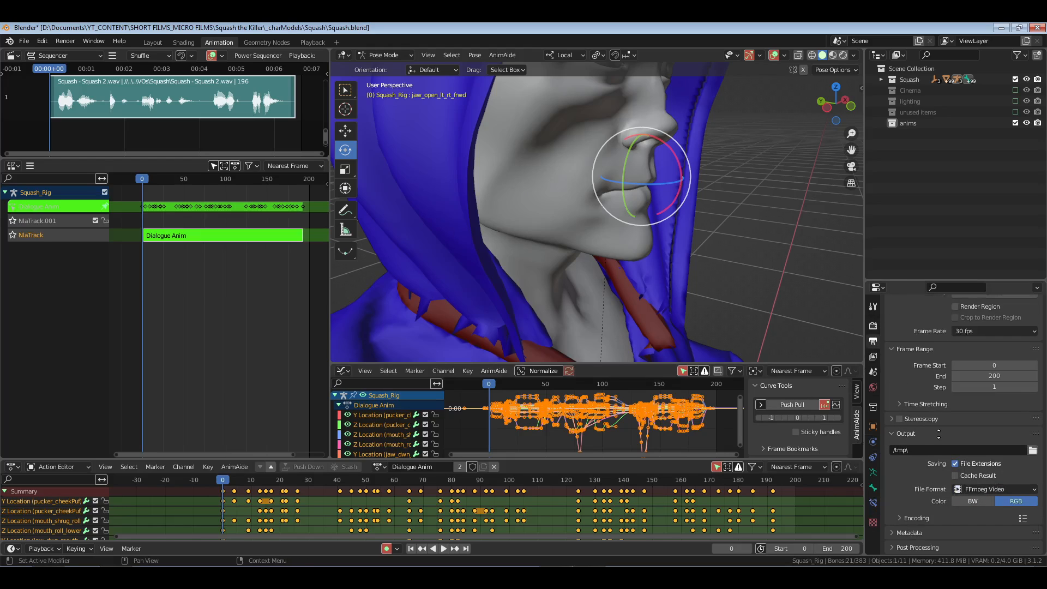
click(918, 517)
scroll(938, 469, down, 4)
click(992, 441)
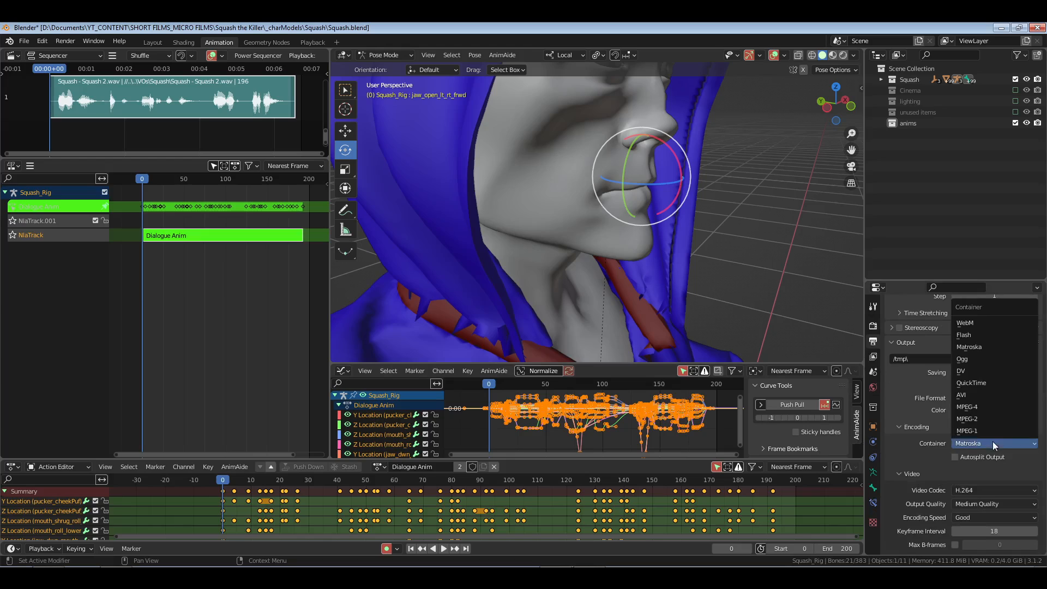
click(986, 404)
middle_drag(917, 500, 929, 436)
click(980, 510)
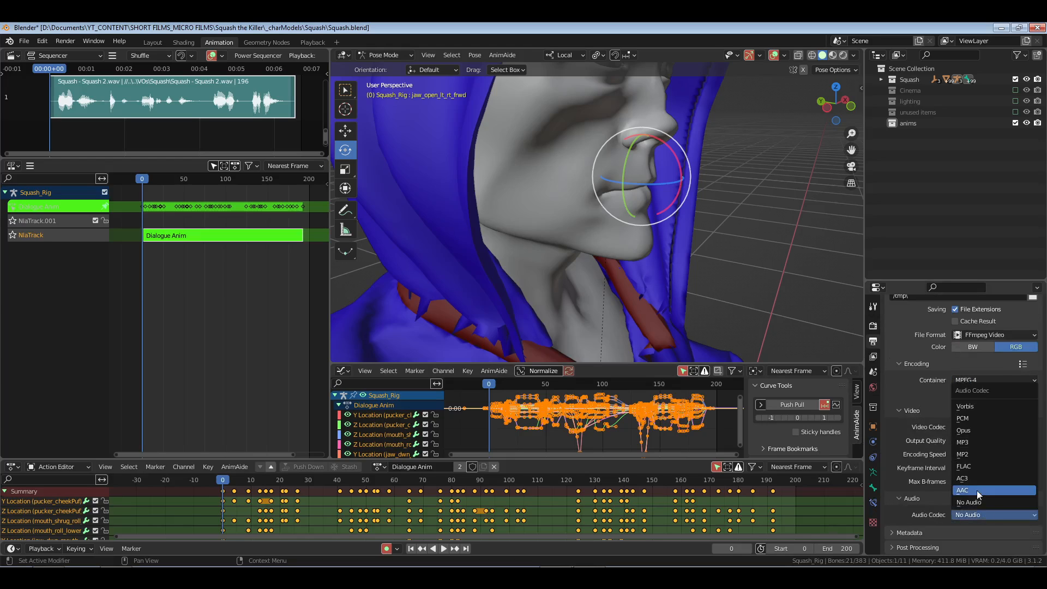
click(976, 491)
- Apply the 720 × 480 px format preset with a 40:33 pixel aspect and set the frame rate to 30 fps
middle_drag(931, 377, 930, 409)
scroll(930, 409, up, 8)
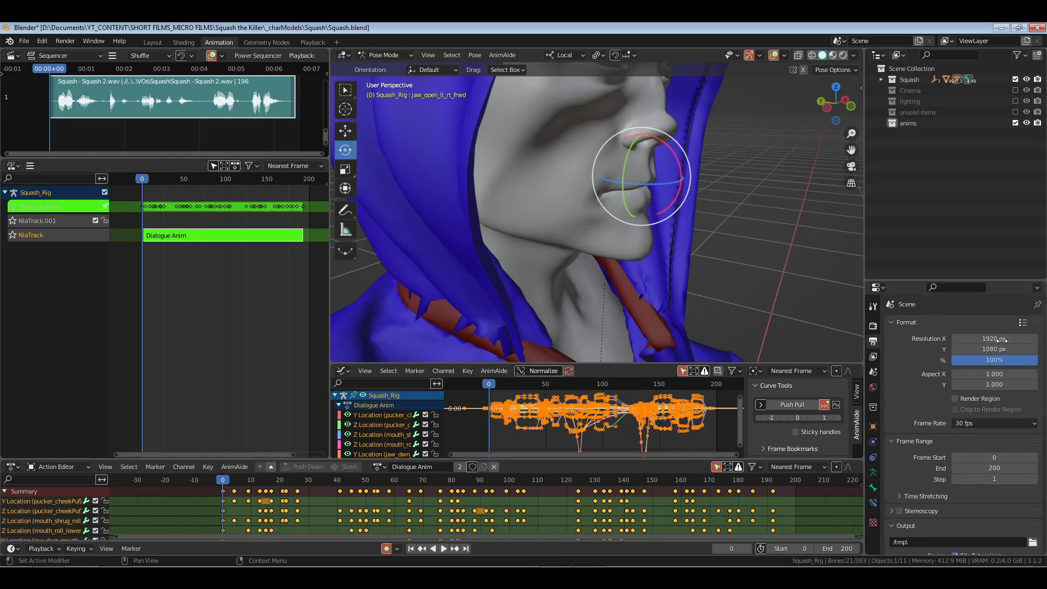
click(1022, 322)
click(997, 259)
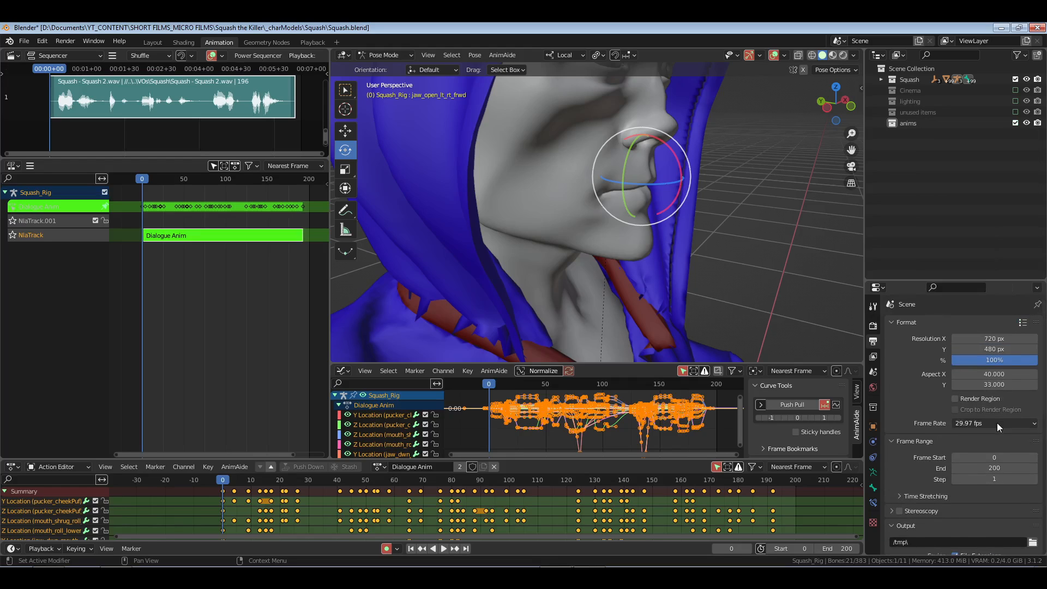
click(996, 423)
click(996, 479)
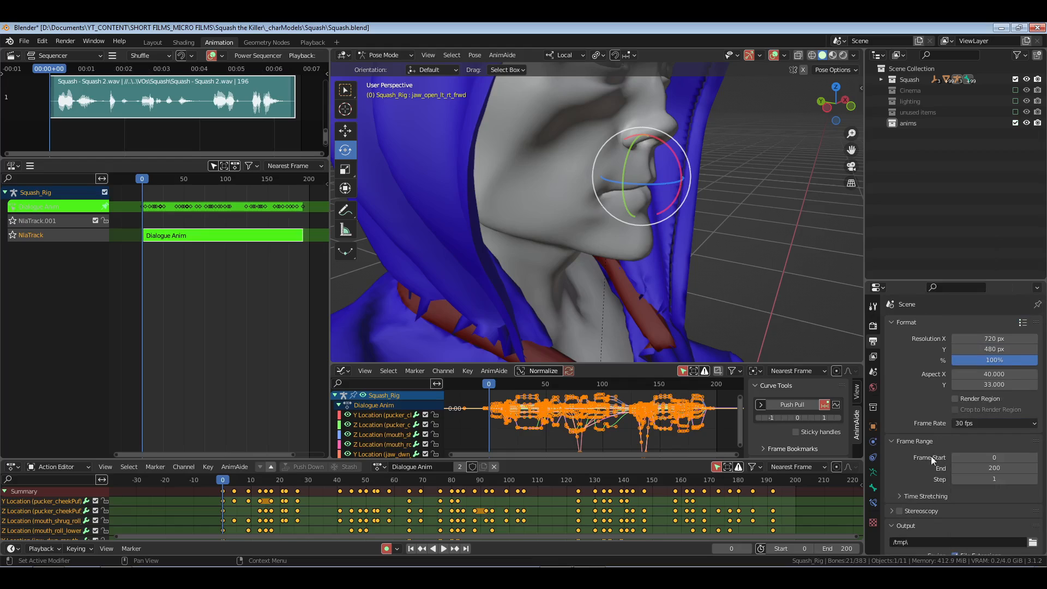
click(989, 325)
- Set the output path to a new folder named playblast_ inside the project's _charModels\Squash folder
click(1032, 438)
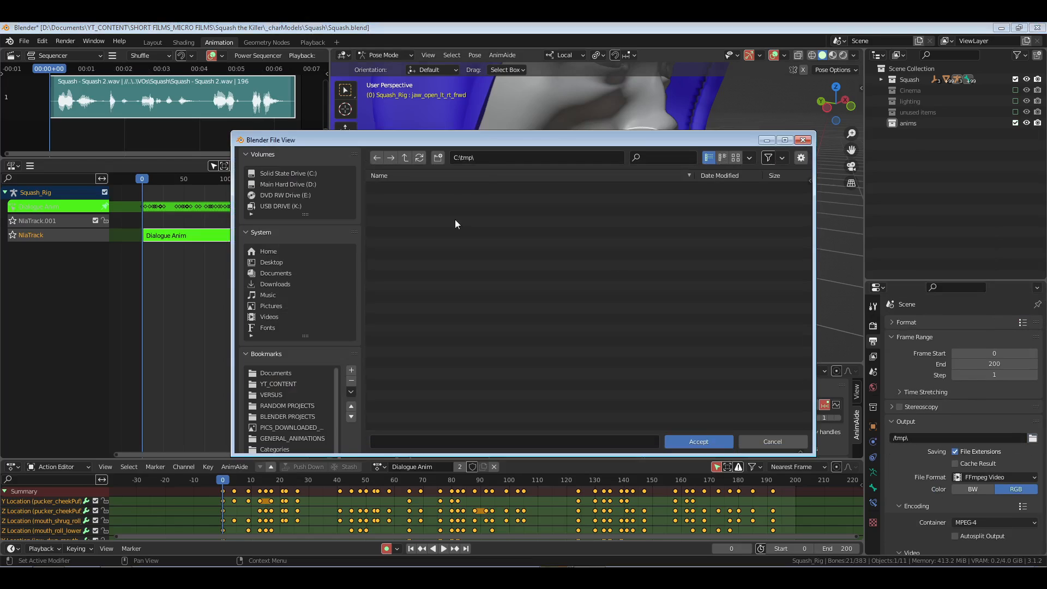
text(D:\Documents\YT_CONTENT\SHORT FILMS_MICRO FILMS\Squash the Killer\VOs\Squash\)
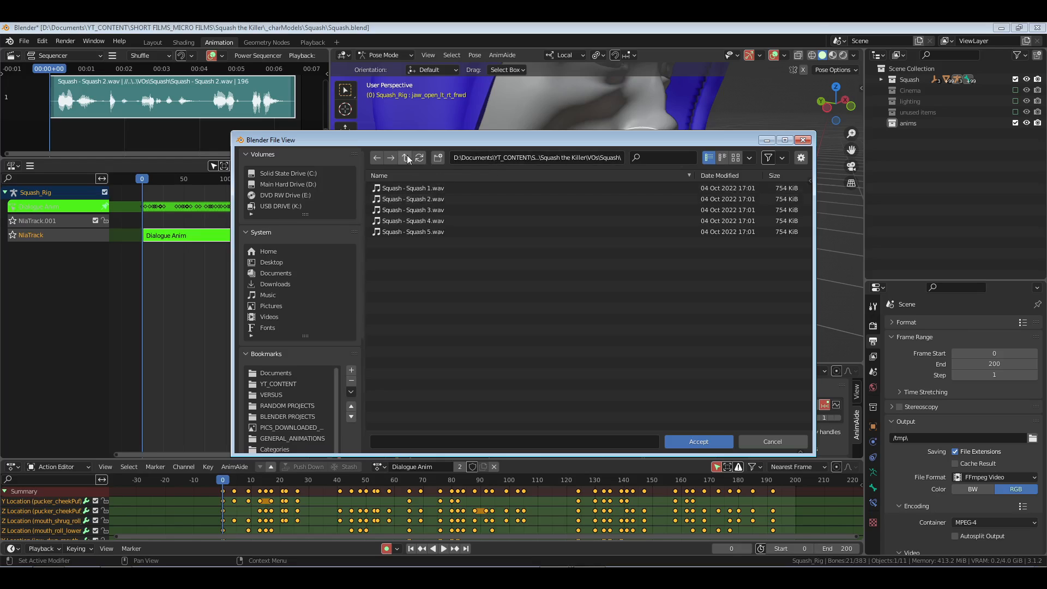
click(407, 156)
click(406, 156)
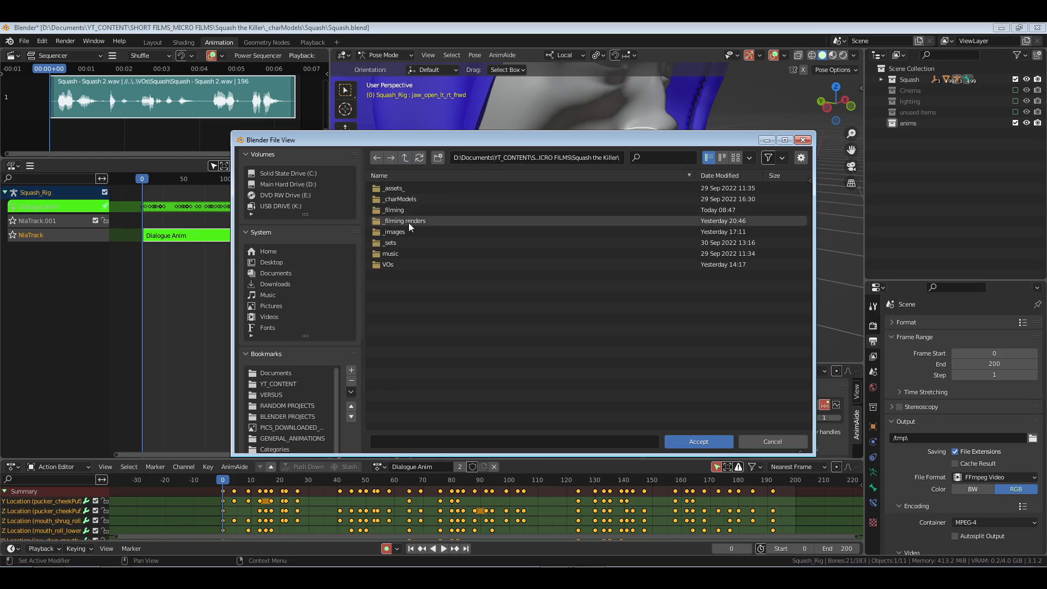
double_click(407, 201)
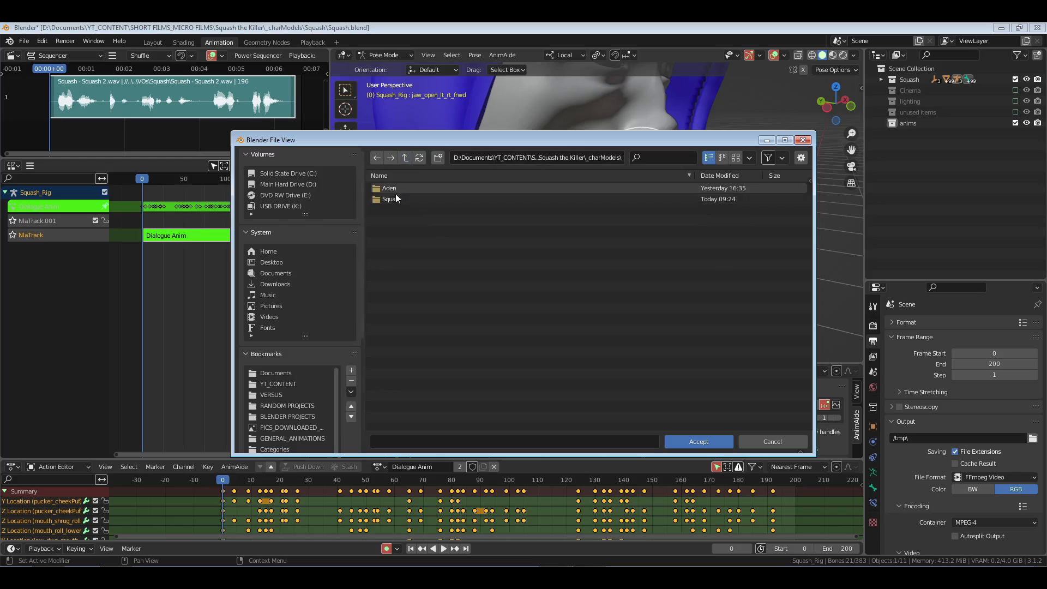
double_click(395, 195)
click(438, 158)
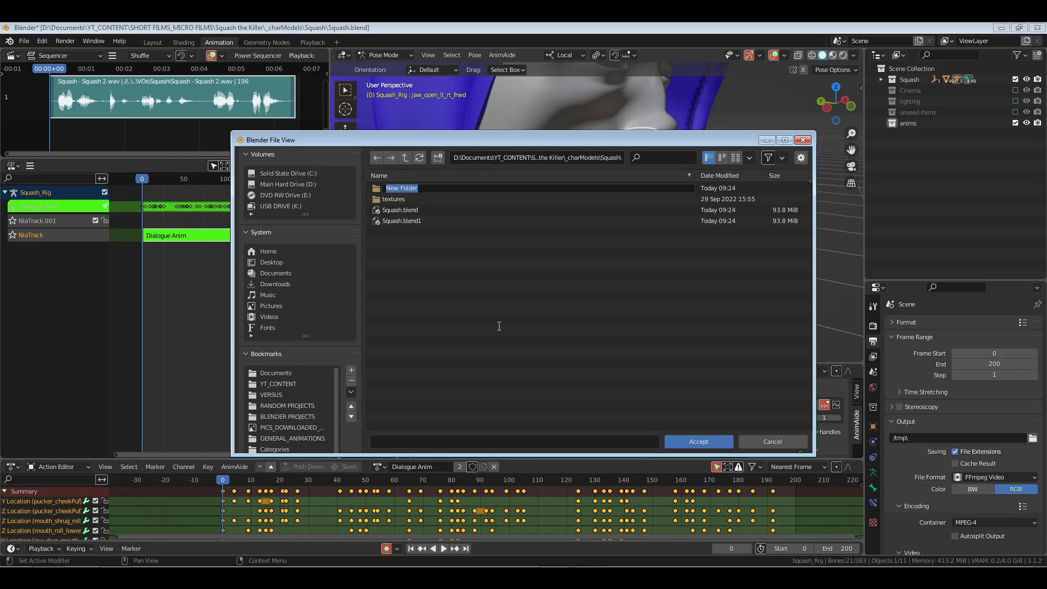
text(playblast_)
key(Return)
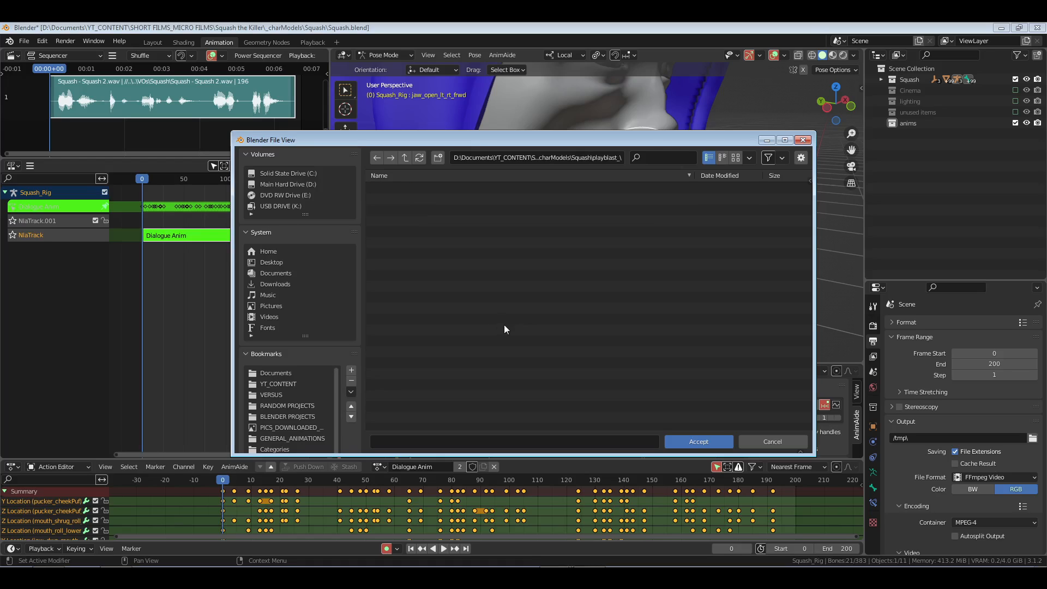
click(710, 446)
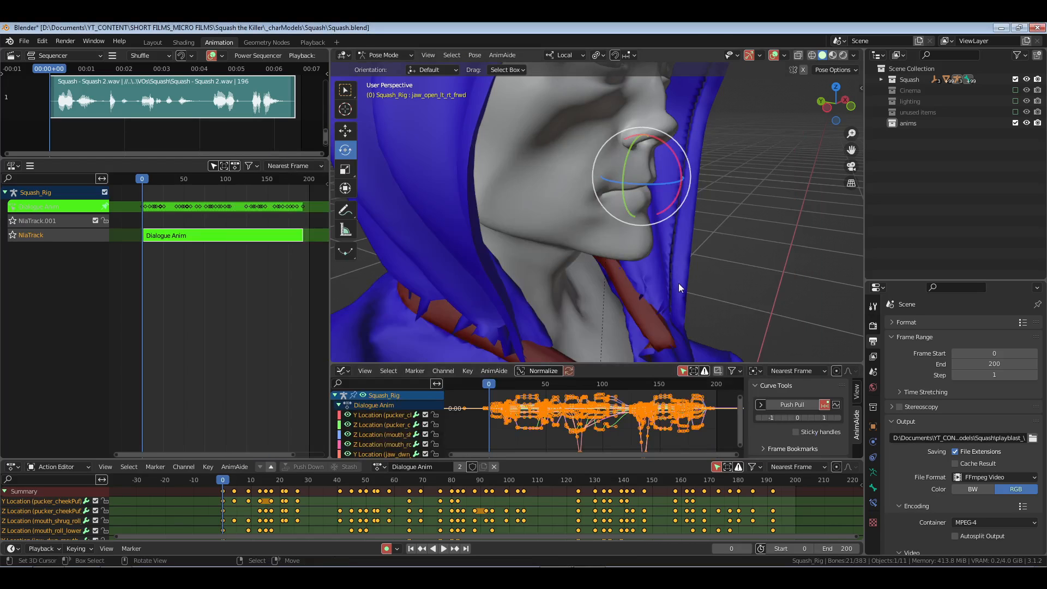
- Save the file and render the viewport animation of Squash's head from a three-quarter front view
middle_drag(678, 283, 646, 278)
shift+middle_drag(643, 182, 633, 247)
scroll(637, 256, down, 2)
key(ctrl+s)
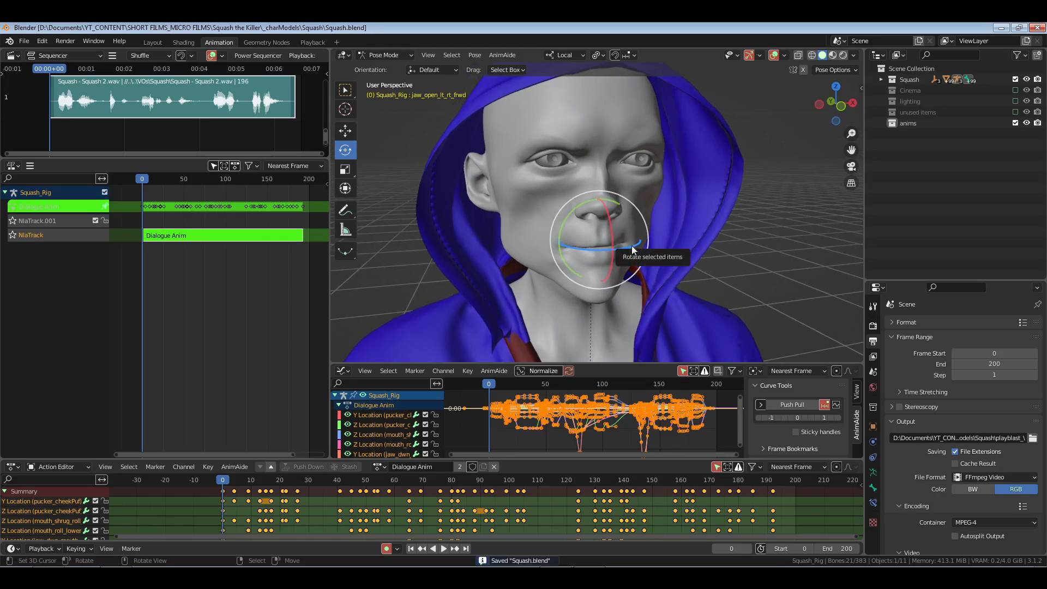
key(ctrl+F12)
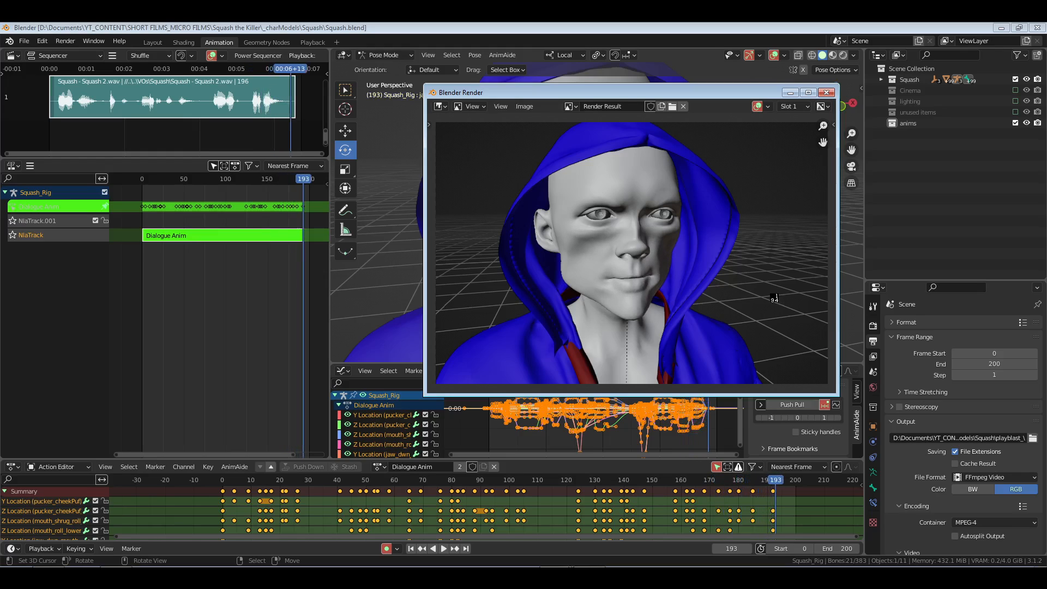
key(Escape)
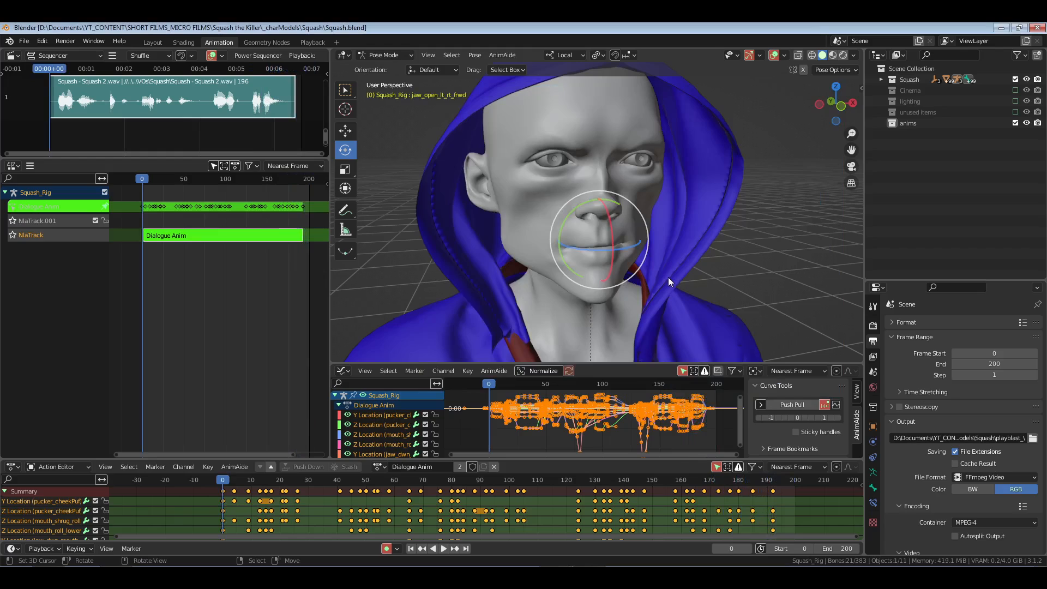
- Watch the rendered playblast in the animation player and close the player
key(ctrl+F11)
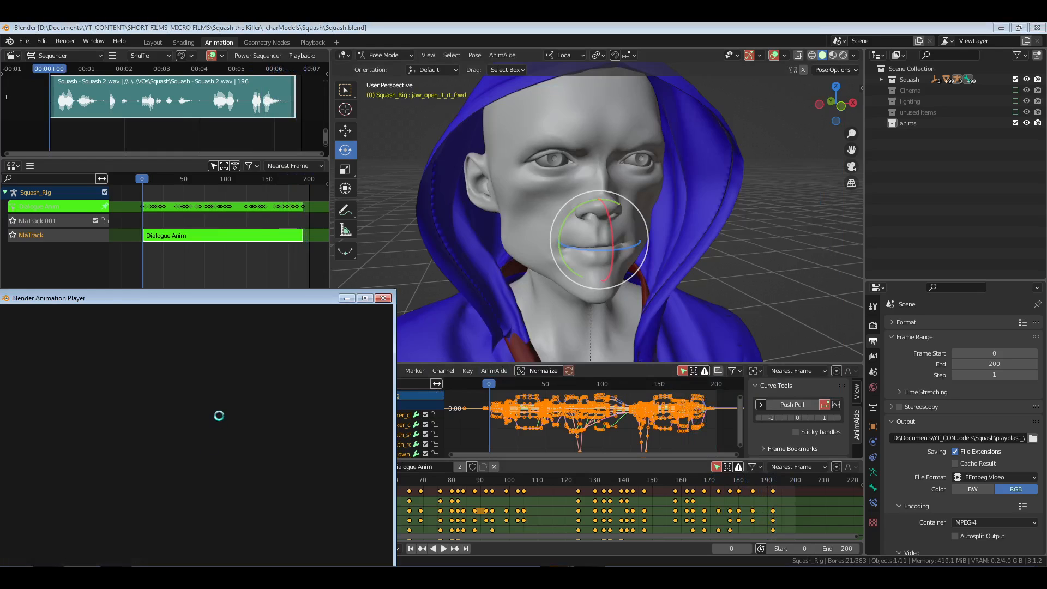
drag(263, 299, 590, 144)
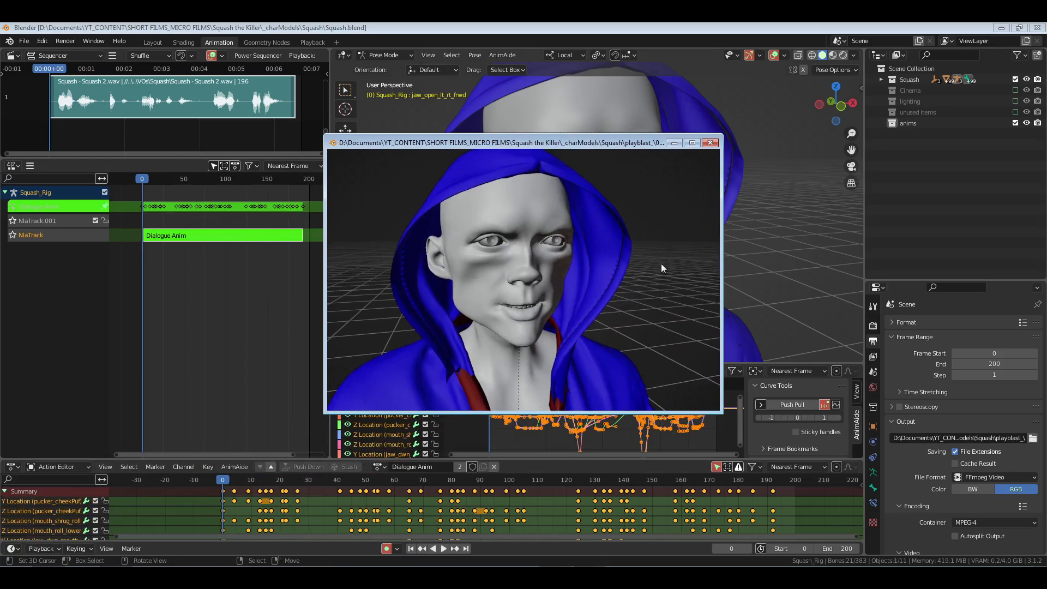
click(709, 142)
- Play the dialogue to frame 58 and move the keyframes there to about frame 62
key(space)
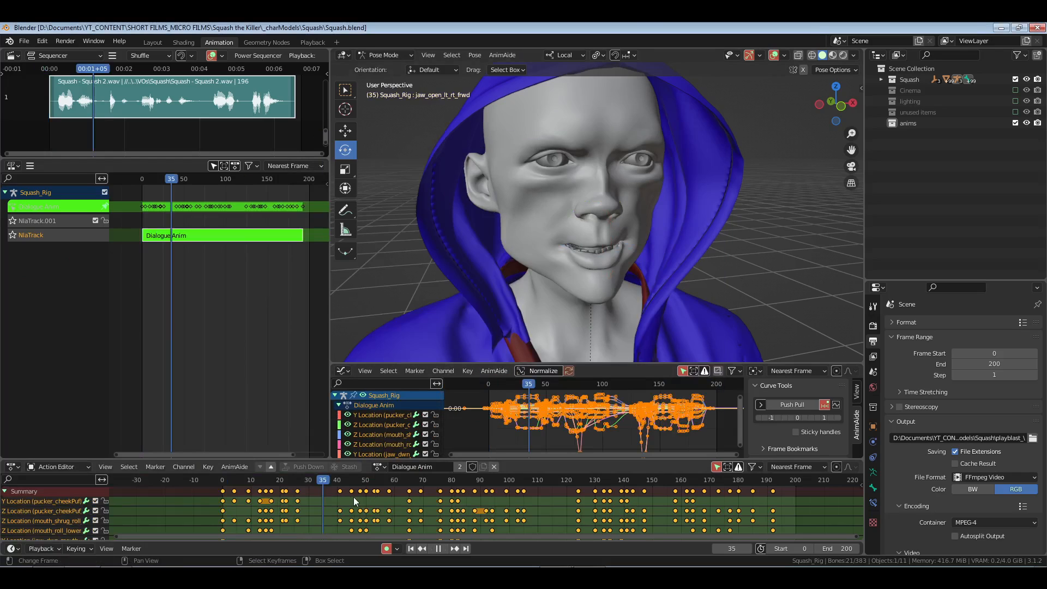
drag(387, 498, 387, 498)
click(394, 502)
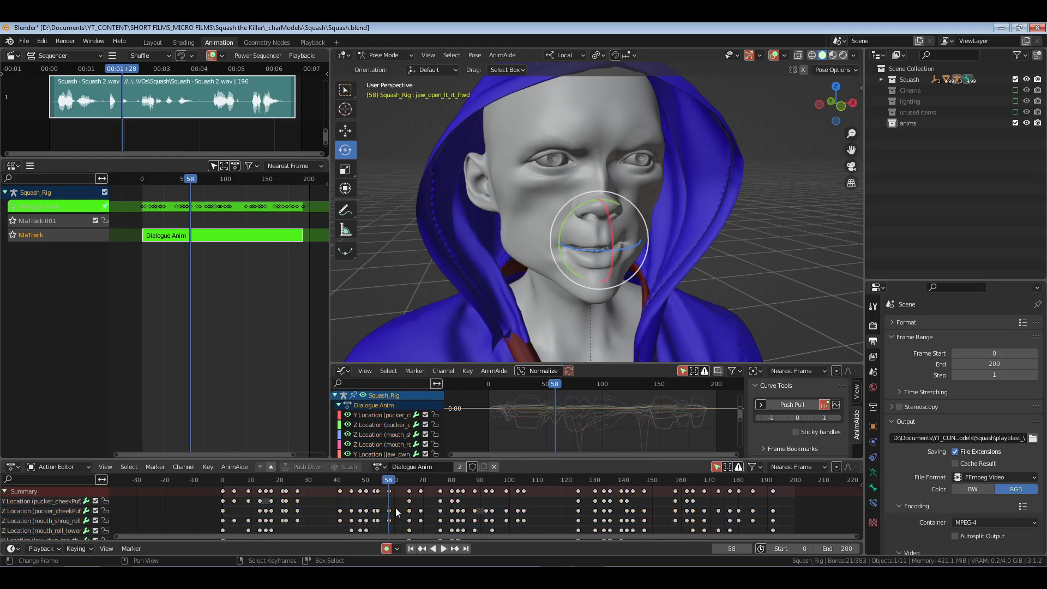
key(g)
key(Return)
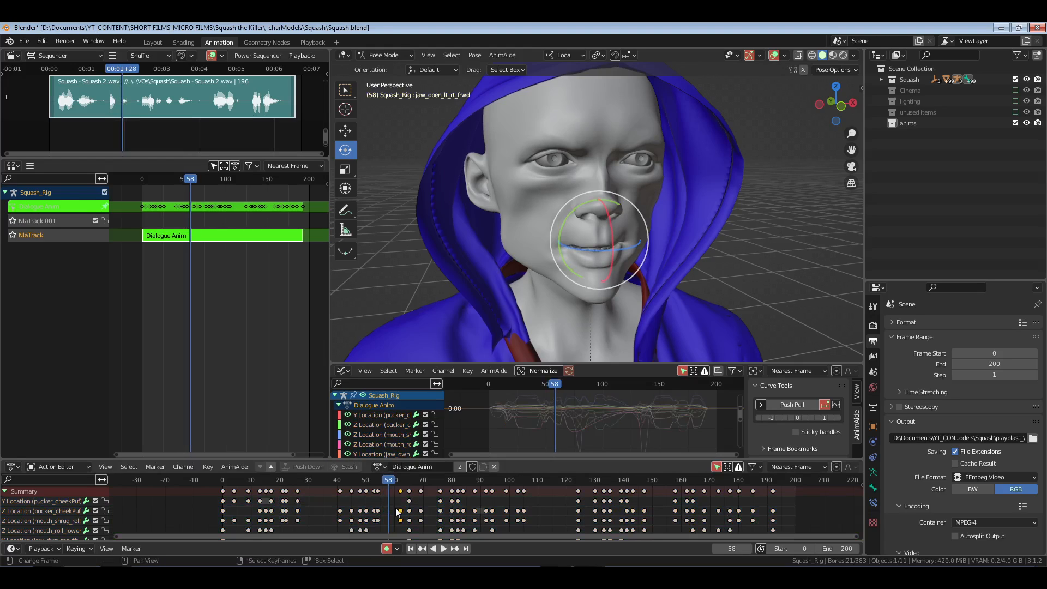
- Return to frame 0, select all of the action's keyframes and save the file
key(shift+Left)
key(space)
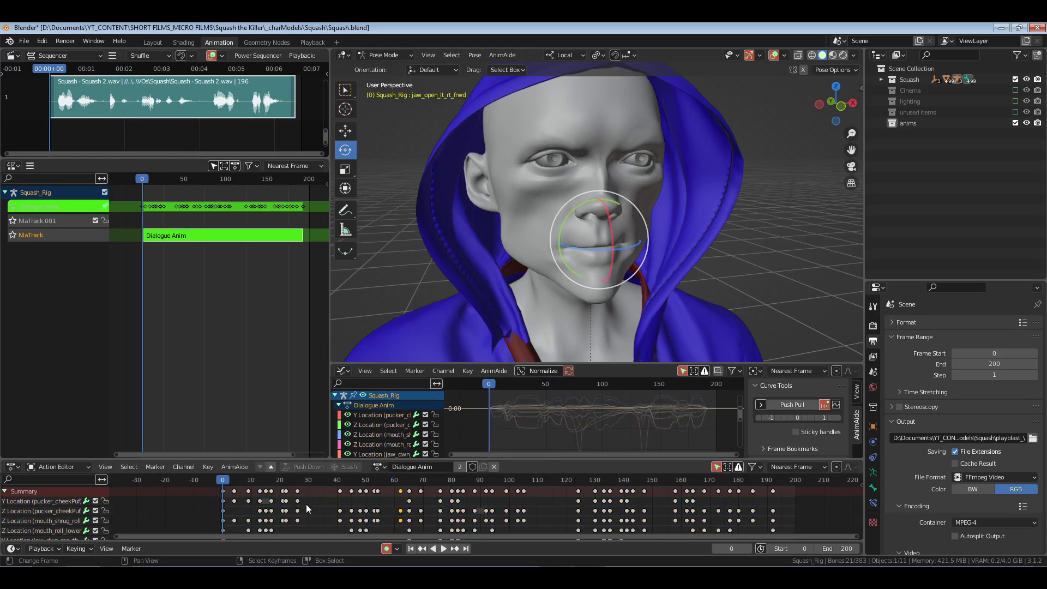
key(a)
key(ctrl+s)
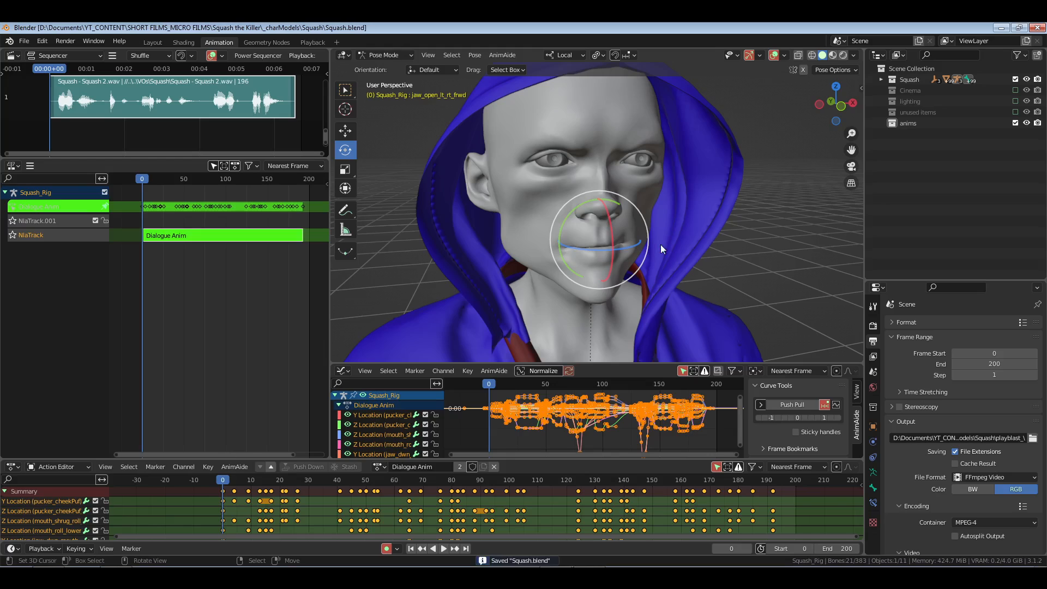
- Play back the dialogue, scrub to frame 68 and move the keyframes at about frame 69 onto it
key(space)
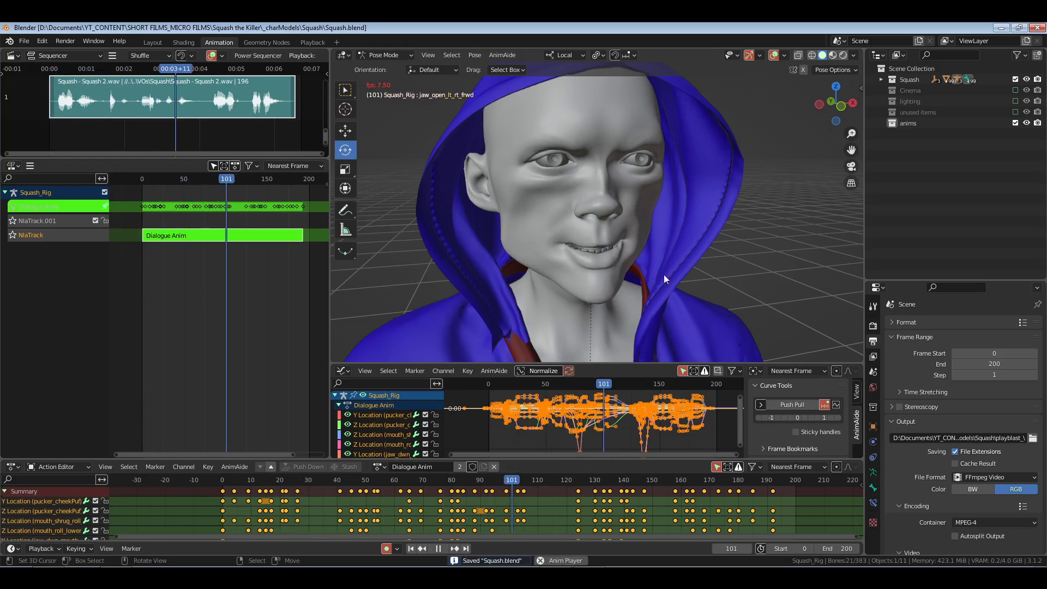
drag(384, 496, 417, 496)
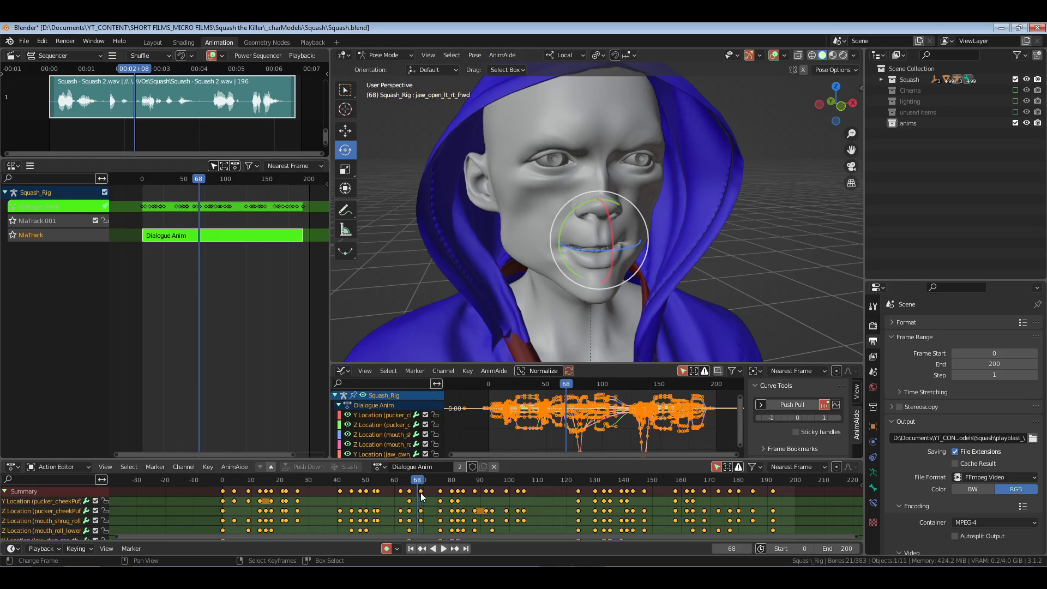
right_click(426, 493)
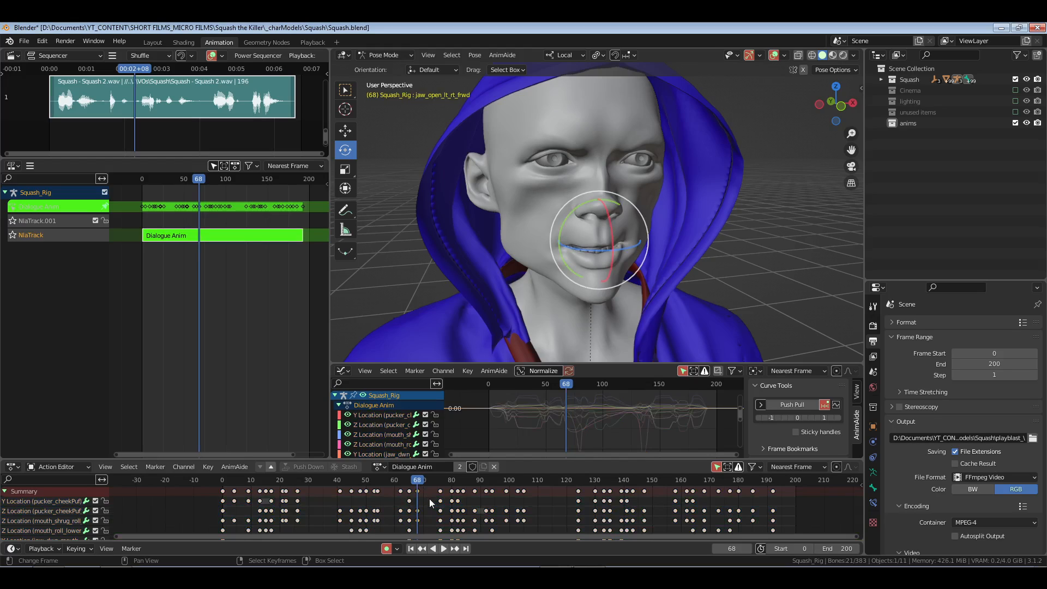
key(space)
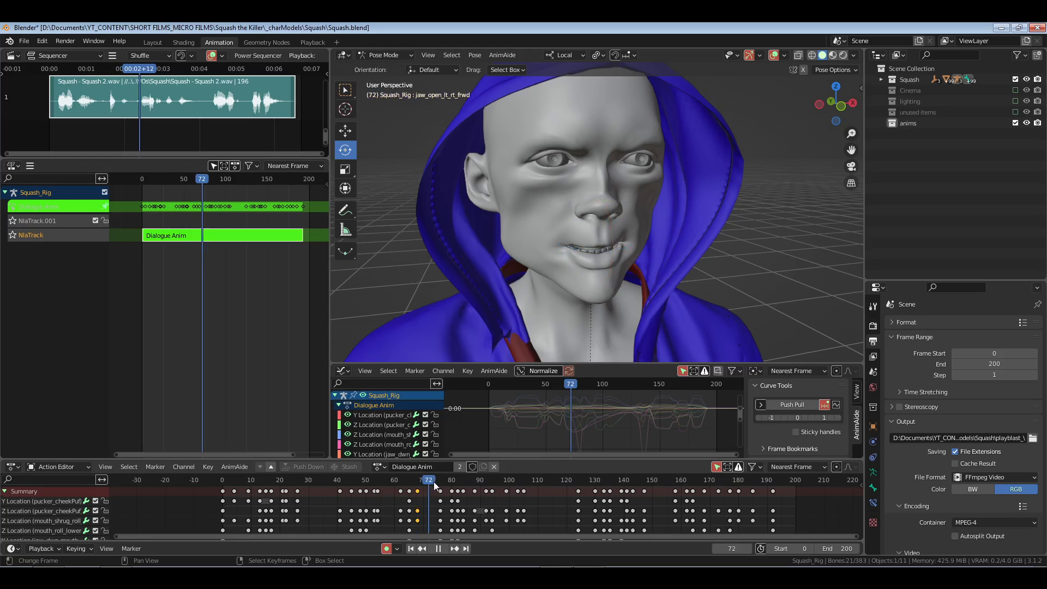
- Return to frame 0, select all of the action's keyframes and save the file
drag(466, 481, 190, 491)
key(a)
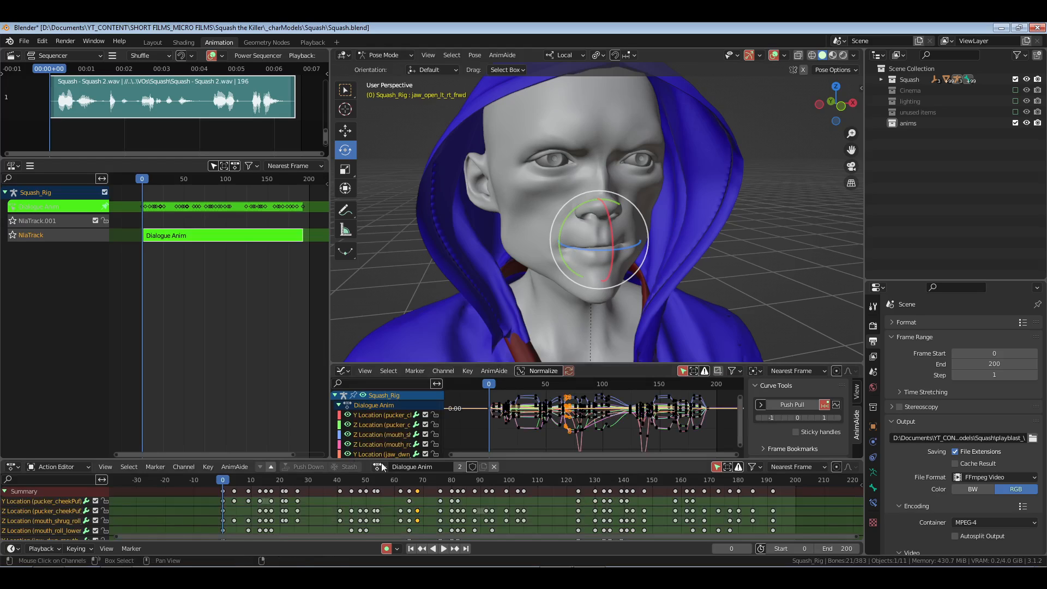
key(a)
key(ctrl+s)
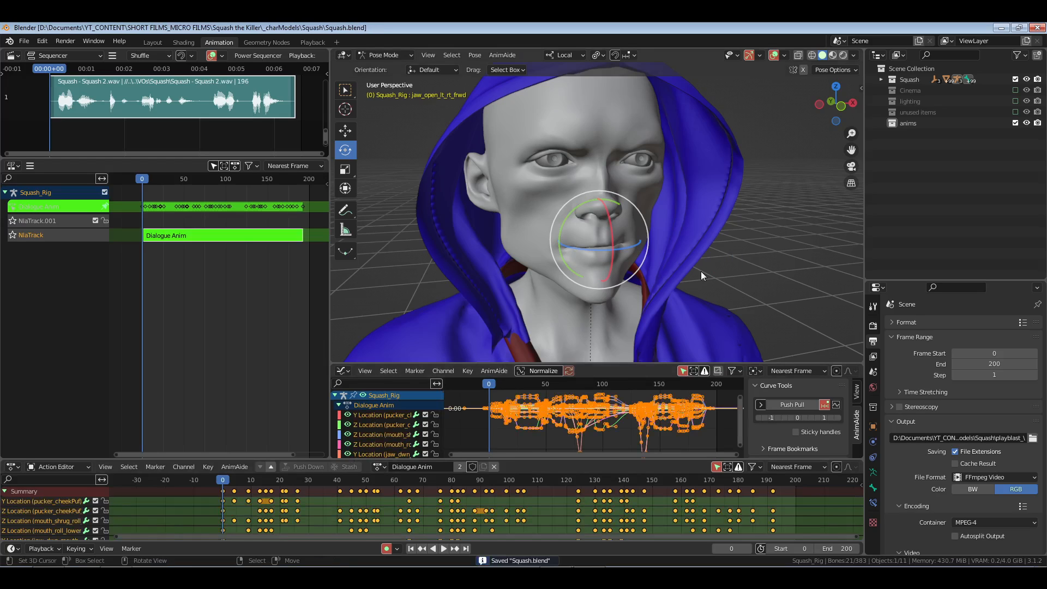
- Render the viewport playblast, watch it in the animation player and close the player
key(F12)
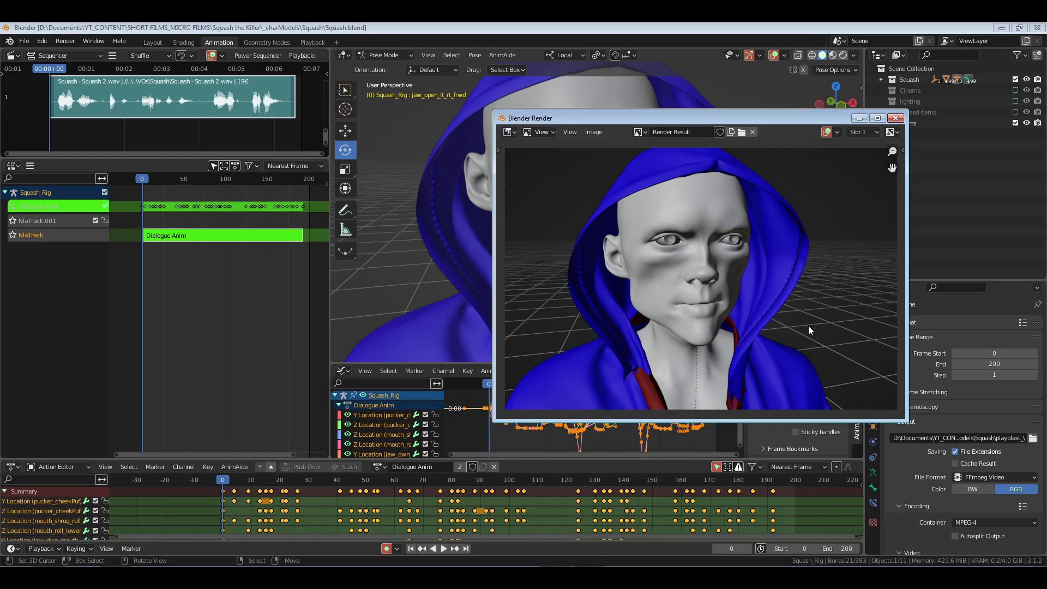
key(Escape)
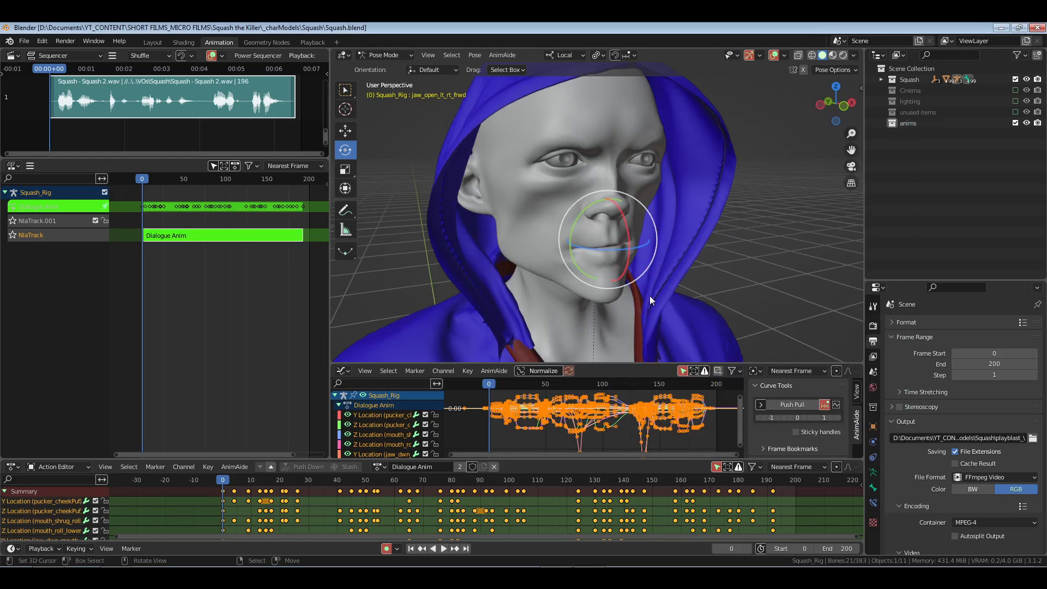
key(ctrl+F11)
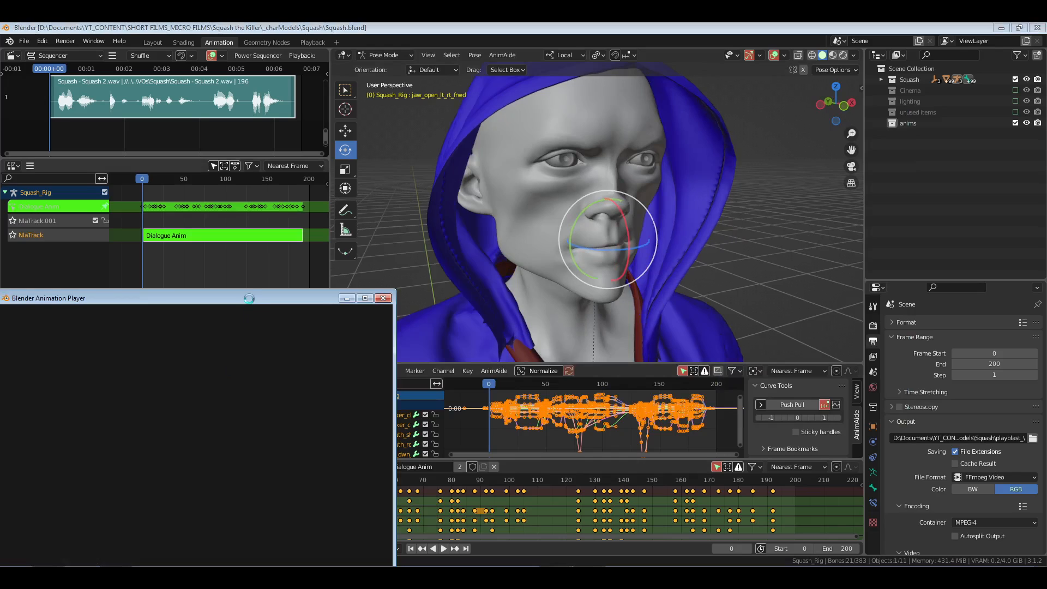
drag(248, 298, 582, 137)
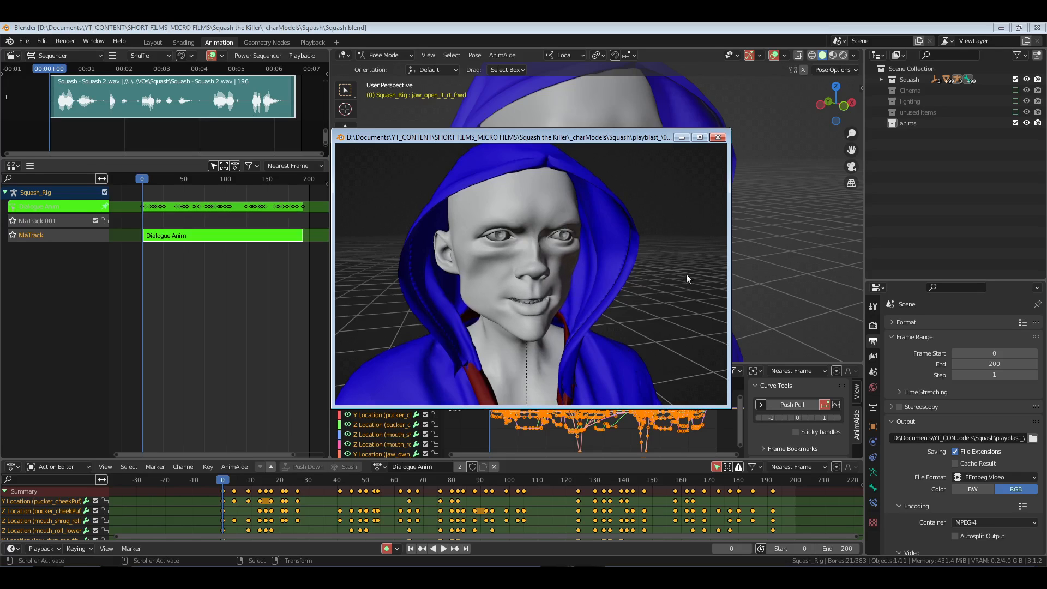
click(717, 136)
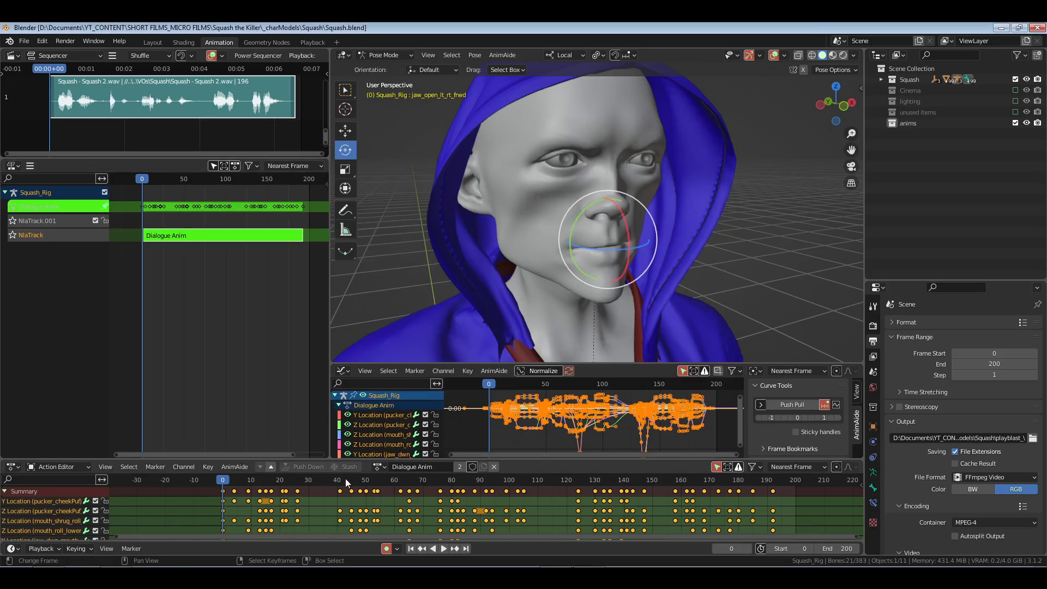
- Scrub to frame 69 and move the keyframes at frame 68 three frames later, to frame 71
drag(345, 478, 417, 491)
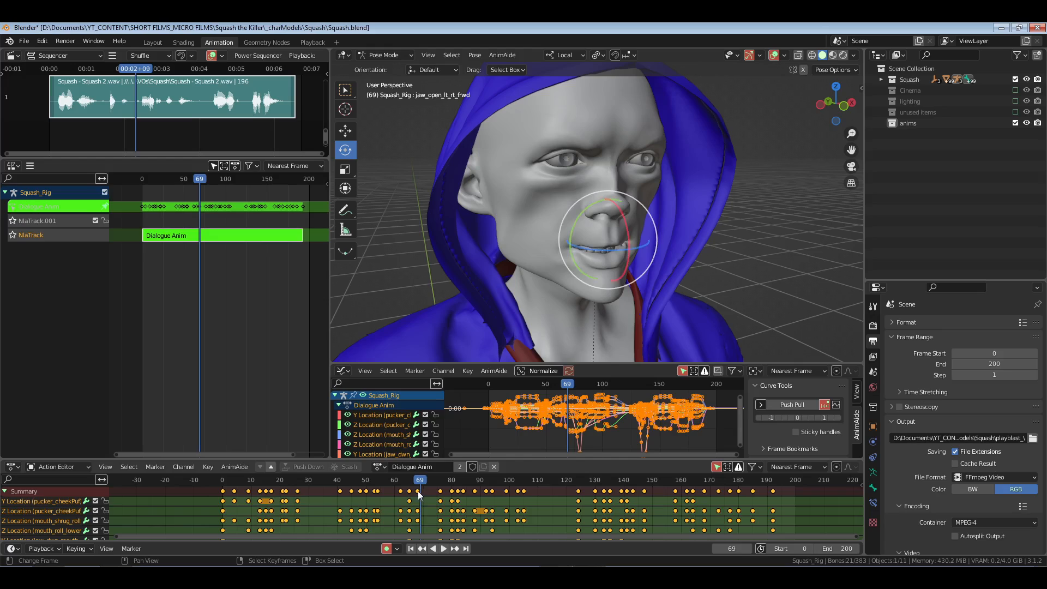
click(417, 490)
key(g)
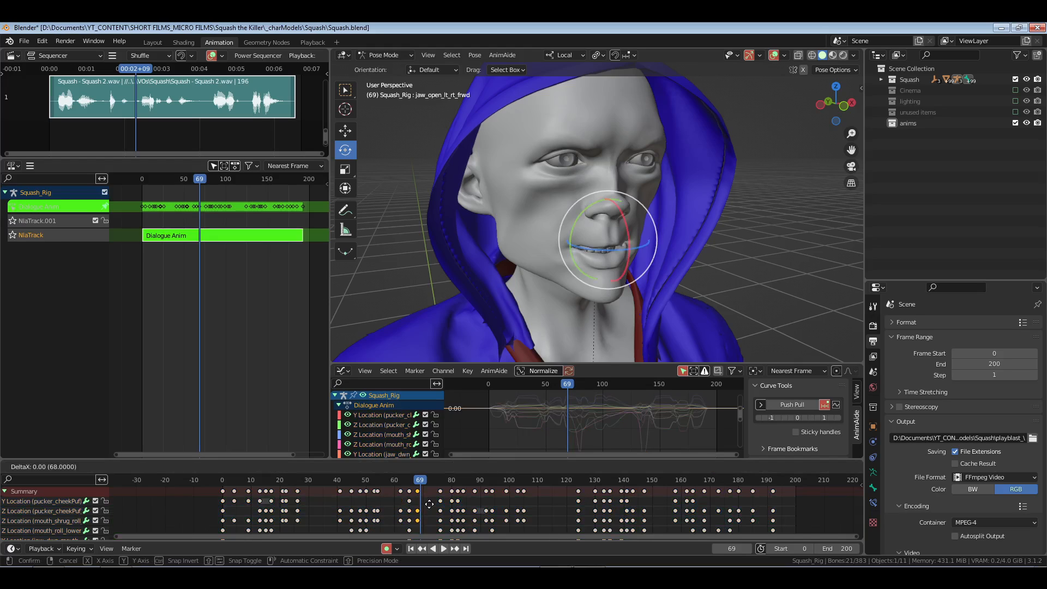
key(3)
key(Return)
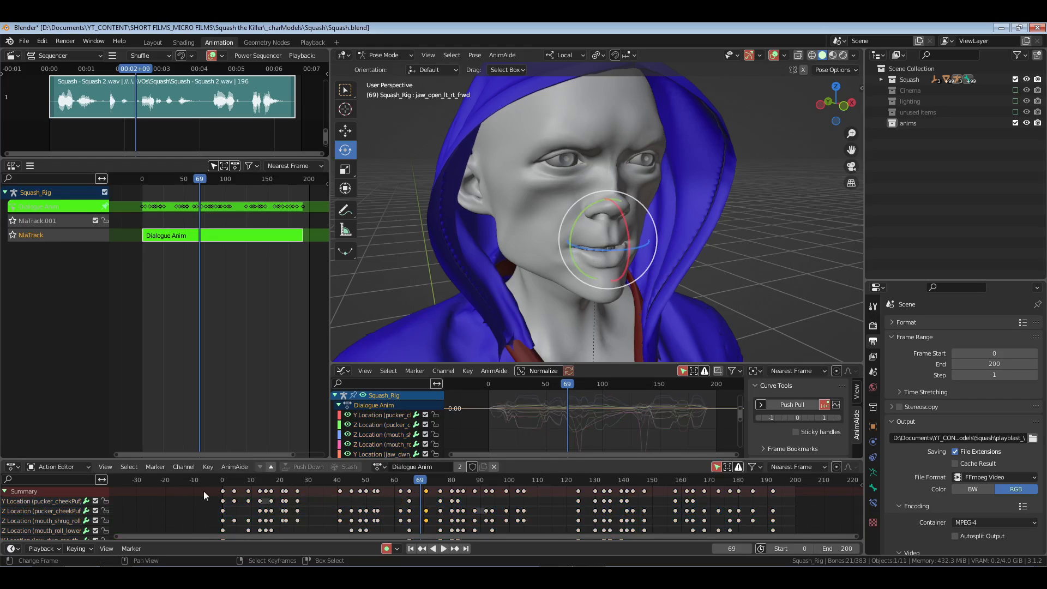
- Play back the dialogue, scrub to frame 56 and delete the keyframes at about frame 54
key(shift+Left)
key(space)
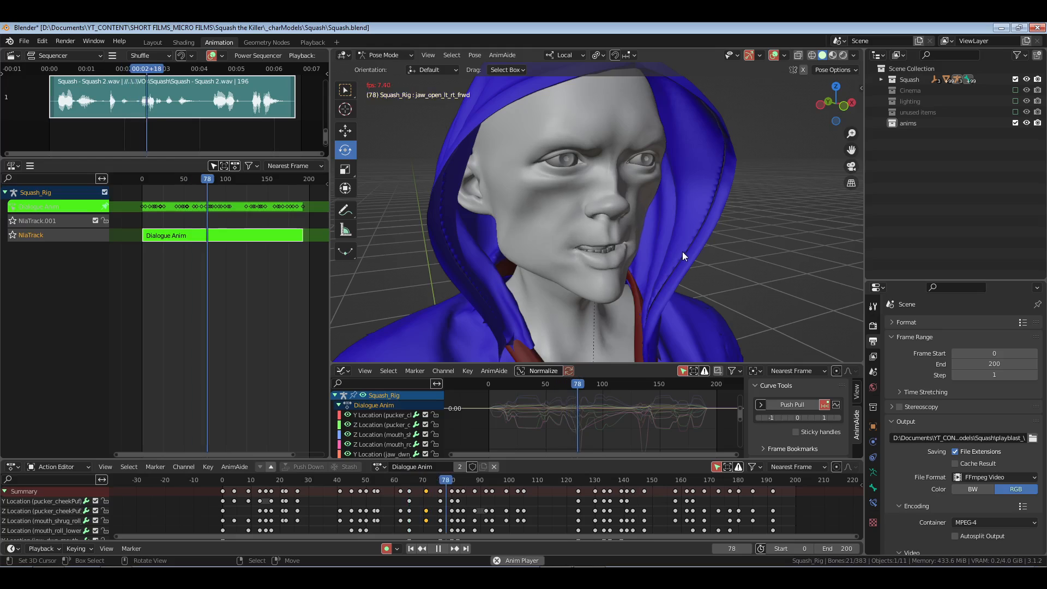
key(space)
drag(349, 514, 381, 503)
key(x)
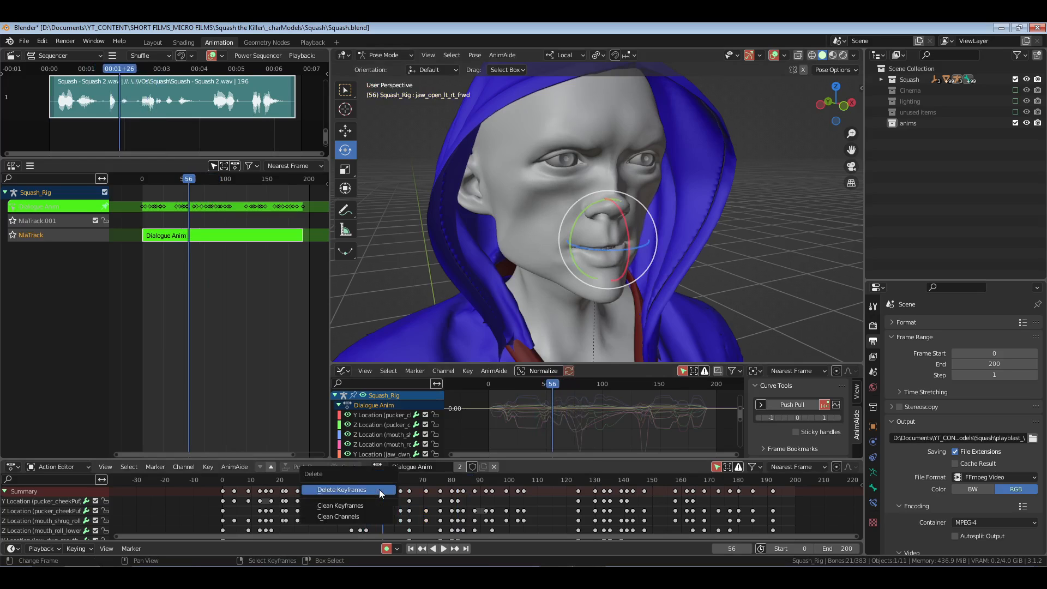
click(379, 490)
key(a)
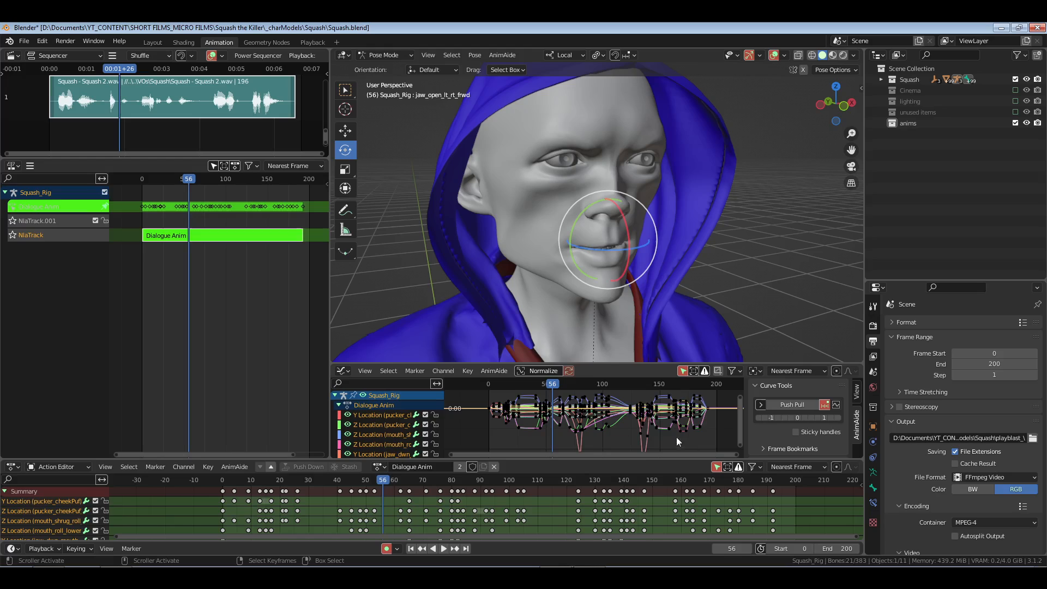
key(a)
- Play back the dialogue to about frame 60 and delete the keyframes at about frame 62
key(space)
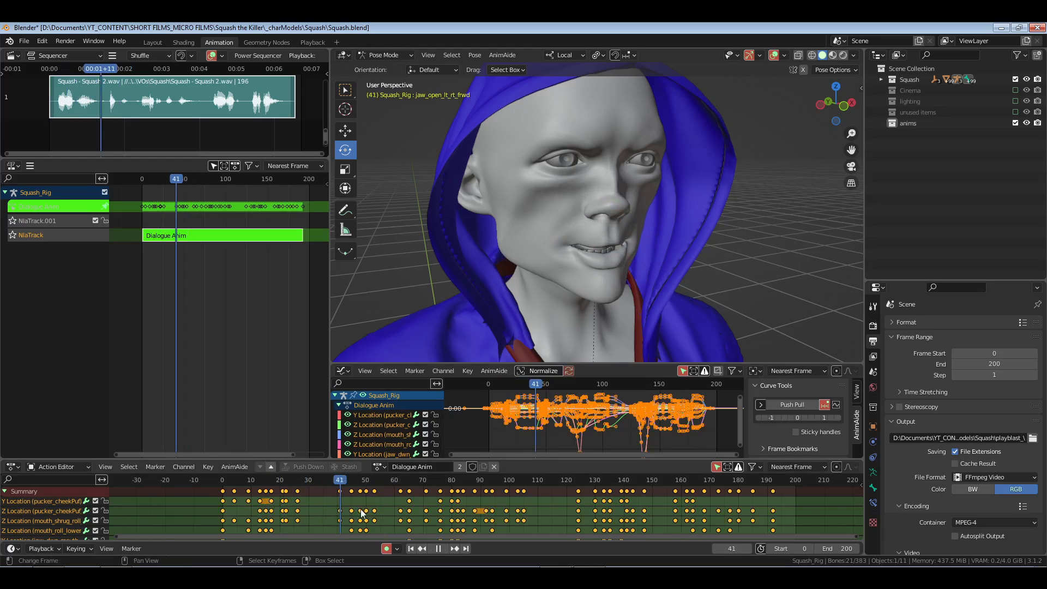
click(401, 492)
key(x)
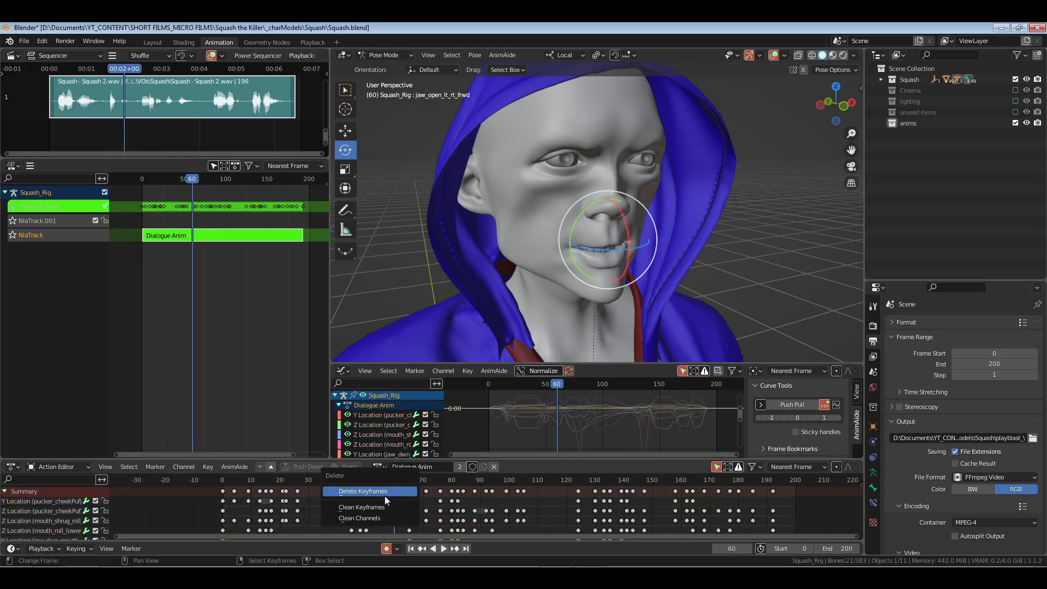
click(384, 496)
key(a)
- Play back the dialogue section from about frame 38 to frame 95 to check the mouth timing
click(269, 507)
key(space)
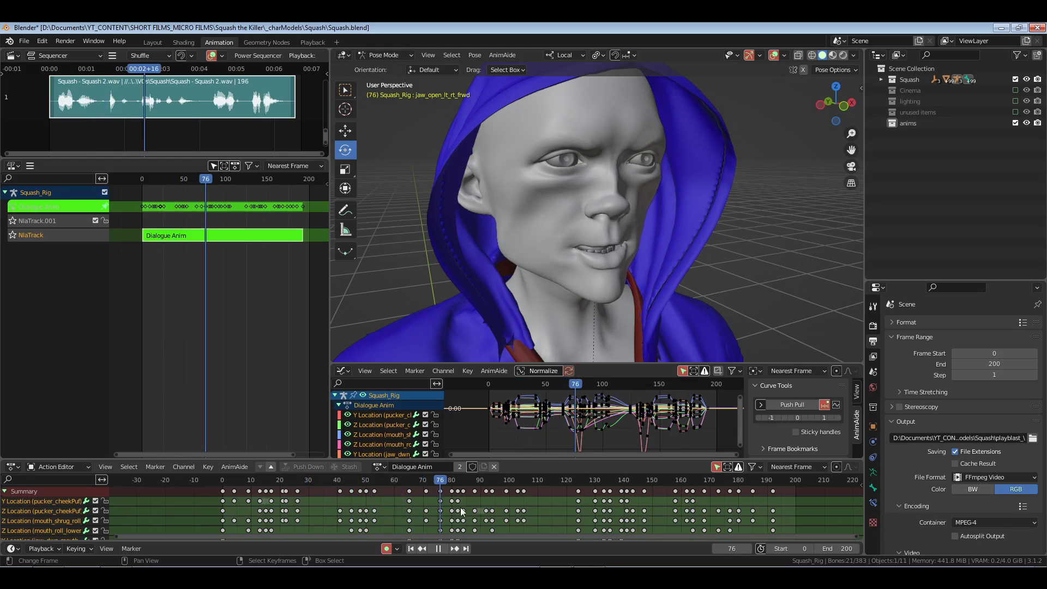
key(space)
drag(459, 511, 329, 515)
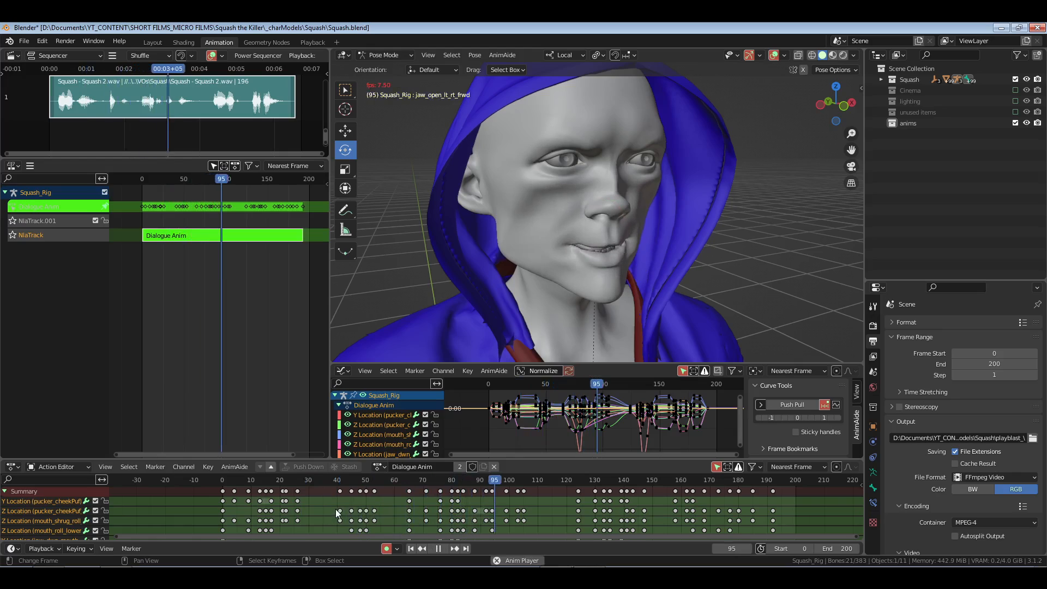
key(space)
- Return to frame 0, select all of the action's keyframes and save the file
click(214, 509)
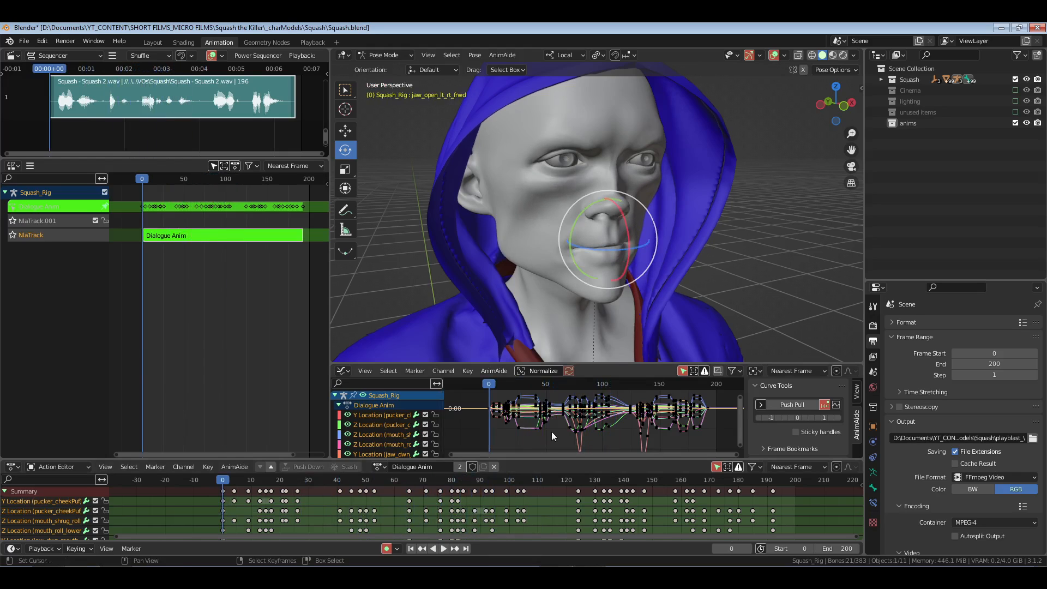
key(a)
key(ctrl+s)
- Render a new viewport playblast, review it in the animation player and close the player
key(F12)
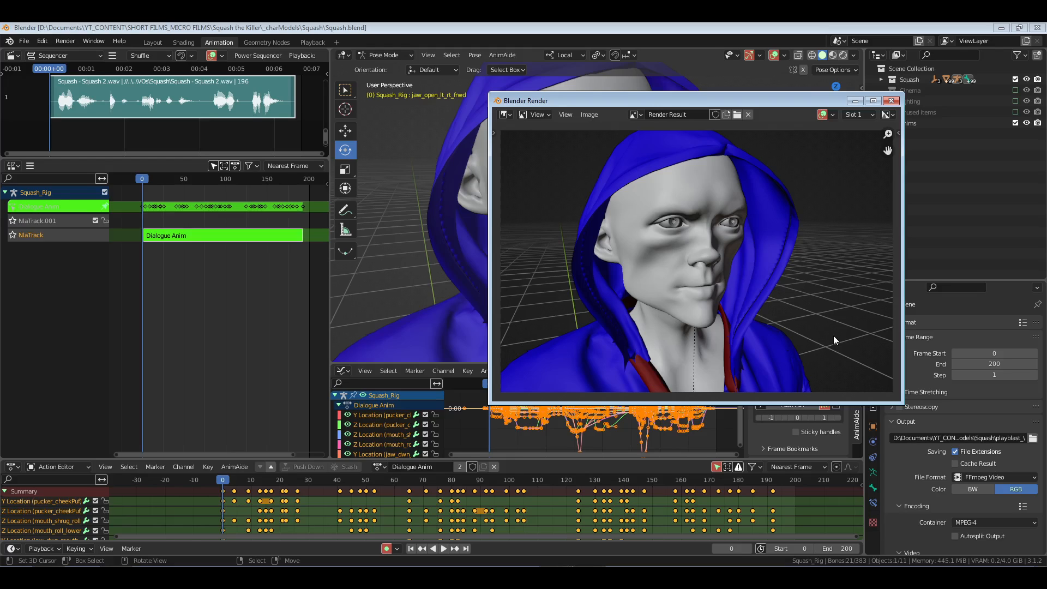
key(Escape)
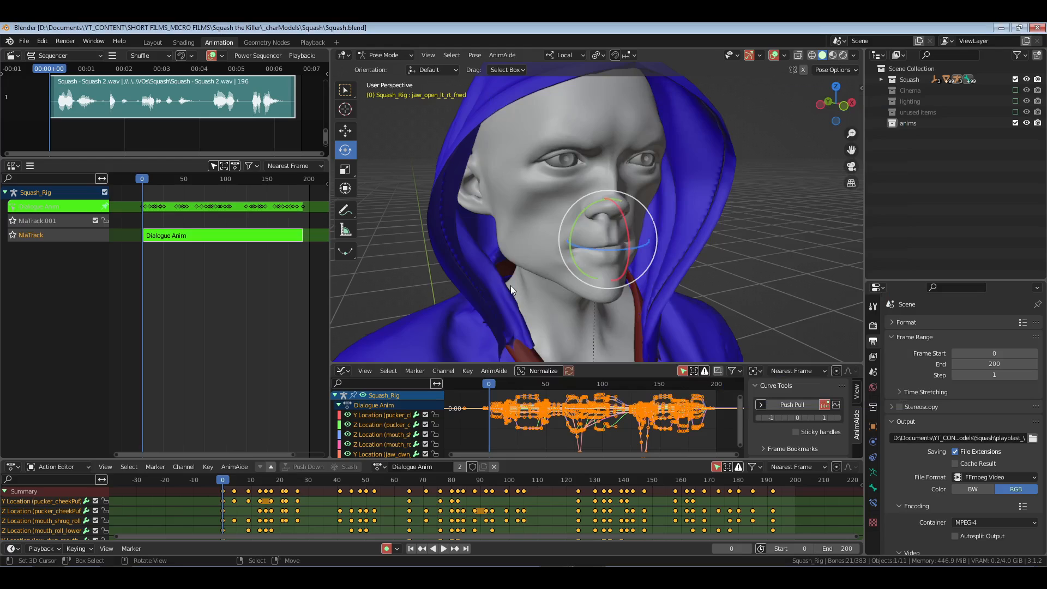
key(ctrl+F11)
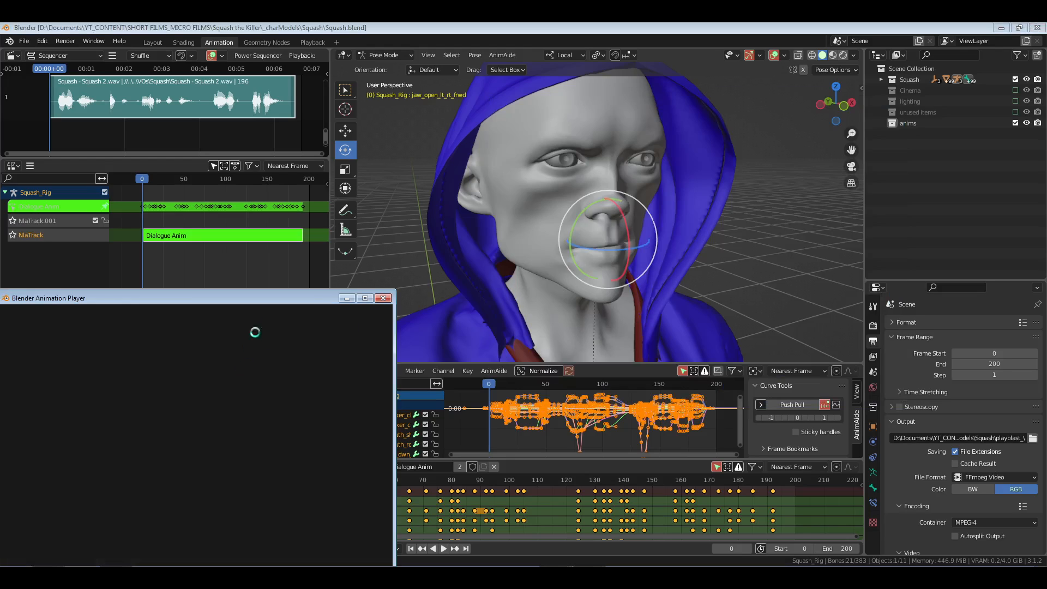
drag(240, 301, 569, 146)
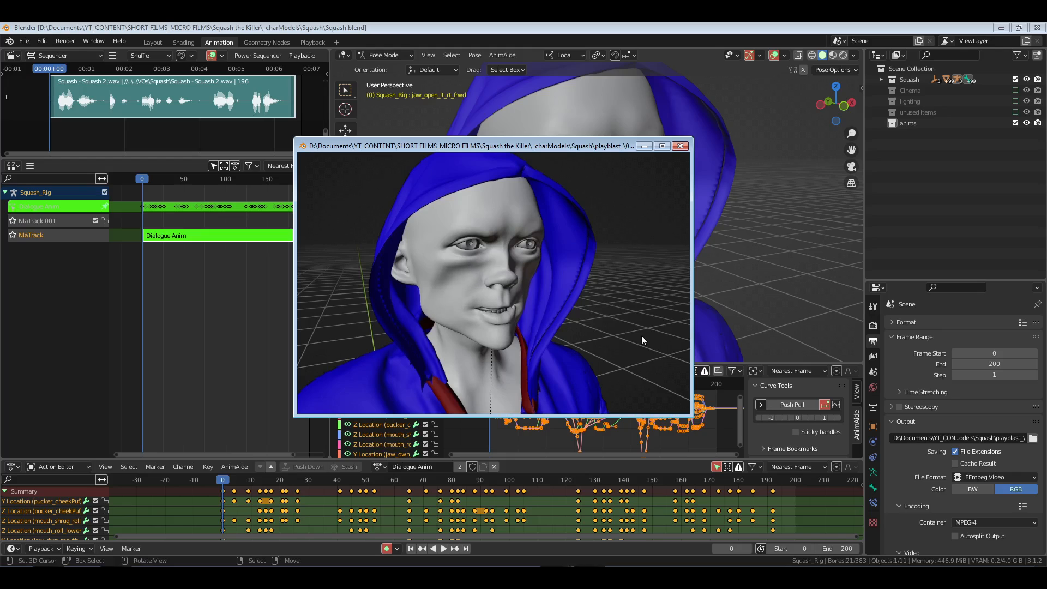
click(680, 145)
- Go to frame 53 and apply the E pose from the Lib_Phonemes pose library to the rig
key(space)
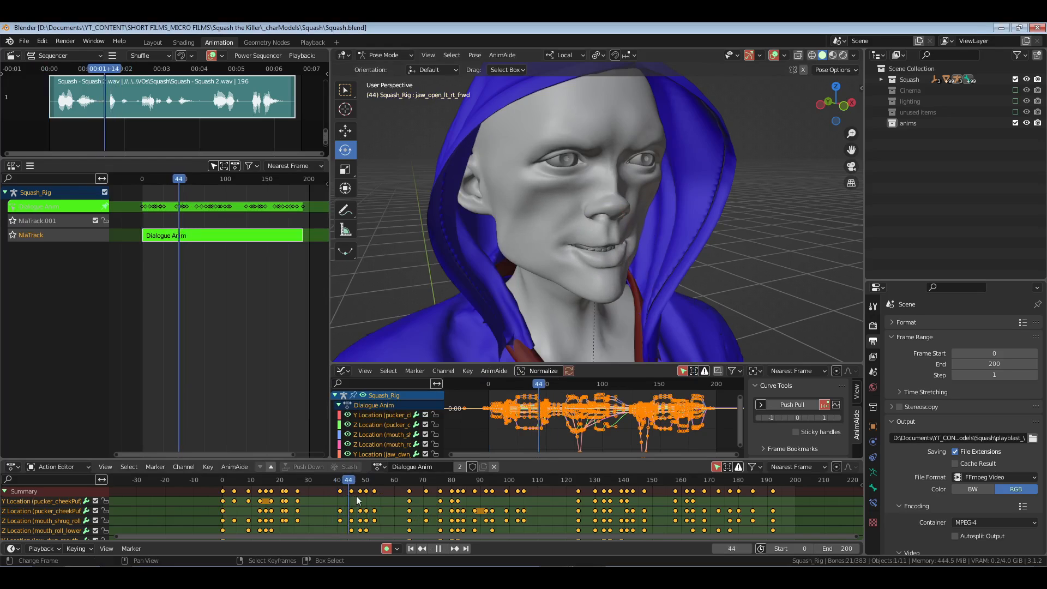
mouse_move(388, 495)
mouse_down()
mouse_move(352, 496)
mouse_move(374, 499)
mouse_up()
scroll(374, 500, up, 9)
middle_drag(281, 497, 479, 500)
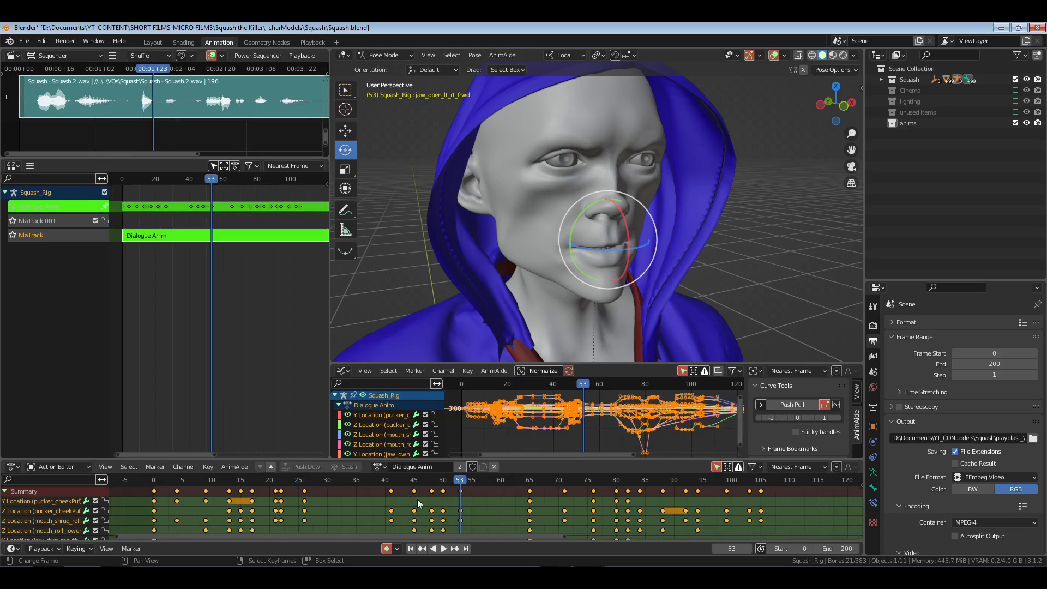
drag(380, 503, 459, 499)
click(872, 474)
scroll(944, 500, down, 3)
click(908, 452)
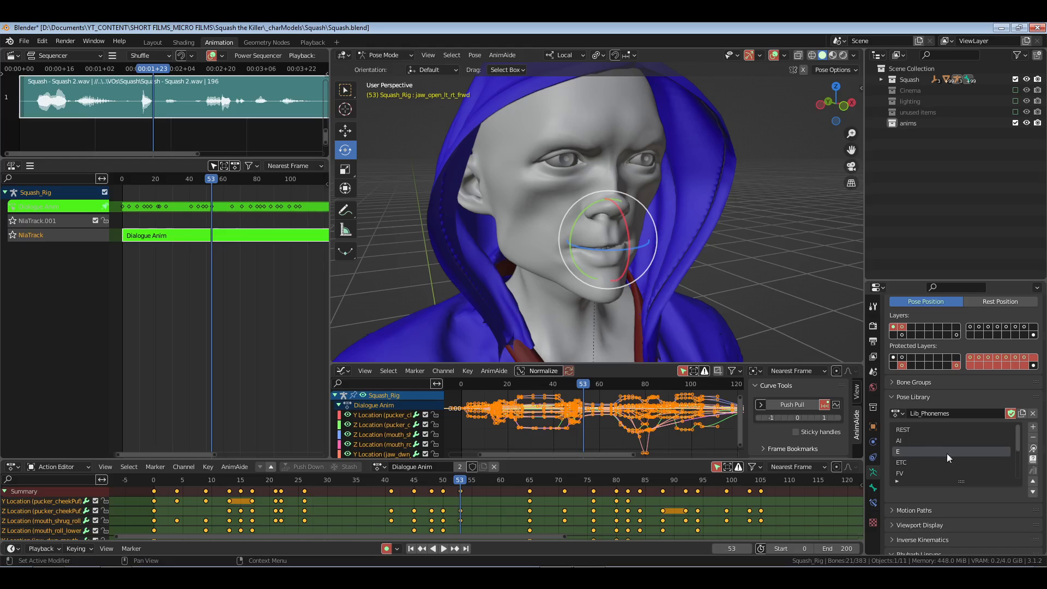
click(1030, 449)
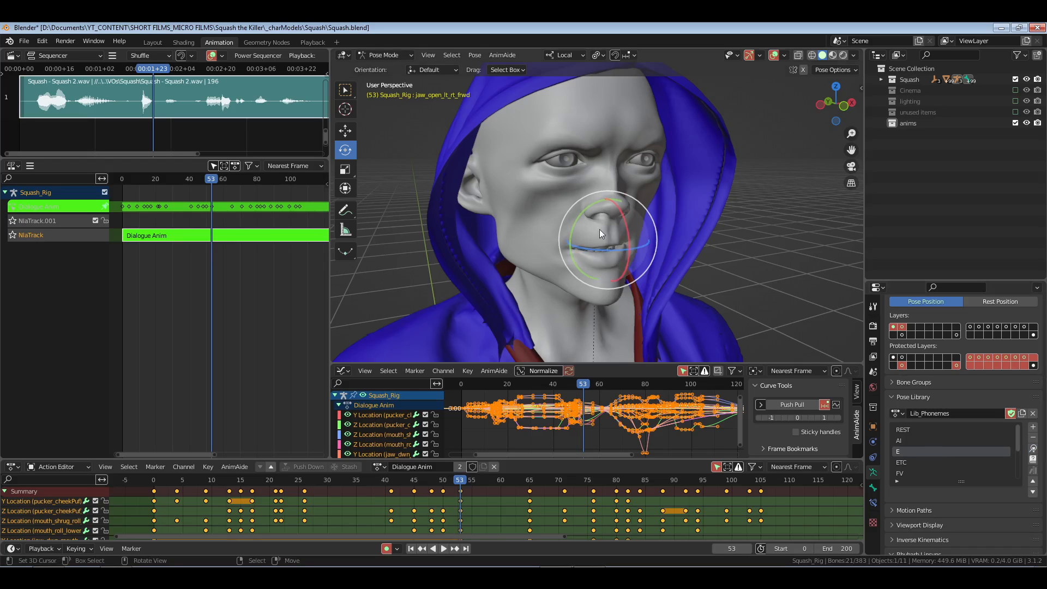
- Display the rig's bones in the viewport and enable X-axis mirroring for posing
click(783, 55)
click(788, 175)
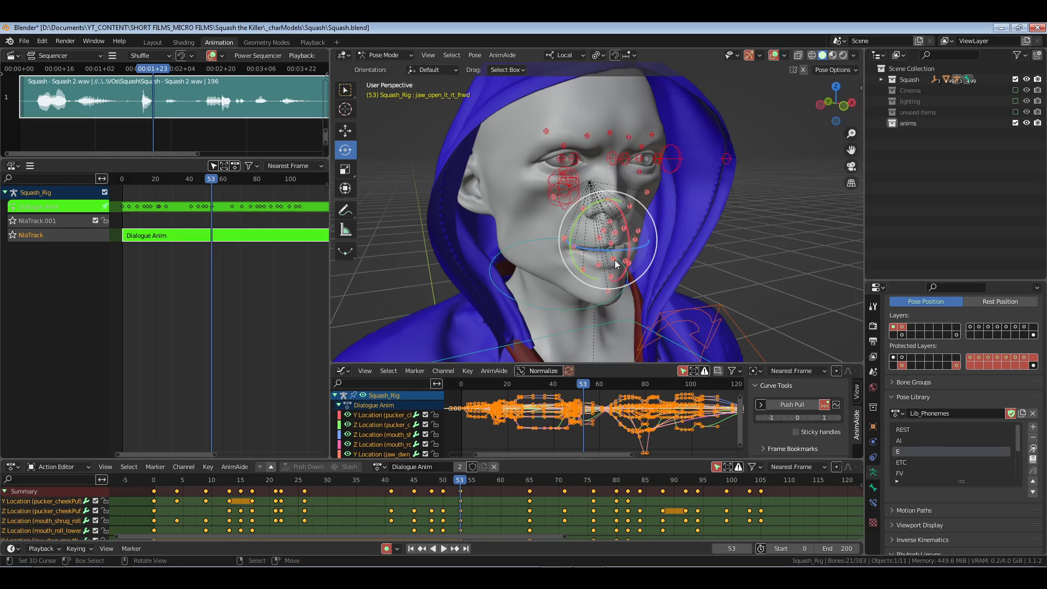
middle_drag(621, 246, 597, 265)
scroll(597, 263, up, 2)
click(801, 71)
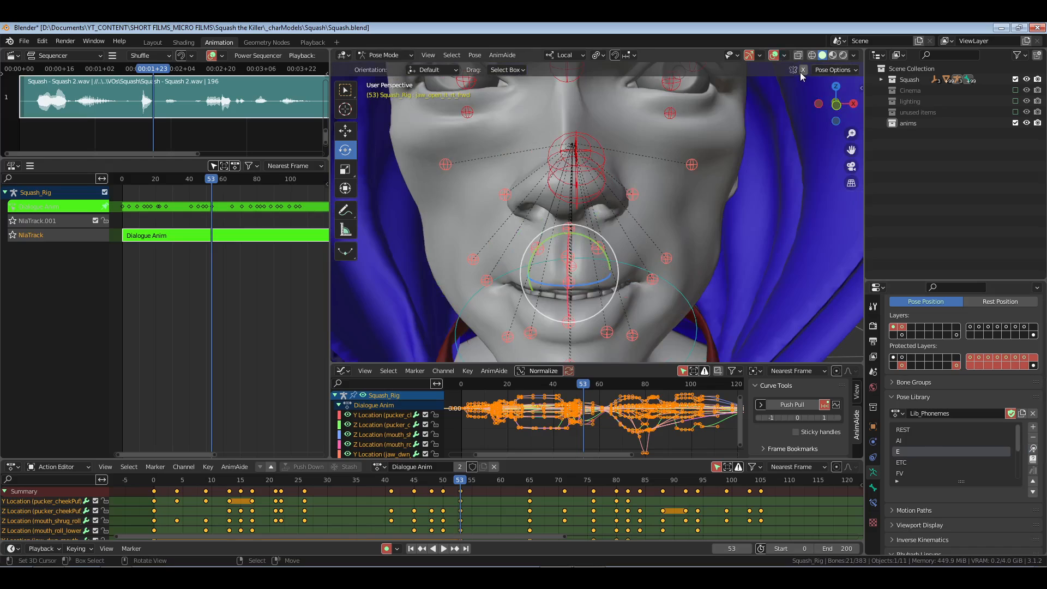
- Select the mouth_dimple_L bone and move it slightly outward at frame 53, then inspect the mouth shape from the side
middle_drag(664, 260, 637, 212)
click(640, 203)
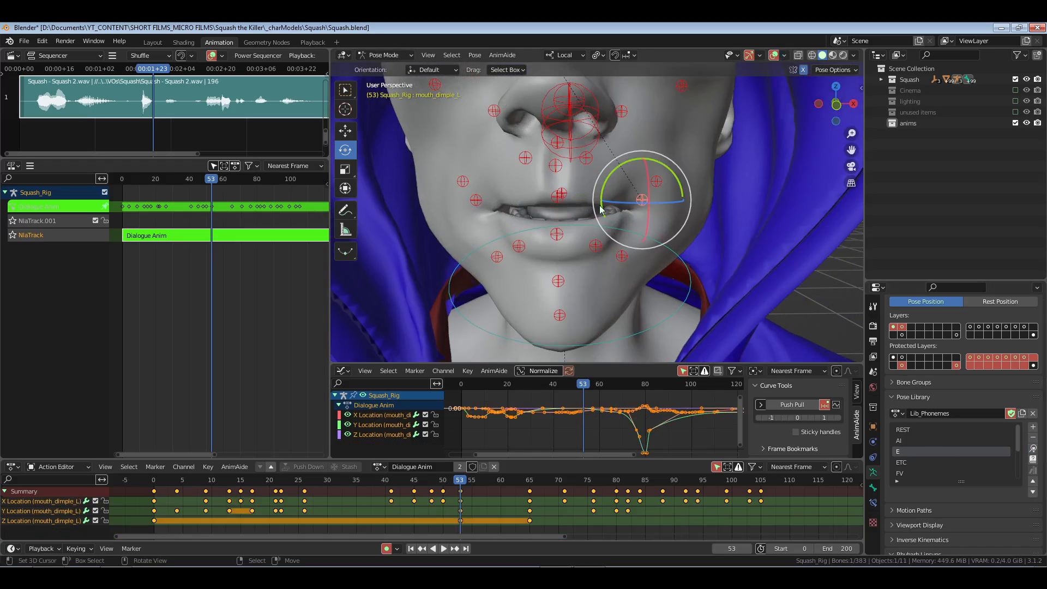
click(346, 132)
drag(600, 201, 613, 200)
middle_drag(613, 200, 619, 224)
scroll(617, 223, down, 6)
scroll(615, 220, up, 2)
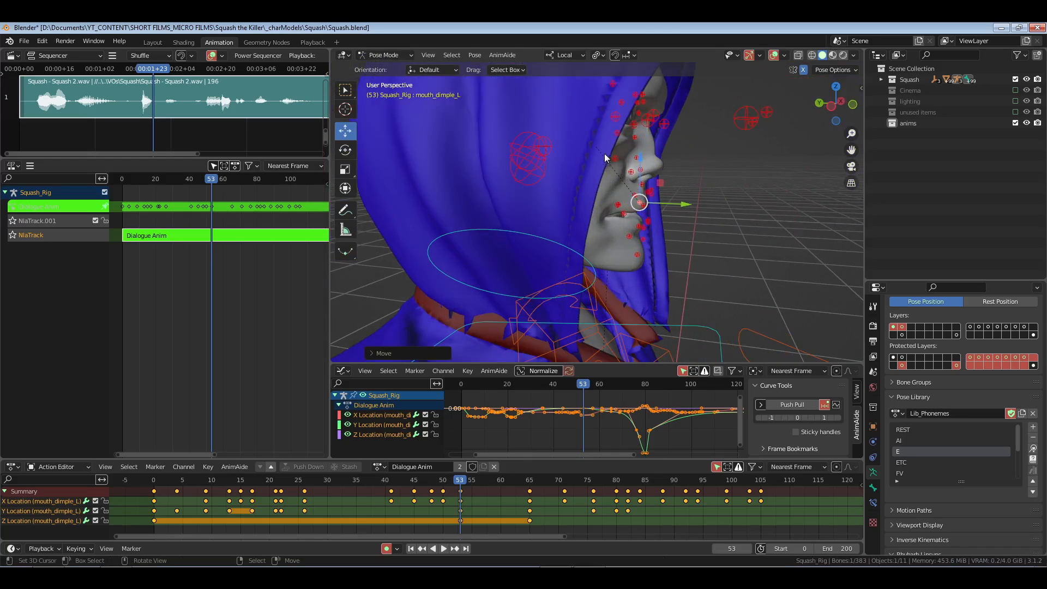
- Select the rig's mouth control bones again and save the file
key(a)
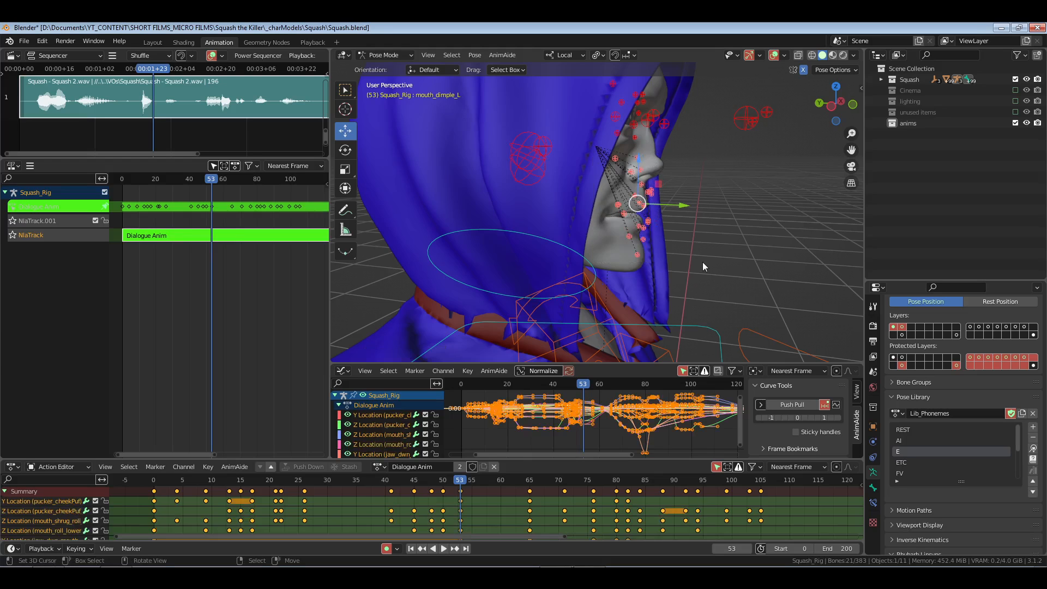
middle_drag(702, 261, 641, 262)
key(ctrl+s)
scroll(364, 476, down, 5)
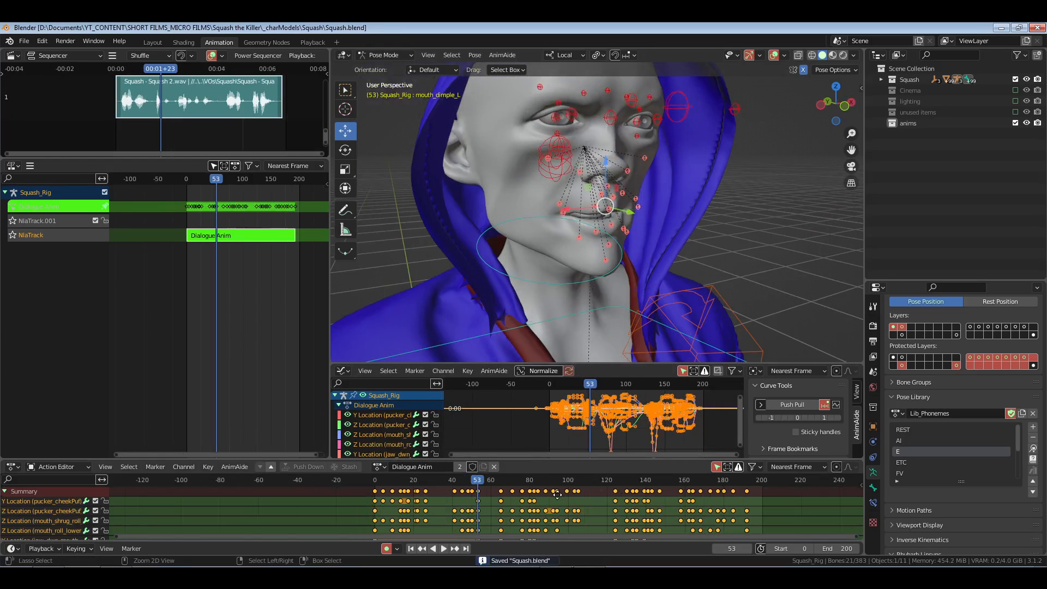
- Return to frame 0 and hide the rig's bones in the viewport
click(375, 482)
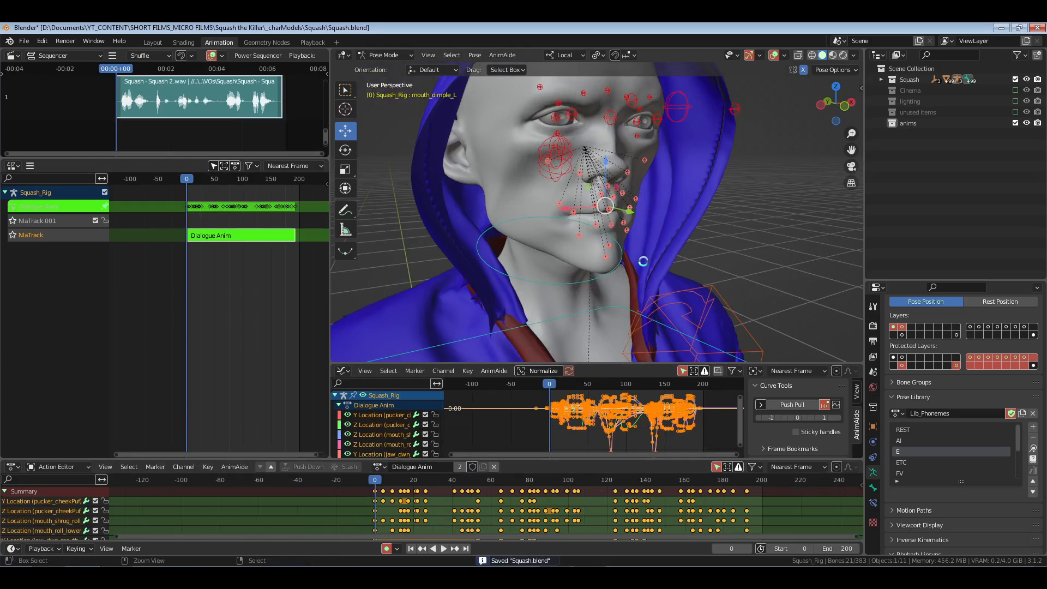
click(784, 56)
click(803, 175)
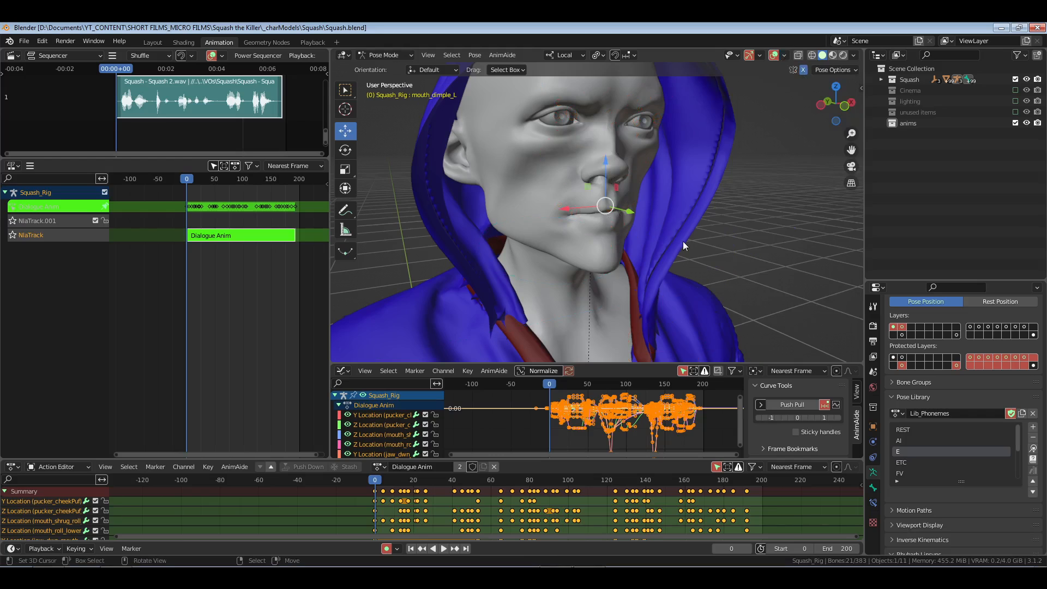
middle_drag(682, 241, 635, 241)
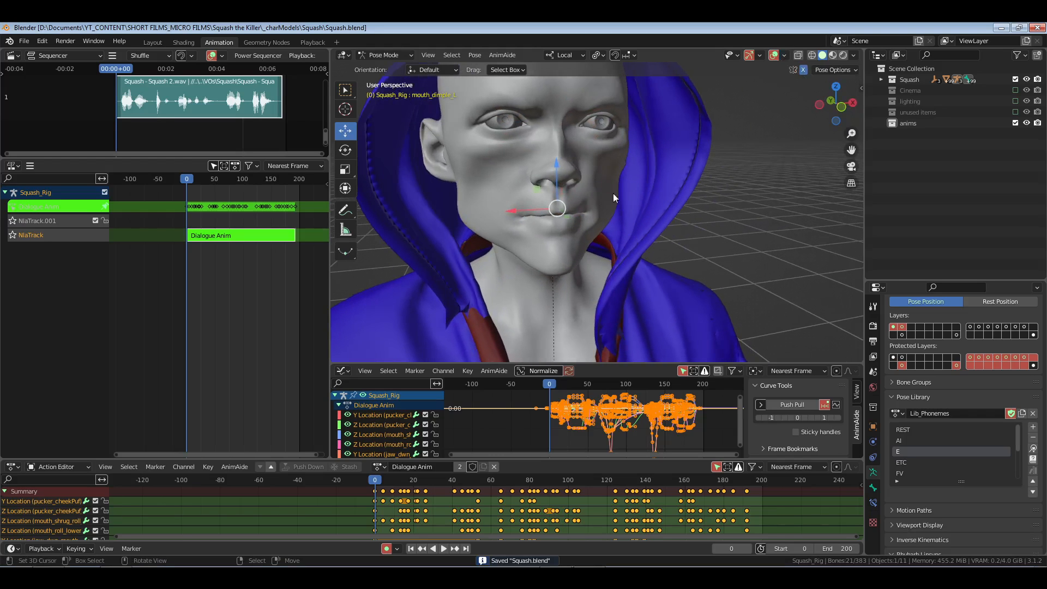
- Frame Squash's head and shoulders, render a playblast of the animation, and watch it in the animation player before closing it
middle_drag(613, 193, 629, 220)
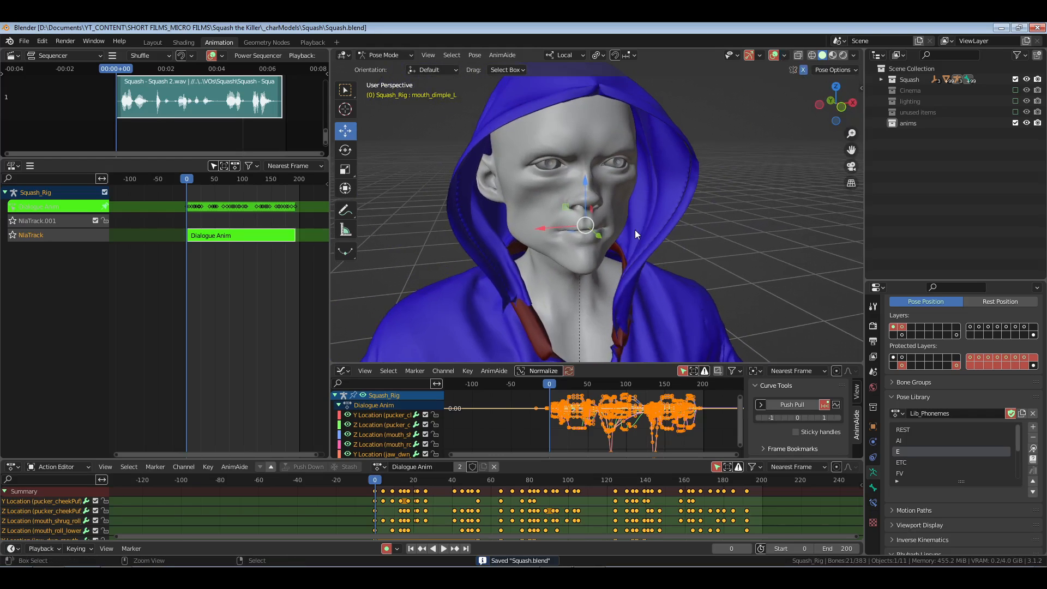
key(ctrl+F12)
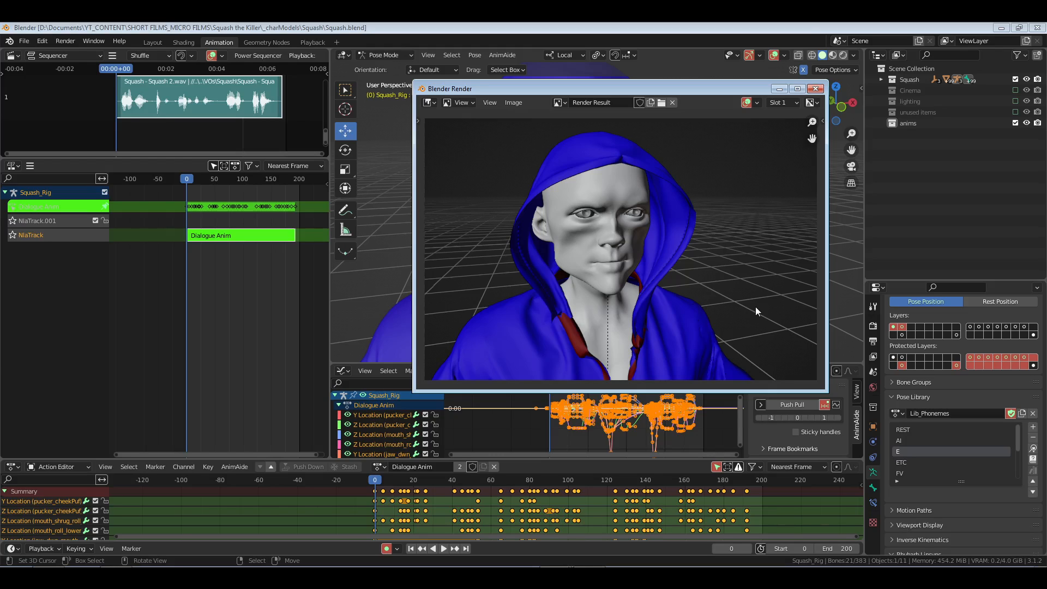
key(Escape)
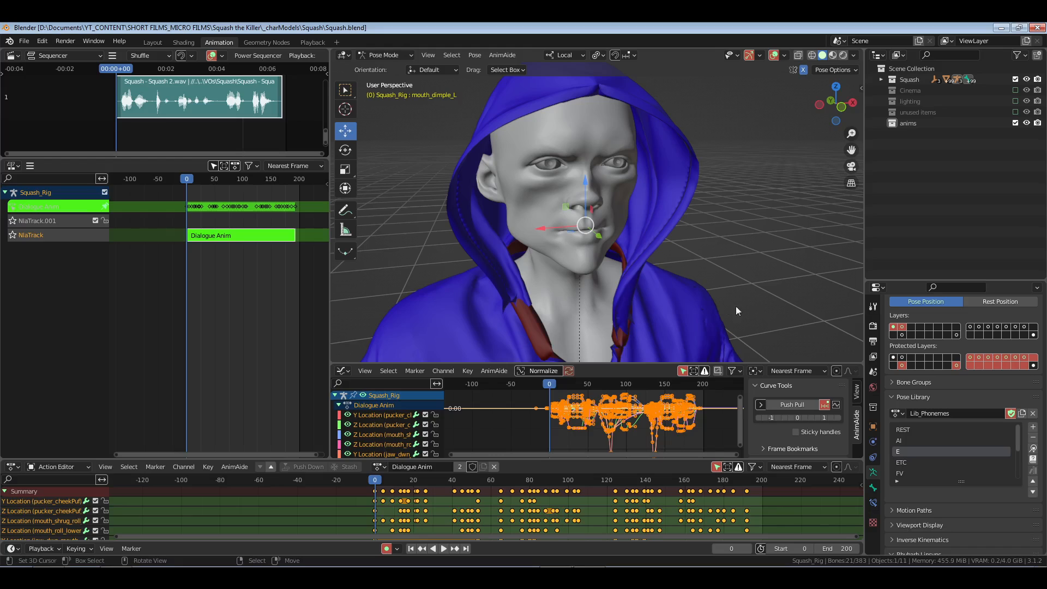
key(ctrl+F11)
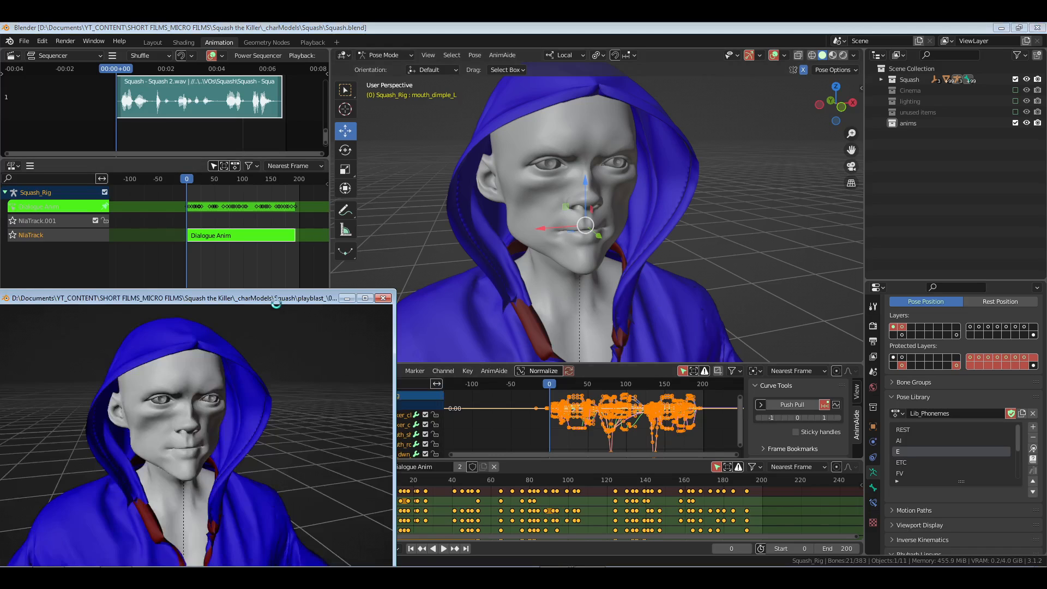
drag(277, 291, 636, 153)
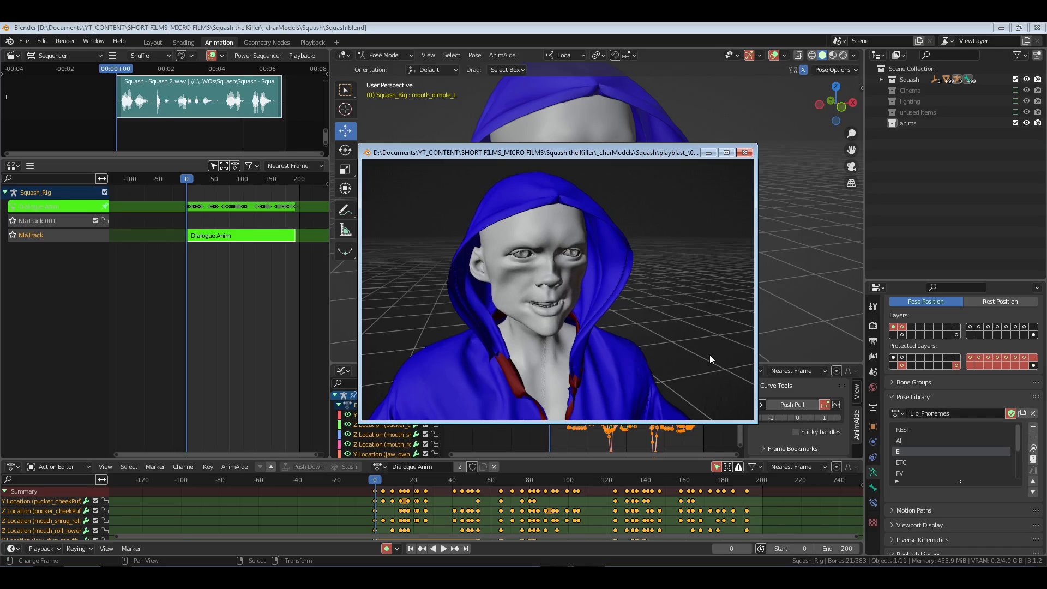
click(745, 152)
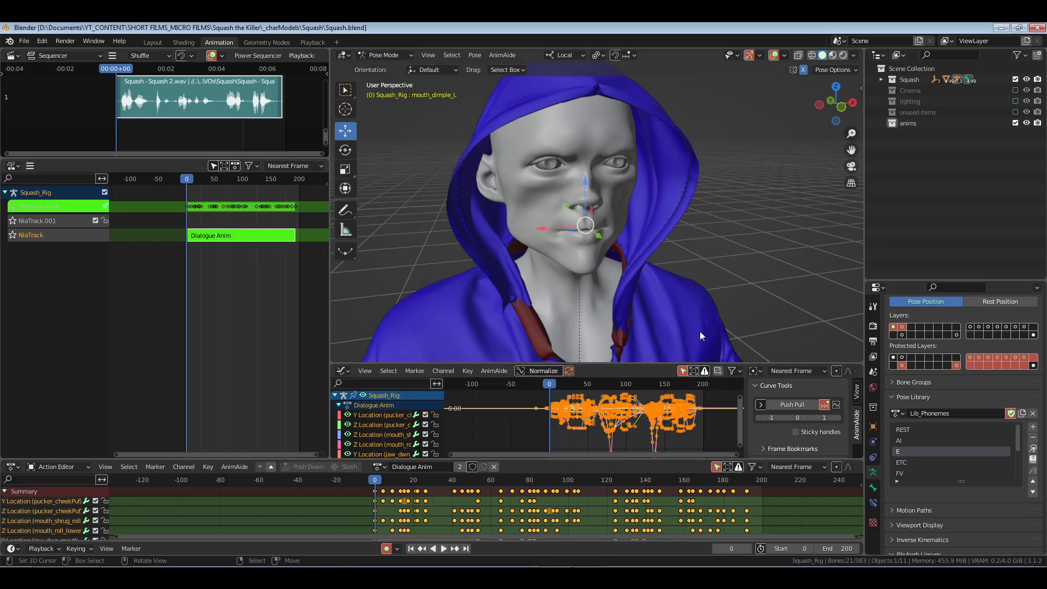
- Play the dialogue from around frame 138 and select the keyframes between about frames 145 and 160
click(642, 479)
key(space)
drag(653, 482, 683, 499)
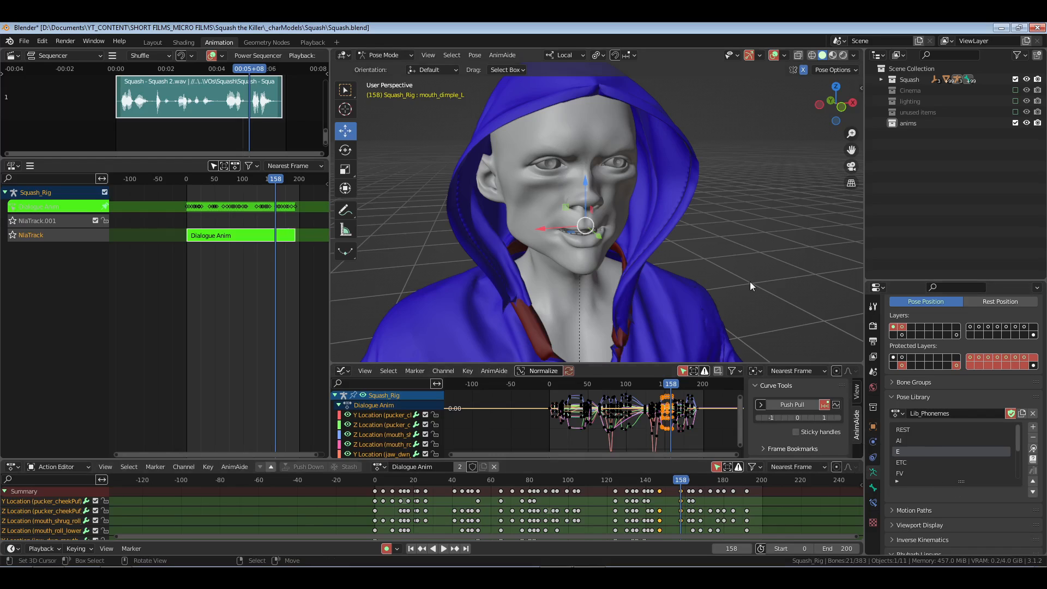
key(n)
click(856, 327)
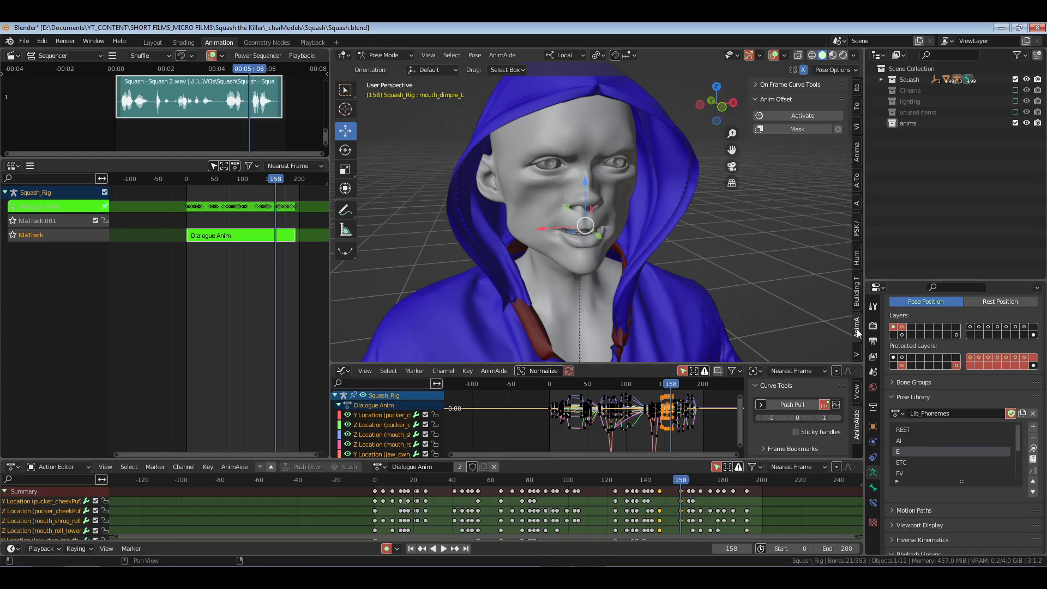
click(502, 55)
key(n)
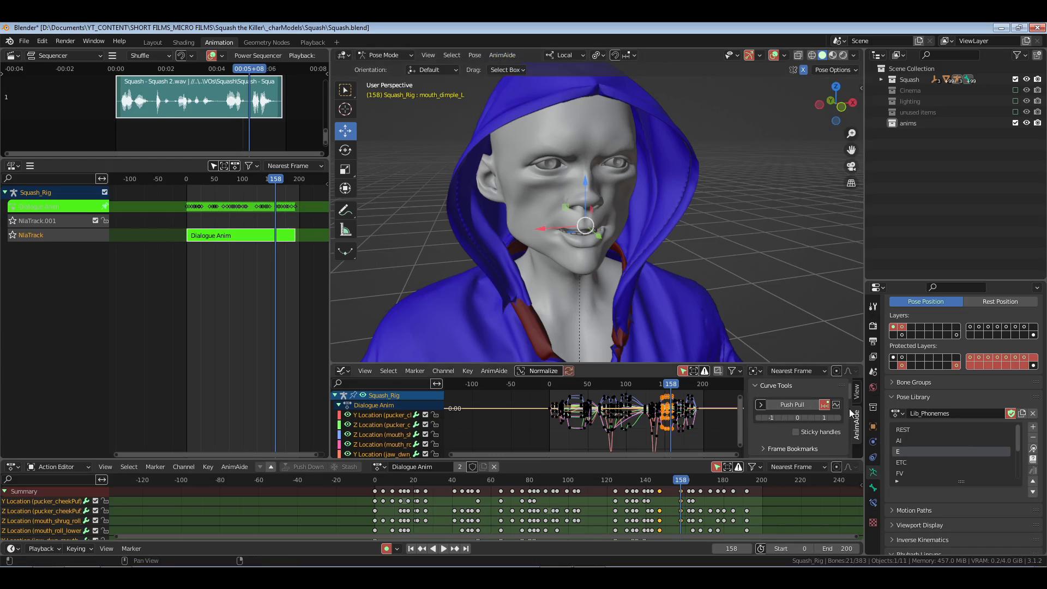
click(837, 408)
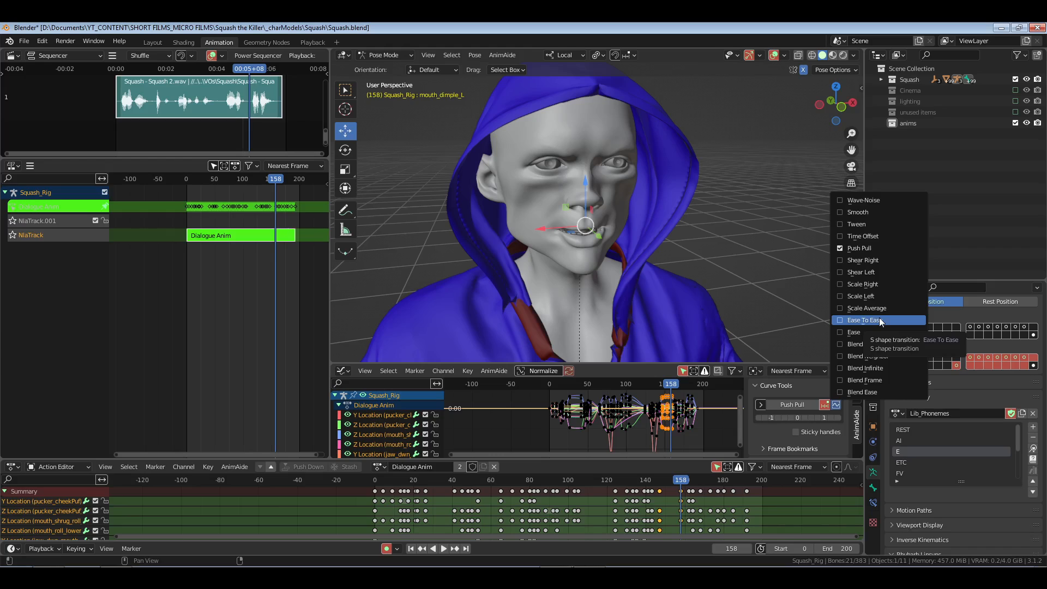
- Enable sticky handles, set the selected keyframes' handle type to Free, try Push Pull on them, and play the dialogue from frame 111
click(795, 433)
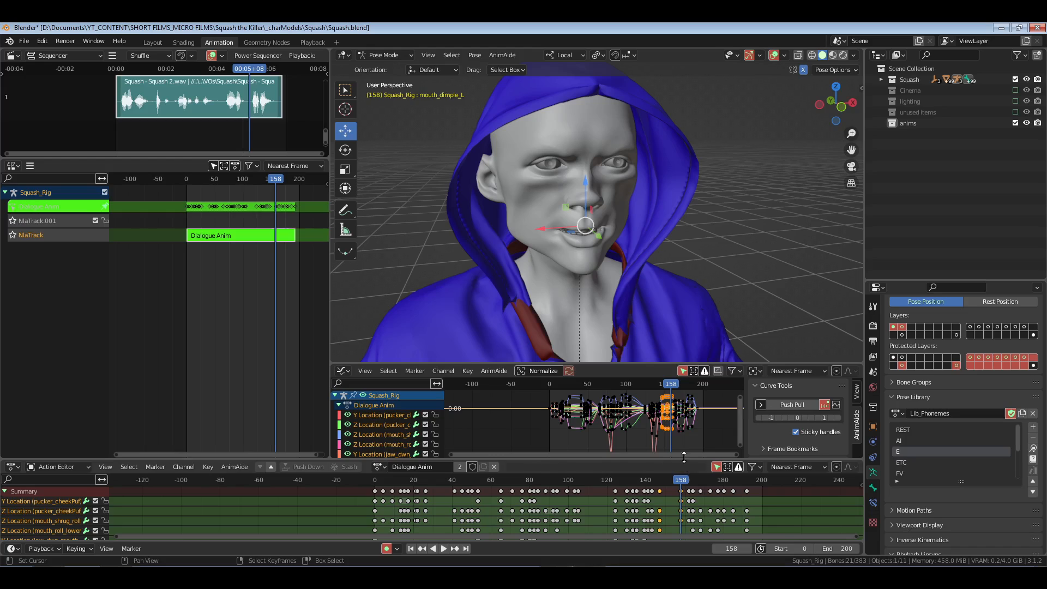
key(v)
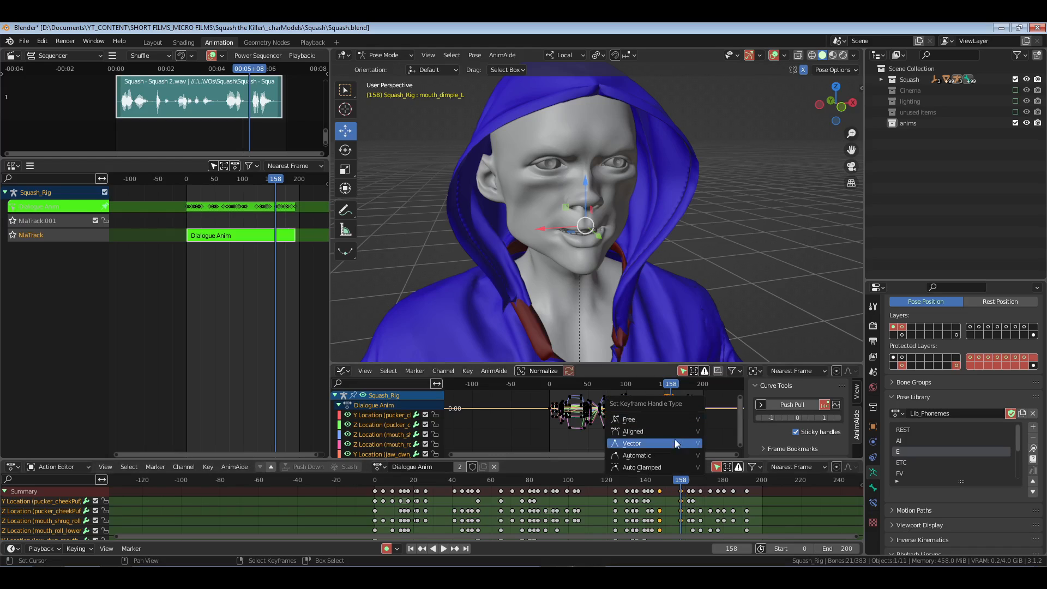
click(675, 423)
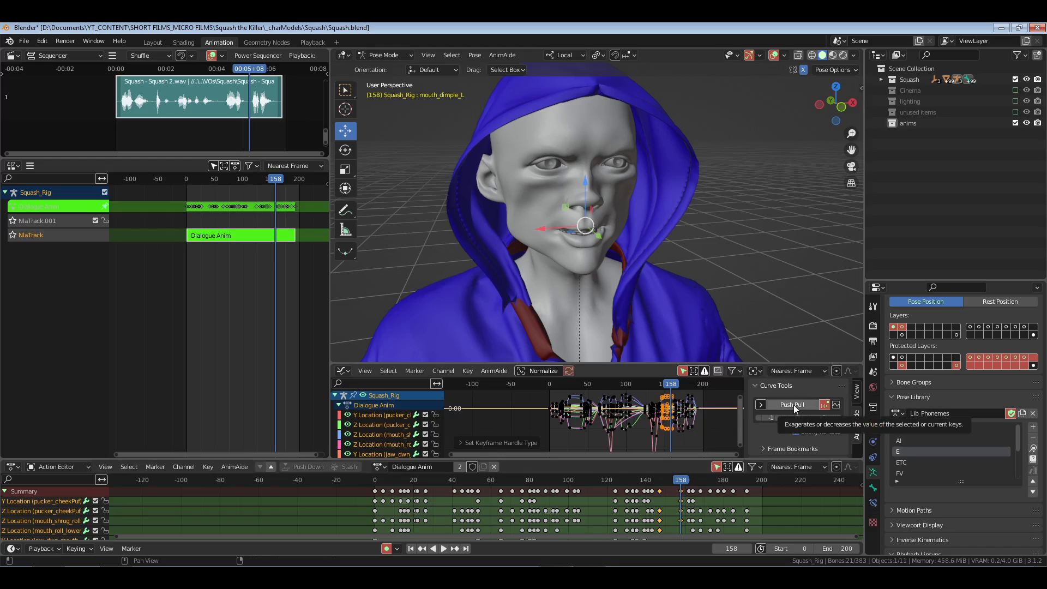
click(794, 406)
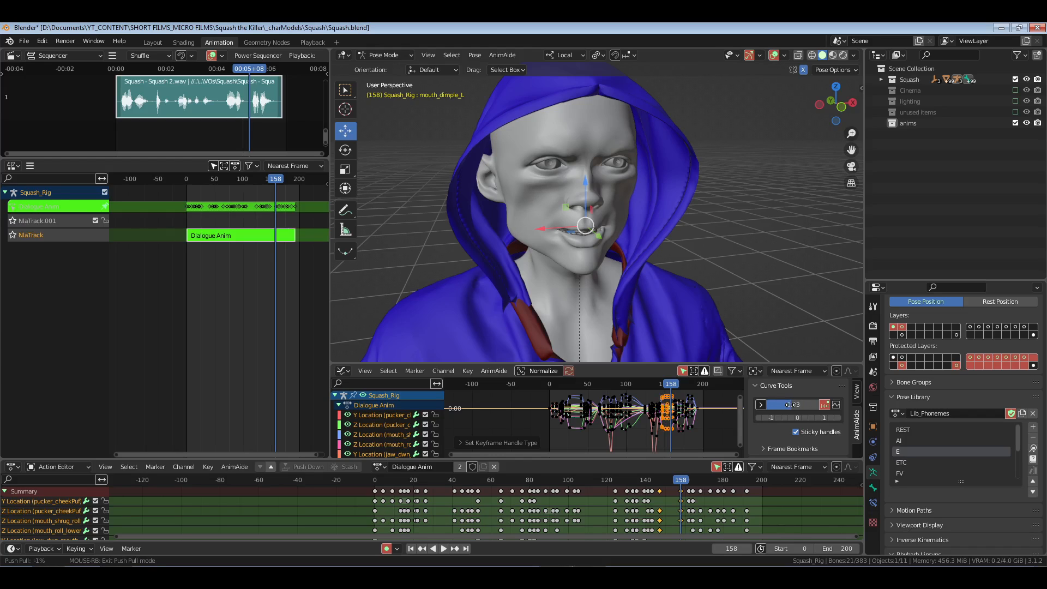
right_click(669, 494)
click(590, 494)
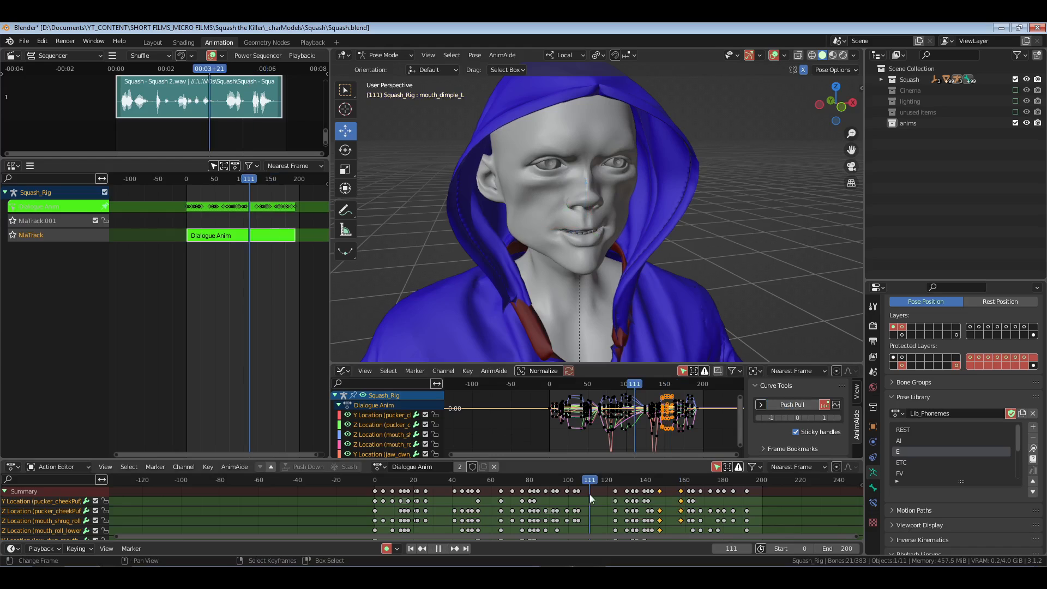
key(space)
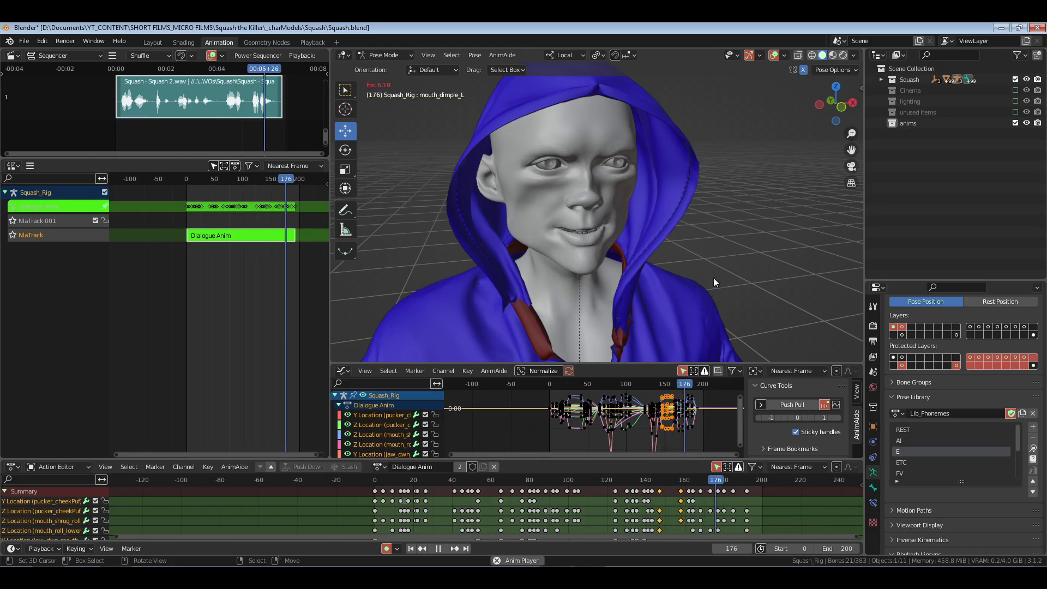
key(space)
- Set the selected keyframes' handle type to Auto Clamped at frame 158 and disable sticky handles
click(681, 492)
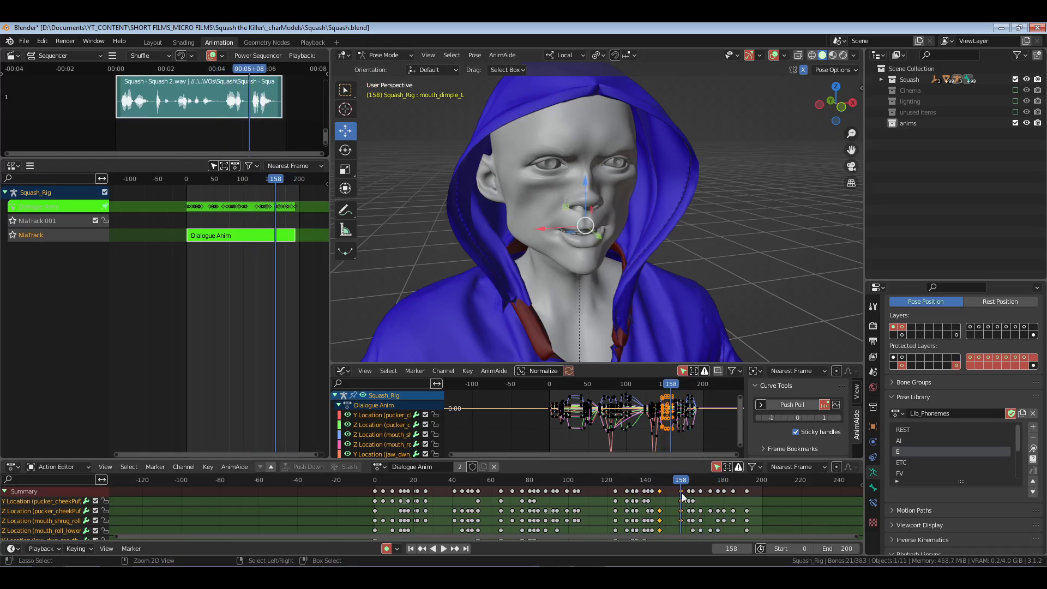
key(v)
key(c)
click(795, 431)
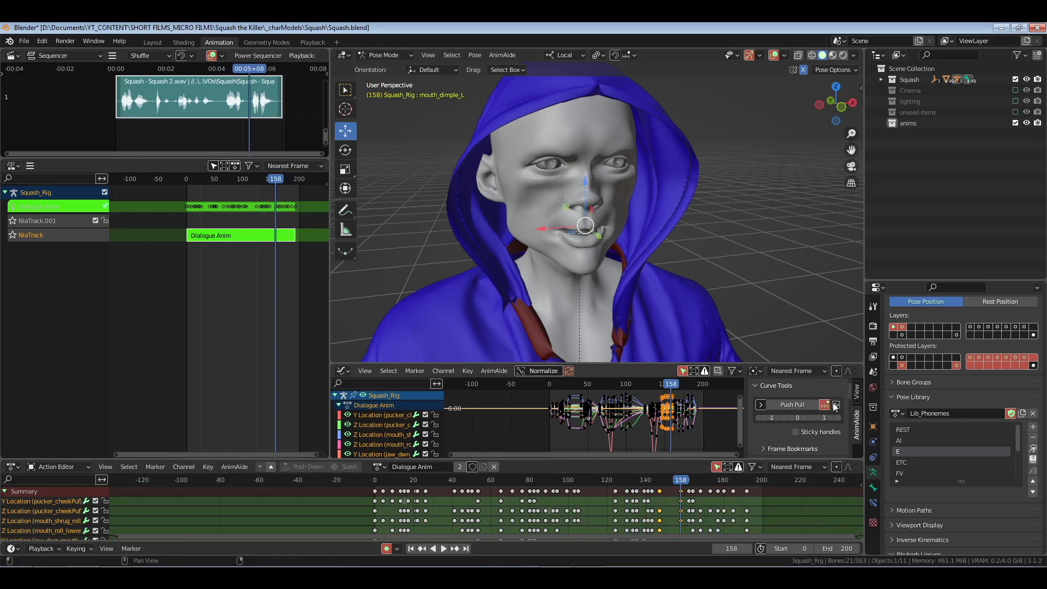
- Try Push Pull on the selected keyframes both without and with sticky handles, leaving sticky handles disabled
click(798, 407)
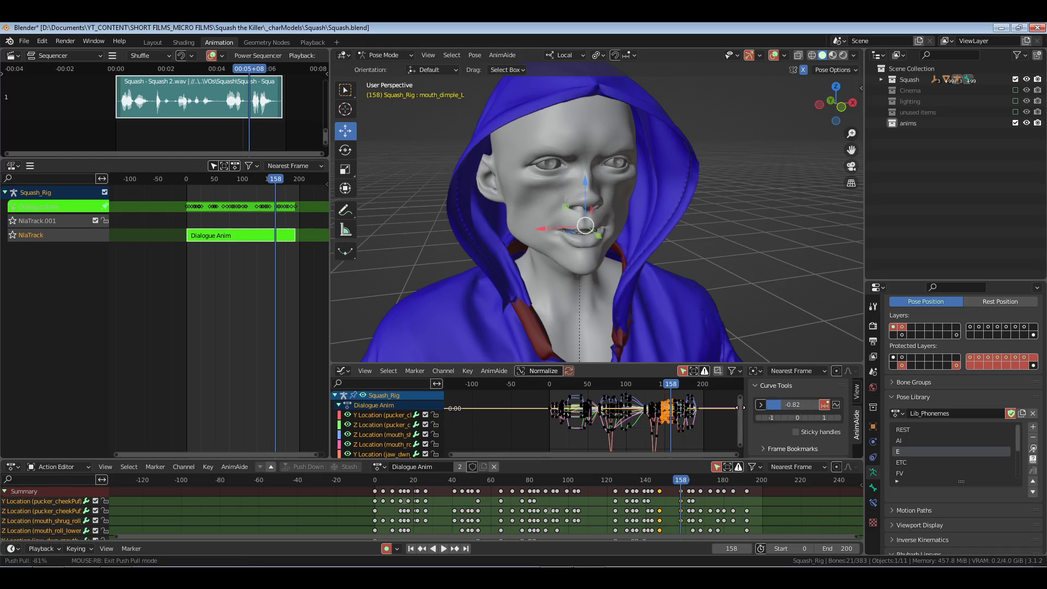
right_click(790, 434)
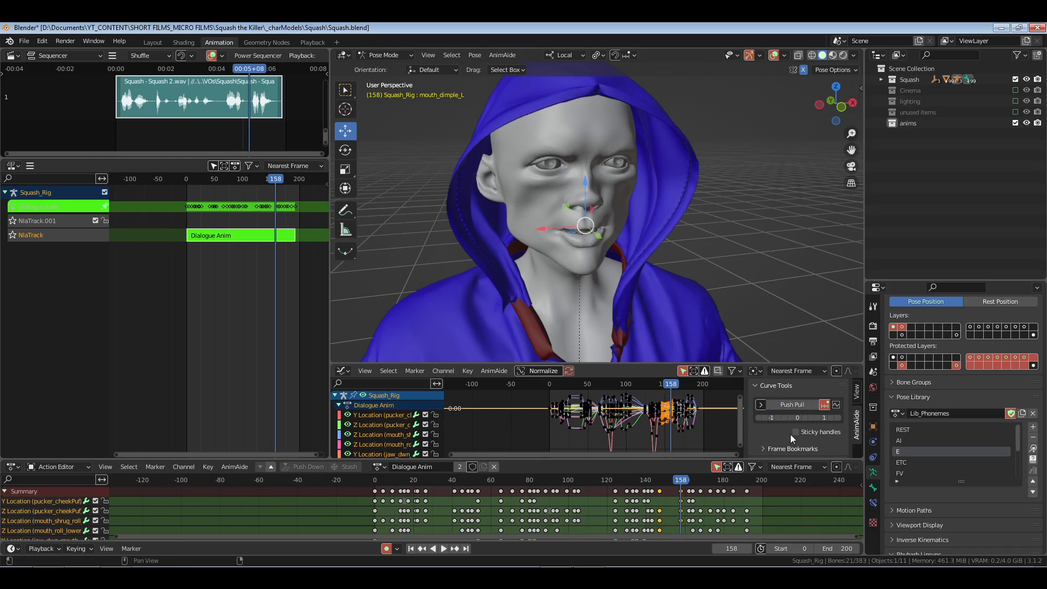
click(796, 432)
click(792, 404)
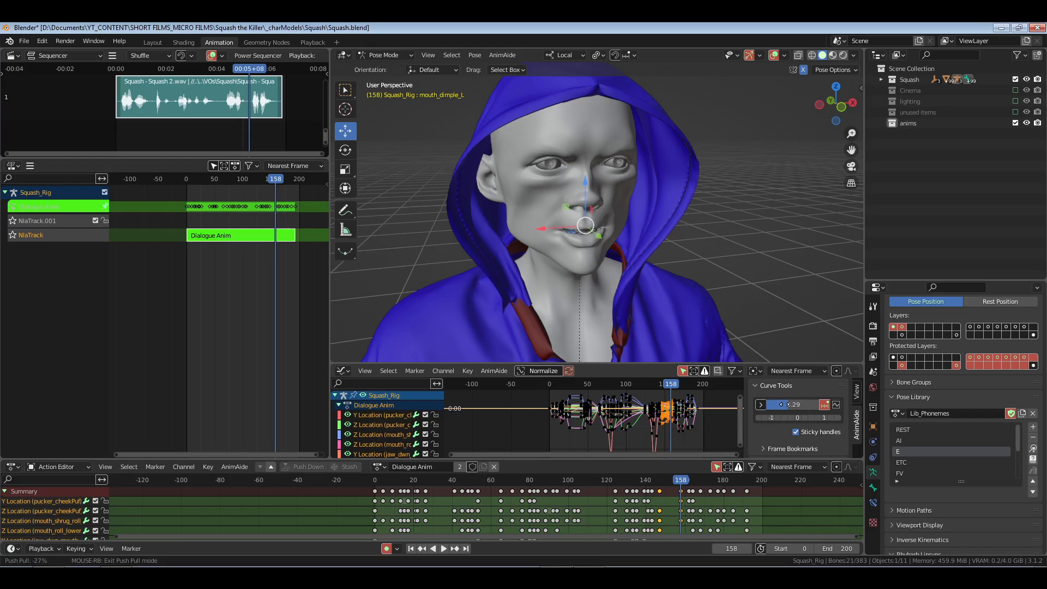
right_click(794, 435)
click(796, 432)
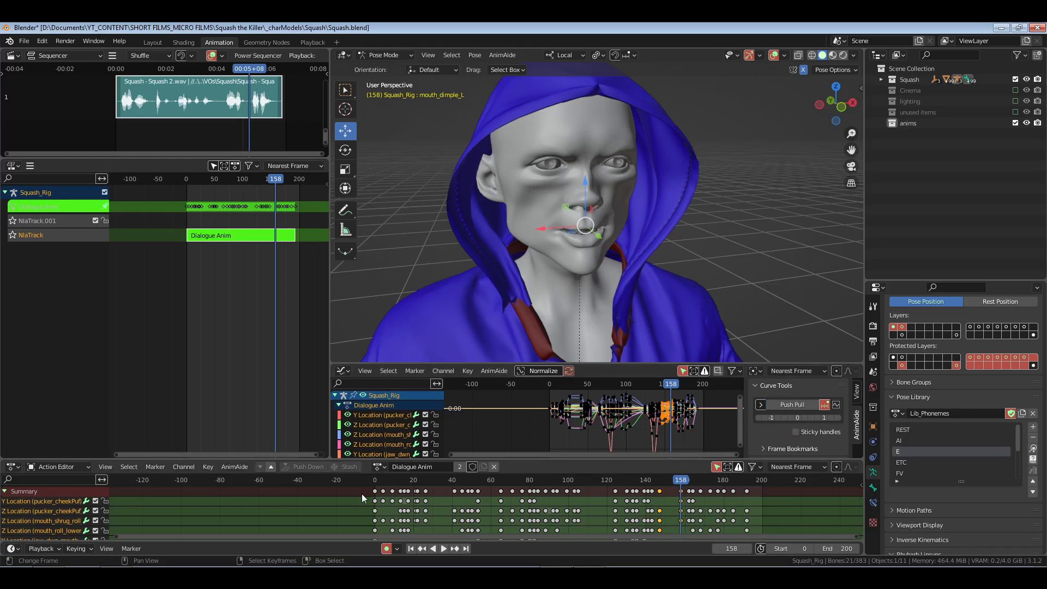
- Return to frame 0, save the file, and render a new playblast of the animation
key(shift+Left)
key(ctrl+s)
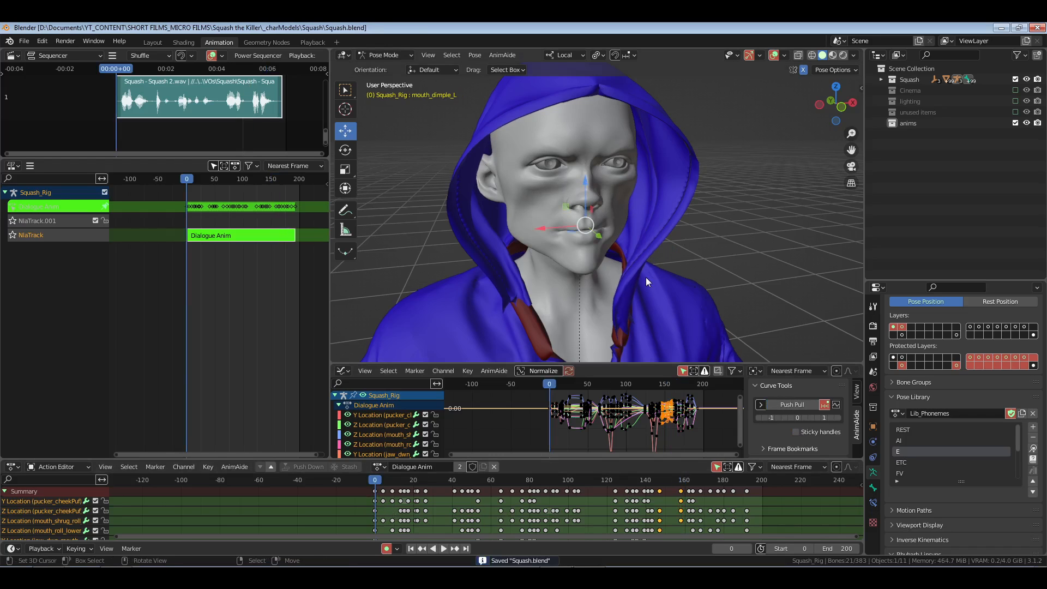
key(F12)
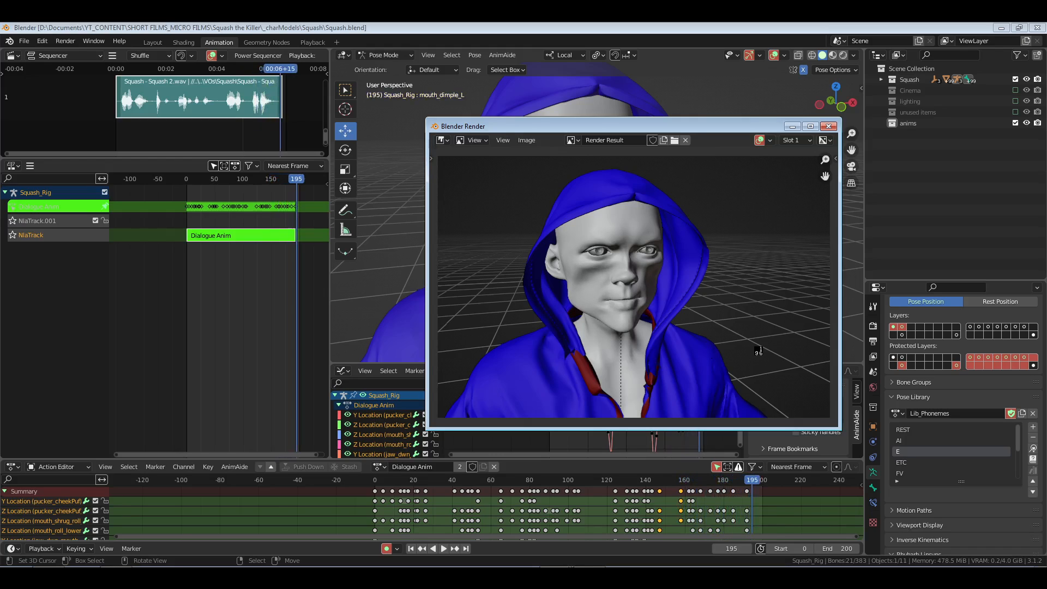
key(Escape)
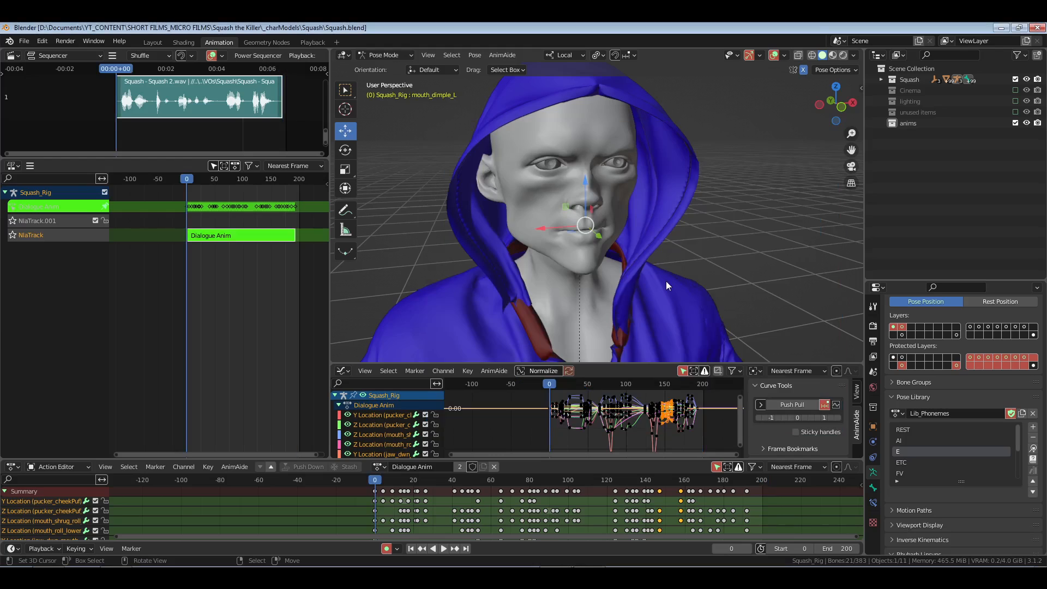
- Play back the rendered playblast in the animation player to check the lip-sync, and close the player
key(ctrl+F11)
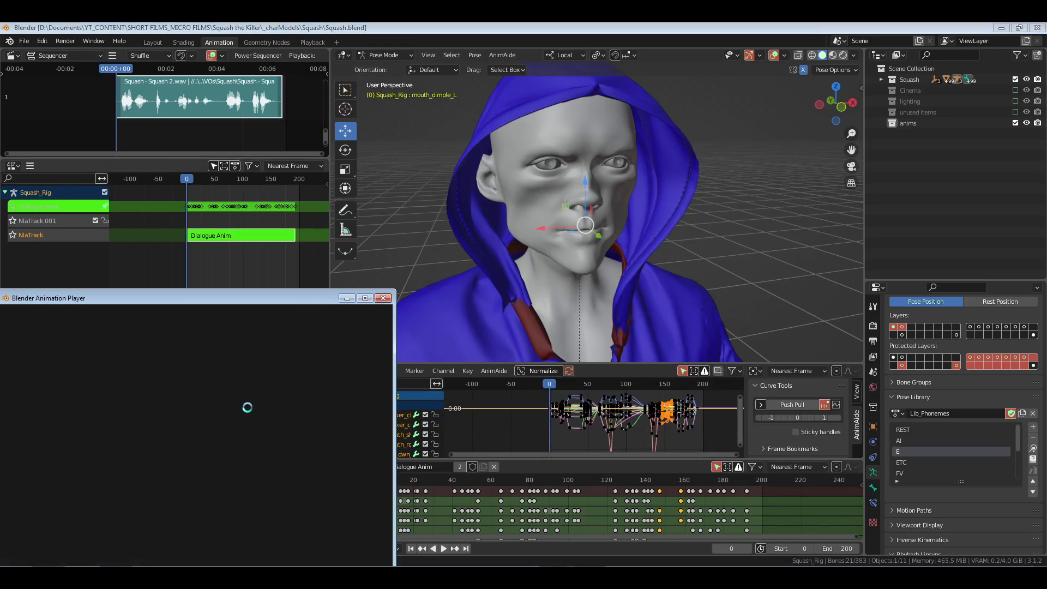
drag(274, 305, 585, 175)
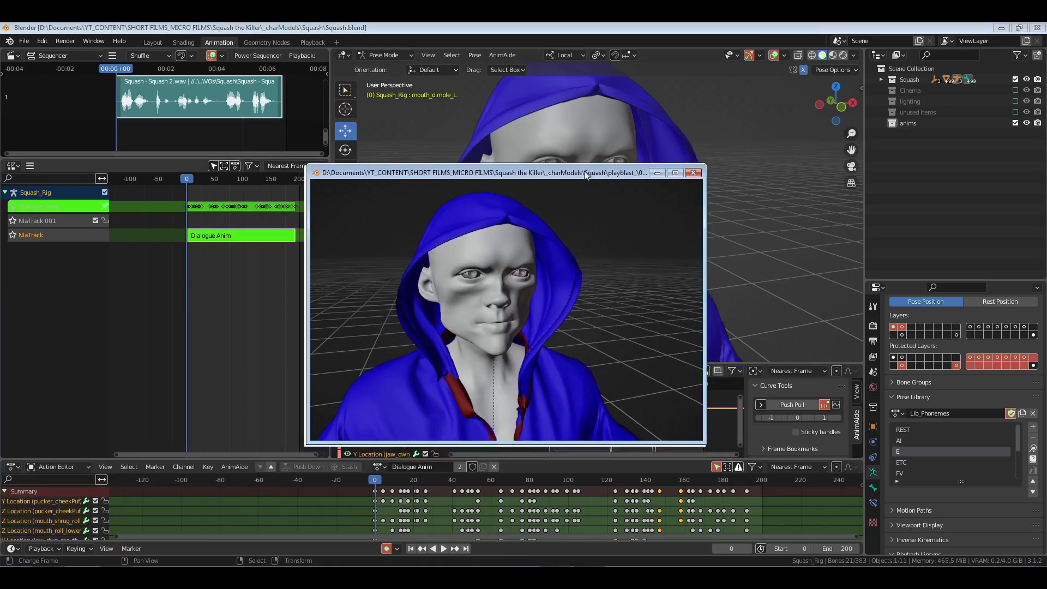
click(428, 55)
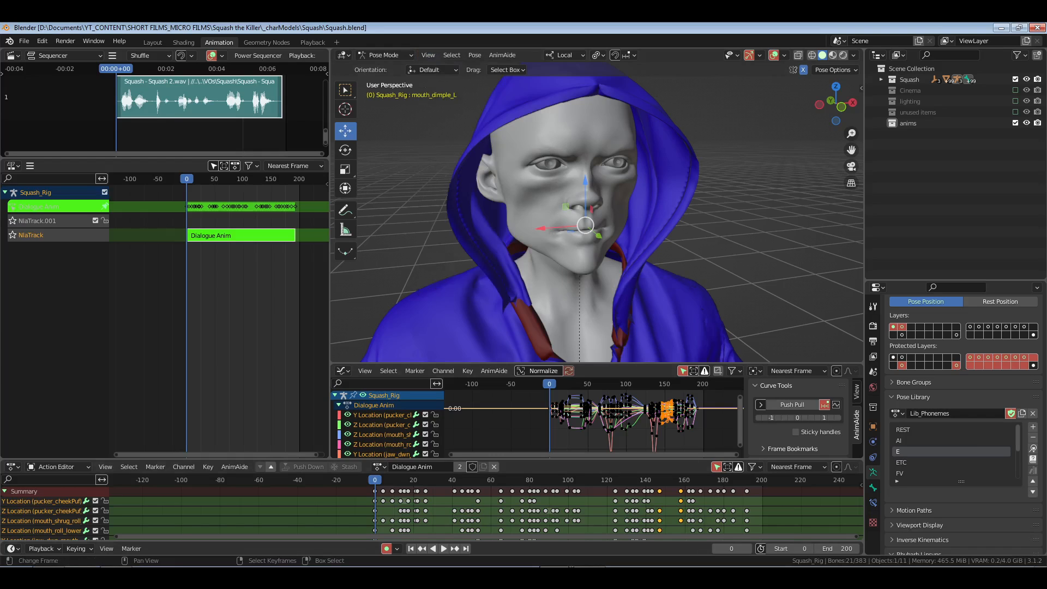
click(530, 558)
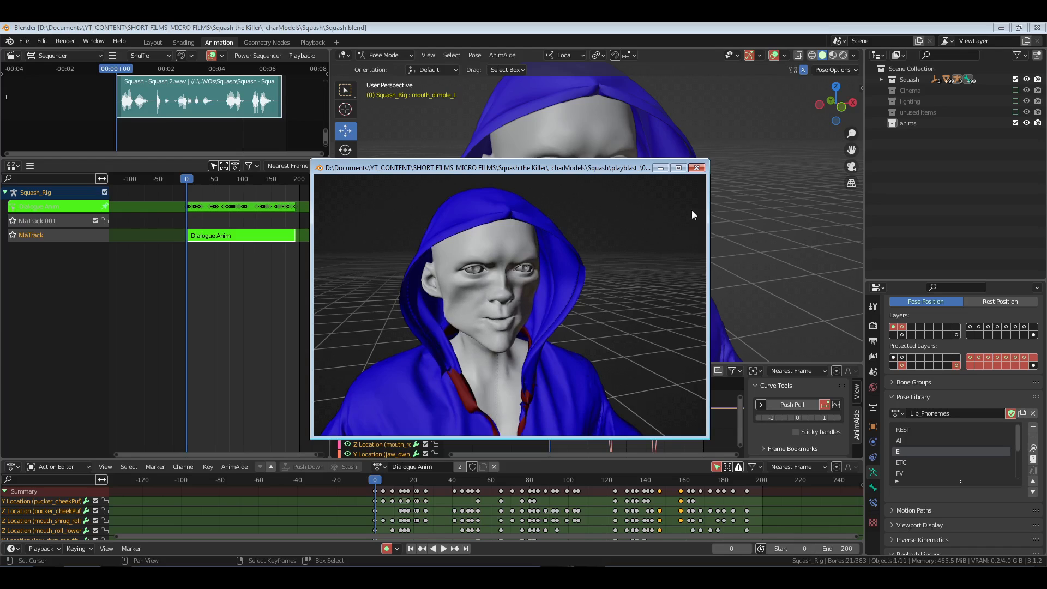
click(696, 167)
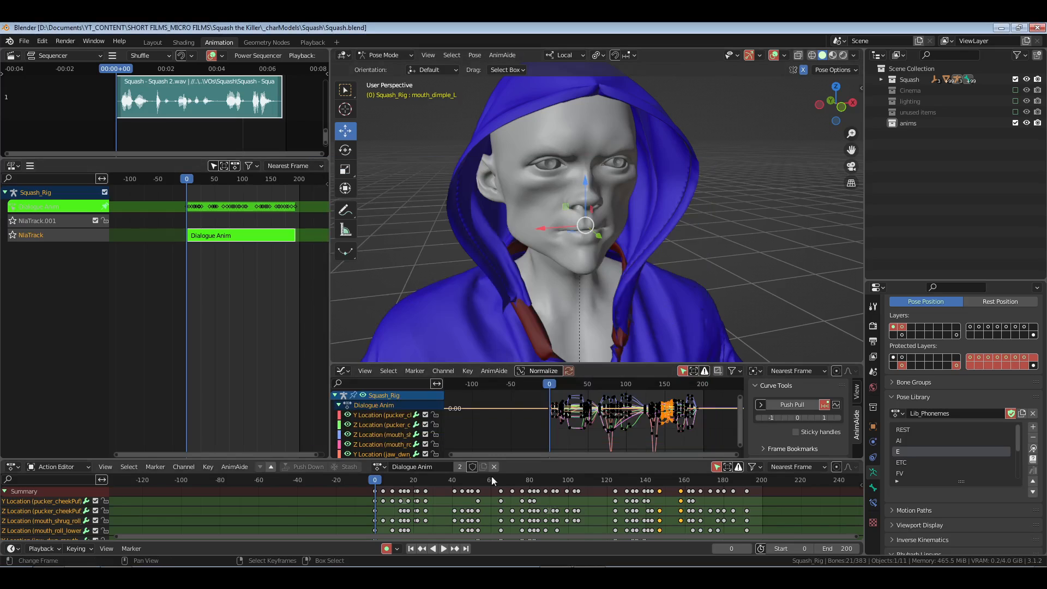
- Select all dialogue keyframes and display the rig's bones in the viewport, viewing the face from the side
key(a)
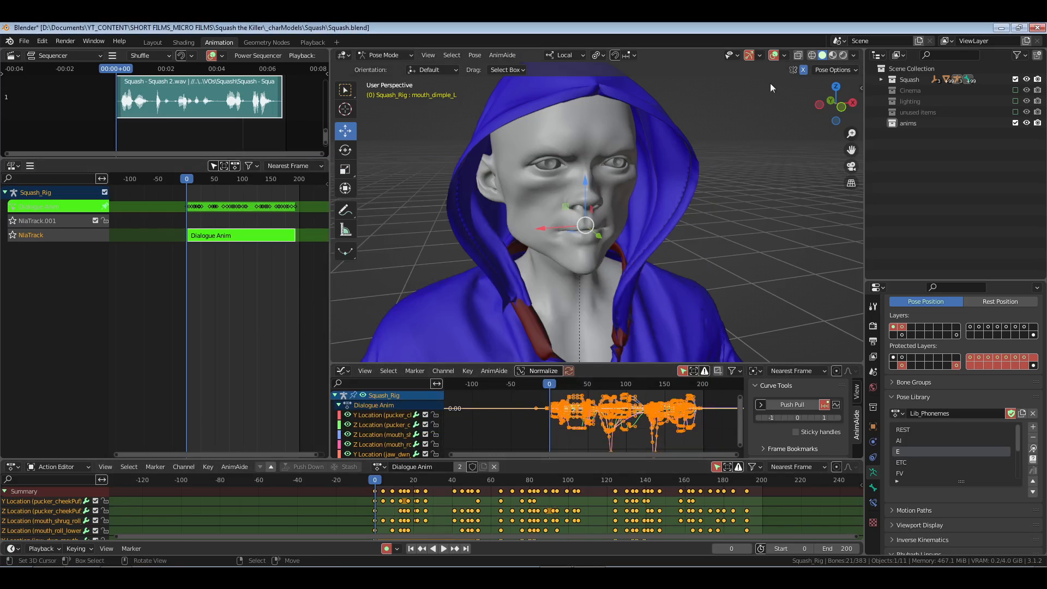
click(784, 55)
click(797, 178)
middle_drag(535, 257, 549, 256)
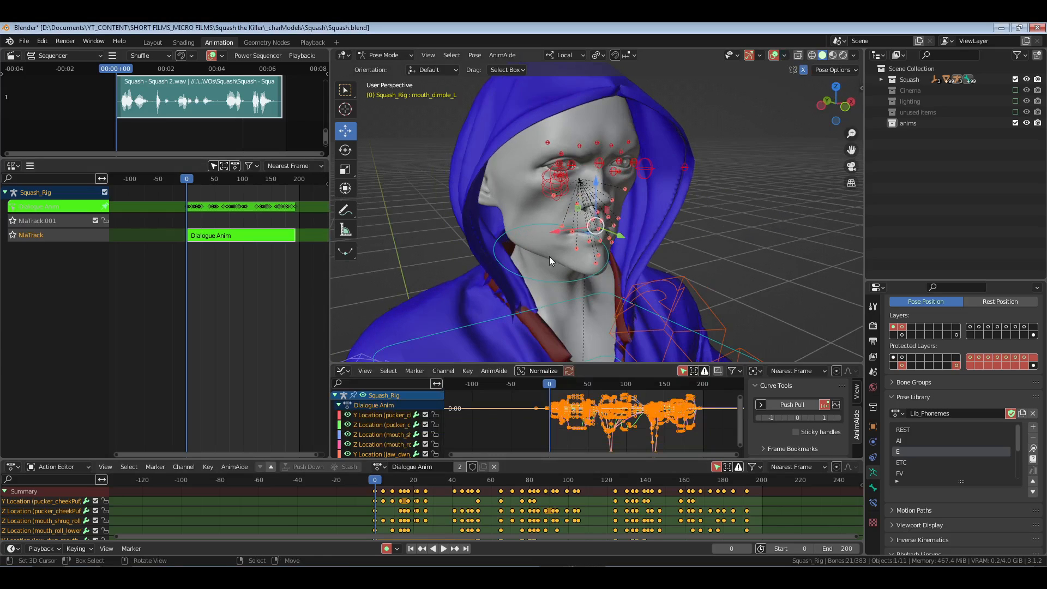
- Turn the bone display off and back on, and exit tweak mode on the Dialogue Anim strip
click(784, 55)
click(802, 177)
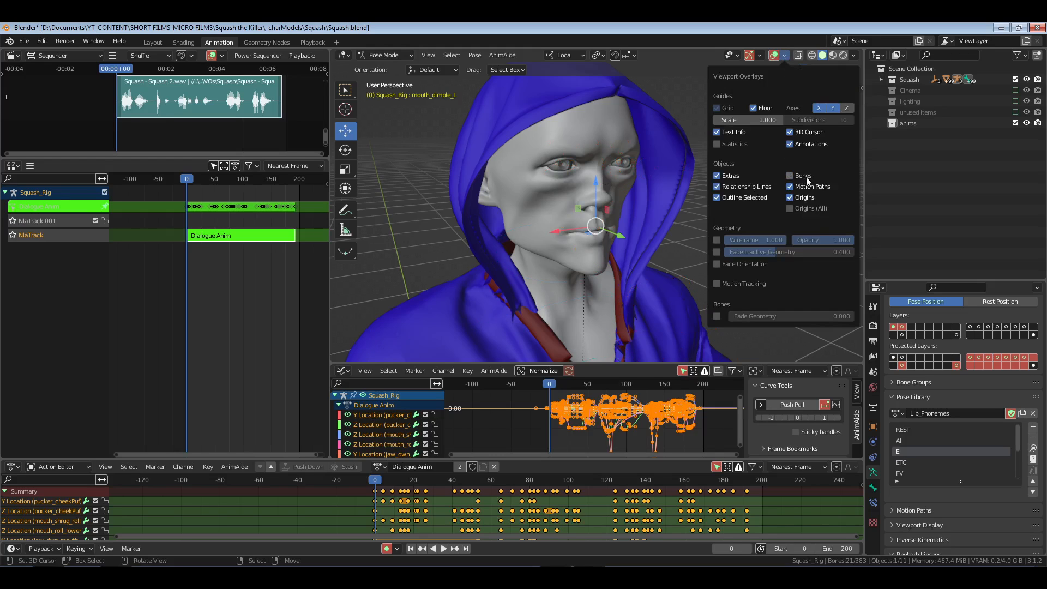
click(806, 179)
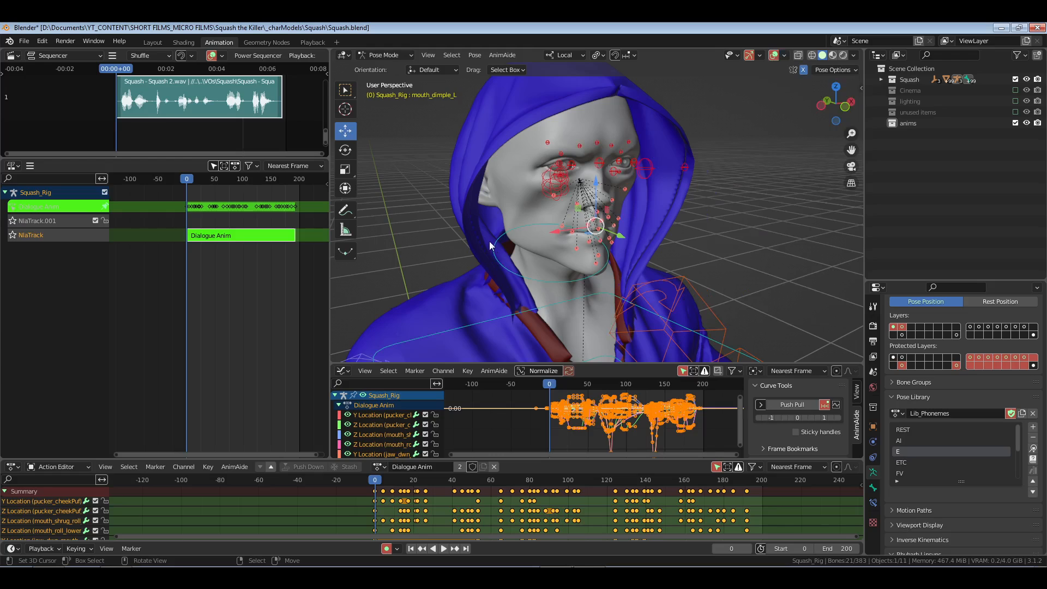
key(Tab)
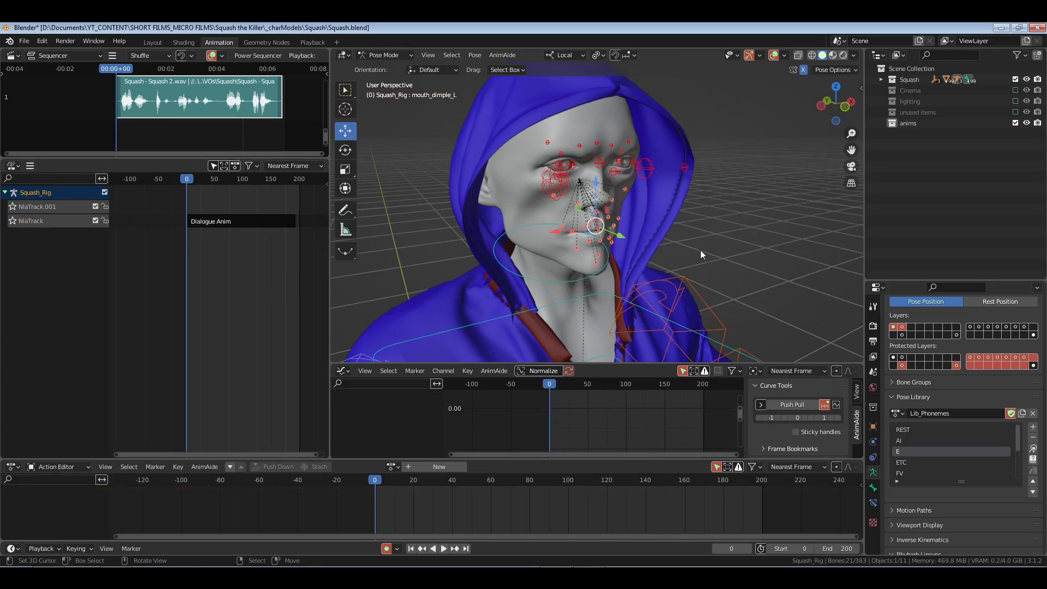
- Deselect all bones, save the file, and view Squash's upper body from the front
key(alt+a)
key(ctrl+s)
scroll(700, 250, down, 4)
middle_drag(671, 260, 637, 261)
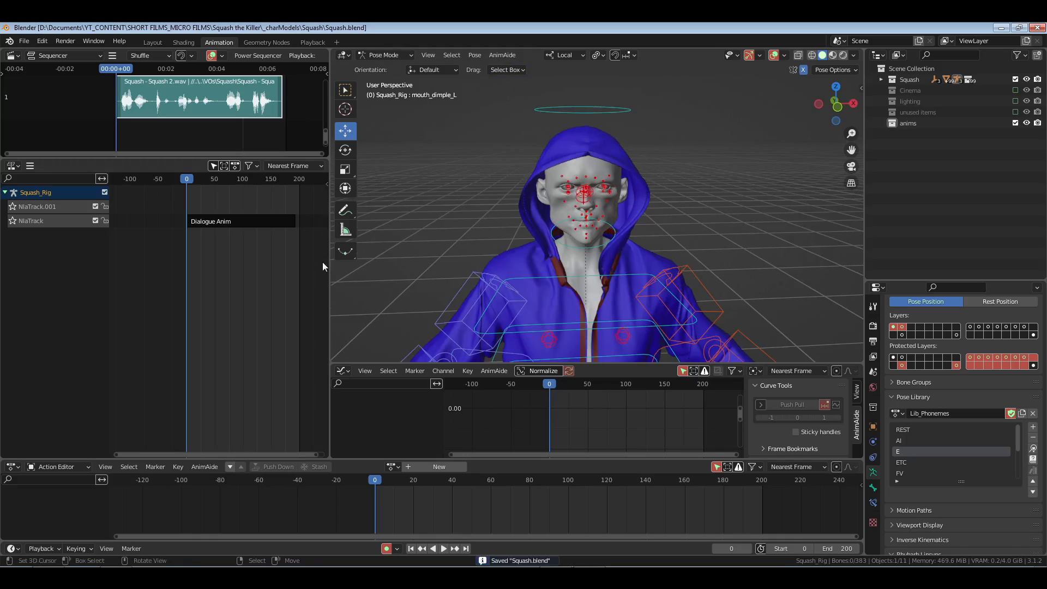
- Add the Squash Idle action as a strip at frame 0 on NlaTrack.001, above the Dialogue Anim track
click(52, 210)
key(shift+a)
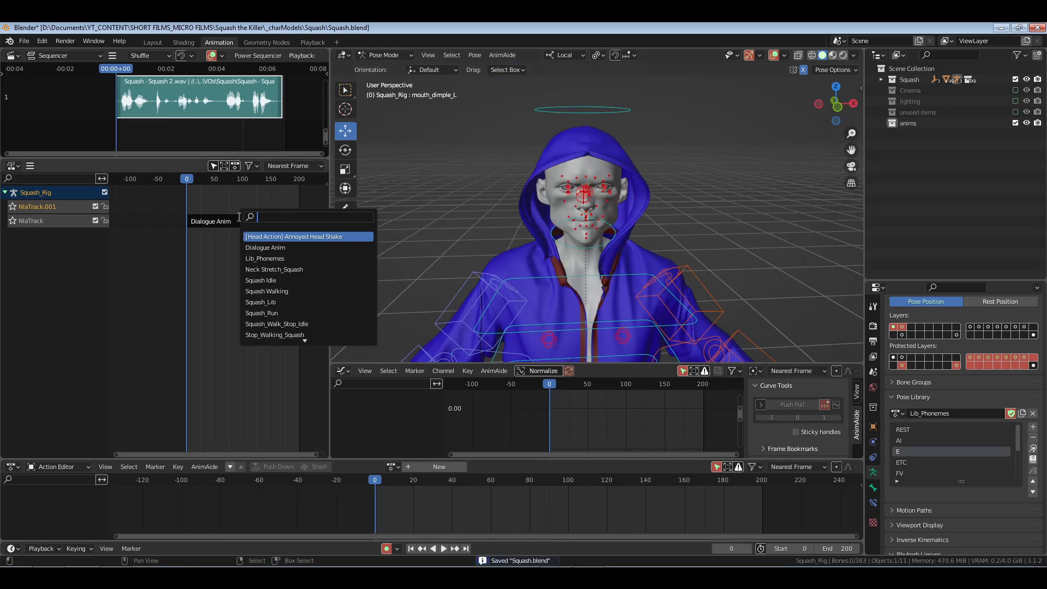
key(Return)
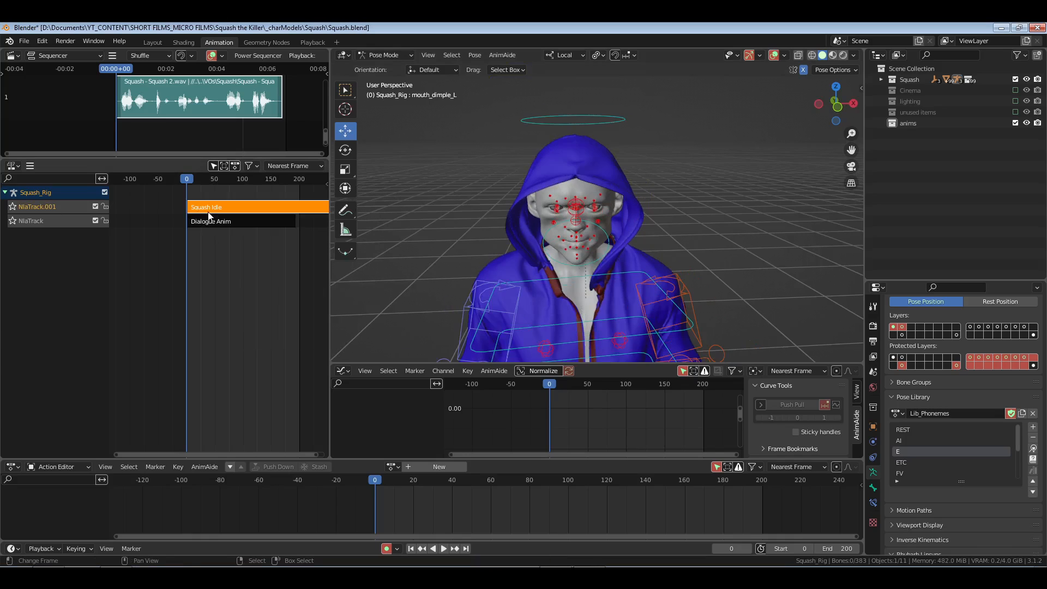
- Play the animation to check the idle combined with the dialogue, and return to frame 0
key(space)
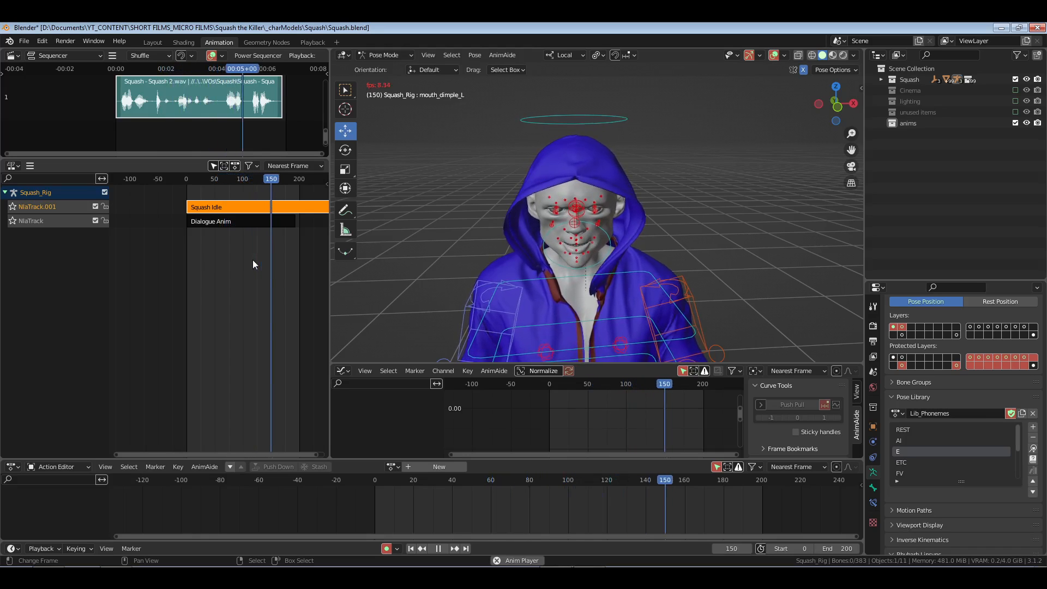
key(space)
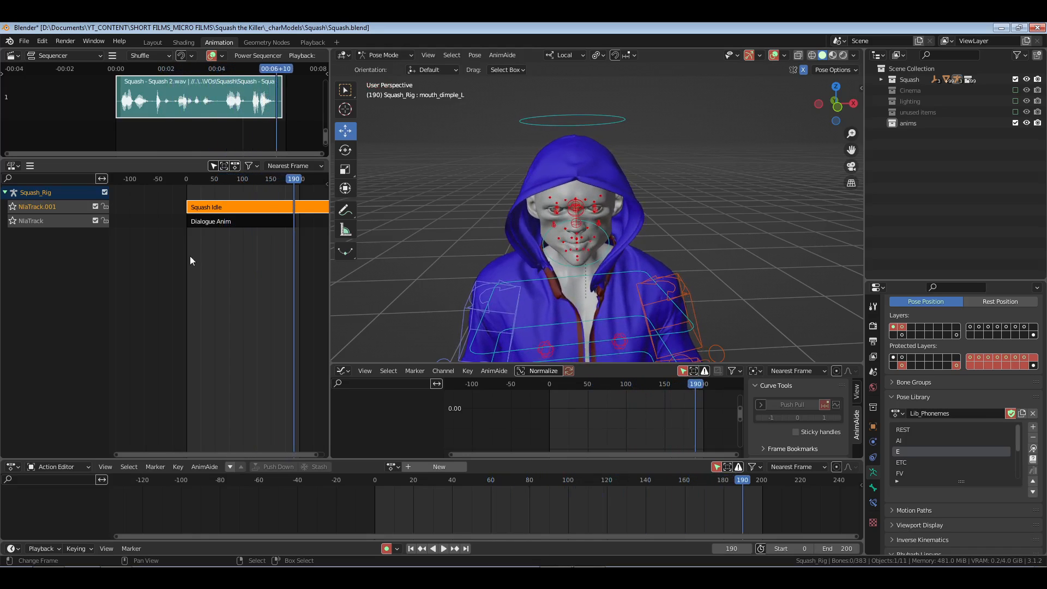
drag(189, 256, 169, 260)
right_click(241, 284)
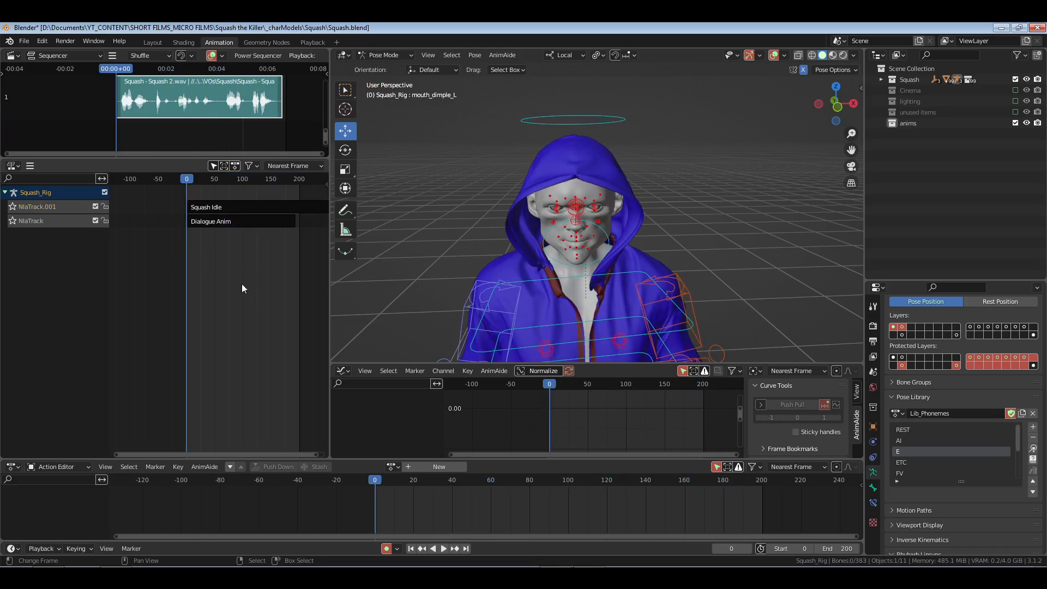
click(43, 548)
click(86, 548)
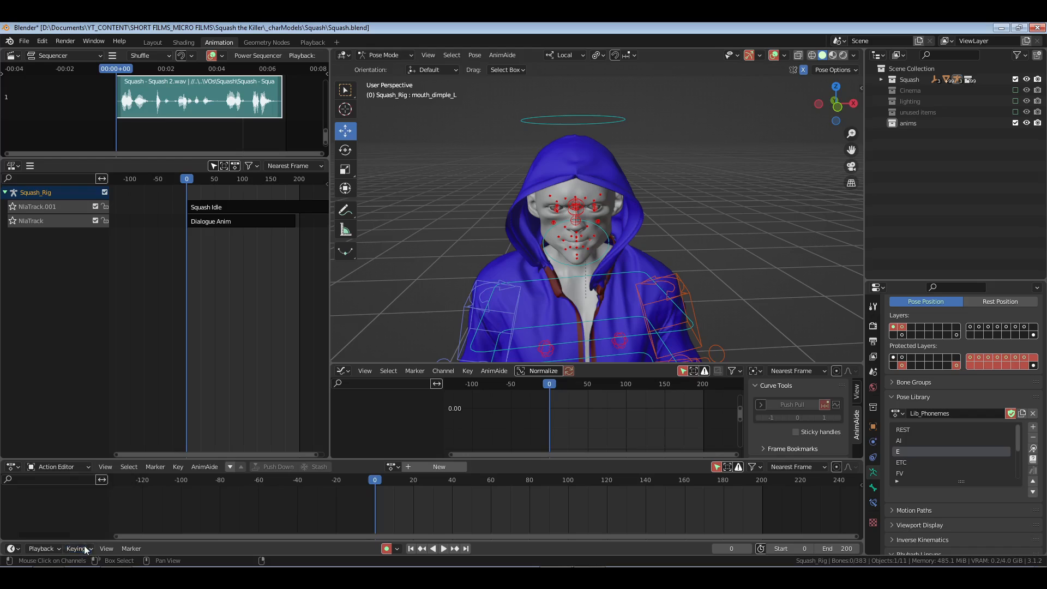
click(51, 549)
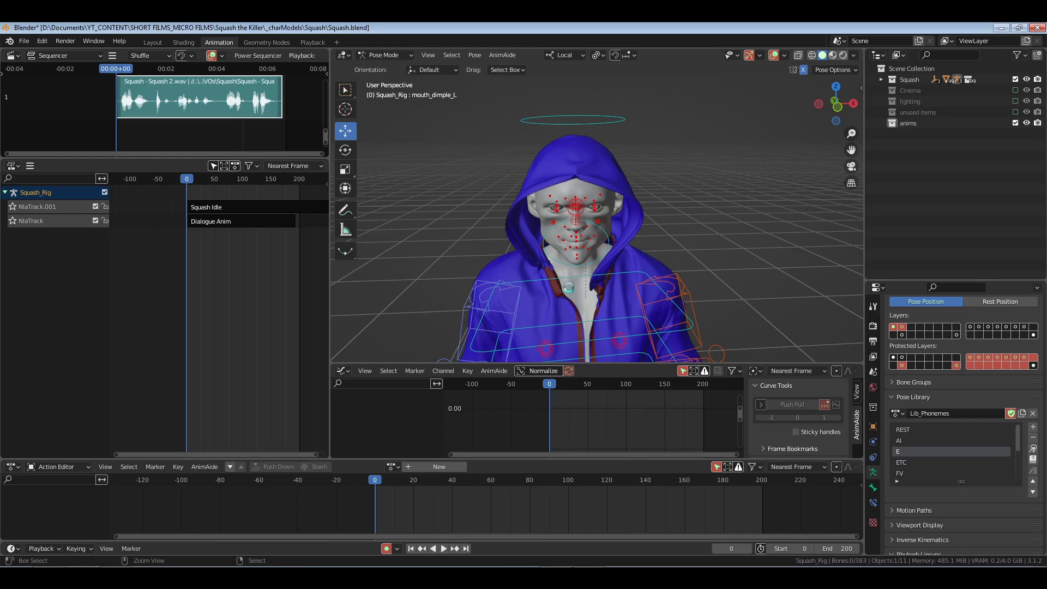
- Save the file and view Squash's head and shoulders close up from a three-quarter angle
key(ctrl+s)
middle_drag(636, 261, 625, 286)
scroll(622, 283, up, 2)
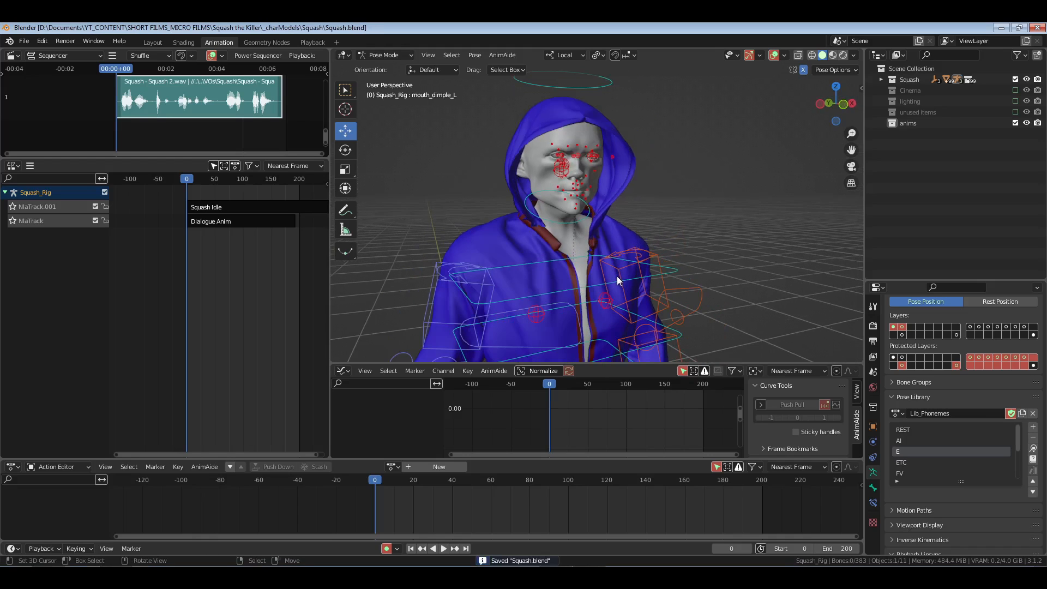
scroll(618, 281, up, 2)
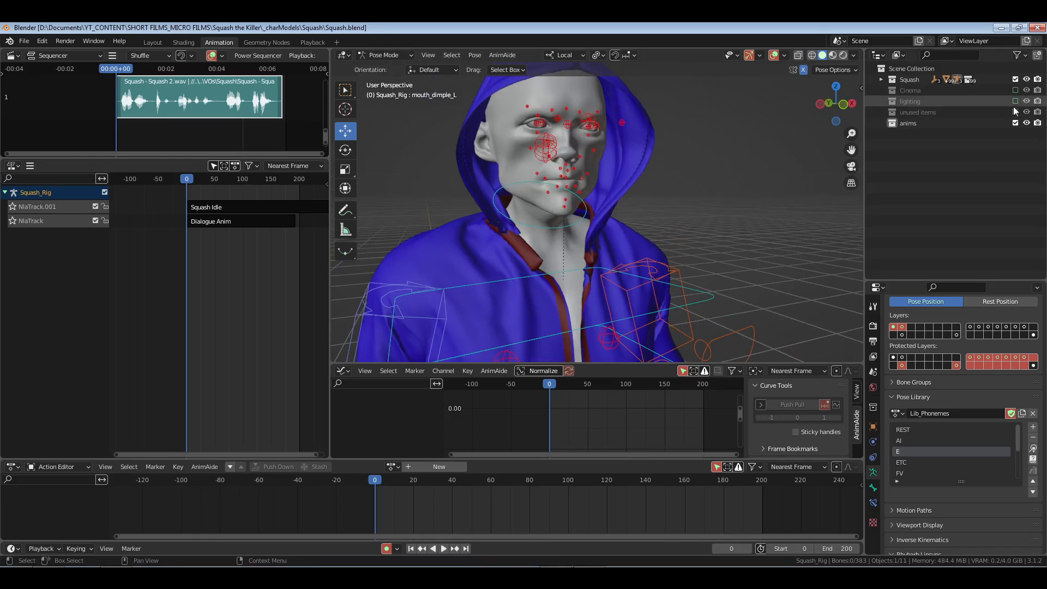
- Switch the rig to Object Mode, enable the Cinema collection, and select the Main Cam inside it
key(ctrl+Tab)
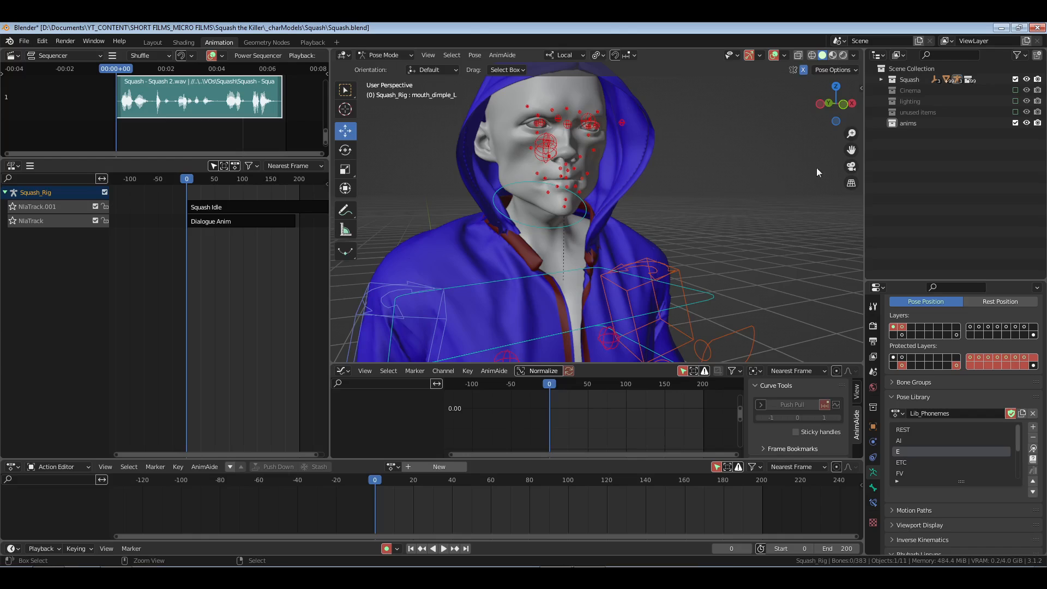
click(1015, 90)
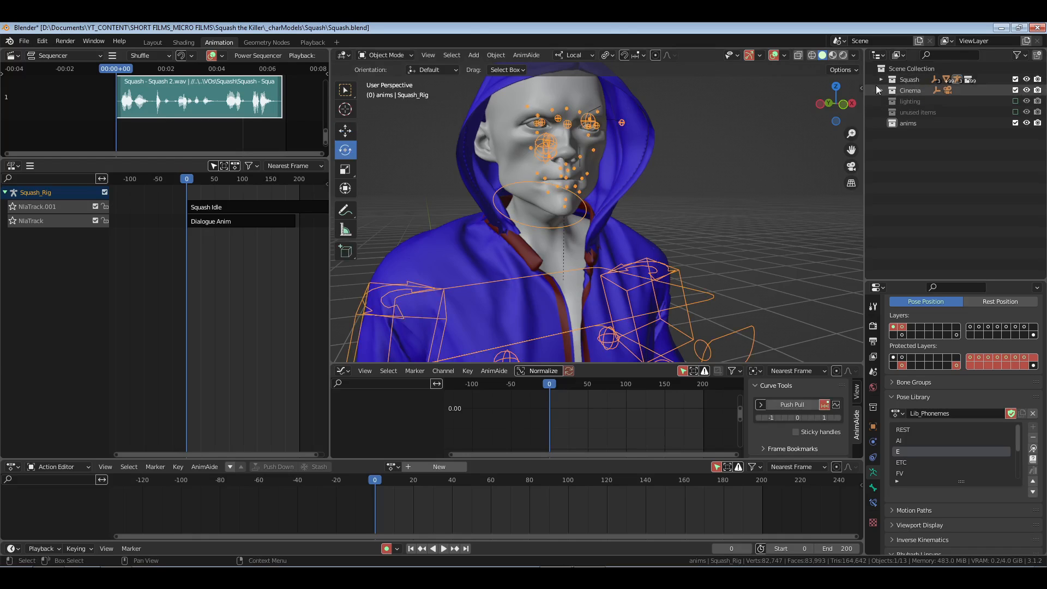
click(880, 90)
click(924, 102)
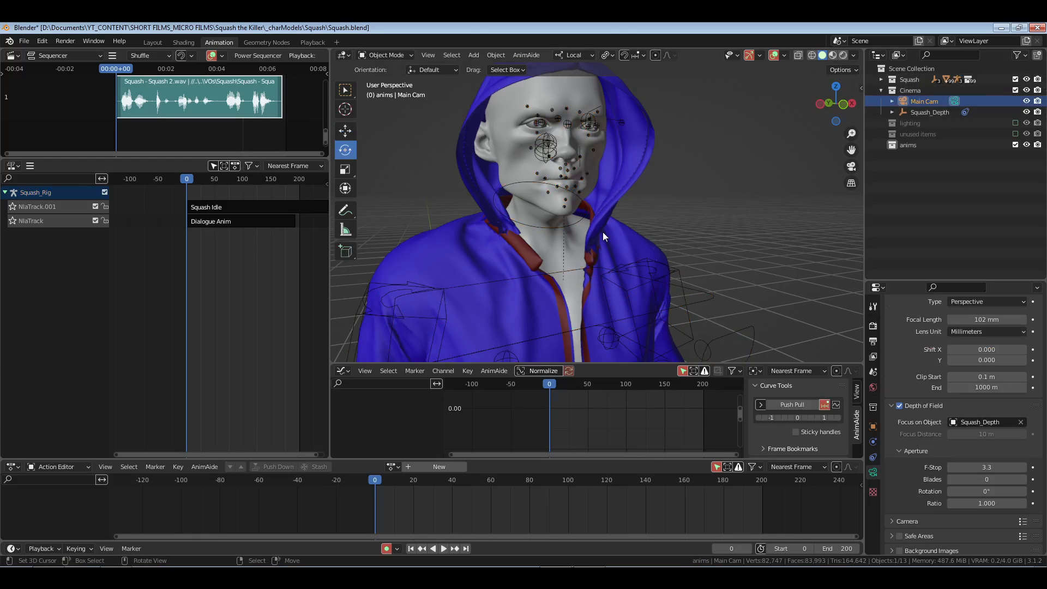
- Look through Main Cam and move it back so Squash's upper body stands in the right half of the frame
key(KP_0)
key(KP_0)
key(KP_0)
scroll(613, 238, down, 2)
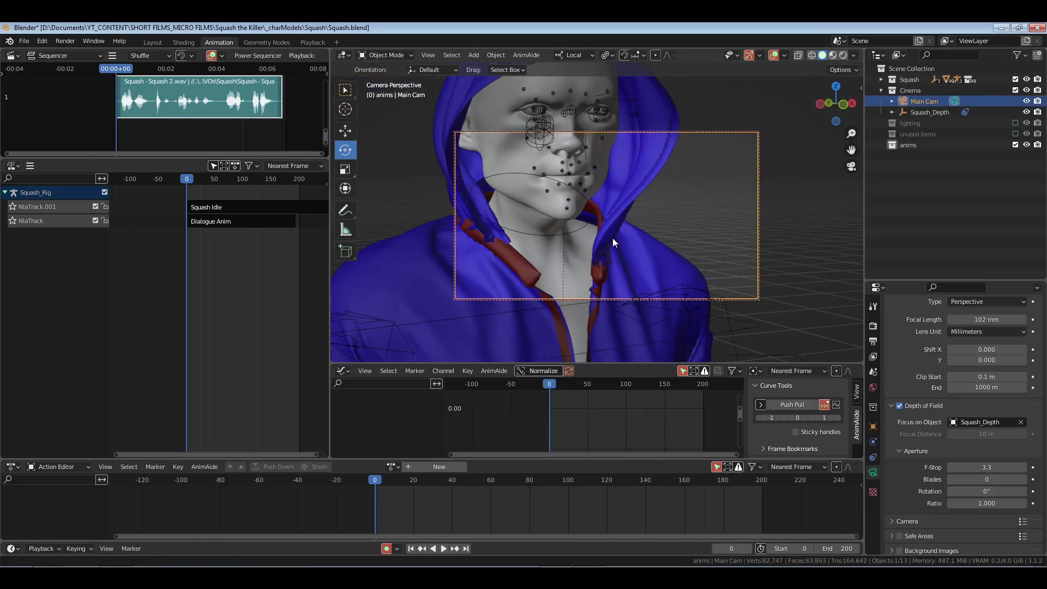
shift+middle_drag(612, 237, 667, 266)
shift+middle_drag(675, 291, 685, 231)
scroll(686, 247, down, 3)
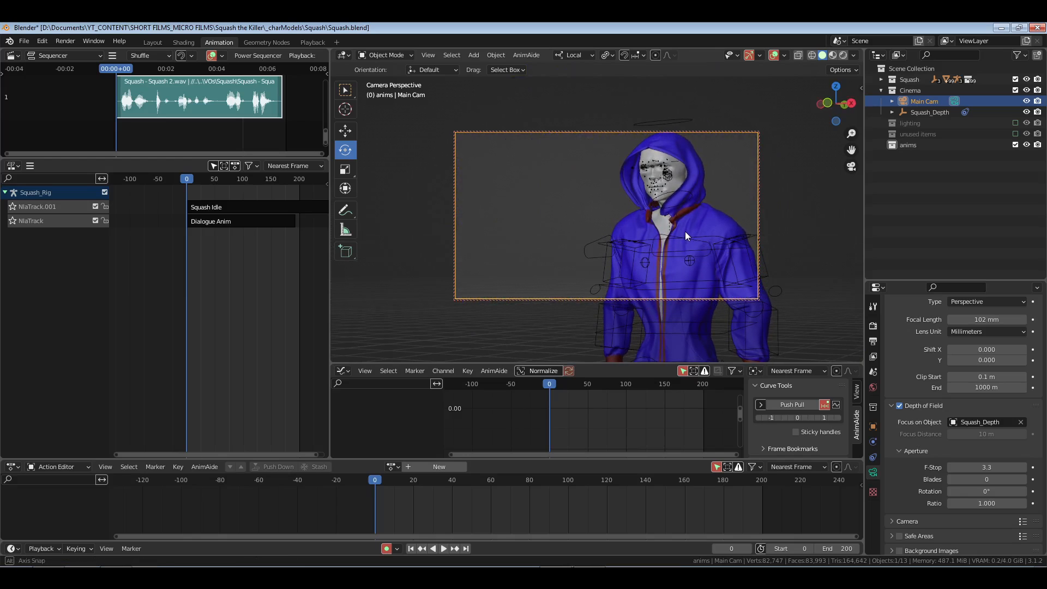
- Set Main Cam's focal length to 65 mm and its depth-of-field F-Stop to 12
click(987, 320)
text(65)
key(Return)
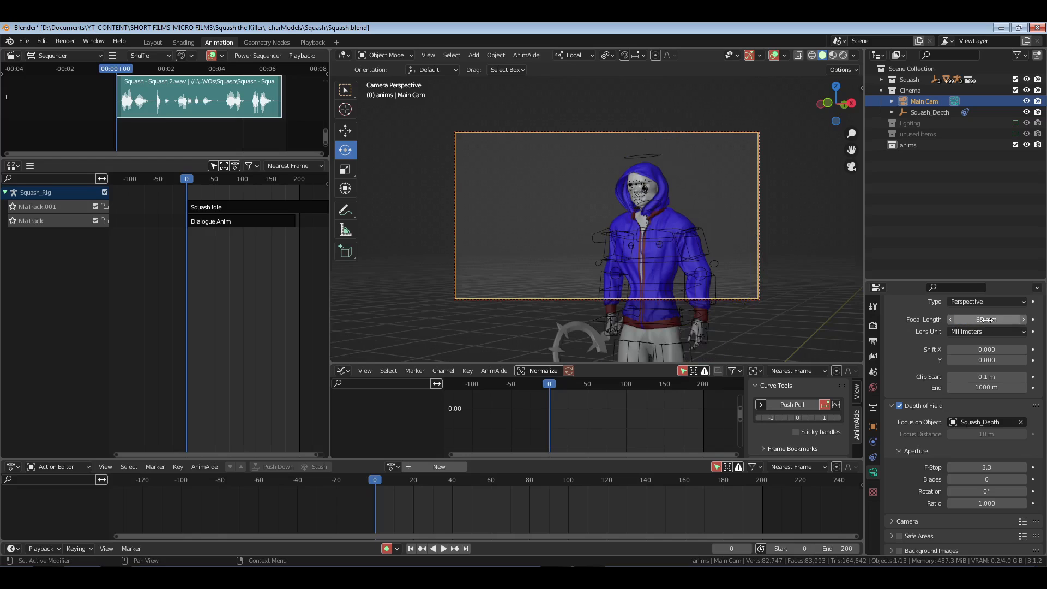
click(984, 467)
text(12)
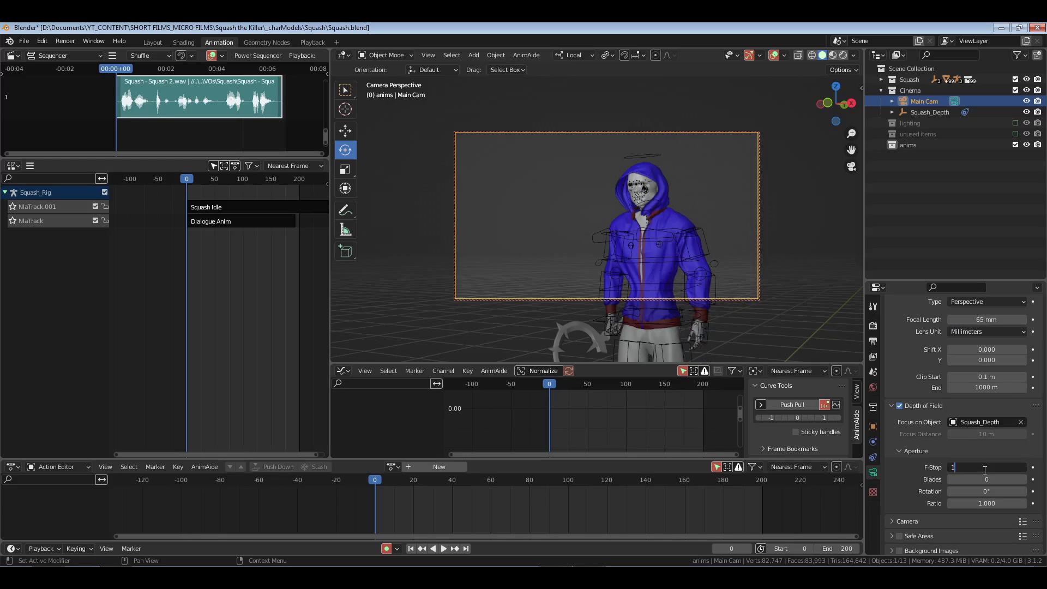
key(Return)
click(925, 409)
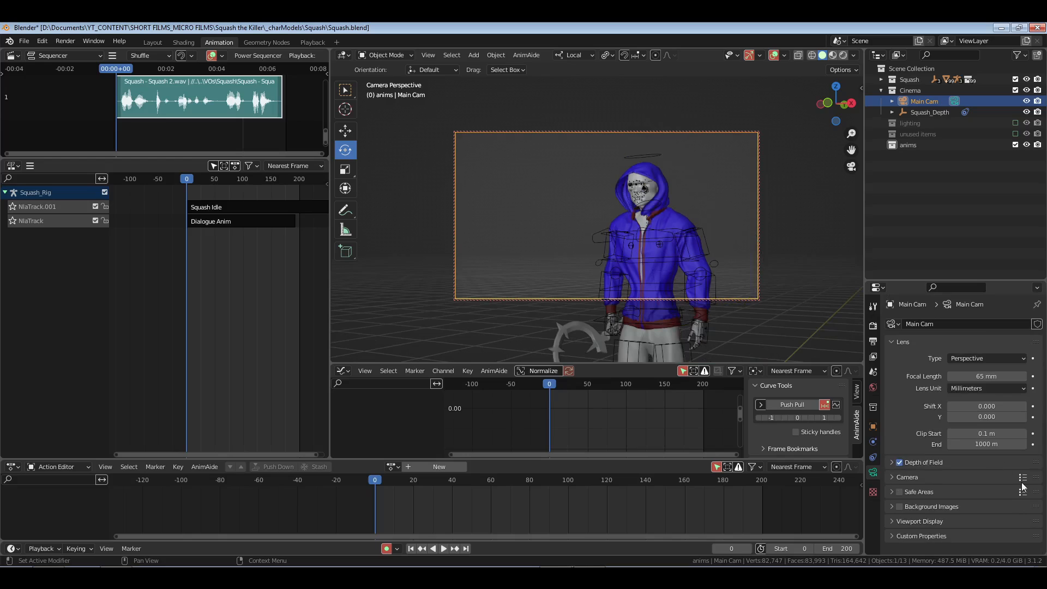
- Reframe Main Cam closer on Squash from a more frontal angle, and save the file
click(1022, 477)
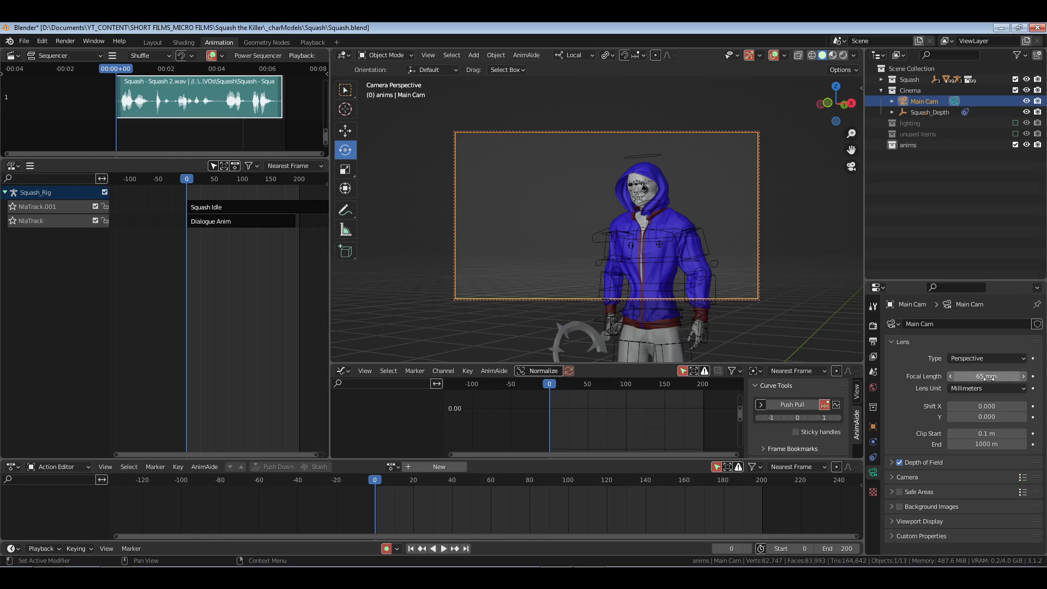
click(1022, 478)
click(981, 239)
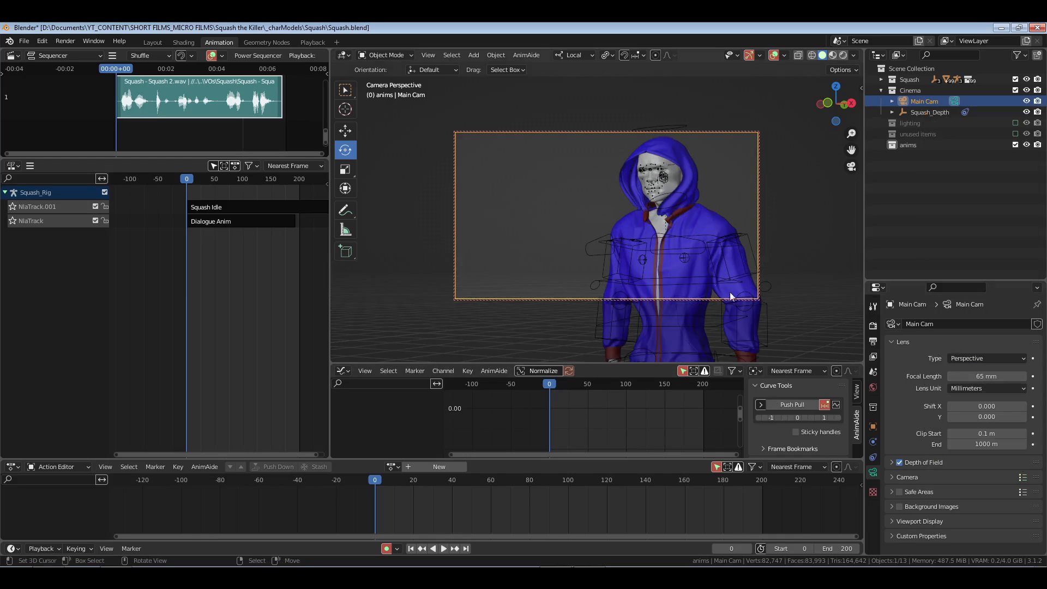
middle_drag(705, 224, 675, 228)
key(ctrl+s)
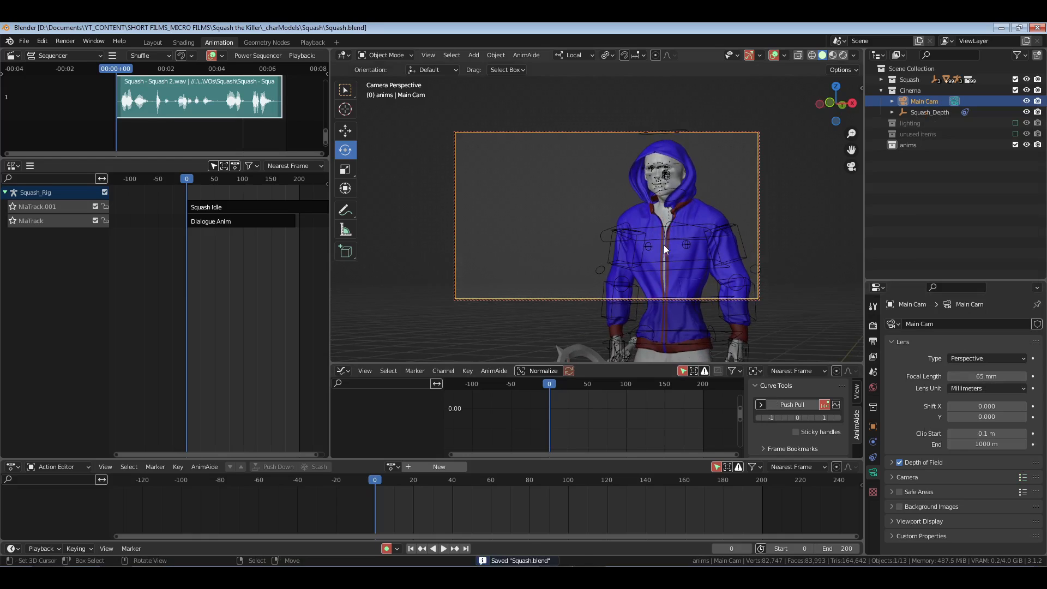
- Play the animation through Main Cam to check the shot, and return to frame 0
key(space)
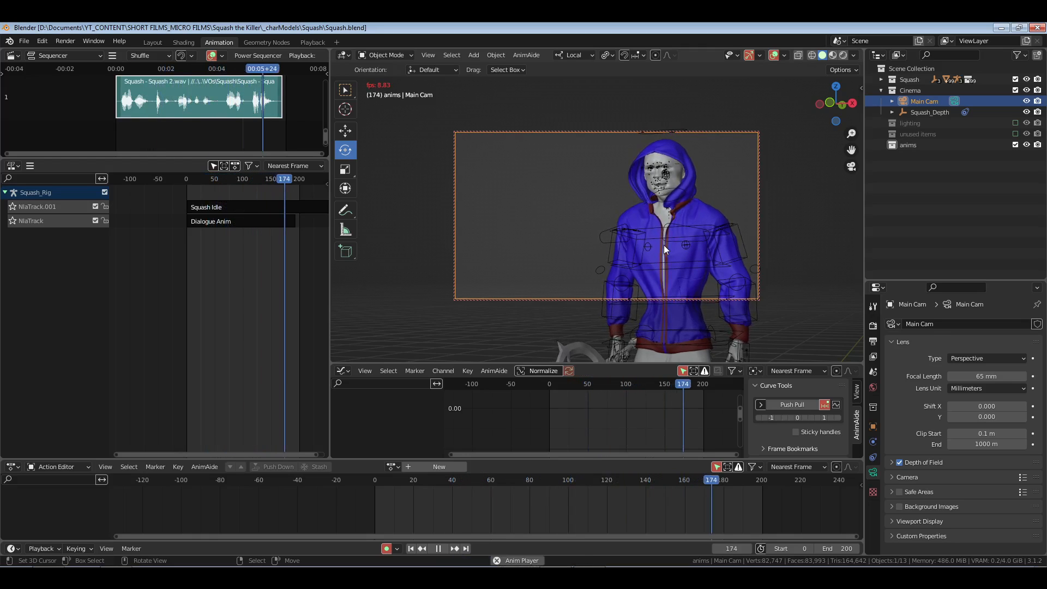
key(space)
click(354, 499)
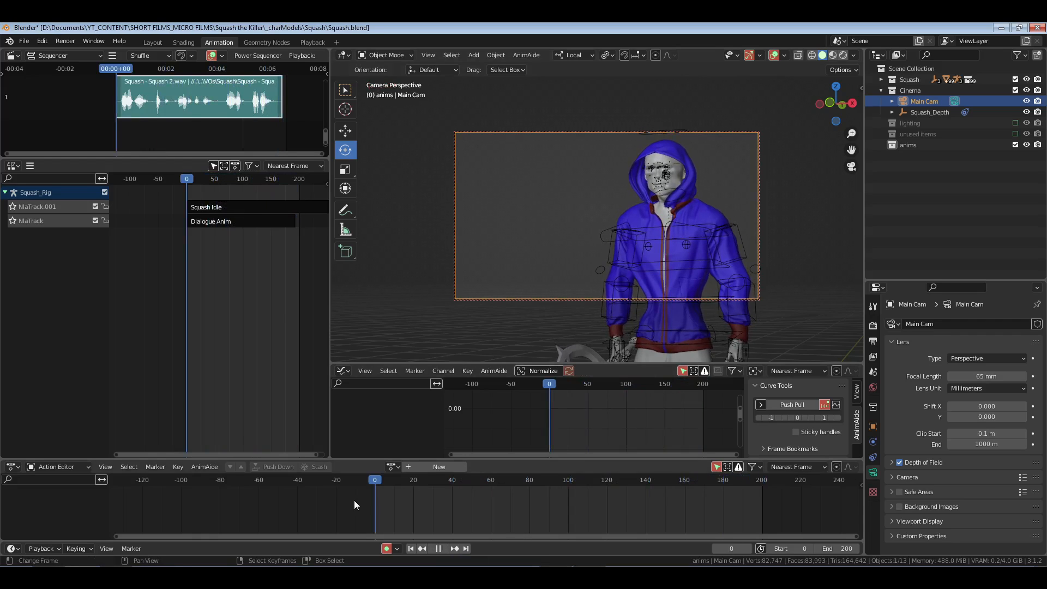
- Leave the camera view and examine Squash's face and upper body from several distances, finishing at the front
key(KP_0)
scroll(663, 178, up, 3)
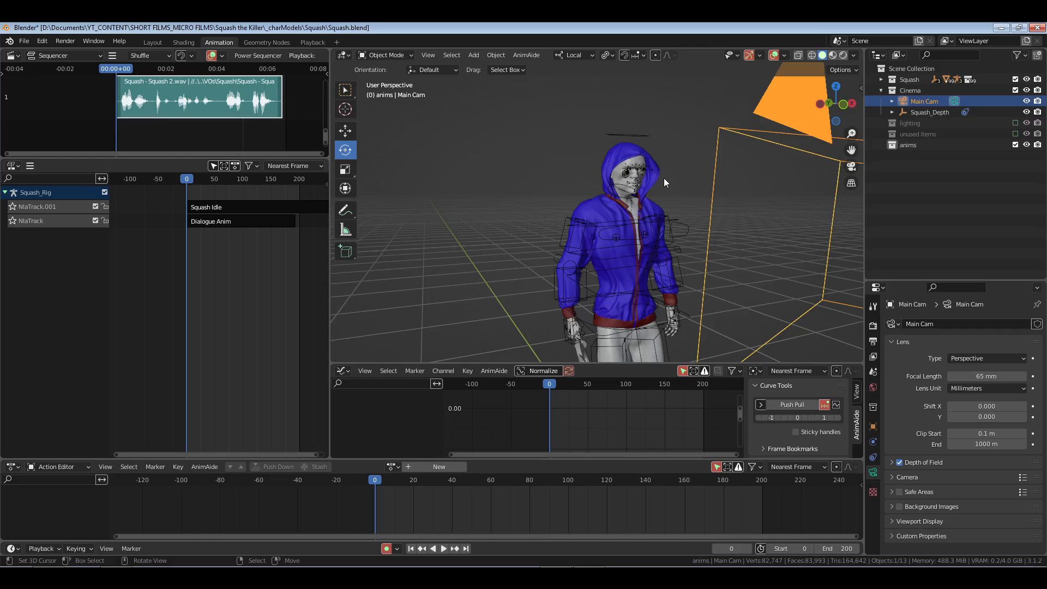
scroll(664, 178, down, 1)
scroll(663, 177, up, 3)
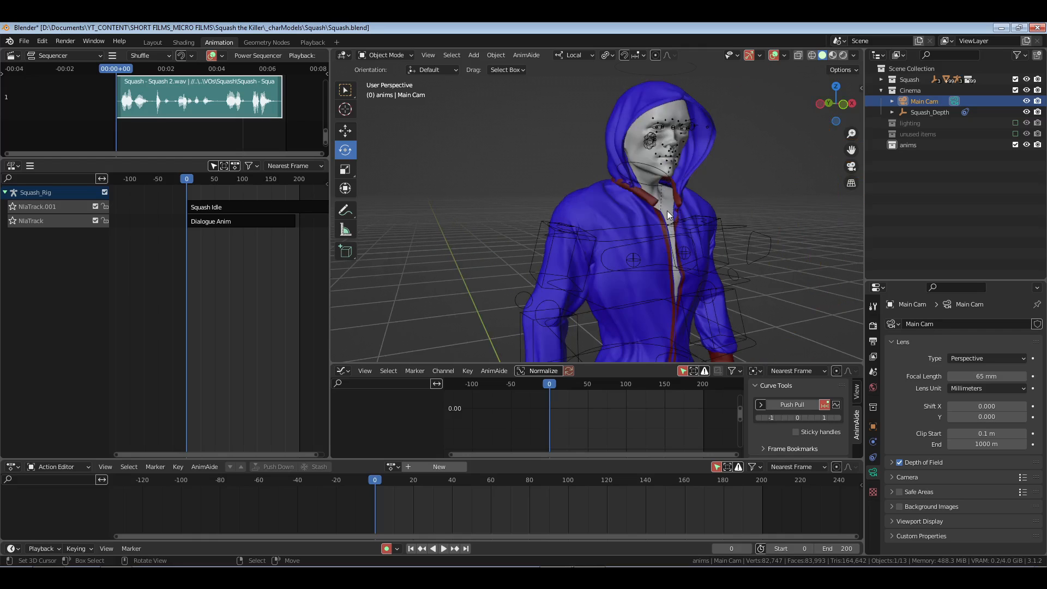
scroll(666, 211, down, 4)
scroll(666, 210, up, 6)
scroll(665, 210, down, 3)
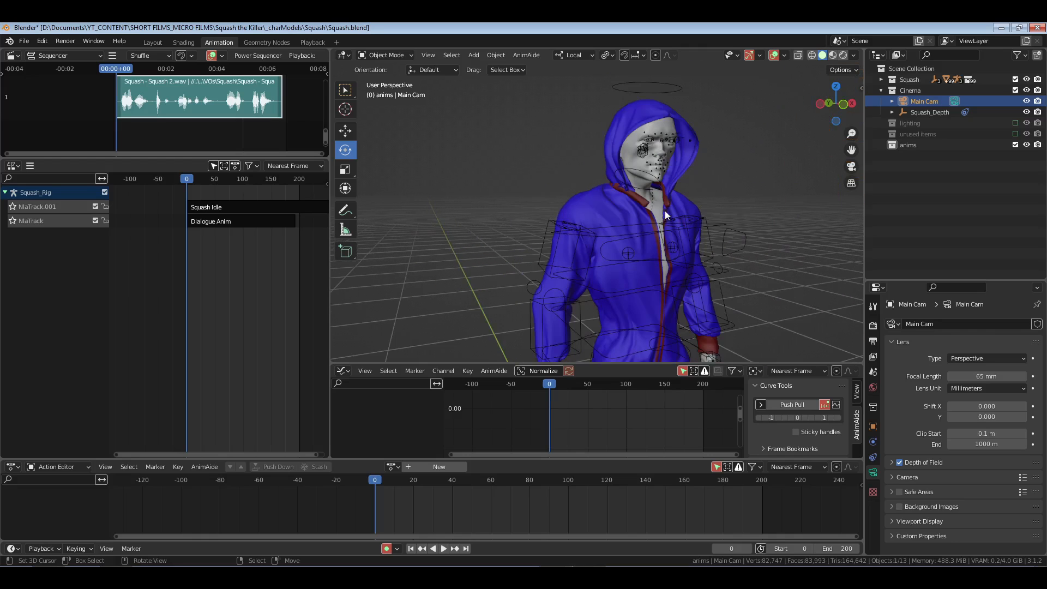
scroll(665, 210, up, 1)
scroll(659, 210, up, 4)
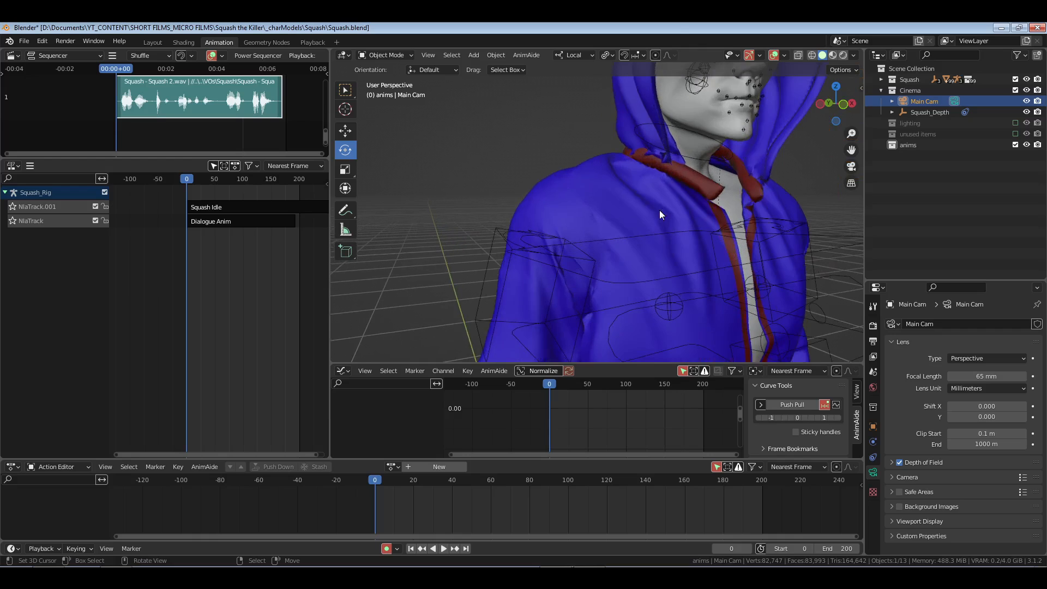
scroll(659, 210, down, 4)
middle_drag(703, 172, 670, 227)
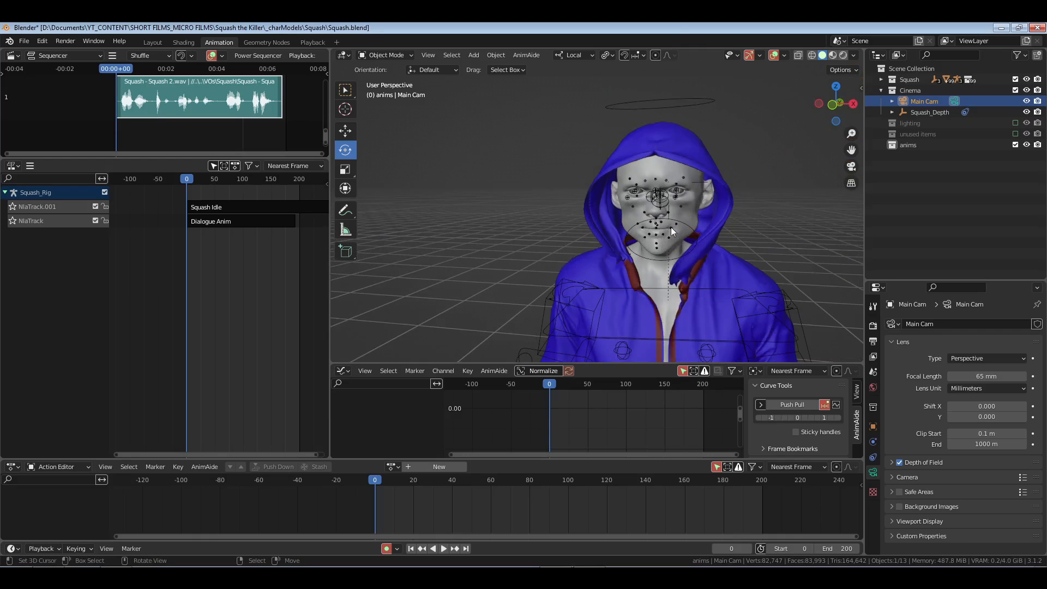
- Select Squash_Rig and switch it to Pose Mode, viewing the character from the front
key(ctrl+Tab)
click(622, 254)
right_click(656, 227)
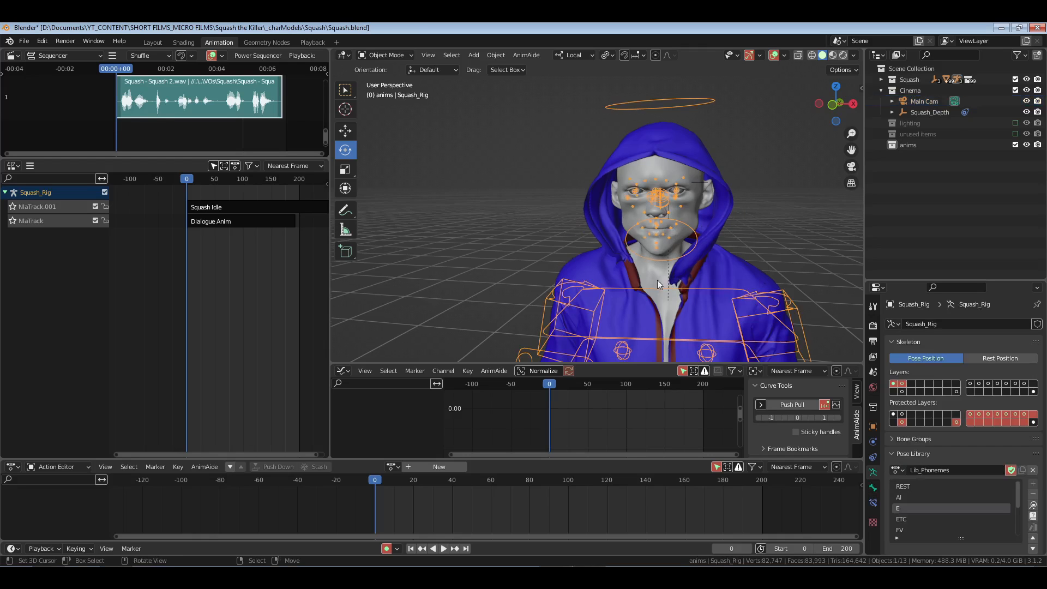
middle_drag(657, 279, 664, 254)
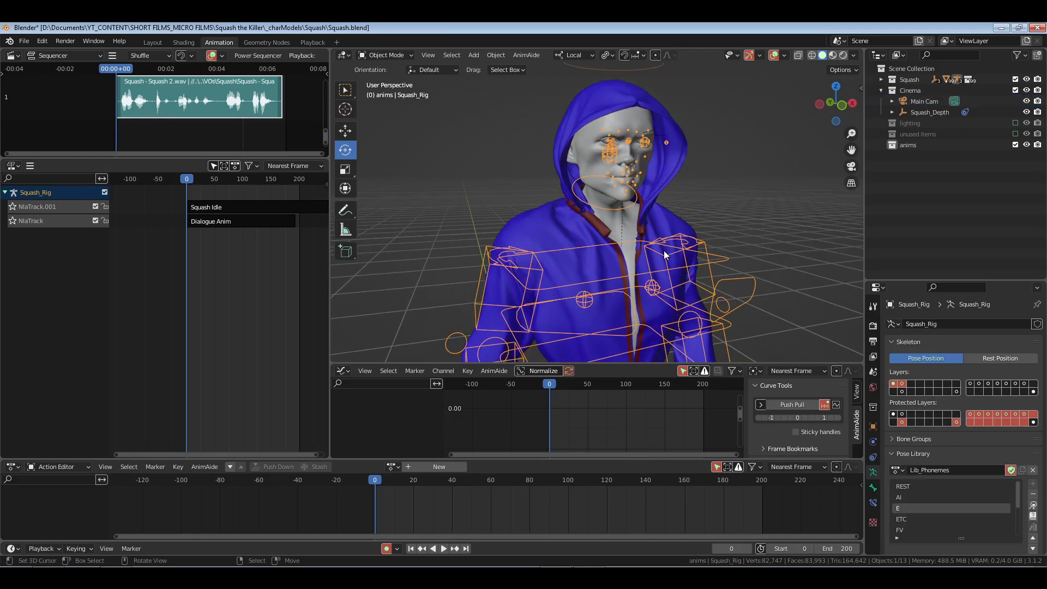
key(ctrl+Tab)
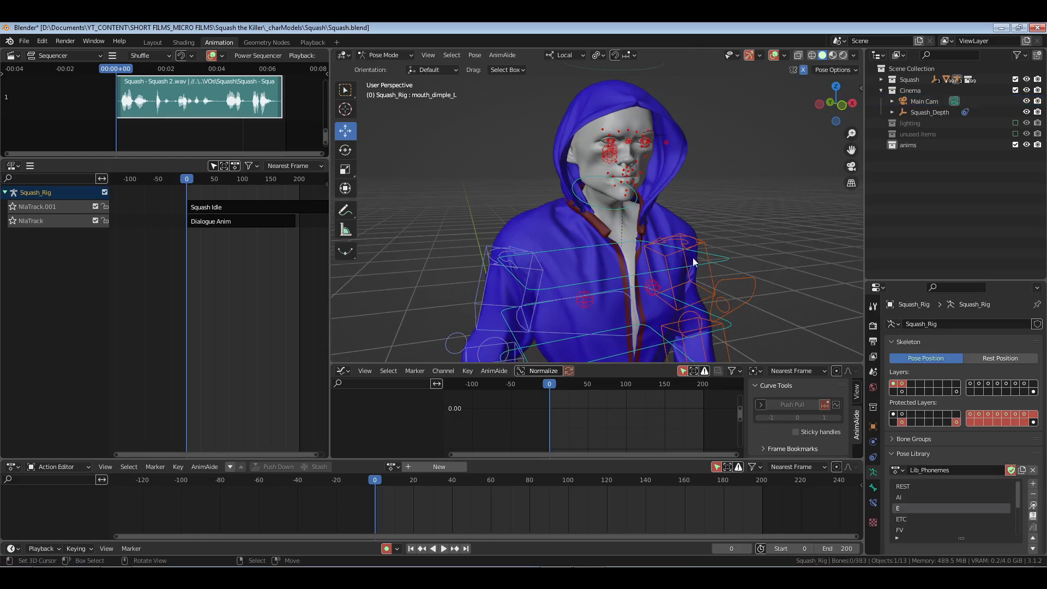
middle_drag(692, 257, 636, 266)
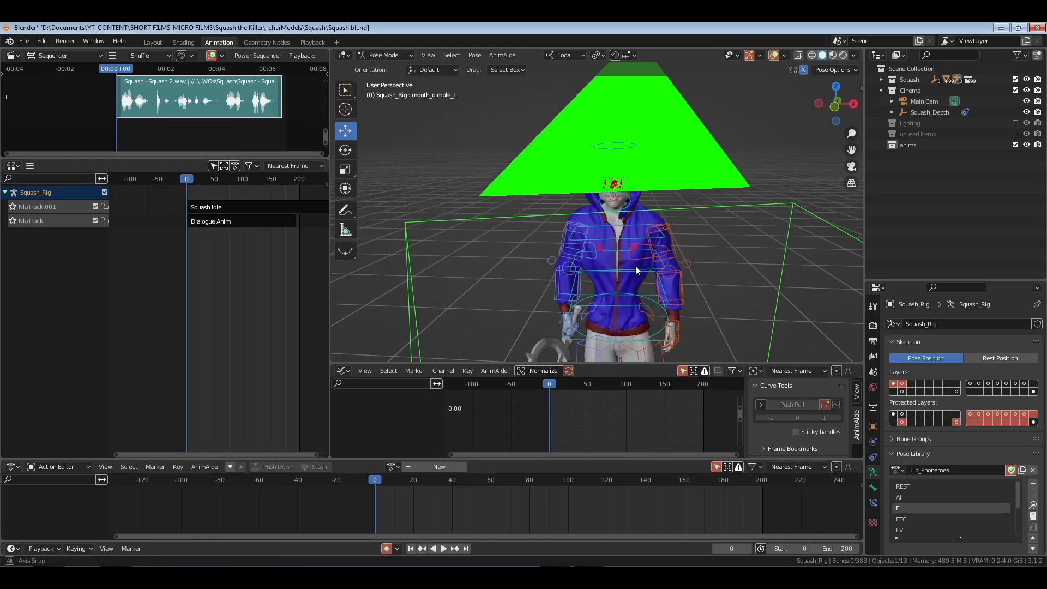
- Add an empty NLA track above the Squash Idle track, and save the file
click(80, 209)
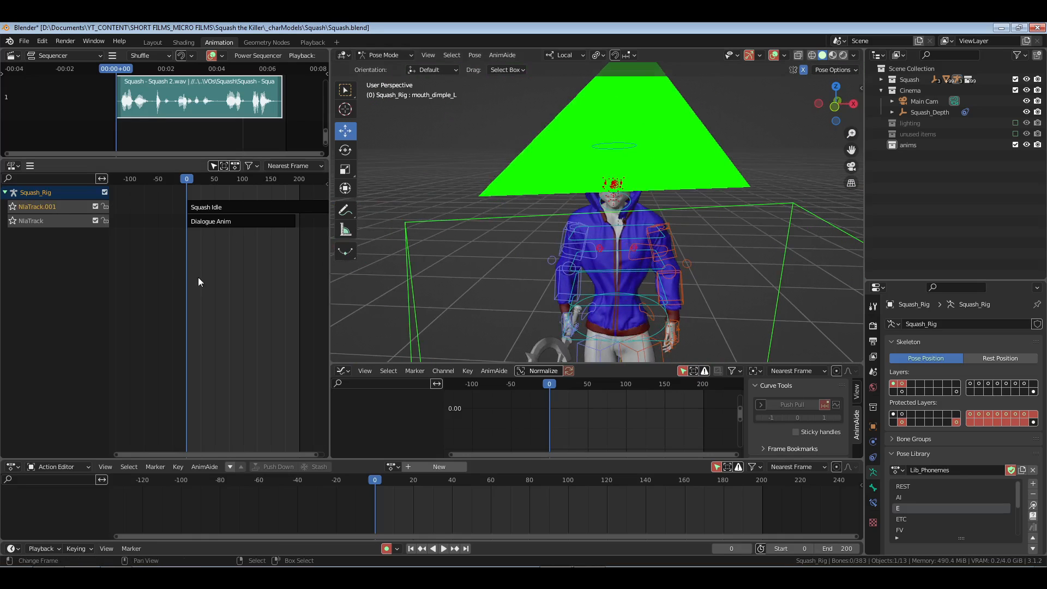
key(shift+a)
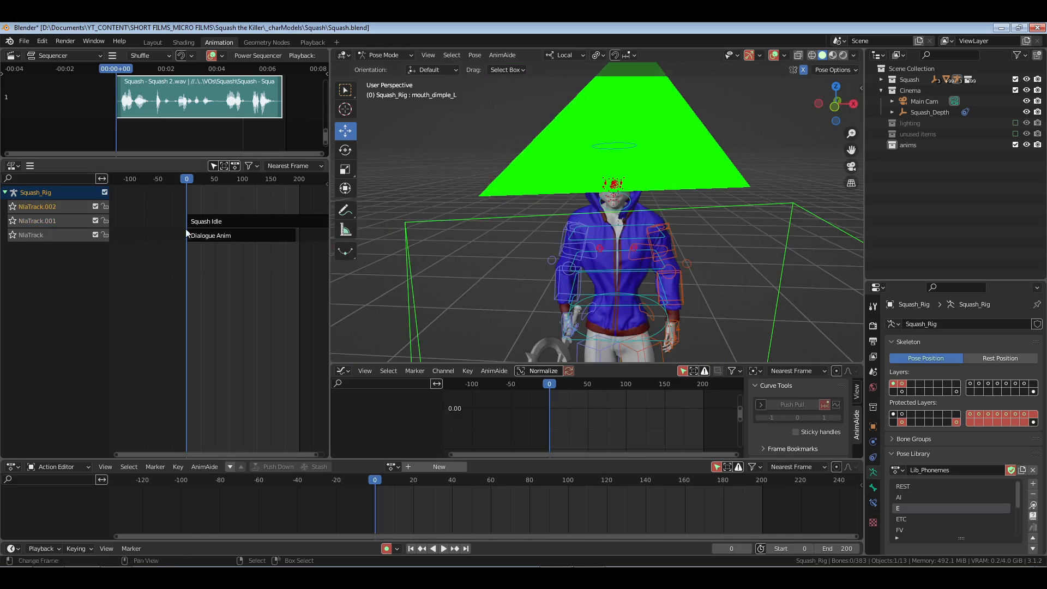
key(ctrl+s)
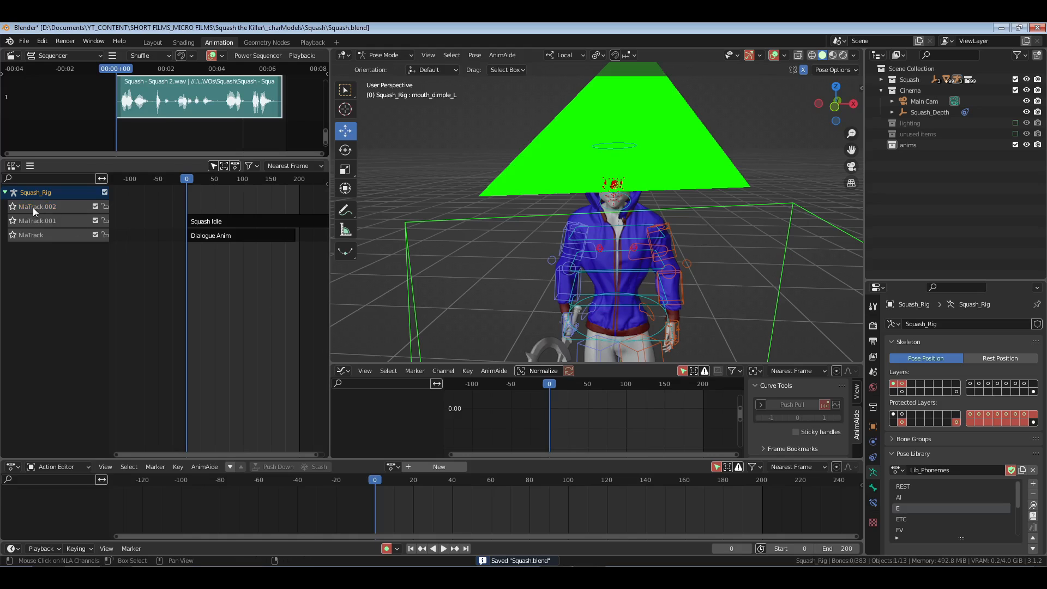
- Set the animation blending mode of Squash_Rig to Add with NlaTrack.002 active
key(n)
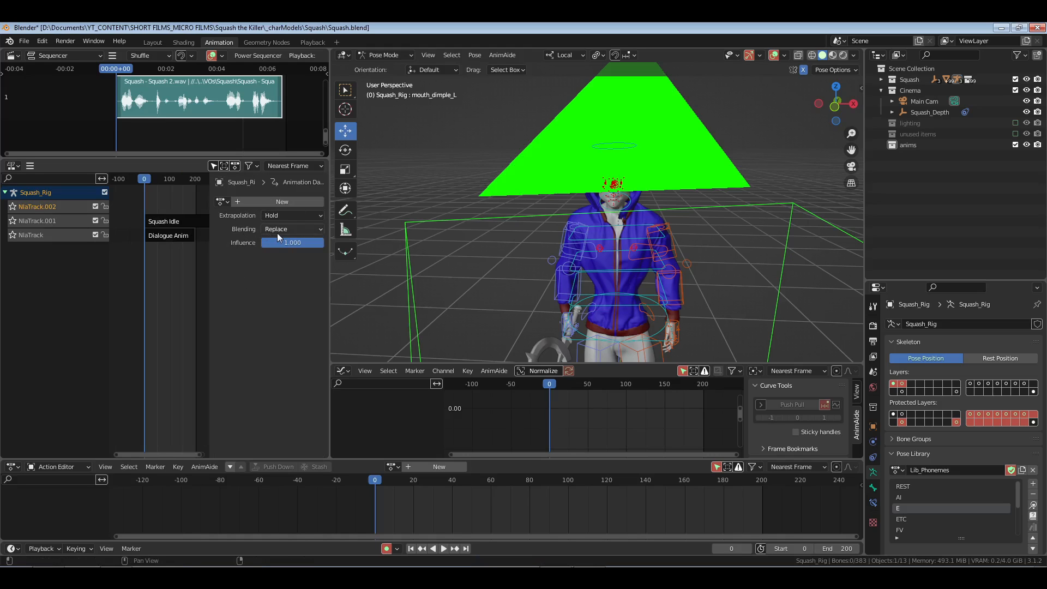
click(277, 231)
click(287, 270)
key(n)
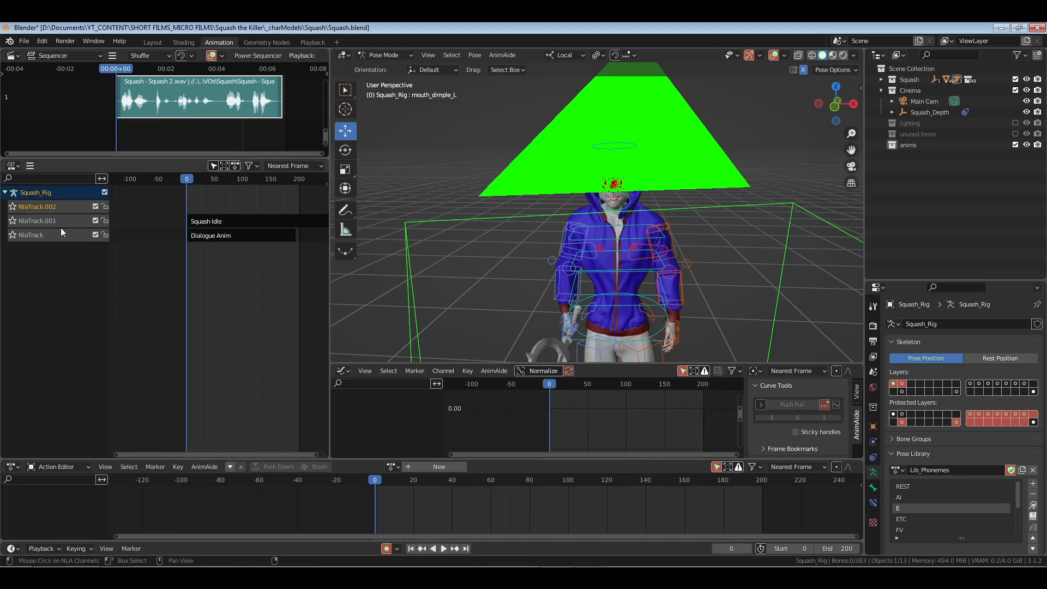
- Review the blending setting for NlaTrack.002 against the Squash Idle and Dialogue Anim strips below it
click(35, 217)
key(n)
key(n)
click(48, 206)
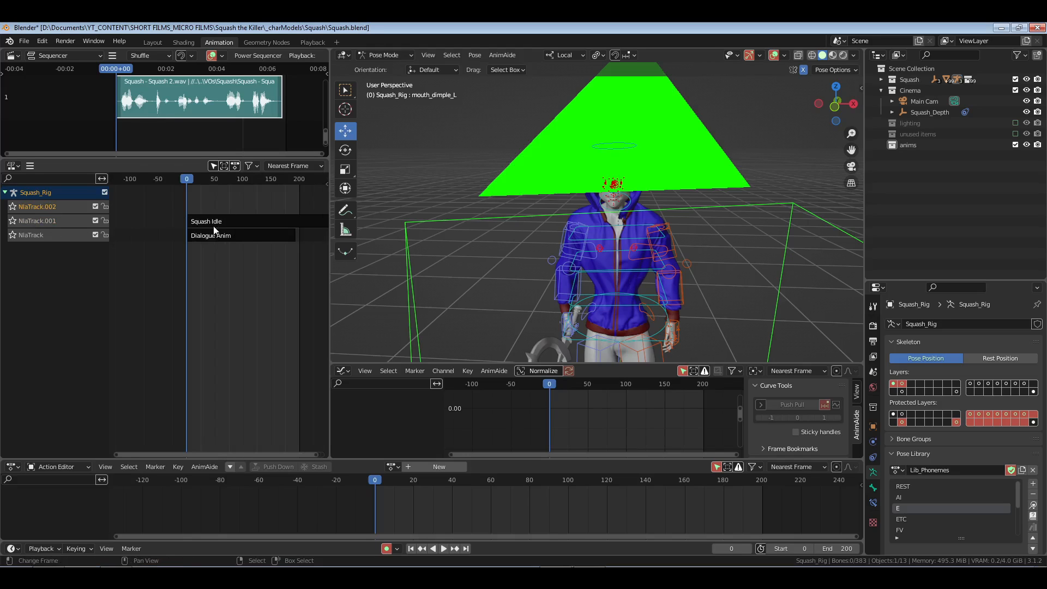
right_drag(224, 247, 257, 200)
right_click(232, 264)
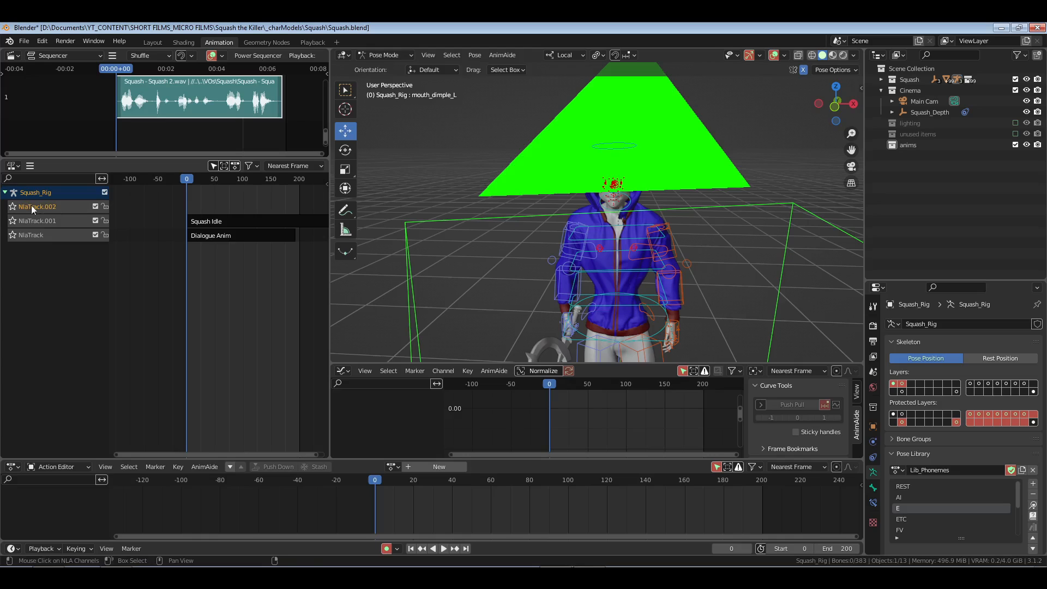
key(n)
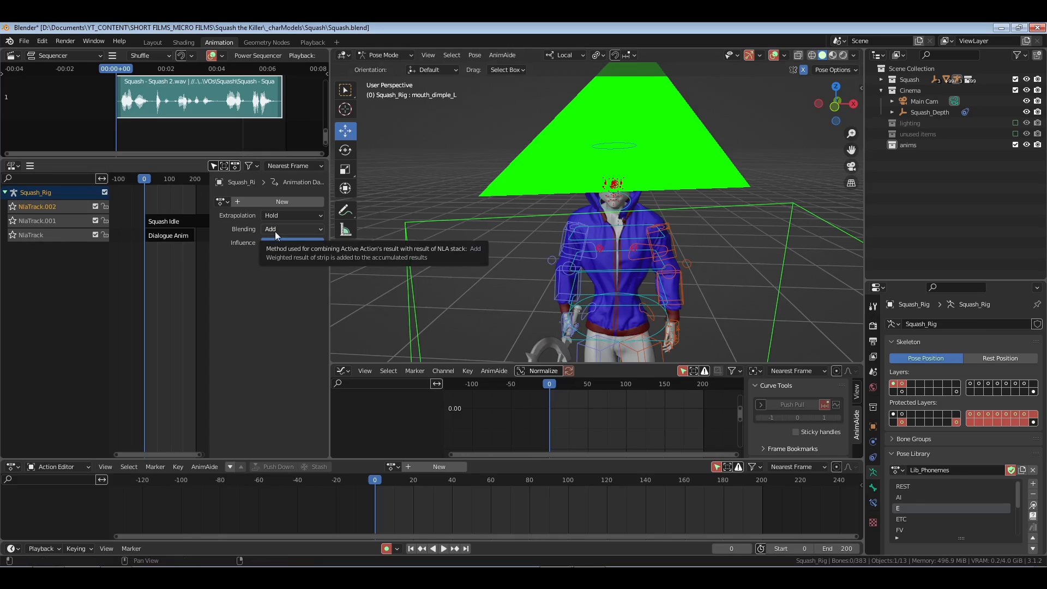
key(n)
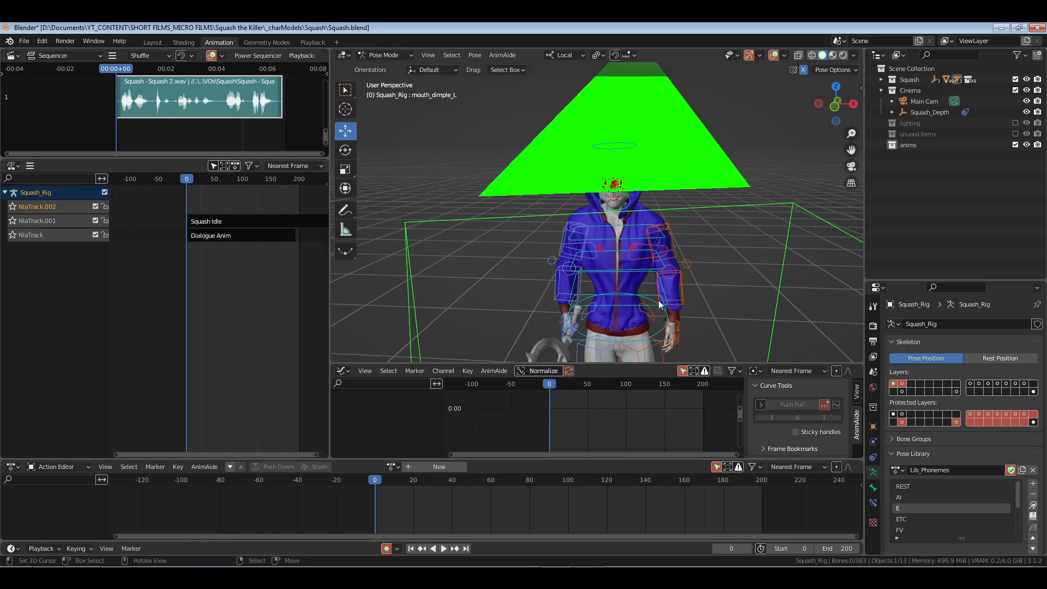
- Select the FK upper-arm and forearm controls on both of Squash's arms
shift+middle_drag(684, 312, 658, 251)
scroll(658, 251, up, 5)
middle_drag(733, 281, 721, 149)
scroll(663, 240, down, 2)
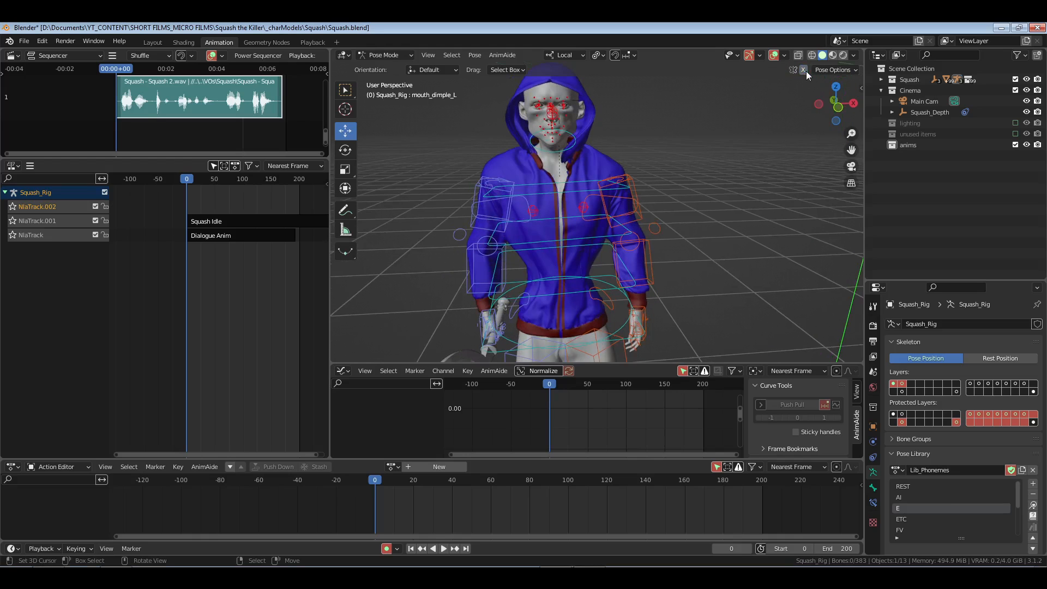
click(634, 185)
middle_drag(635, 185, 620, 207)
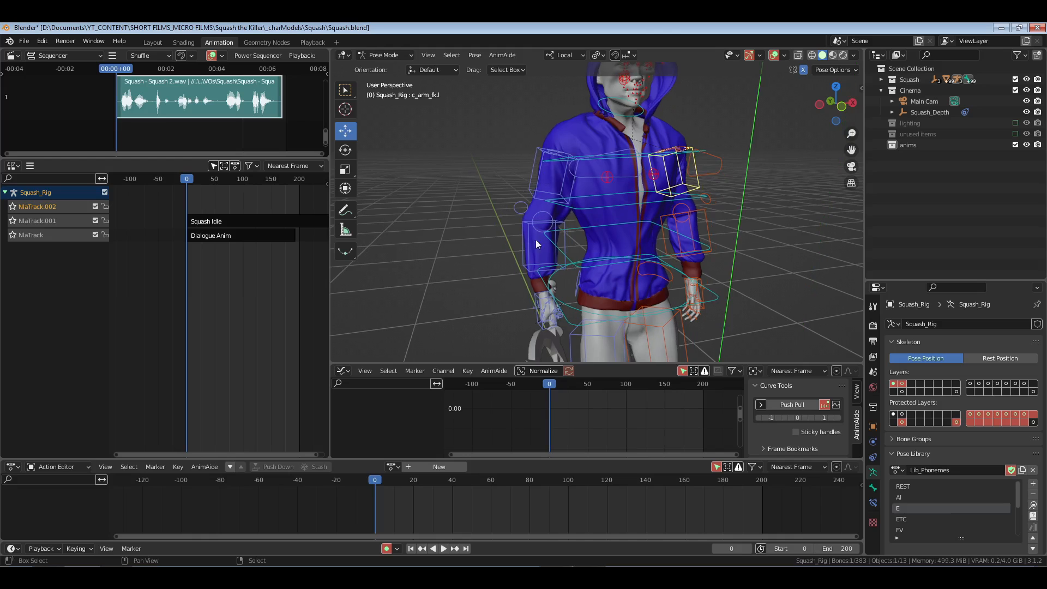
shift+click(538, 200)
shift+click(528, 254)
shift+click(710, 223)
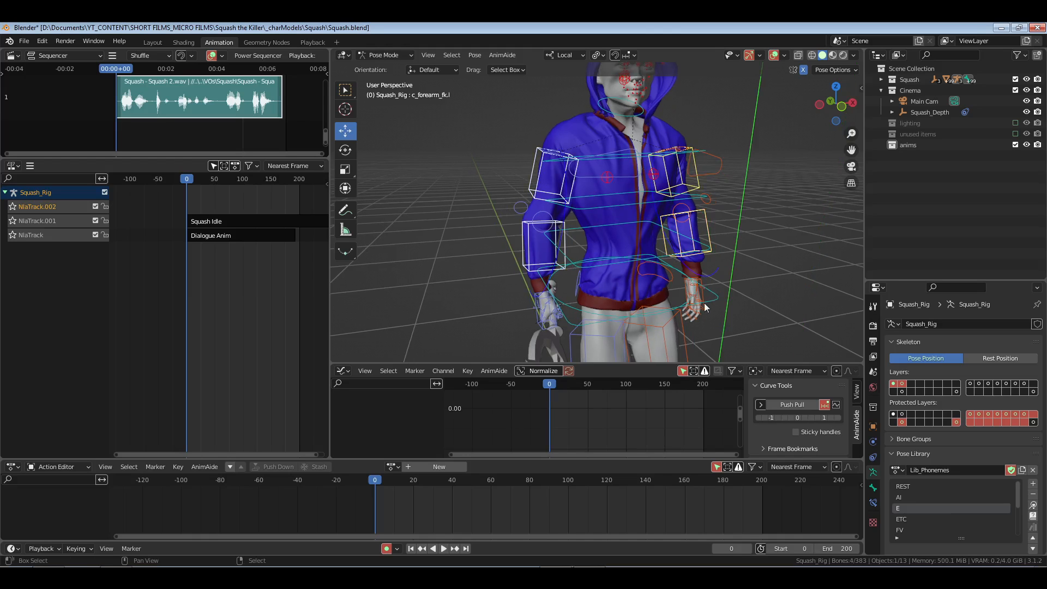
- Set the active keying set to Whole Character (Selected Bones Only) and keyframe the four arm controls at frame 0
middle_drag(704, 303, 731, 267)
scroll(692, 239, up, 3)
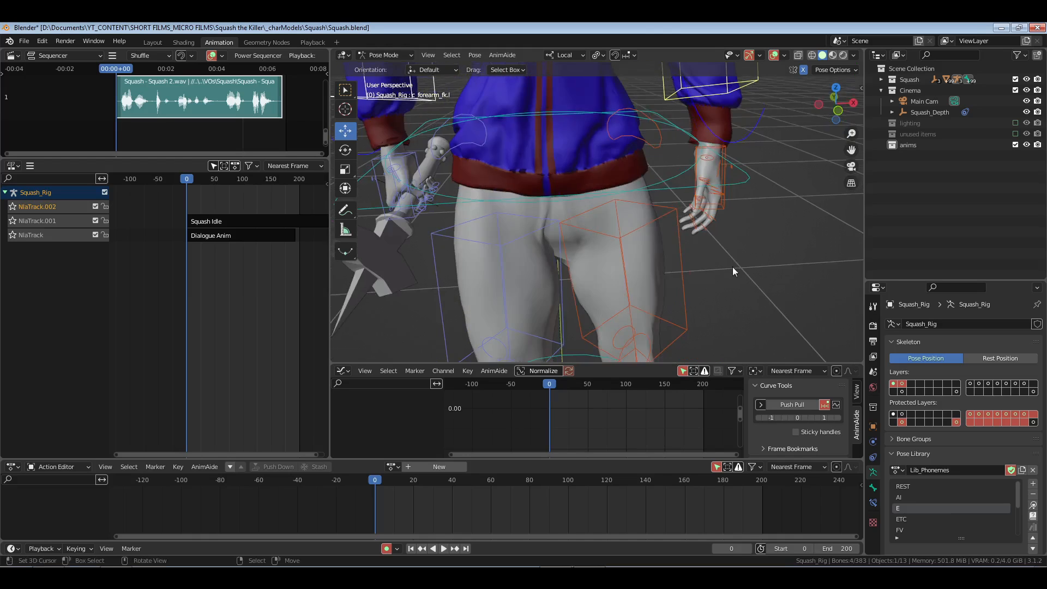
scroll(714, 146, down, 5)
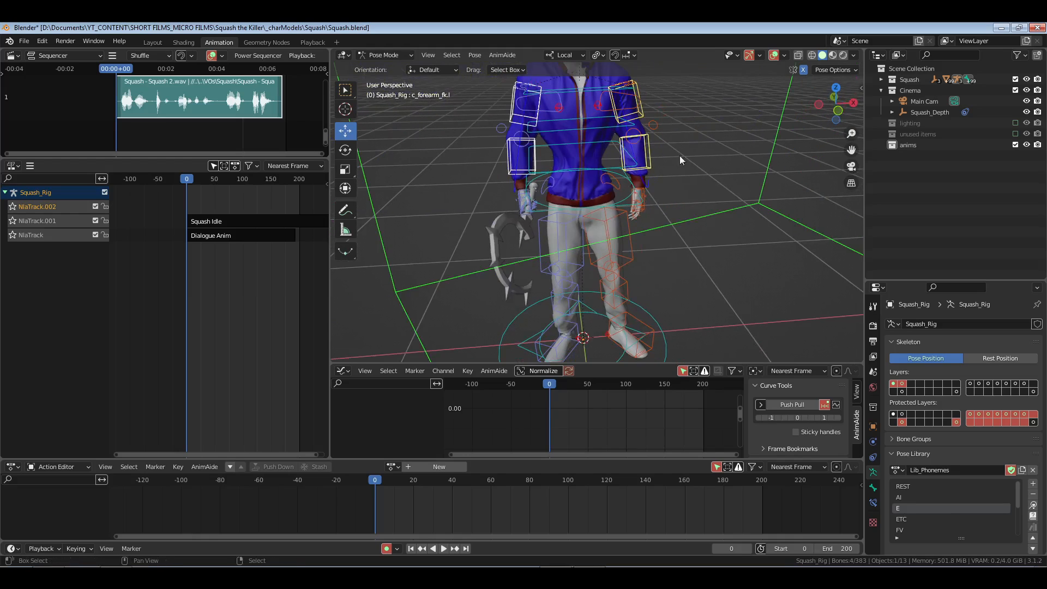
shift+middle_drag(680, 155, 698, 200)
mouse_move(698, 201)
middle_down()
mouse_move(651, 187)
mouse_move(684, 202)
middle_up()
scroll(694, 207, down, 3)
scroll(672, 198, up, 3)
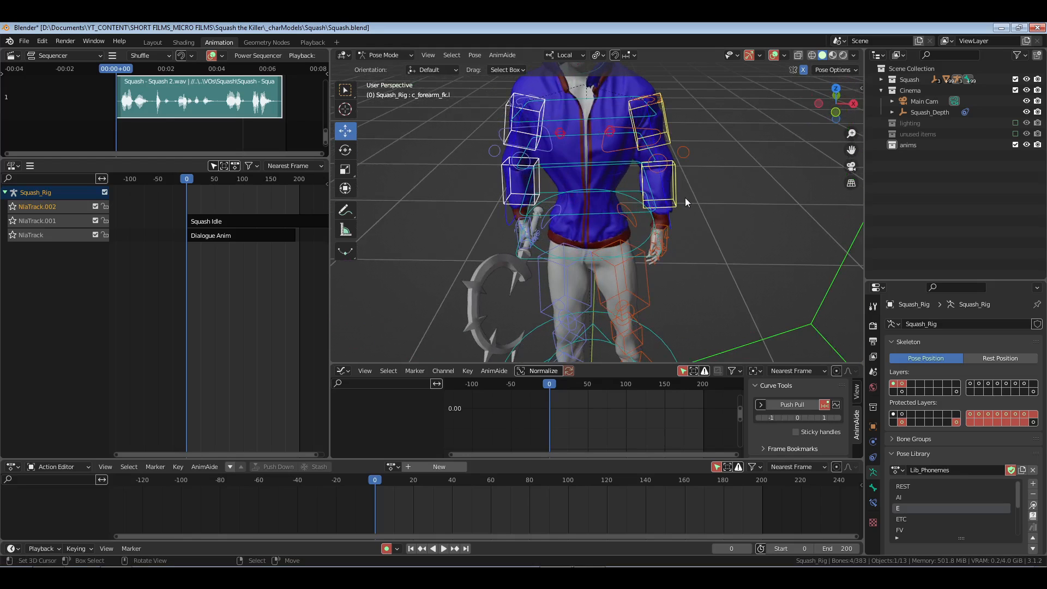
click(74, 547)
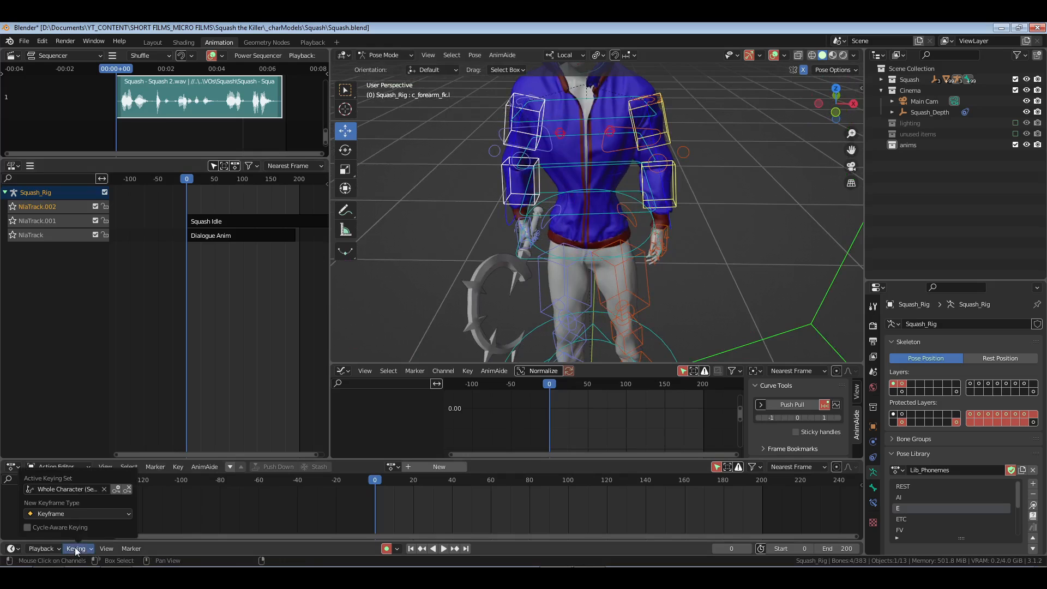
click(70, 489)
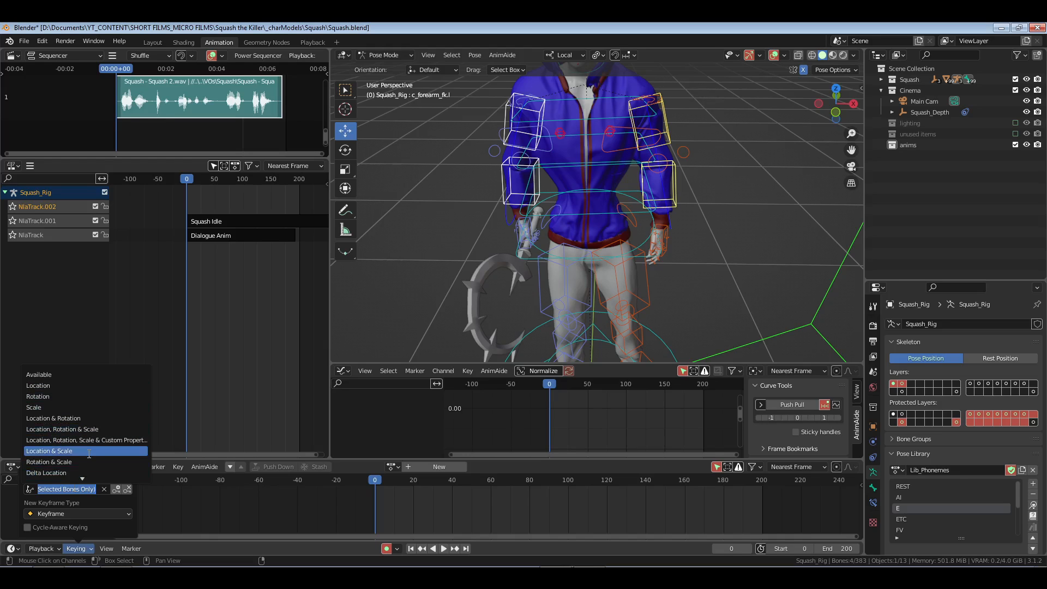
text(whole)
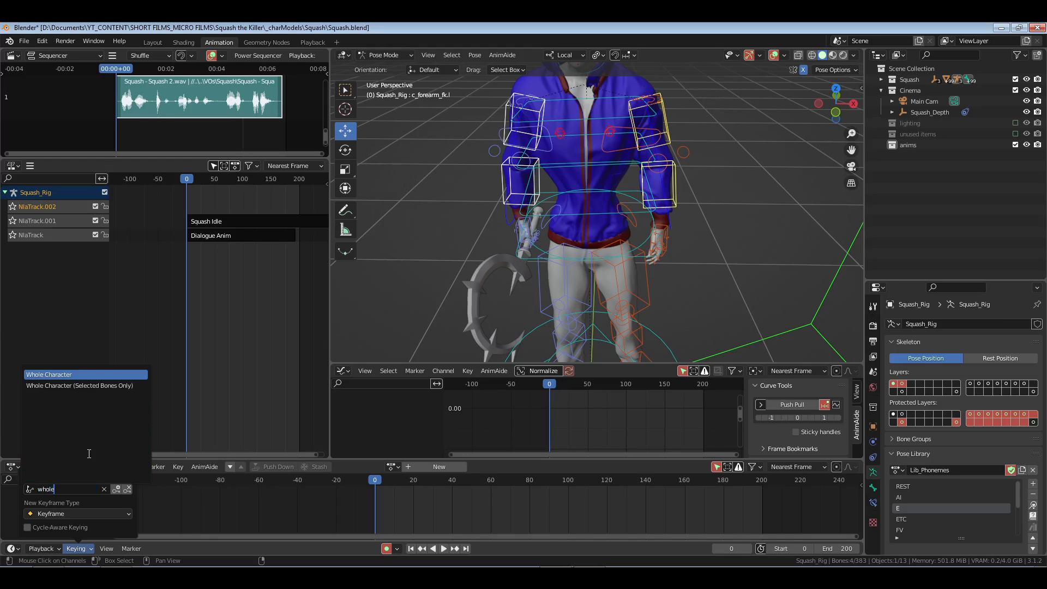
click(79, 386)
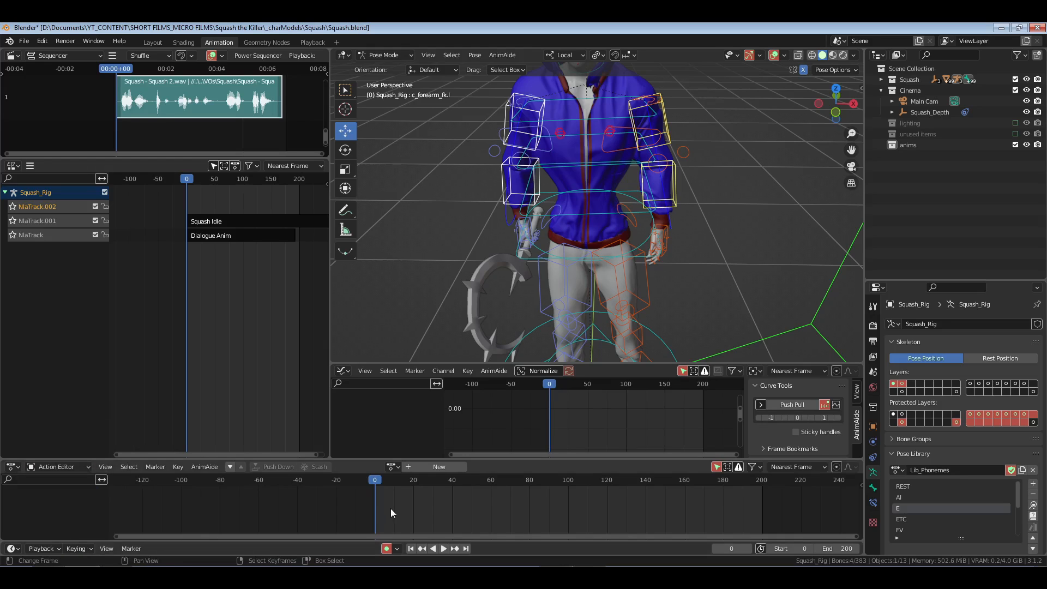
key(i)
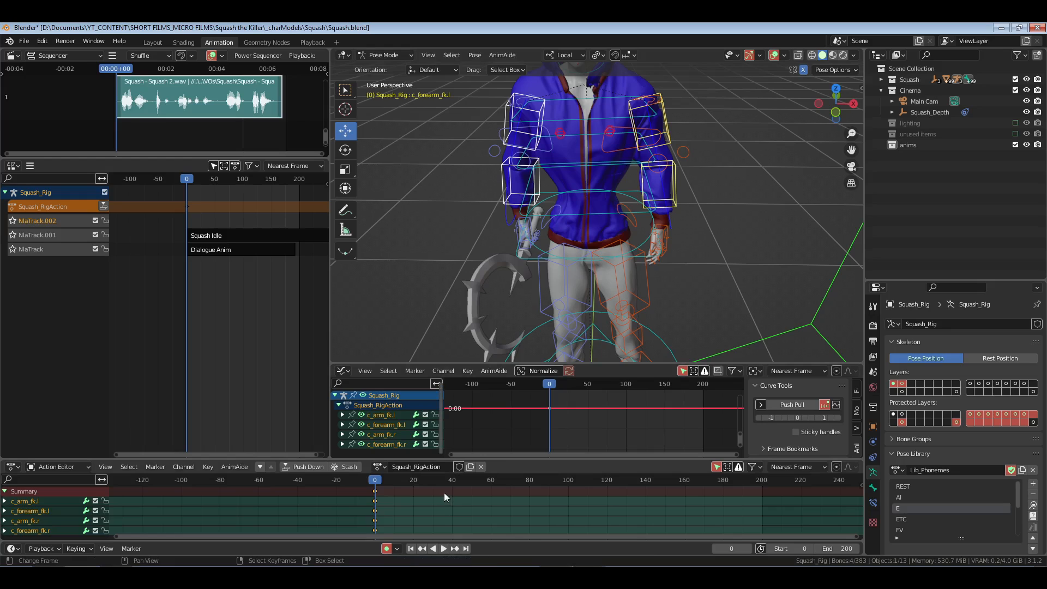
- Play and scrub the dialogue against its waveform to locate the start of the phrase after frame 121
key(space)
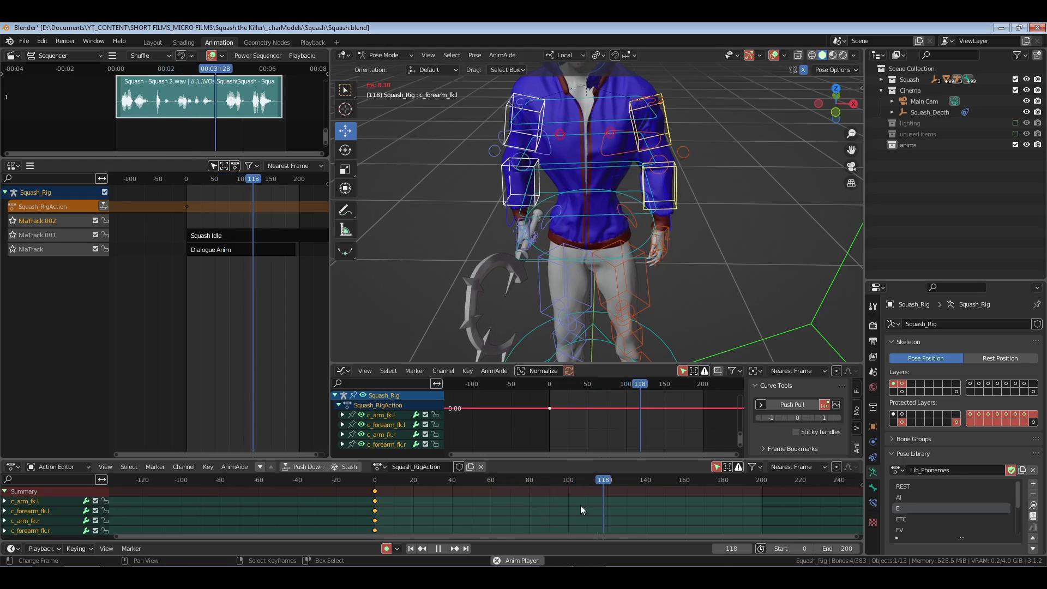
key(space)
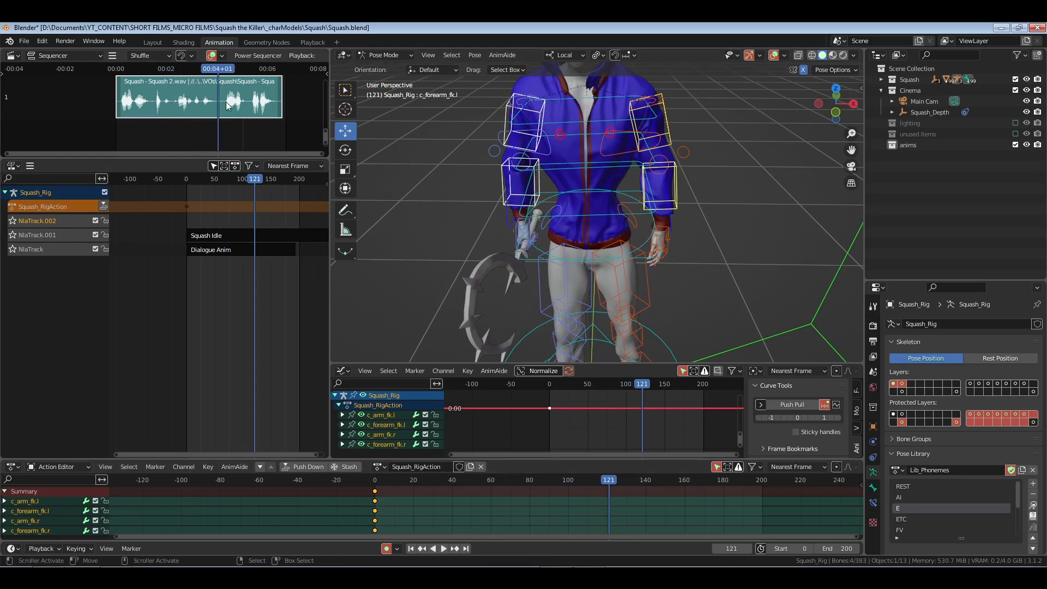
scroll(226, 97, up, 12)
scroll(225, 97, down, 5)
scroll(226, 97, up, 6)
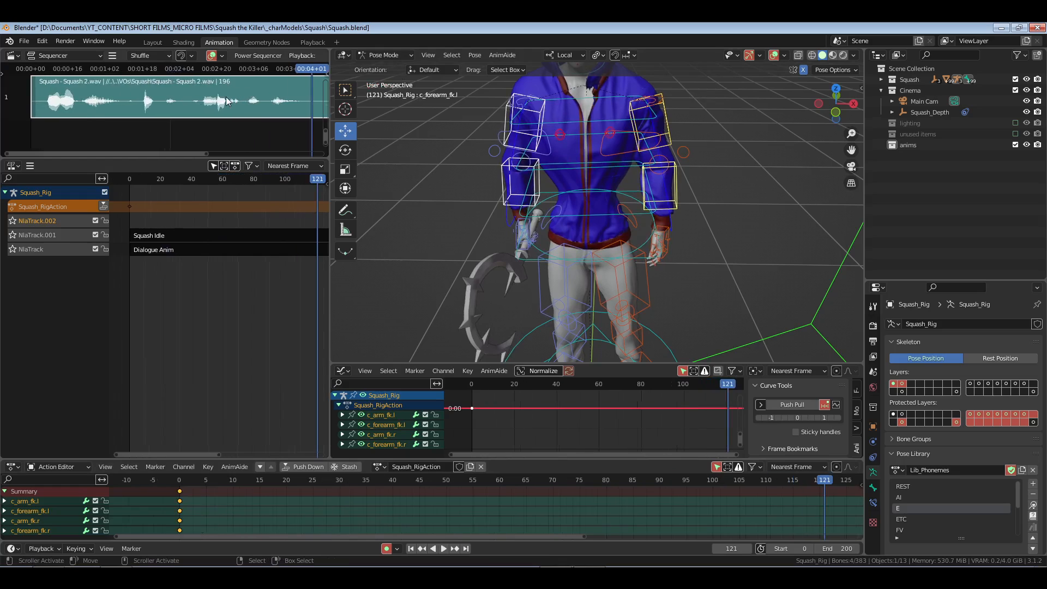
middle_drag(265, 98, 153, 106)
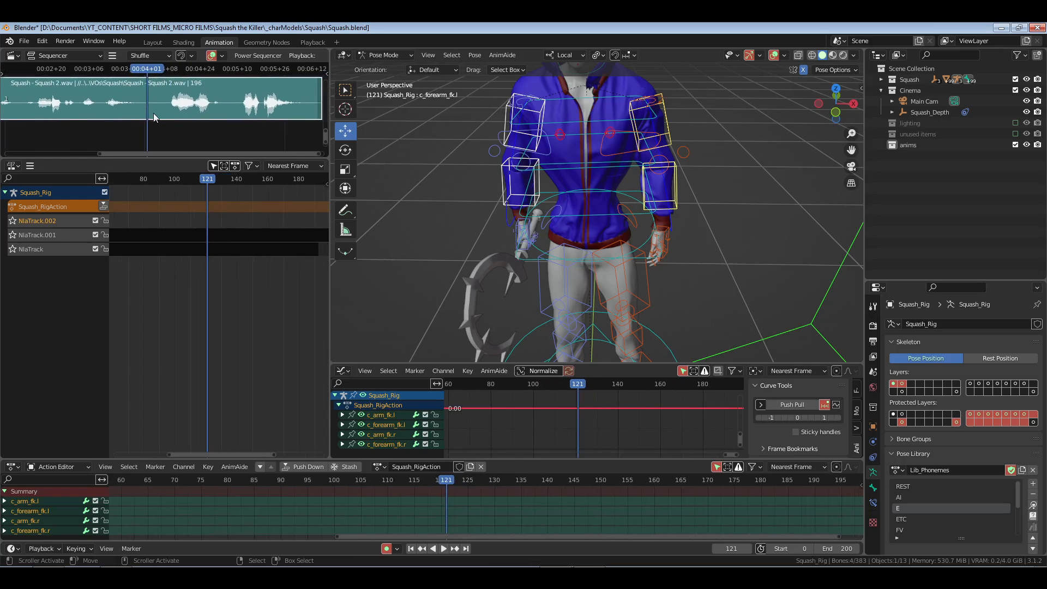
key(space)
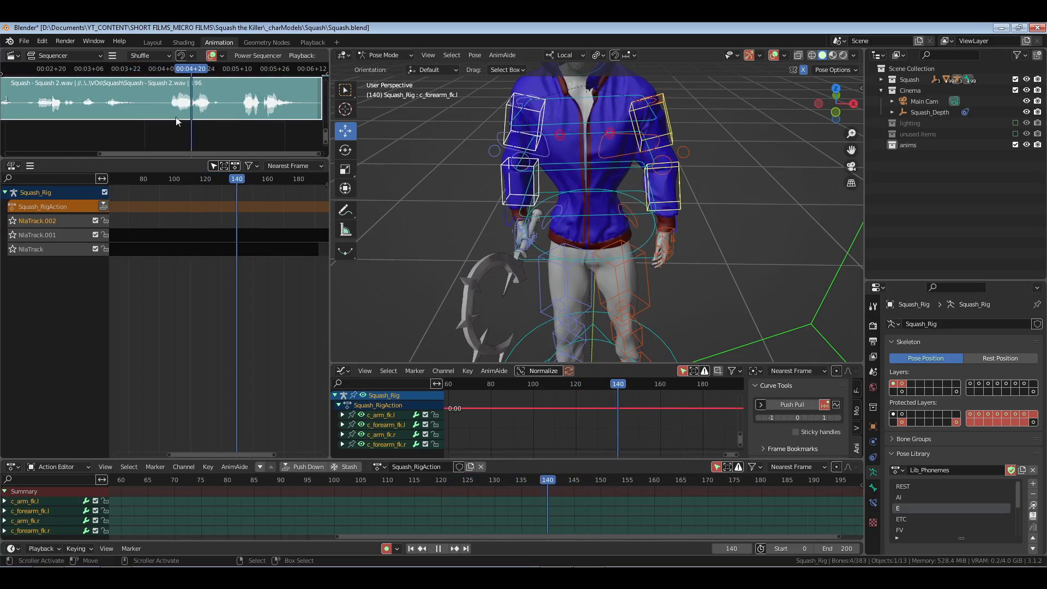
drag(218, 113, 171, 110)
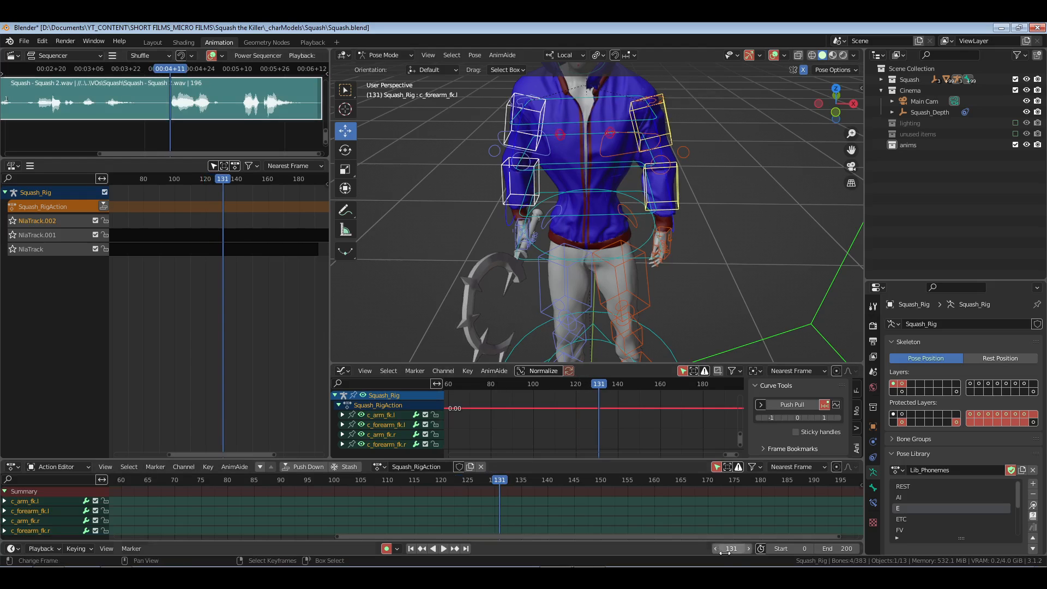
- Go to frame 115 and insert a keyframe for the selected arm controls
click(734, 548)
click(734, 549)
key(BackSpace)
key(BackSpace)
key(BackSpace)
text(115)
key(Return)
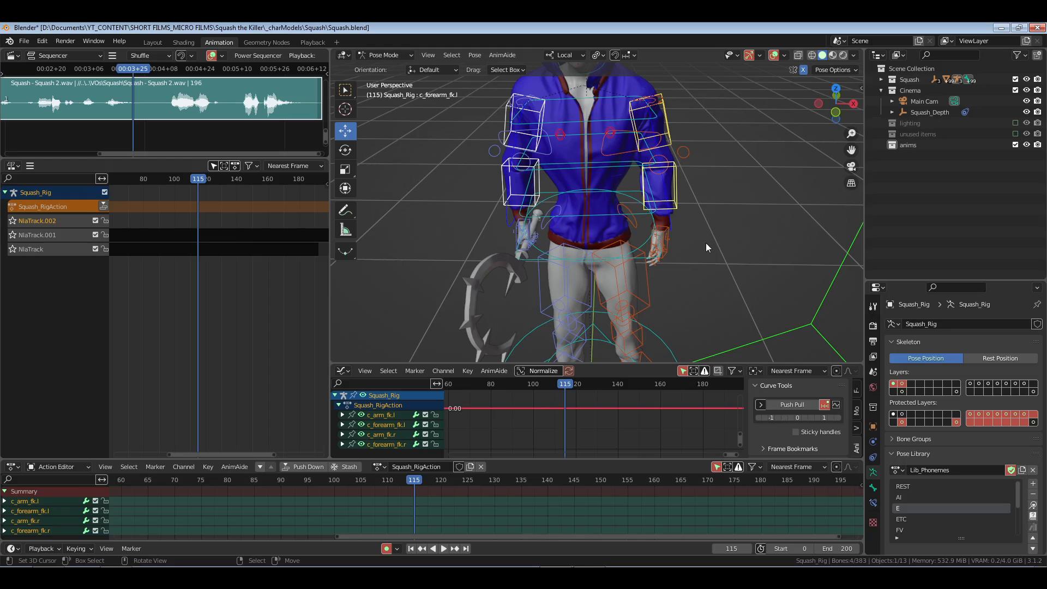
key(i)
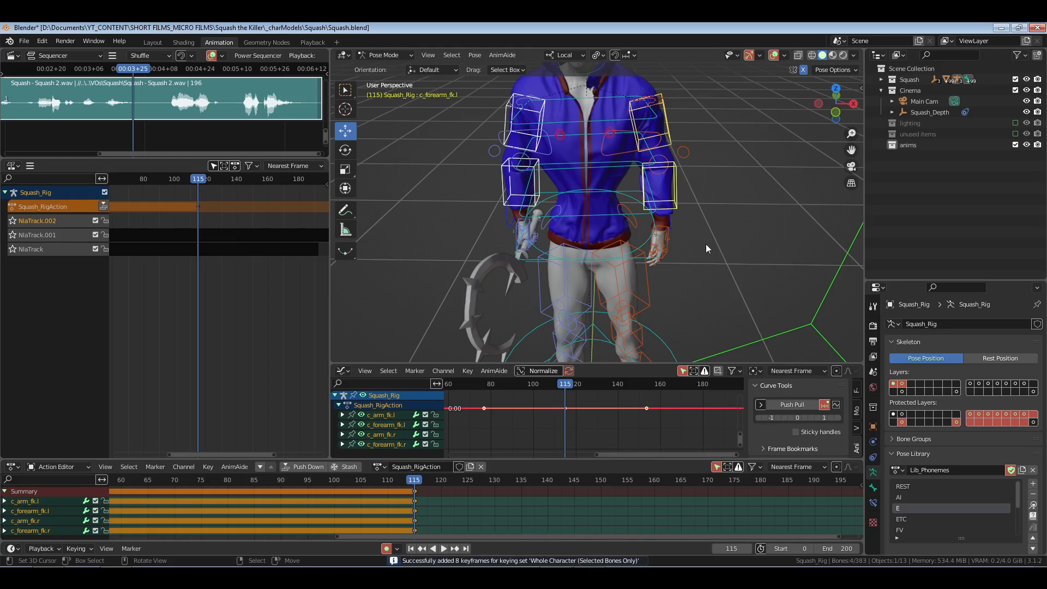
- Advance the current frame by 16 to frame 131
ctrl+middle_drag(416, 511, 374, 502)
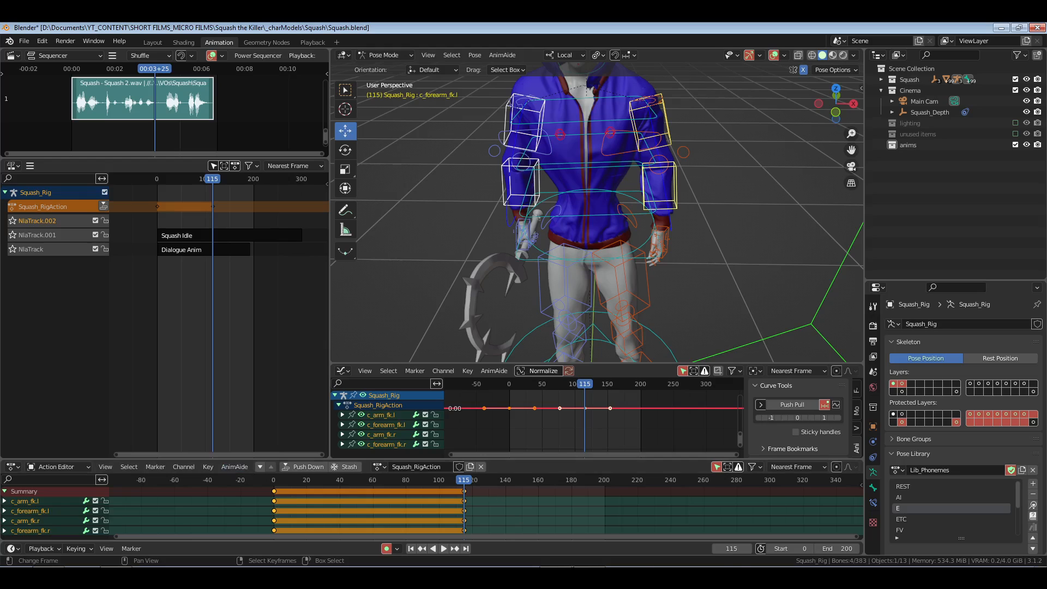
click(728, 549)
key(End)
text(+16)
key(Return)
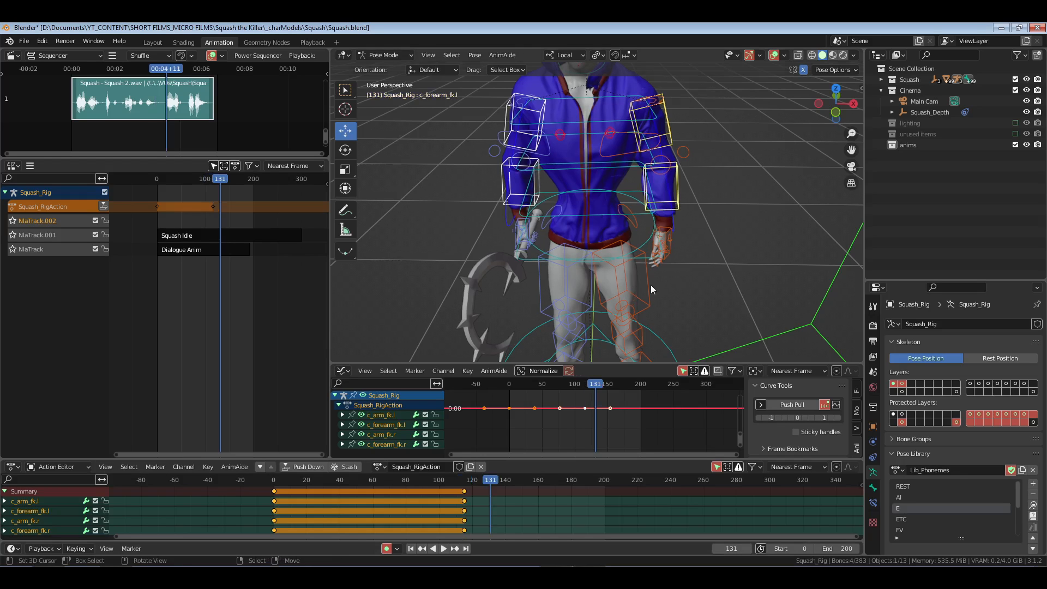
- Select the left upper-arm control c_arm_fk.l and activate the Rotate tool with Individual Origins as the pivot point
middle_drag(649, 285, 635, 185)
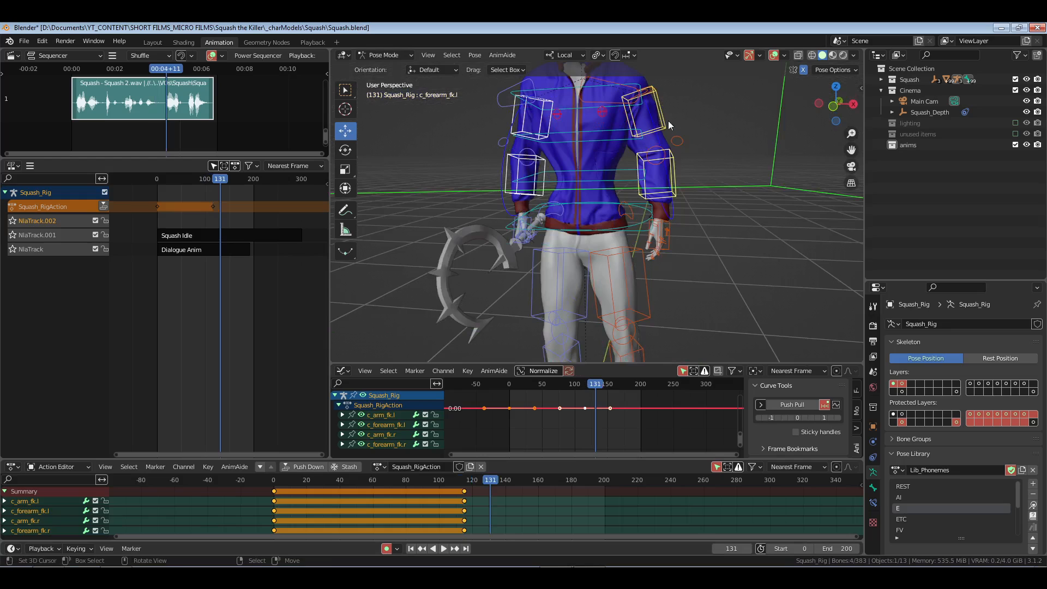
click(656, 135)
middle_drag(656, 135, 492, 167)
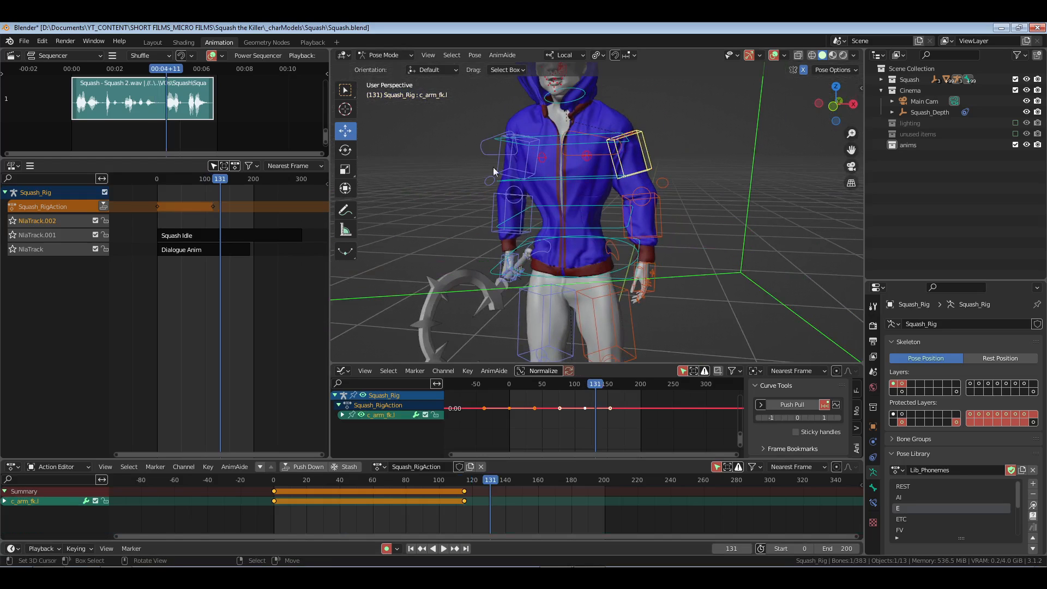
click(354, 147)
click(558, 58)
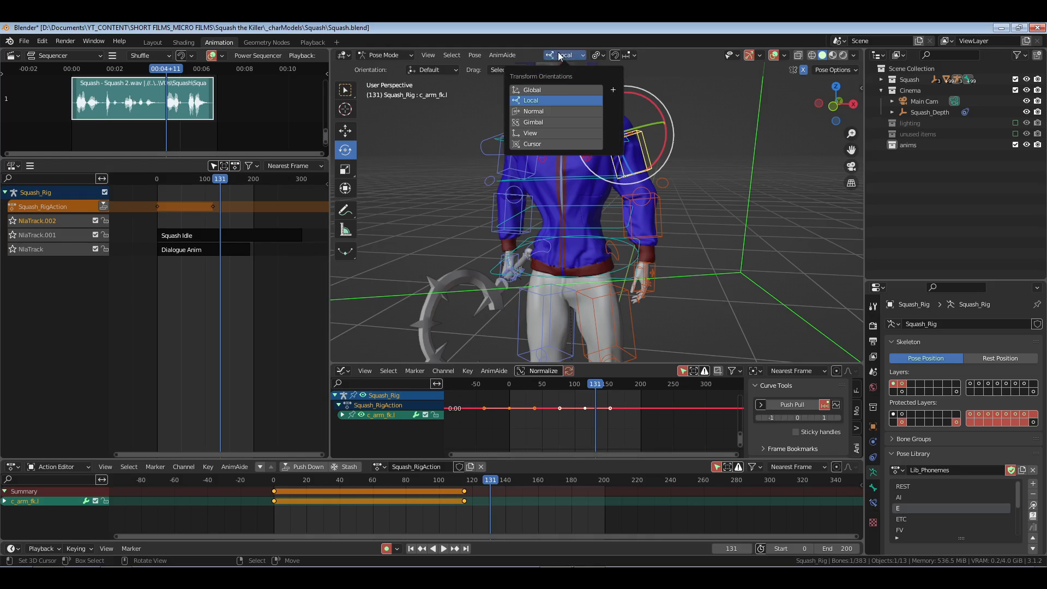
click(597, 55)
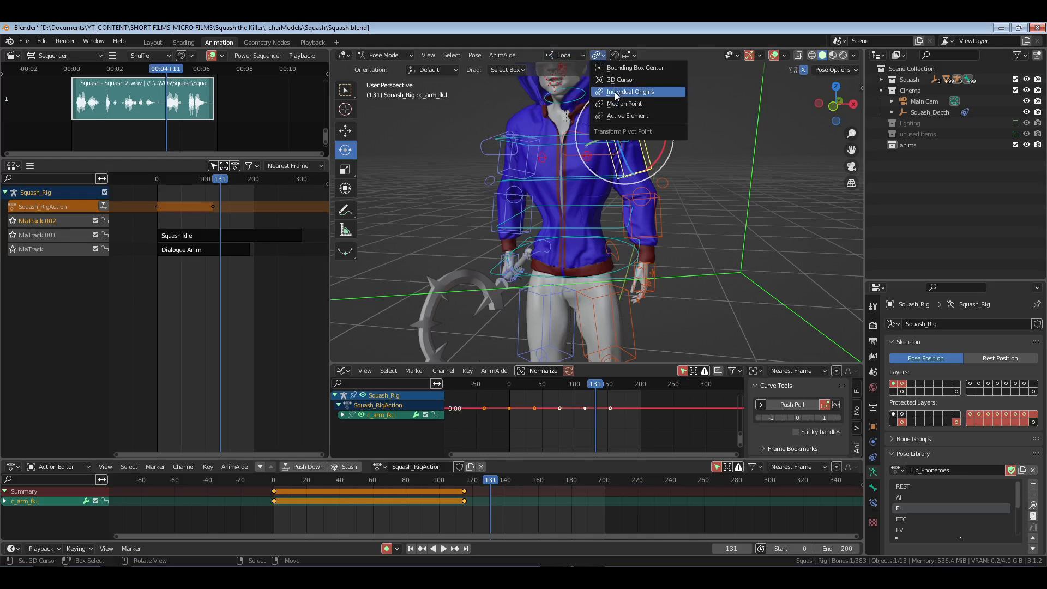
click(615, 92)
- View Squash from the front and hide Main Cam in the viewport
middle_drag(560, 301, 589, 288)
middle_drag(629, 243, 616, 249)
key(KP_1)
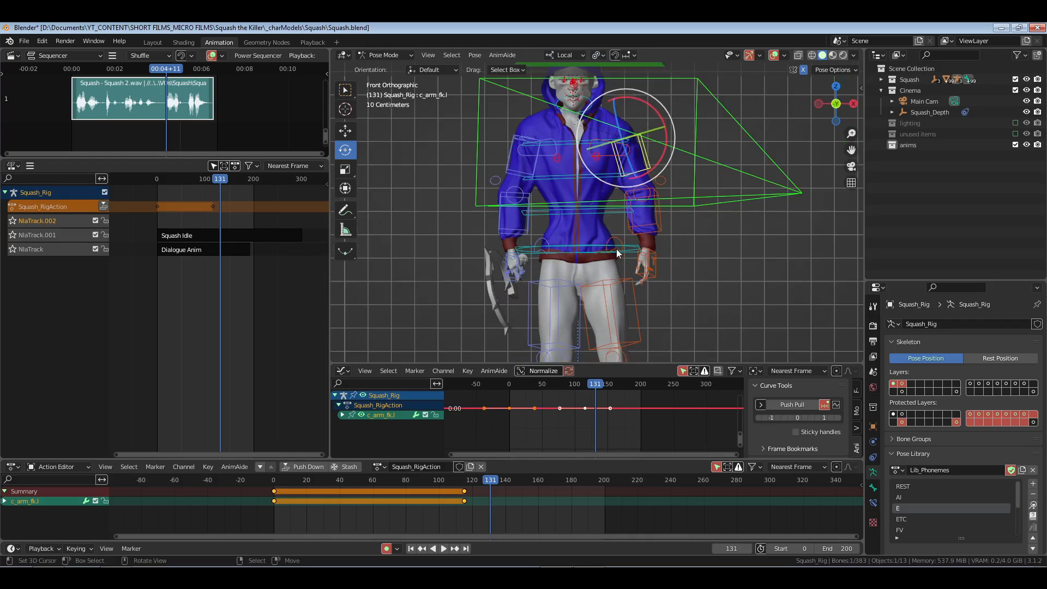
click(1026, 102)
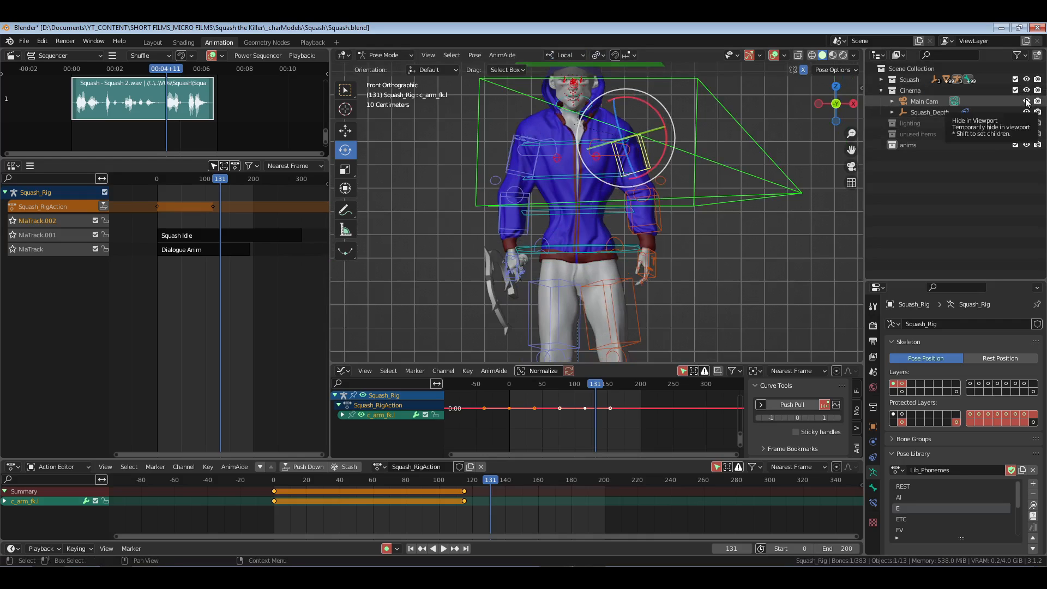
- Rotate the left upper-arm control c_arm_fk.l about -58° around its local Y axis at frame 131
middle_drag(650, 133, 660, 180)
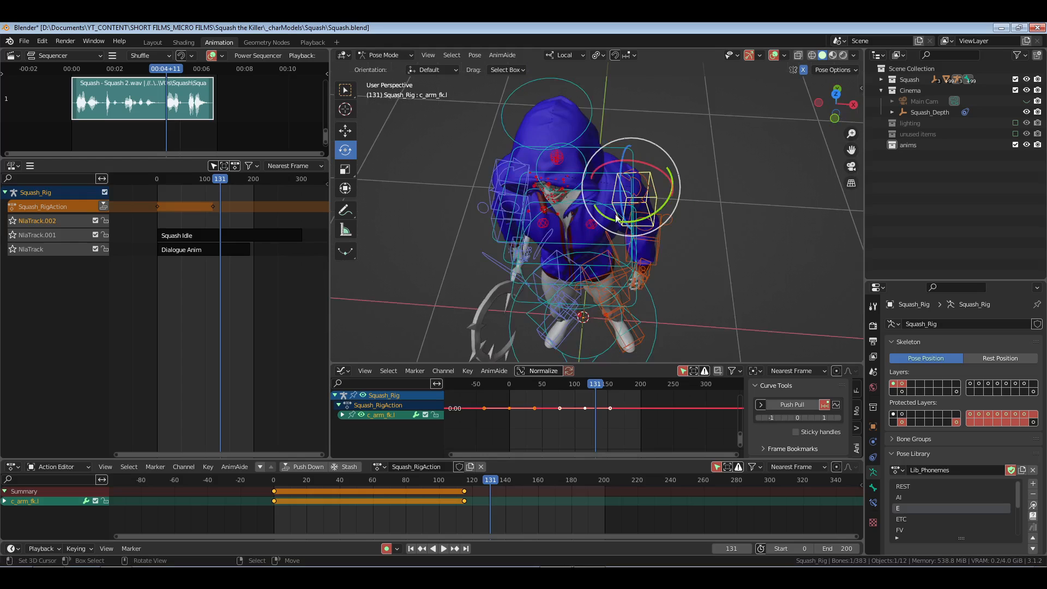
key(r)
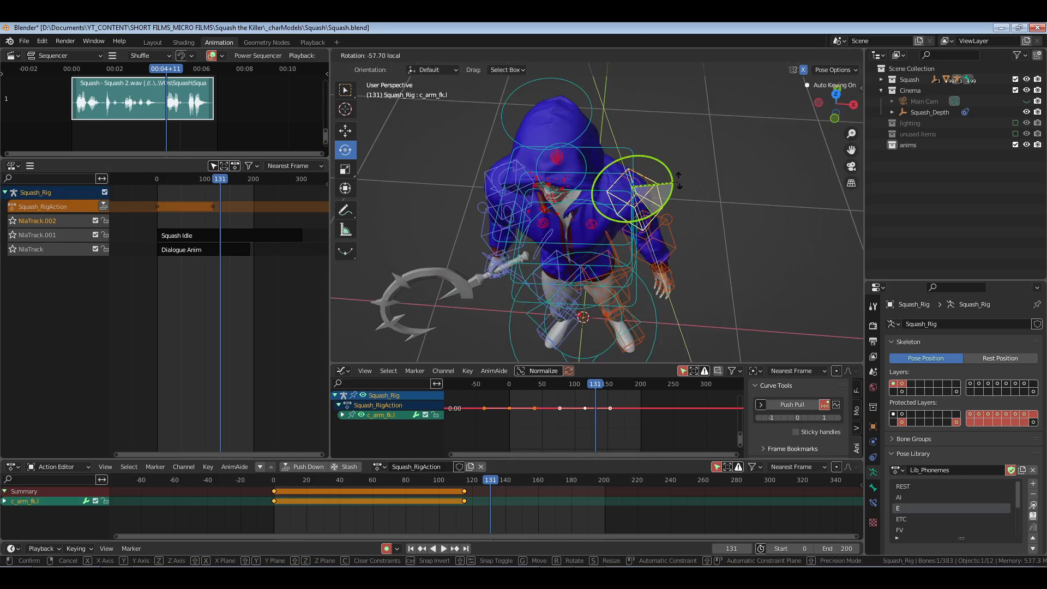
click(666, 235)
- Select the left forearm control c_forearm_fk.l and bend it about -39° around its local Z axis
right_click(676, 247)
middle_drag(675, 246, 551, 168)
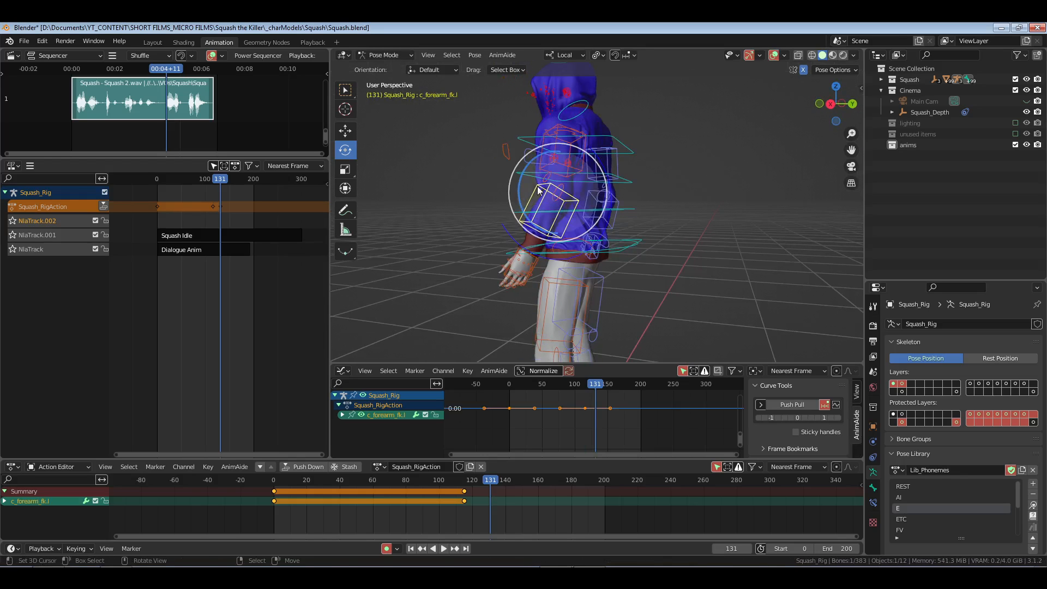
drag(539, 155, 562, 162)
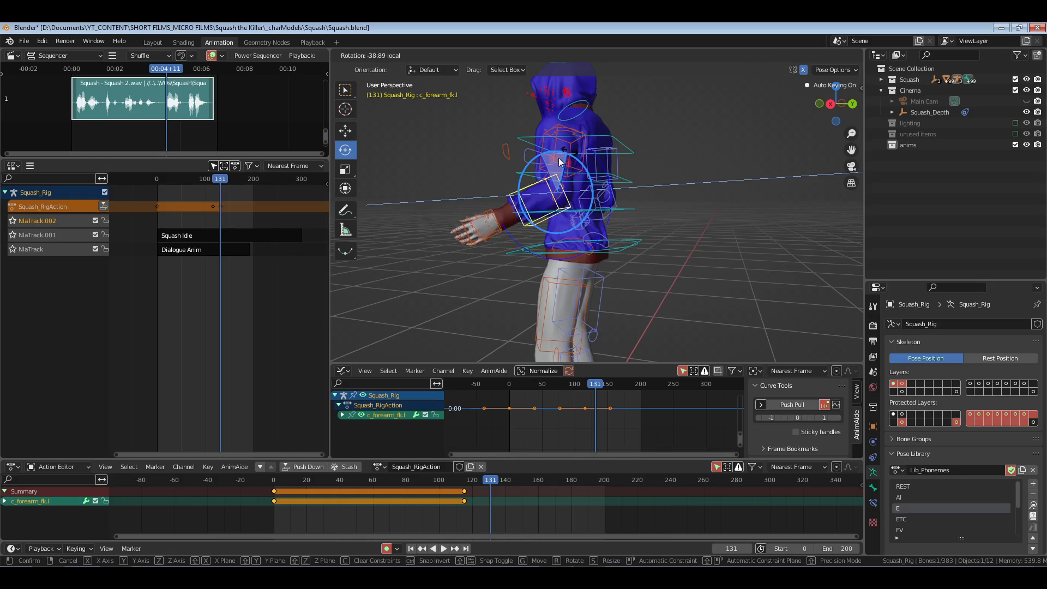
- Reselect c_arm_fk.l and swing the arms outward, finishing with a trackball rotation in the front view
middle_drag(562, 163, 653, 188)
right_click(617, 159)
drag(653, 189, 645, 200)
drag(597, 258, 591, 245)
key(KP_1)
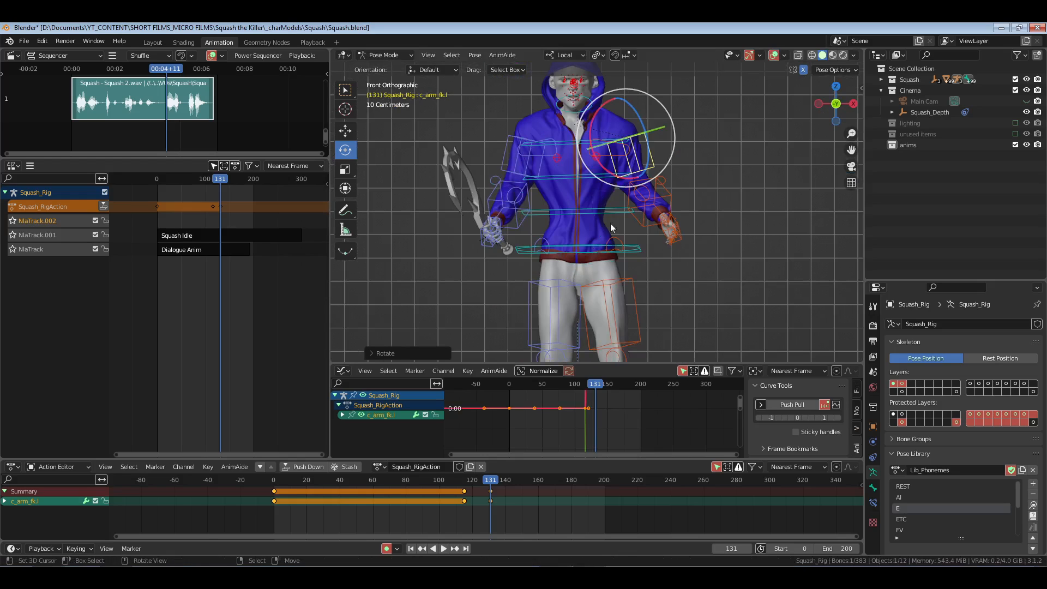
key(r)
key(r)
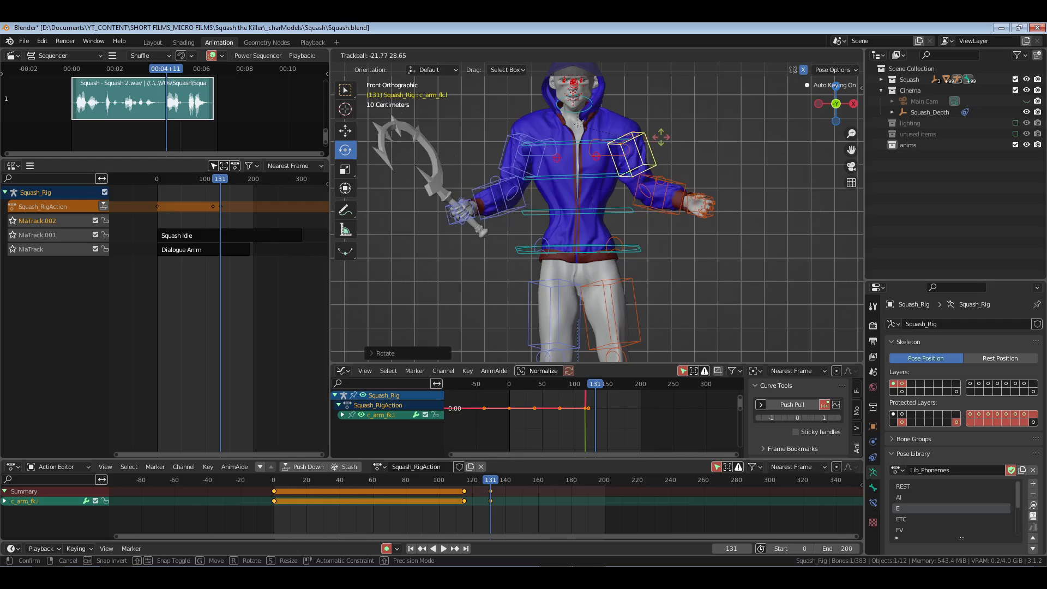
click(661, 137)
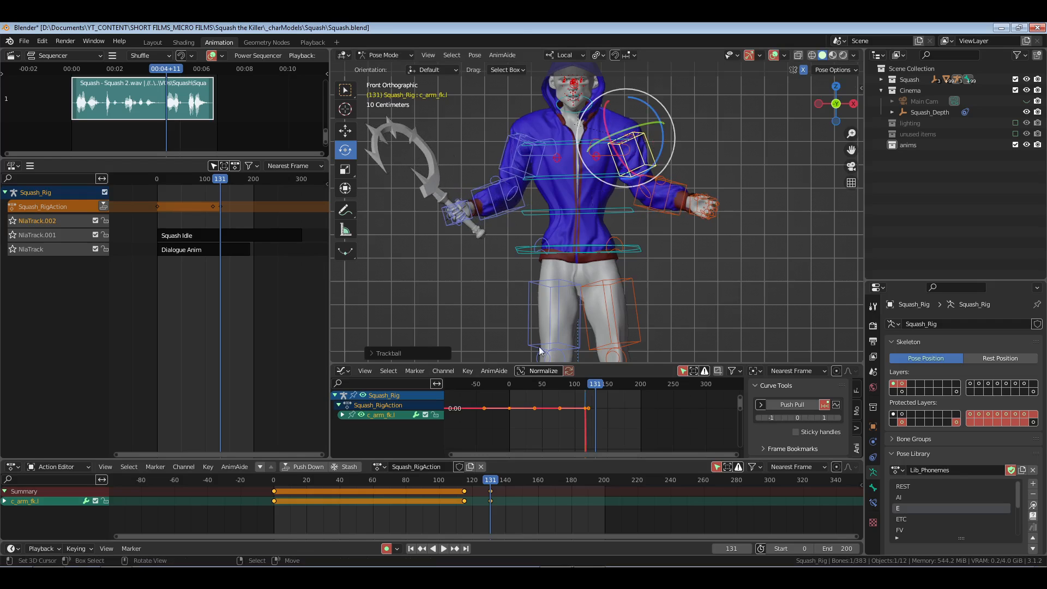
- Go back to frame 115 and insert a keyframe for both shoulder controls, c_shoulder.l and c_shoulder.r
click(464, 511)
middle_drag(589, 164, 601, 198)
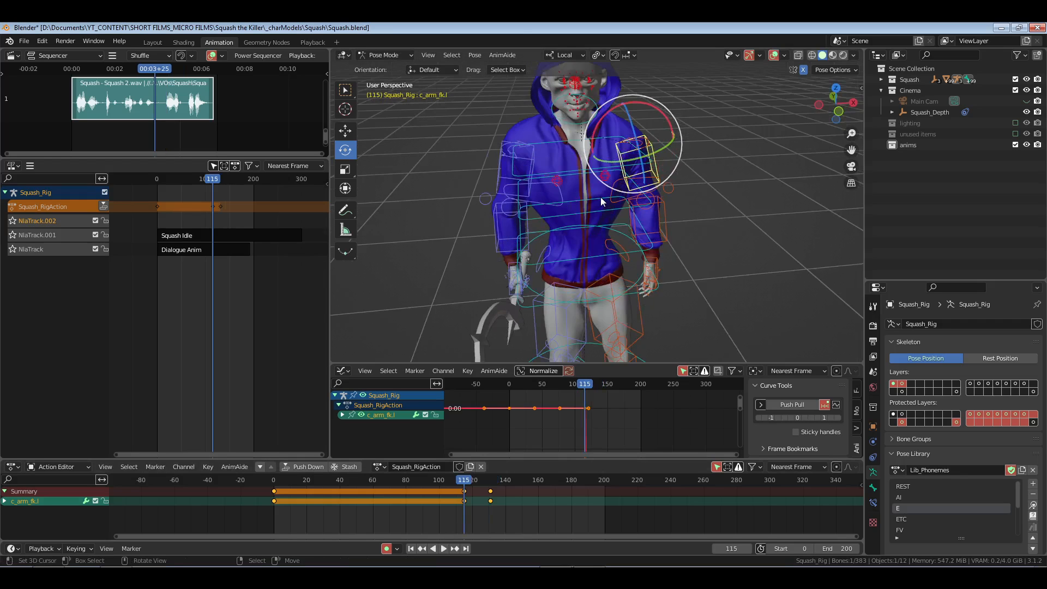
scroll(624, 183, up, 2)
click(513, 184)
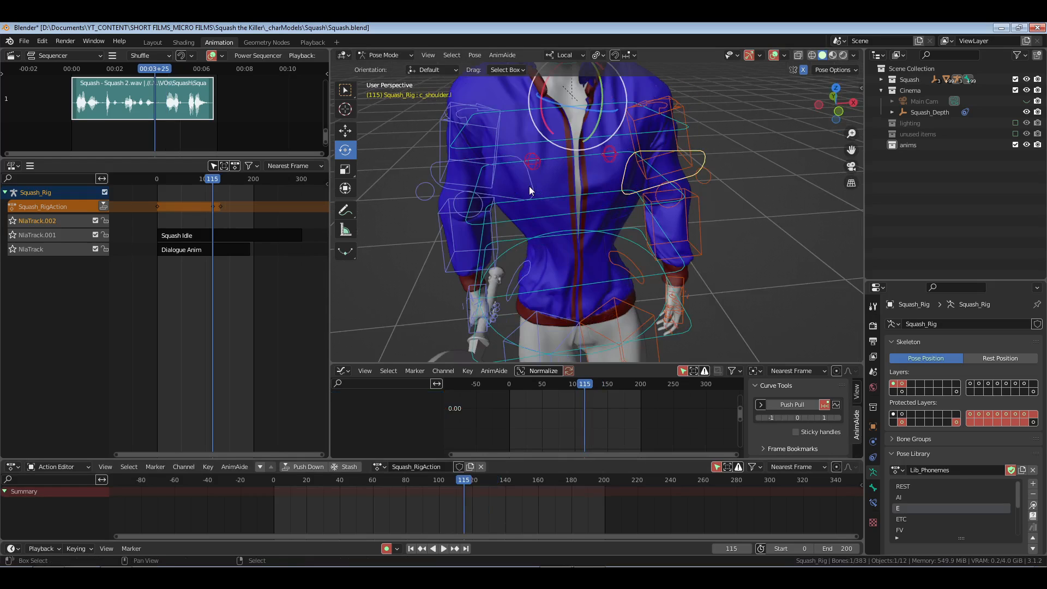
key(i)
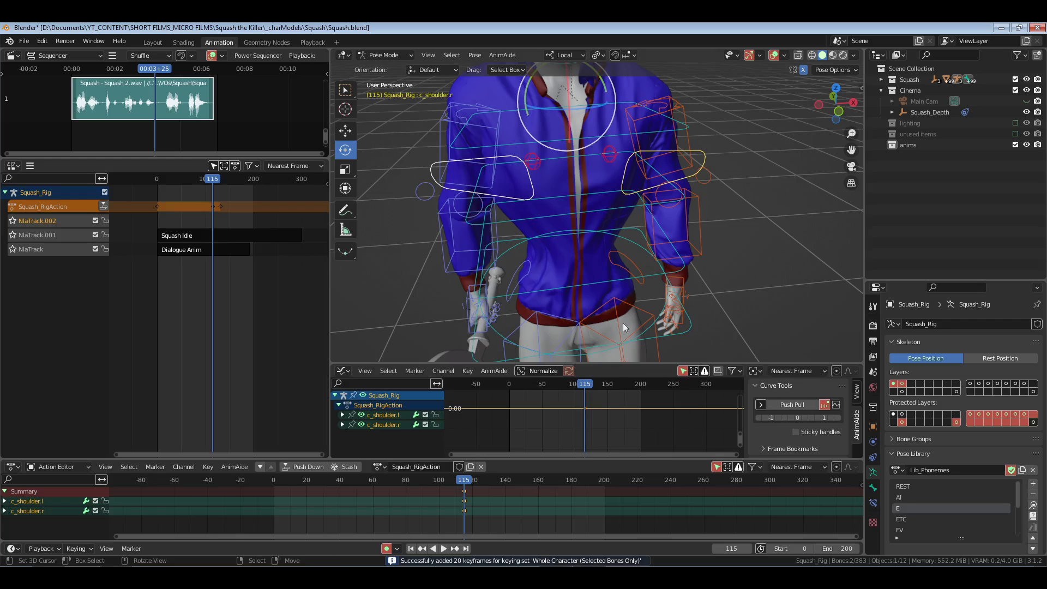
- Advance 16 frames to frame 131 and rotate c_shoulder.l about 12° around its local Z axis
click(741, 547)
key(Right)
text(+)
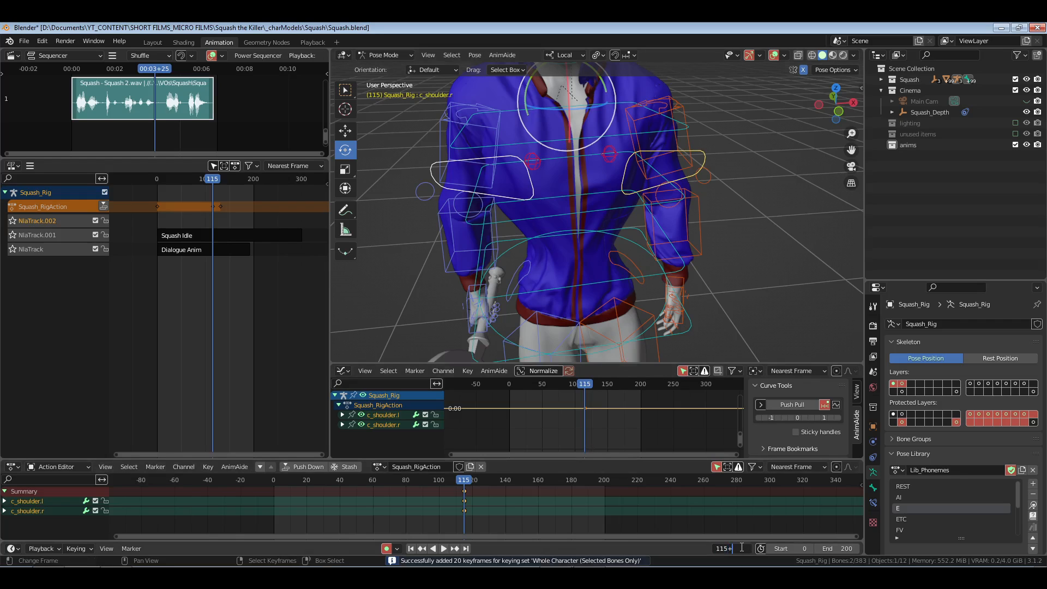
text(16)
key(Return)
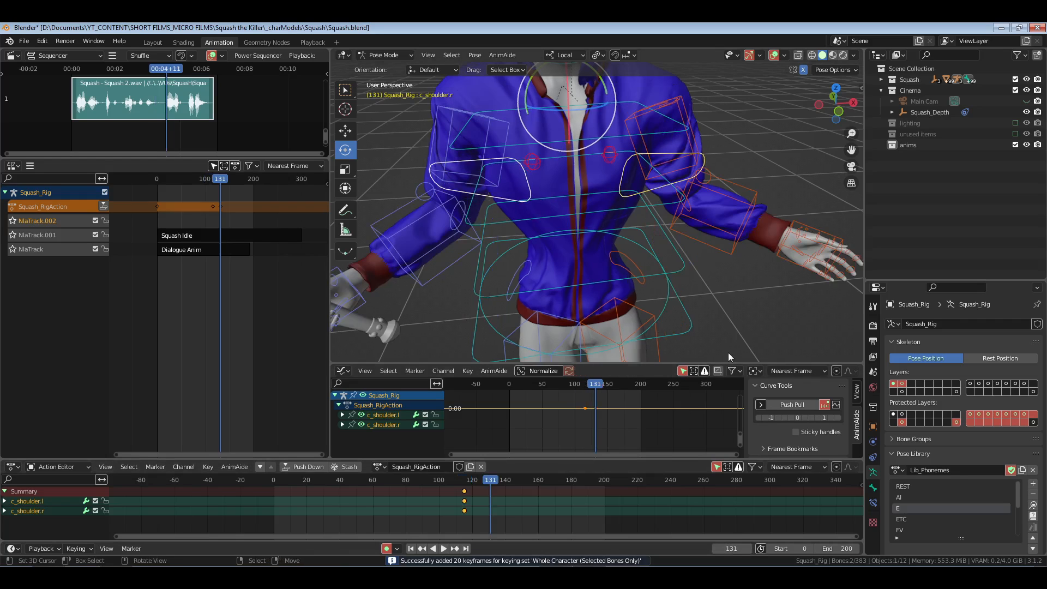
click(627, 178)
key(r)
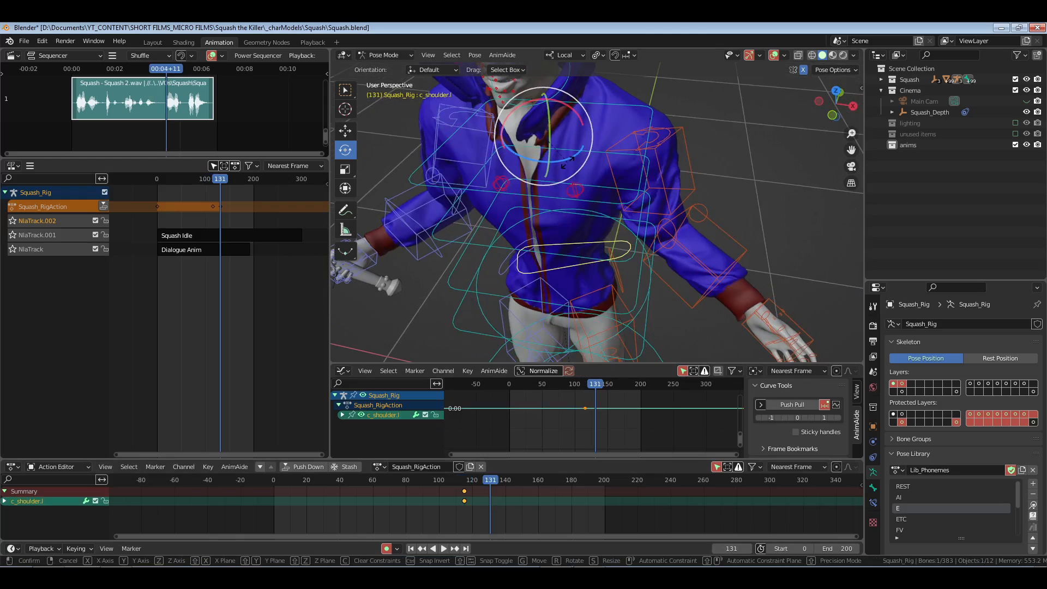
key(z)
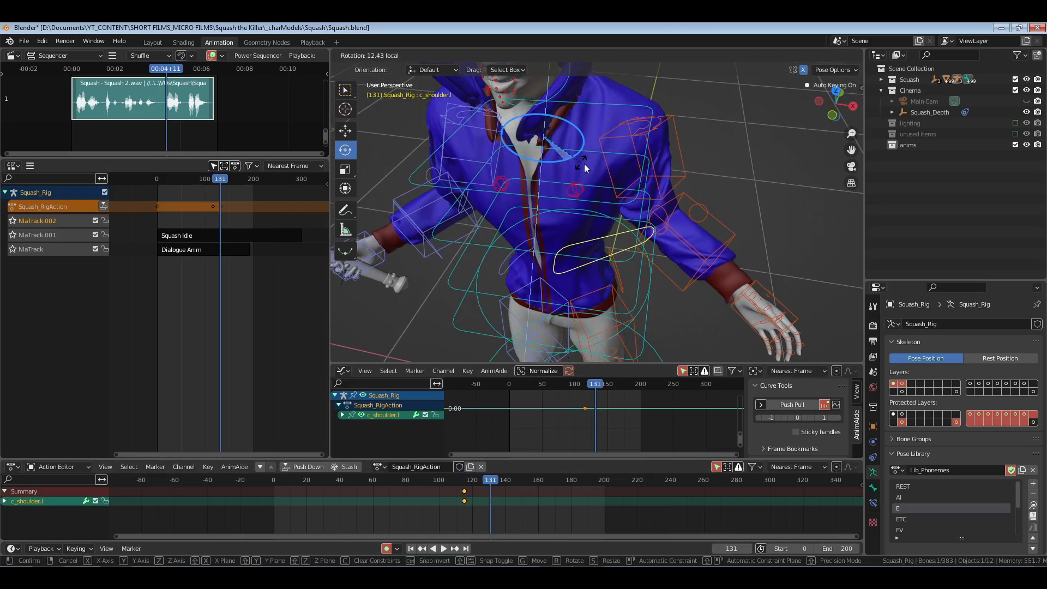
click(584, 164)
- Fine-tune the rotation of c_shoulder.l around its other axes from the side and front
mouse_move(570, 249)
middle_down()
mouse_move(516, 146)
mouse_move(560, 235)
middle_up()
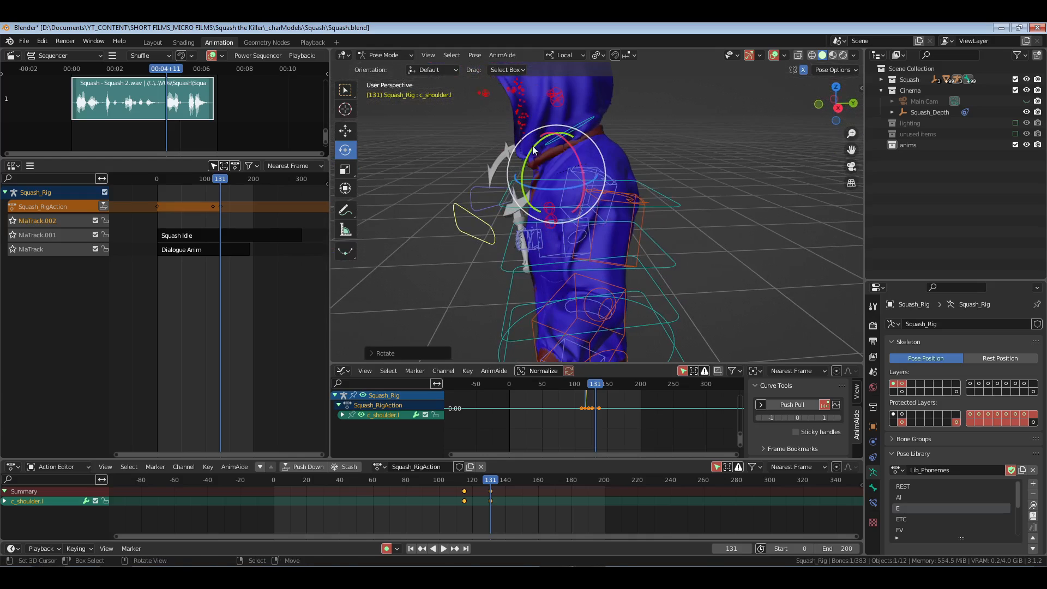
drag(533, 146, 537, 149)
middle_drag(537, 148, 639, 182)
drag(593, 129, 605, 132)
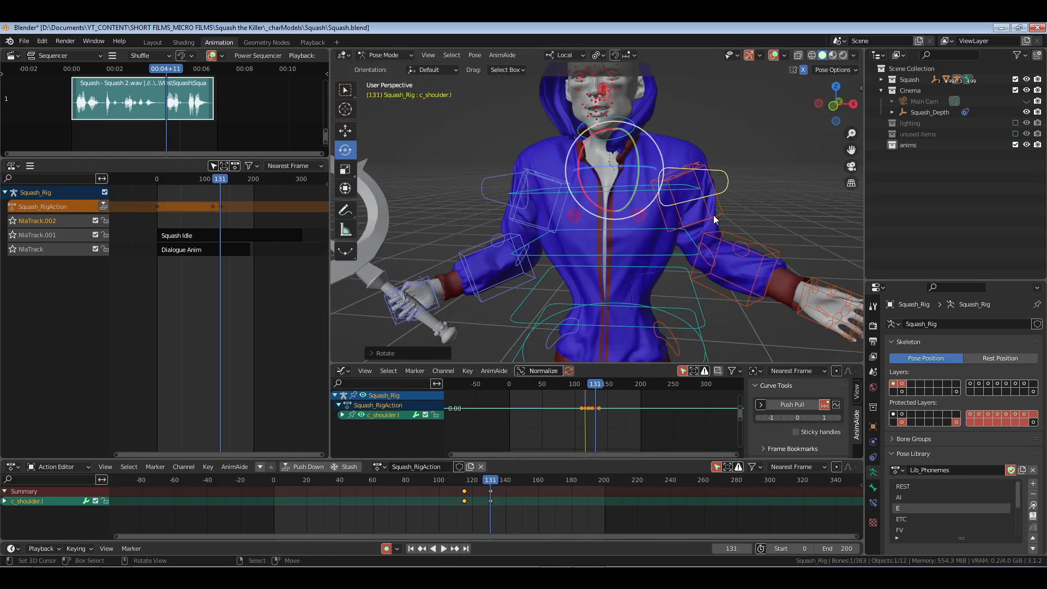
- Adjust the rotation of c_arm_fk.l, and bend c_forearm_fk.l about -10° further around its local Z axis
click(713, 216)
middle_drag(713, 241, 719, 234)
drag(706, 223, 708, 216)
click(782, 281)
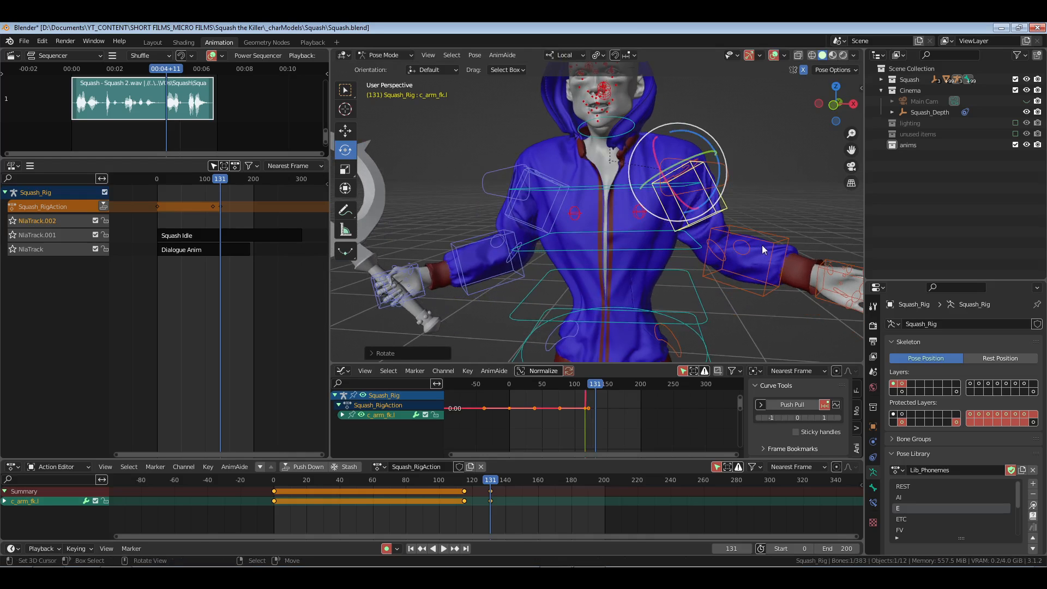
click(745, 227)
drag(742, 224, 735, 216)
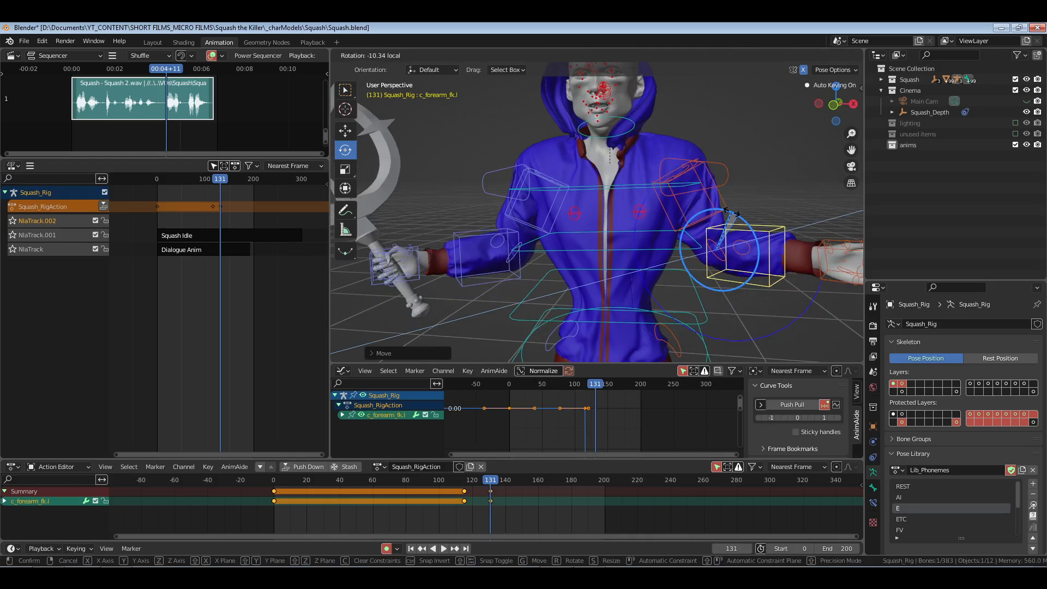
- Return to frame 115, save the file, and insert a keyframe for both hand controls, c_hand_fk.l and c_hand_fk.r
click(464, 482)
key(ctrl+s)
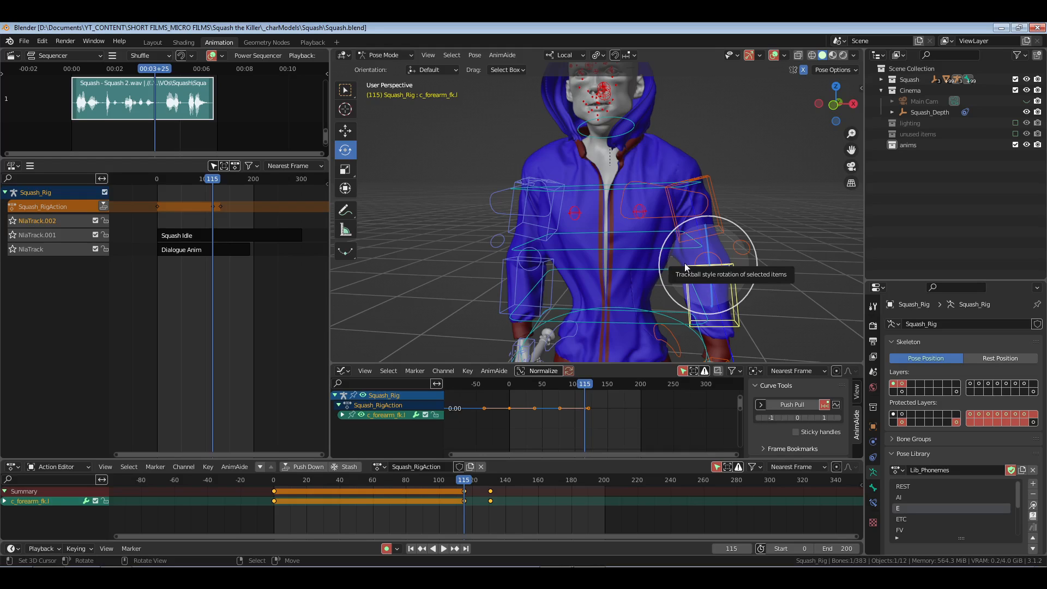
shift+middle_drag(684, 262, 479, 192)
click(687, 215)
shift+click(479, 190)
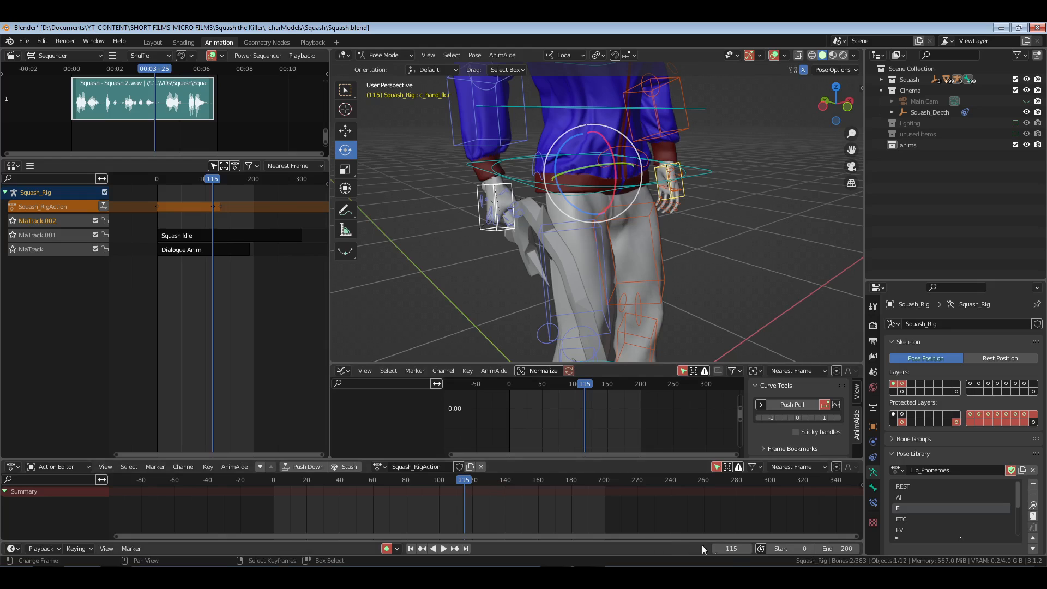
key(i)
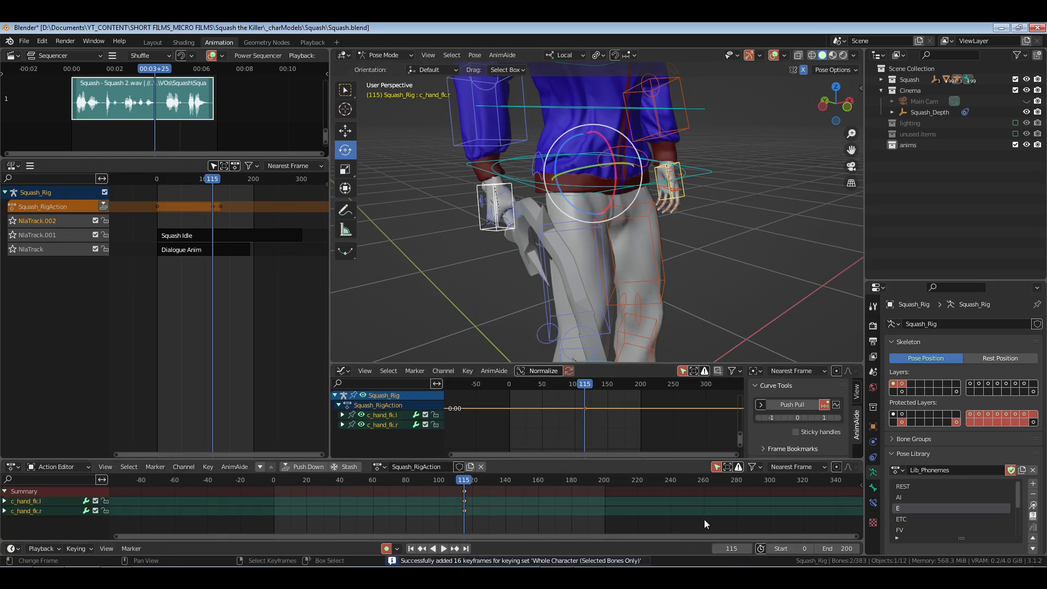
- Go to frame 131 and rotate the left hand control c_hand_fk.l about -41° around its local Y axis
click(732, 548)
text(131)
key(Return)
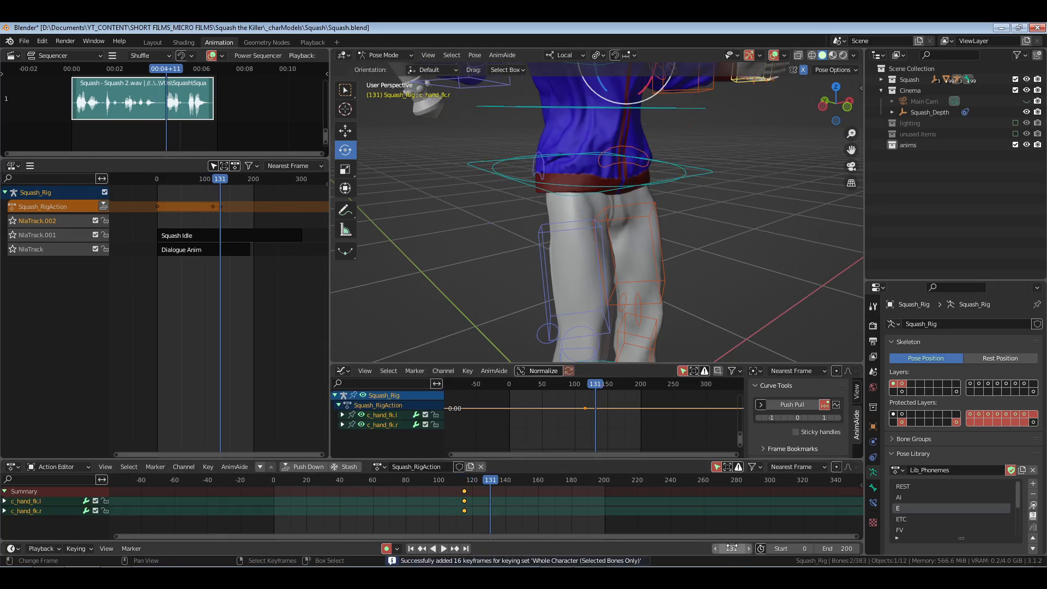
shift+middle_drag(699, 122, 669, 312)
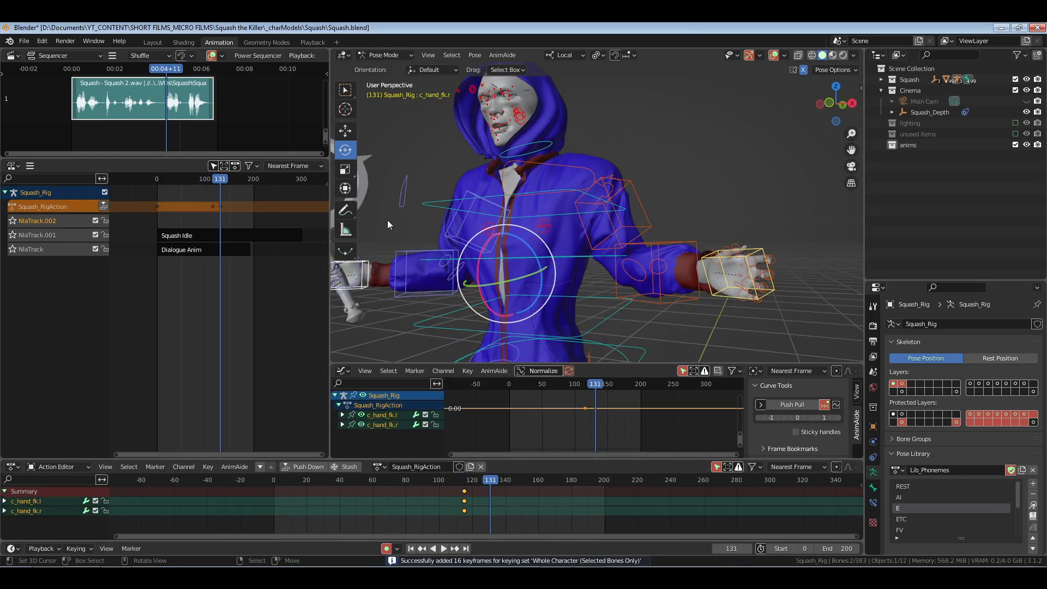
click(733, 262)
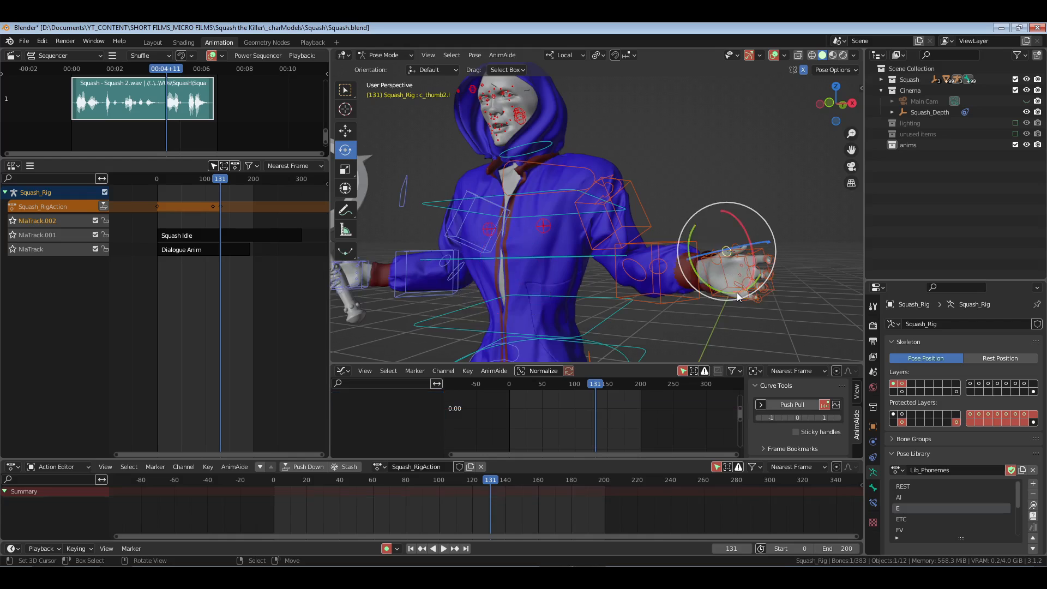
middle_drag(737, 292, 634, 247)
click(689, 263)
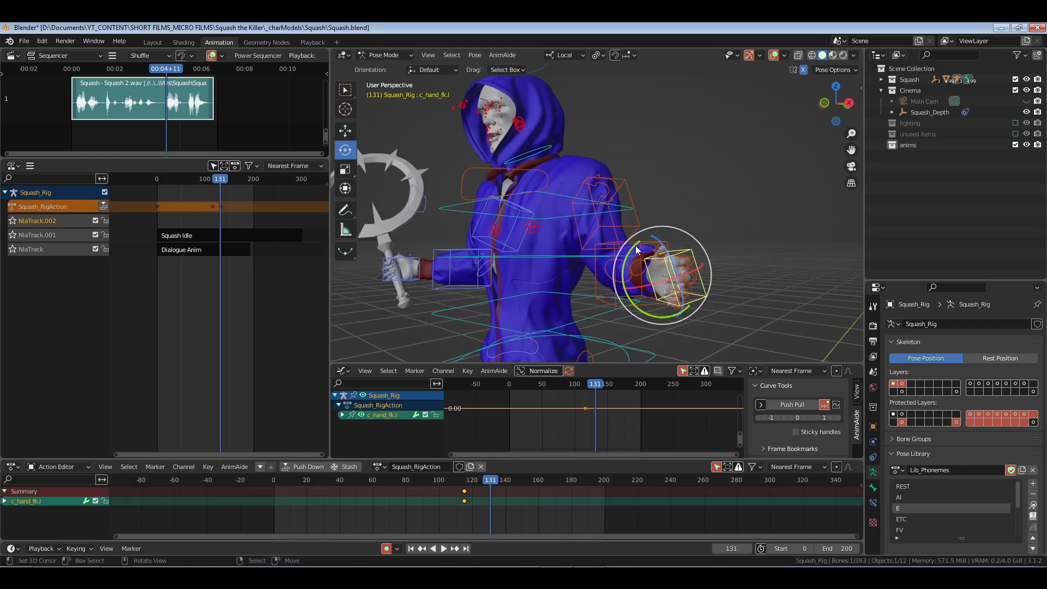
key(r)
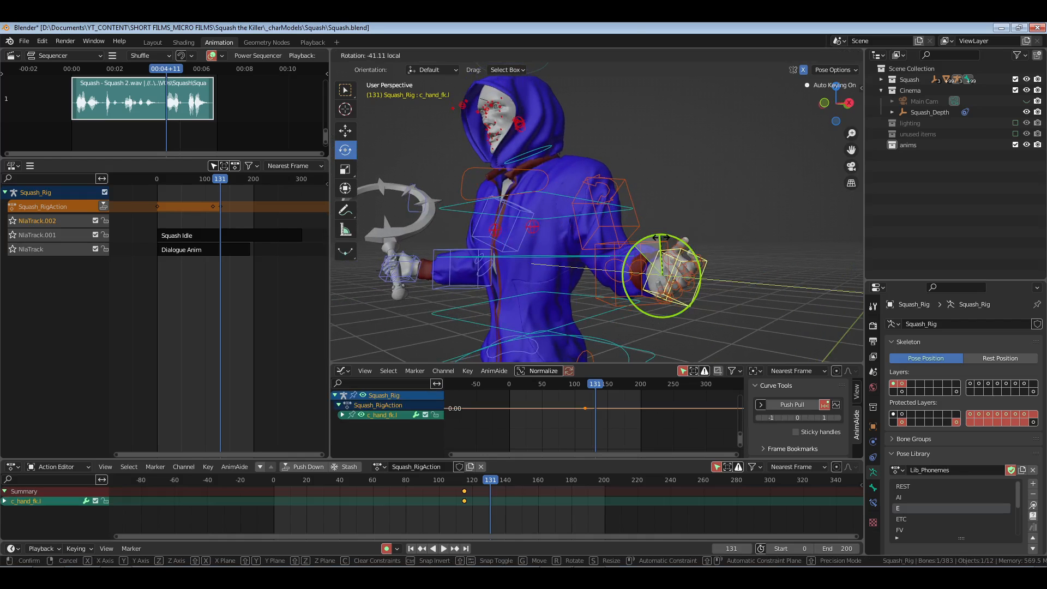
click(625, 304)
- Tilt c_hand_fk.l around its local X axis and refine the open-palm pose with a trackball rotation
middle_drag(626, 304, 722, 271)
key(r)
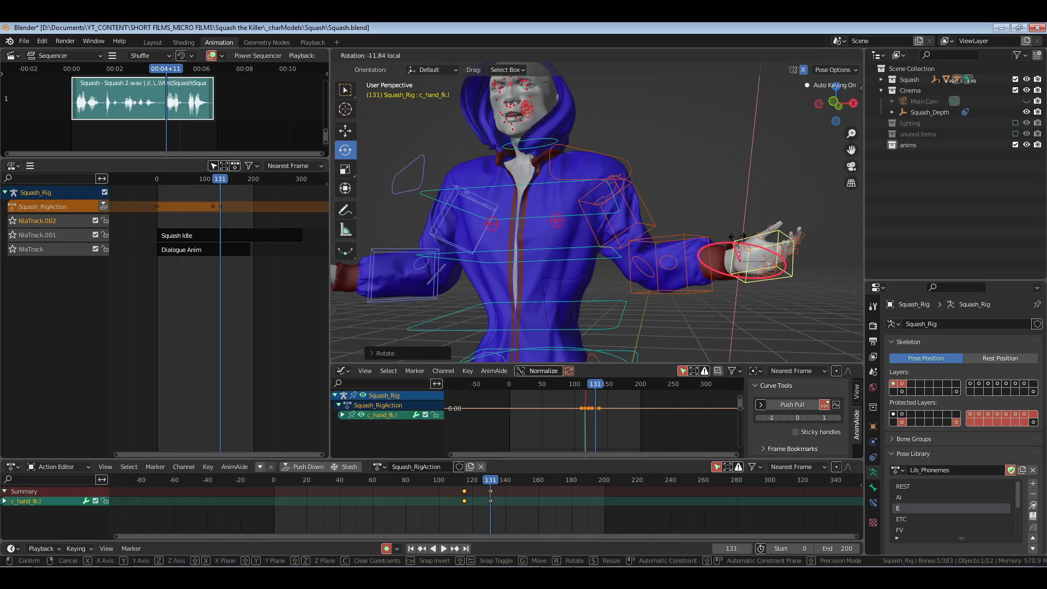
drag(737, 233, 734, 235)
drag(715, 296, 721, 306)
middle_drag(720, 305, 649, 194)
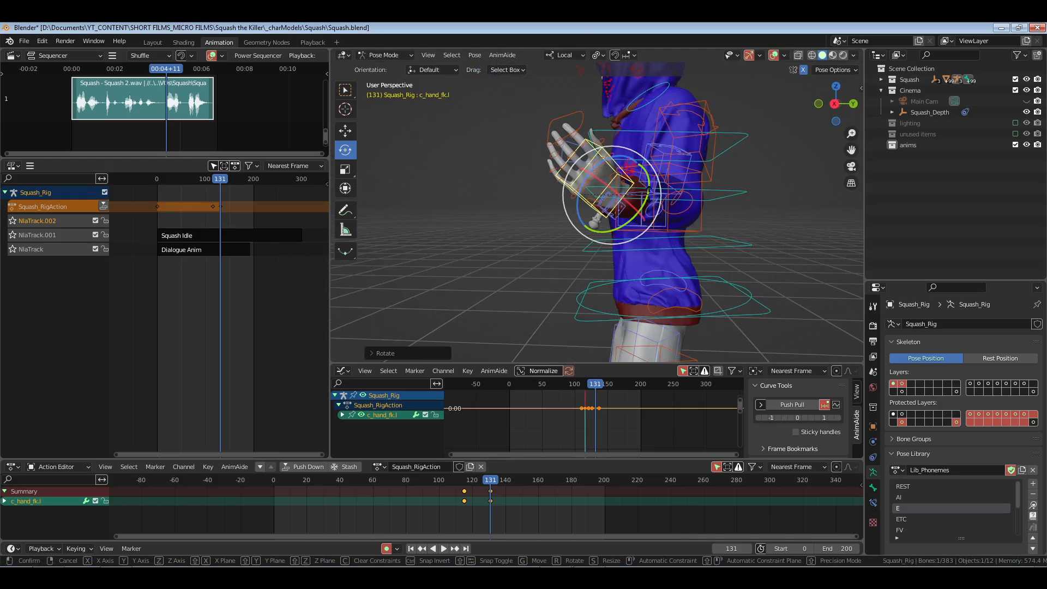
drag(649, 194, 532, 220)
middle_drag(532, 220, 605, 222)
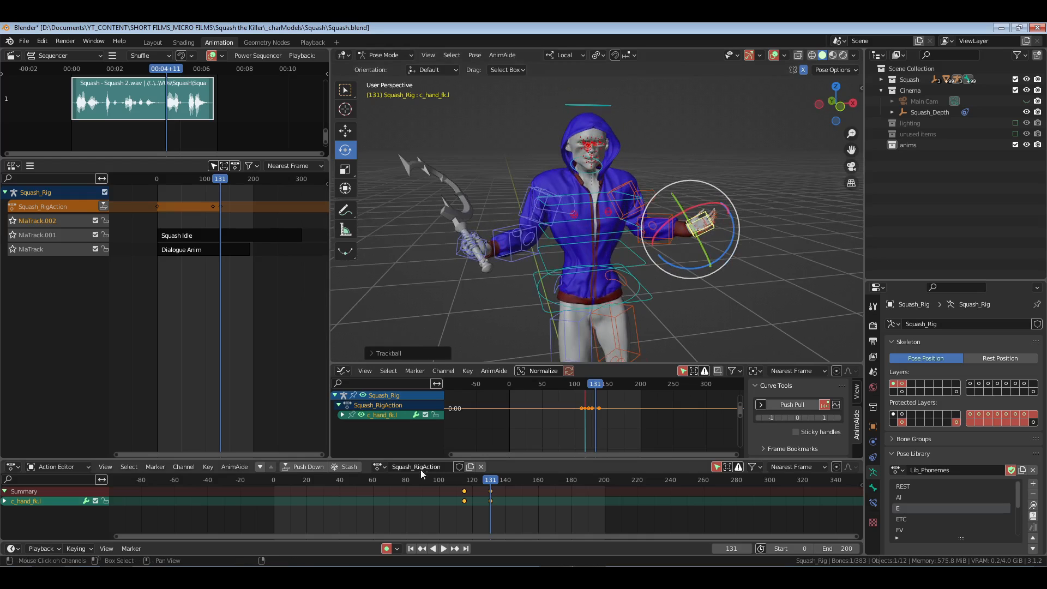
- Select the head control c_head.x, return to frame 0 and save the file
click(464, 506)
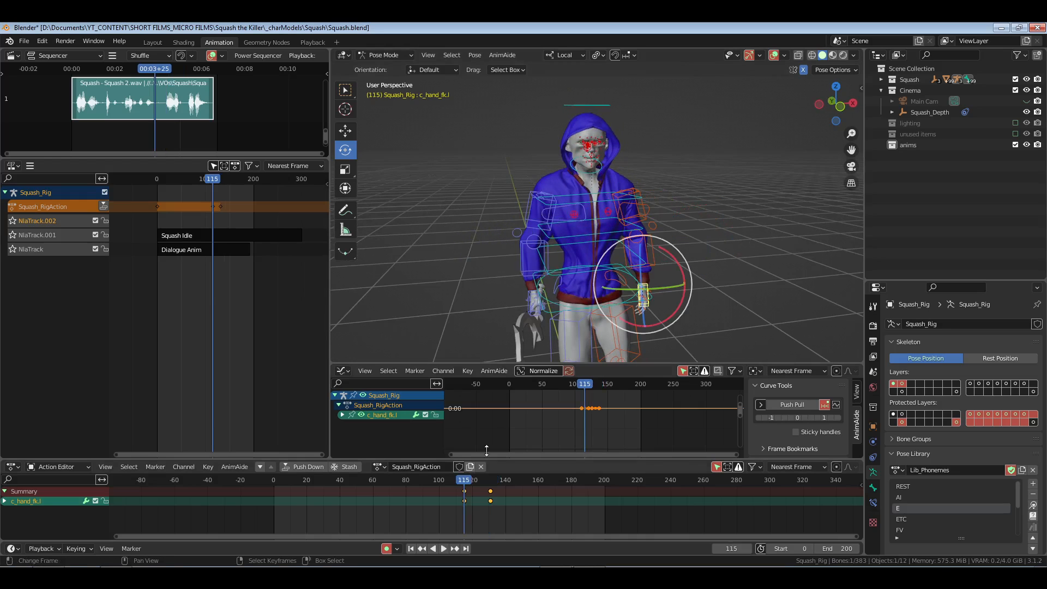
click(582, 136)
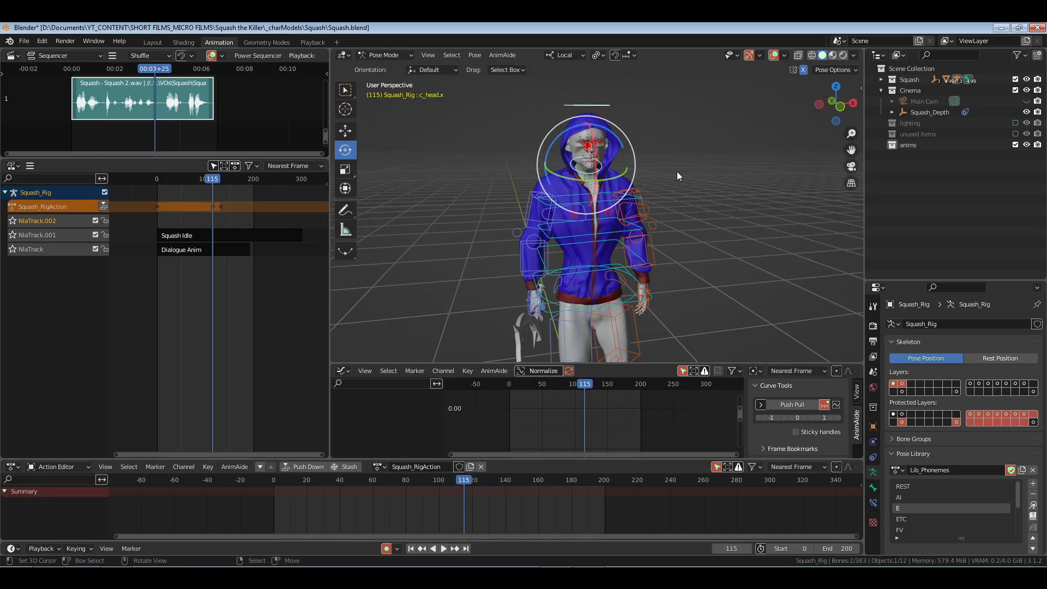
key(shift+Left)
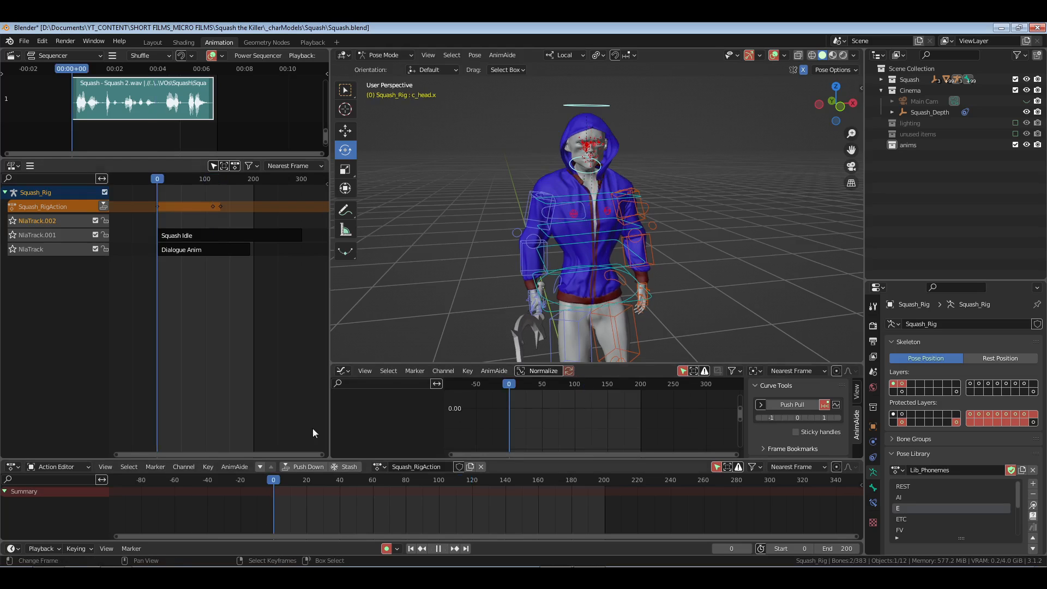
key(ctrl+s)
- Switch to the Playback workspace and view Squash through the camera at frame 0
middle_drag(696, 247, 671, 241)
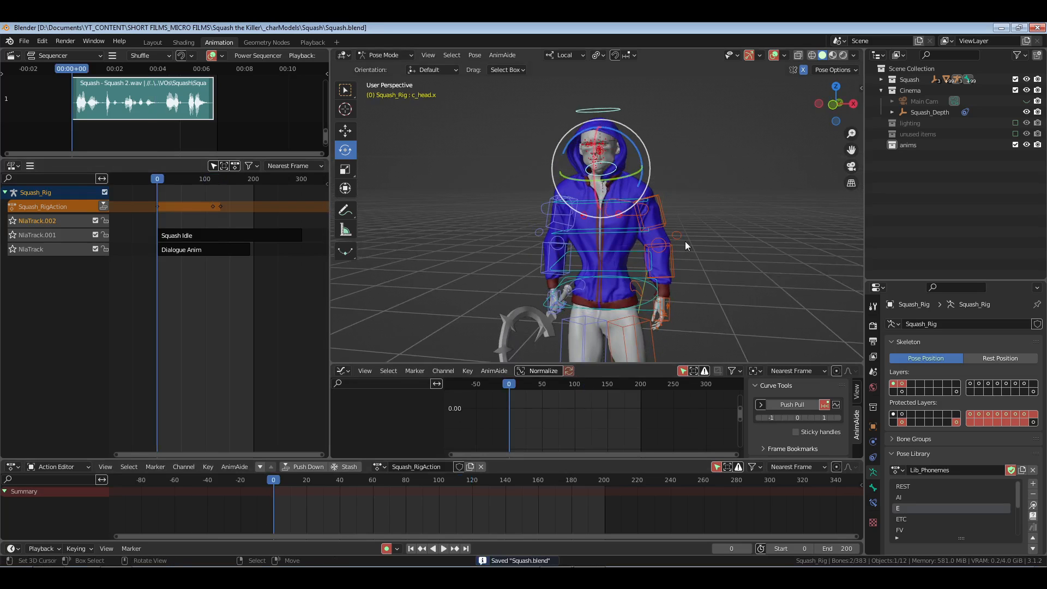
key(KP_0)
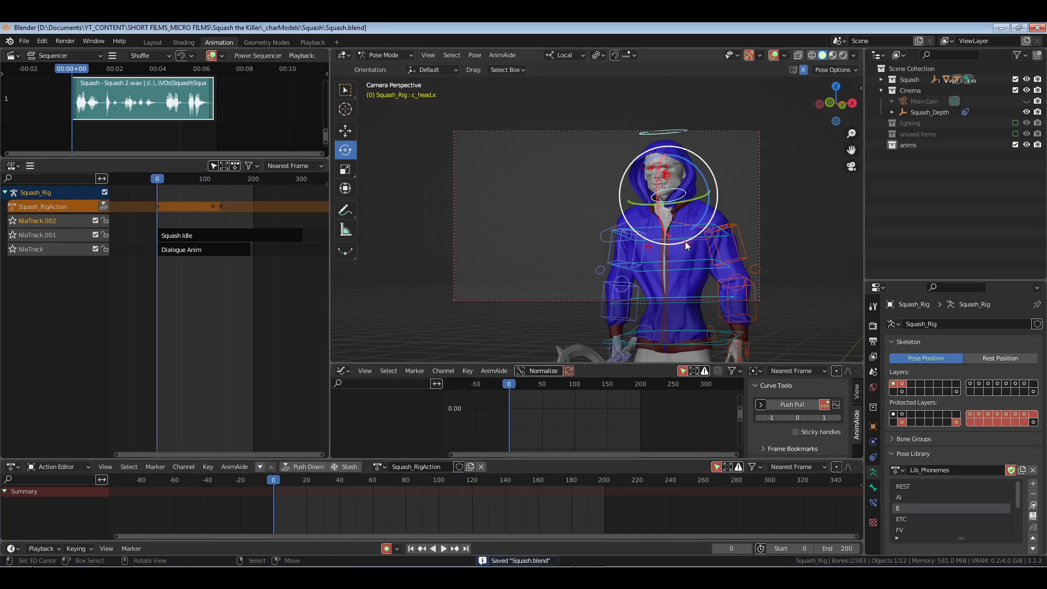
click(315, 40)
key(KP_0)
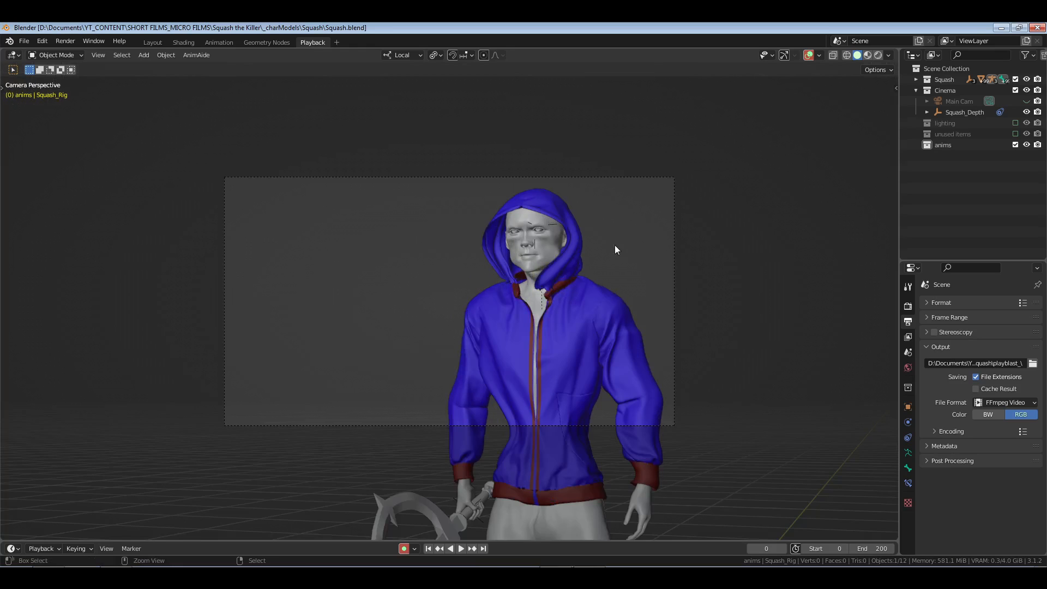
- Save the file and play the gesture animation through the camera, stopping playback near the end
scroll(692, 306, up, 1)
scroll(692, 311, up, 1)
key(ctrl+s)
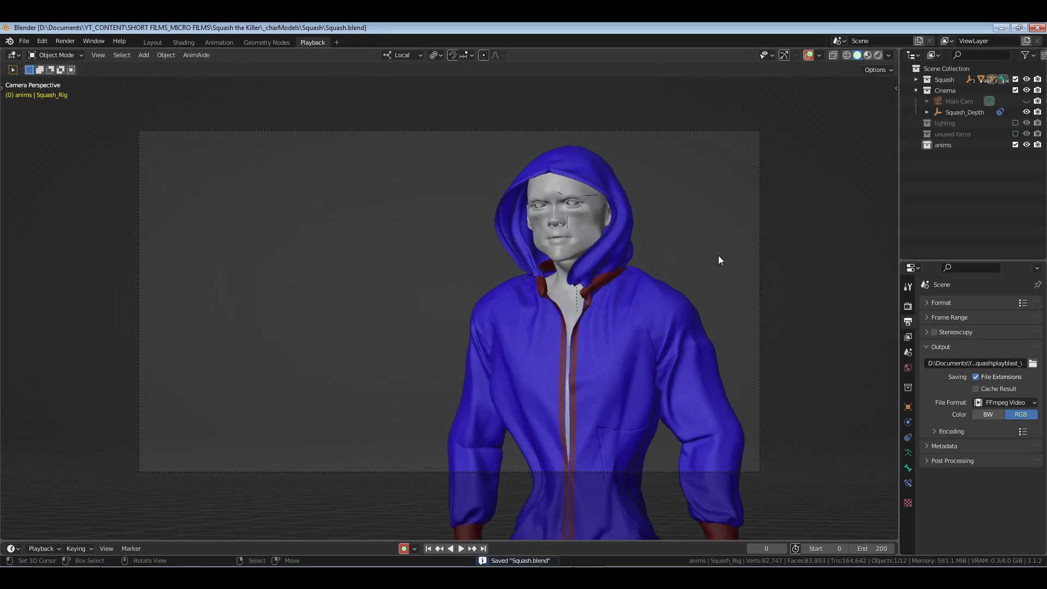
key(space)
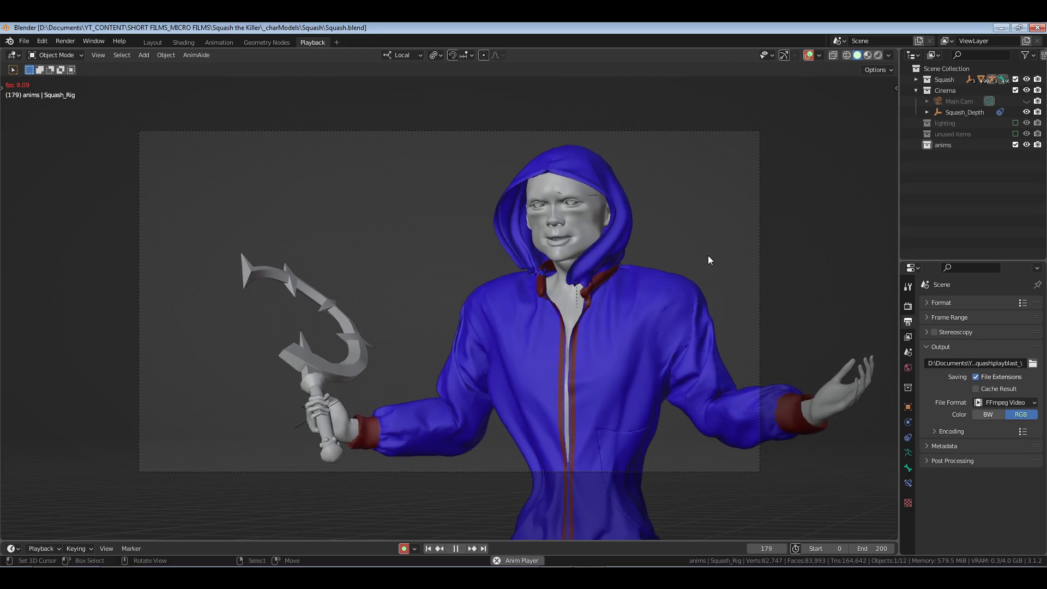
key(space)
- In the Animation workspace, select Squash's left hand and finger controls and assign Squash_Lib as the rig's pose library
click(221, 42)
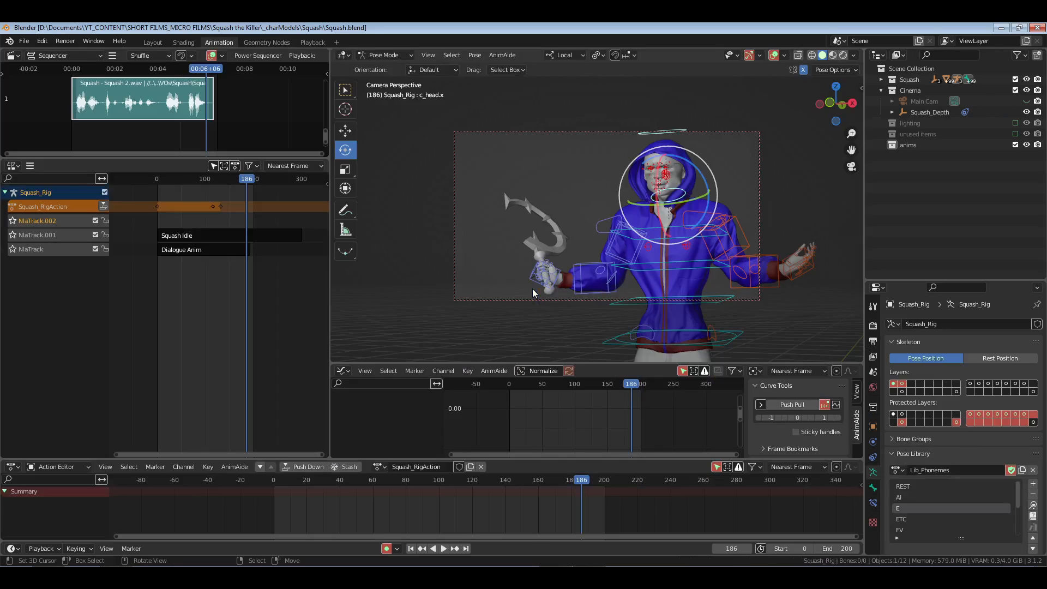
middle_drag(718, 267, 606, 245)
middle_drag(596, 203, 702, 238)
drag(706, 176, 771, 253)
key(KP_Decimal)
middle_drag(744, 255, 632, 263)
scroll(930, 502, down, 3)
click(893, 427)
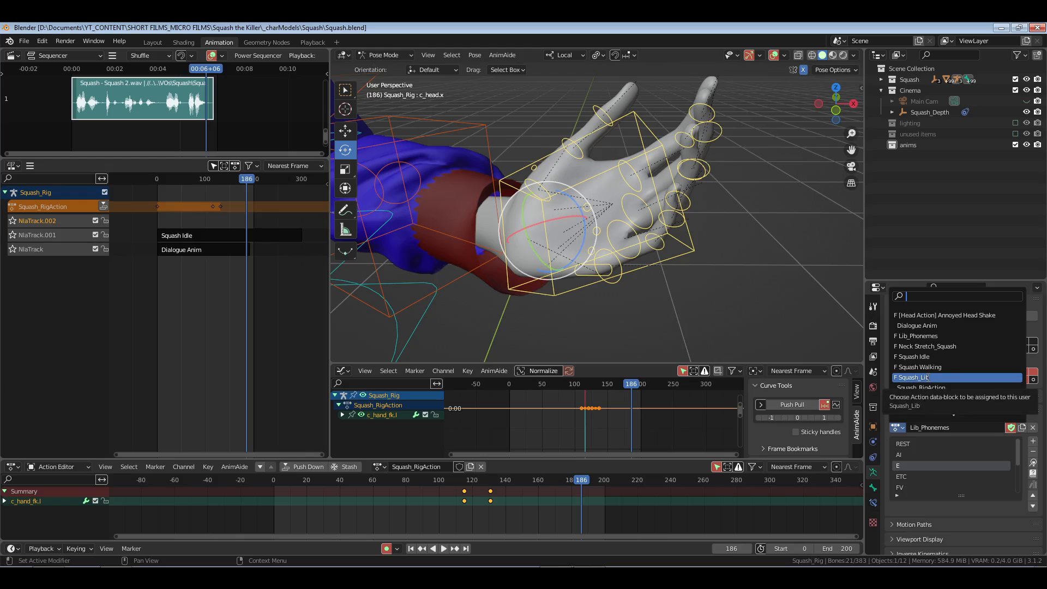
click(925, 377)
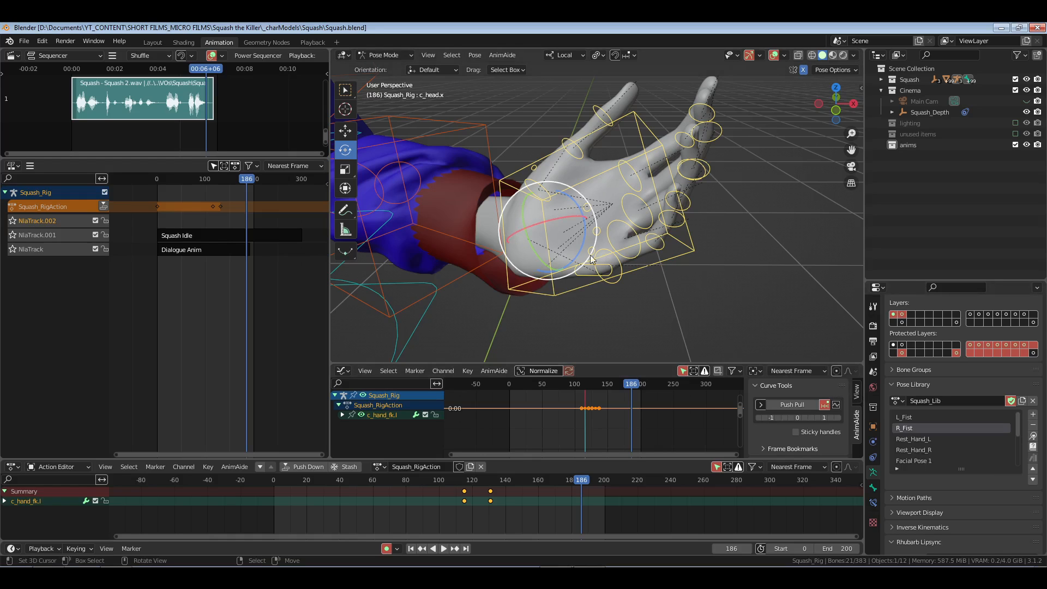
middle_drag(591, 254, 628, 239)
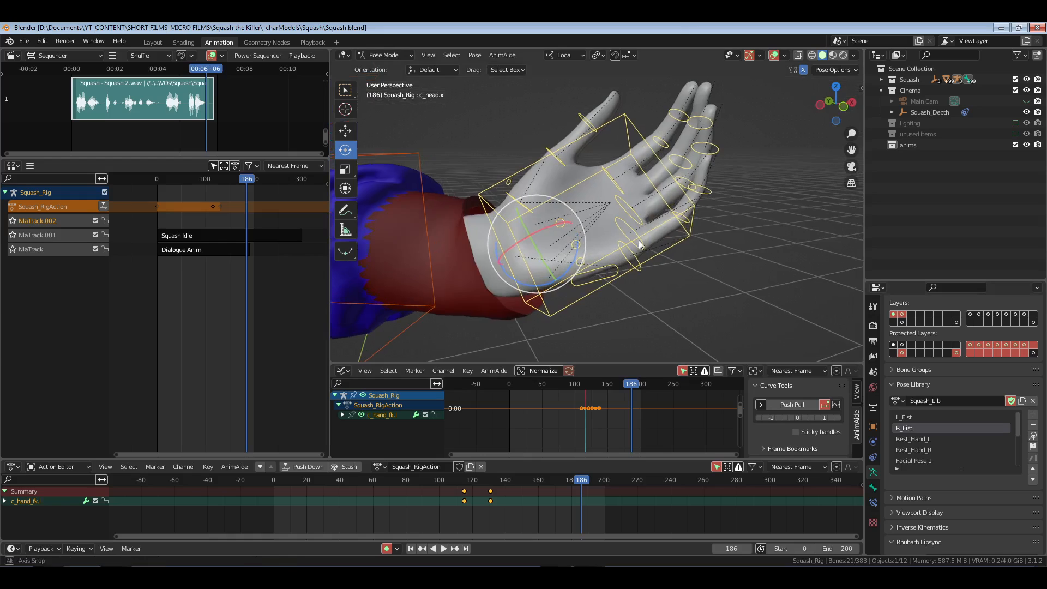
- Go to frame 115, turn off X-axis mirroring, and keyframe the selected left hand and finger controls
click(462, 508)
key(space)
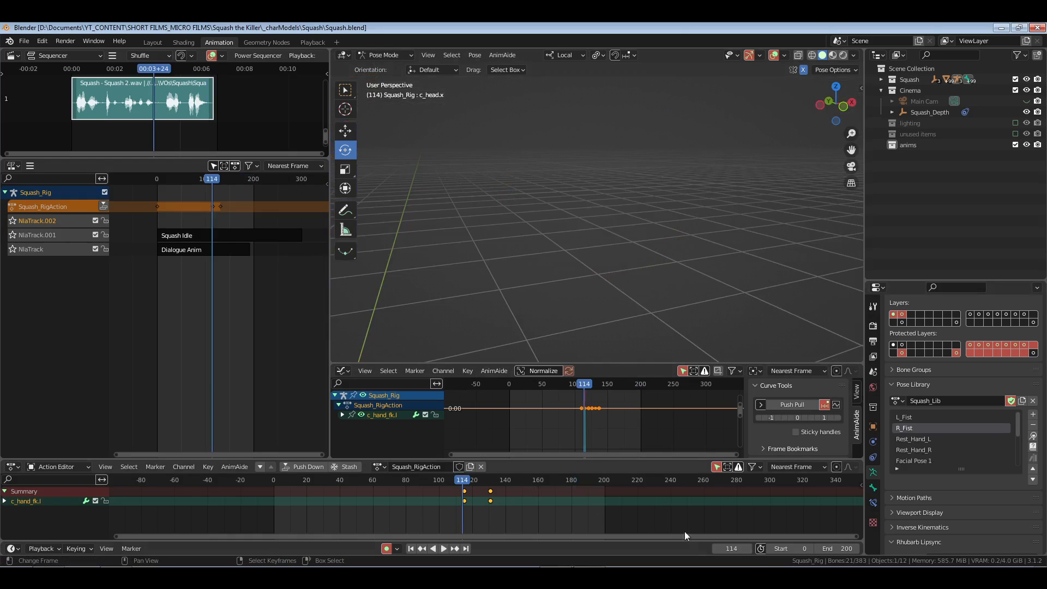
click(729, 548)
text(115)
key(Return)
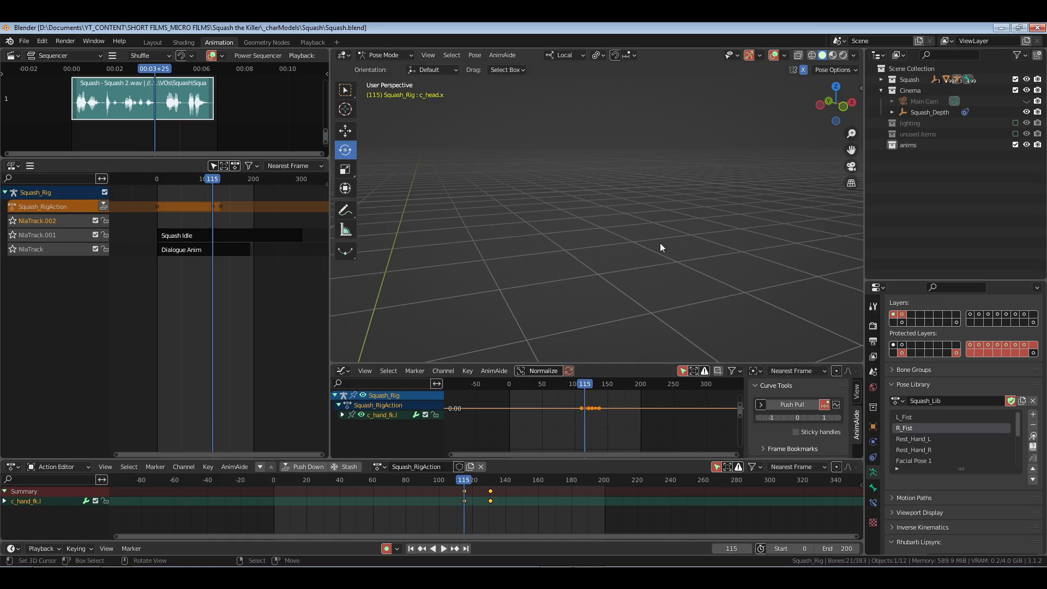
key(i)
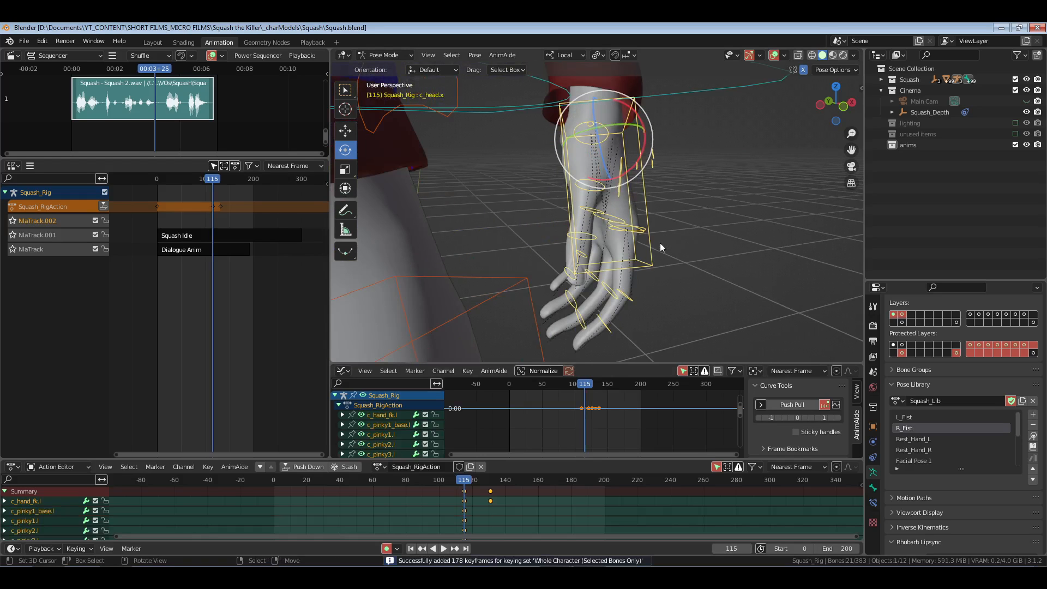
key(ctrl+z)
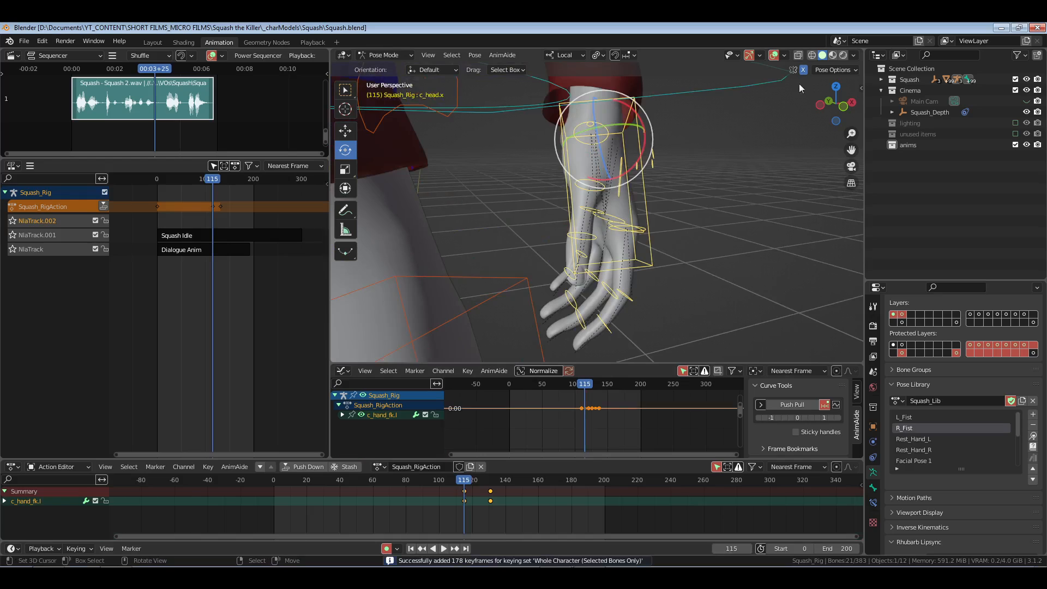
click(803, 70)
key(i)
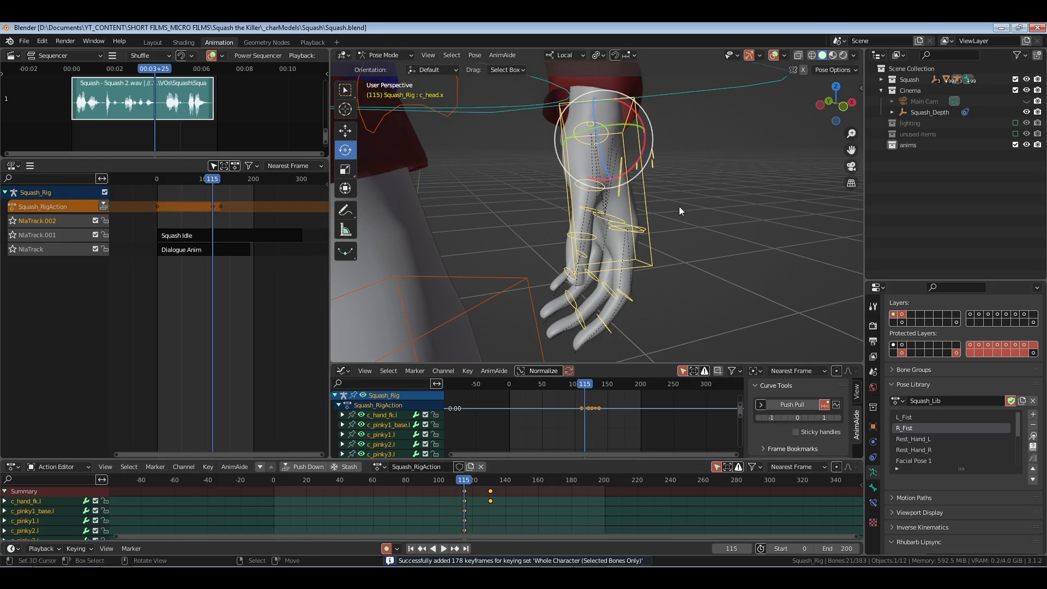
- Go to frame 135 and rotate the left pinky base control c_pinky1_base.l about -15° around its local X axis
ctrl+drag(640, 303, 684, 258)
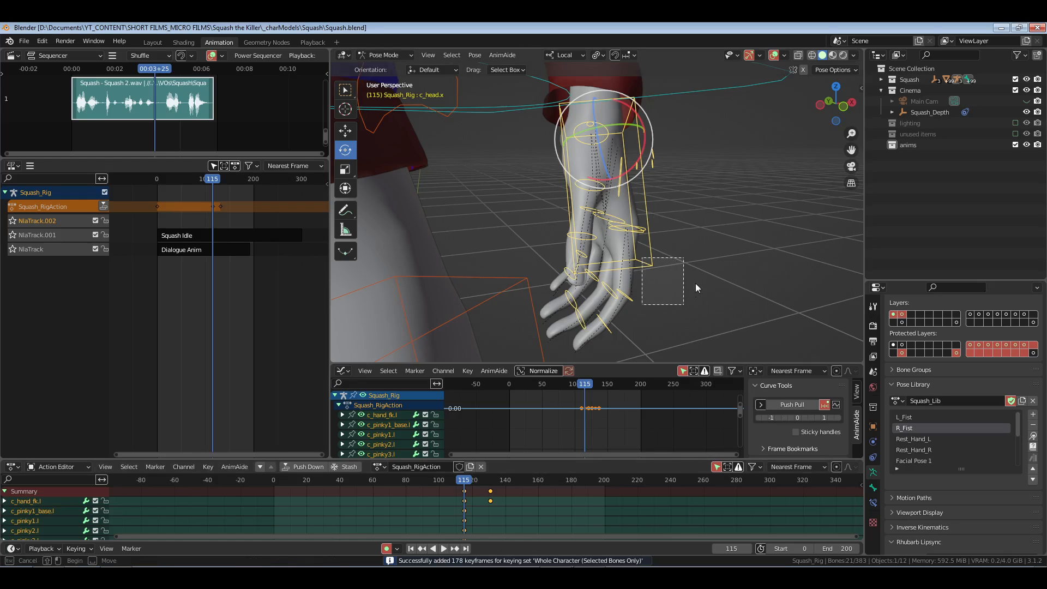
click(735, 549)
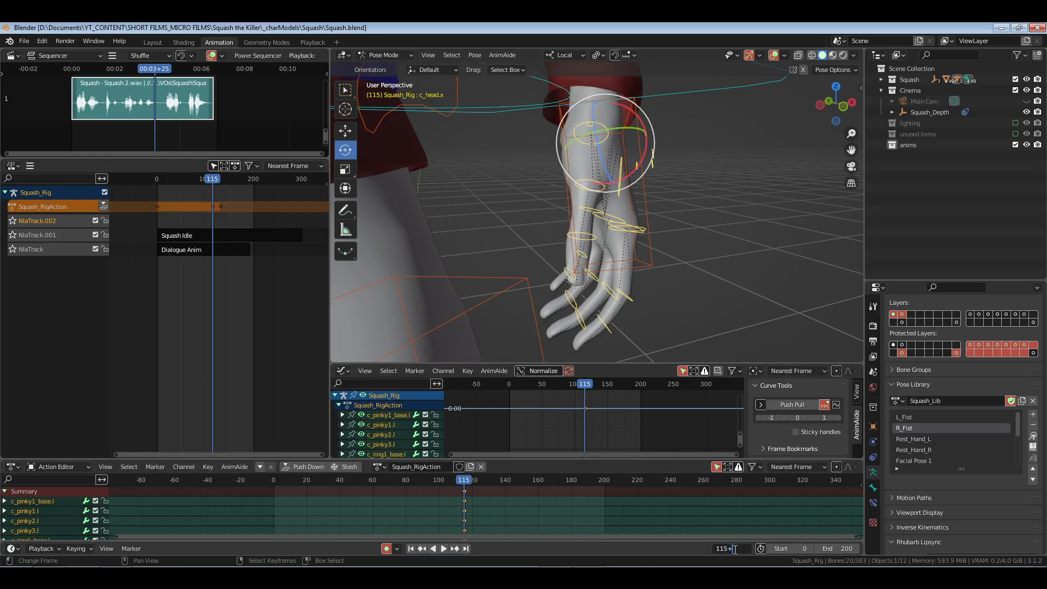
key(Return)
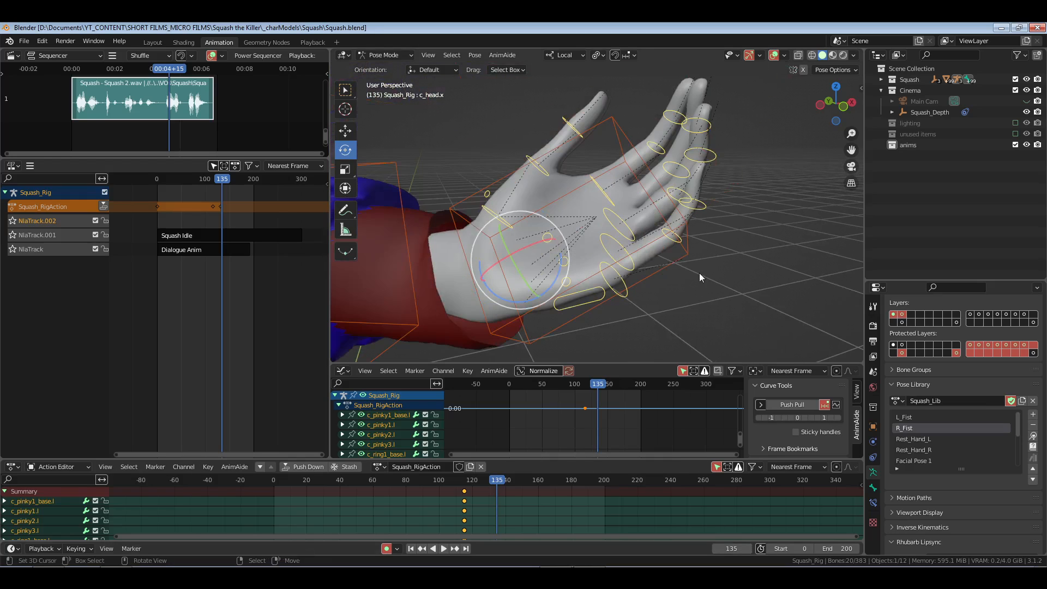
middle_drag(636, 247, 666, 254)
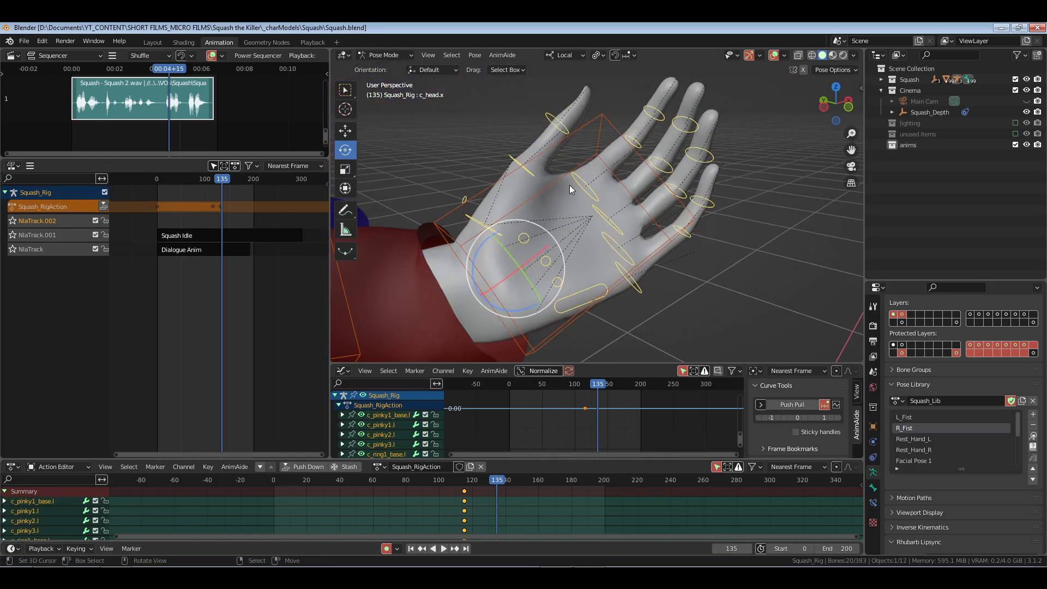
drag(576, 185, 626, 243)
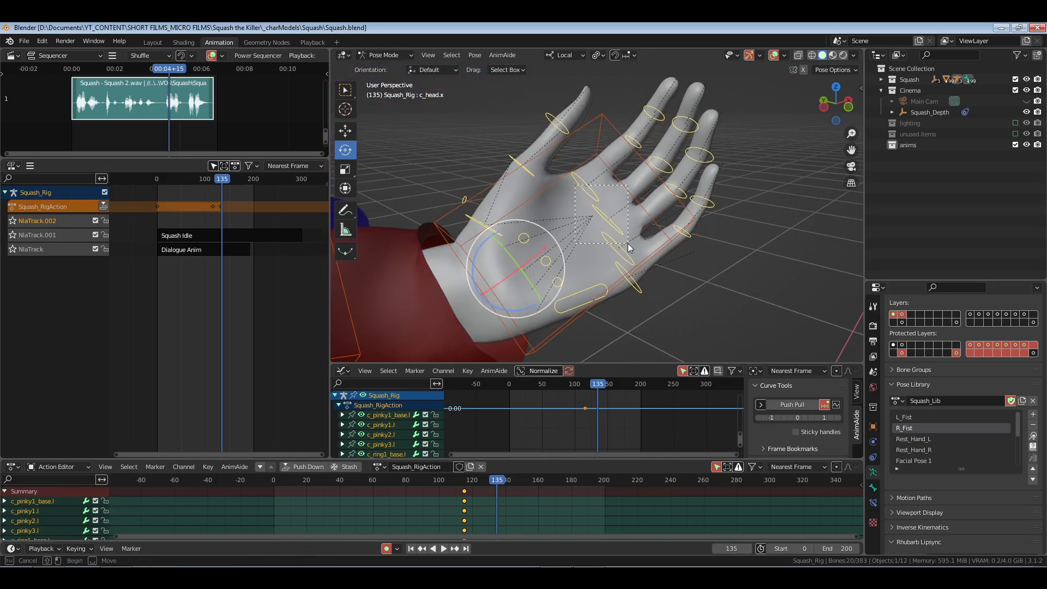
shift+click(620, 272)
middle_drag(620, 272, 629, 240)
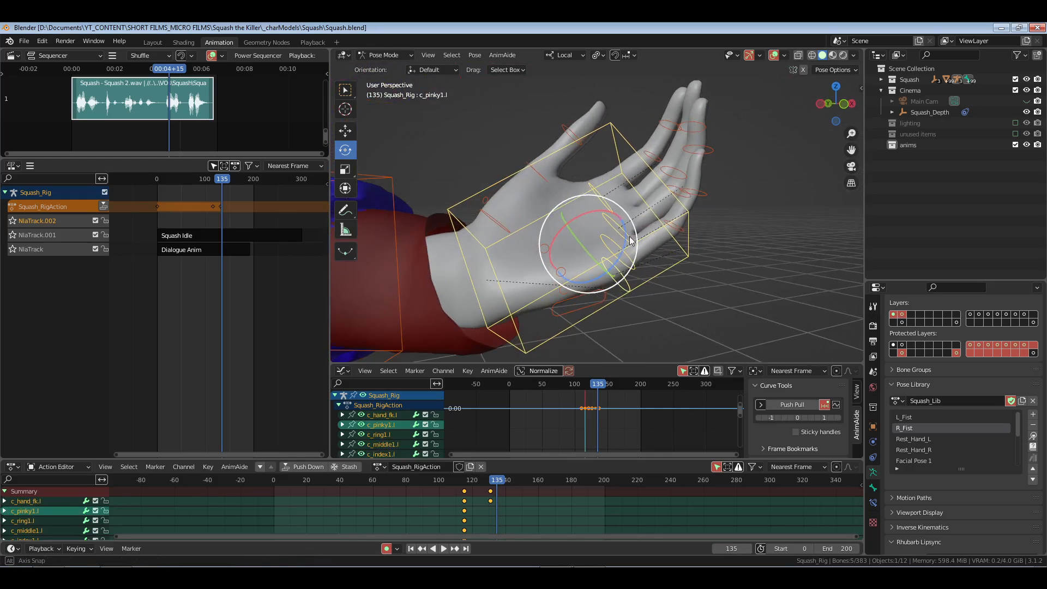
click(596, 298)
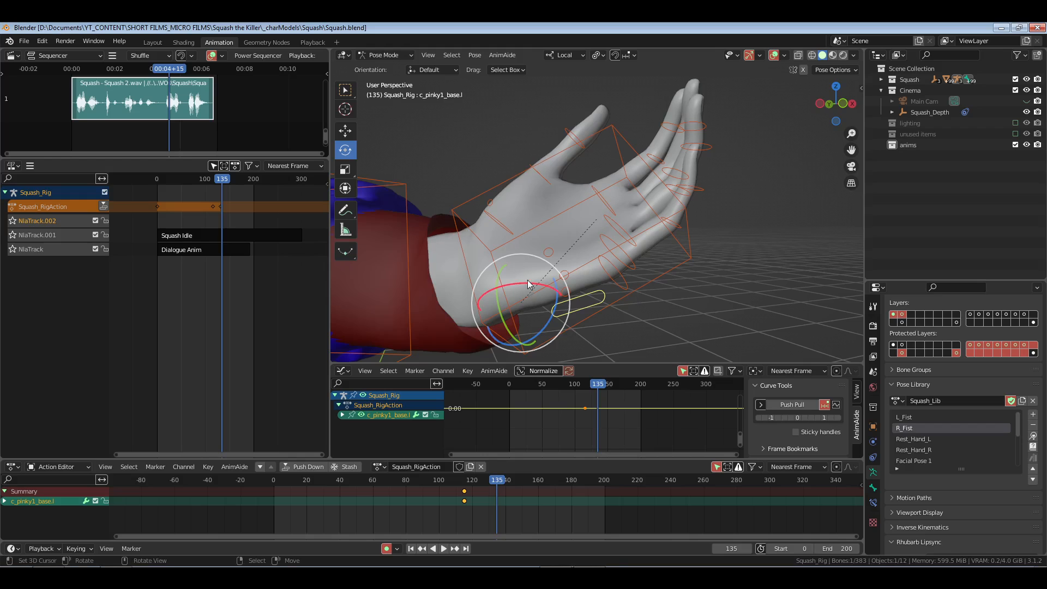
drag(528, 284, 521, 276)
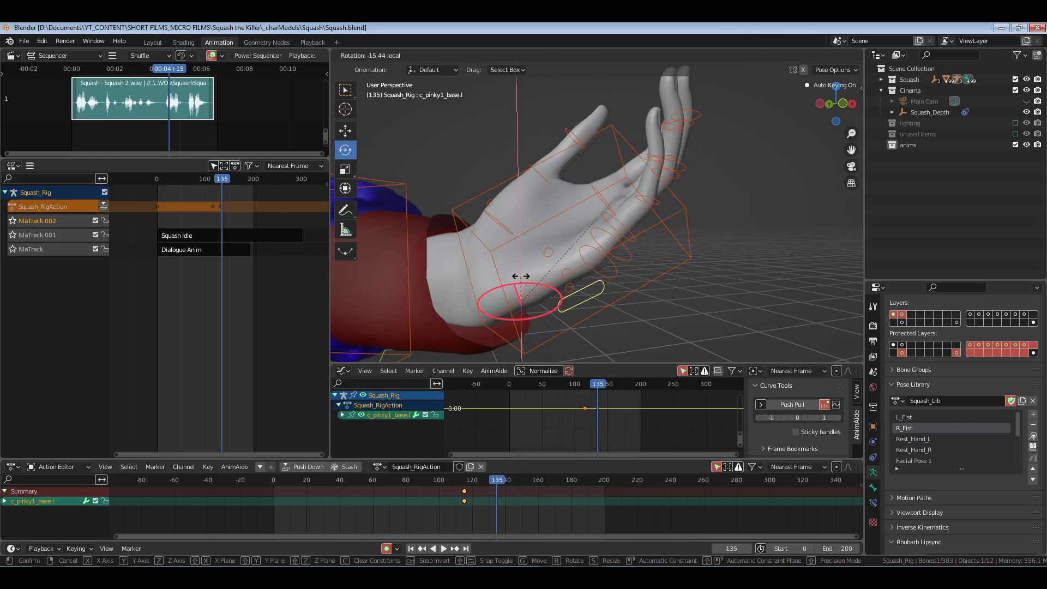
drag(665, 227, 654, 229)
middle_drag(654, 229, 600, 224)
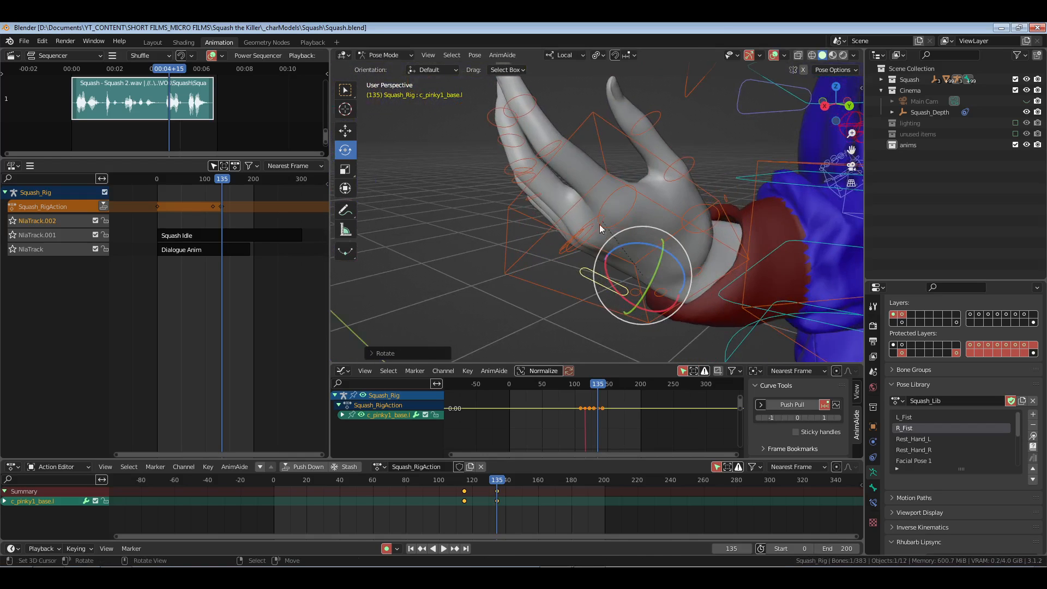
- Select the left index finger controls c_index1.l, c_index2.l and c_index3.l and rotate them together at frame 135
right_click(588, 192)
shift+right_click(547, 151)
shift+right_click(527, 112)
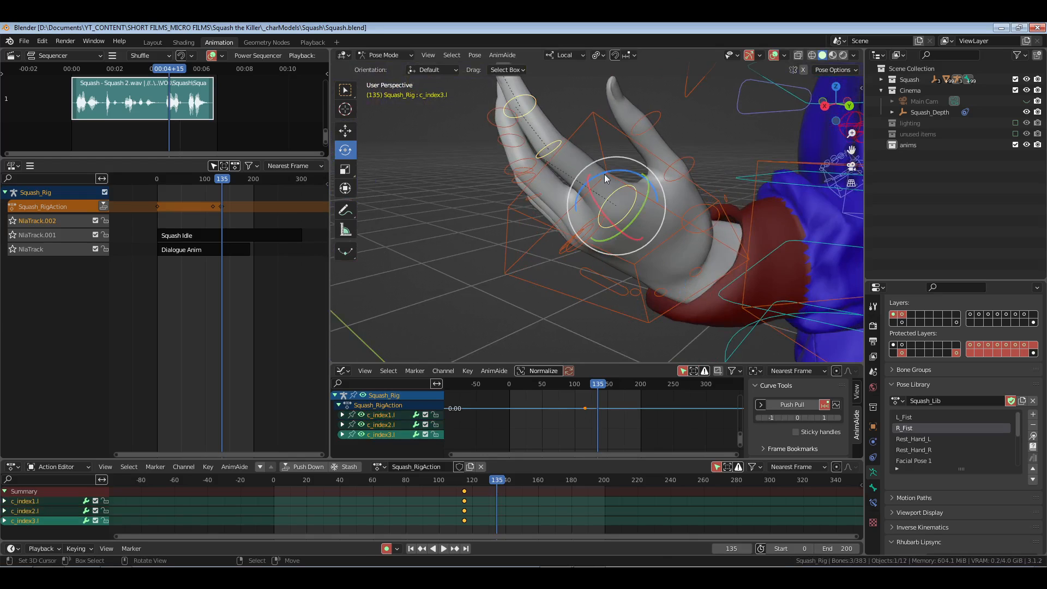
middle_drag(604, 174, 594, 235)
drag(593, 234, 597, 244)
middle_drag(597, 244, 670, 246)
- Rotate the left middle finger's base joint c_middle1.l to vary the open-hand pose at frame 135
right_click(658, 241)
drag(658, 204, 706, 214)
middle_drag(706, 213, 673, 215)
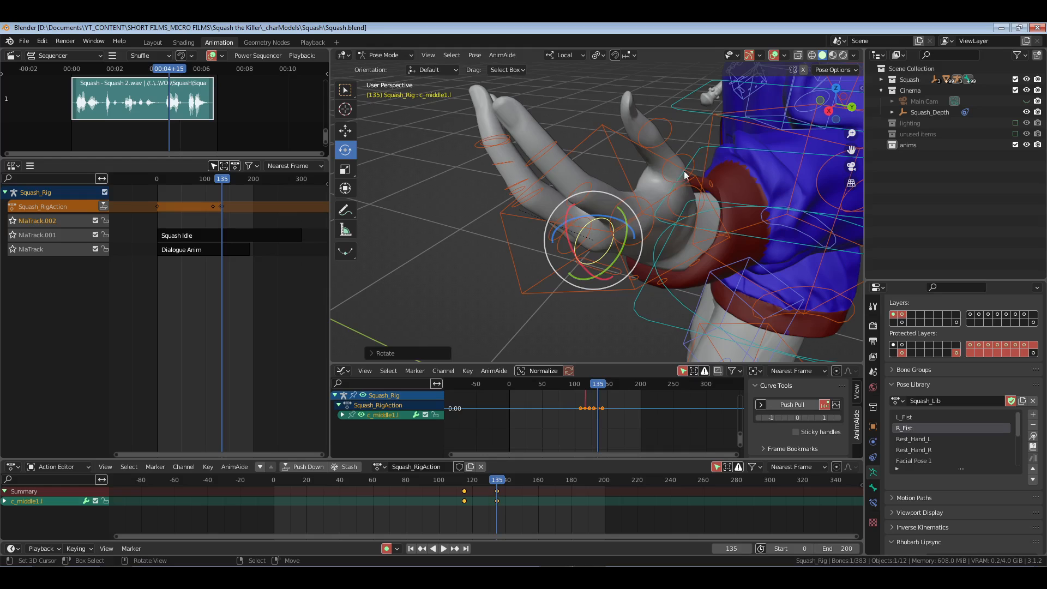
- Rotate a lower joint of the left thumb, and adjust its tip control c_thumb3.l, including around local Z
right_click(693, 148)
drag(670, 140, 685, 130)
right_click(697, 137)
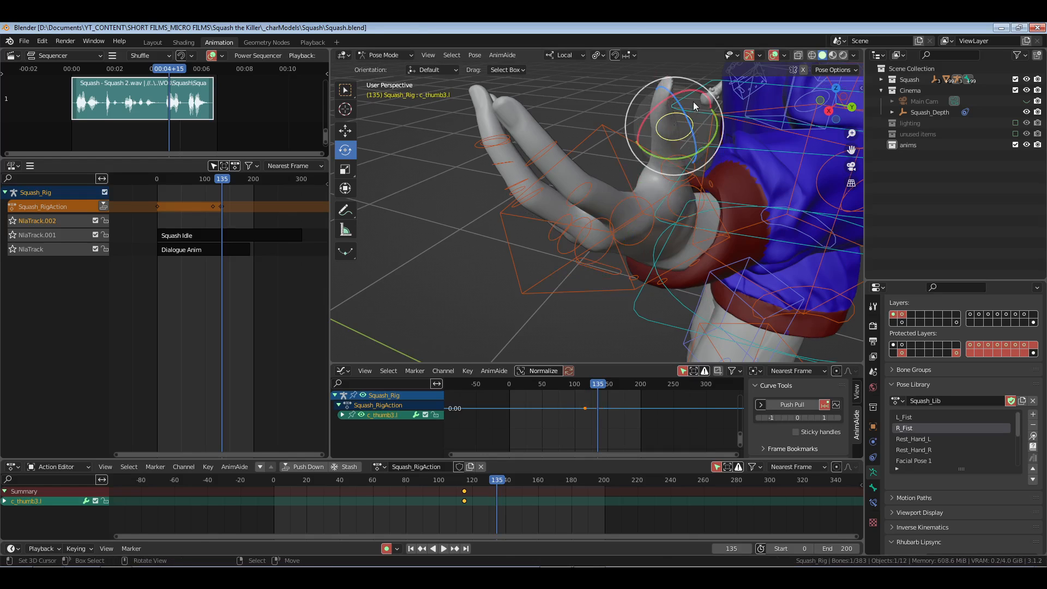
key(r)
click(588, 166)
middle_drag(588, 165, 657, 140)
key(z)
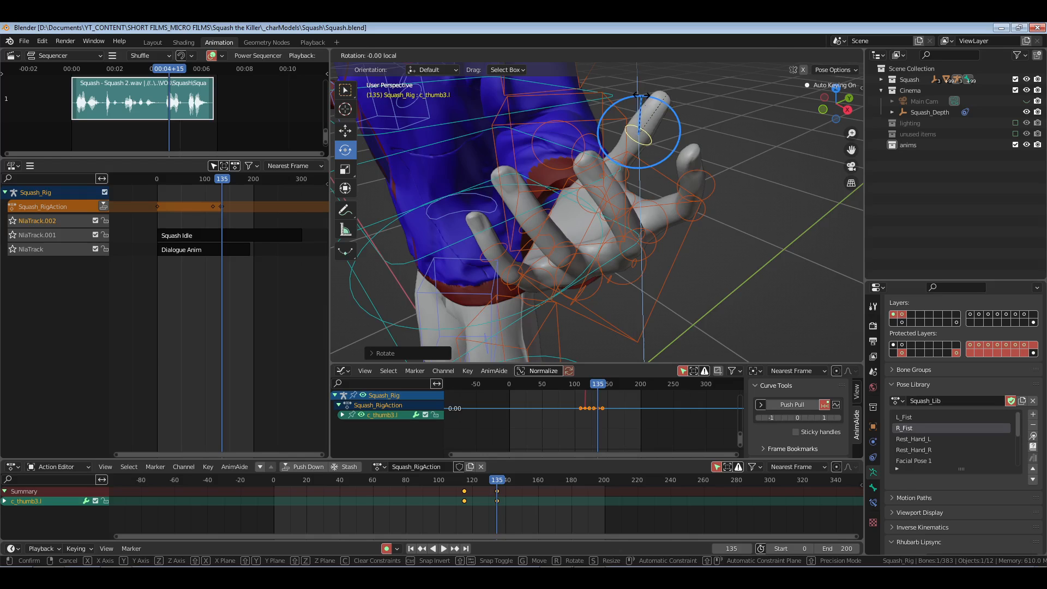
click(645, 188)
middle_drag(645, 188, 624, 227)
- Select the left hand and finger controls together with the upper arm and forearm FK controls of both arms
drag(538, 108, 681, 261)
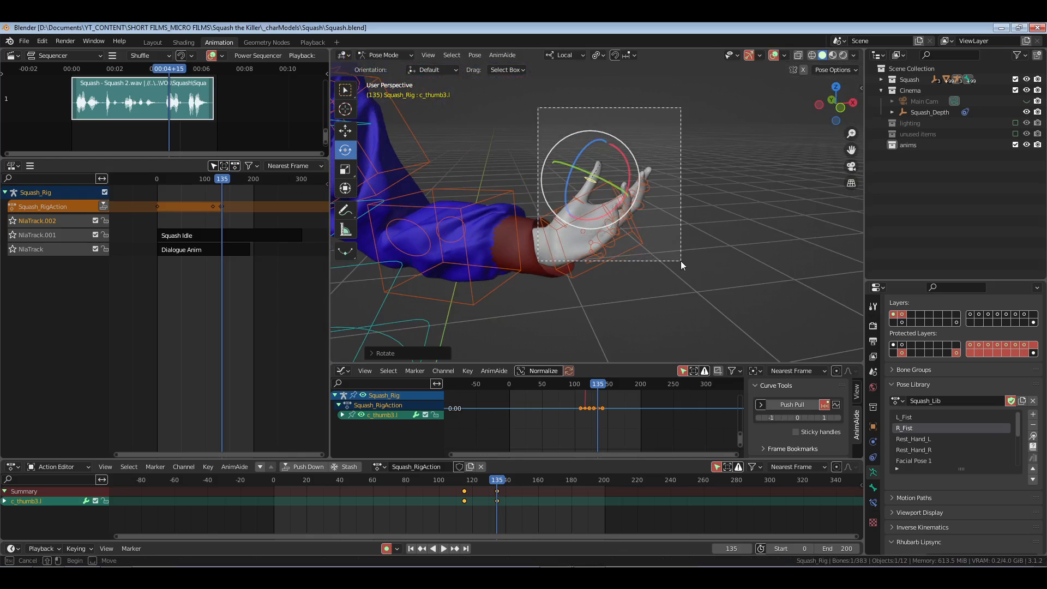
shift+click(438, 214)
shift+middle_drag(437, 214, 648, 264)
shift+click(628, 207)
middle_drag(628, 207, 522, 192)
shift+click(522, 190)
shift+click(464, 225)
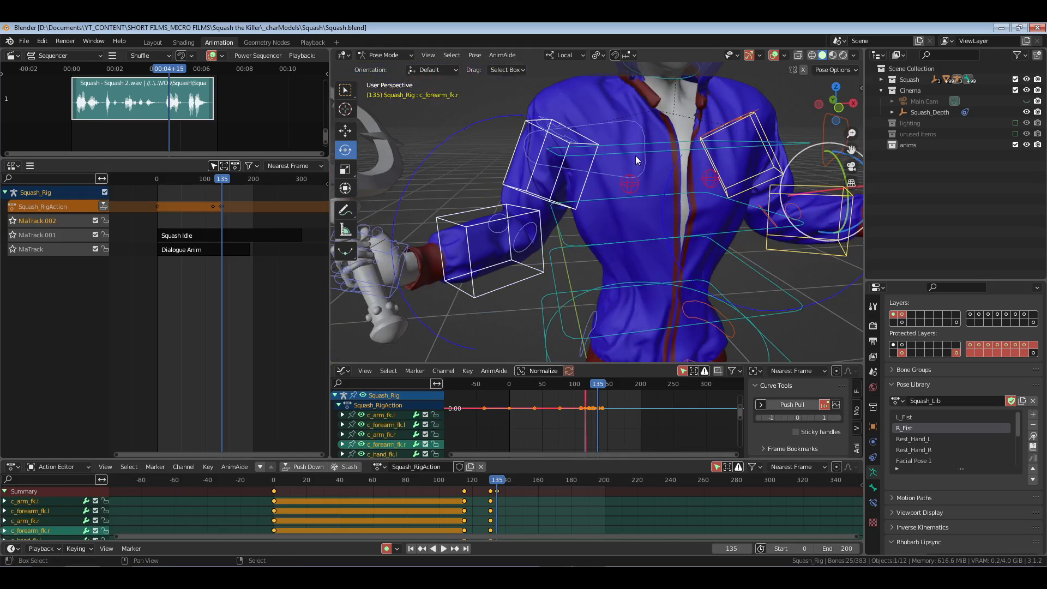
- Add the remaining shoulder and hand controls to the bone selection and keyframe the selected bones at frame 135
shift+click(734, 161)
middle_drag(733, 161, 680, 191)
shift+click(689, 185)
shift+click(635, 195)
key(ctrl+s)
key(i)
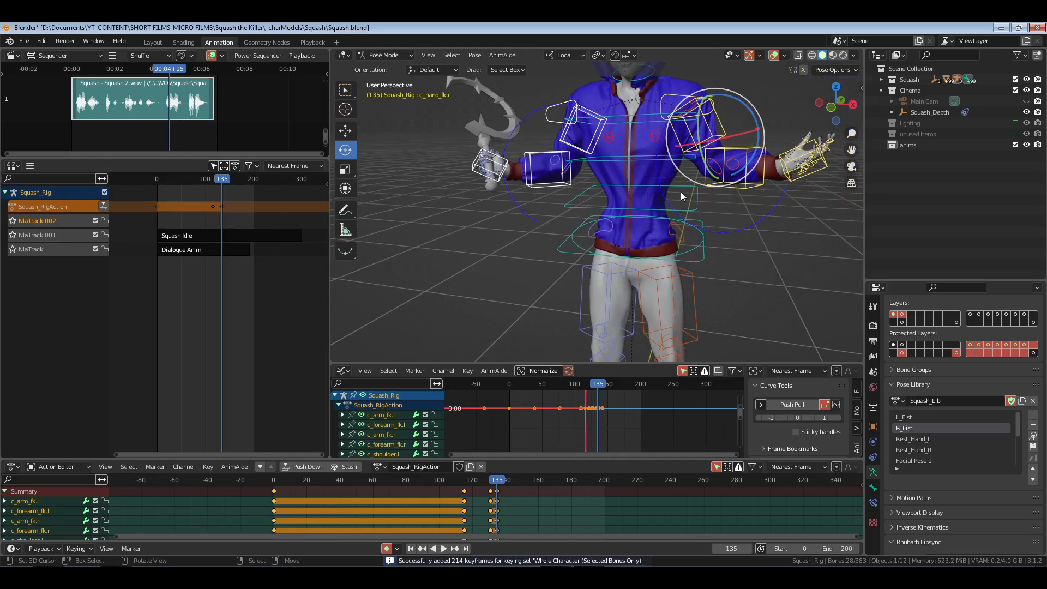
- Copy the arms-down rest pose keyframes near frame 115 and paste them at frame 158
click(733, 548)
text(+23)
key(Return)
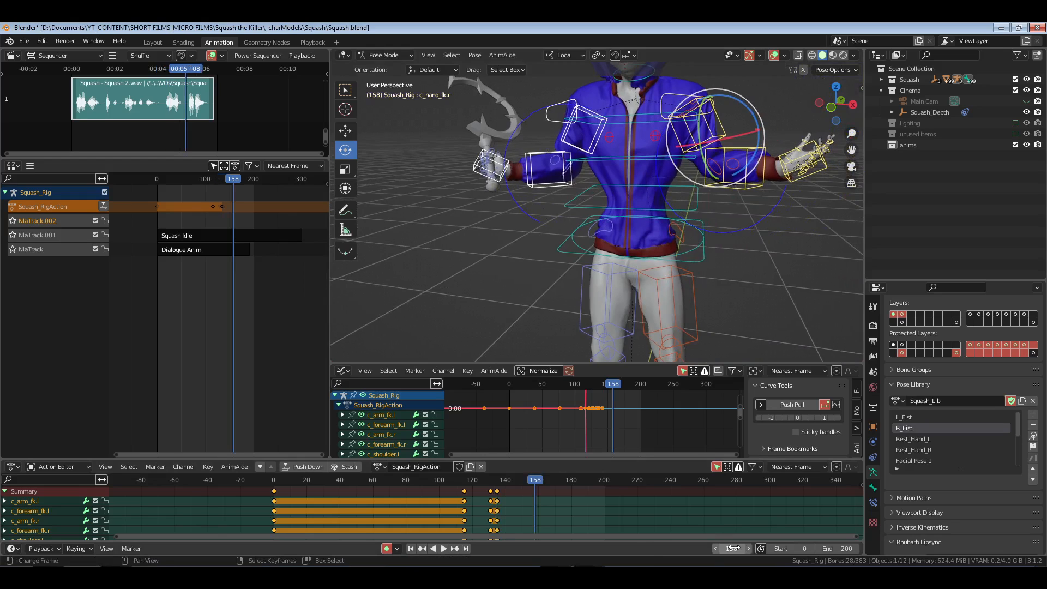
click(465, 491)
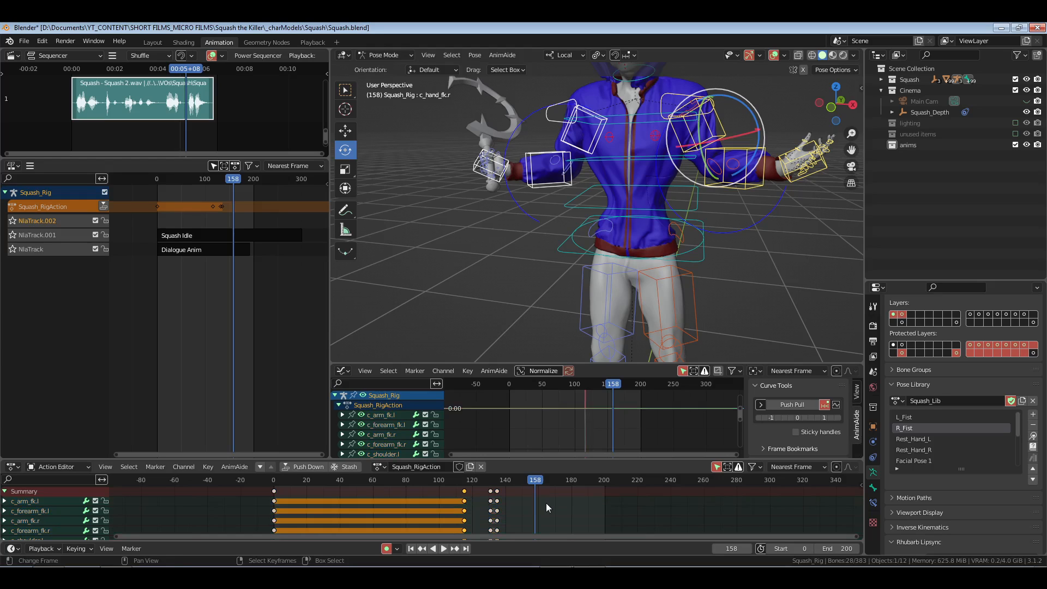
key(ctrl+c)
key(ctrl+v)
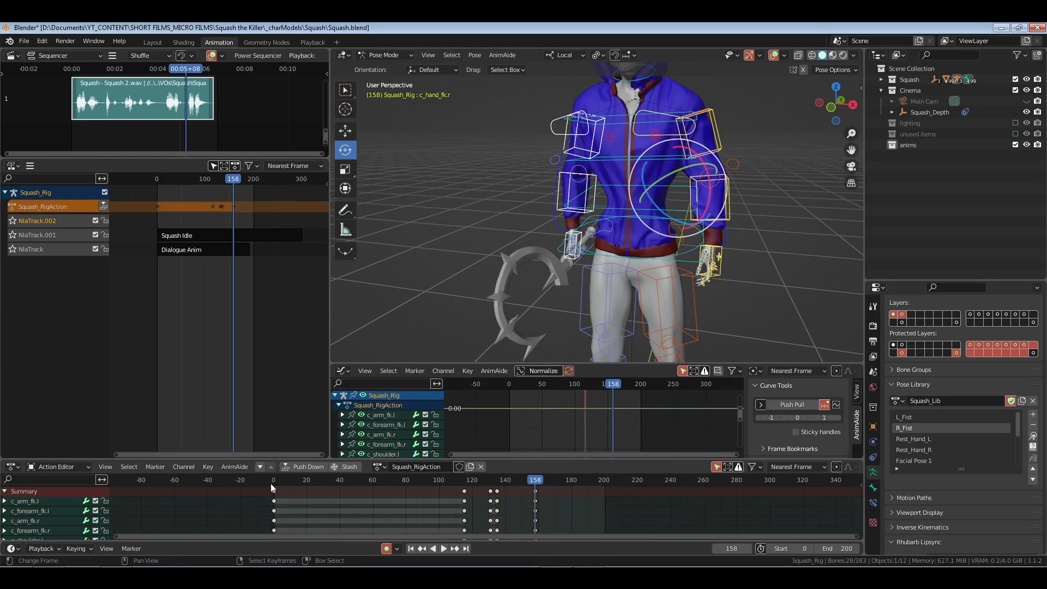
- Save the file and play the animation through the camera in the Playback workspace
click(311, 42)
key(ctrl+s)
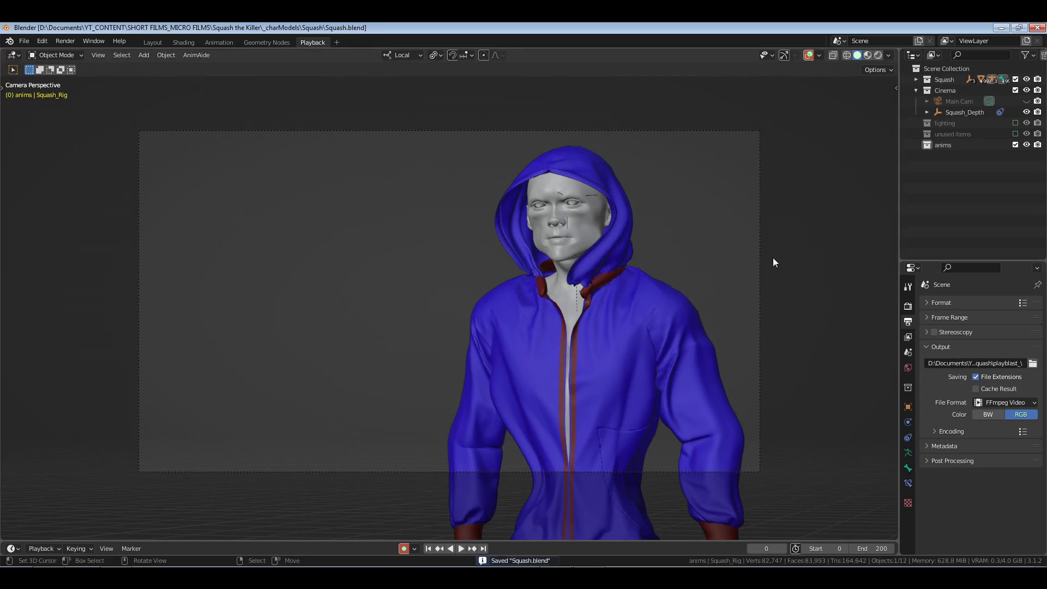
key(space)
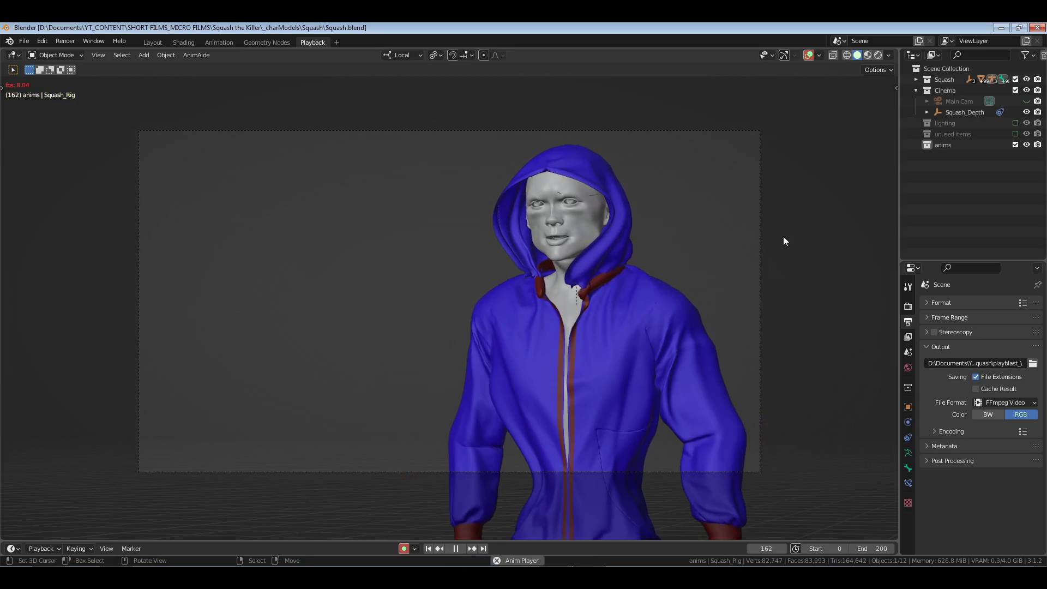
key(space)
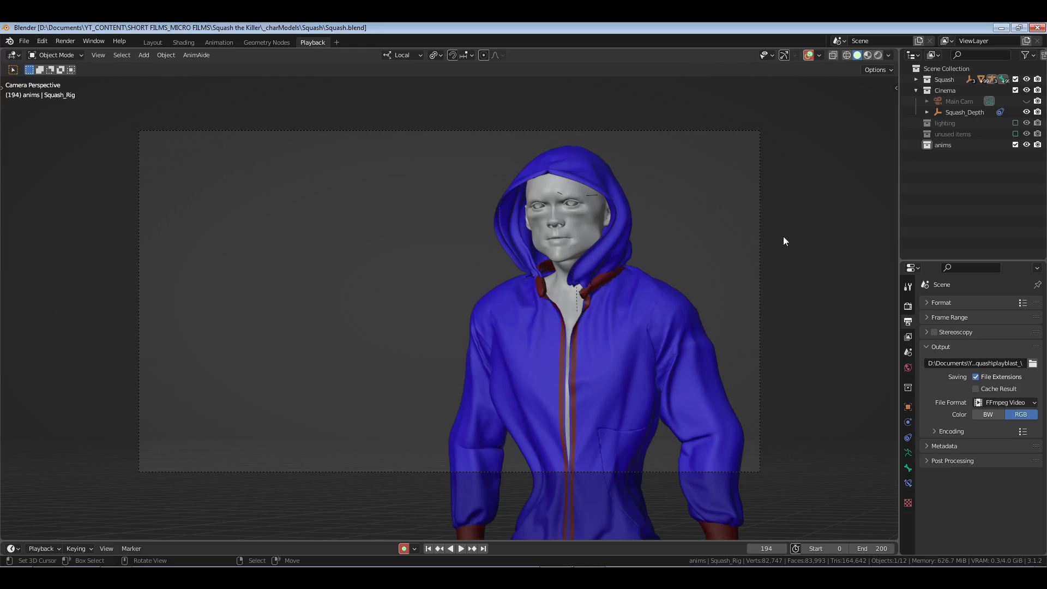
- In the Animation workspace, move the raised-arms hold keys and the final rest pose keys 15 frames later in the Action Editor
click(218, 43)
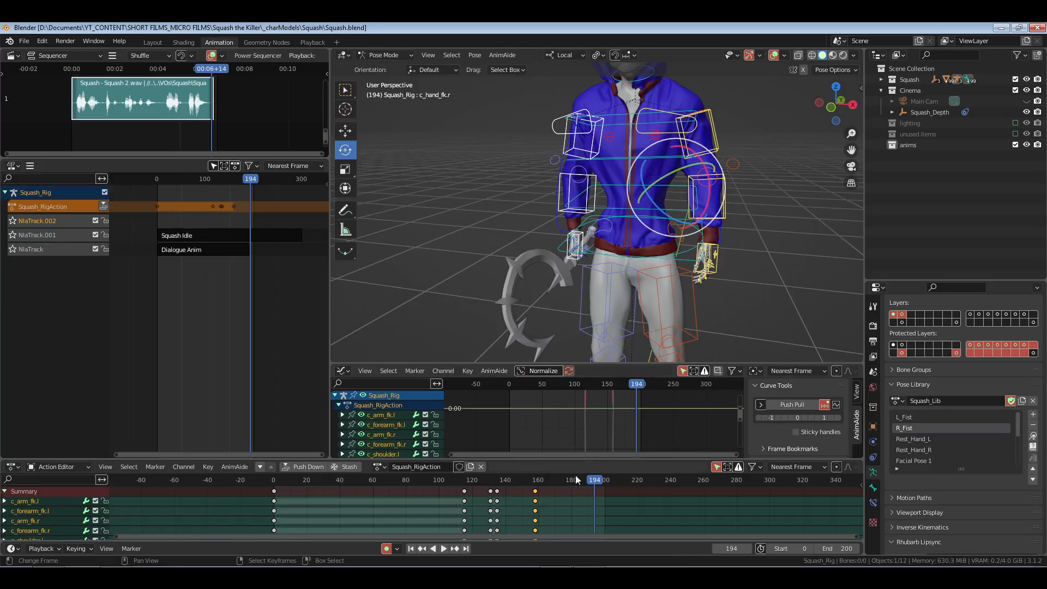
drag(492, 480, 518, 512)
text(g15)
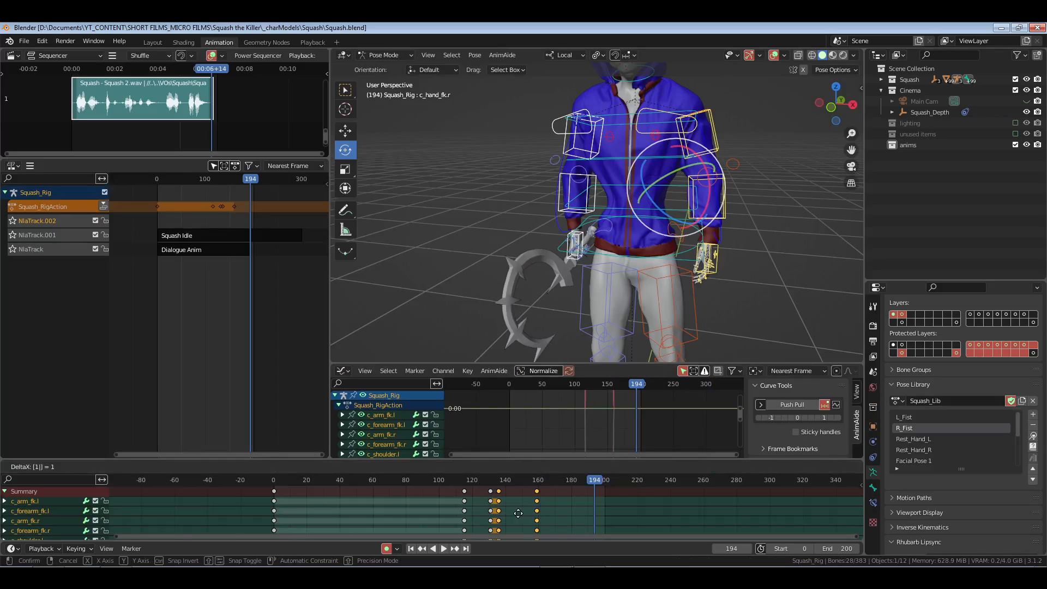
key(Return)
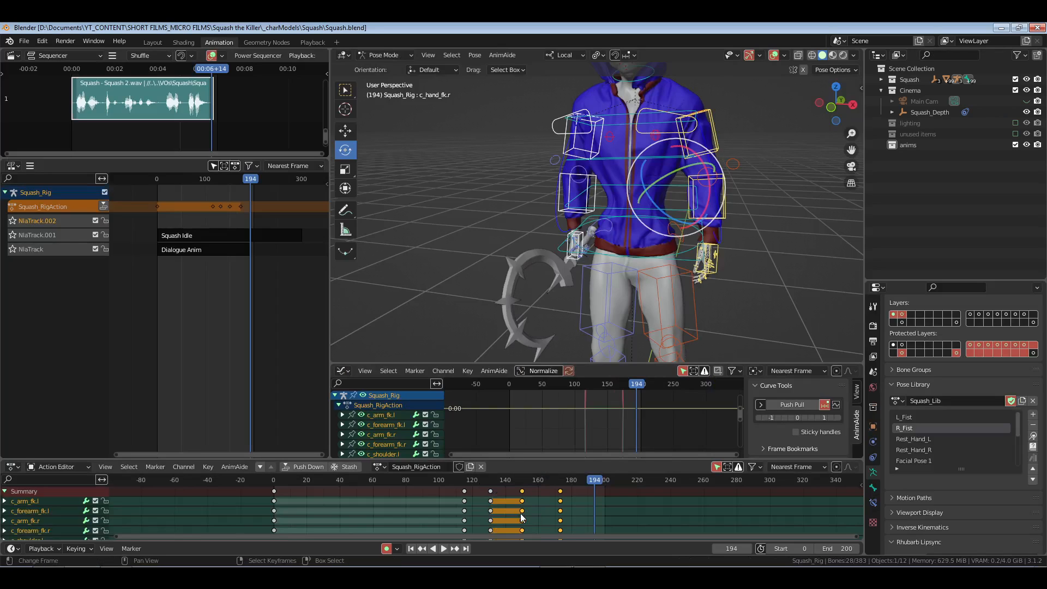
- Play the retimed arm gesture in the Playback workspace, starting from frame 106
click(449, 481)
click(315, 43)
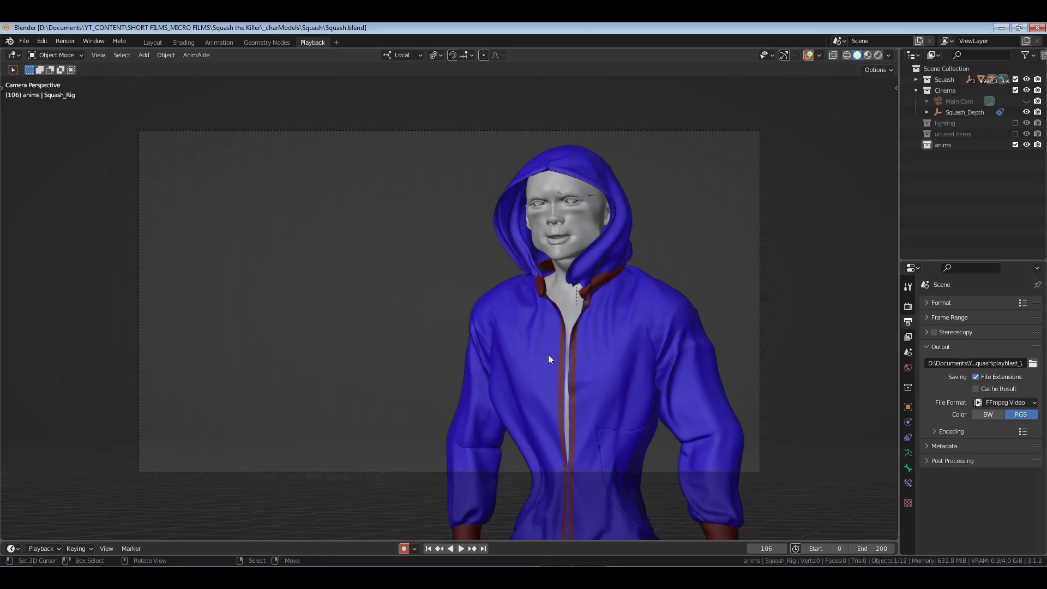
key(space)
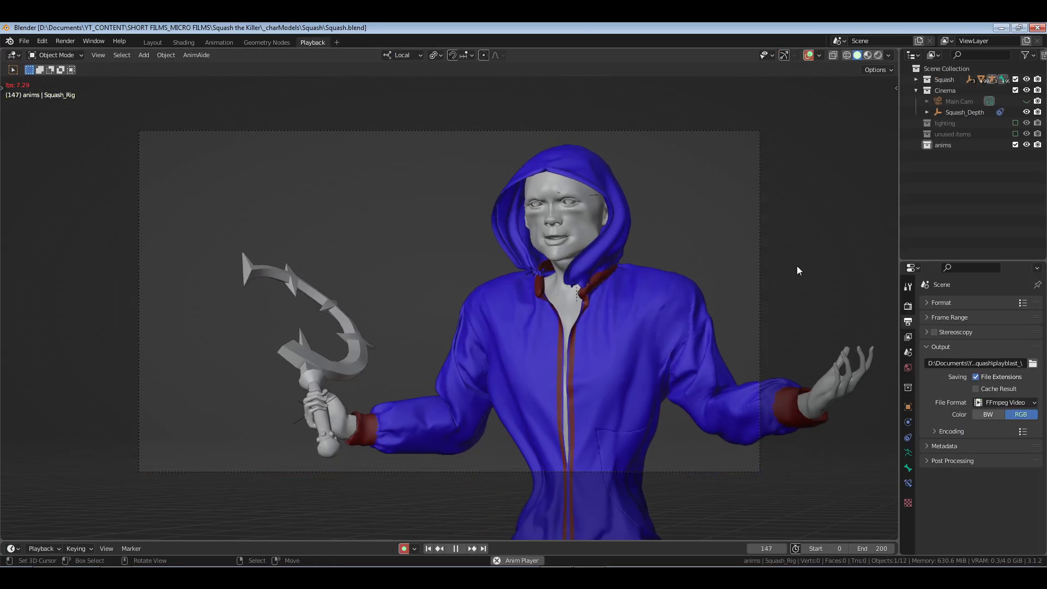
key(space)
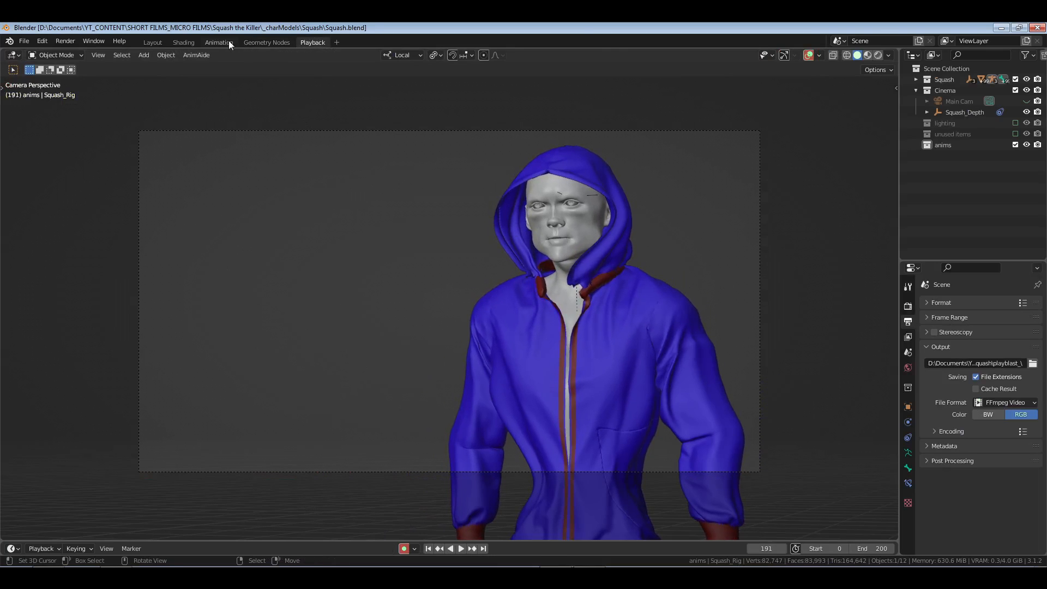
- Return to the Animation workspace at frame 150 and set the AnimAide curve tool to Smooth
click(220, 42)
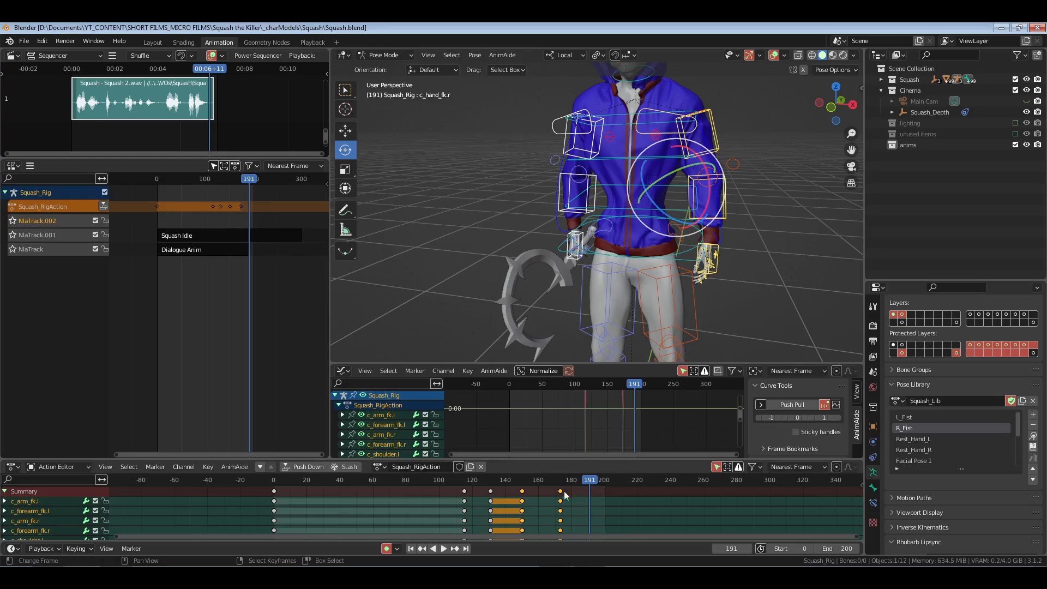
click(521, 483)
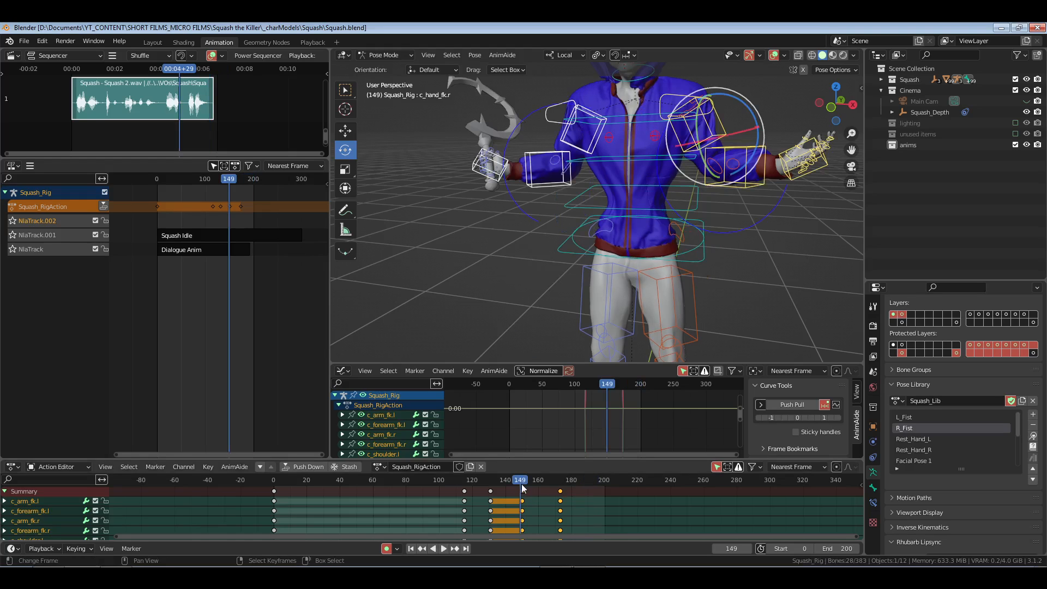
click(521, 483)
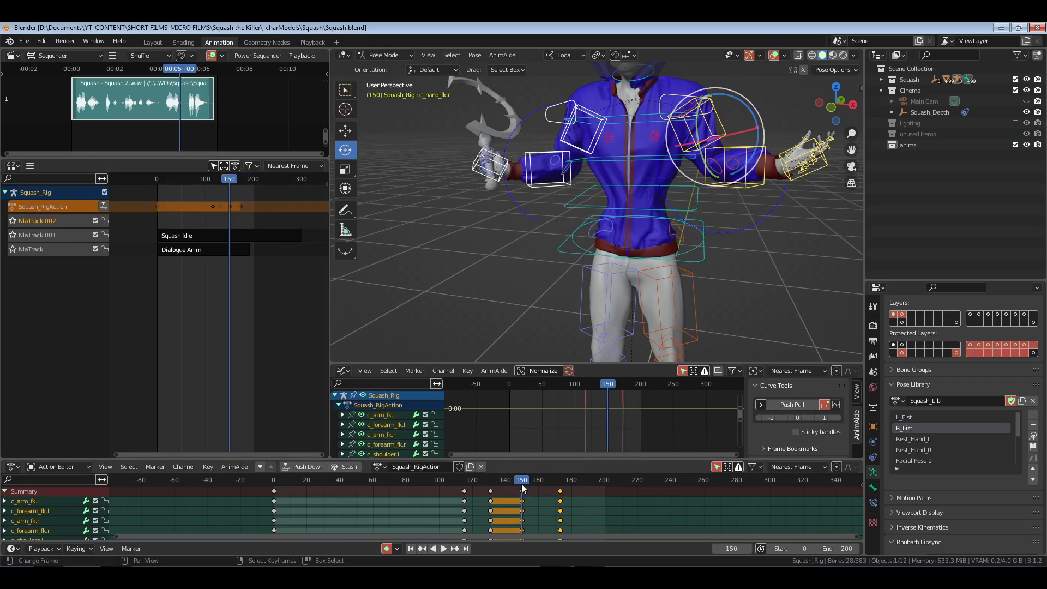
click(835, 404)
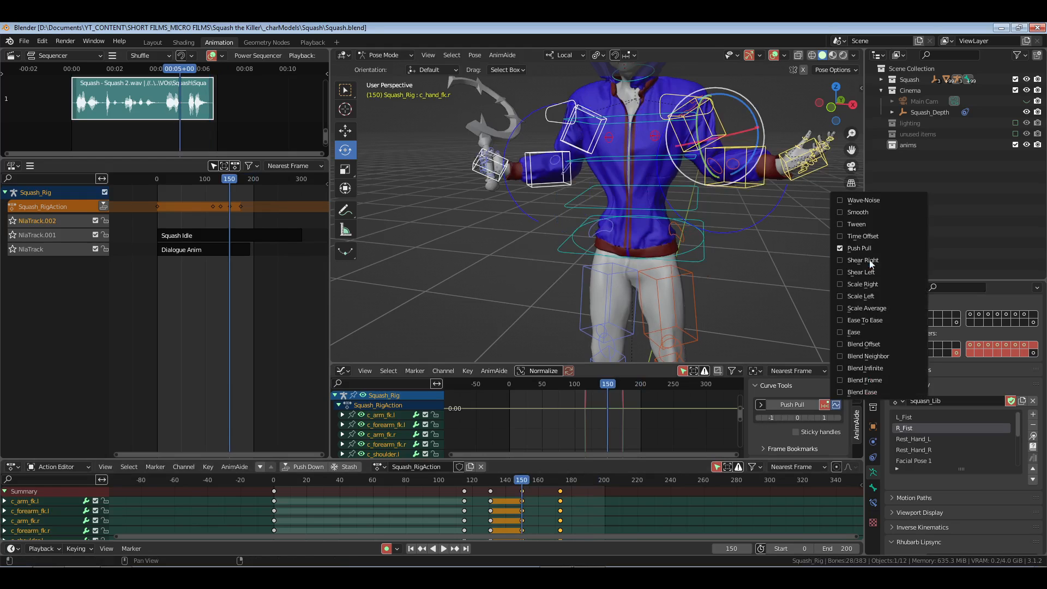
click(879, 218)
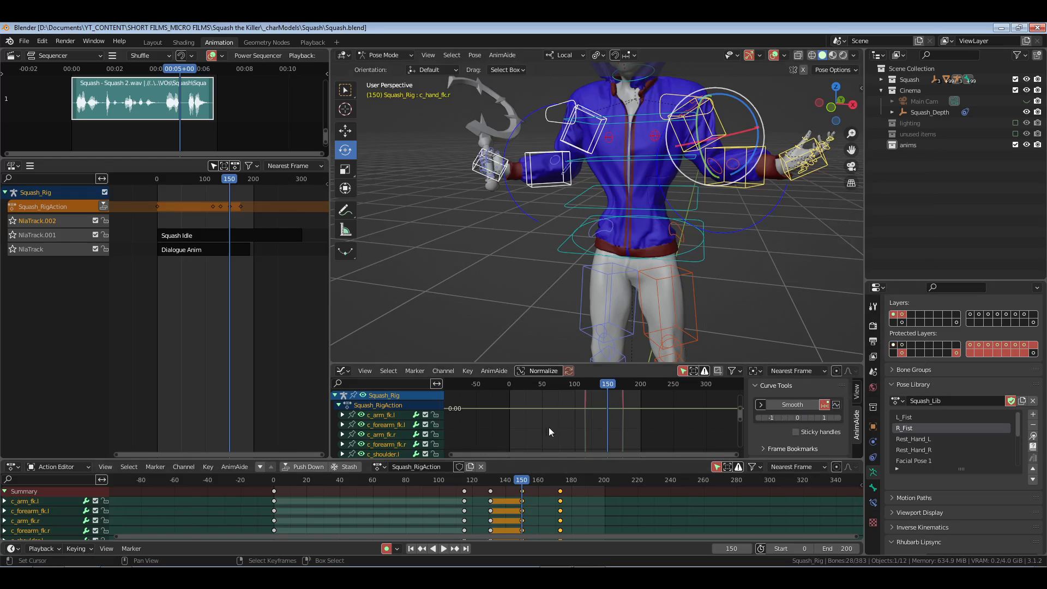
- Select the arm gesture keyframes from the start of the raised-arms hold to the final rest pose and apply Smooth to their curves
key(a)
key(Home)
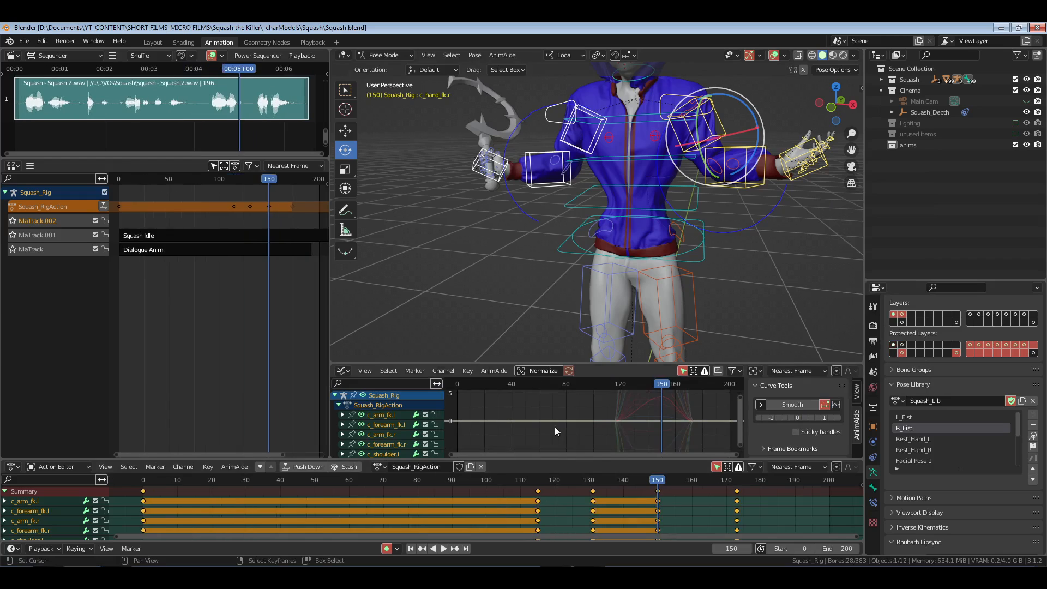
click(382, 434)
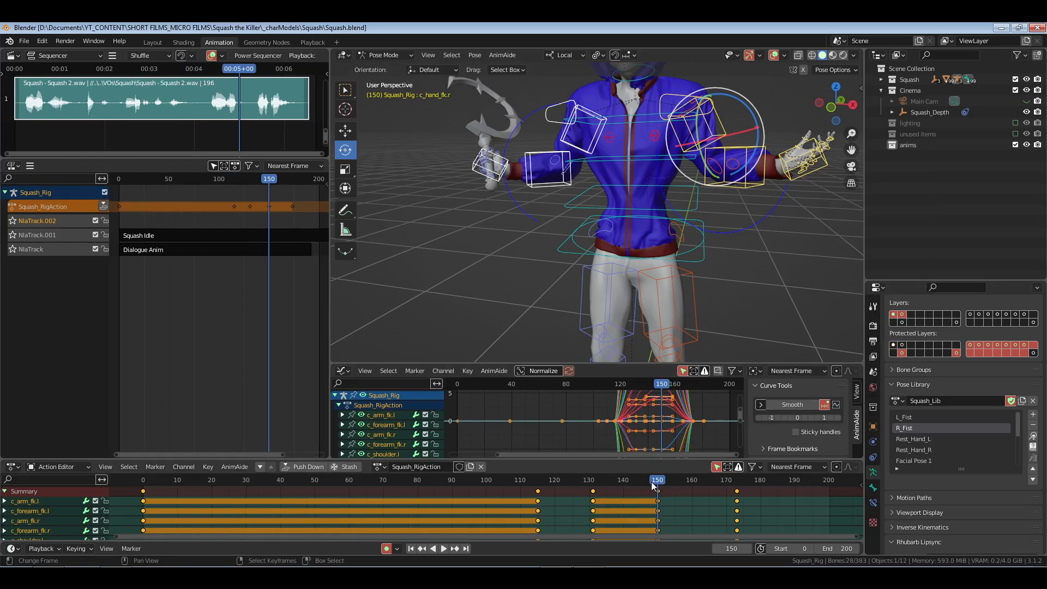
drag(653, 482, 794, 515)
drag(797, 417, 807, 421)
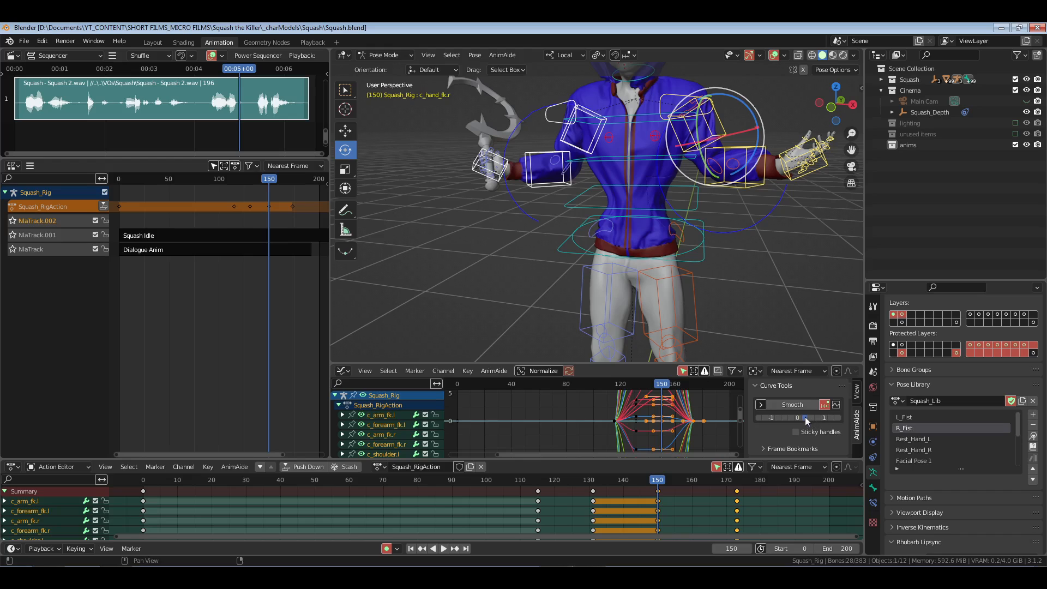
drag(576, 485, 801, 517)
click(806, 420)
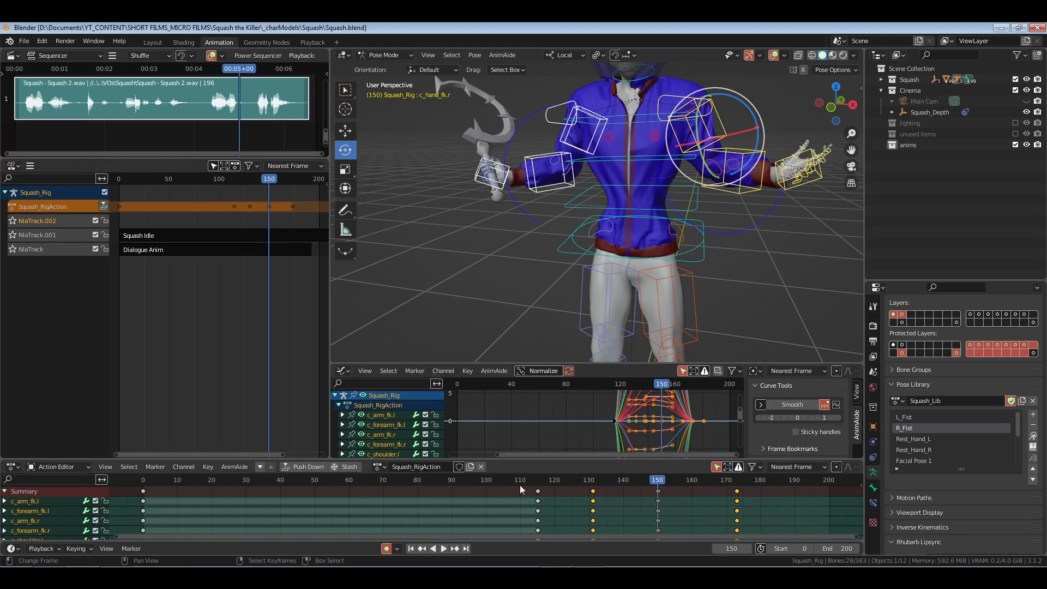
- Save the file and play the smoothed animation in the Playback workspace, starting from frame 100
ctrl+middle_drag(631, 512, 500, 499)
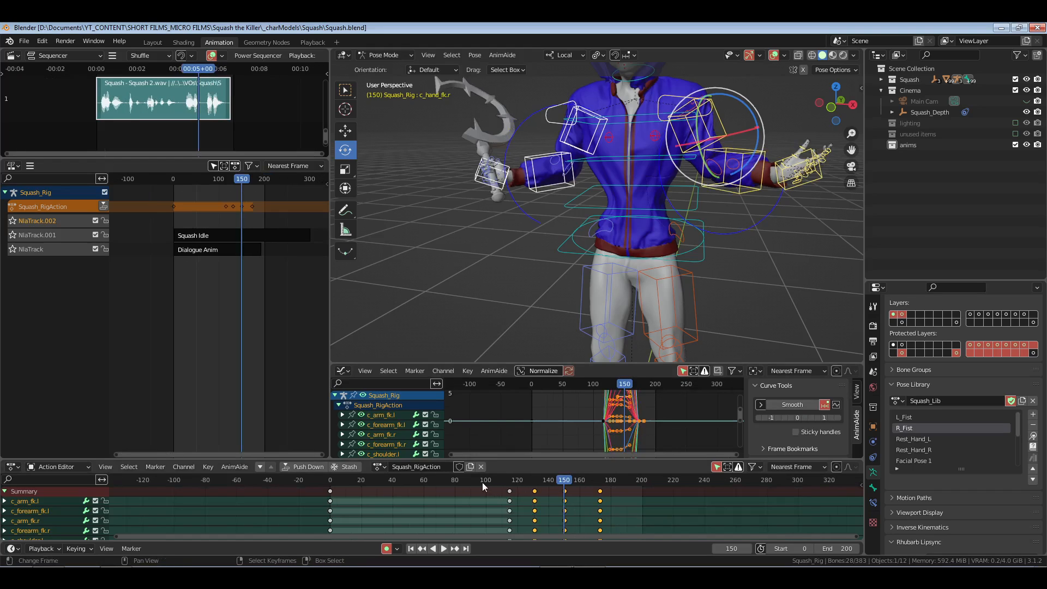
click(485, 483)
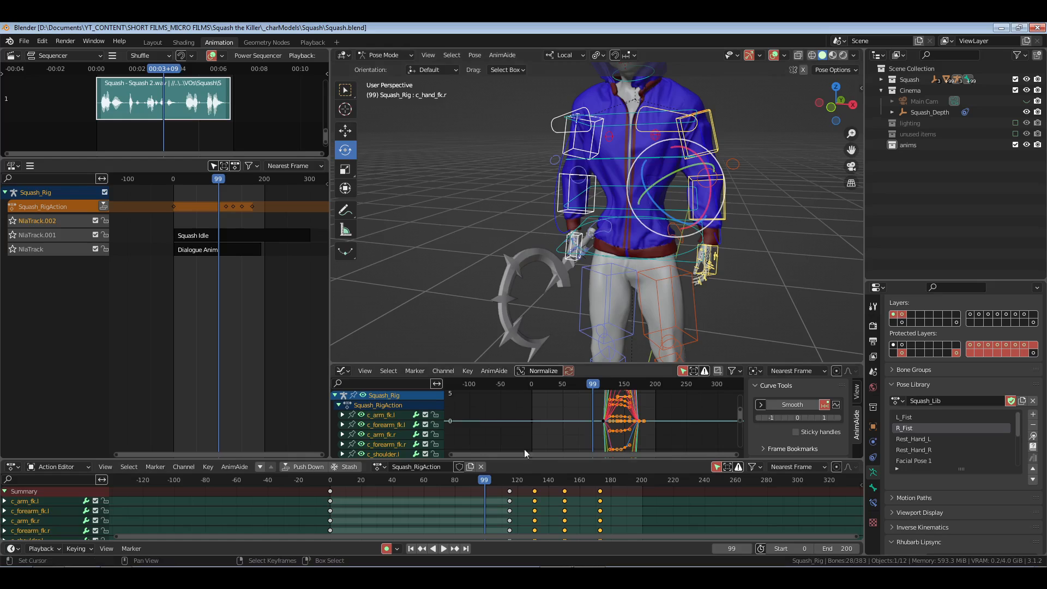
click(731, 549)
text(100)
key(Return)
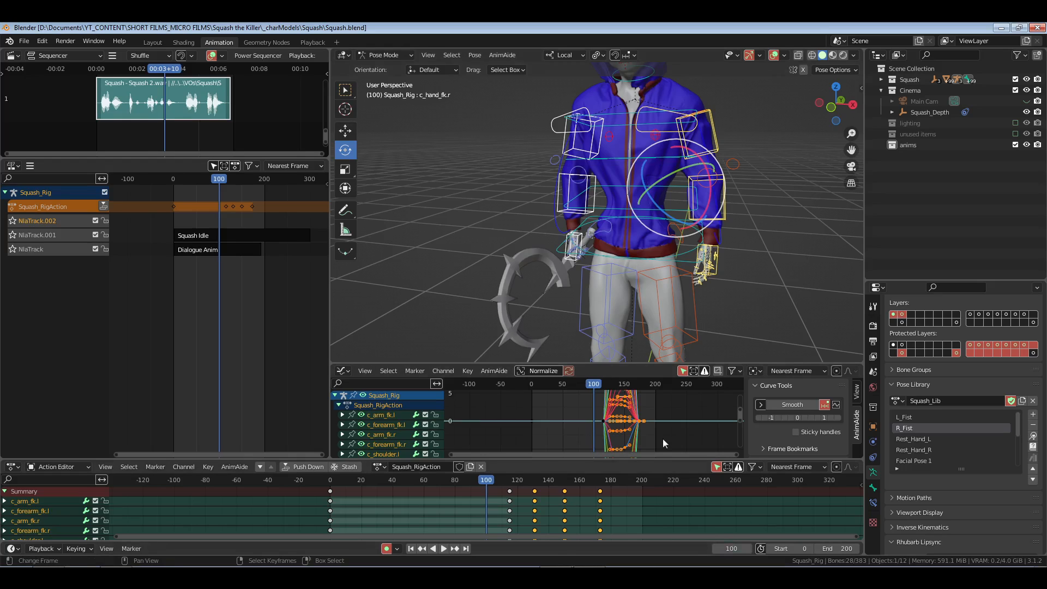
key(ctrl+s)
click(312, 42)
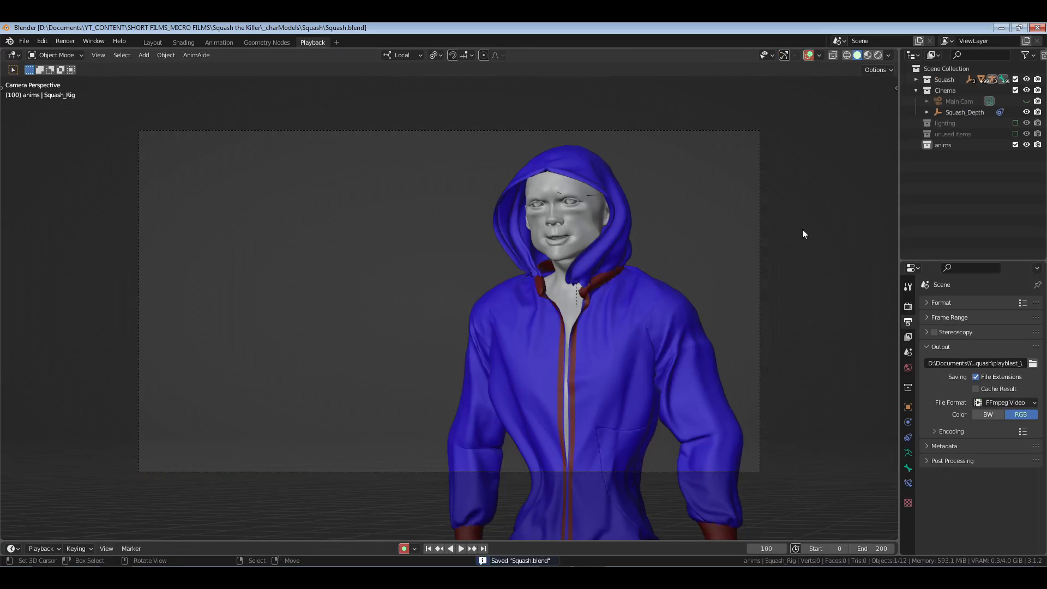
key(space)
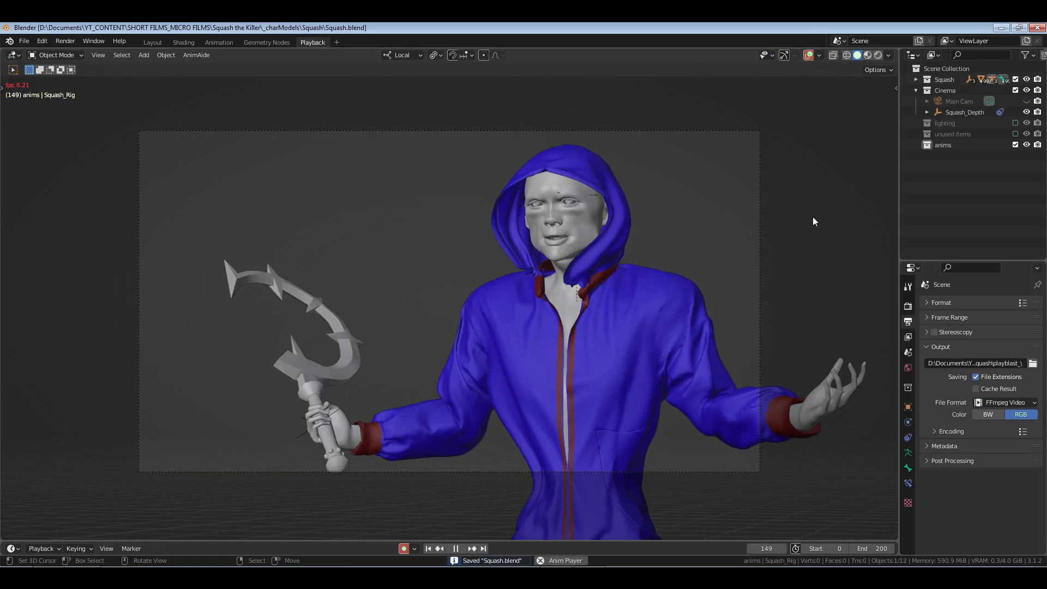
key(space)
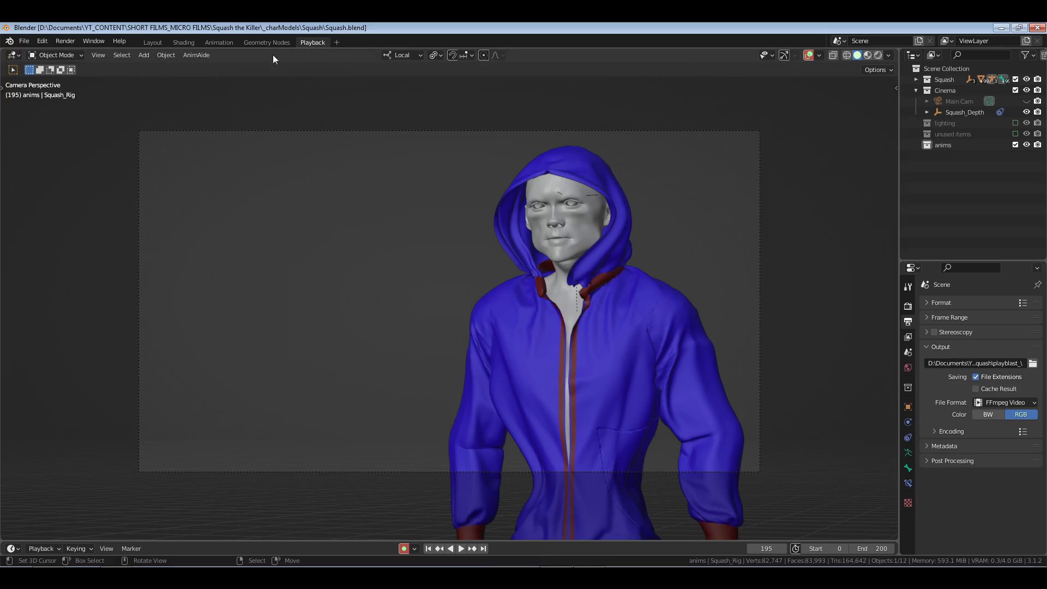
- Return to the Animation workspace at frame 160 and limit Tween Machine to rotation by disabling Tween Location, Scale and Custom
click(219, 42)
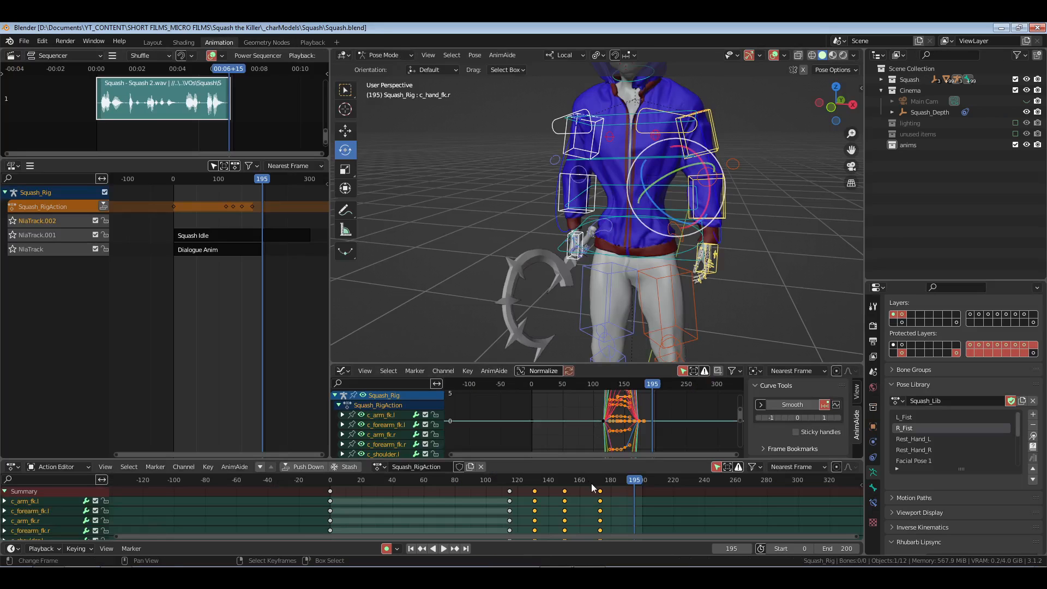
drag(583, 482, 580, 482)
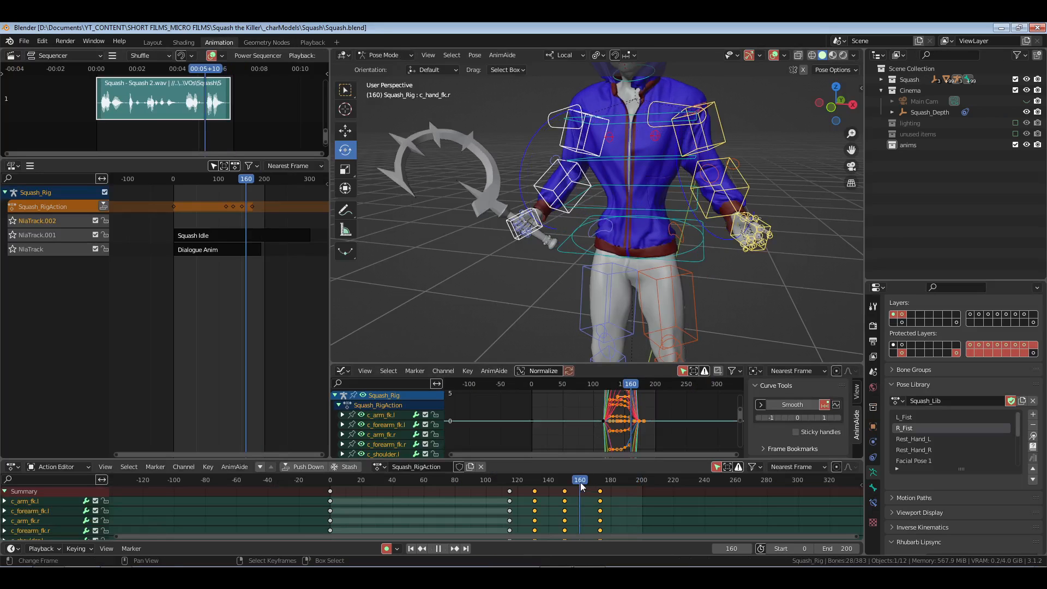
key(space)
key(Escape)
key(n)
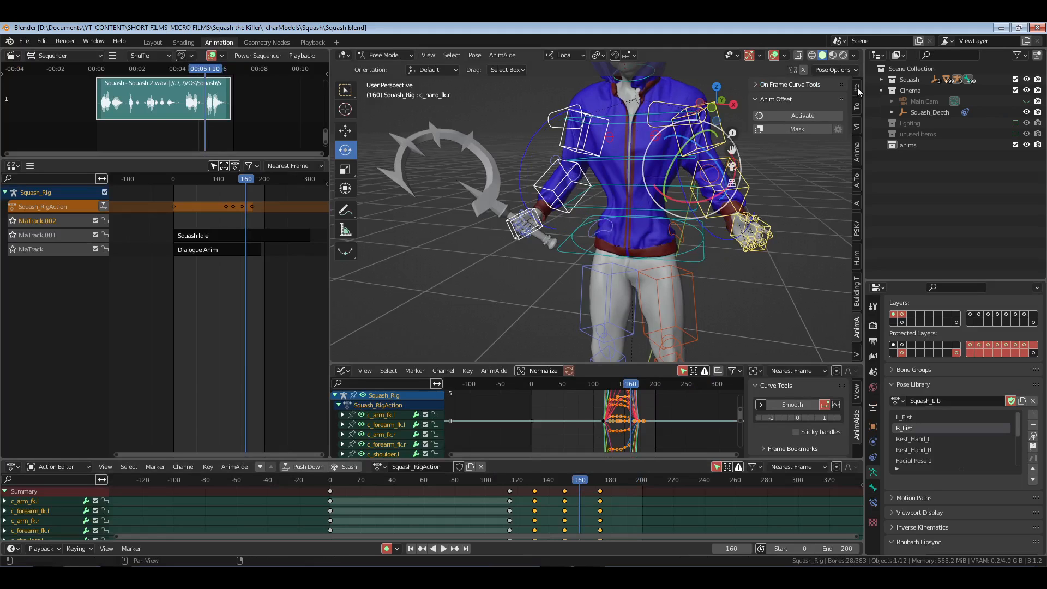
click(785, 86)
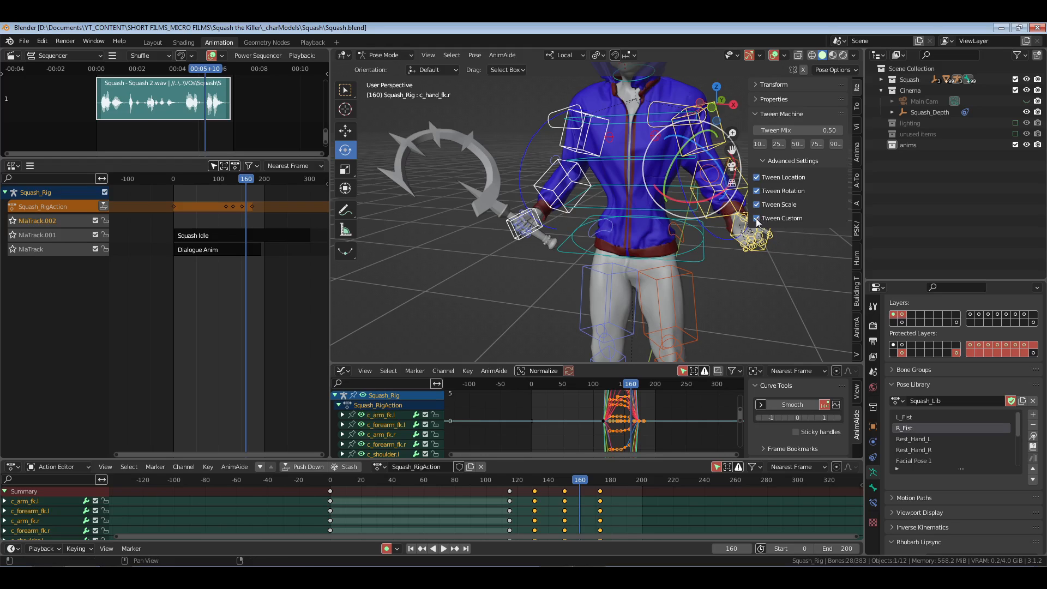
drag(757, 219, 753, 196)
- Select only the final rest pose keyframes and create an in-between arm pose at frame 160 with a Tween Mix of 0.20
drag(612, 479, 601, 509)
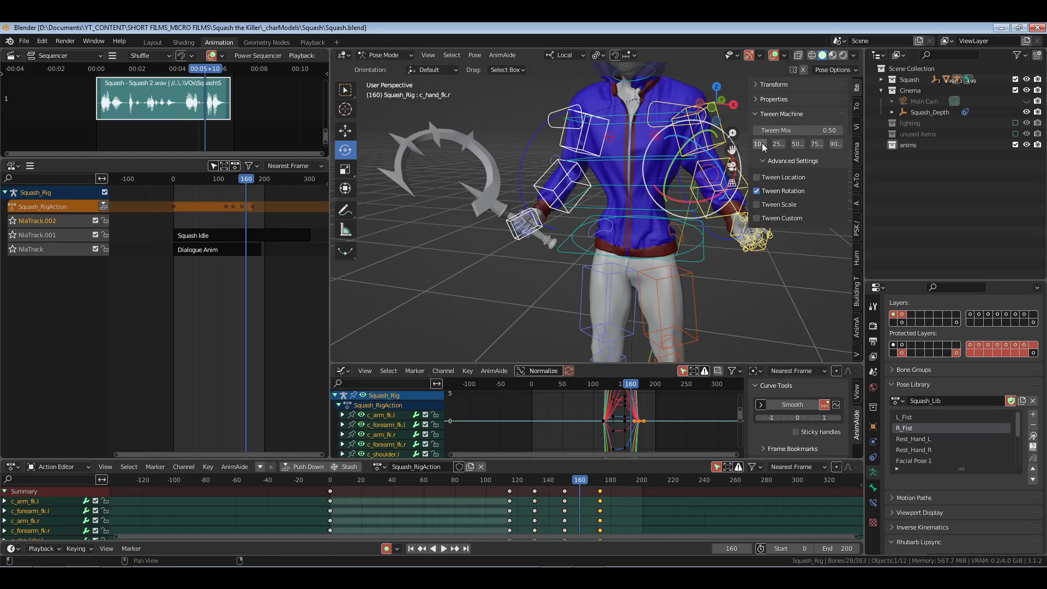
click(822, 131)
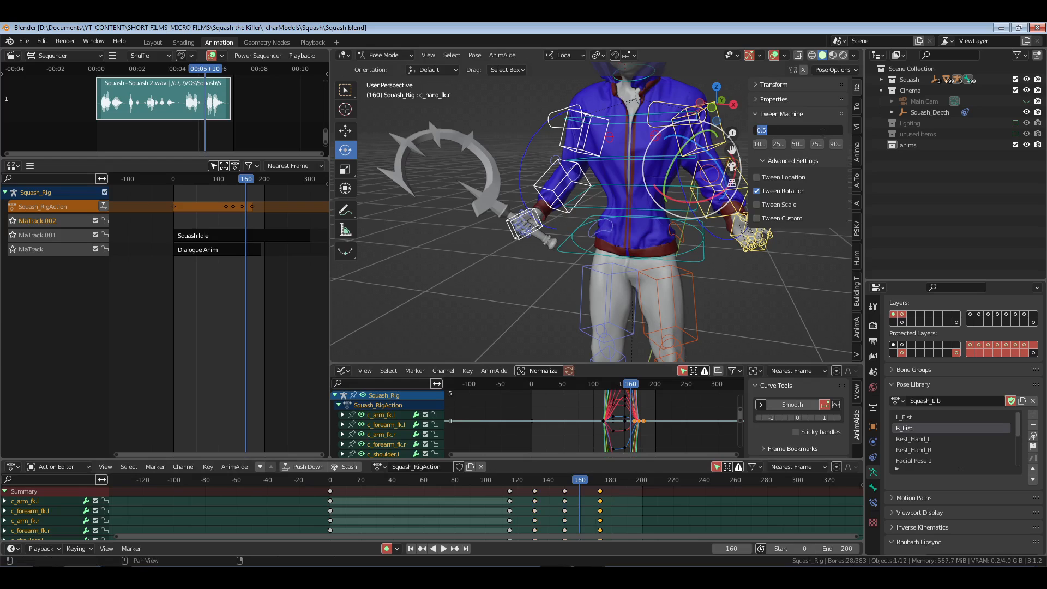
text(.2)
key(Return)
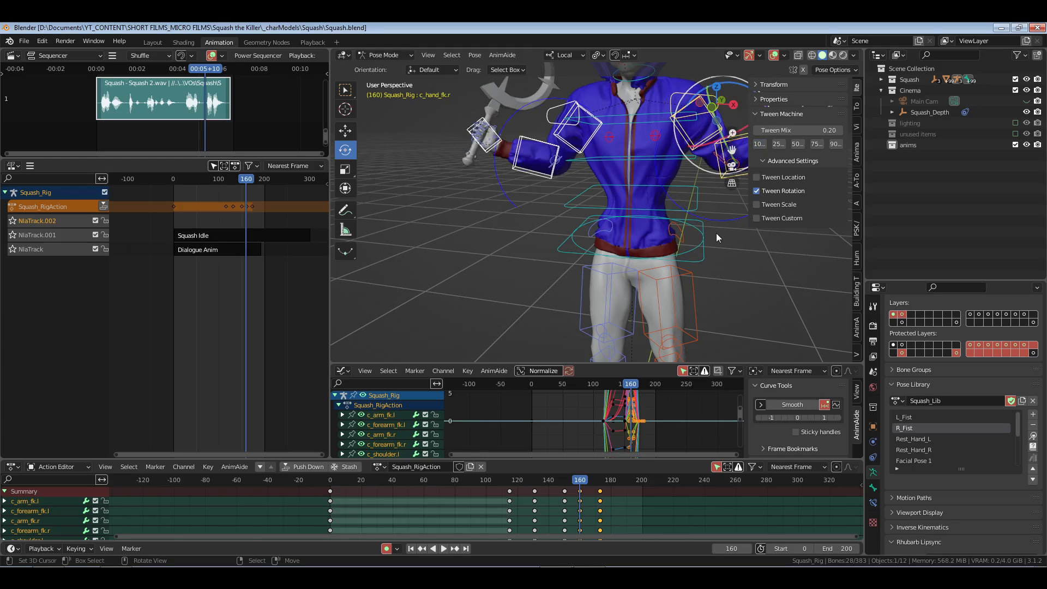
- Undo the in-between arm pose at frame 160 and recreate it with Tween Machine, setting the Tween Mix to 0.20
key(ctrl+z)
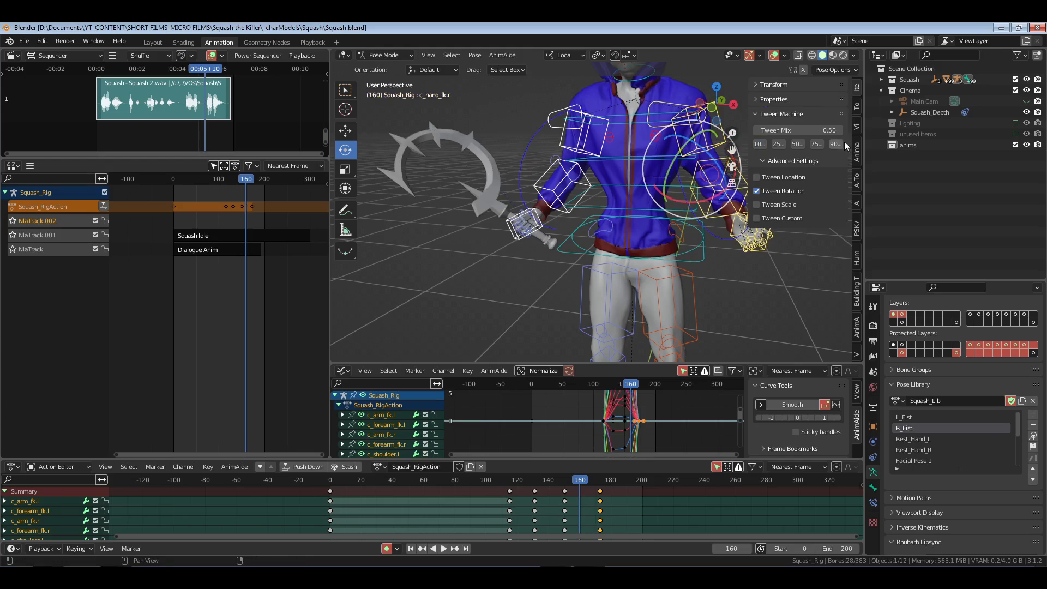
click(756, 145)
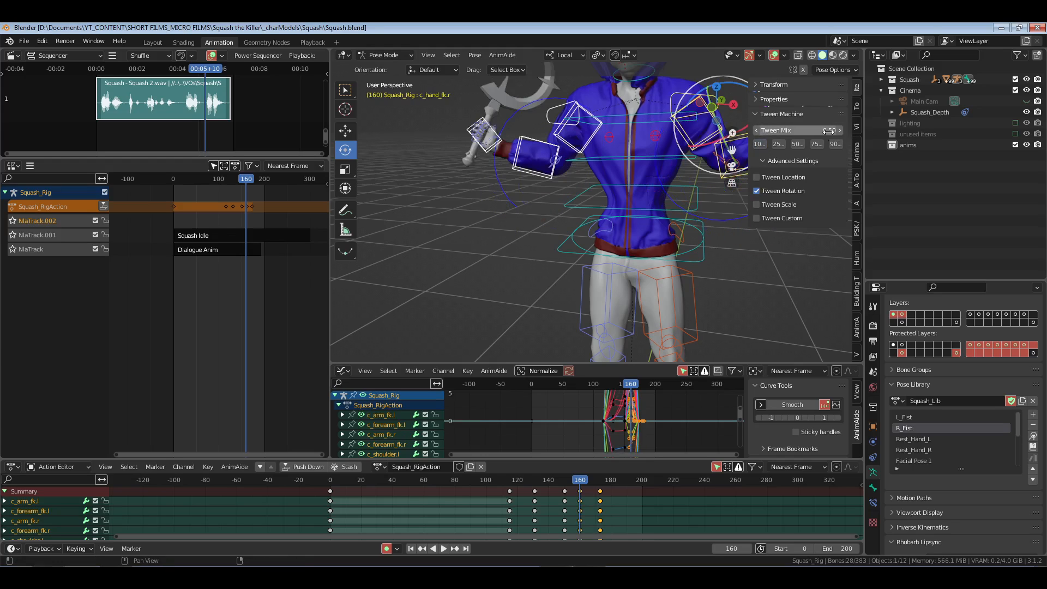
click(829, 131)
text(0.2)
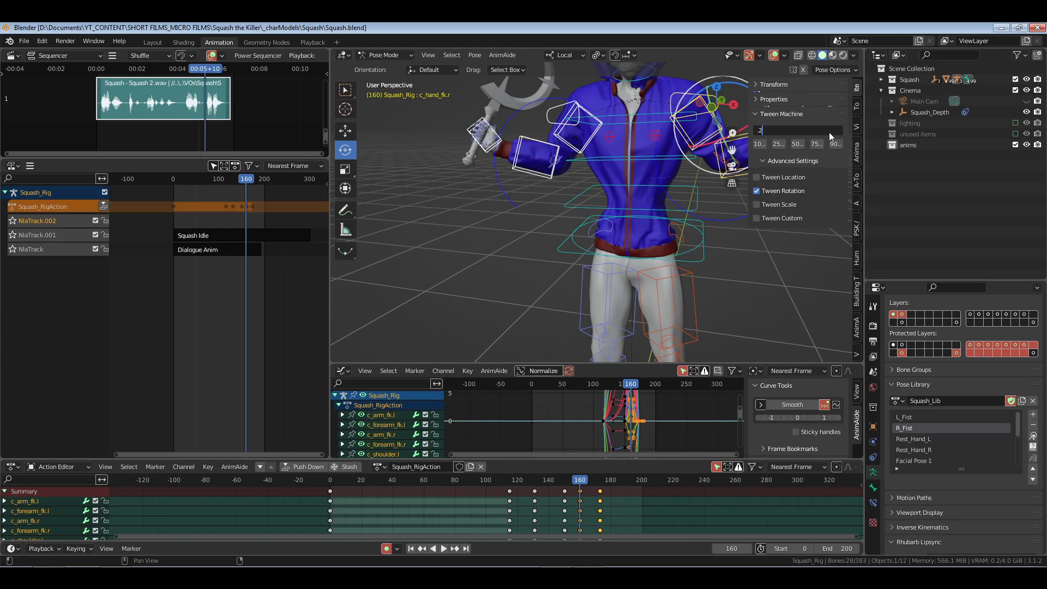
key(Return)
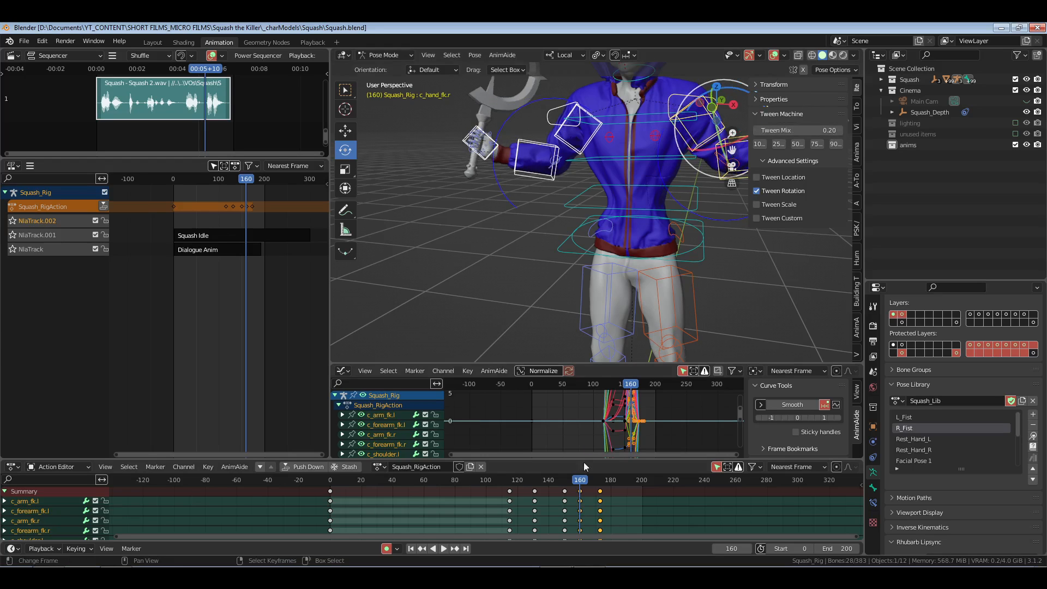
- Save the file and play the animation in the Playback workspace from frame 102 to check the new in-between pose
click(488, 489)
click(308, 41)
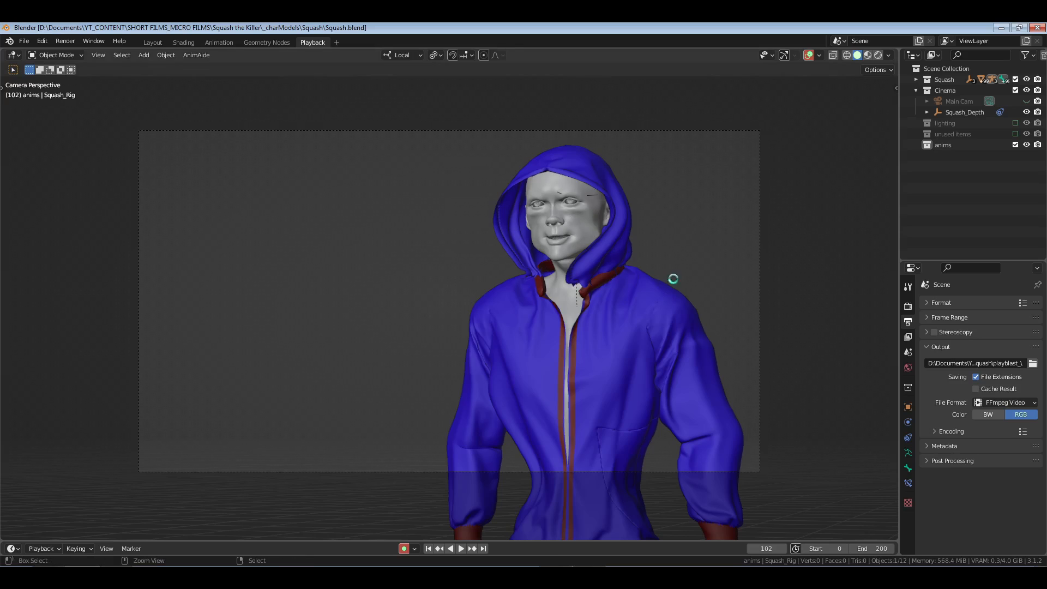
key(ctrl+s)
key(space)
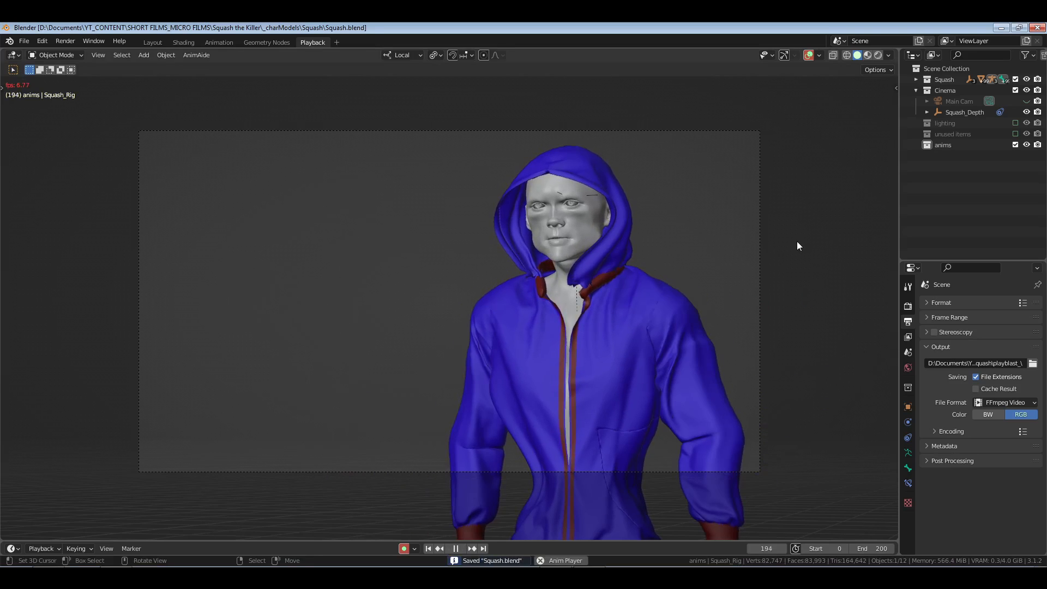
key(space)
- In the Animation workspace, select only the final rest pose keyframes and move them 6 frames later
click(219, 42)
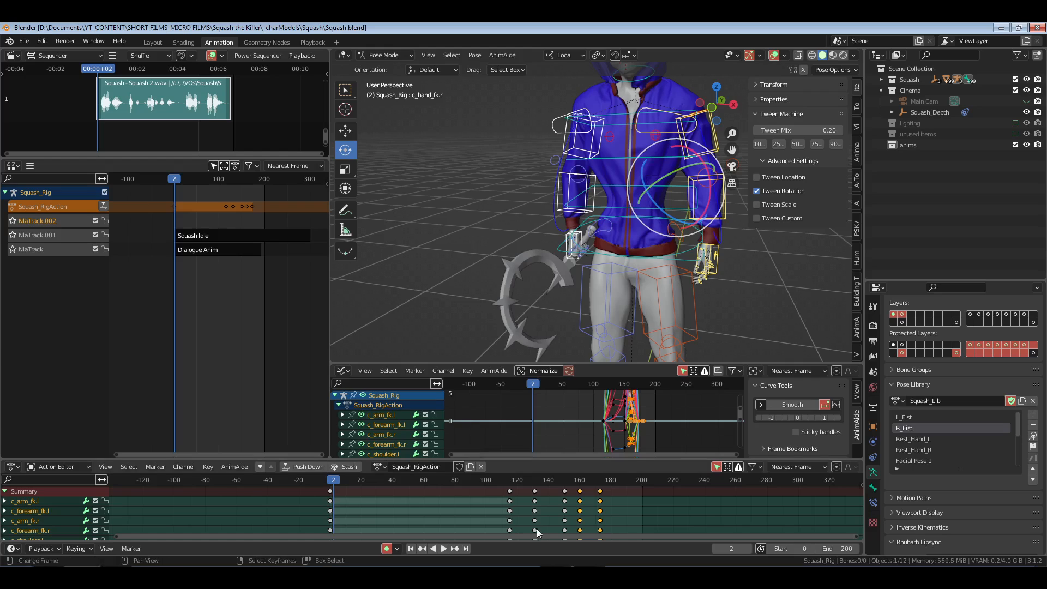
drag(589, 483, 622, 515)
text(g6)
key(Return)
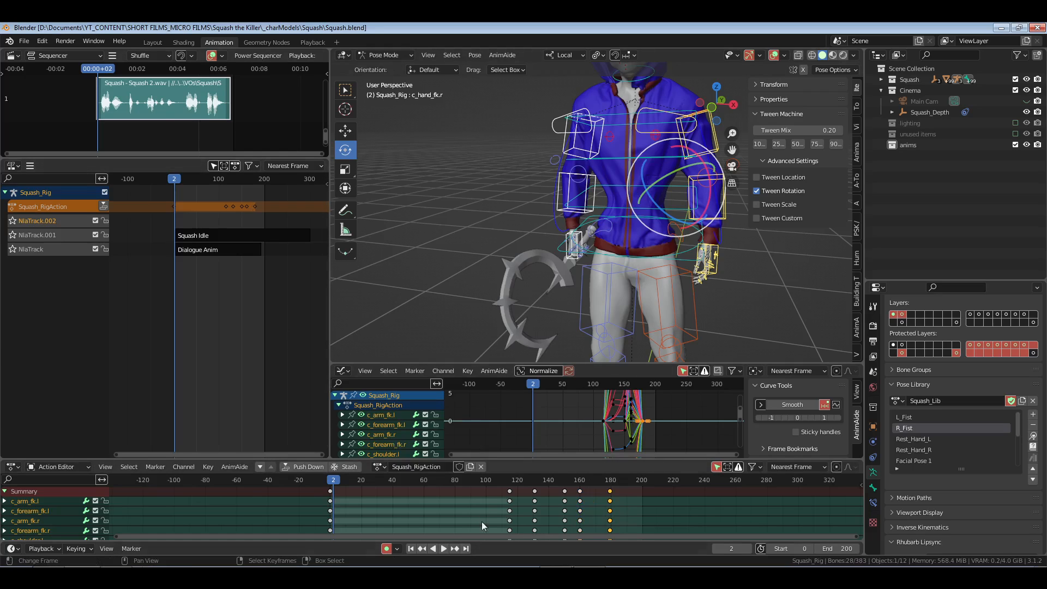
- Save the file and play the retimed gesture in the Playback workspace, starting from frame 101
click(488, 495)
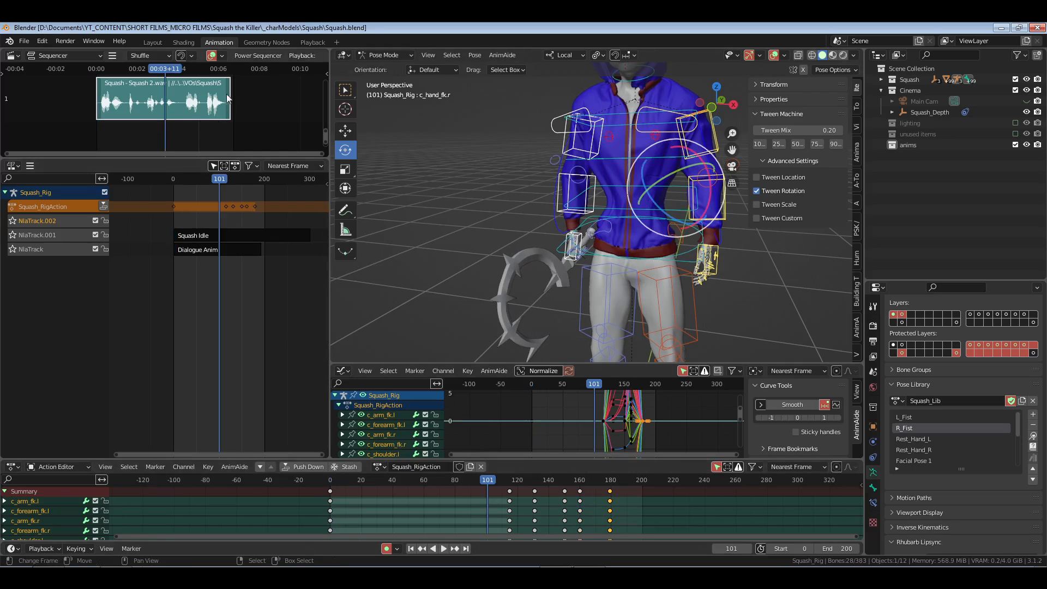
click(313, 42)
key(ctrl+s)
key(space)
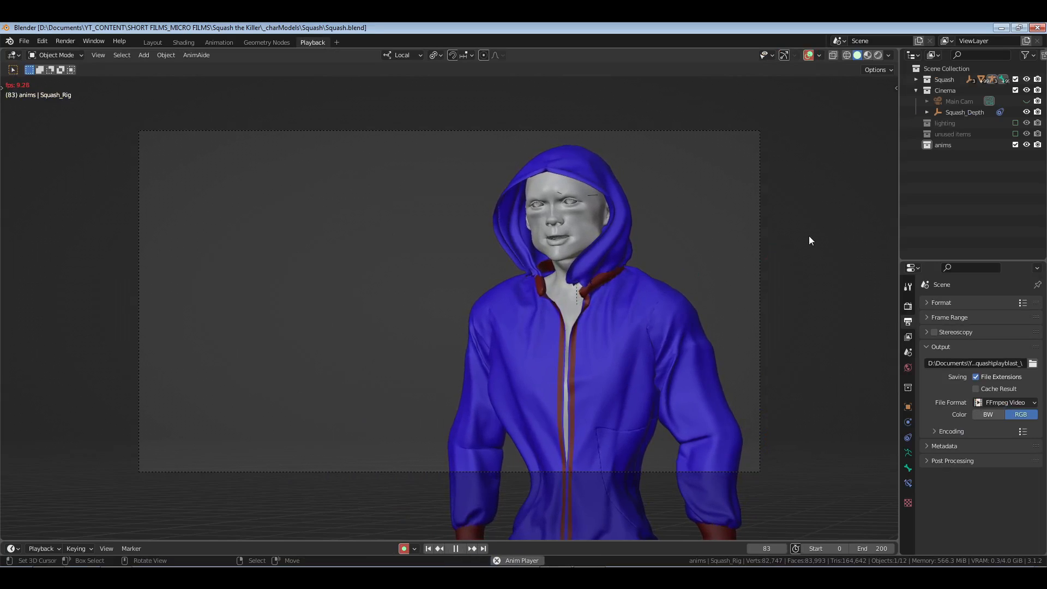
key(space)
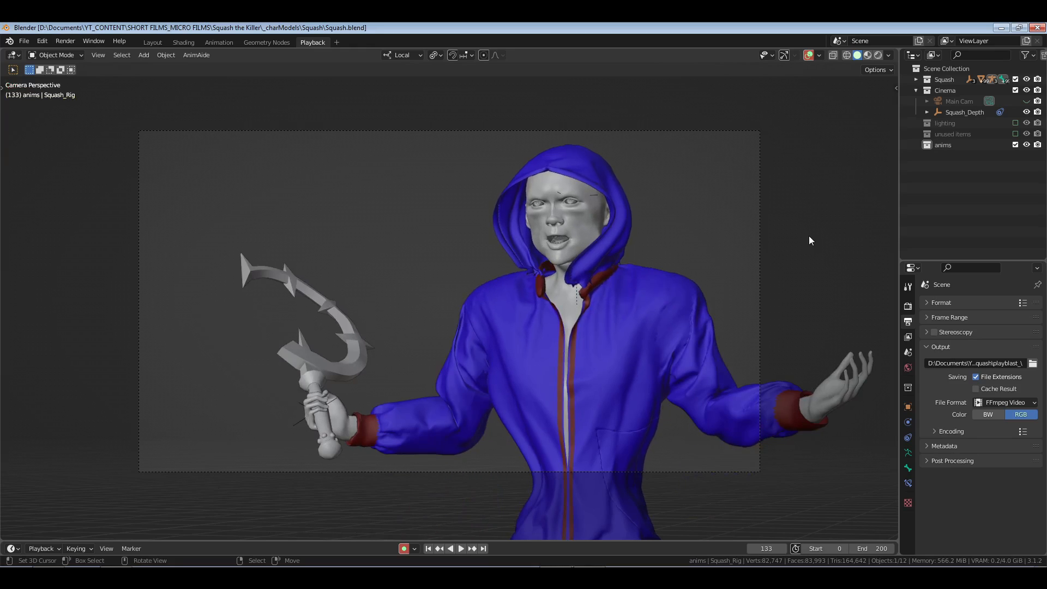
- Return to the first frame, save the file, render the full animation and close the render window
click(428, 550)
key(ctrl+s)
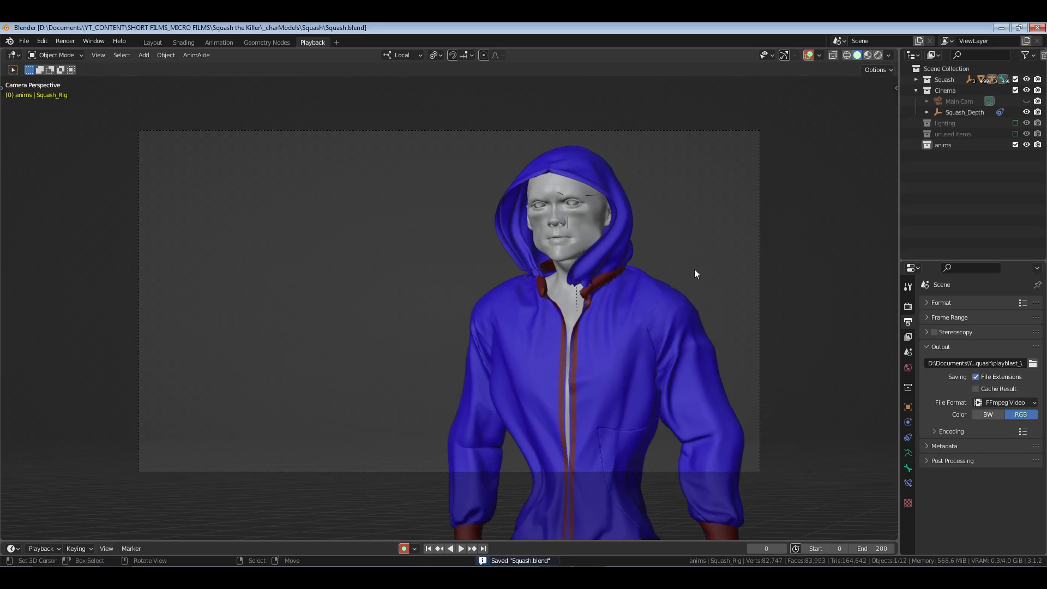
key(ctrl+F12)
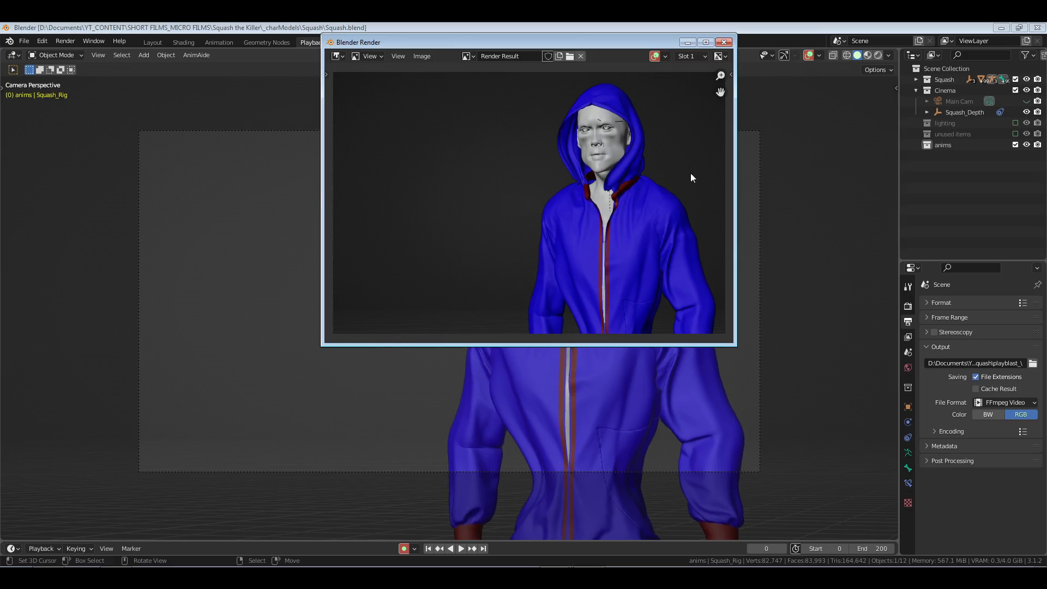
key(Escape)
- Watch the rendered full-length playblast in the animation player and close the player
key(ctrl+F11)
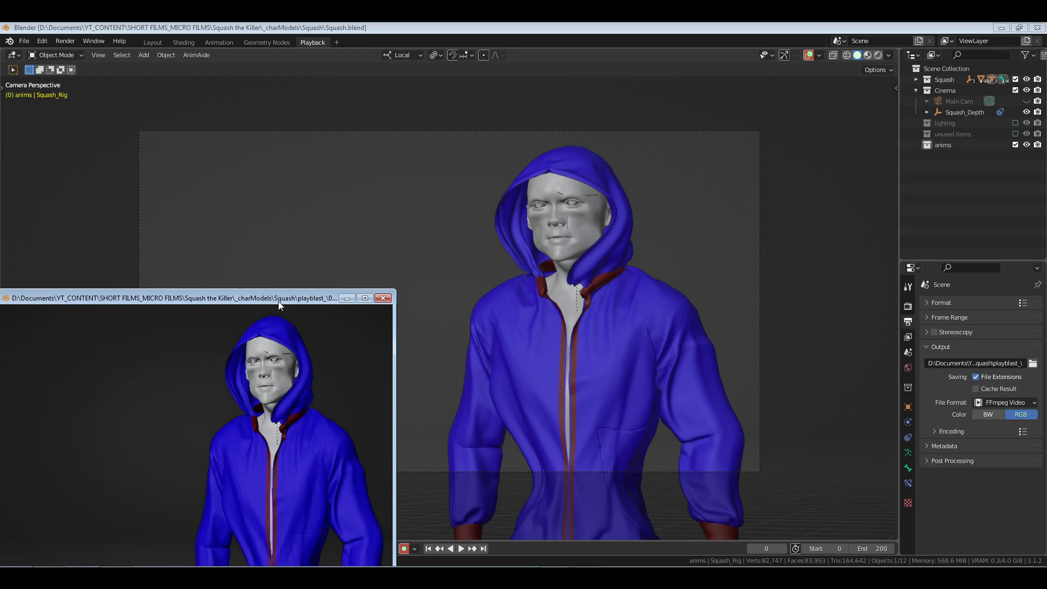
drag(278, 300, 570, 169)
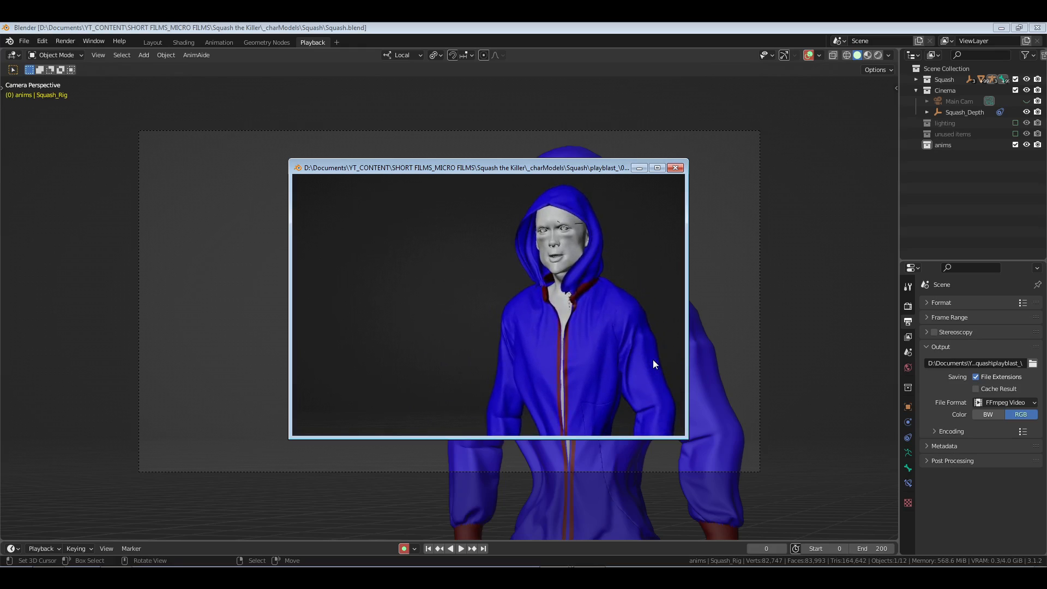
click(675, 167)
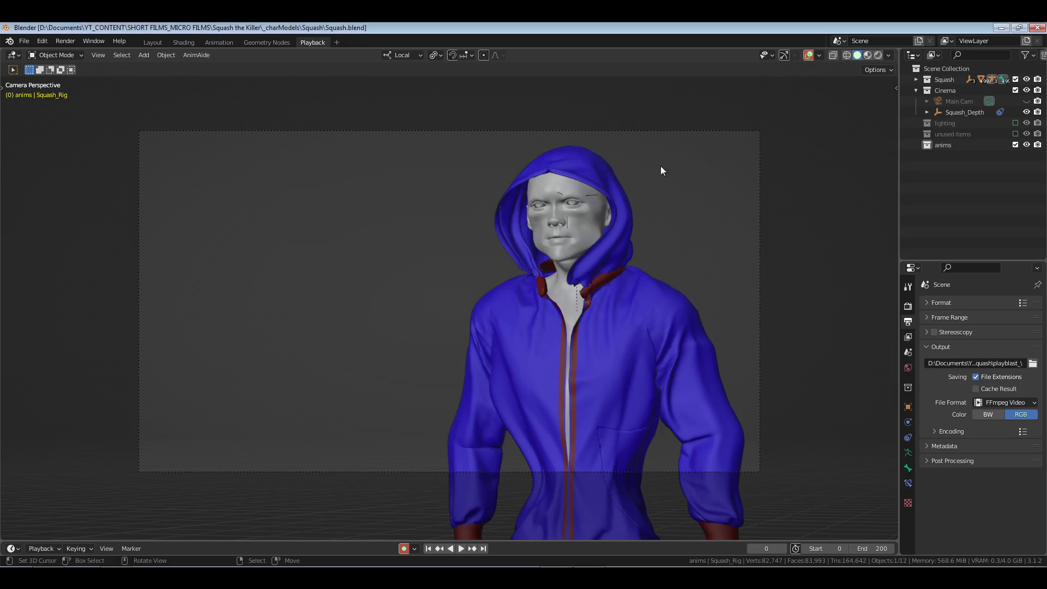
- In the Animation workspace, move the final rest pose keyframes 3 frames later and save the file
click(217, 42)
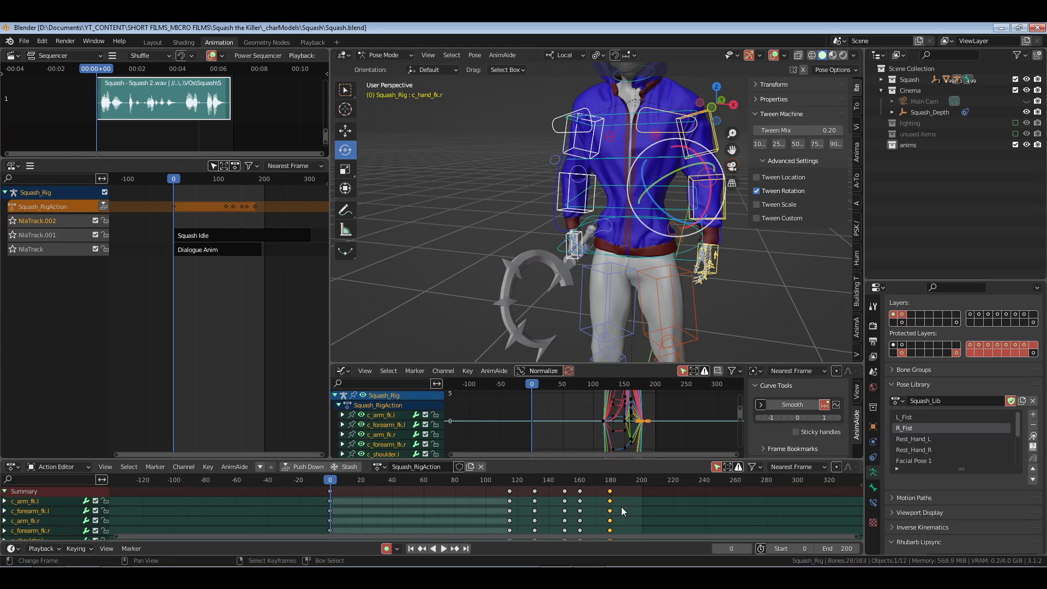
key(g)
key(3)
key(Return)
key(ctrl+s)
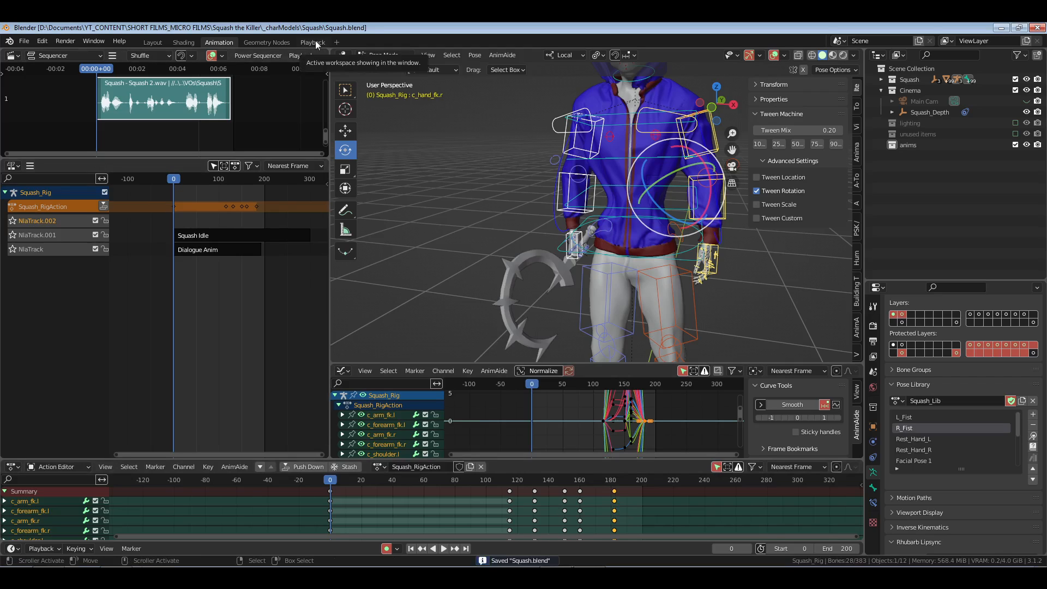
- Set the scene's start frame to 100, then save and render the shortened animation from the Playback workspace
click(801, 548)
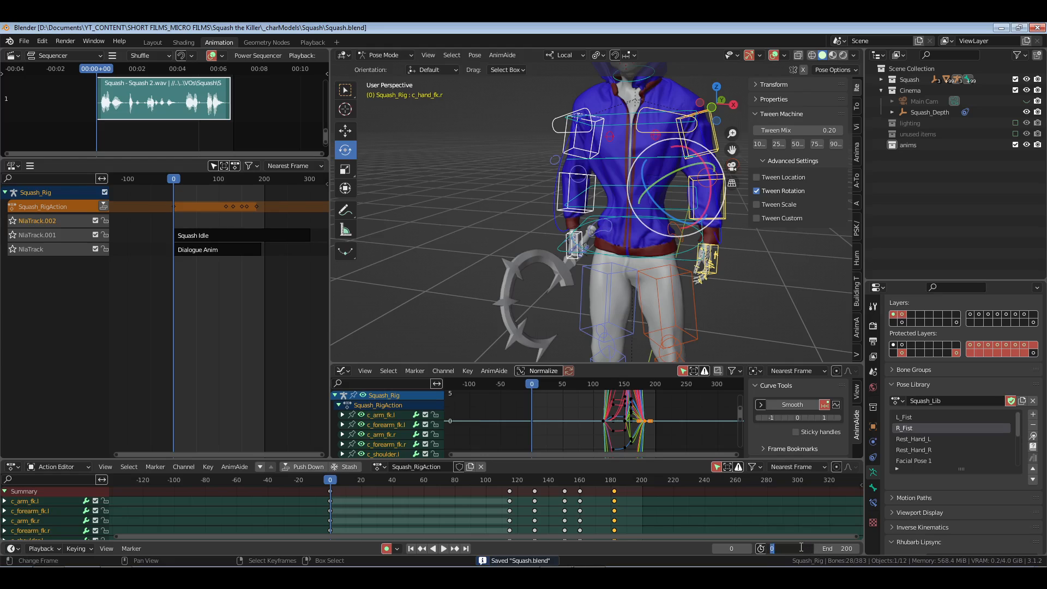
text(100)
key(Return)
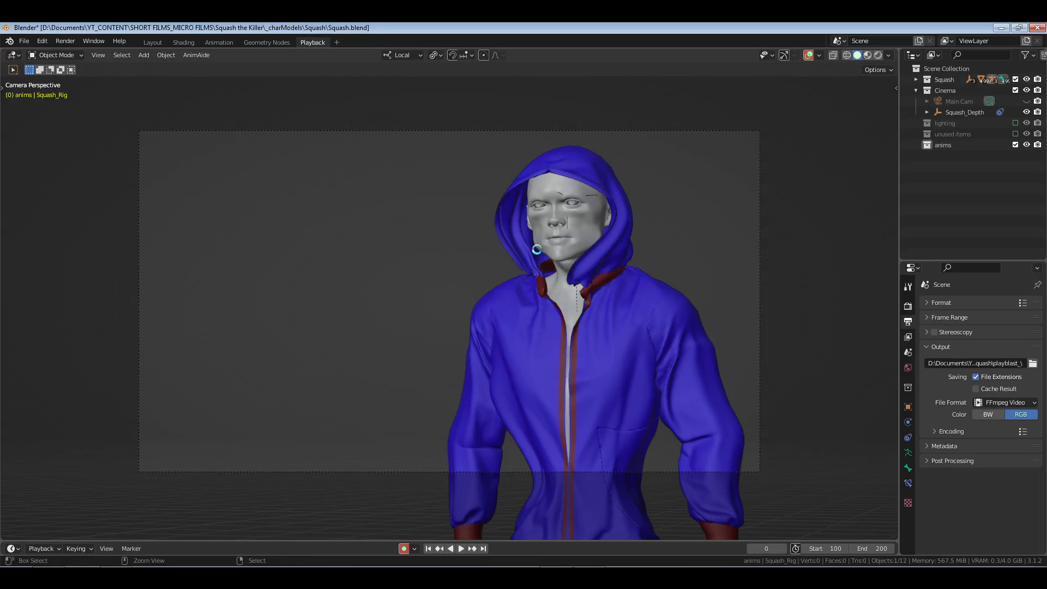
key(ctrl+s)
key(ctrl+F12)
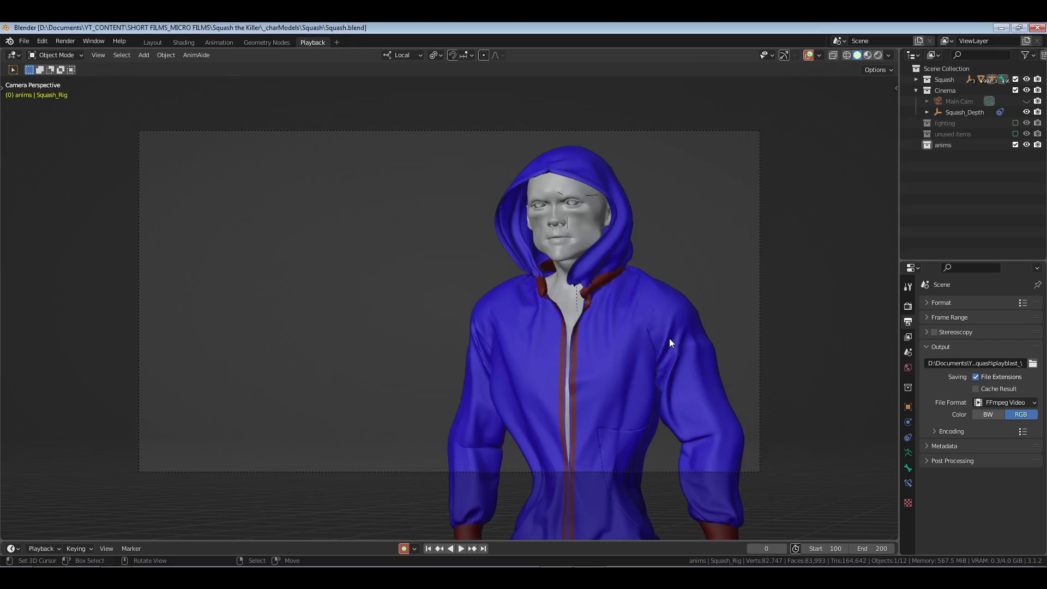
- Review the rendered arm gesture in the animation player, look over the viewport render and View Animation commands, and close the player
key(ctrl+F11)
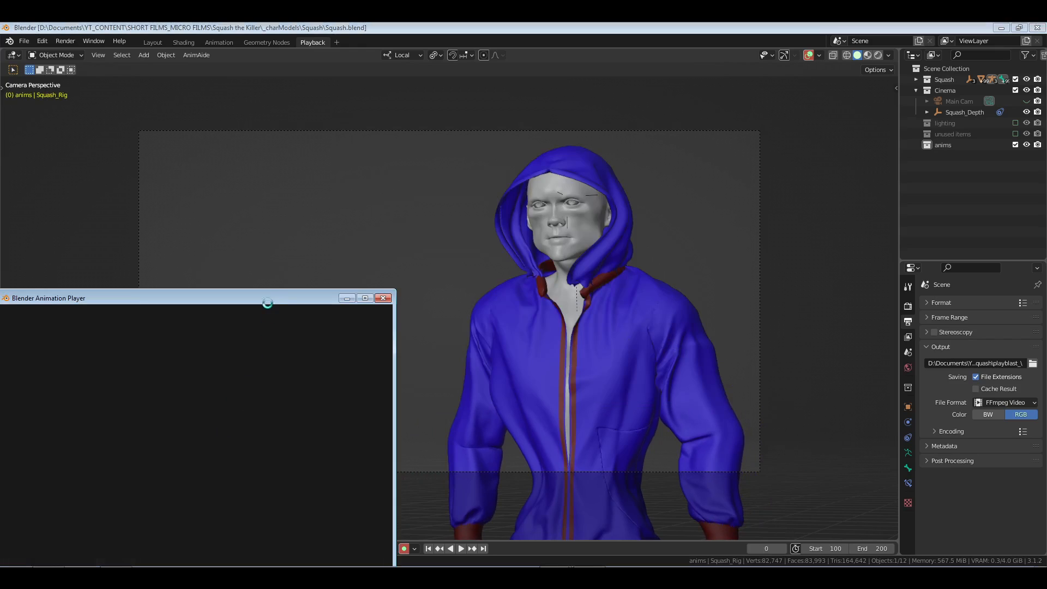
drag(267, 298, 599, 179)
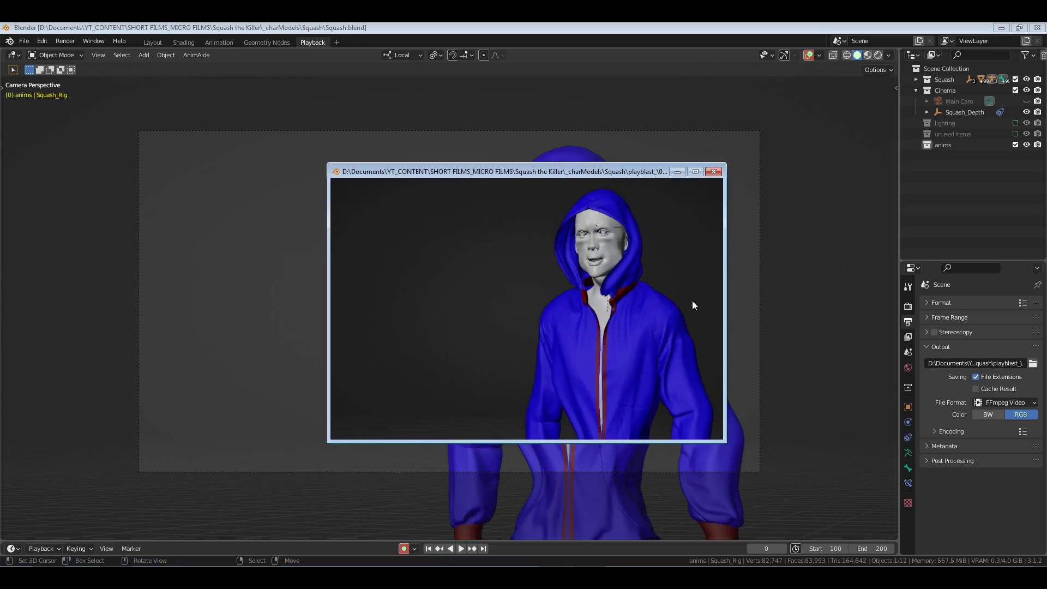
click(101, 55)
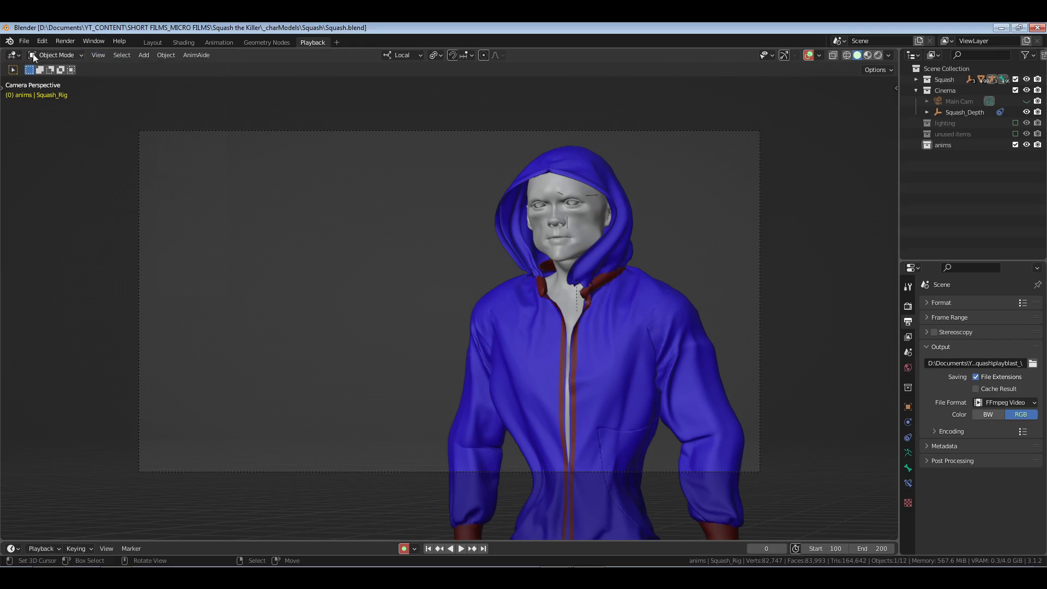
click(97, 55)
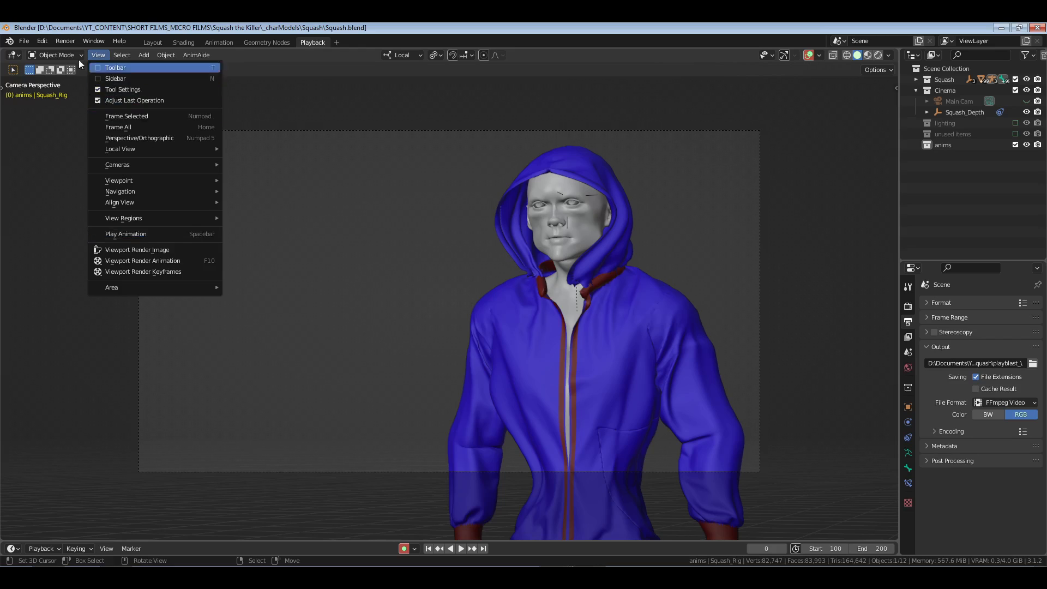
click(59, 44)
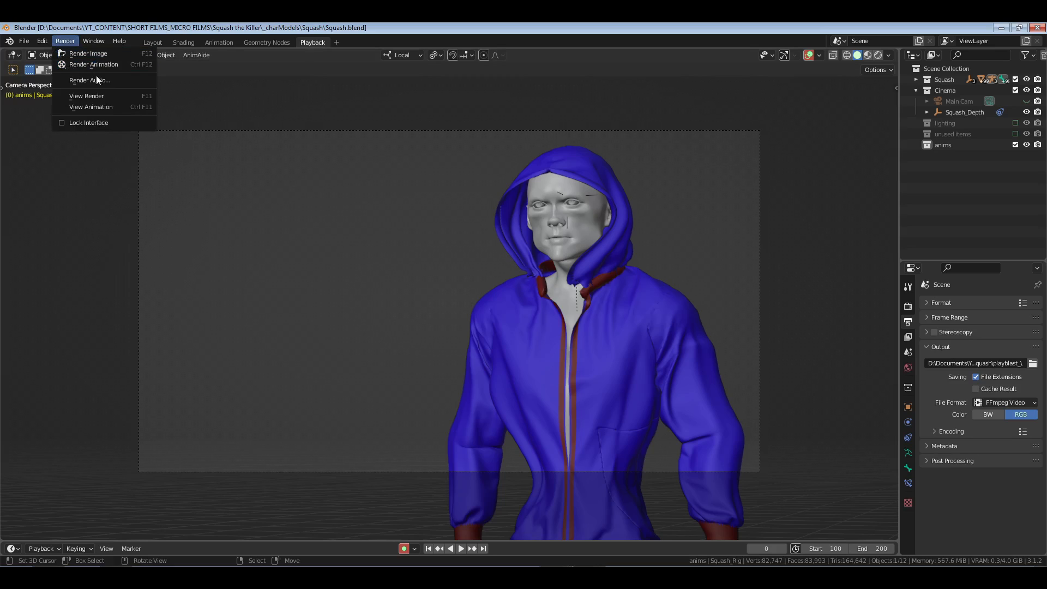
click(112, 106)
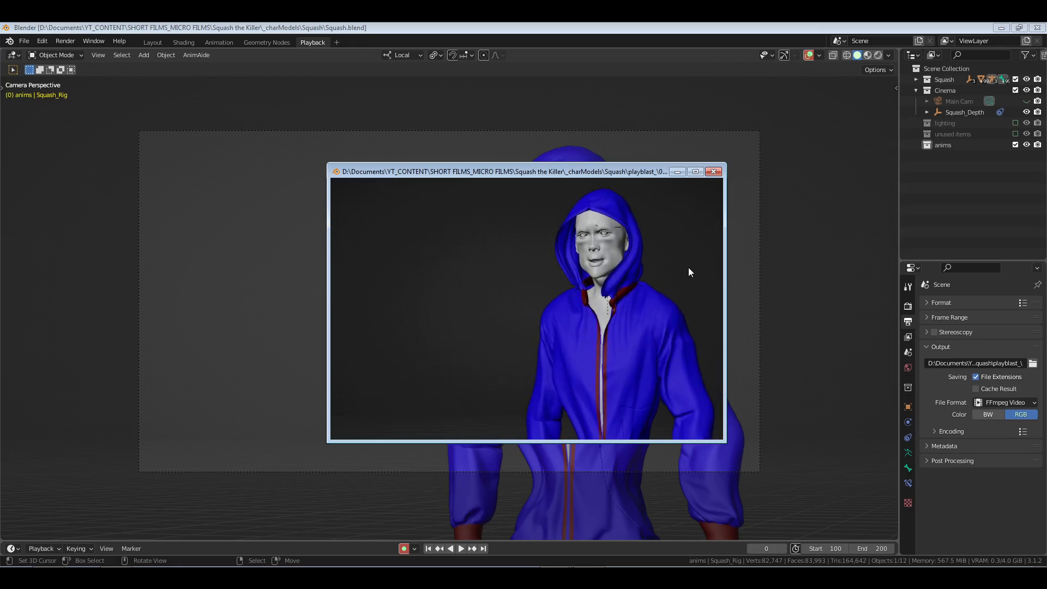
click(711, 173)
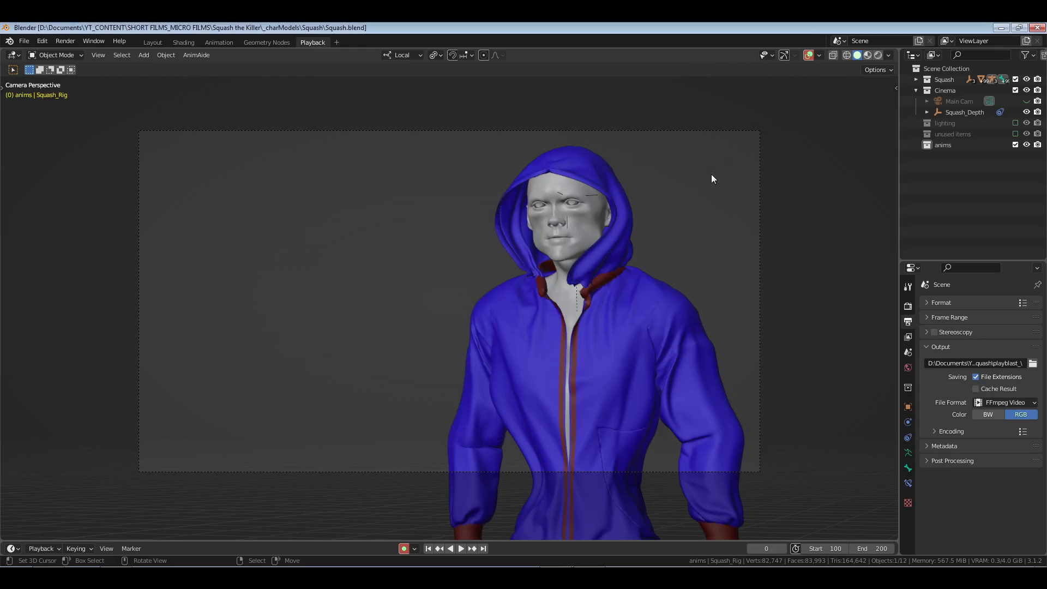
- In the Animation workspace, move the final rest pose keyframes about 5 frames later, to about frame 188, and save the file
click(213, 41)
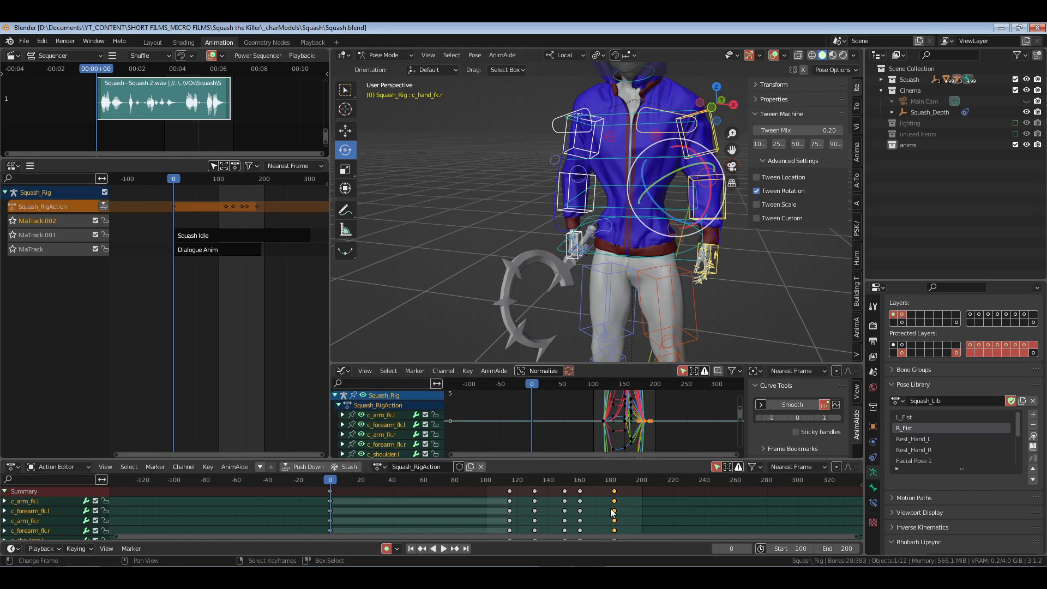
drag(613, 511, 622, 511)
key(ctrl+s)
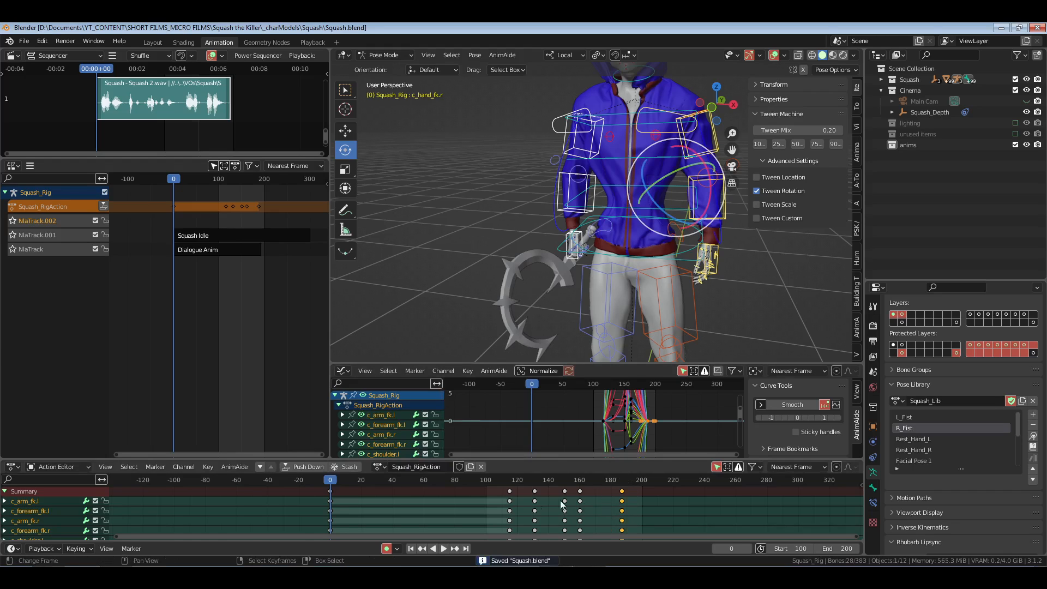
- Render the retimed animation from the Playback workspace and close the render window
key(ctrl+Page_Down)
key(ctrl+Page_Down)
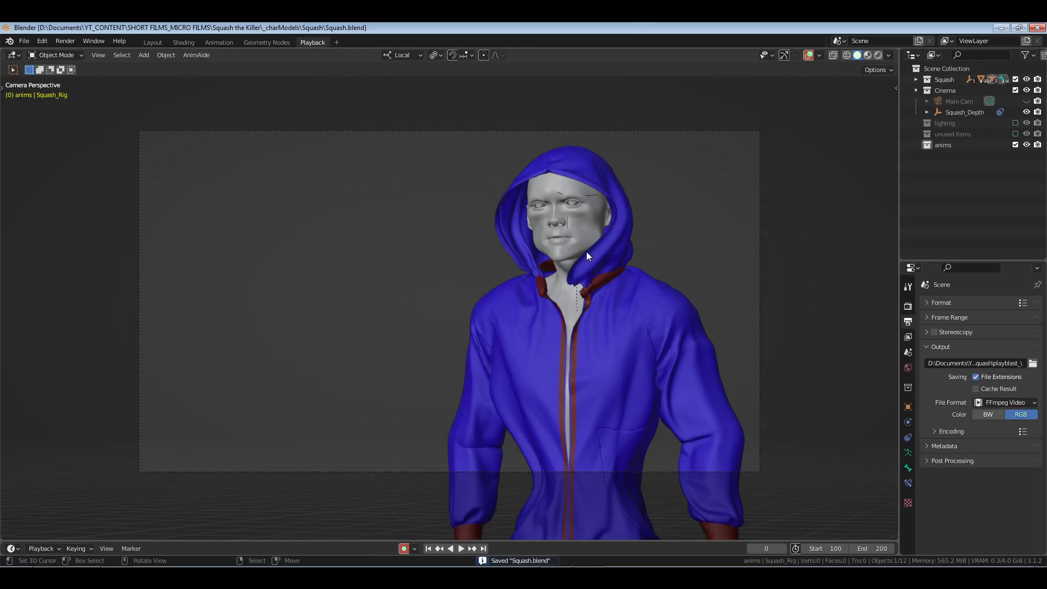
key(ctrl+F12)
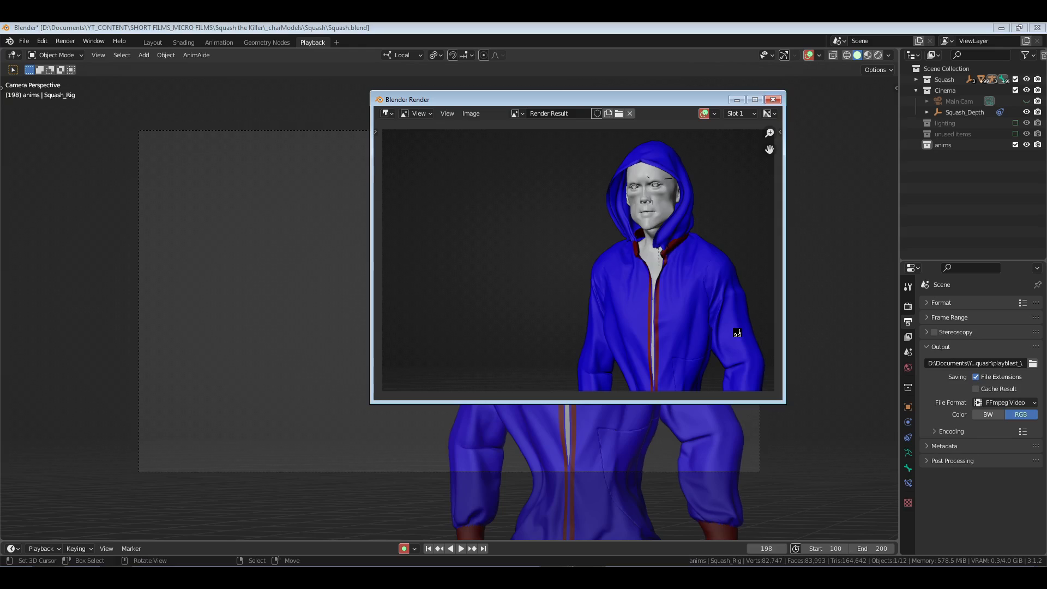
key(Escape)
- Watch the newly rendered playblast in the animation player to check the slower return to rest, and close the player
key(ctrl+F11)
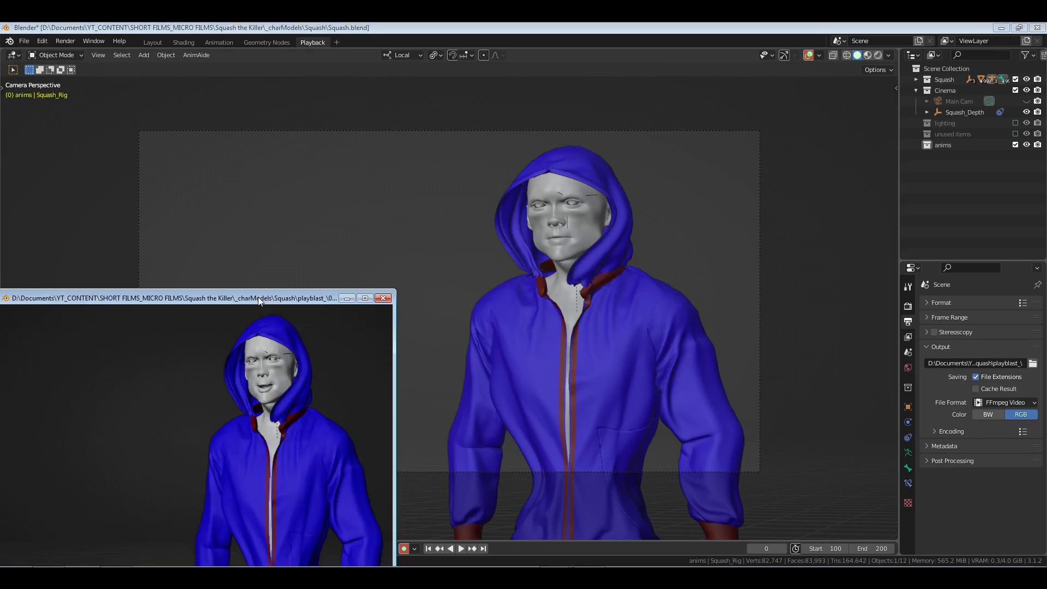
drag(257, 297, 547, 177)
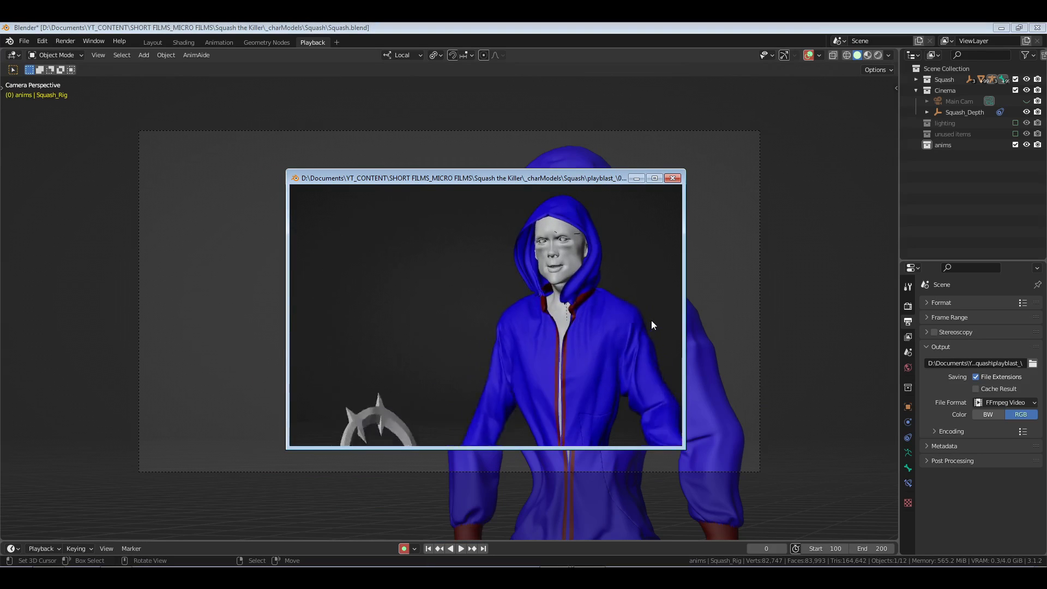
click(673, 178)
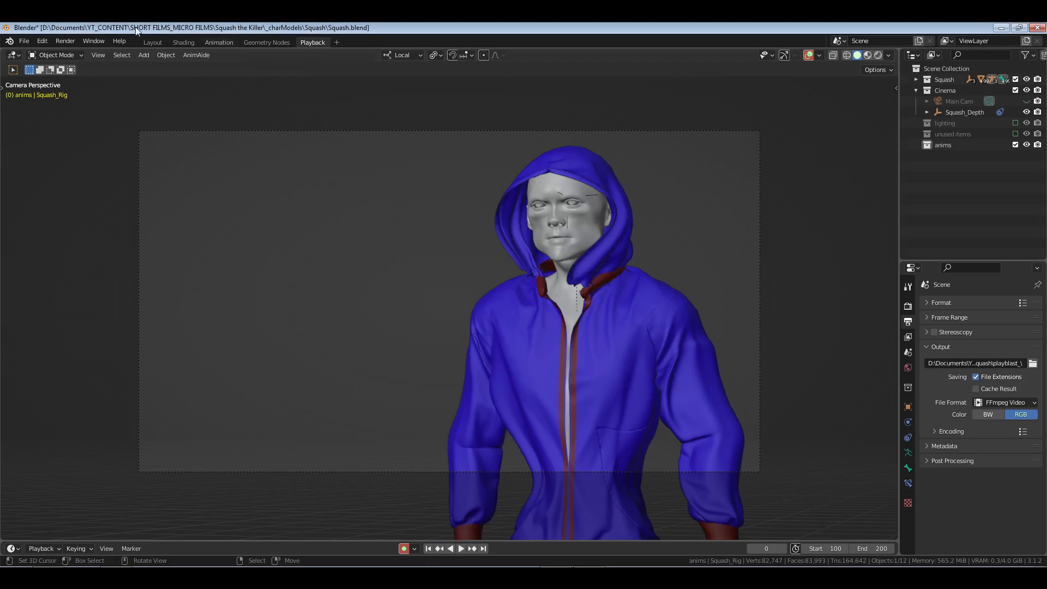
- In the Animation workspace, set the scene's start frame to 0 and save the file
click(217, 43)
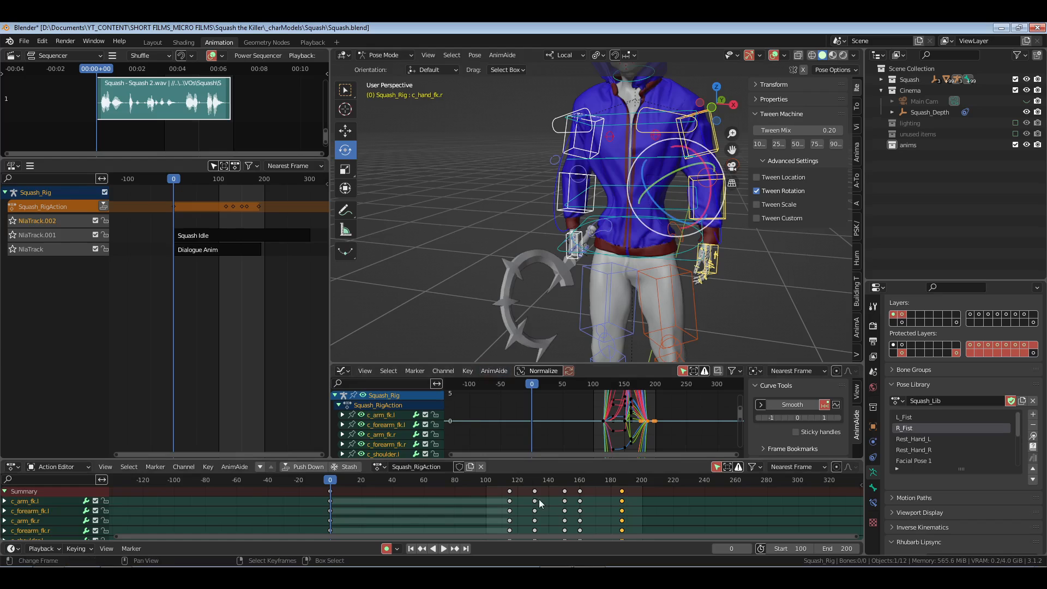
click(787, 549)
text(0)
key(Return)
key(ctrl+s)
key(n)
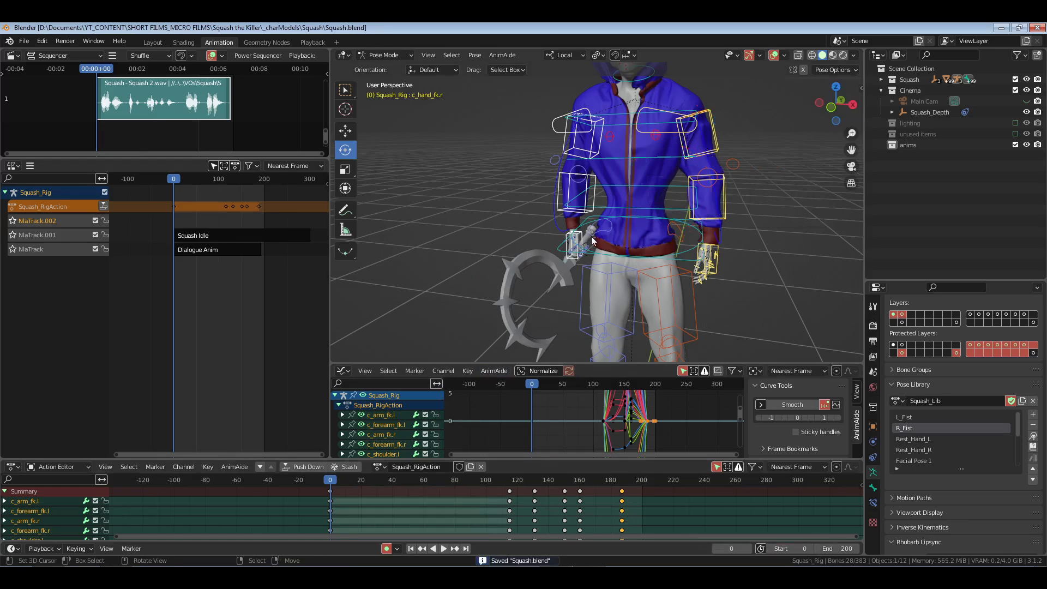
- Select the rig's neck and head controls and insert starting keyframes for them at frame 0
middle_drag(592, 240, 627, 214)
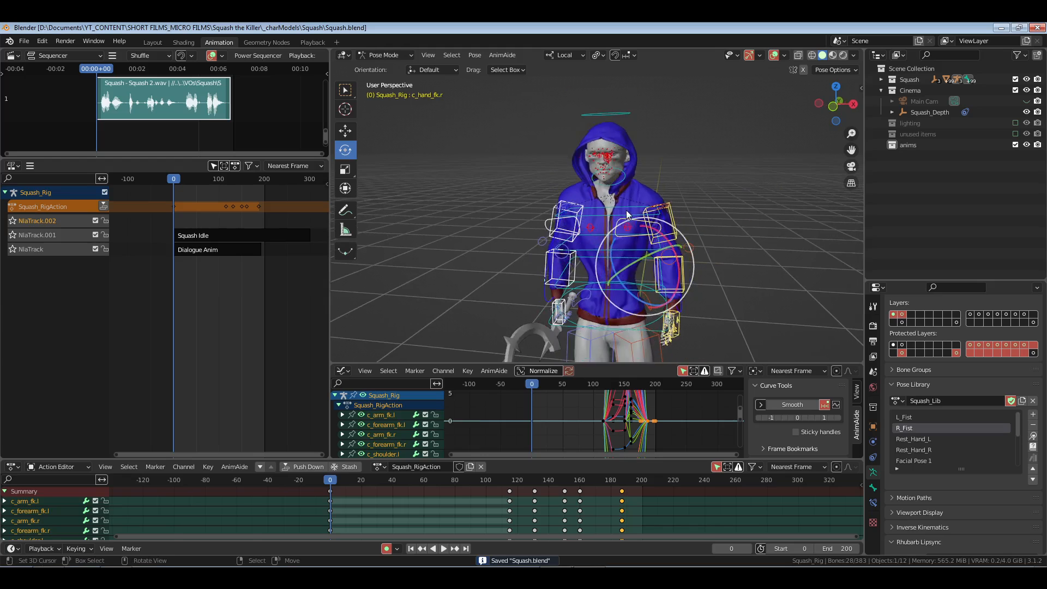
scroll(627, 214, up, 4)
right_click(633, 175)
shift+middle_drag(723, 181, 702, 361)
shift+right_click(584, 211)
shift+middle_drag(681, 278, 704, 228)
middle_drag(630, 265, 645, 262)
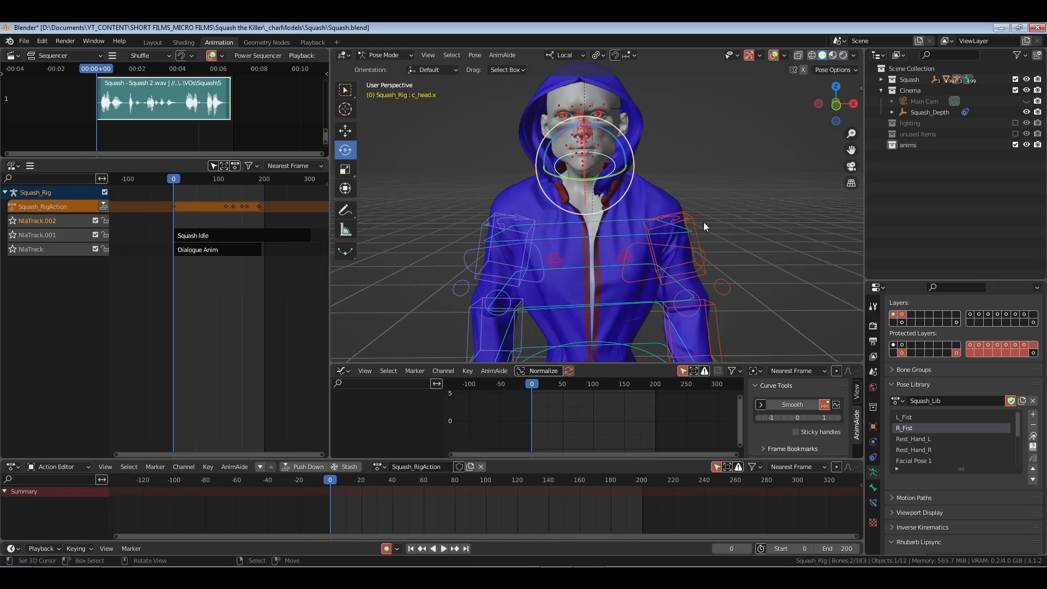
key(space)
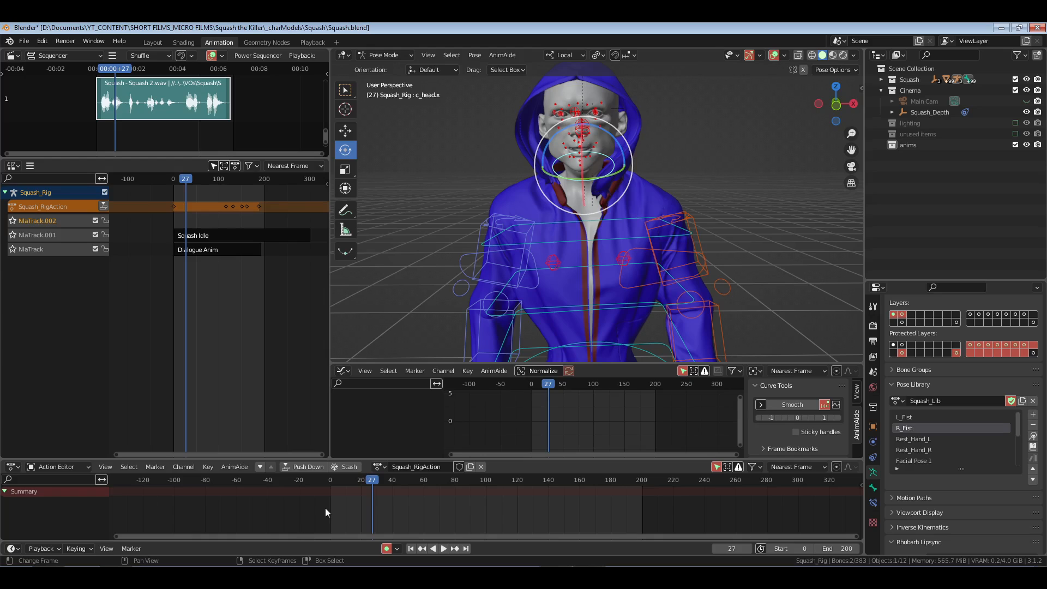
key(Escape)
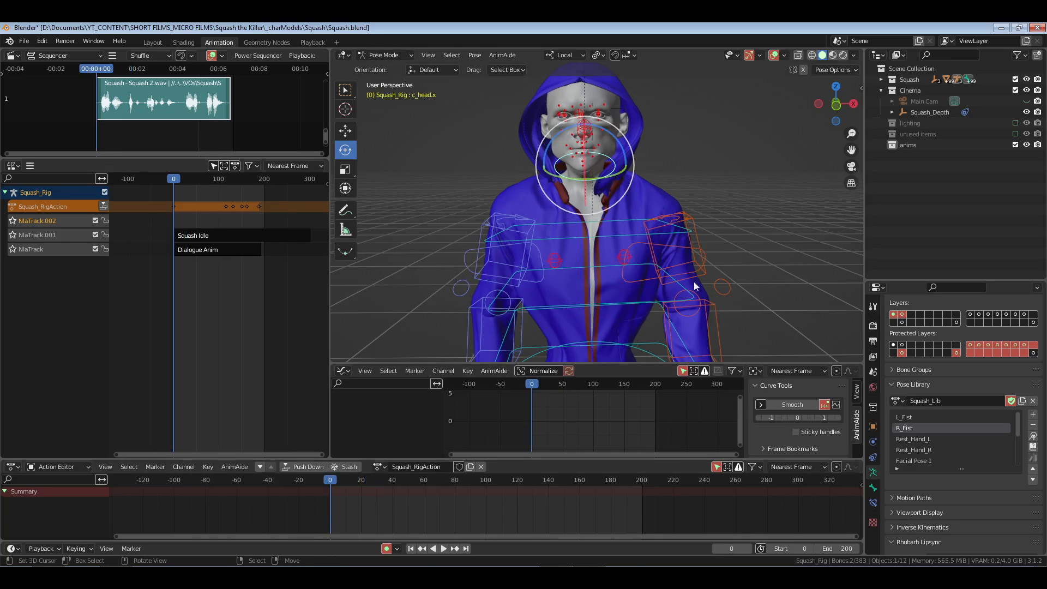
key(i)
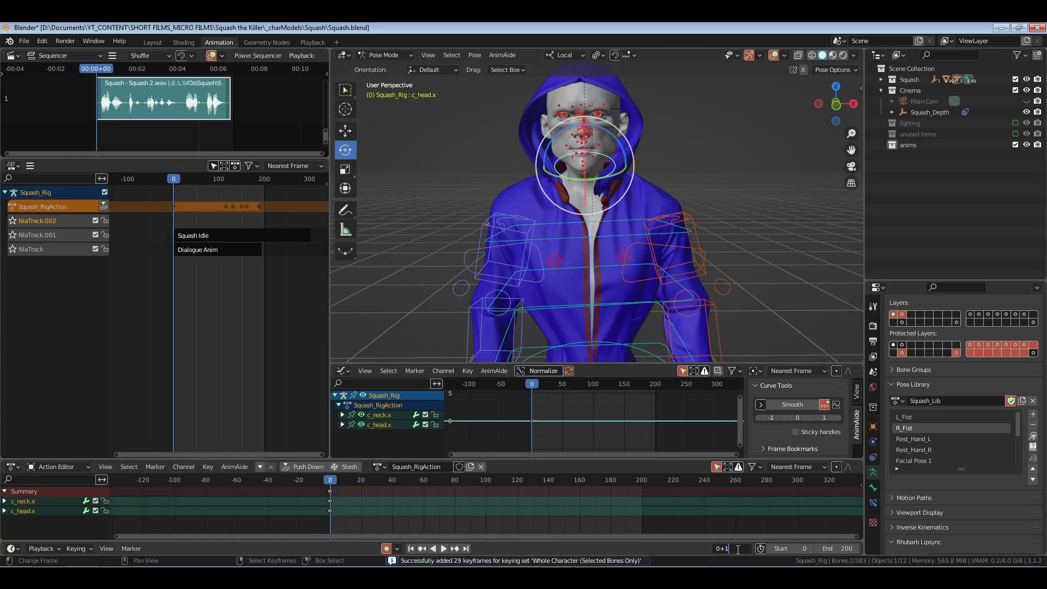
- At frame 16, rotate the neck control about 4.4 degrees toward the character's left in front view, and tilt the head control the same way
key(Return)
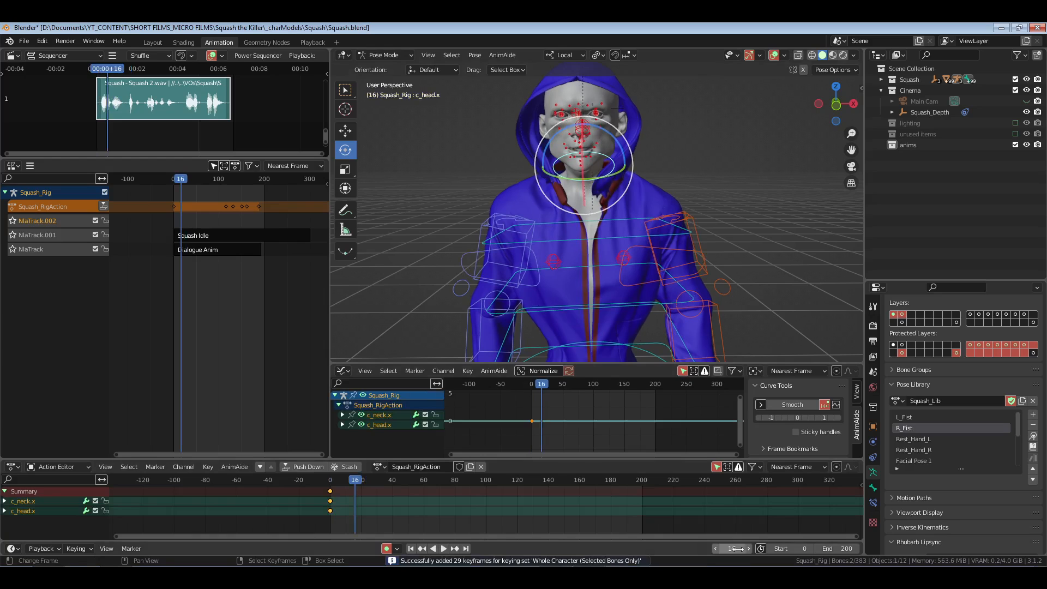
click(601, 181)
key(KP_1)
key(r)
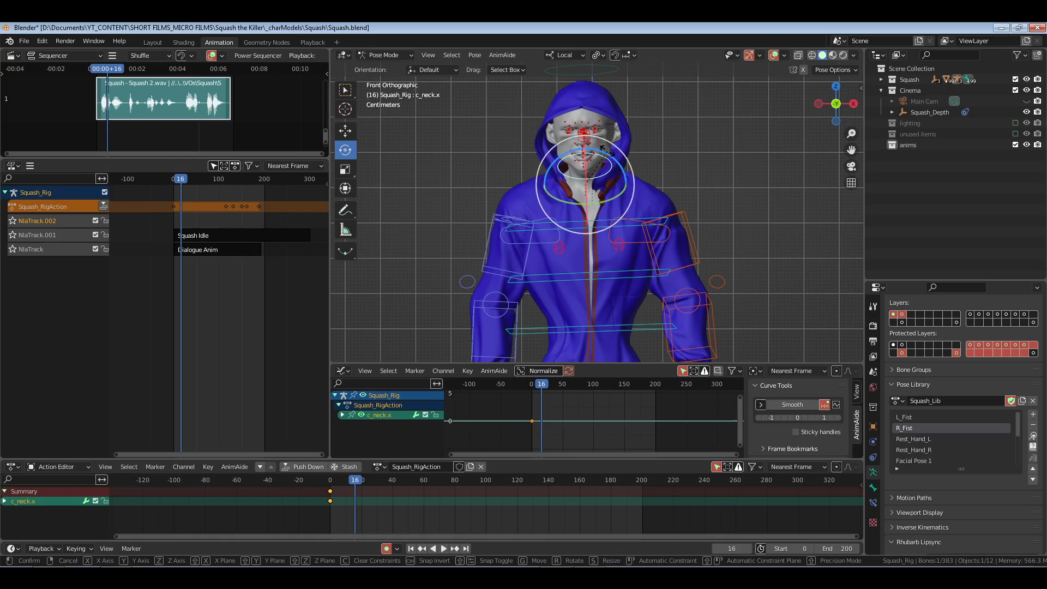
drag(607, 151, 609, 151)
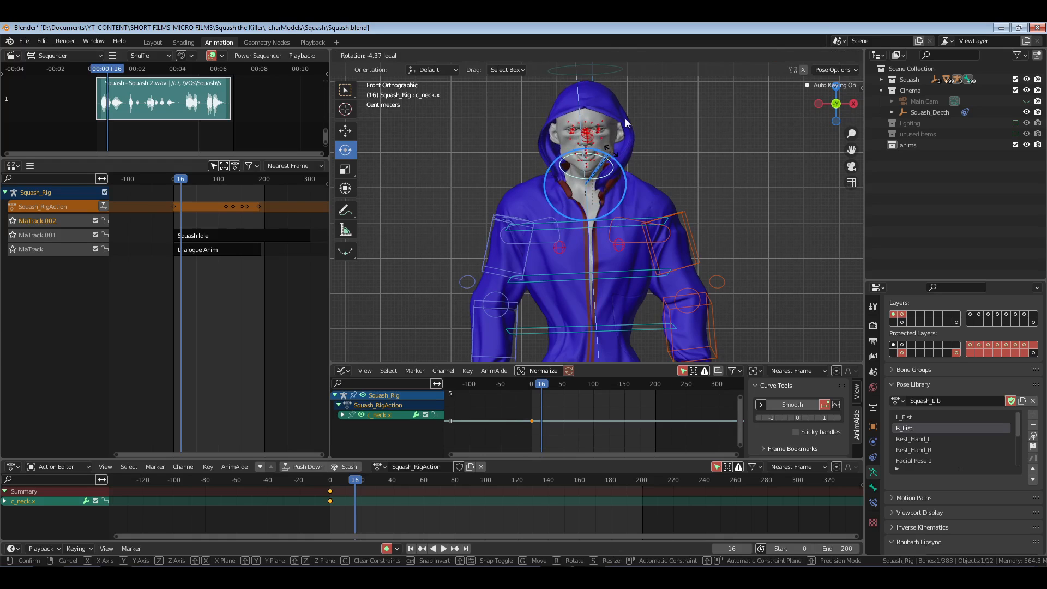
shift+middle_drag(626, 116, 630, 130)
click(610, 89)
drag(618, 130, 619, 166)
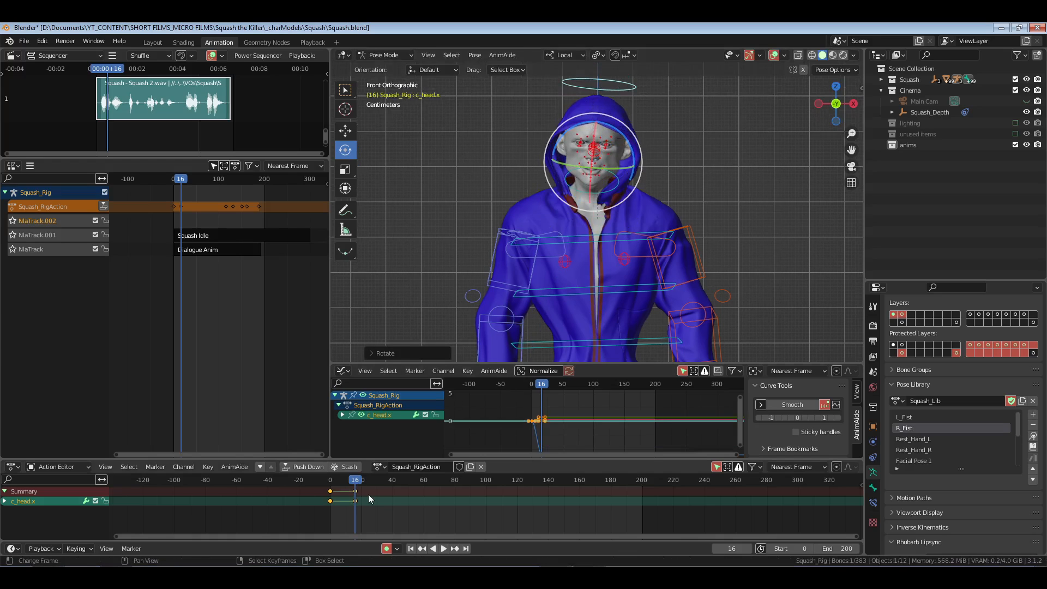
- Change the interpolation of the head control's keyframes at frames 0 and 16, and play the tilt from frame 0
ctrl+middle_drag(368, 494, 528, 502)
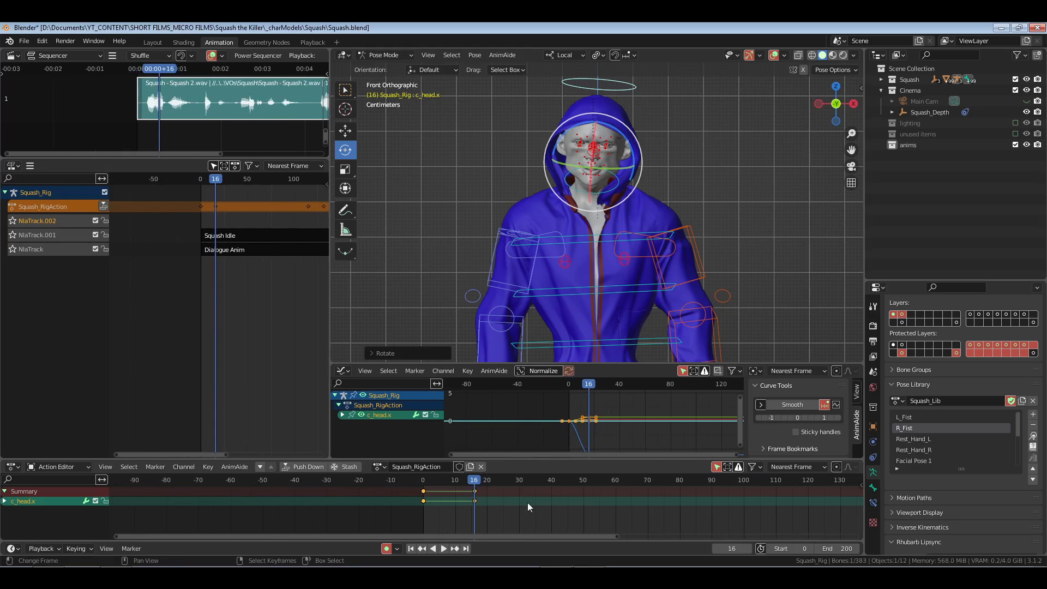
key(t)
click(349, 509)
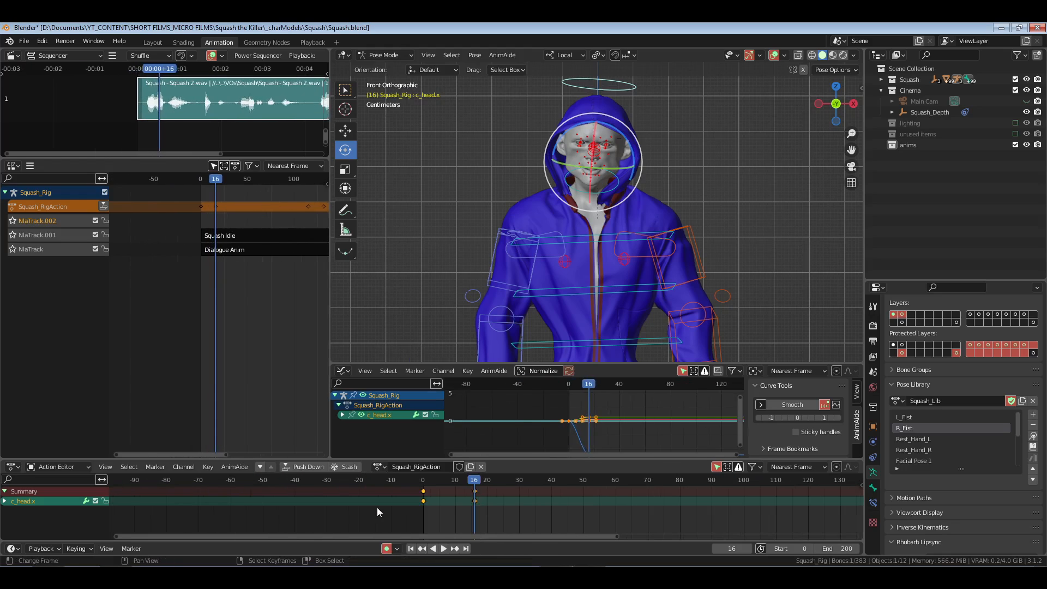
key(shift+Left)
key(space)
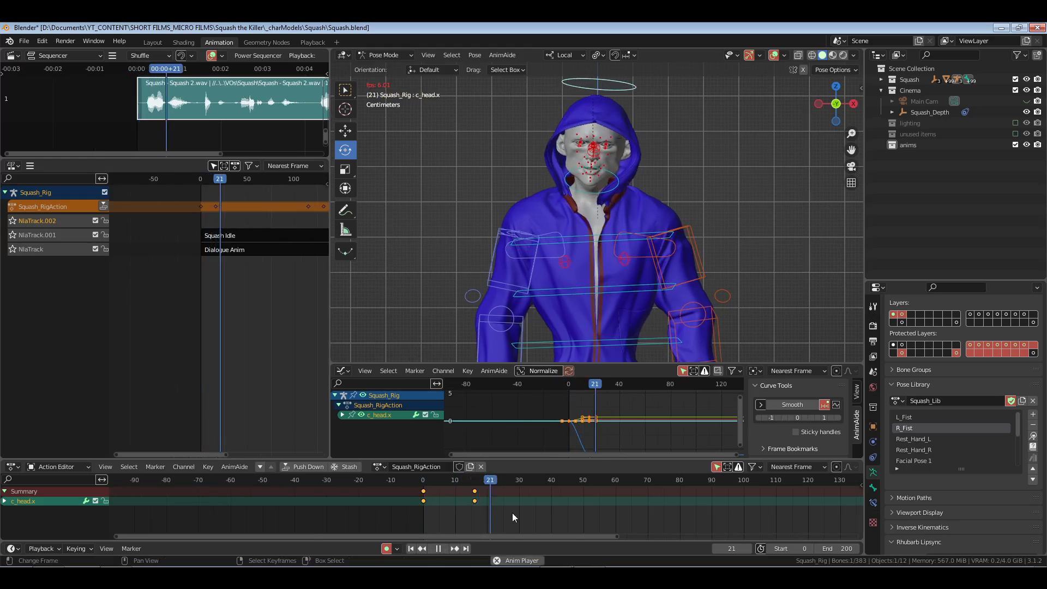
key(space)
- Move the head control's tilt keyframe to frame 18 so it lags the neck, and play the movement from the start
drag(459, 487, 499, 505)
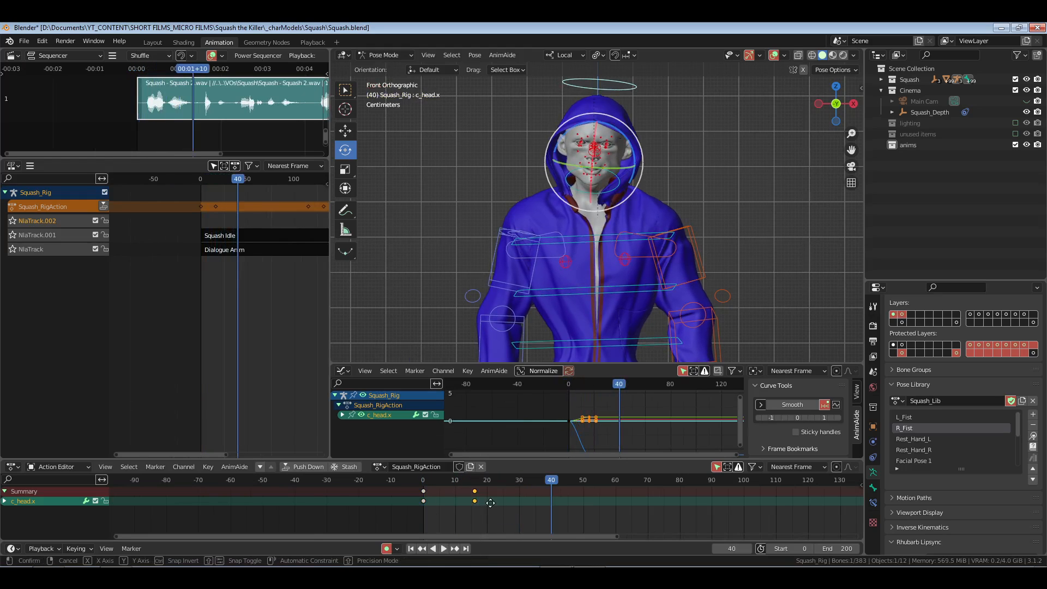
key(g)
click(496, 504)
click(417, 514)
key(space)
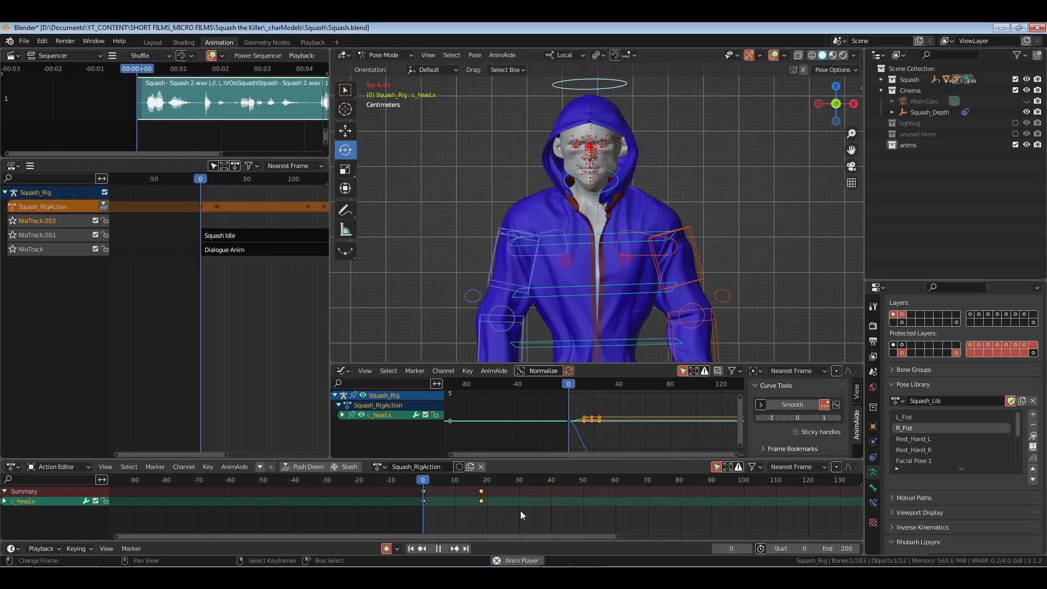
key(space)
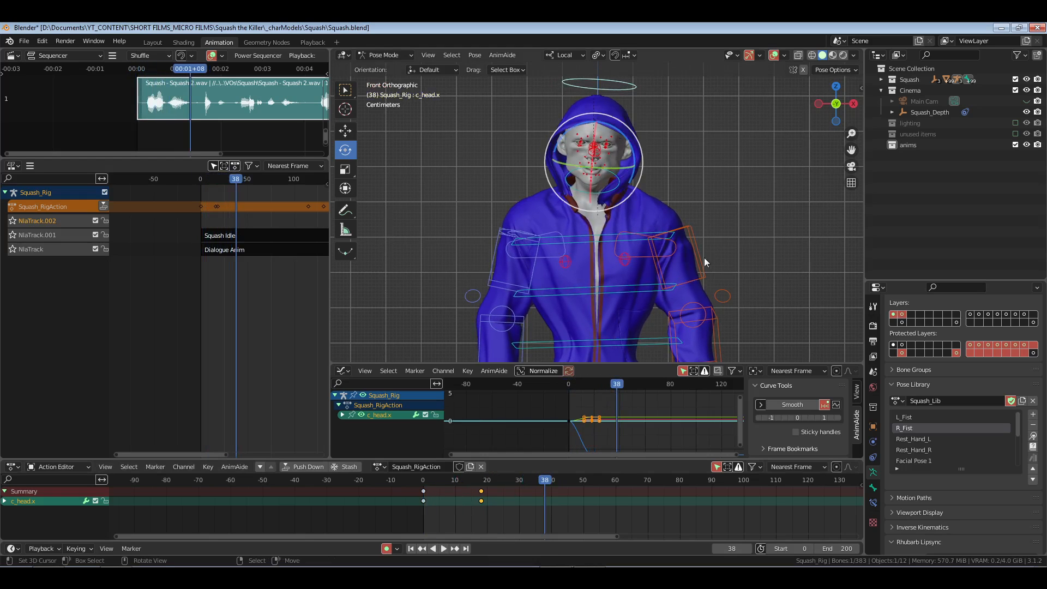
- Insert keyframes for both the neck and head controls at frame 38 to hold the tilt, and play the result
shift+click(619, 183)
key(i)
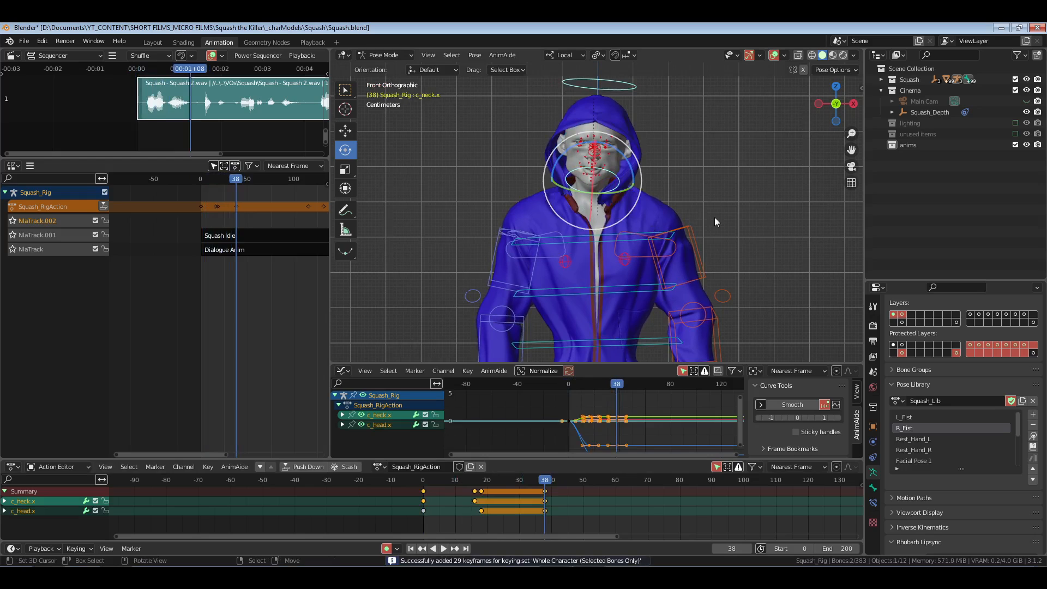
click(562, 505)
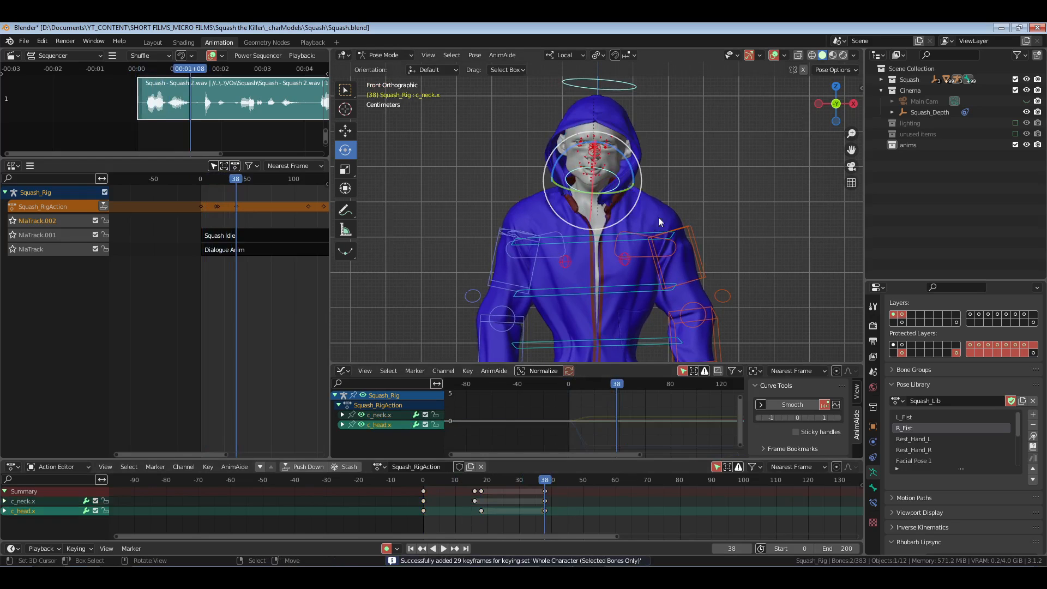
key(i)
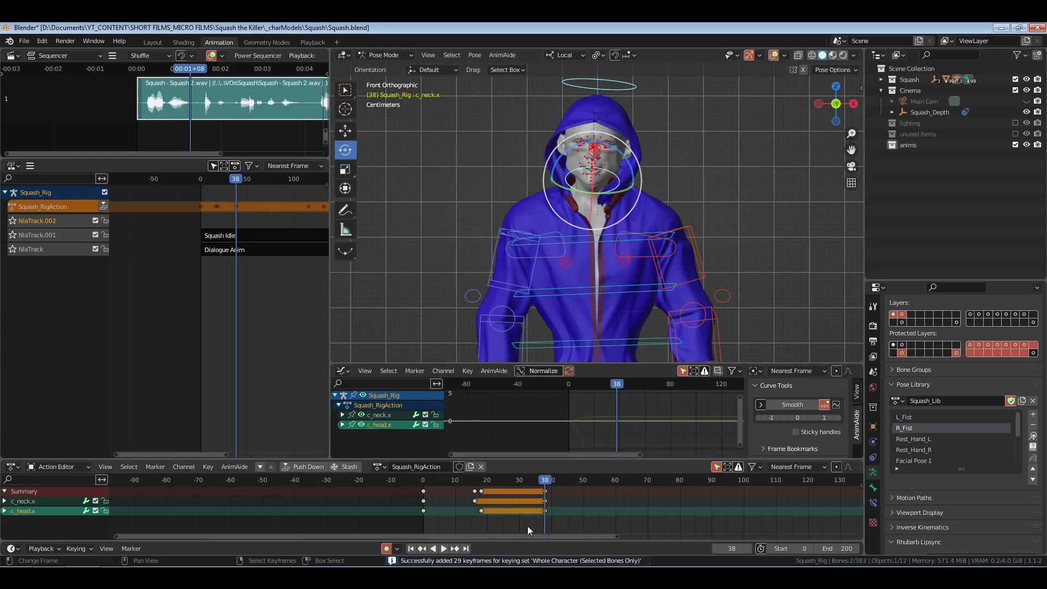
key(space)
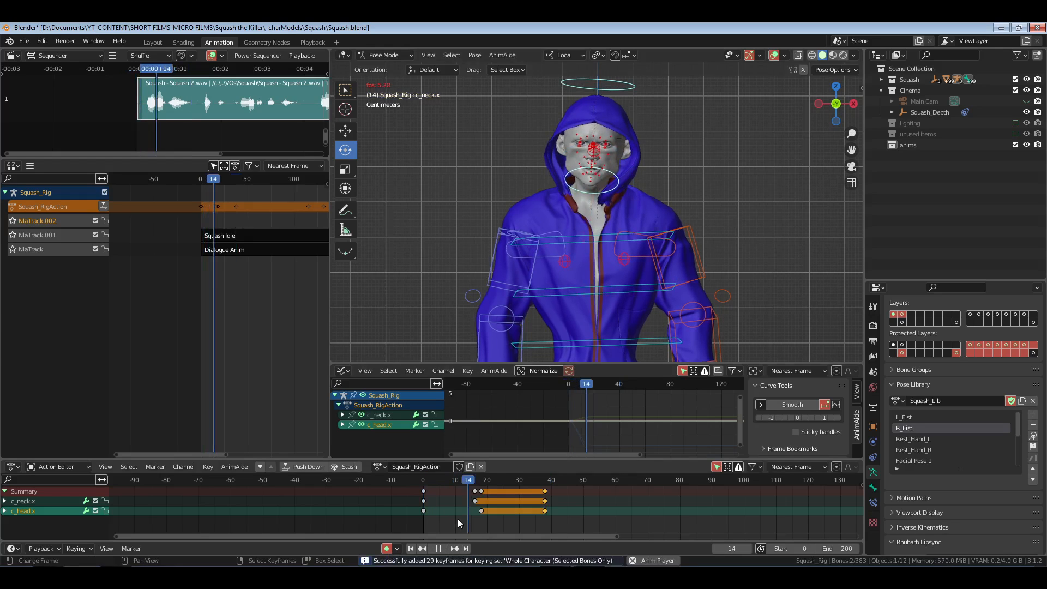
key(Escape)
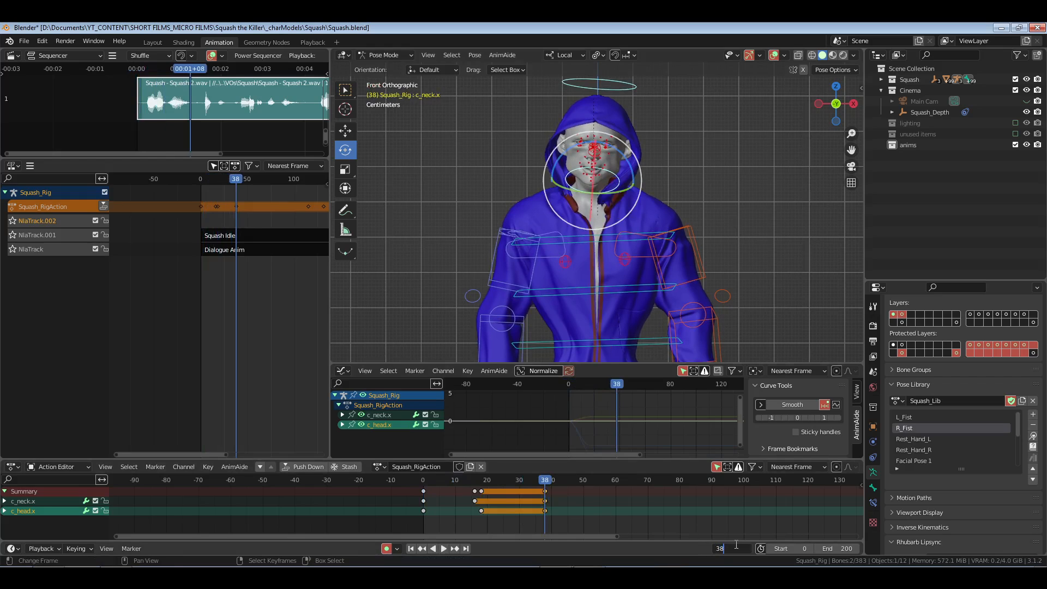
- Copy the neck and head keyframes from frame 0 to frame 56 to return them to the starting pose
key(Return)
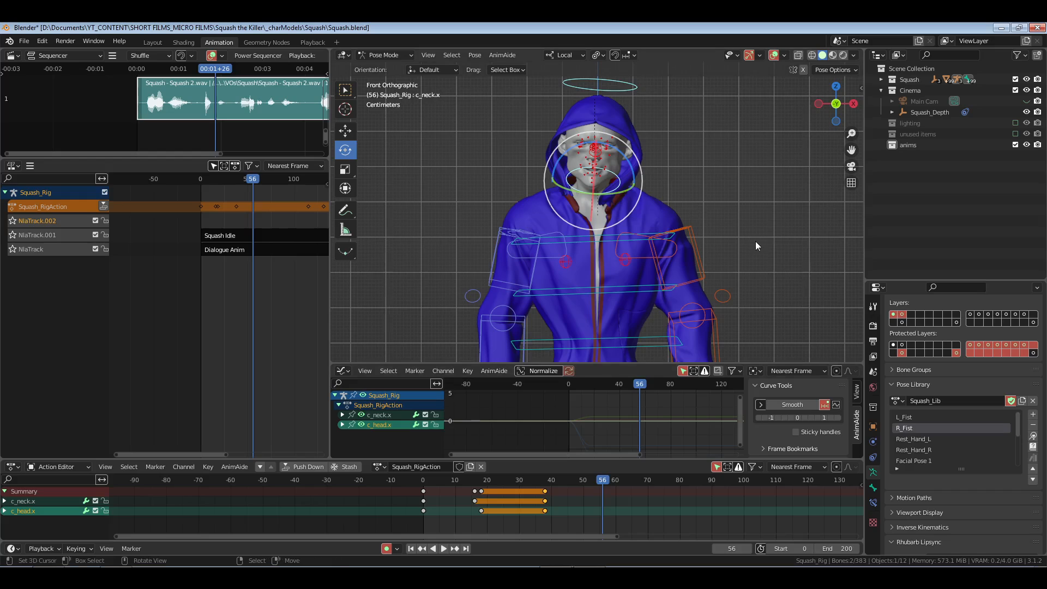
click(424, 490)
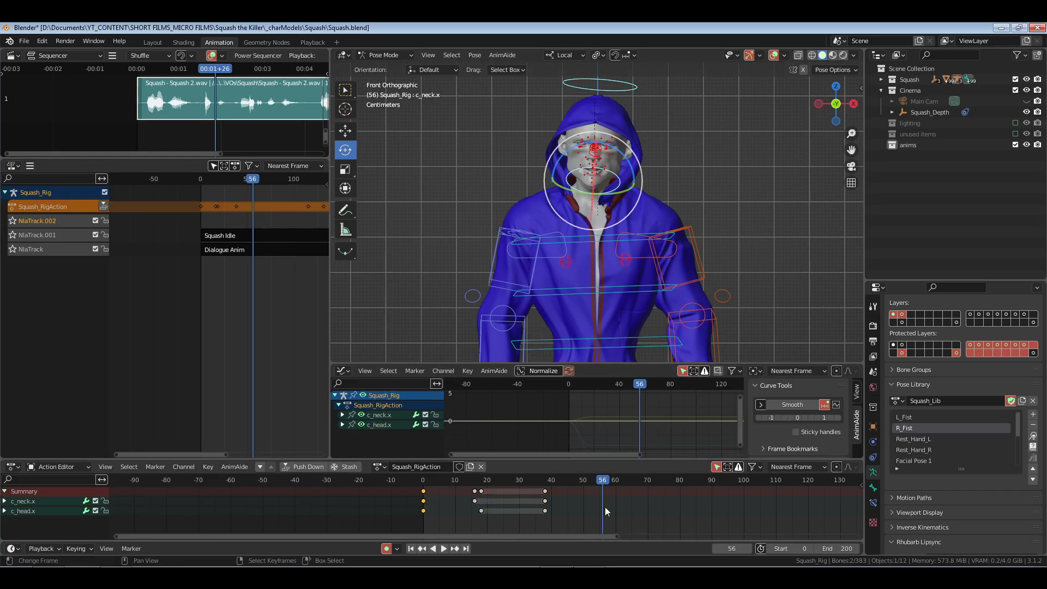
key(ctrl+v)
key(a)
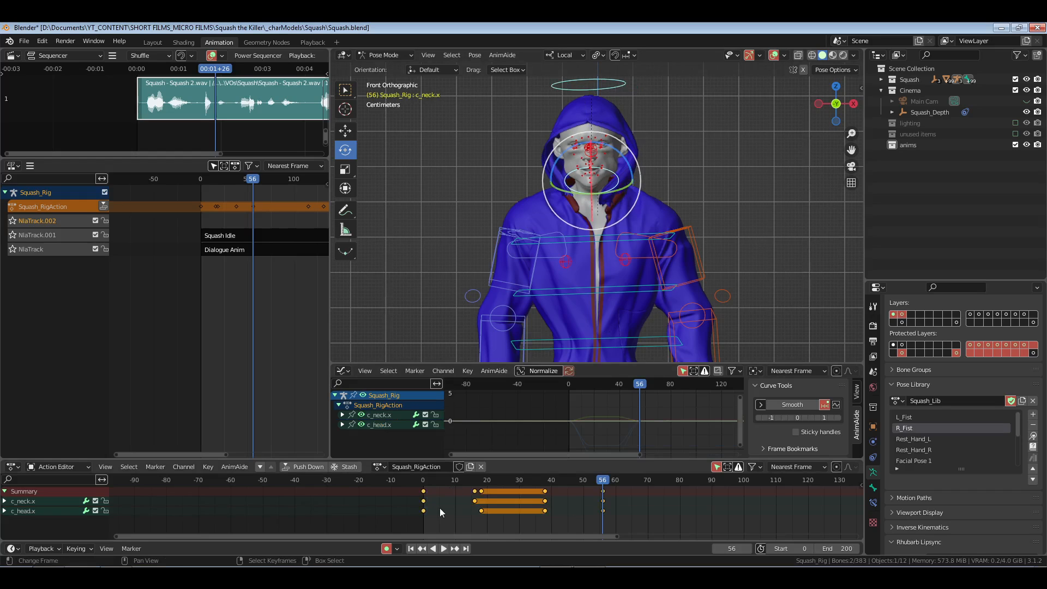
key(a)
- Play the head movement from frame 0 through the camera in the Playback workspace
key(Home)
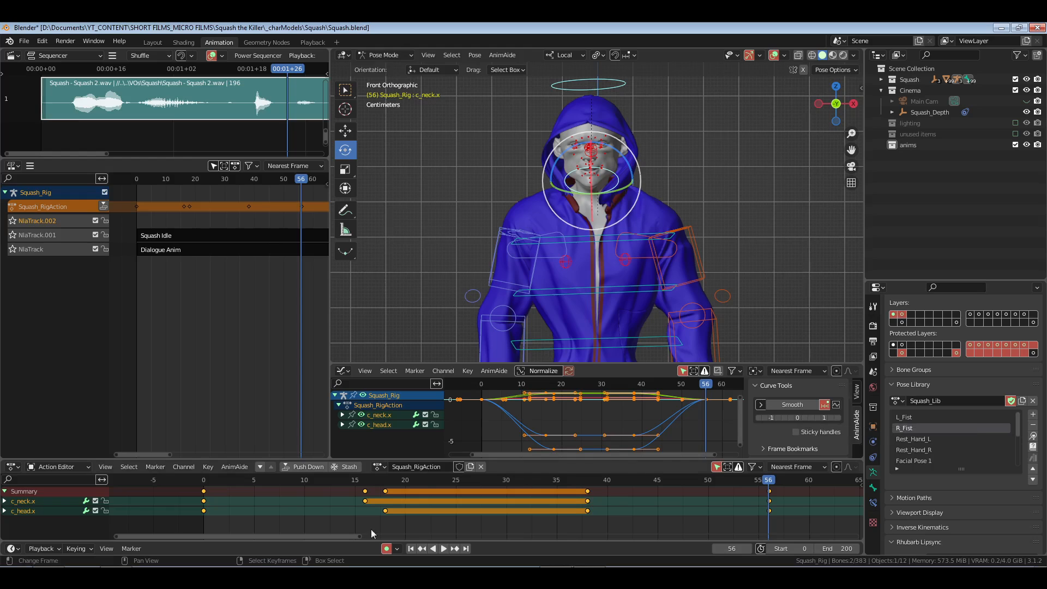
scroll(256, 516, down, 2)
key(shift+Left)
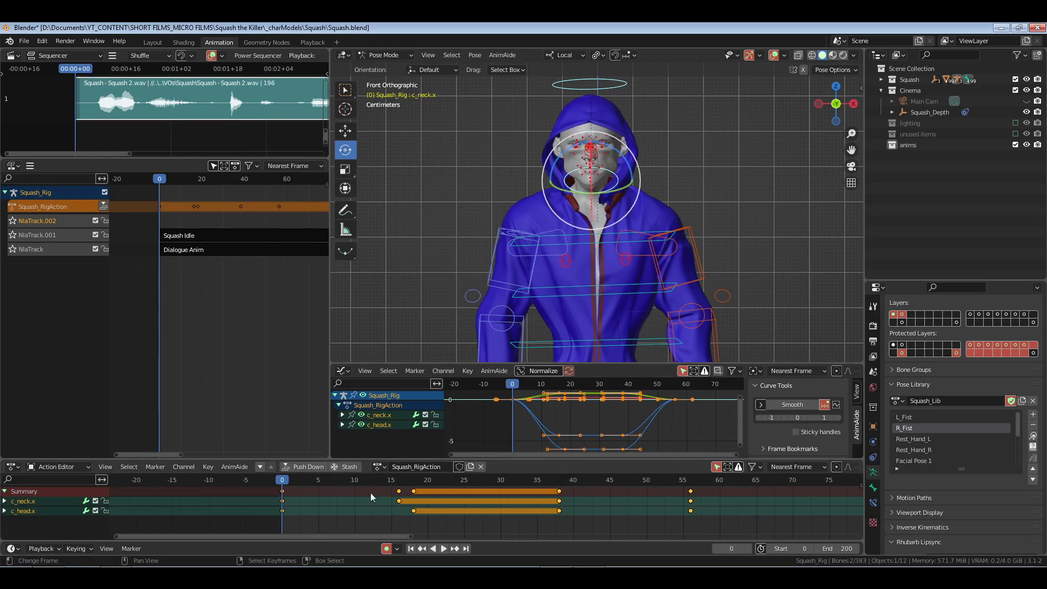
click(322, 42)
key(space)
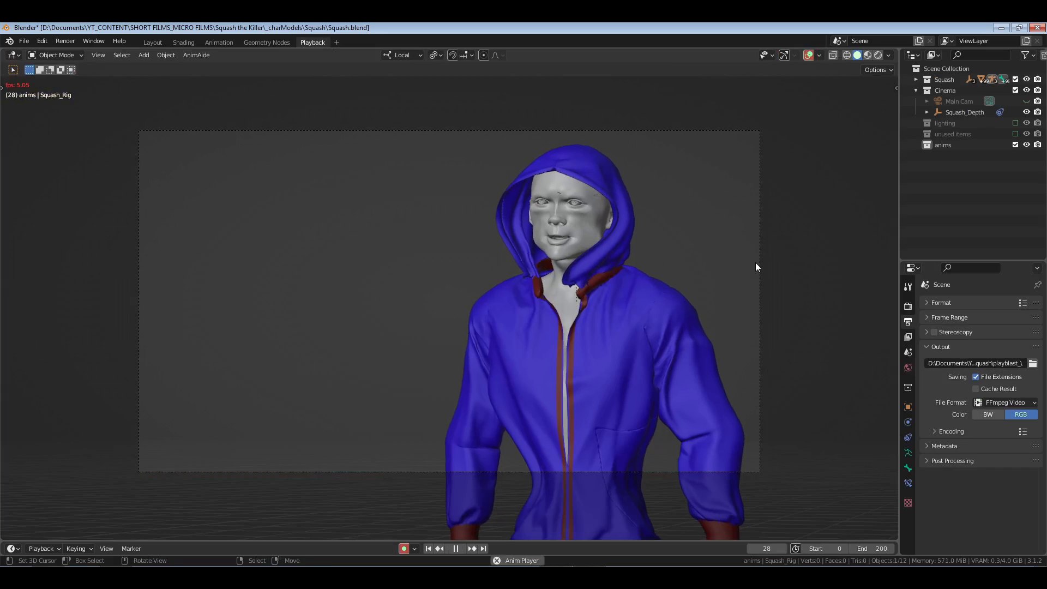
key(space)
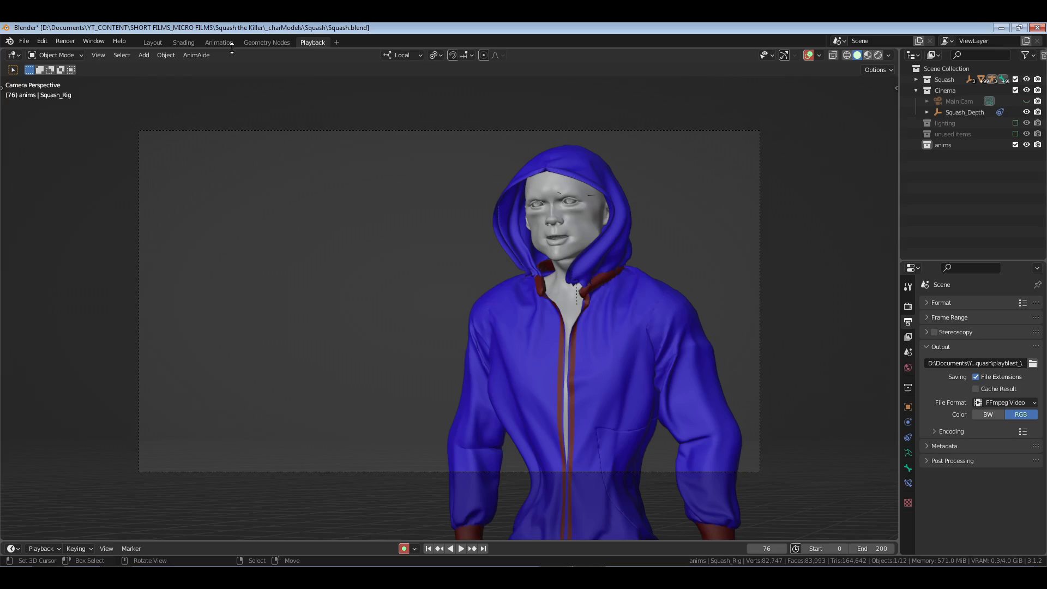
- In the Animation workspace, tilt the neck control sideways at frame 56 from the front view
click(219, 42)
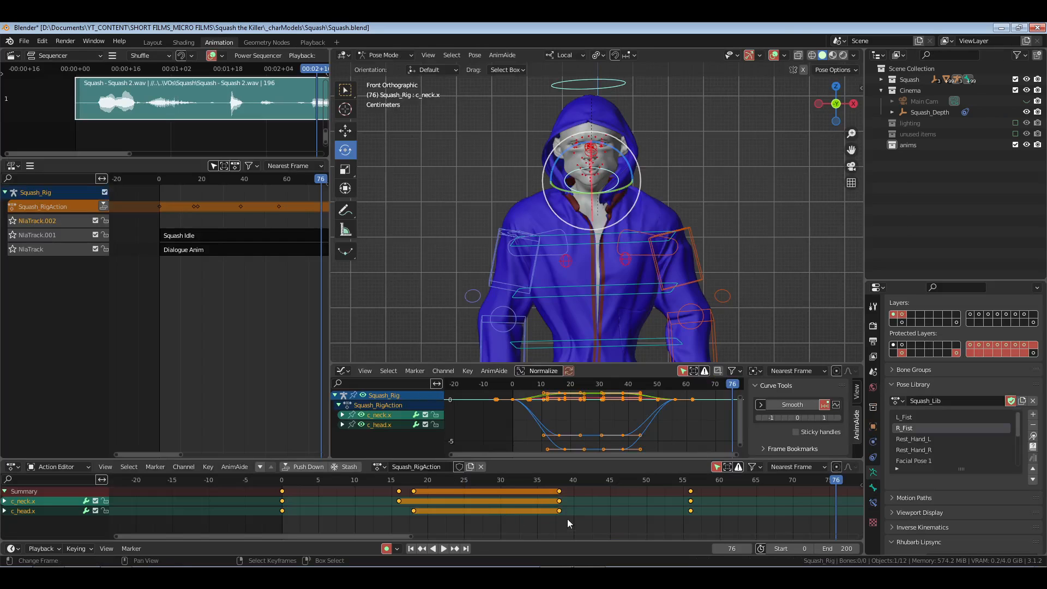
drag(576, 519, 690, 520)
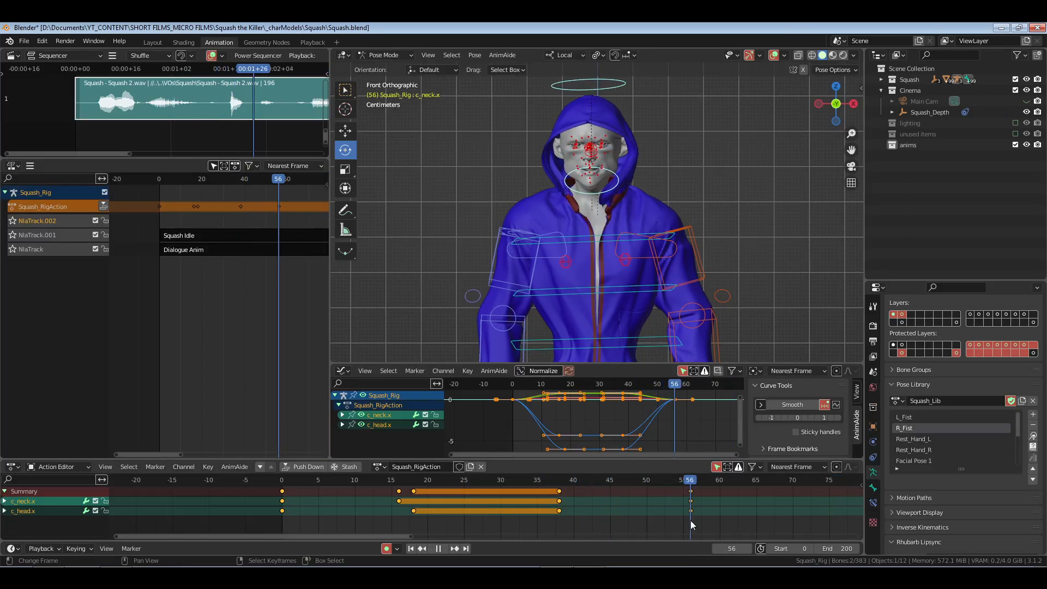
click(616, 174)
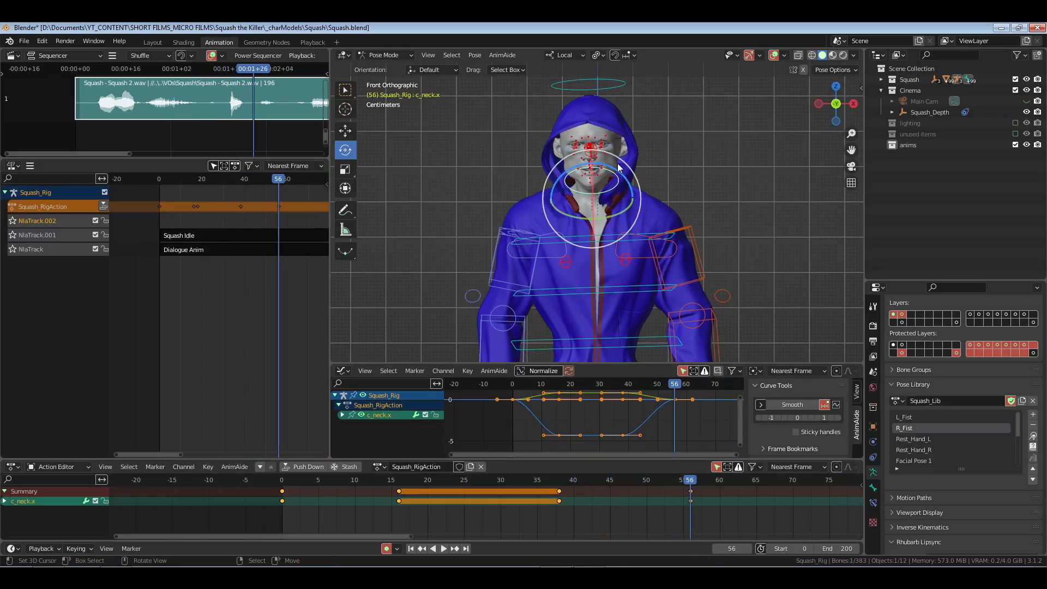
key(r)
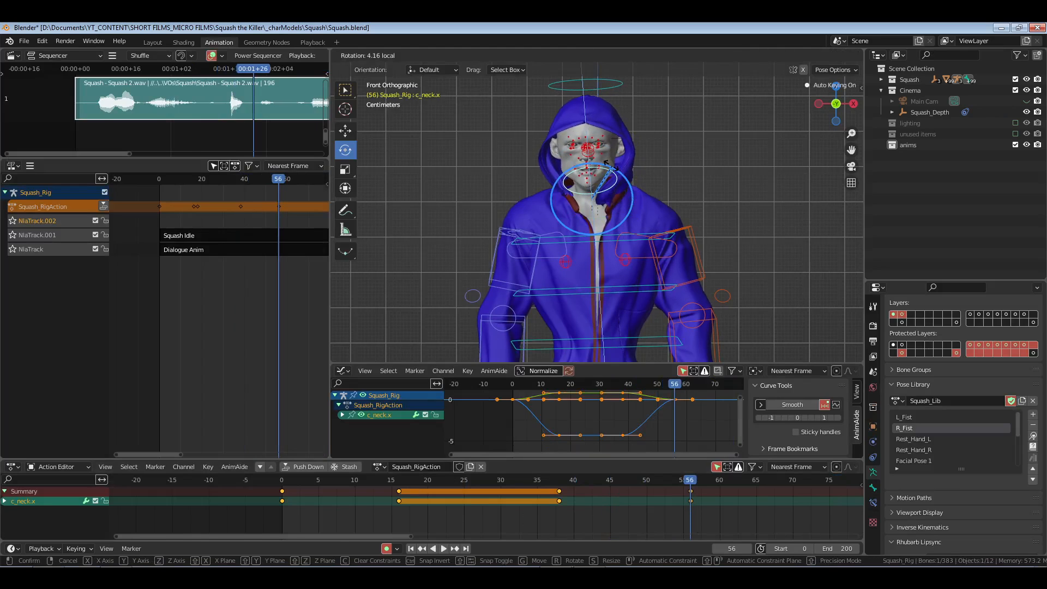
click(605, 98)
- Tilt the head control sideways at frame 56 in the same direction as the neck
right_click(608, 90)
middle_drag(608, 92, 611, 151)
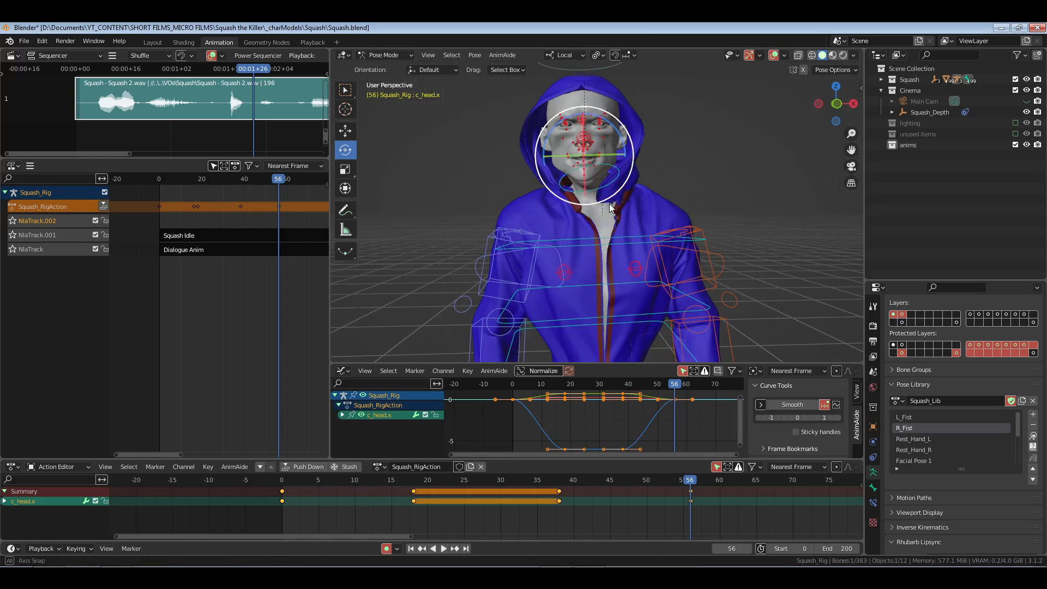
key(KP_1)
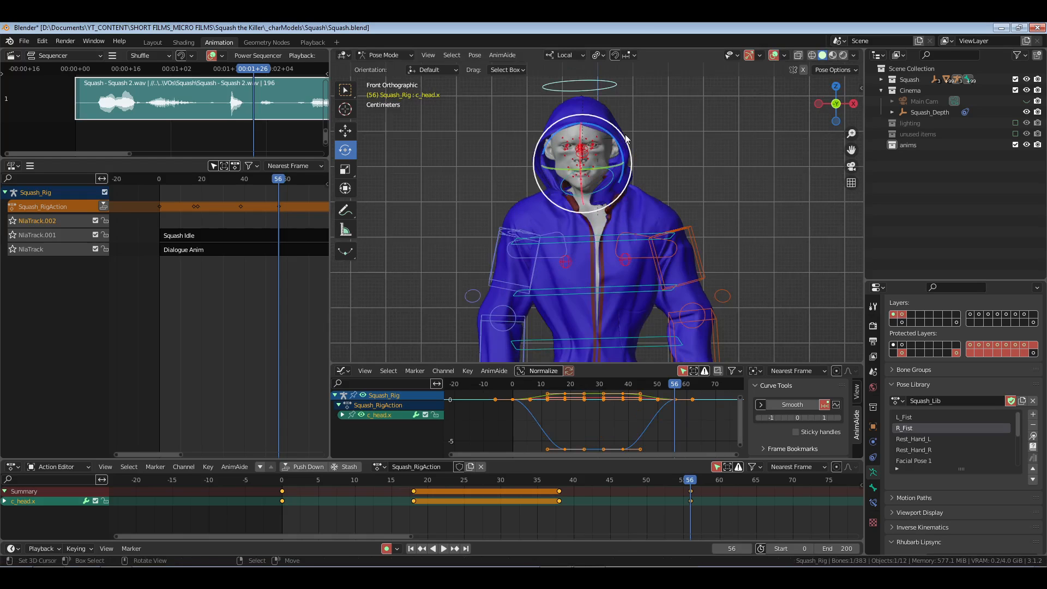
key(r)
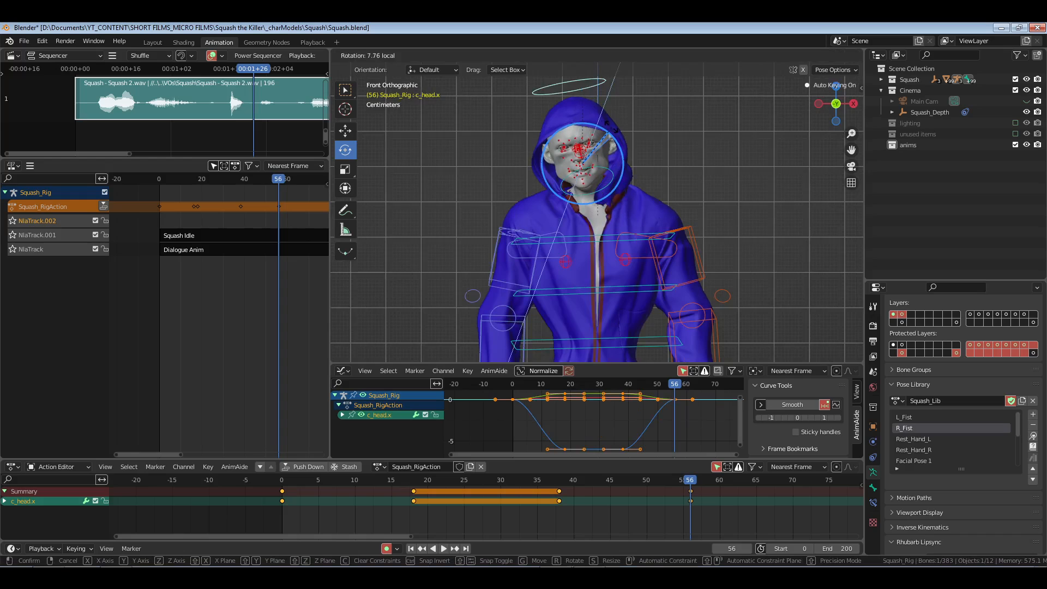
click(620, 180)
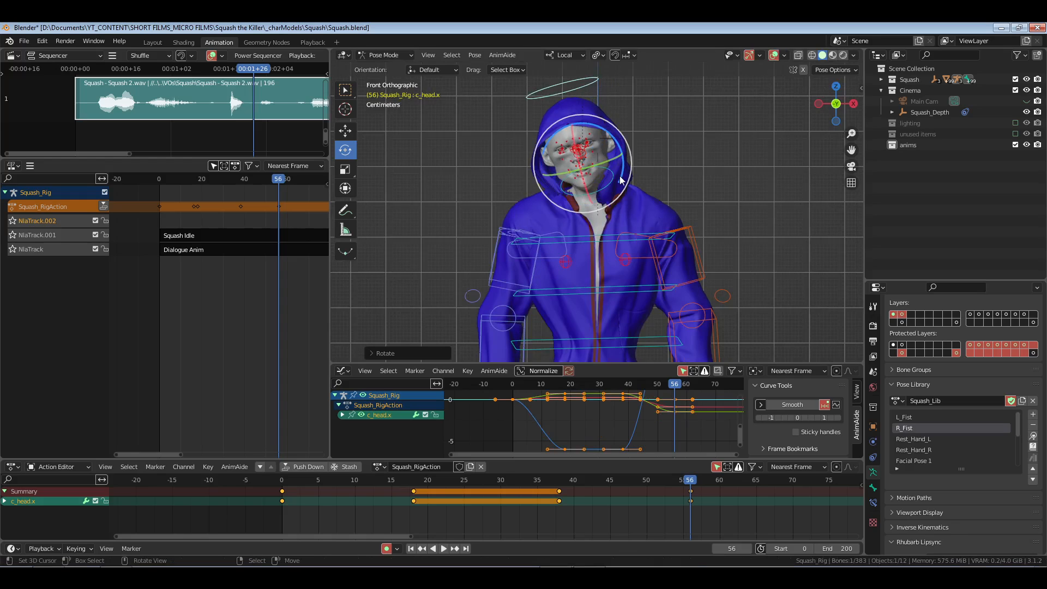
- Adjust the neck control's forward-back lean at frame 56 from the side
middle_drag(648, 197, 583, 197)
right_click(568, 181)
drag(568, 171, 603, 187)
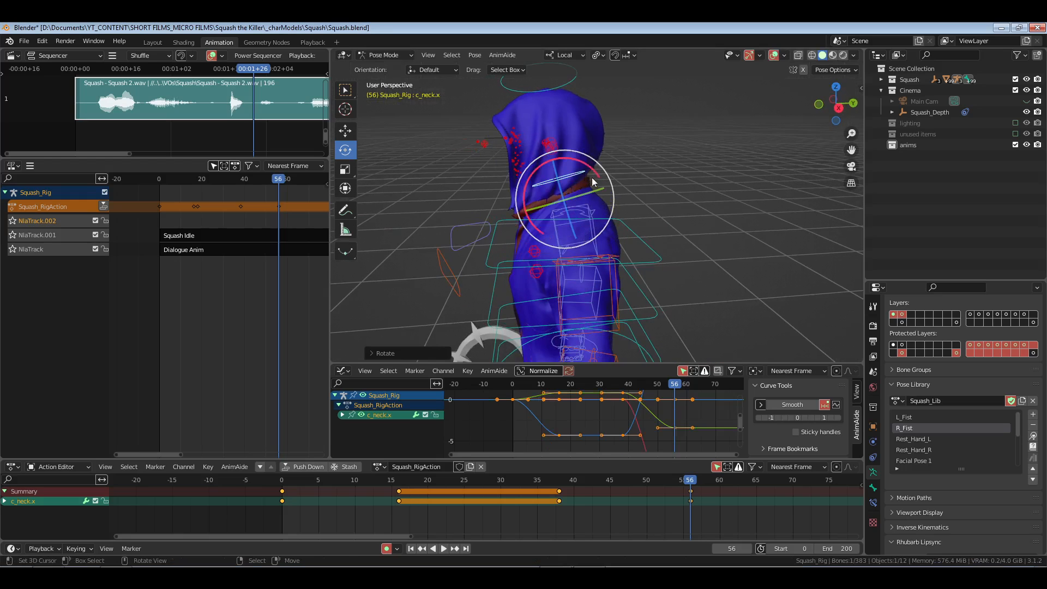
key(r)
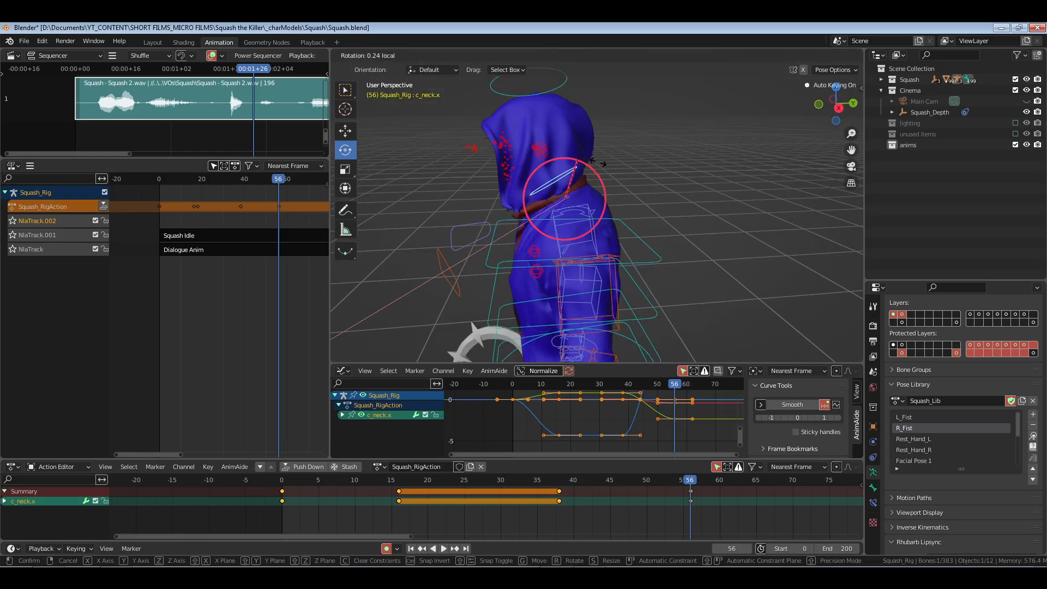
- Adjust the head control's forward-back rotation at frame 56 from the side and check the pose from the front
right_click(553, 87)
shift+middle_drag(576, 131, 579, 162)
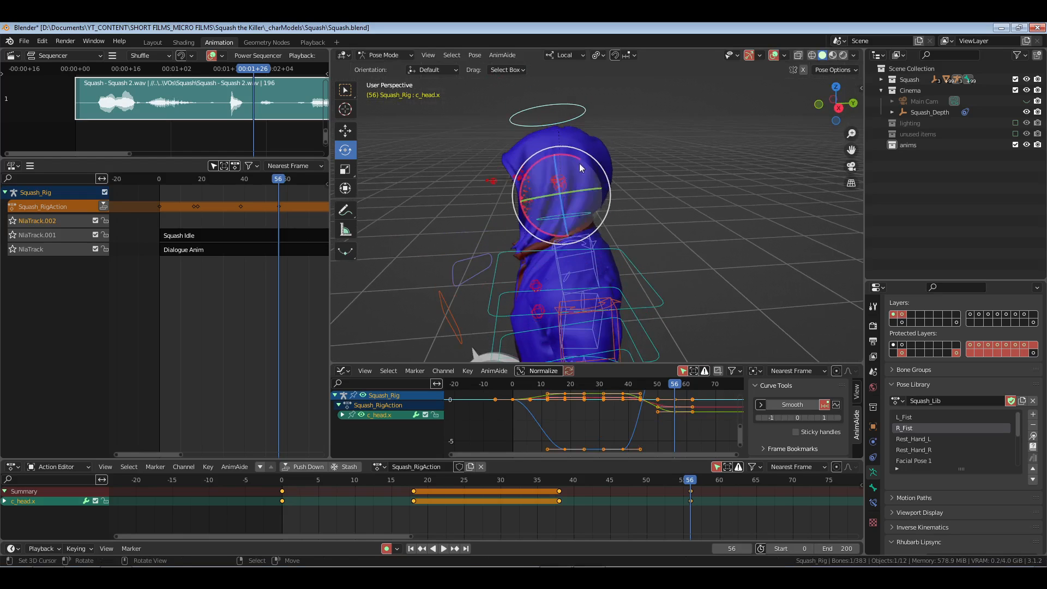
drag(569, 156, 576, 154)
drag(510, 237, 510, 238)
middle_drag(510, 238, 607, 237)
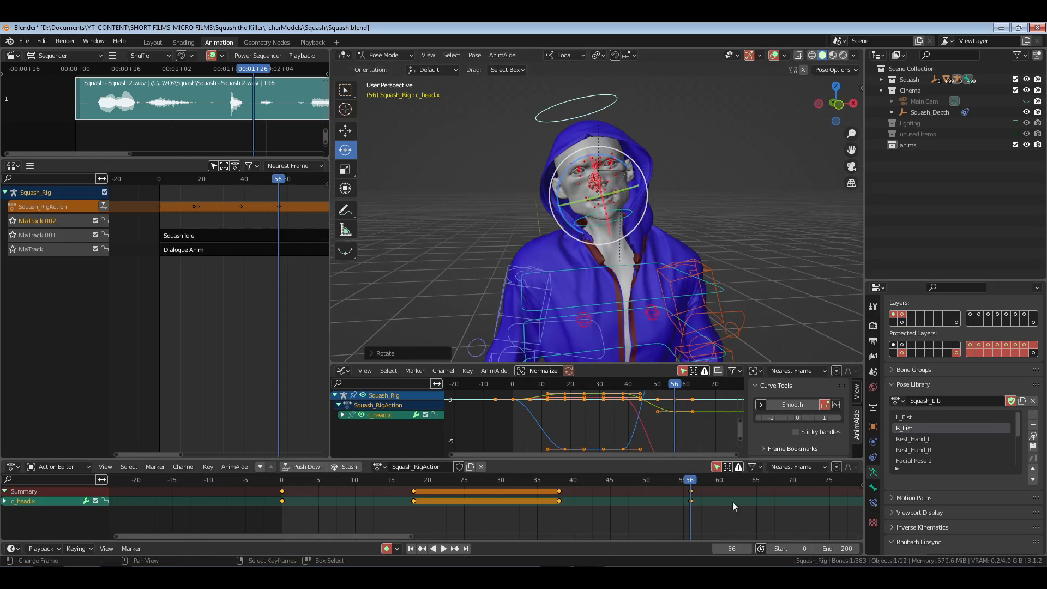
- Copy the neck and head keyframes from frame 0 to frame 71 to return them to the starting pose
middle_drag(742, 503, 503, 508)
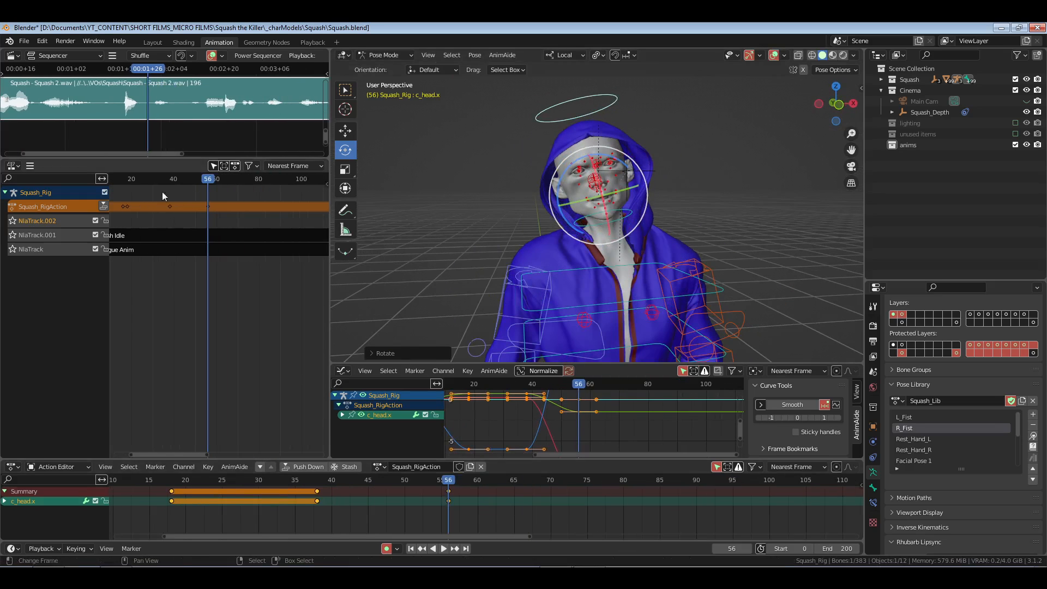
click(195, 107)
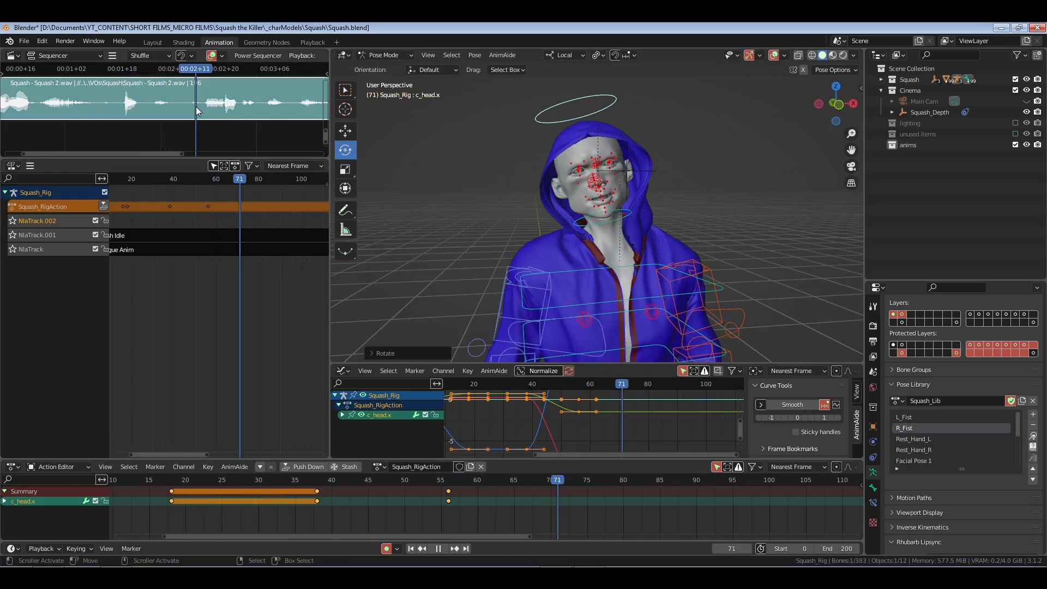
shift+right_click(619, 223)
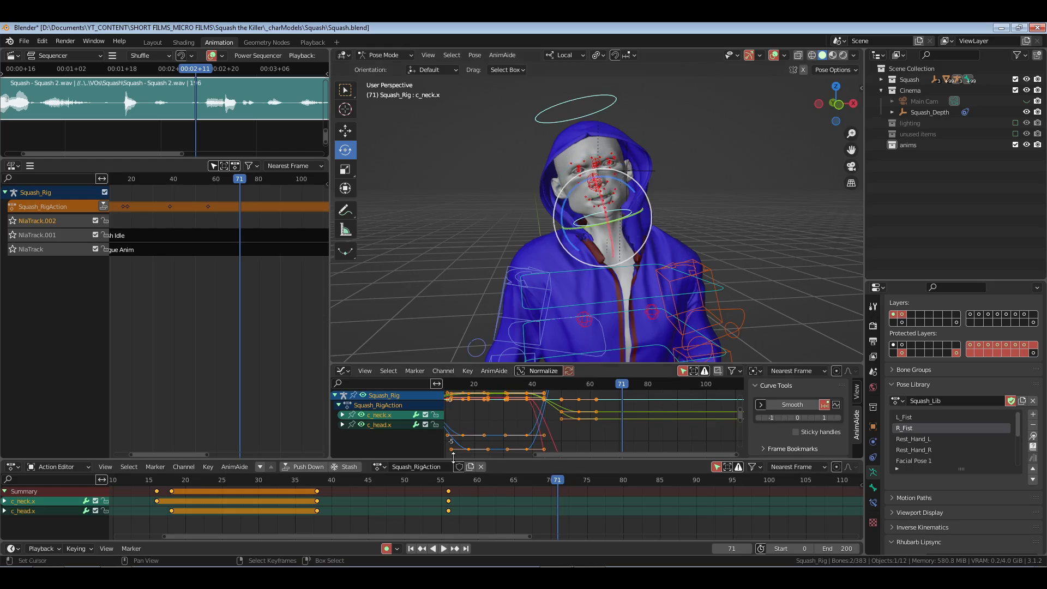
scroll(228, 497, down, 3)
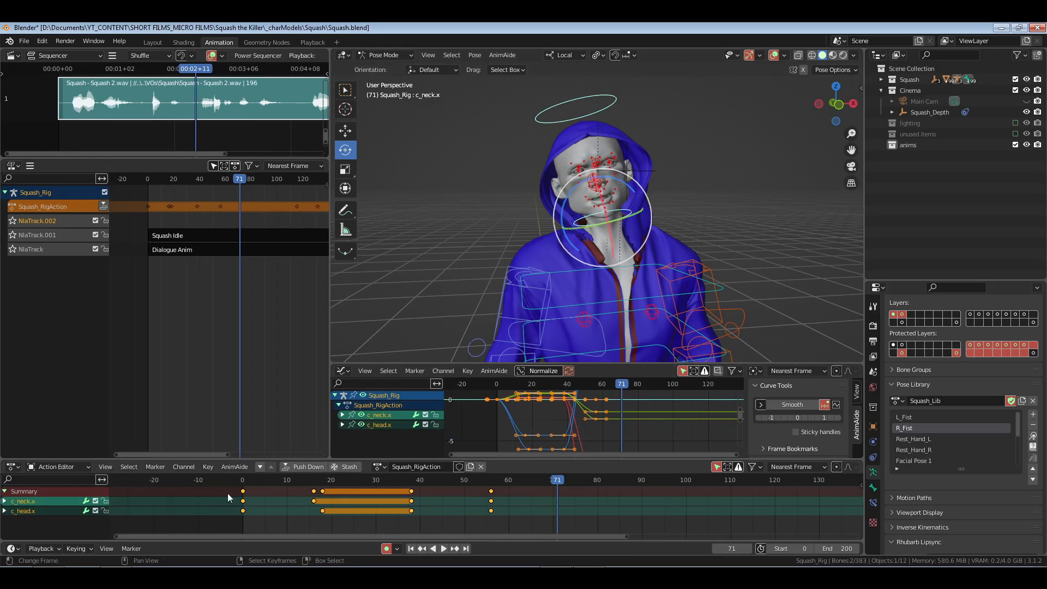
click(243, 492)
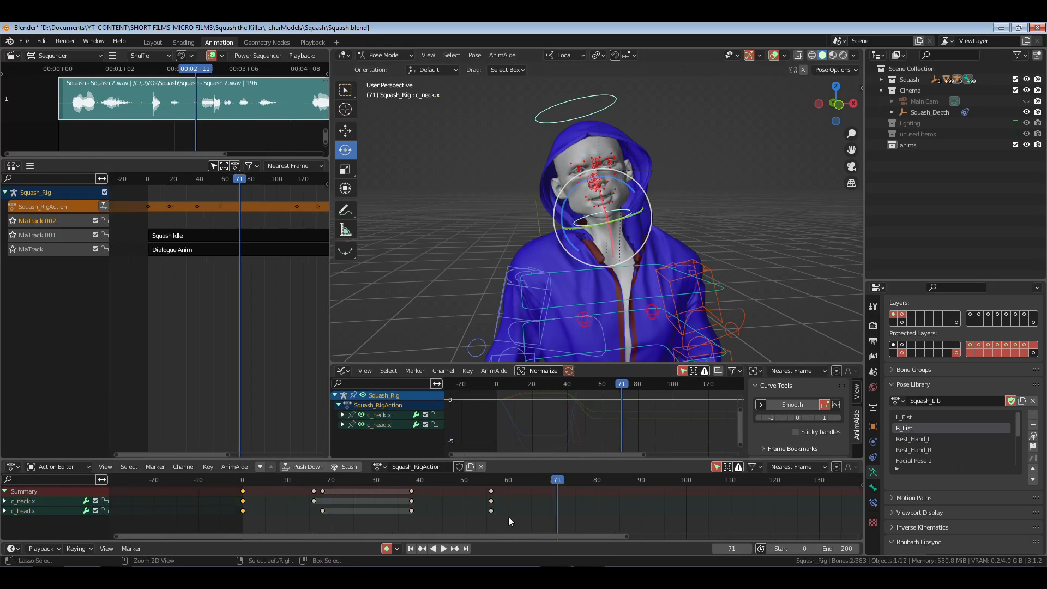
key(ctrl+v)
key(a)
key(a)
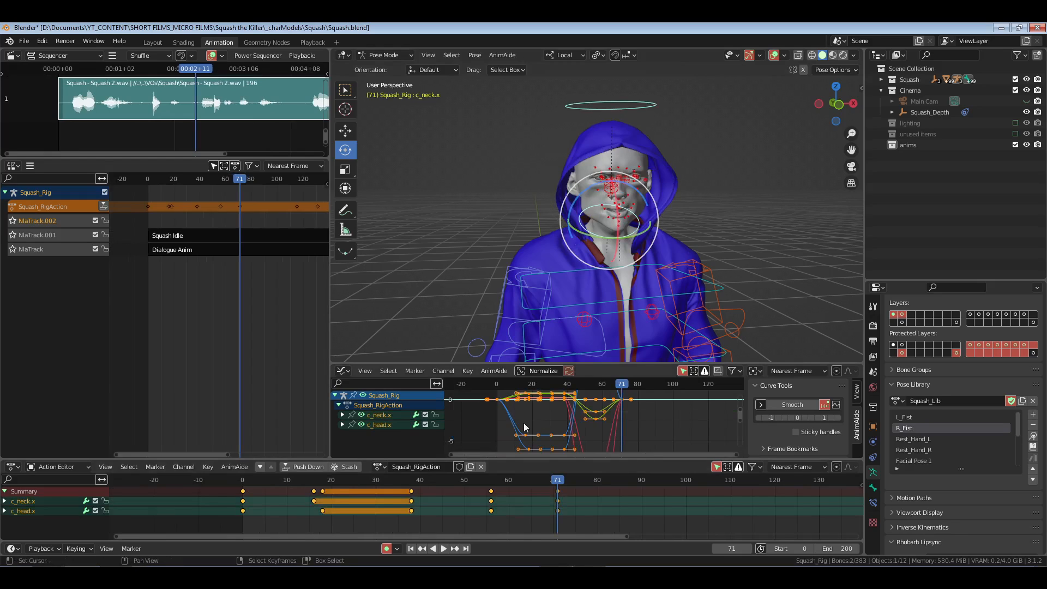
- Save the file and play the animation from frame 0 through the camera in the Playback workspace
click(244, 510)
click(313, 43)
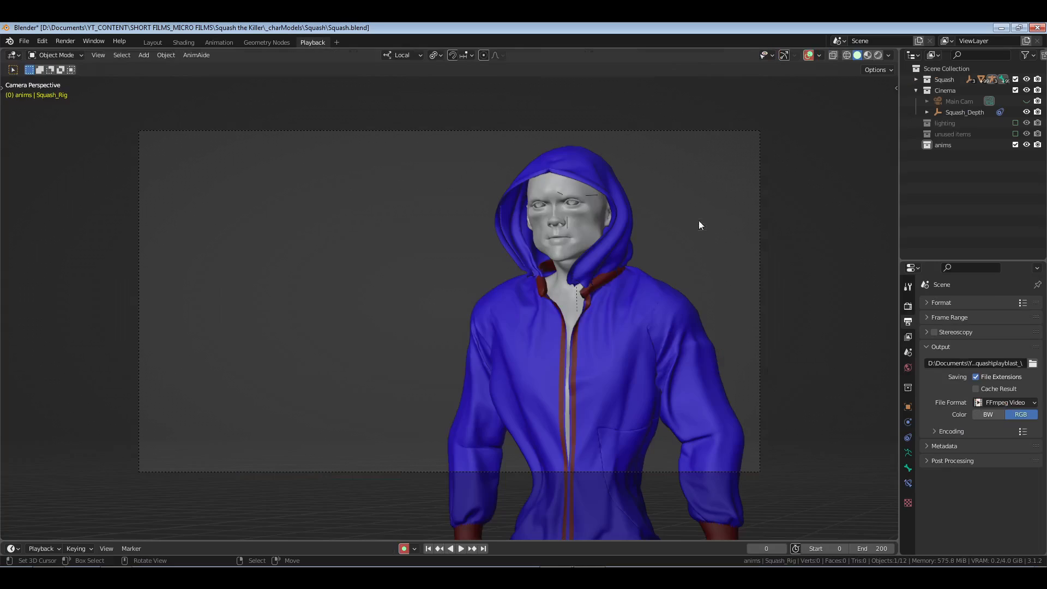
key(ctrl+s)
key(space)
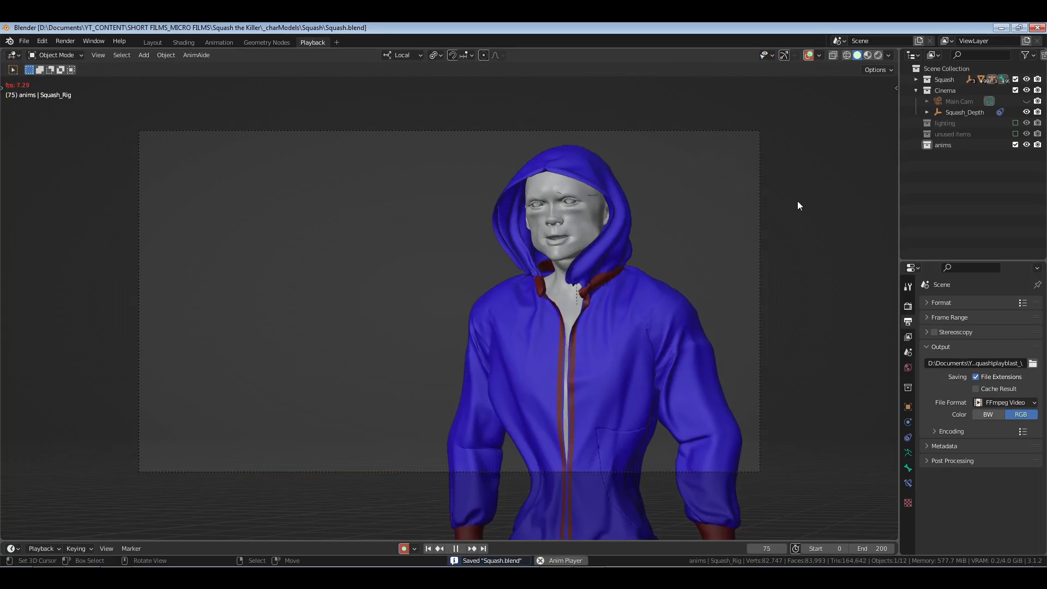
key(space)
- Return to frame 56 in the Animation workspace and tip the head control backward to raise the chin
click(219, 42)
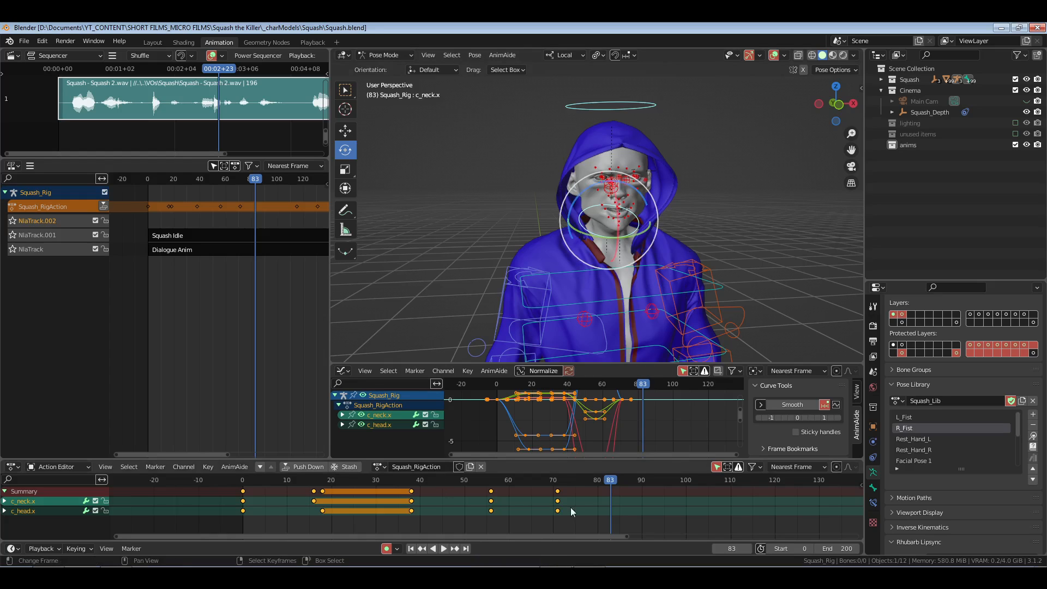
drag(409, 511, 492, 523)
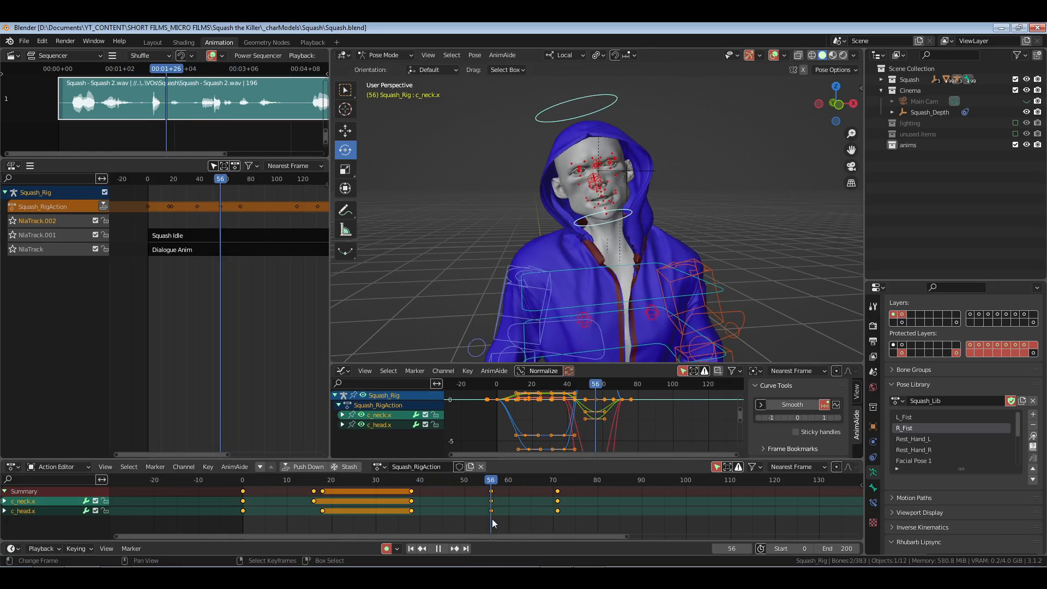
middle_drag(641, 210, 546, 207)
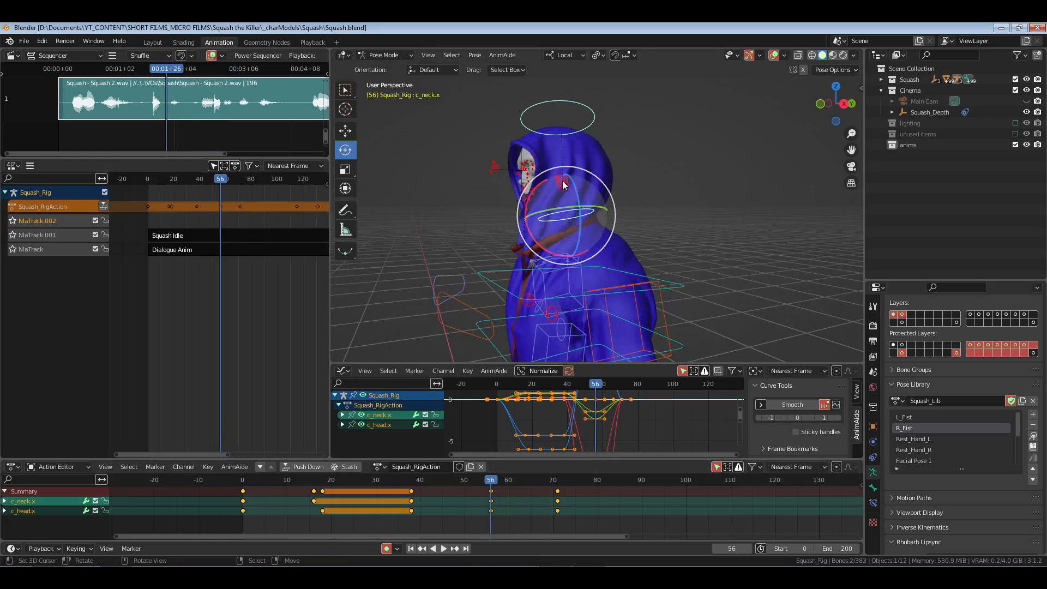
right_click(590, 132)
middle_drag(643, 200, 615, 223)
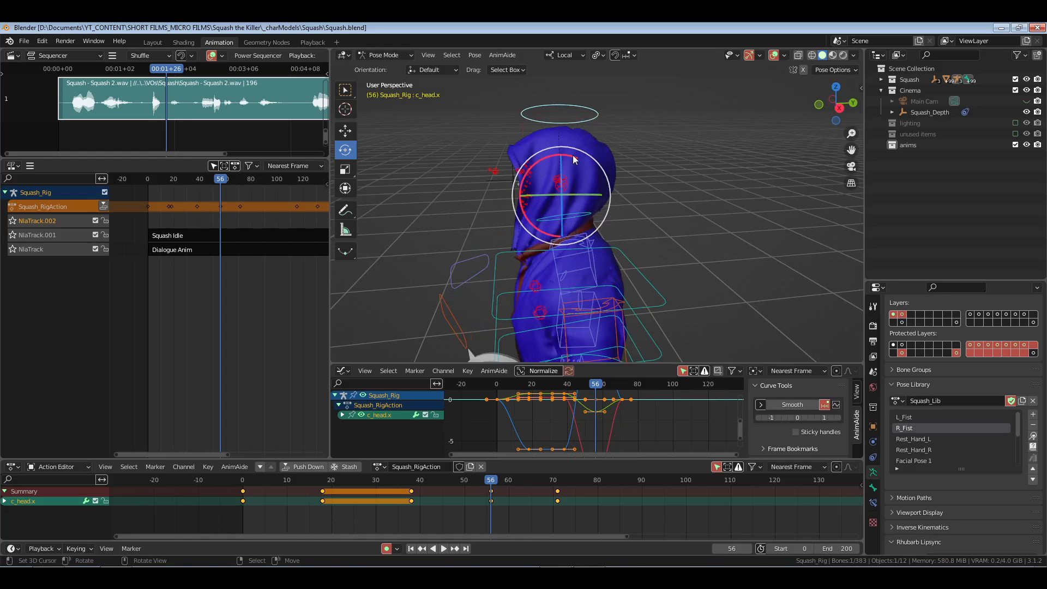
drag(574, 160, 589, 156)
drag(572, 195, 576, 196)
middle_drag(576, 196, 635, 218)
- At frame 56, lean the neck control slightly forward and rotate the head control forward about 13 degrees
right_click(628, 211)
middle_drag(710, 227, 621, 249)
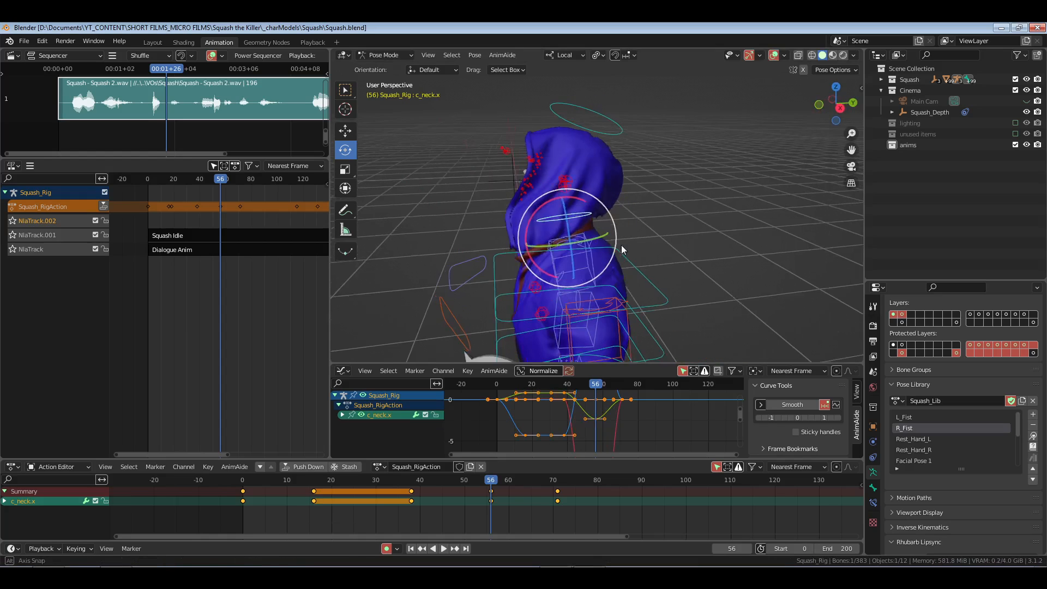
drag(539, 210, 528, 205)
right_click(574, 168)
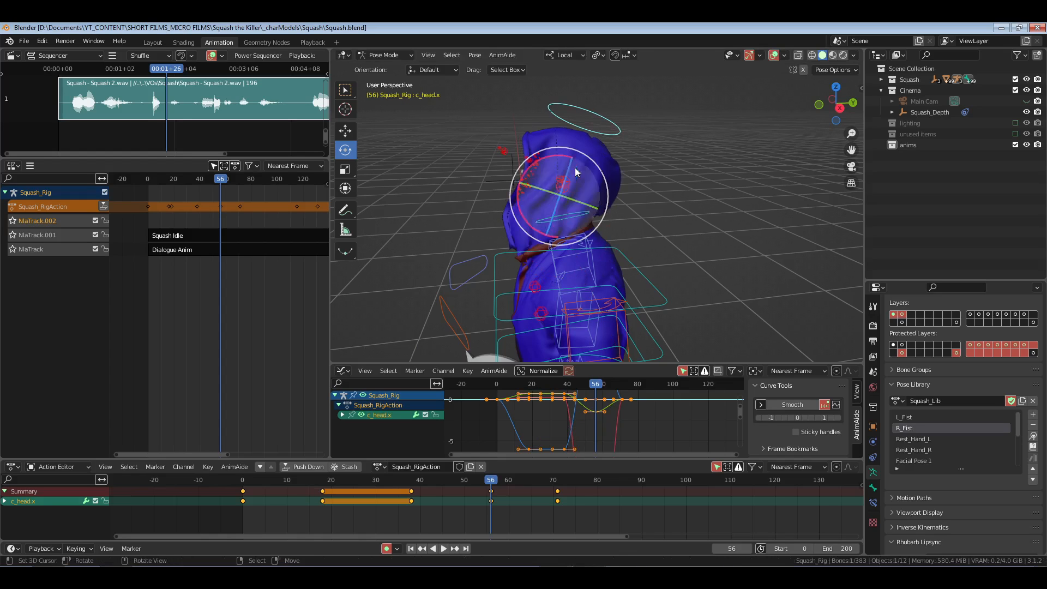
drag(549, 158, 539, 157)
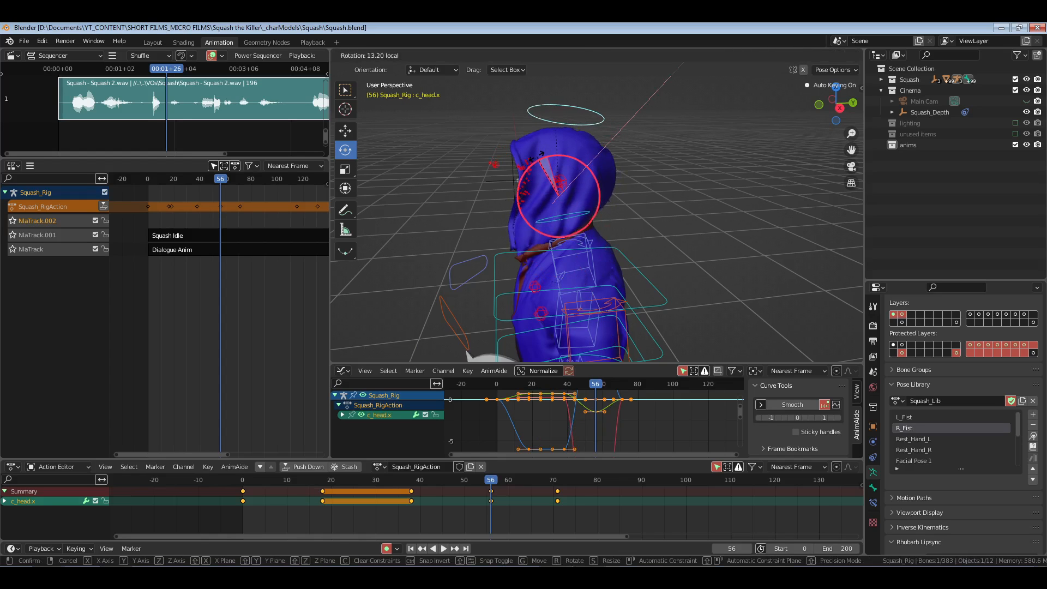
middle_drag(490, 258, 584, 234)
- Play the neck and head movement from frame 37 to check the tilt
click(407, 511)
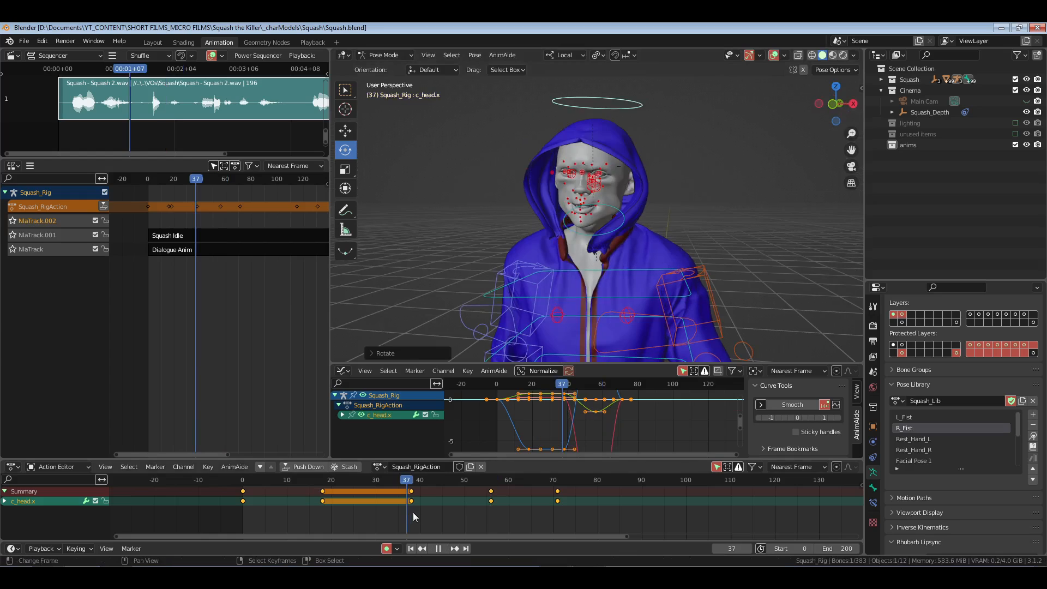
key(space)
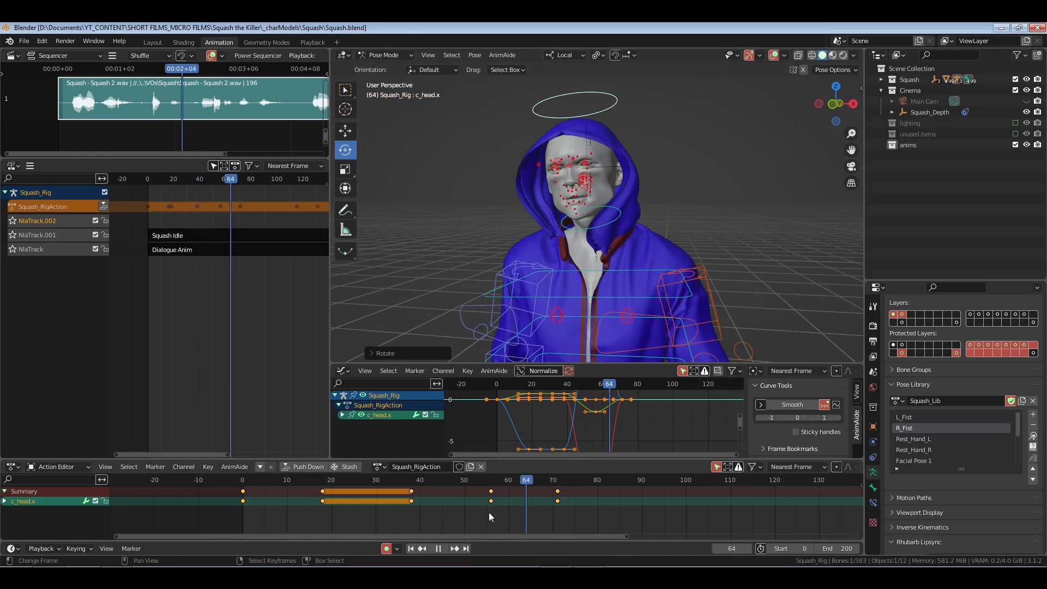
key(space)
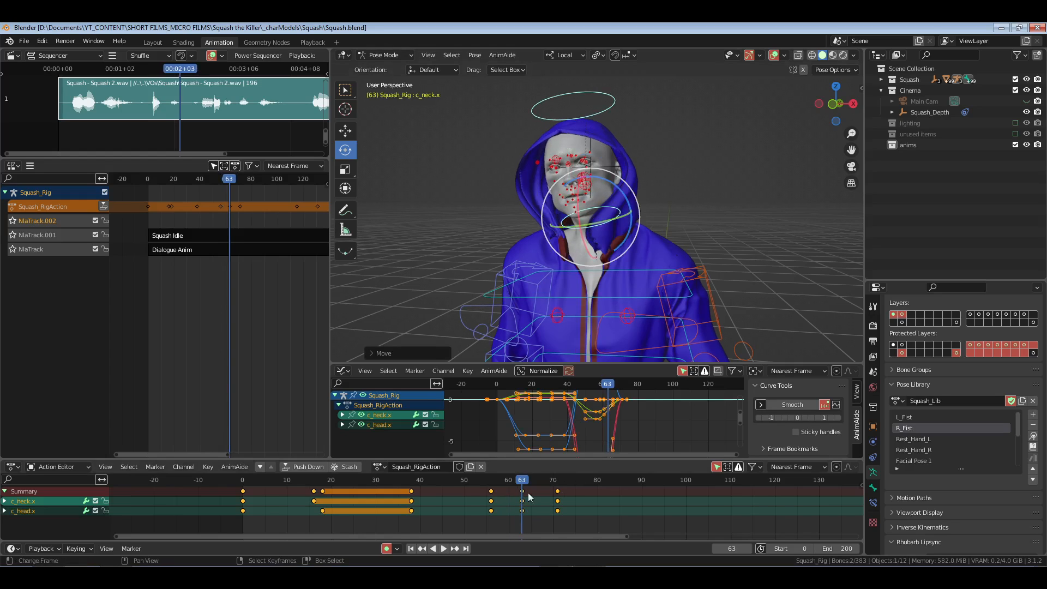
- Delete the extra neck and head keyframes at frame 63
right_drag(513, 486, 576, 515)
key(x)
click(538, 515)
- Retime the neck and head return keyframes to frame 72 to match the dialogue, and go back to frame 0
key(g)
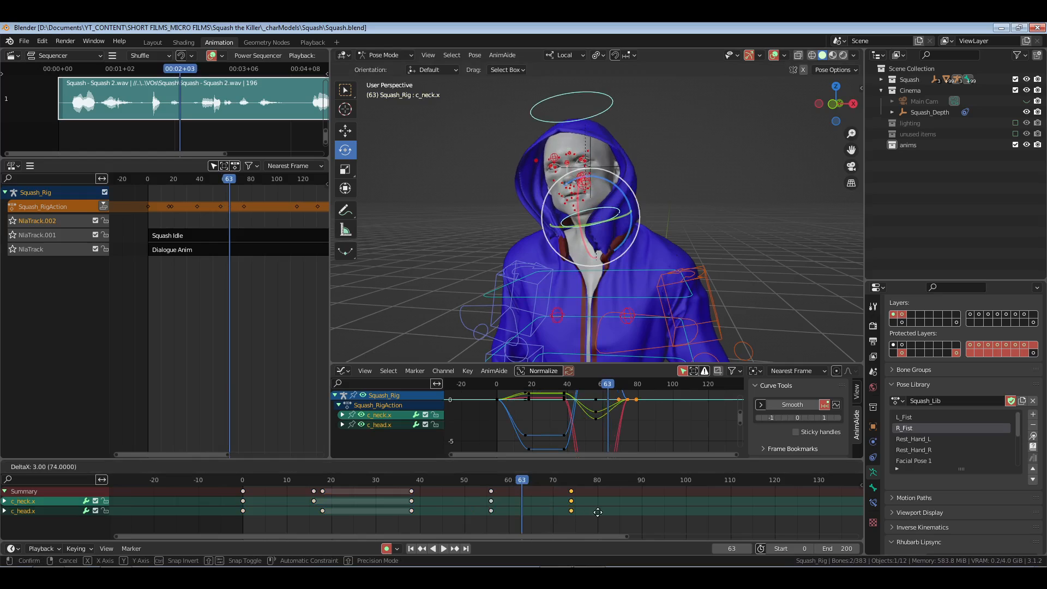
click(598, 513)
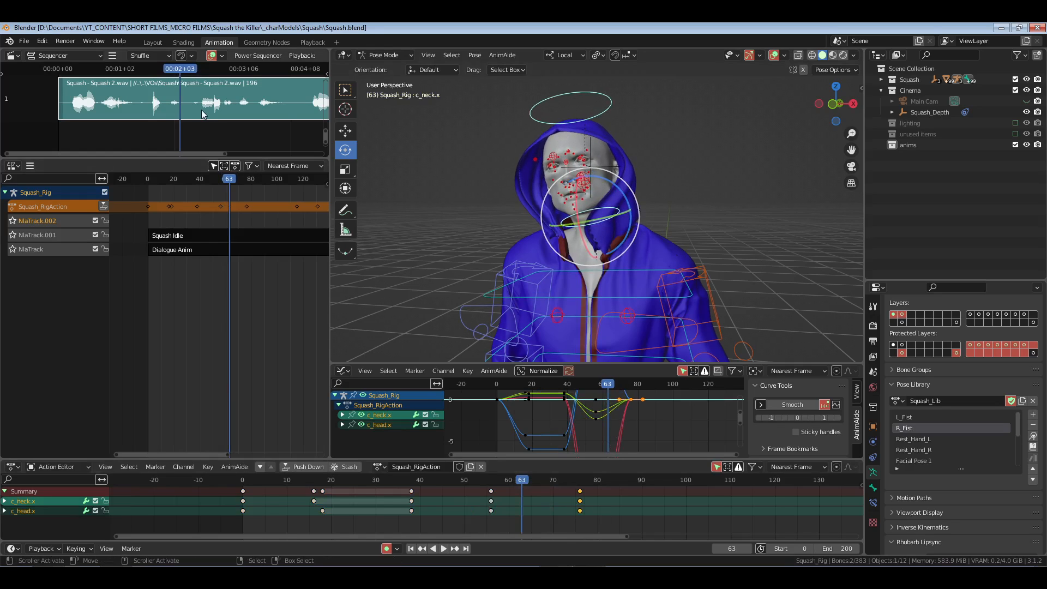
click(198, 114)
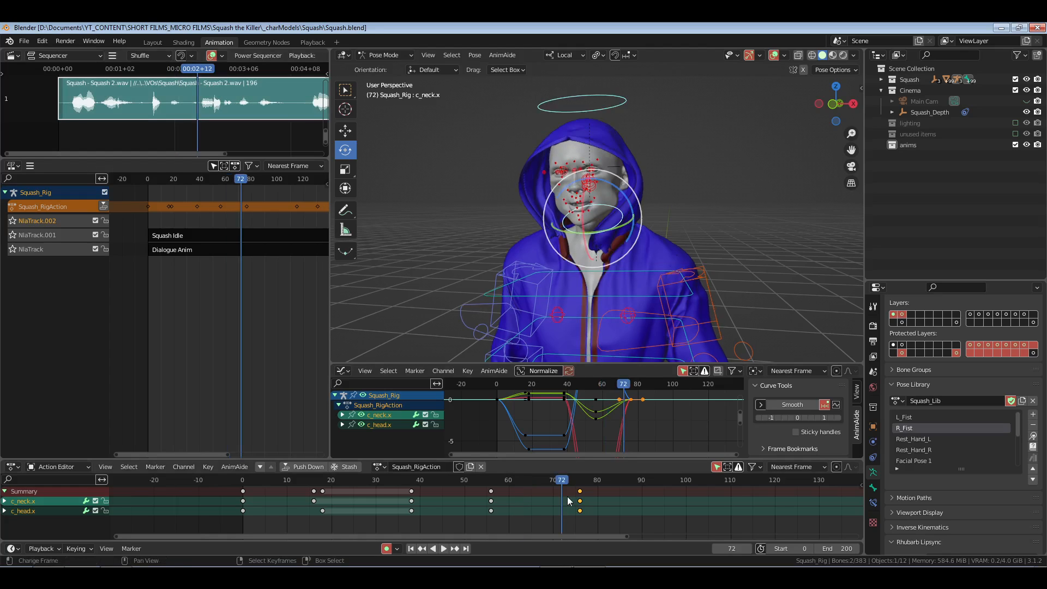
key(g)
click(568, 501)
click(238, 505)
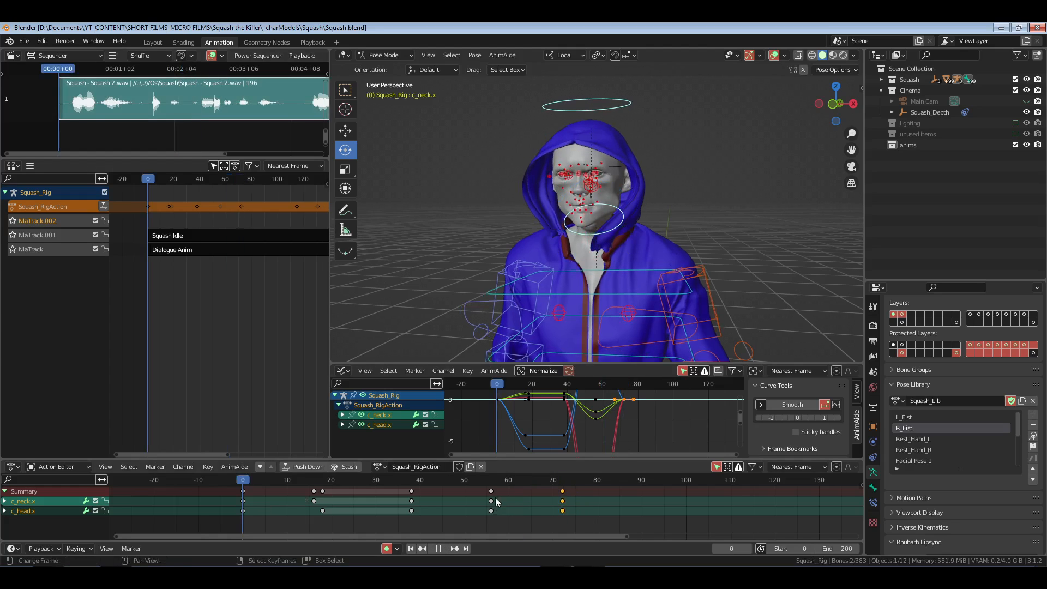
key(Up)
- Duplicate the neck and head keyframes at frame 56 to frame 58 to hold the pose, and save the file
right_drag(475, 483, 507, 526)
click(234, 509)
key(shift+d)
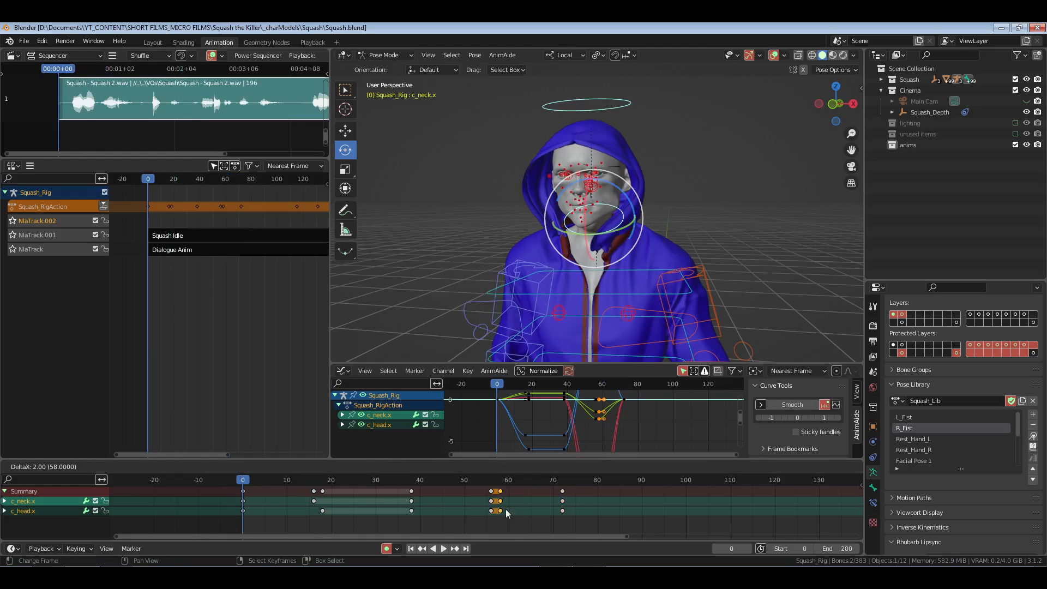
click(507, 510)
key(ctrl+s)
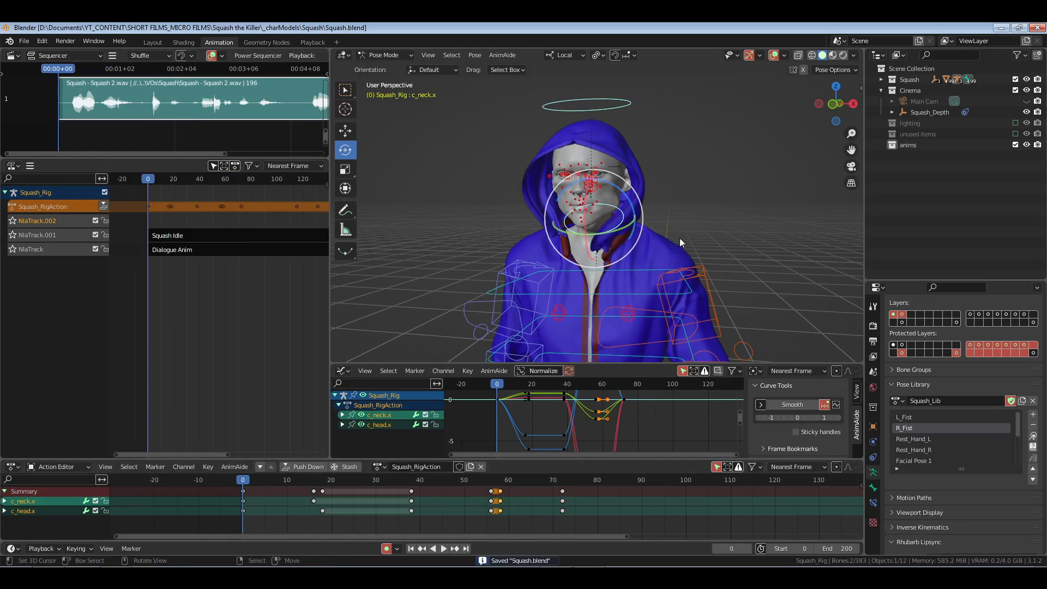
- Play the animation through the camera in the Playback workspace, and return to the Animation workspace
click(312, 42)
key(space)
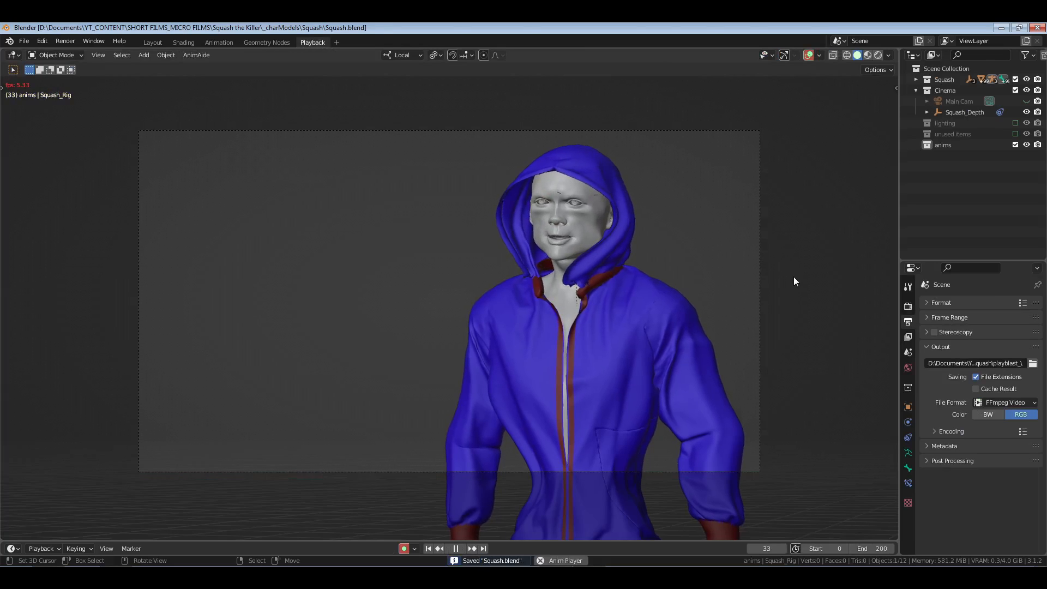
key(space)
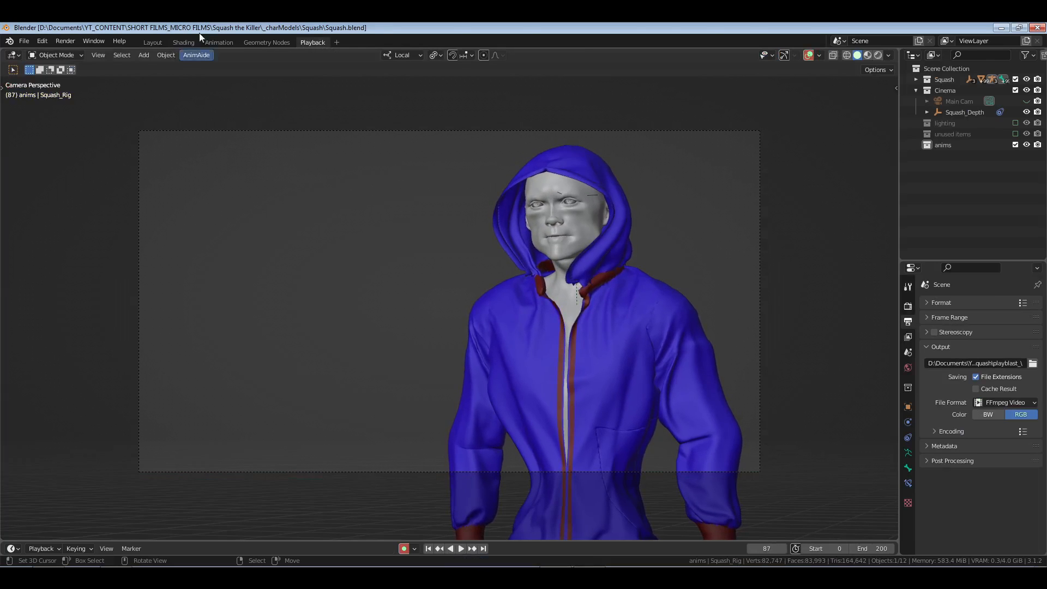
click(213, 43)
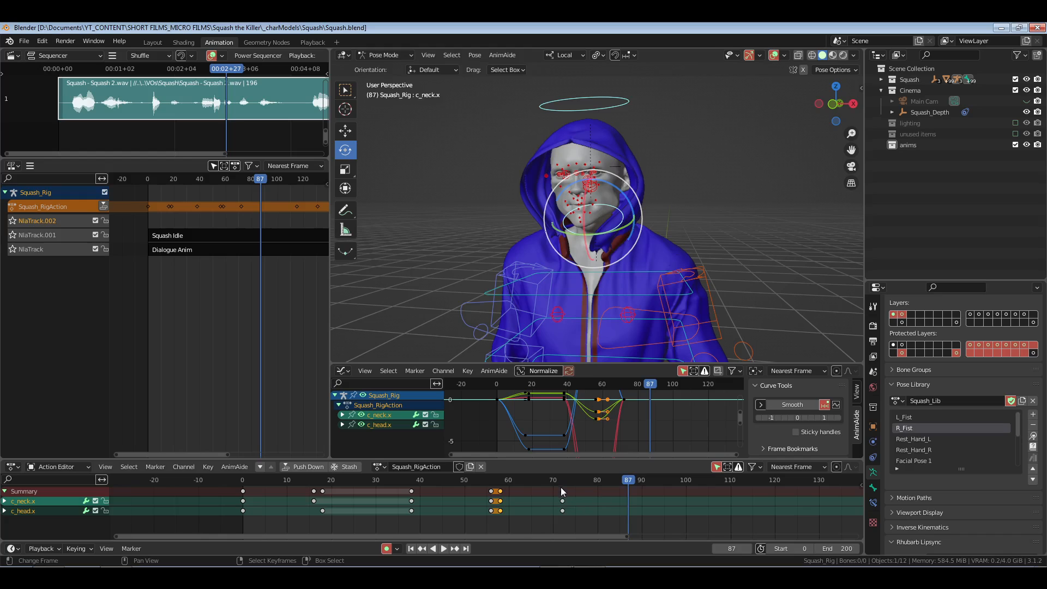
- Duplicate the neck and head keyframes at frame 72 to frame 74 to hold the rest pose, and save the file
drag(557, 481, 580, 516)
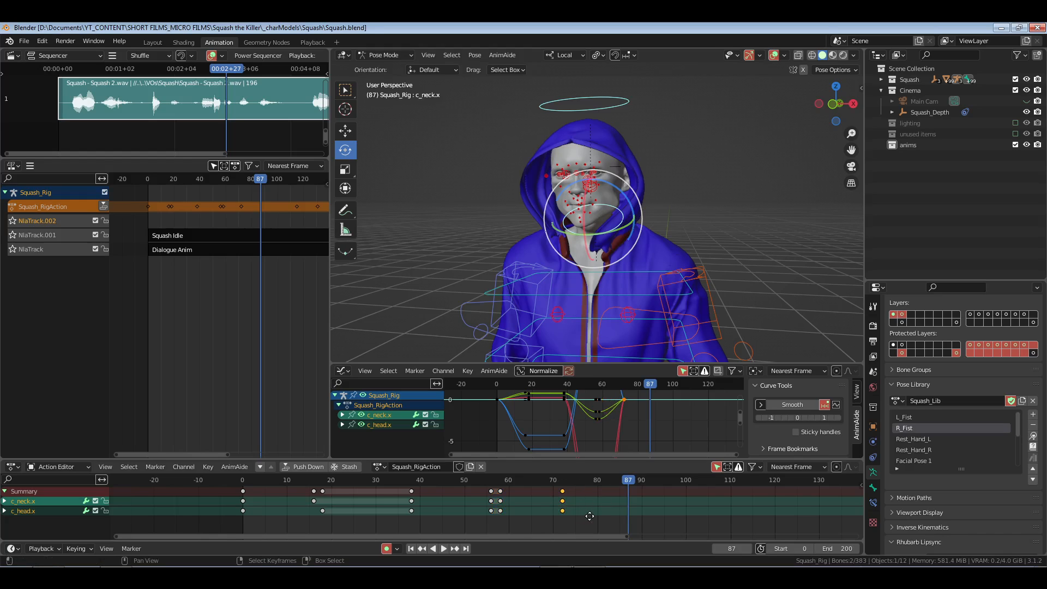
key(shift+d)
click(595, 518)
key(shift+d)
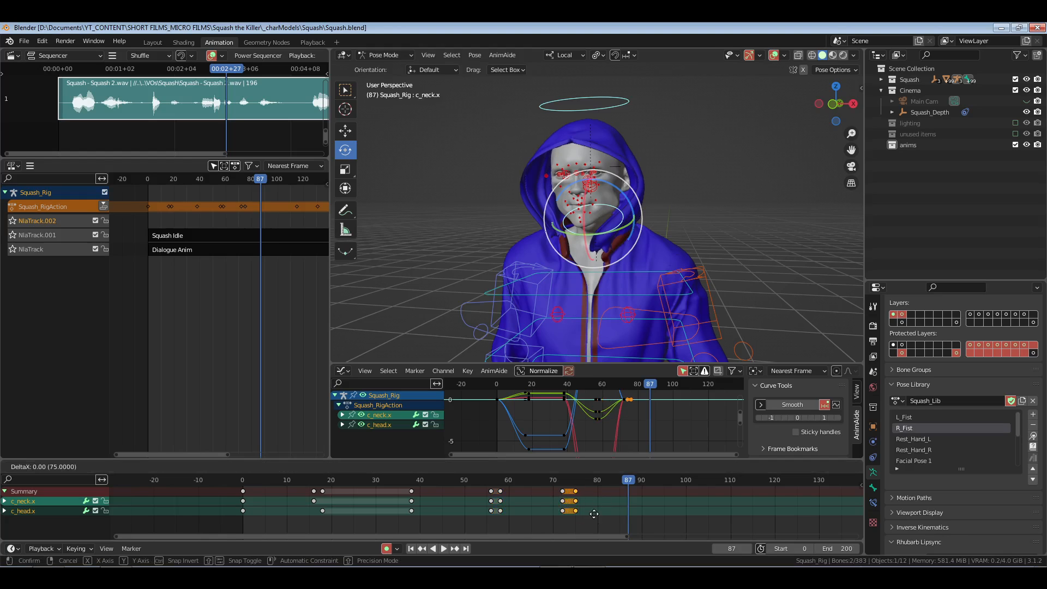
key(Return)
key(g)
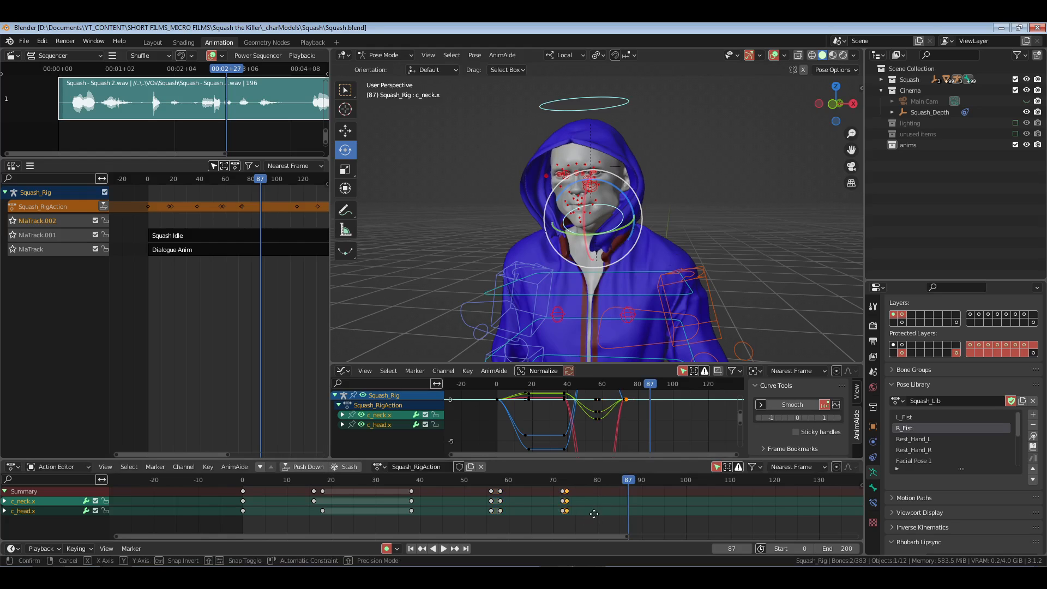
click(593, 513)
key(ctrl+s)
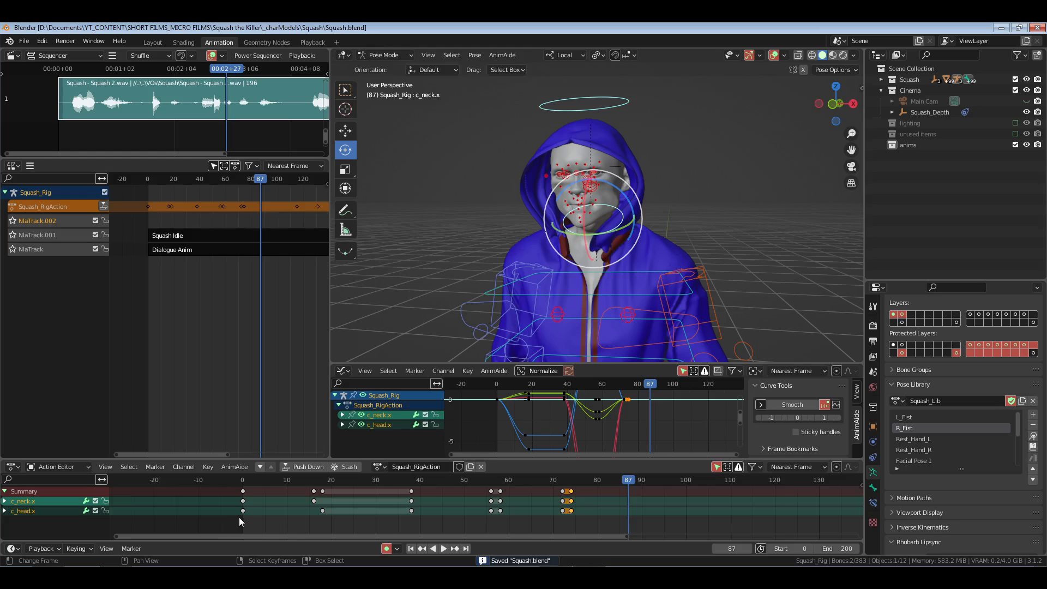
- Play the animation from the start to check the timing of the neck and head return
key(shift+Left)
key(space)
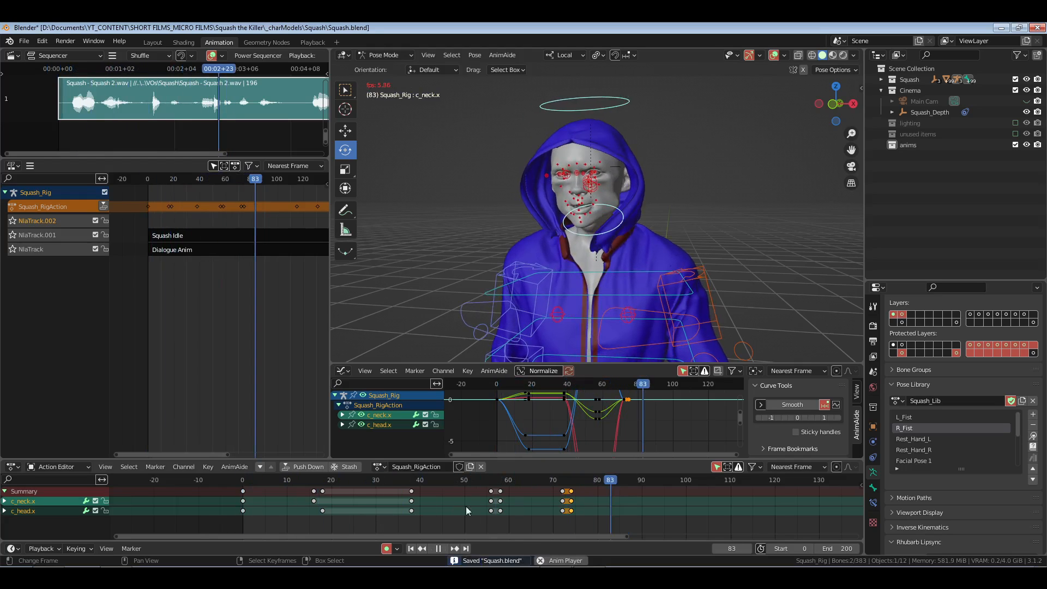
key(space)
- At frame 81, rotate the head control forward in the right side view so the chin drops
drag(585, 516, 603, 517)
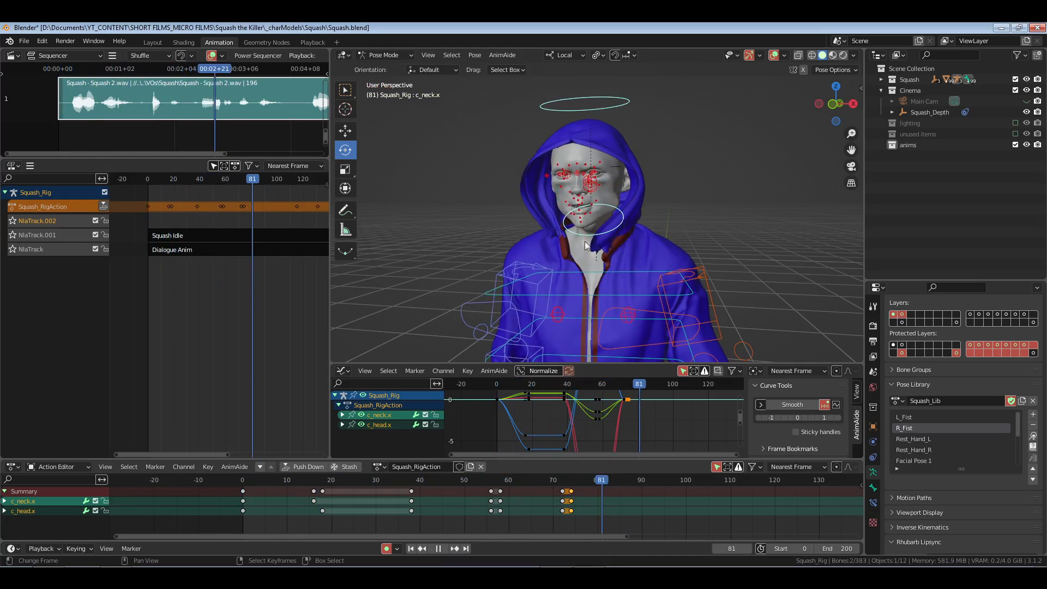
middle_drag(586, 245, 574, 201)
click(627, 221)
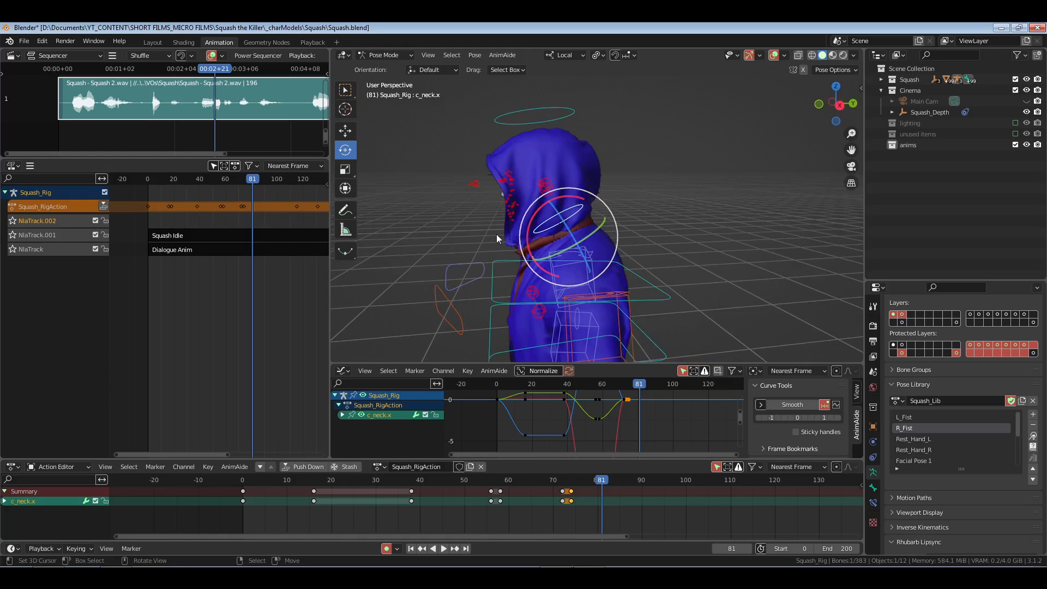
click(512, 123)
key(KP_3)
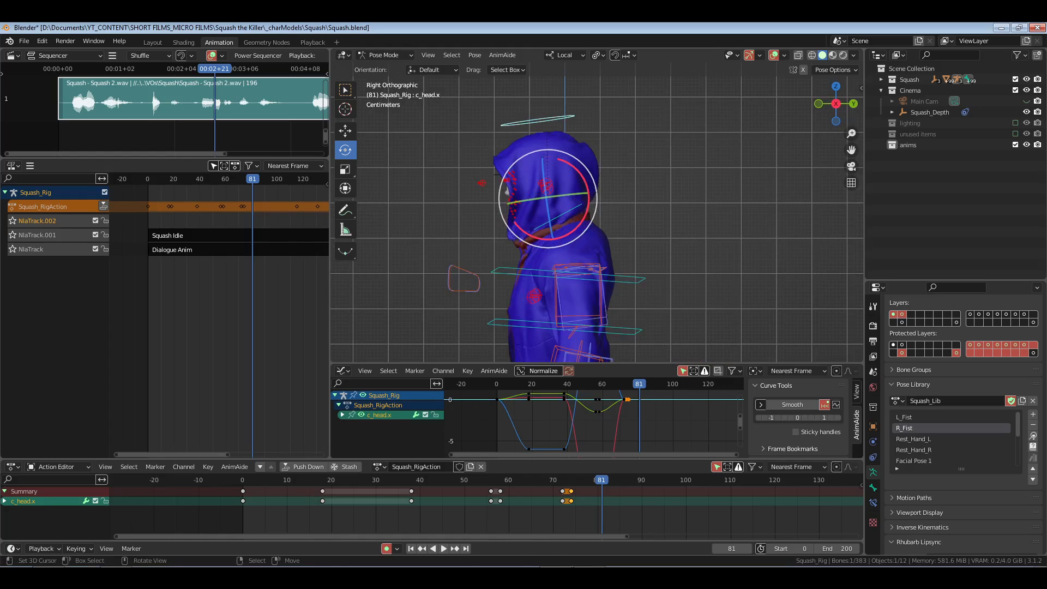
drag(578, 228, 590, 228)
drag(462, 283, 462, 277)
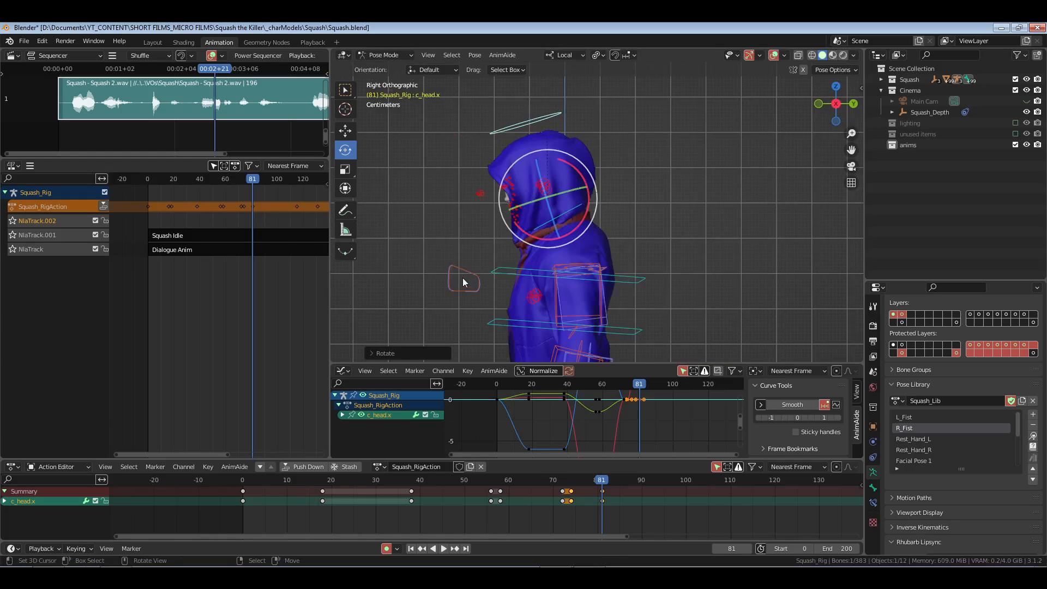
- In the front view at frame 81, tilt the head and neck controls about 7 degrees each toward the character's left
key(KP_1)
key(r)
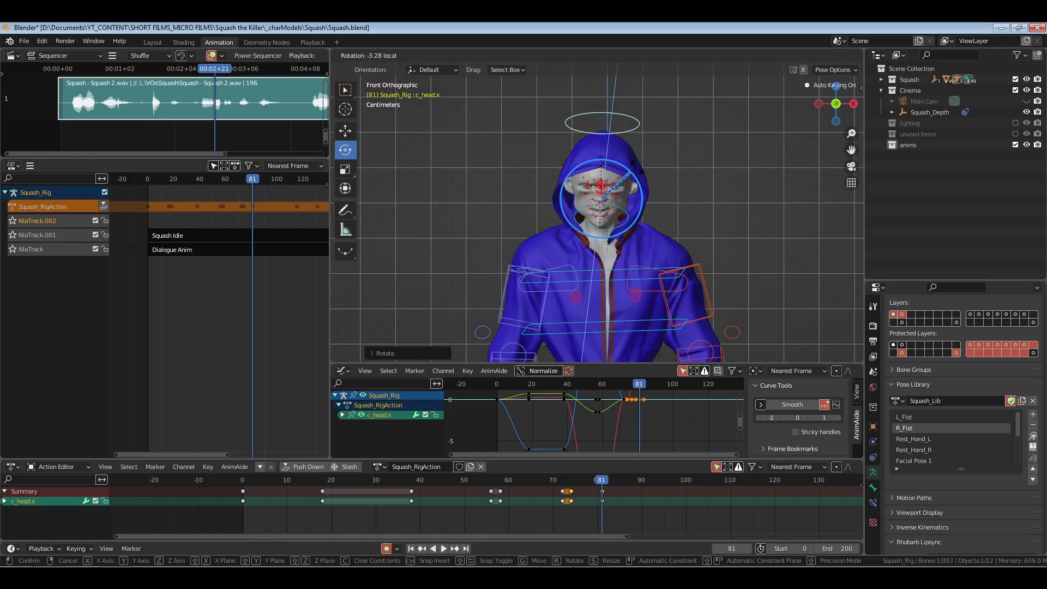
drag(641, 168, 644, 170)
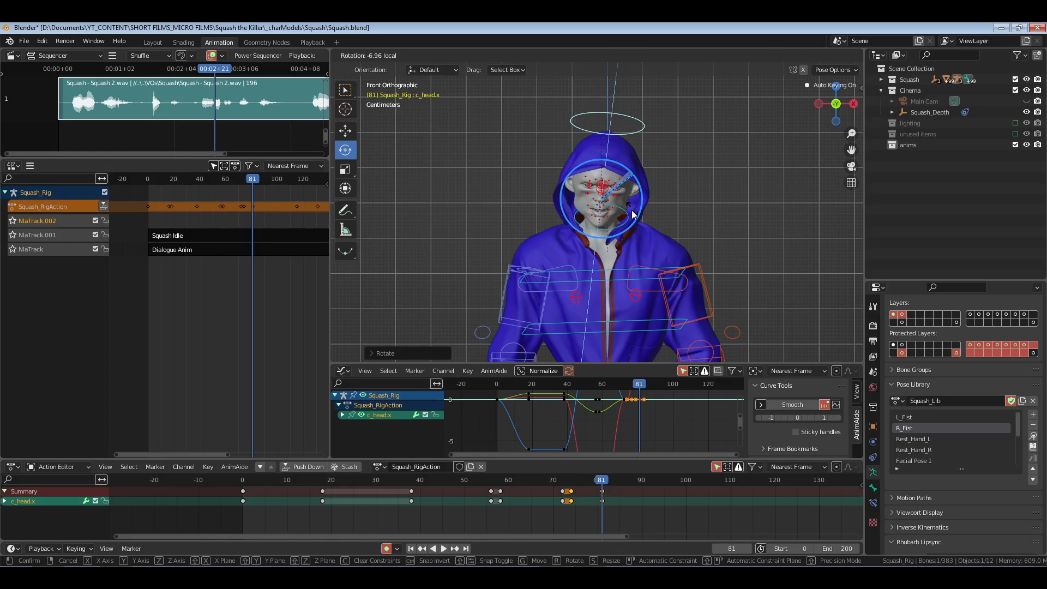
click(632, 223)
key(r)
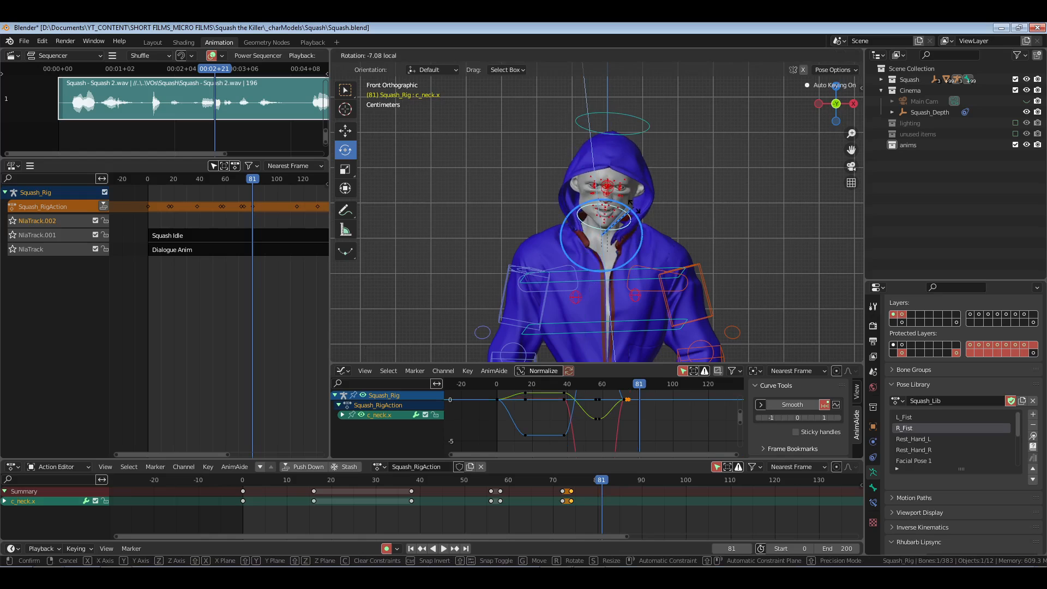
click(618, 286)
- Play the animation from frame 0 to check the neck and head tilt at frame 81
click(234, 512)
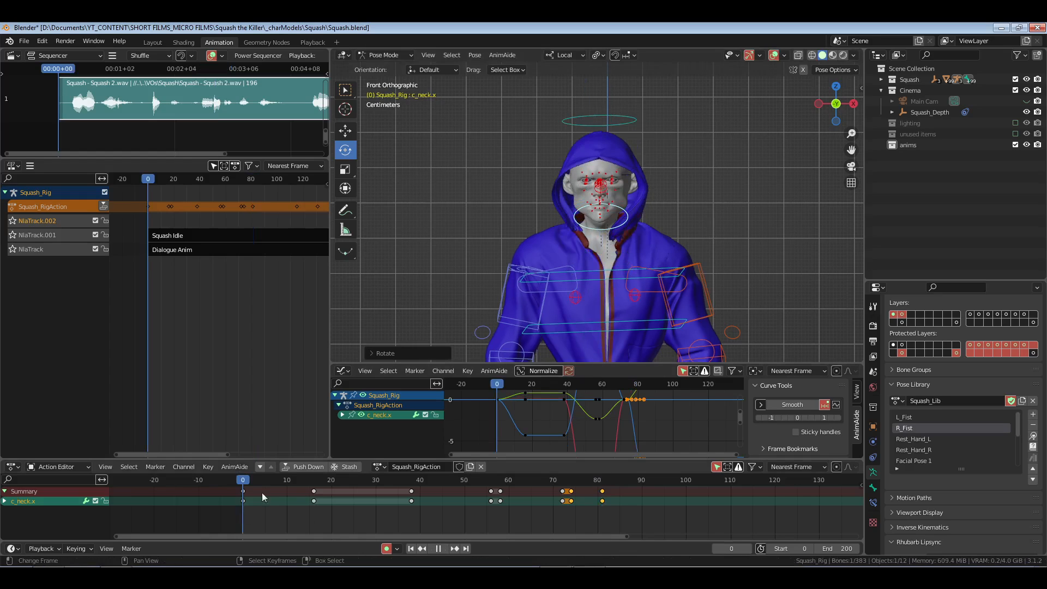
key(space)
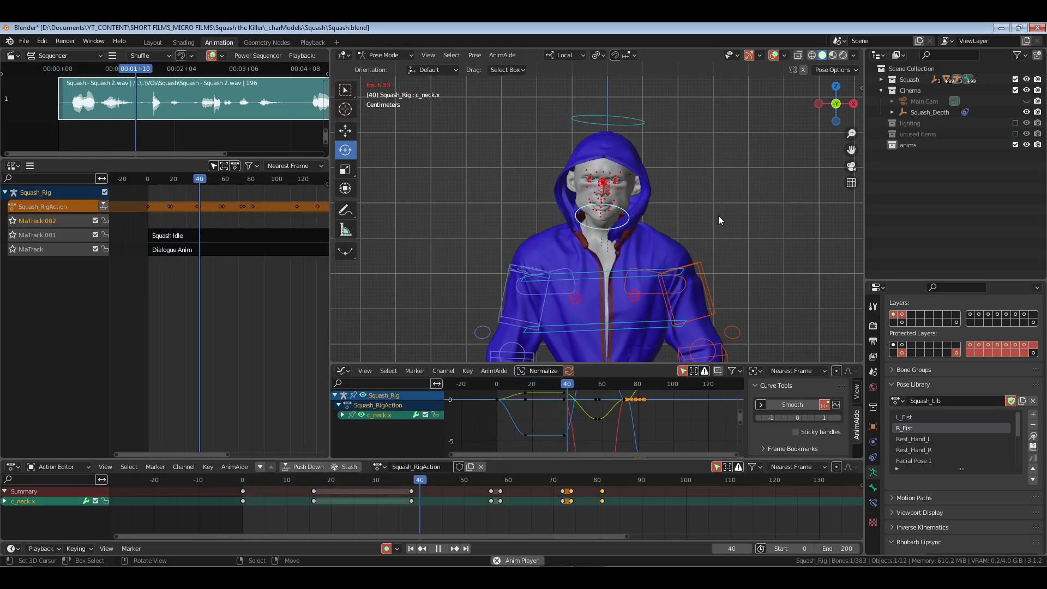
key(space)
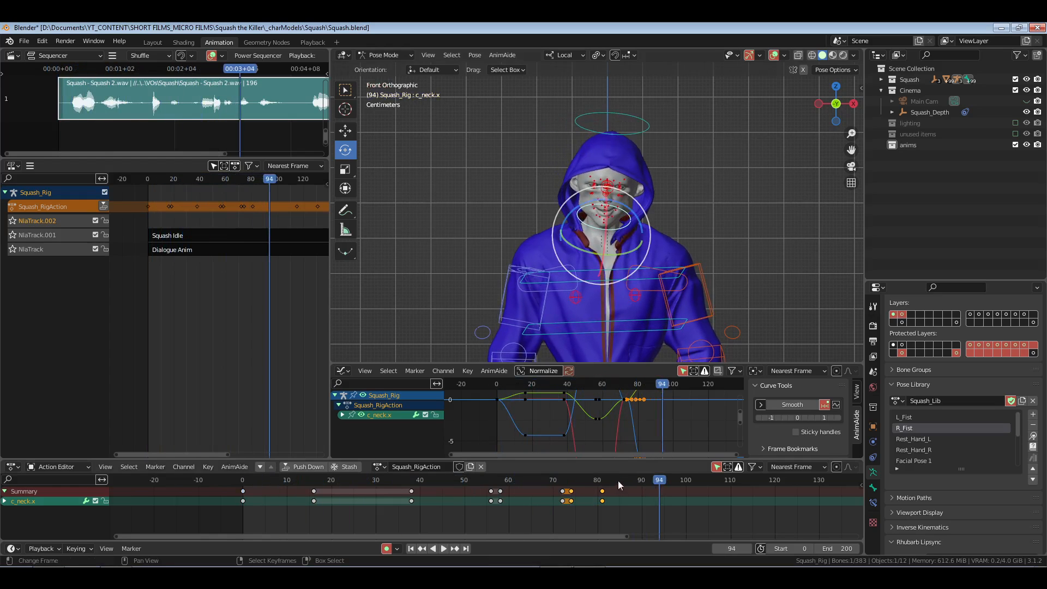
- Move the neck and head keyframes at frame 81 four frames later to frame 85
shift+click(637, 131)
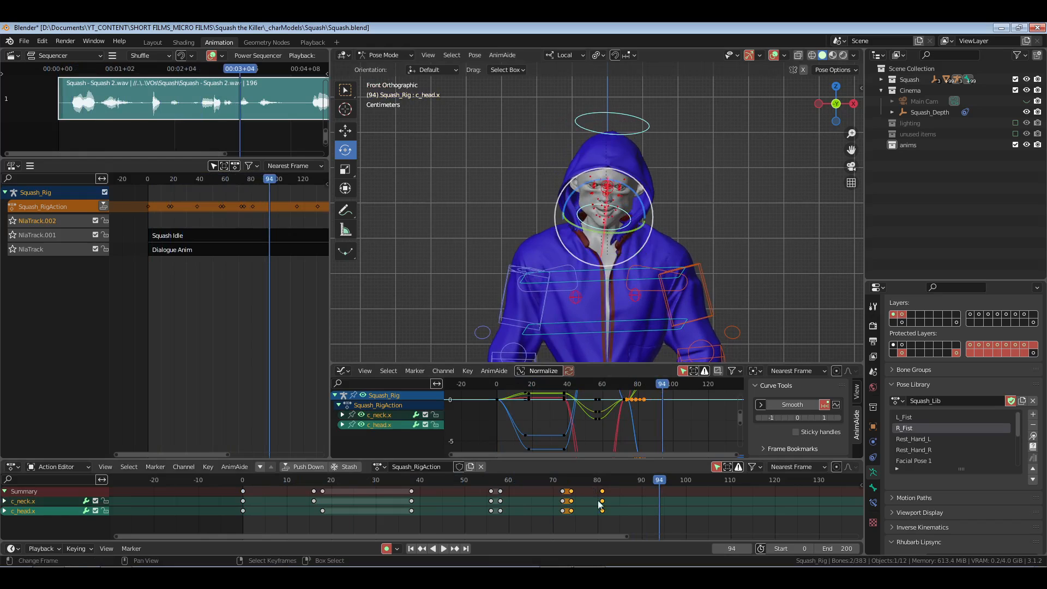
right_drag(592, 486, 626, 536)
text(g4)
key(Return)
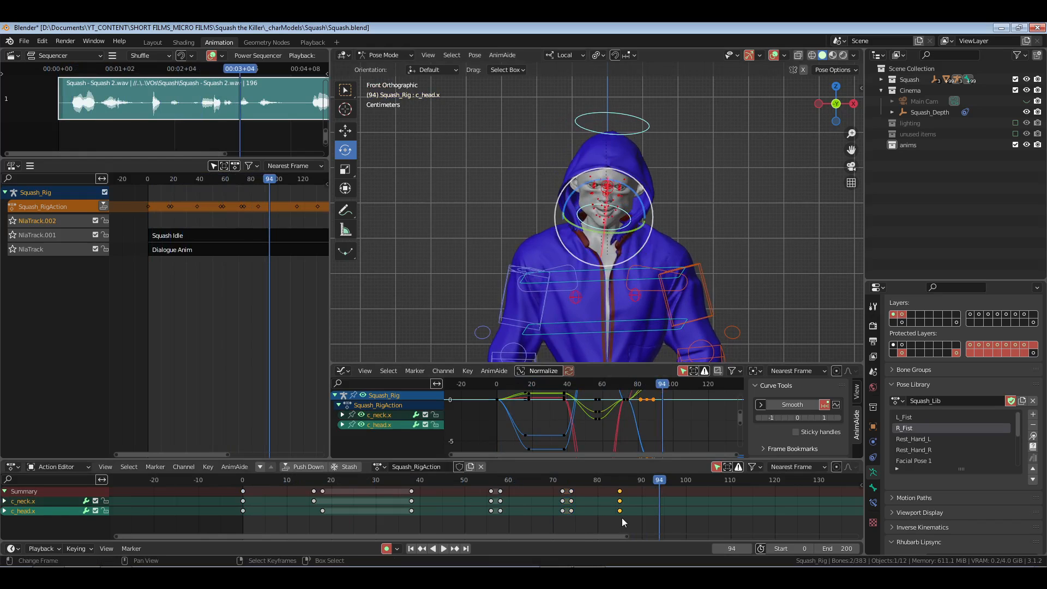
- Save the file and play the animation from frame 0 to check the retimed tilt
key(shift+Left)
key(ctrl+s)
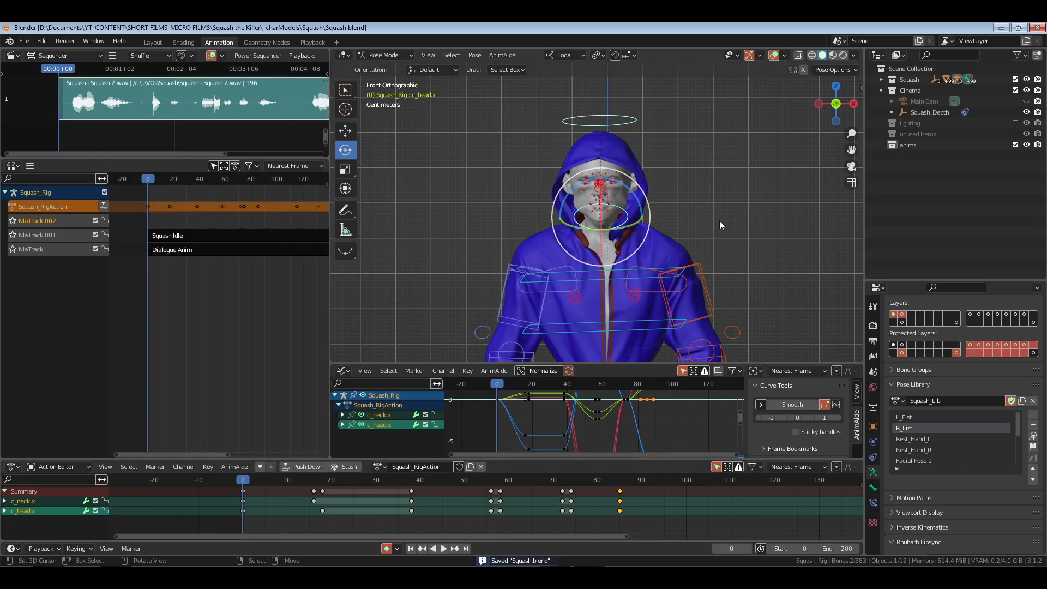
key(space)
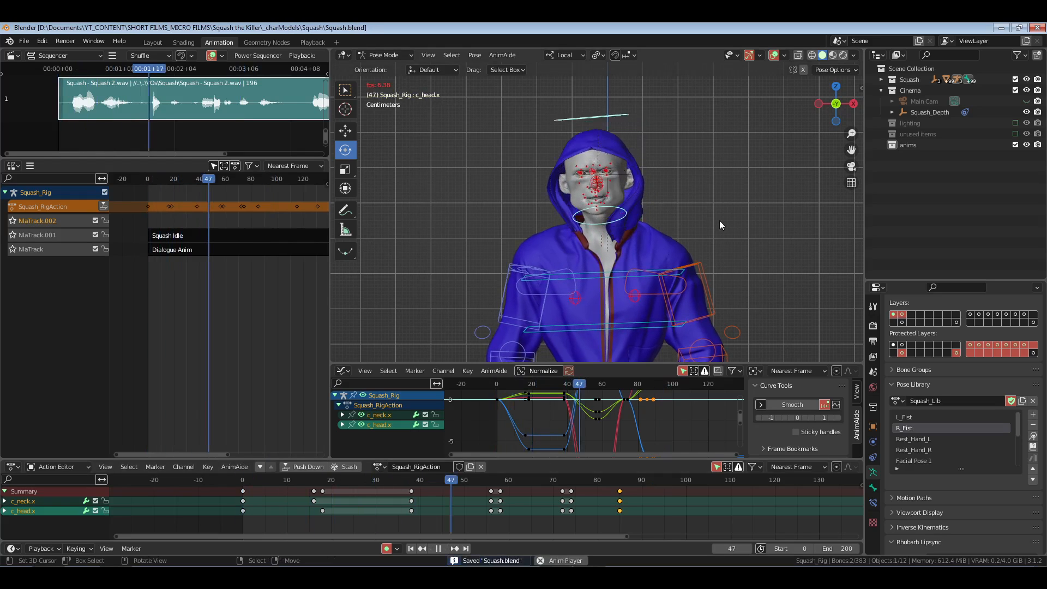
key(space)
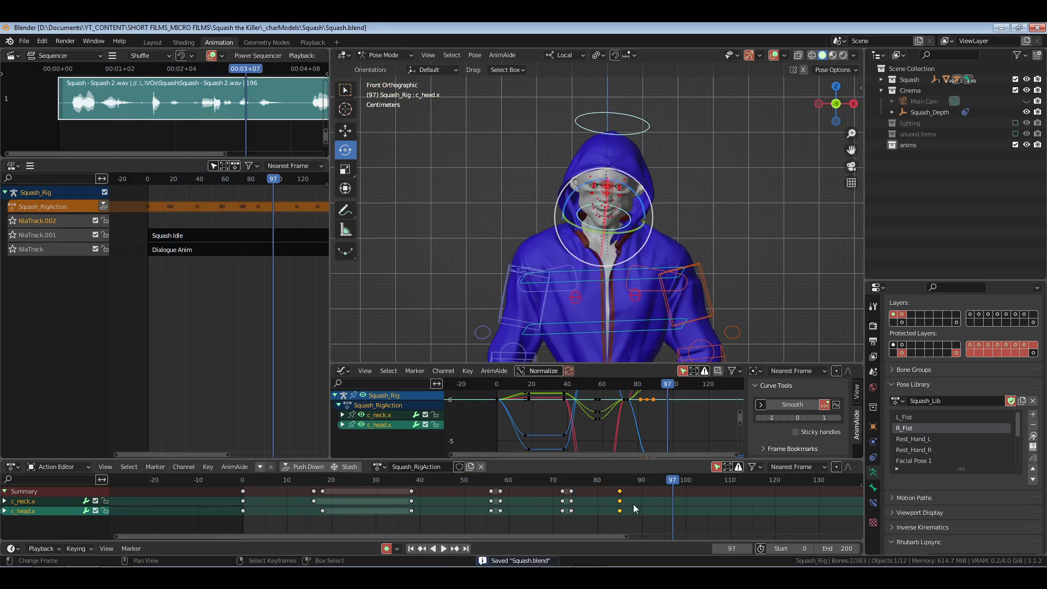
- At frame 100, rotate the neck and head controls further forward in the right side view
mouse_move(680, 507)
mouse_down()
mouse_move(715, 508)
mouse_move(684, 508)
mouse_up()
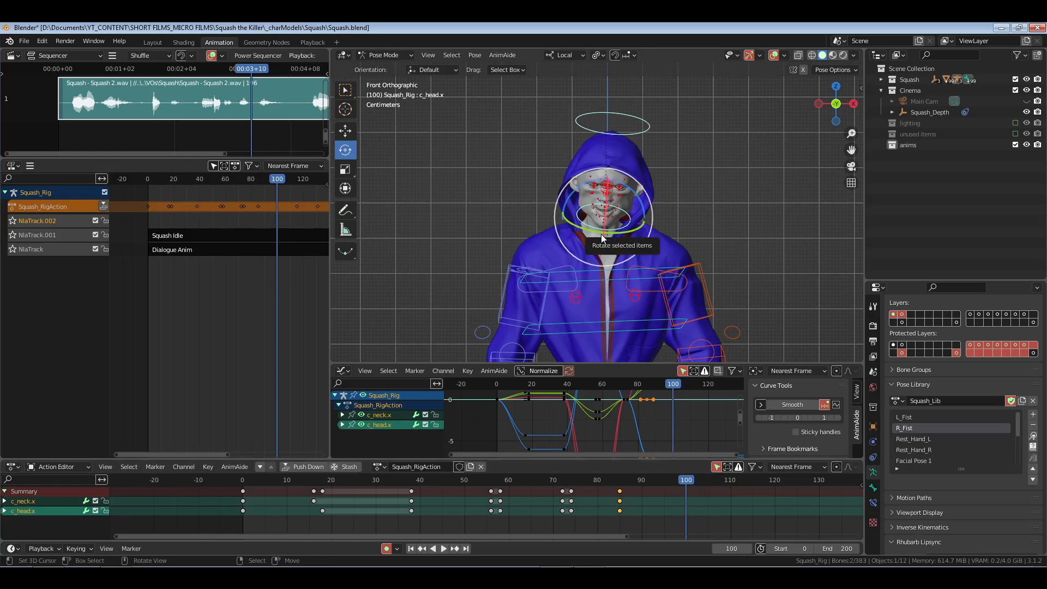
middle_drag(602, 238, 575, 219)
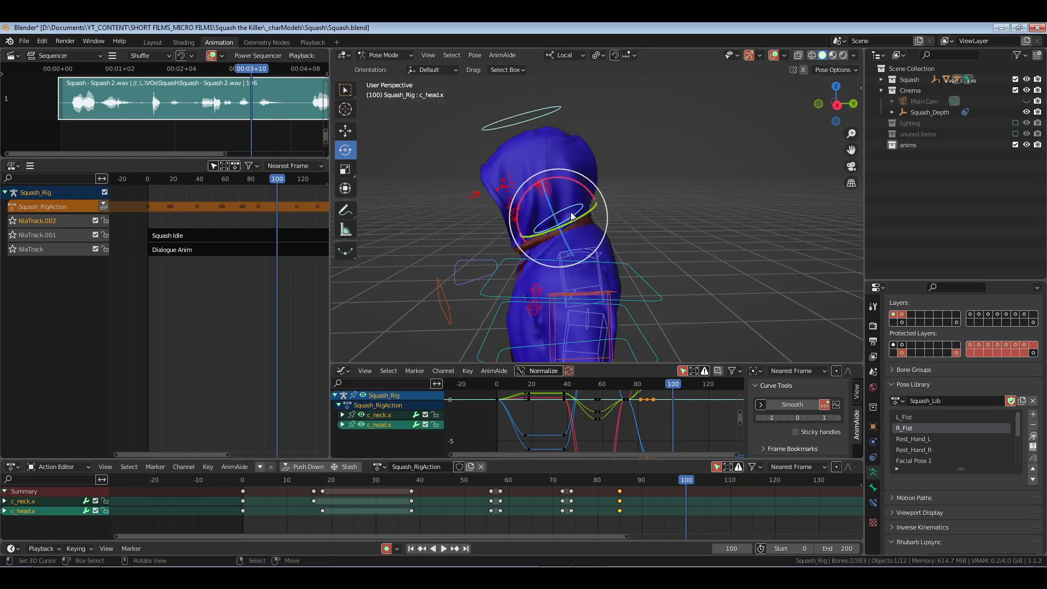
key(KP_3)
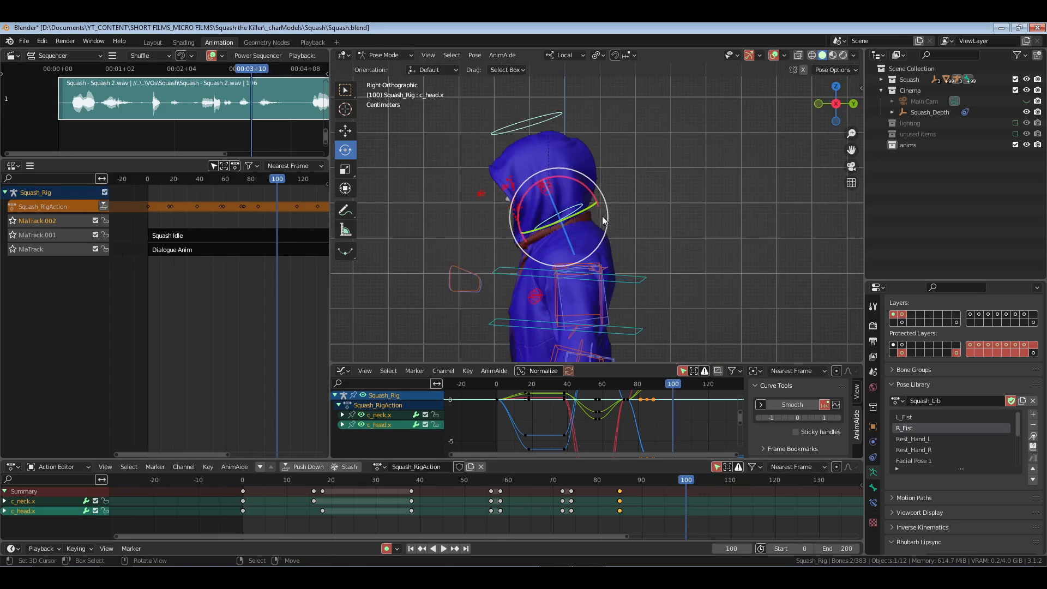
click(585, 200)
drag(585, 201, 570, 197)
click(571, 165)
drag(552, 162, 552, 160)
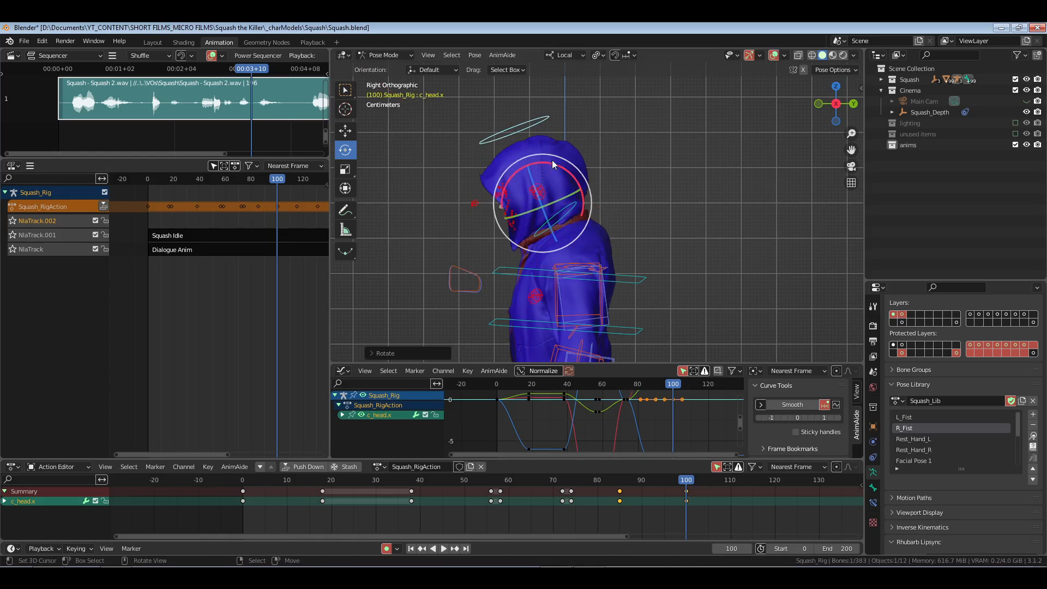
- In the front view at frame 100, tilt the neck and head controls further toward the character's left
key(KP_1)
click(627, 235)
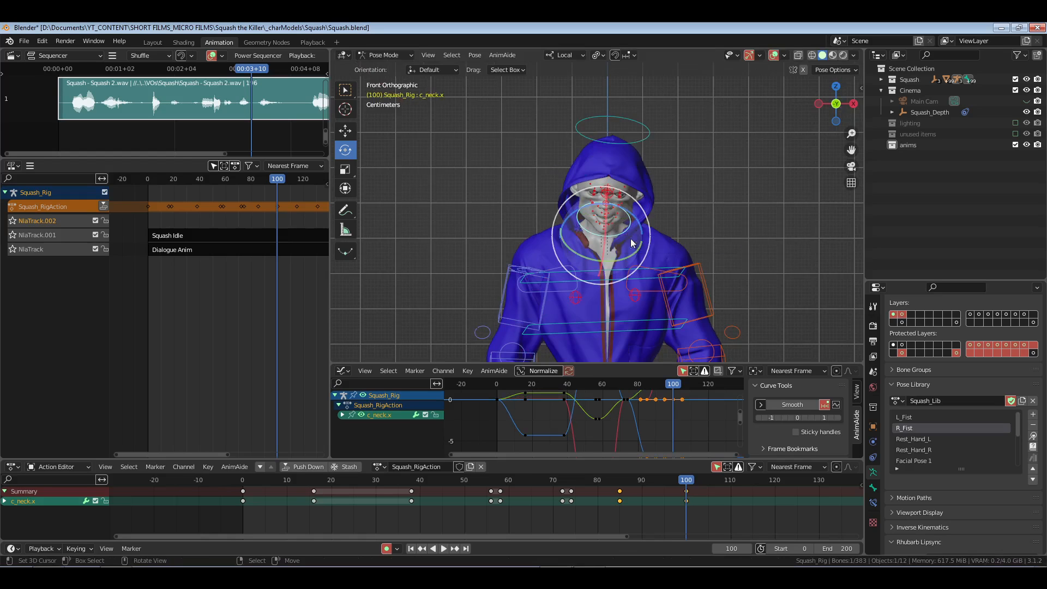
scroll(654, 245, up, 2)
scroll(687, 254, up, 2)
drag(656, 218, 639, 251)
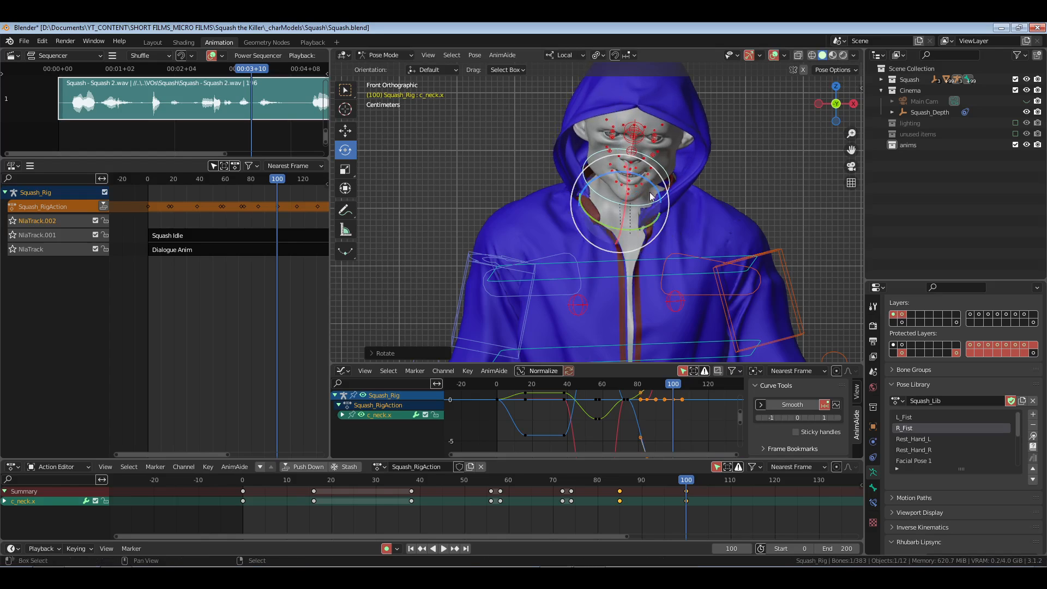
drag(649, 193, 646, 252)
shift+middle_drag(649, 193, 647, 251)
click(652, 120)
drag(656, 177, 686, 195)
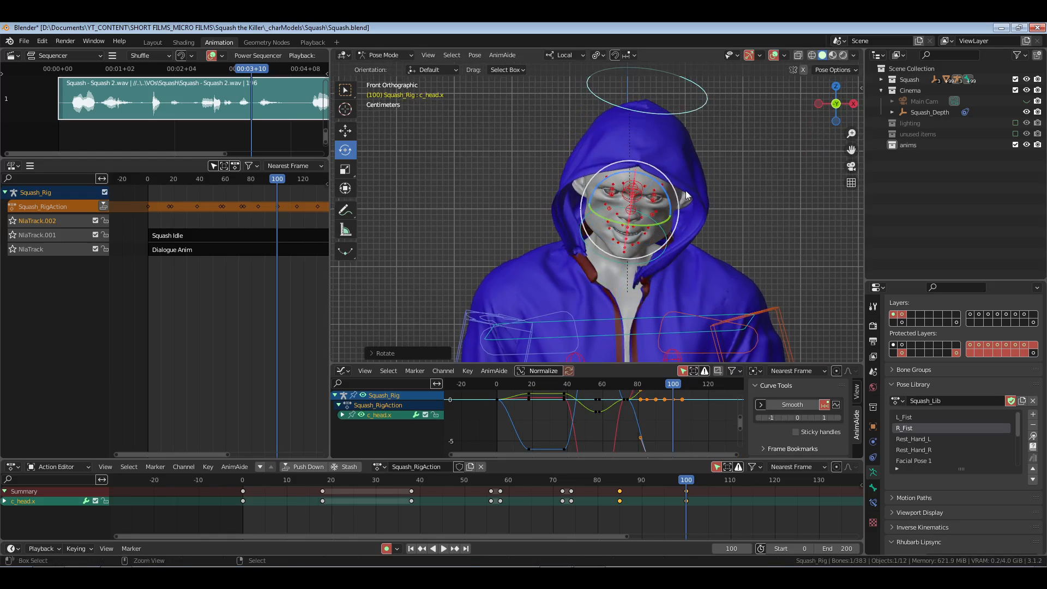
- Play the animation from frame 0 through the camera in the Playback workspace to check the frame 100 head pose
middle_drag(686, 194, 662, 191)
click(242, 523)
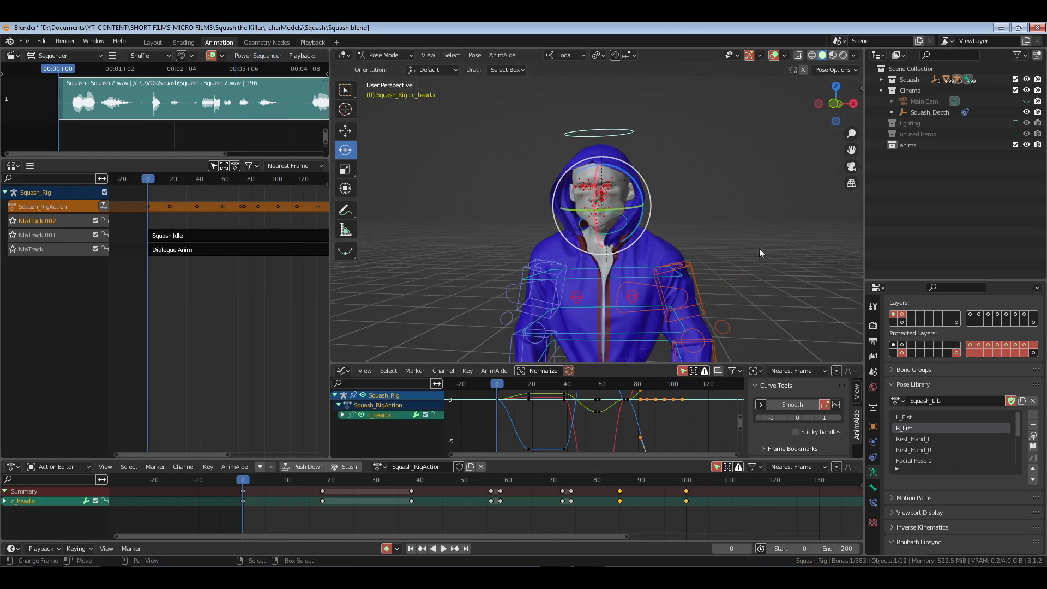
key(space)
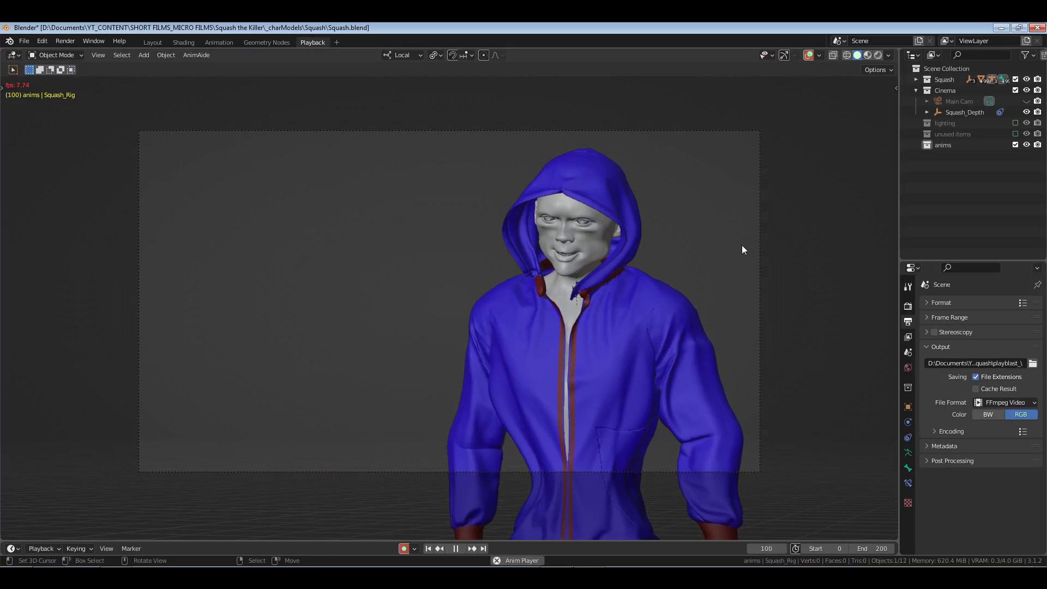
key(space)
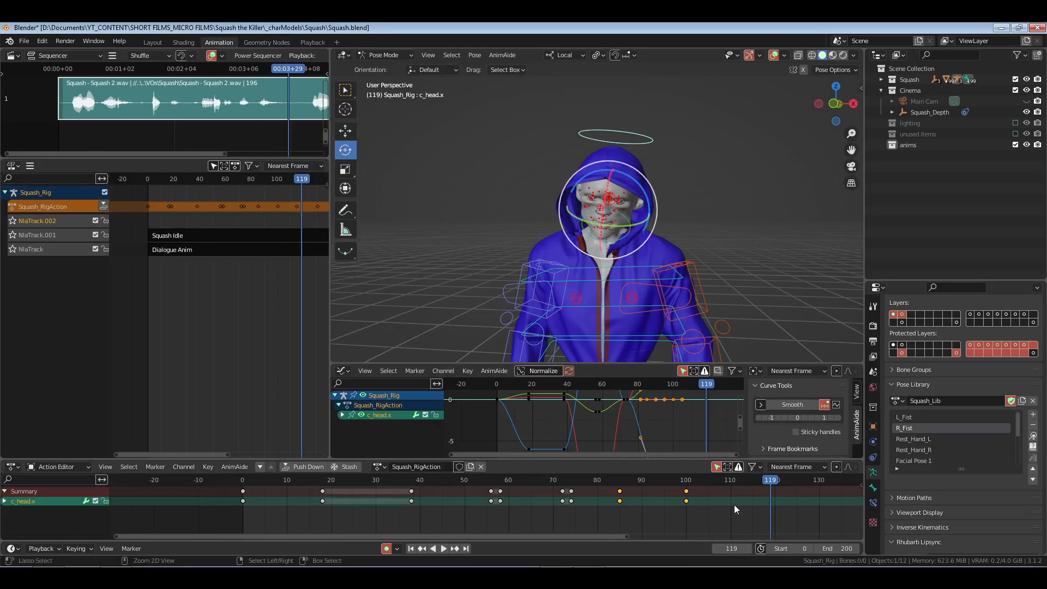
- Play and scrub the stretch after frame 100 to time the next head move to the dialogue
ctrl+middle_drag(734, 505, 574, 515)
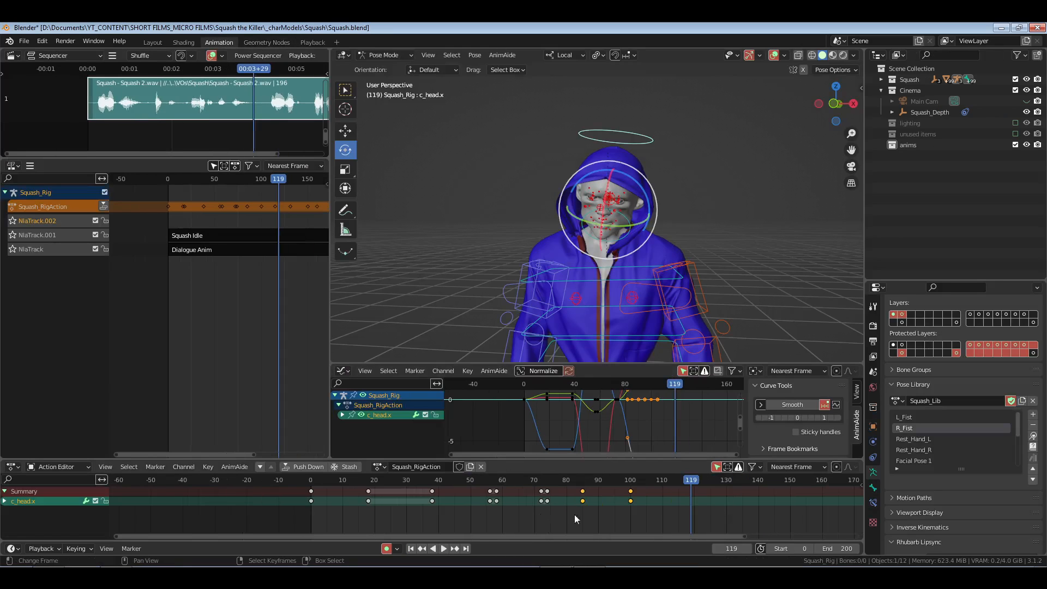
click(482, 511)
key(space)
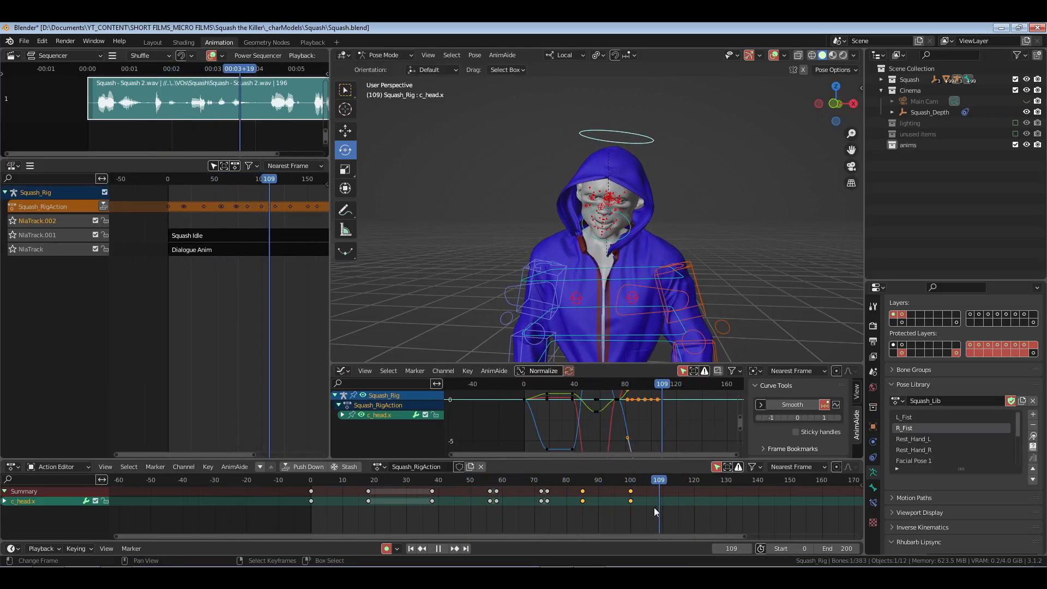
click(685, 512)
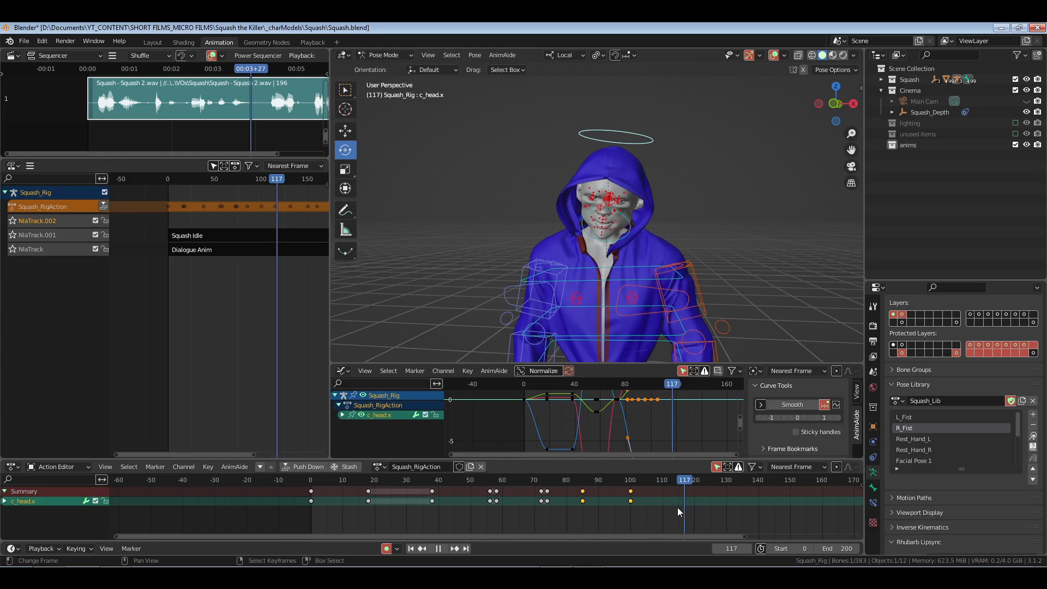
drag(677, 507, 676, 507)
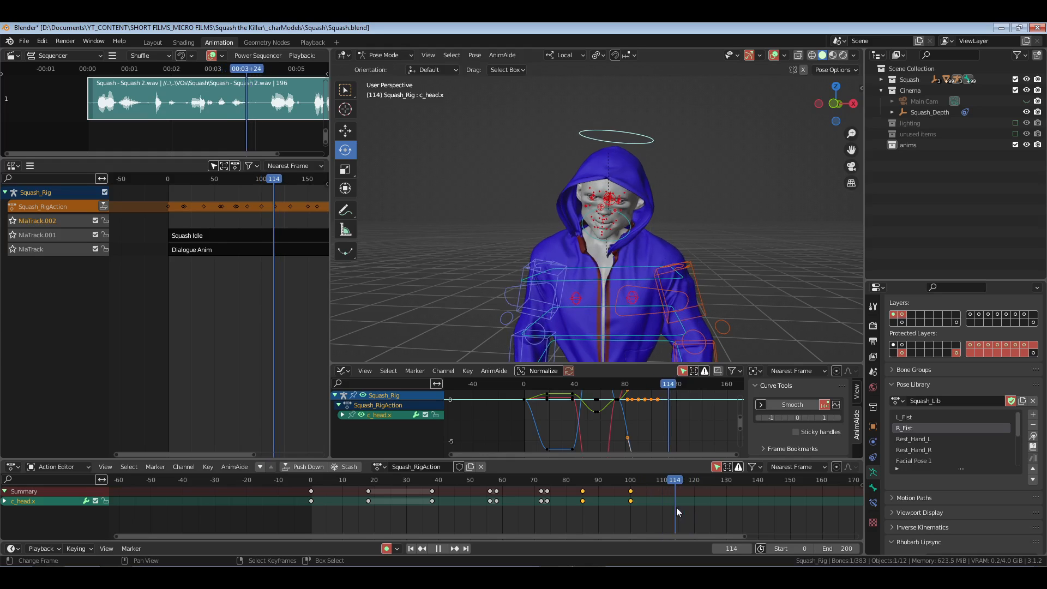
- Duplicate the frame 100 keys of the neck and head controls to frame 103 to hold the pose
shift+click(620, 243)
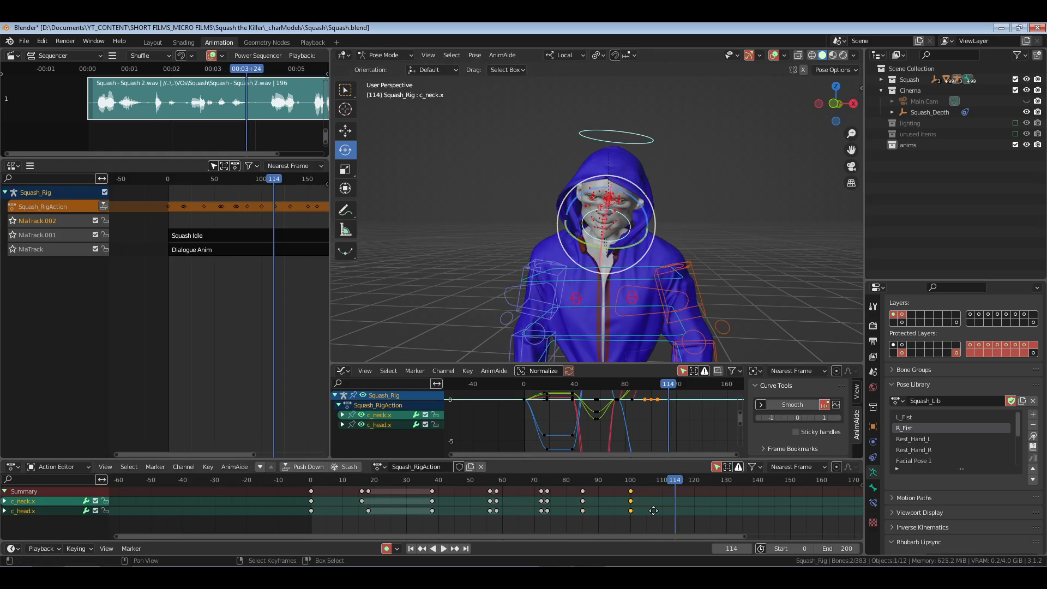
key(shift+d)
click(657, 510)
- Copy the frame 0 keys of the neck and head controls and paste them at frame 116
click(680, 502)
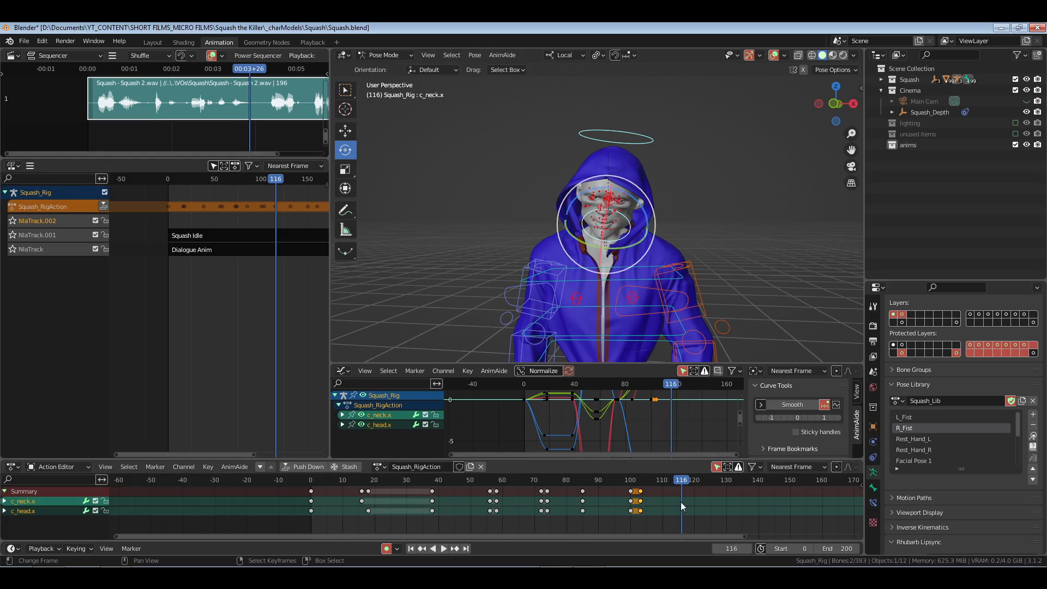
click(314, 490)
key(ctrl+c)
key(ctrl+v)
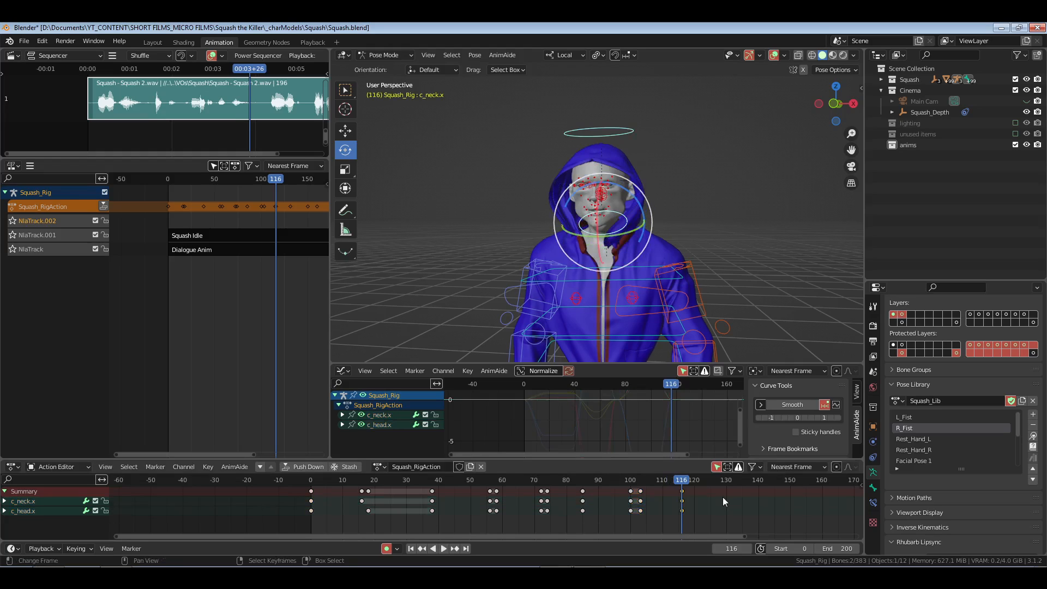
- Play the animation to check the timing, and key the neck and head pose at frame 121
drag(314, 513, 549, 513)
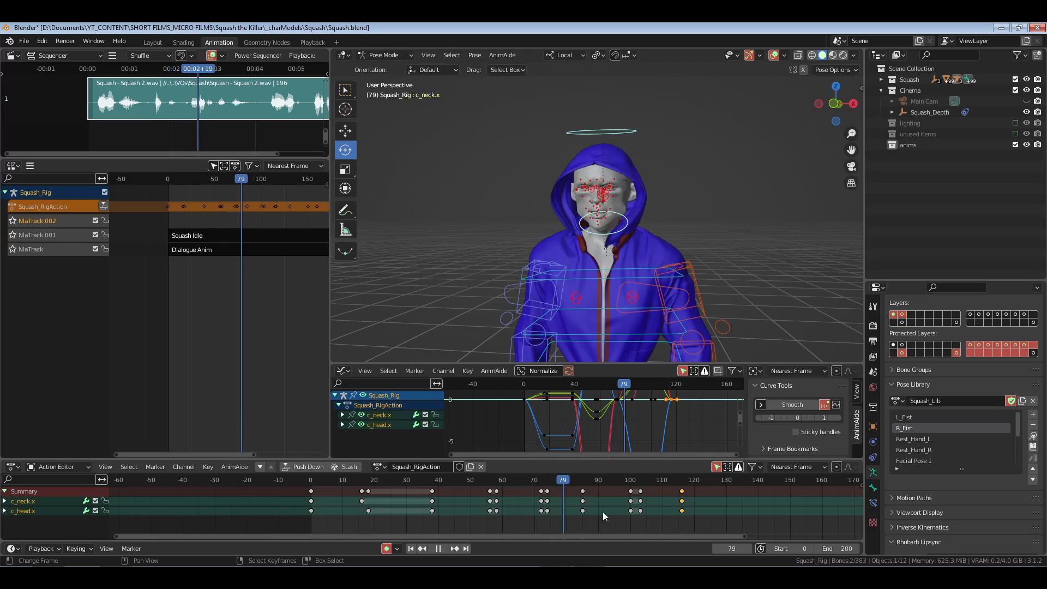
click(697, 499)
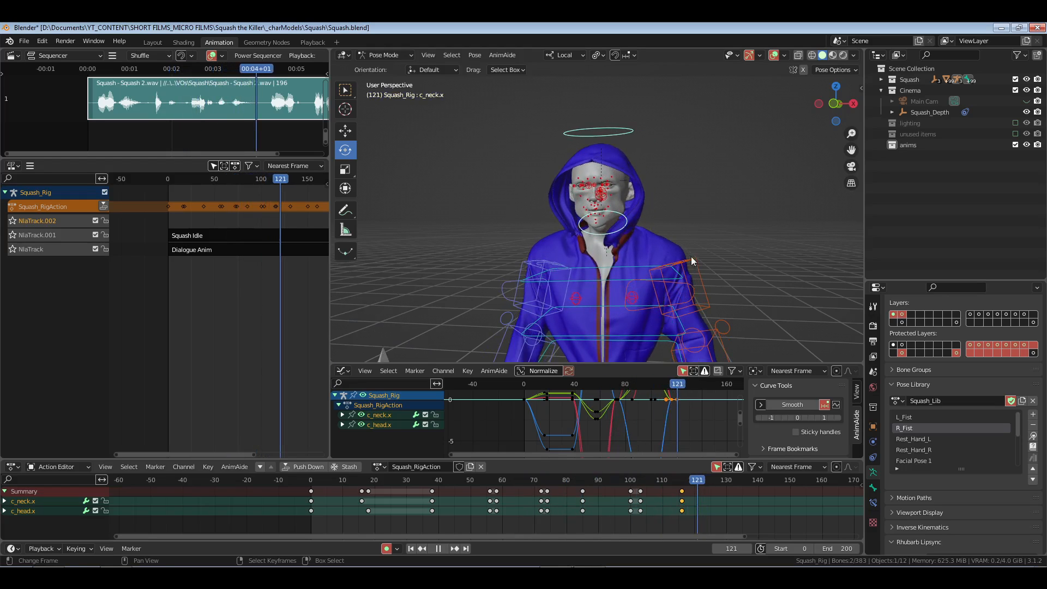
key(space)
key(i)
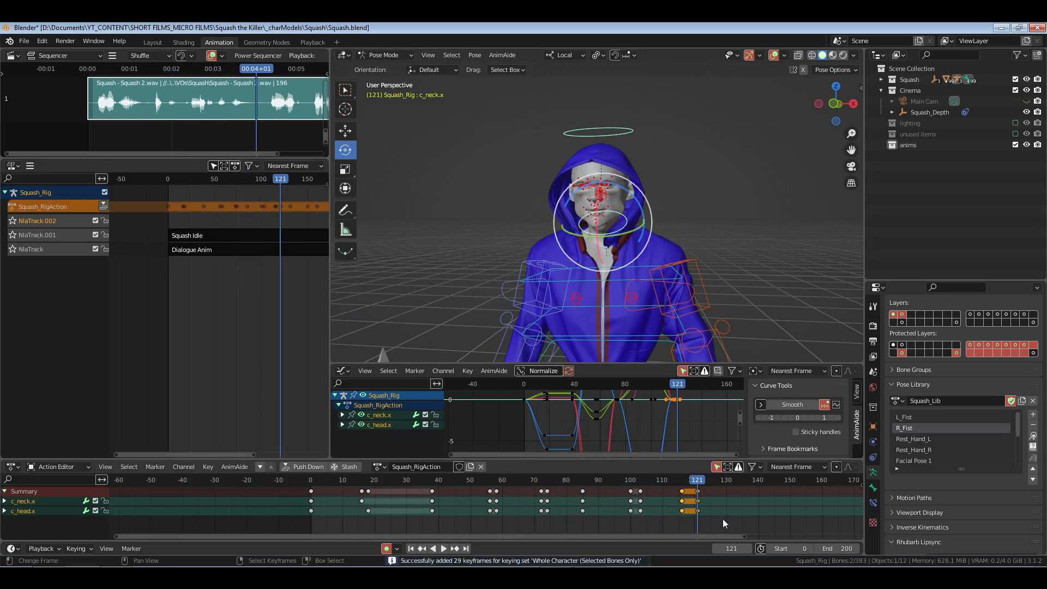
- At frame 138, rotate the neck and head controls backward in the right side view so the character looks up
drag(722, 519, 750, 518)
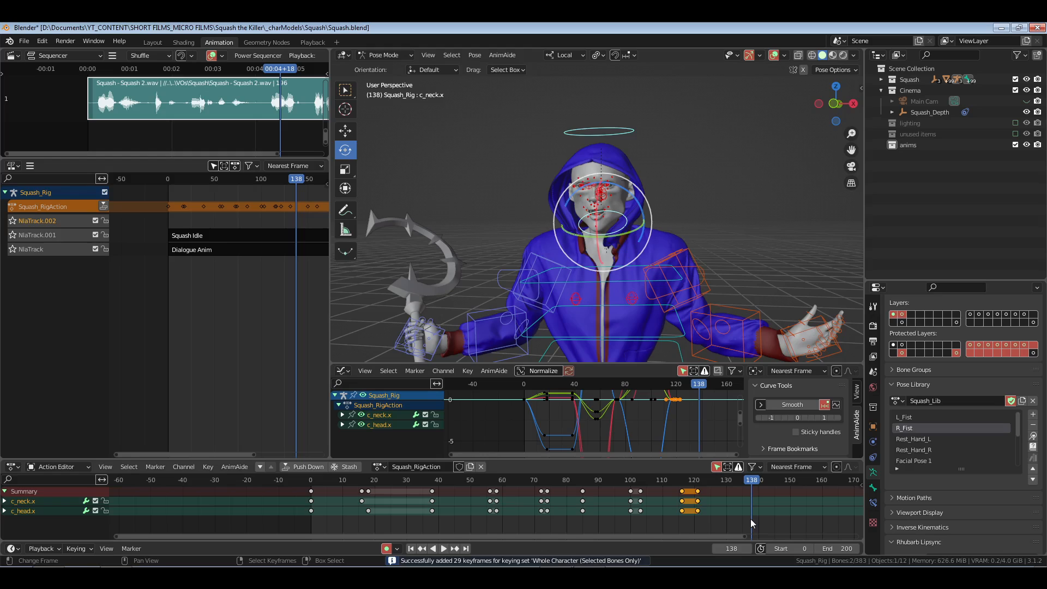
middle_drag(684, 225, 589, 228)
right_click(580, 225)
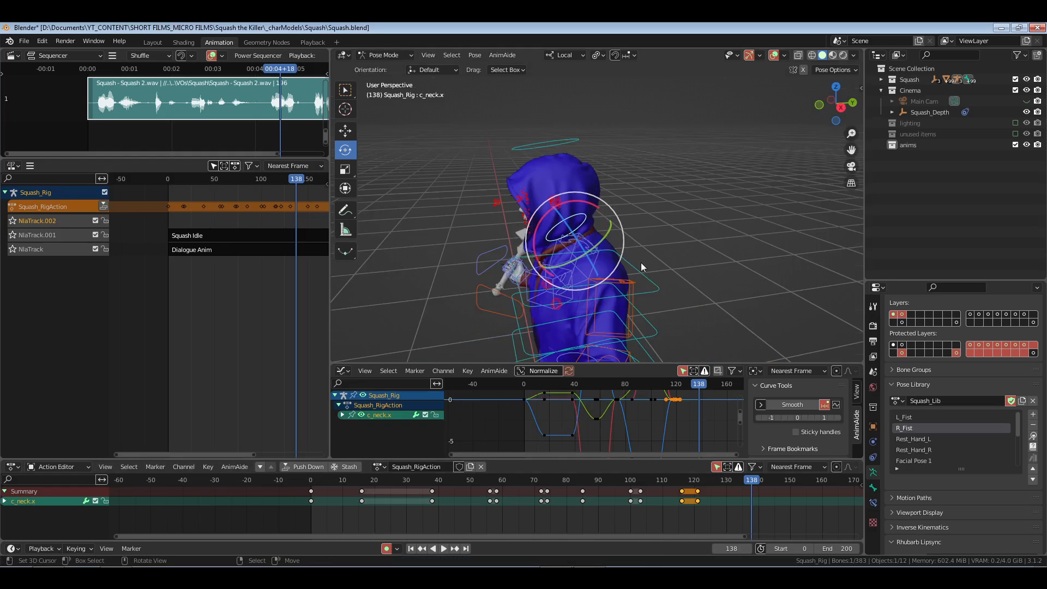
key(KP_3)
key(r)
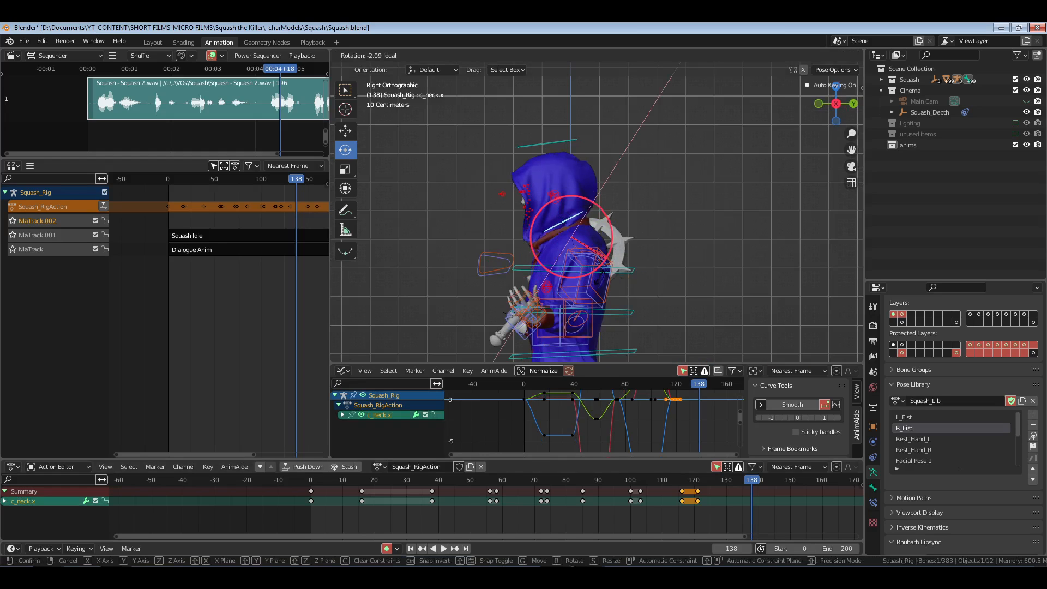
drag(599, 277, 588, 287)
right_click(564, 140)
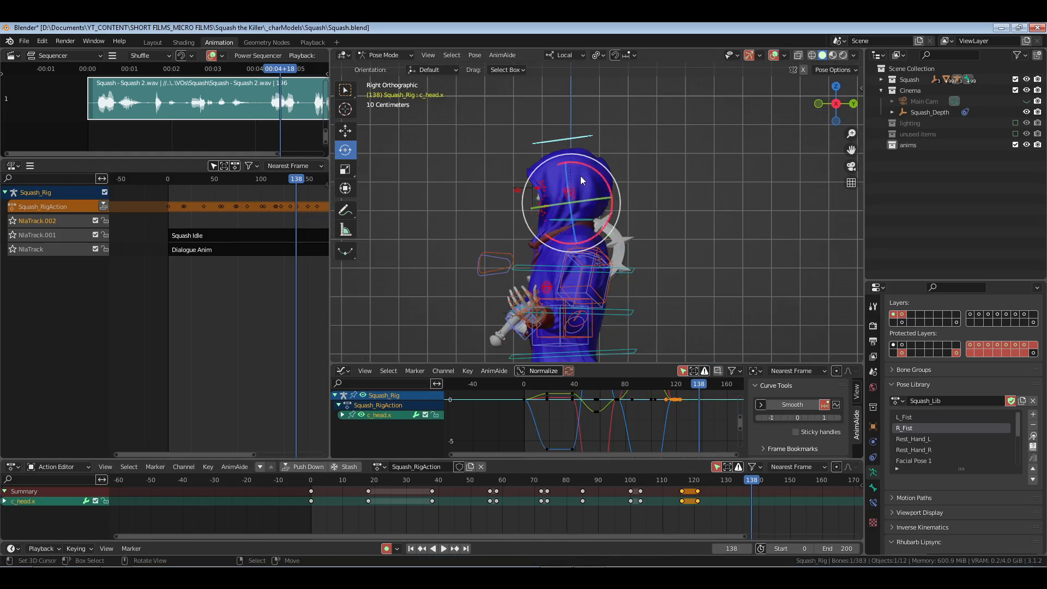
drag(609, 174, 615, 182)
- Select both the neck and head controls and key their raised pose at frame 146
middle_drag(615, 181, 625, 264)
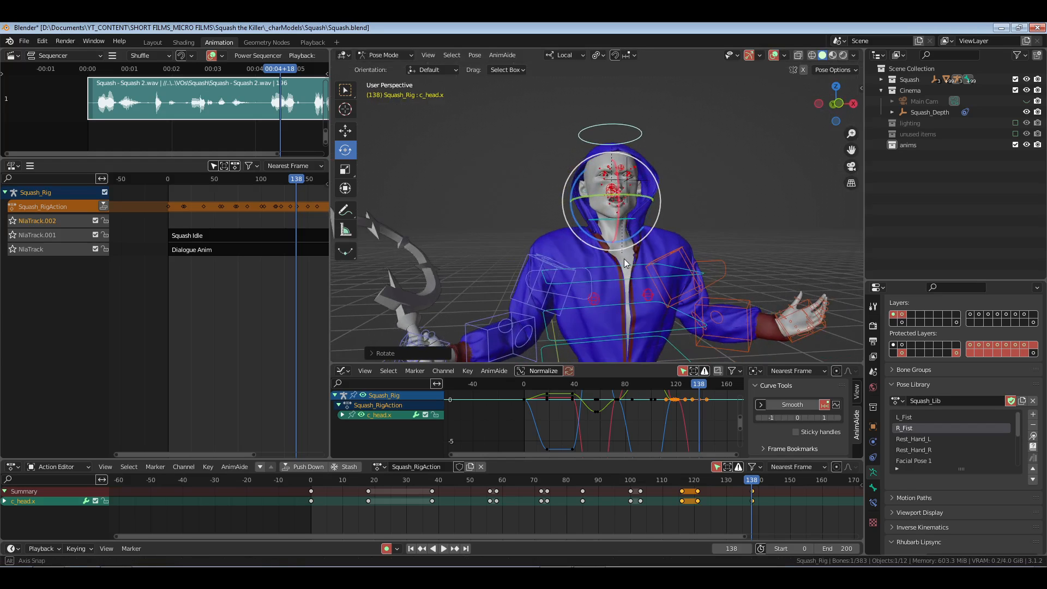
shift+middle_drag(669, 290, 620, 265)
middle_drag(793, 499, 630, 512)
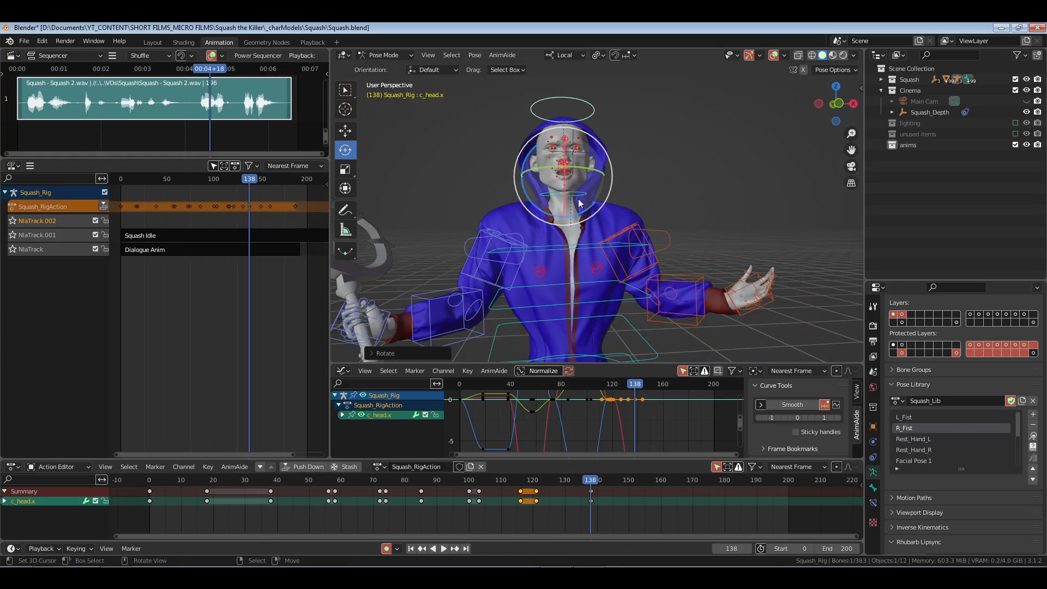
shift+click(578, 194)
key(space)
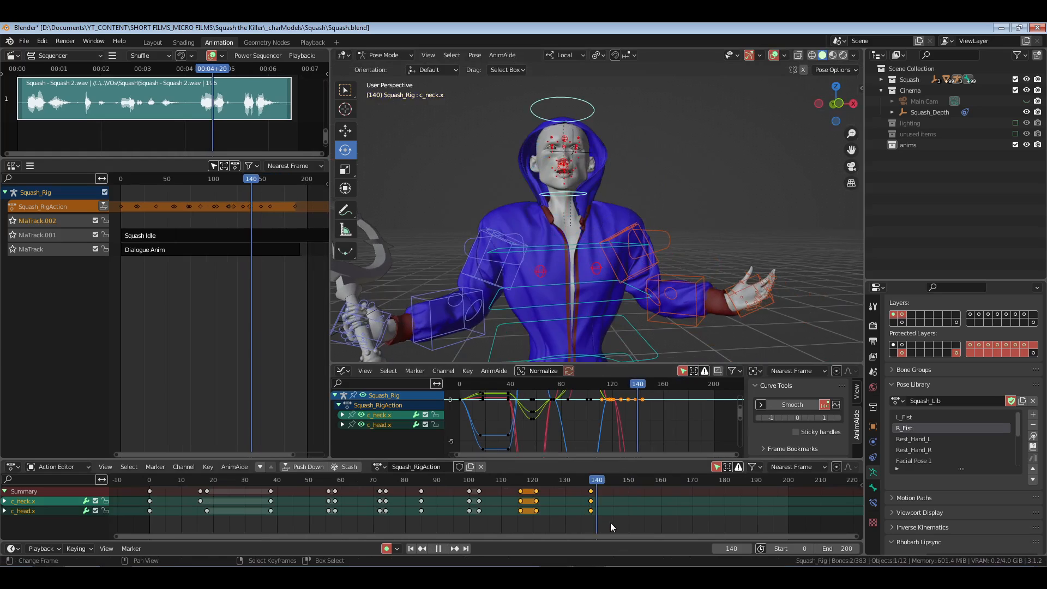
key(space)
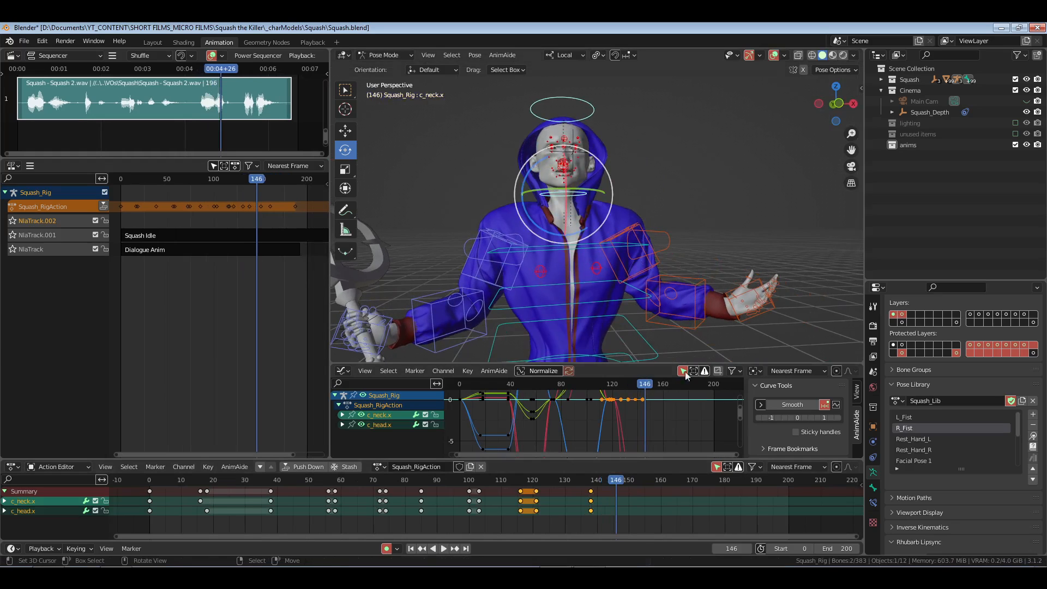
key(i)
- Play on to frame 165 and key the neck and head controls there in their frame 0 pose
key(space)
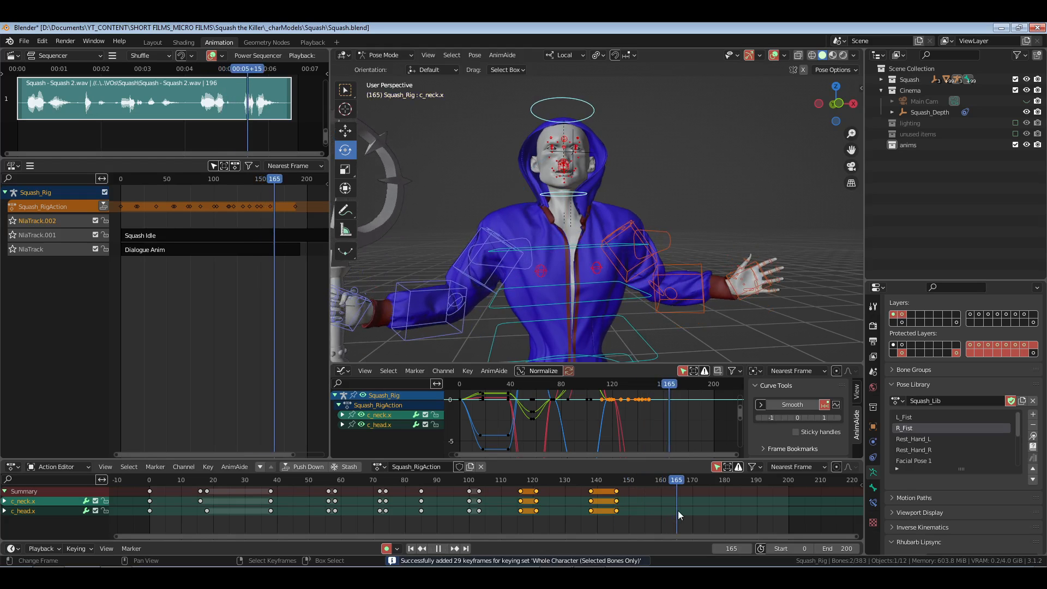
key(space)
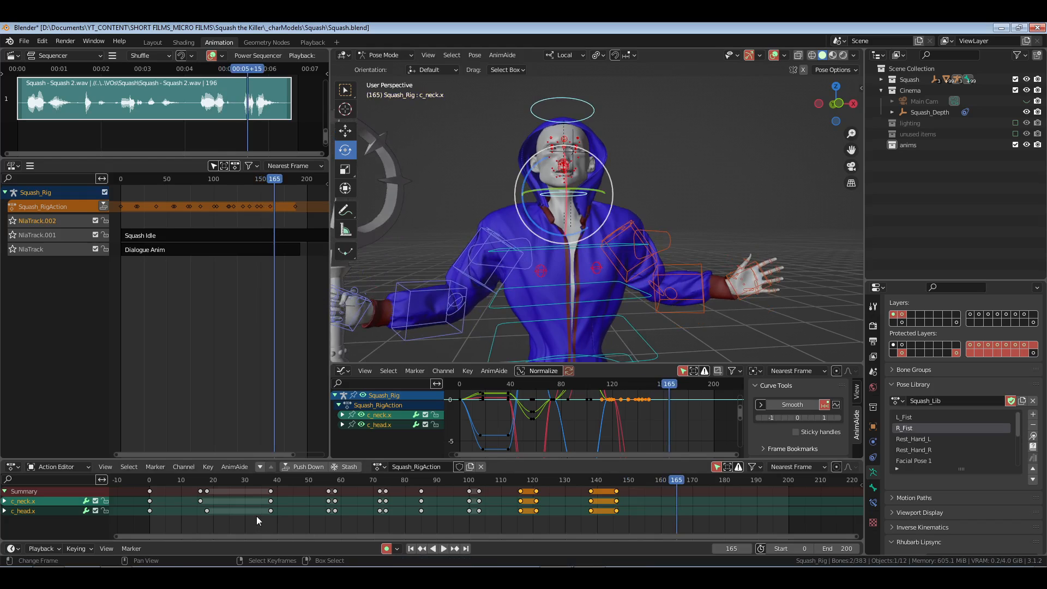
key(i)
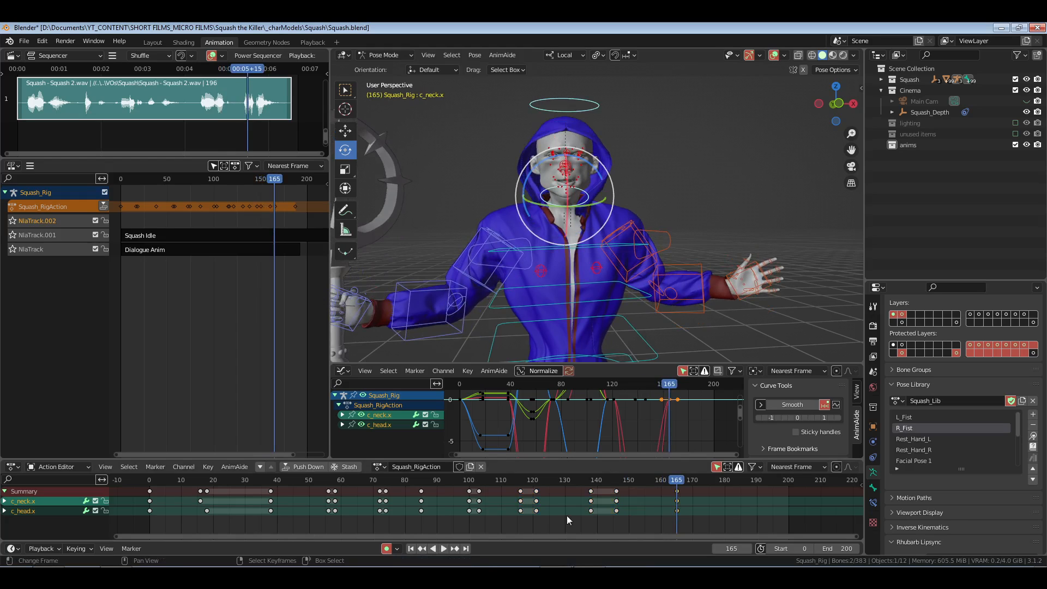
- Return to frame 0, select all neck and head keys, and apply AnimAide's Smooth to their curves
click(145, 514)
key(a)
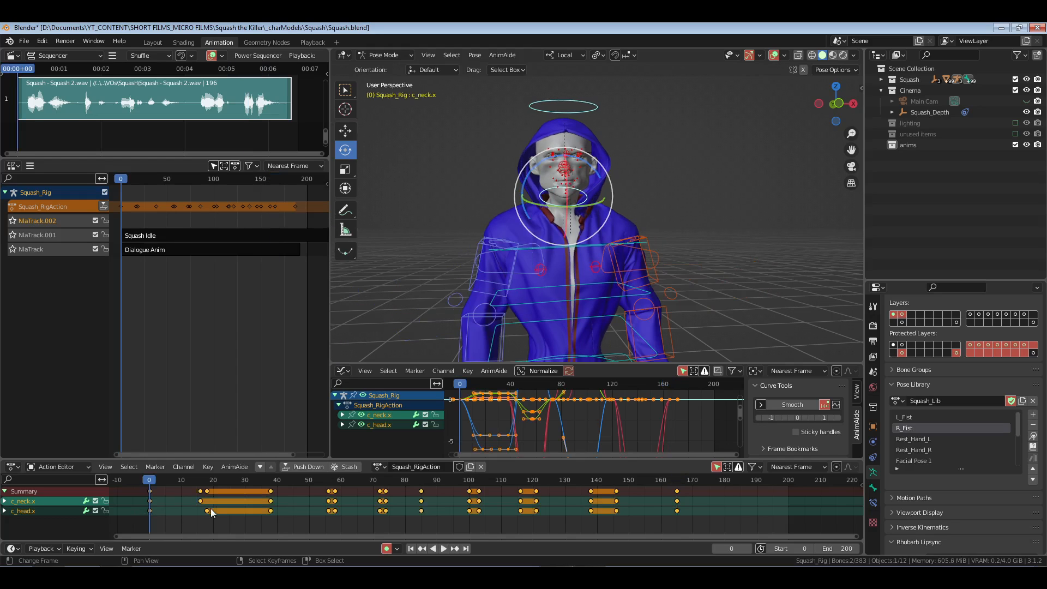
click(805, 419)
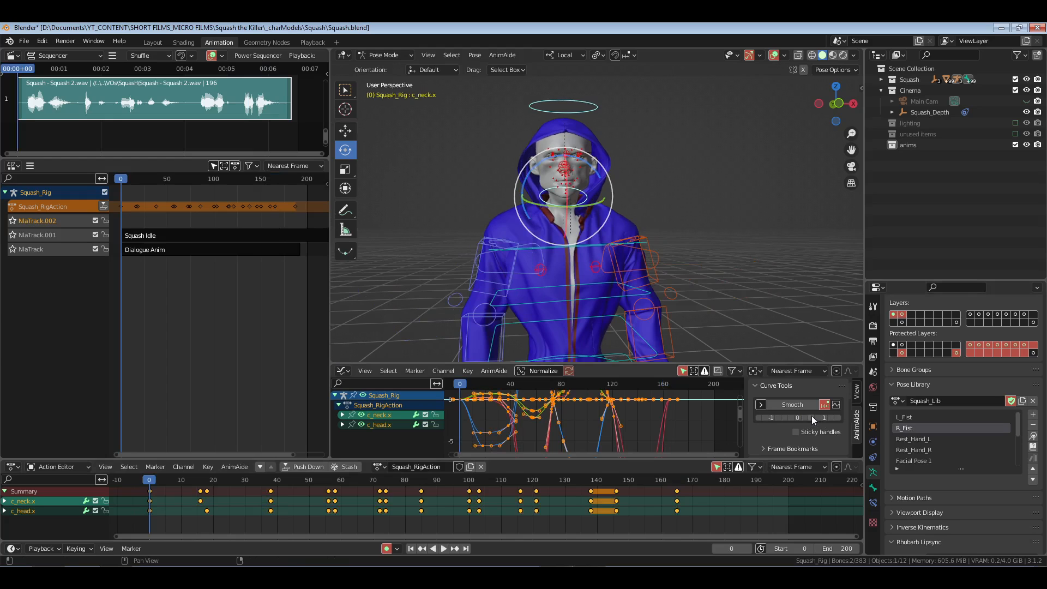
- Save the file in the Playback workspace and render the animation to the playblast output
click(312, 42)
key(ctrl+s)
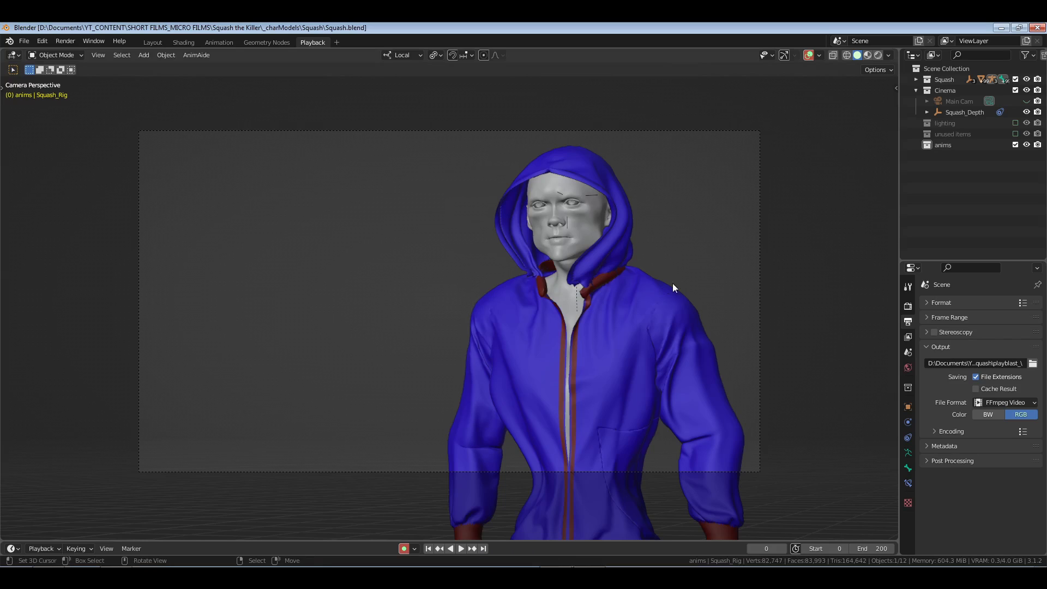
key(ctrl+F12)
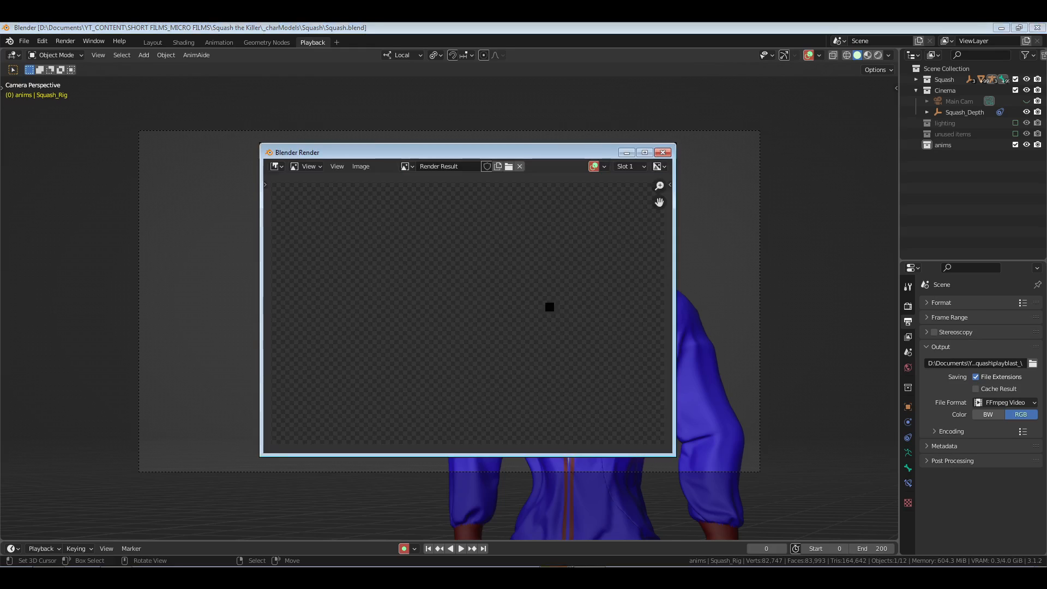
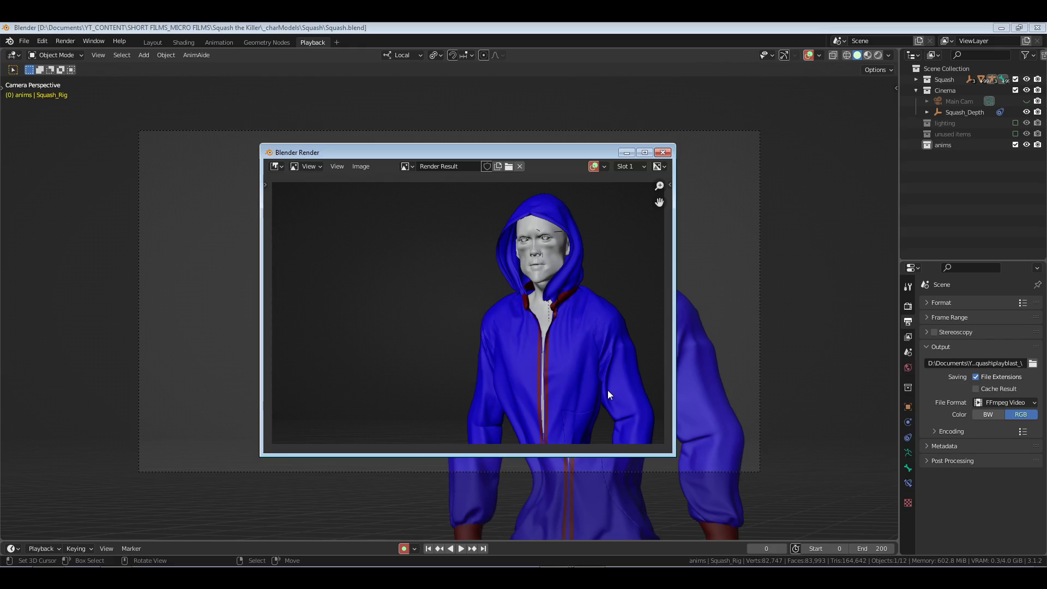
- Close the render window and watch the rendered playblast to review the head performance
key(Escape)
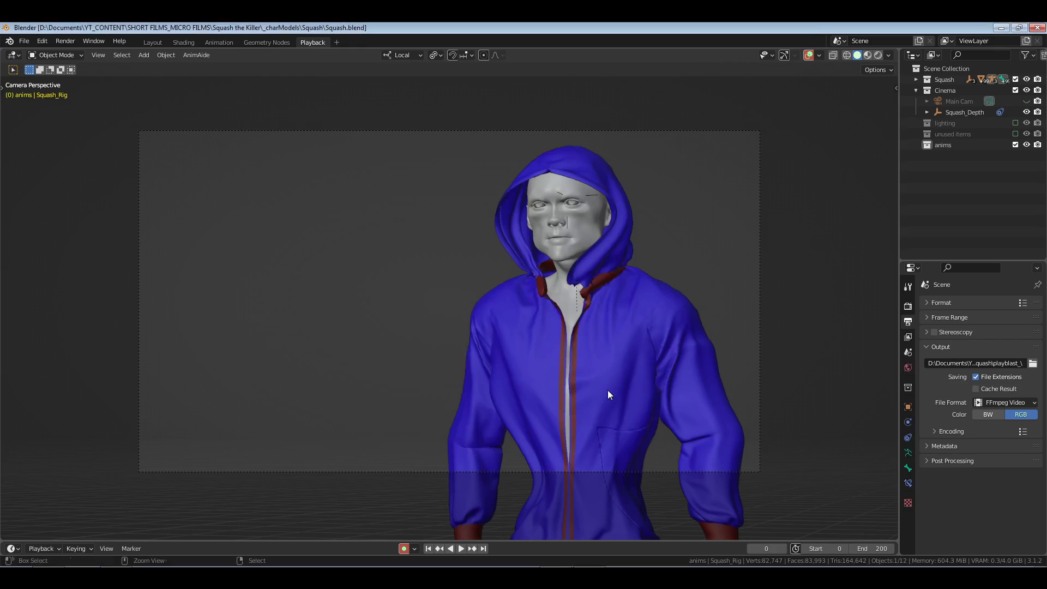
key(ctrl+F11)
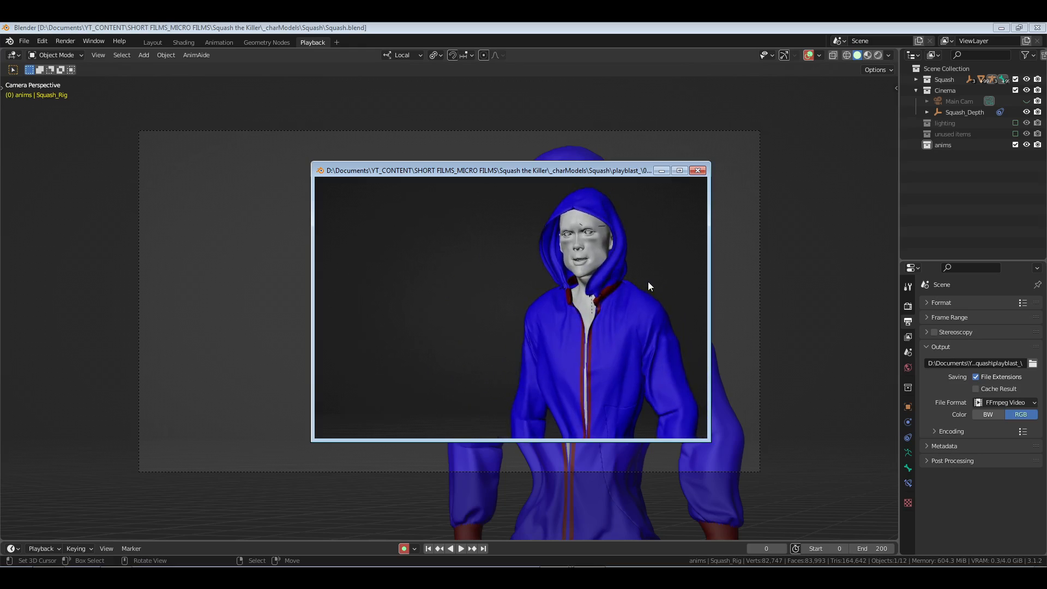
click(698, 171)
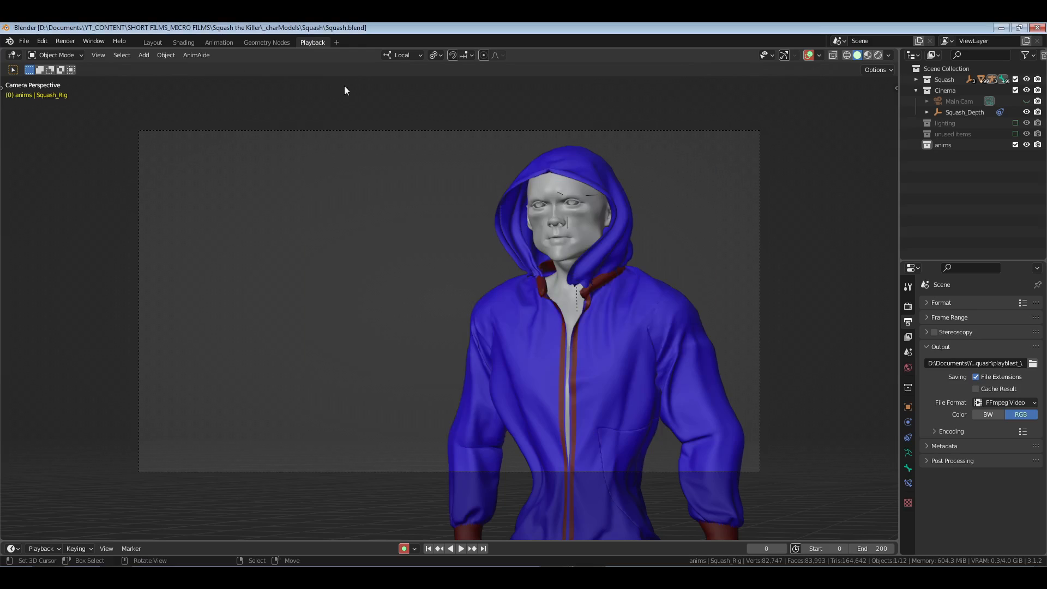
- Switch to the Animation workspace, select the head control and play the animation up to frame 103
click(228, 44)
middle_drag(613, 335, 578, 260)
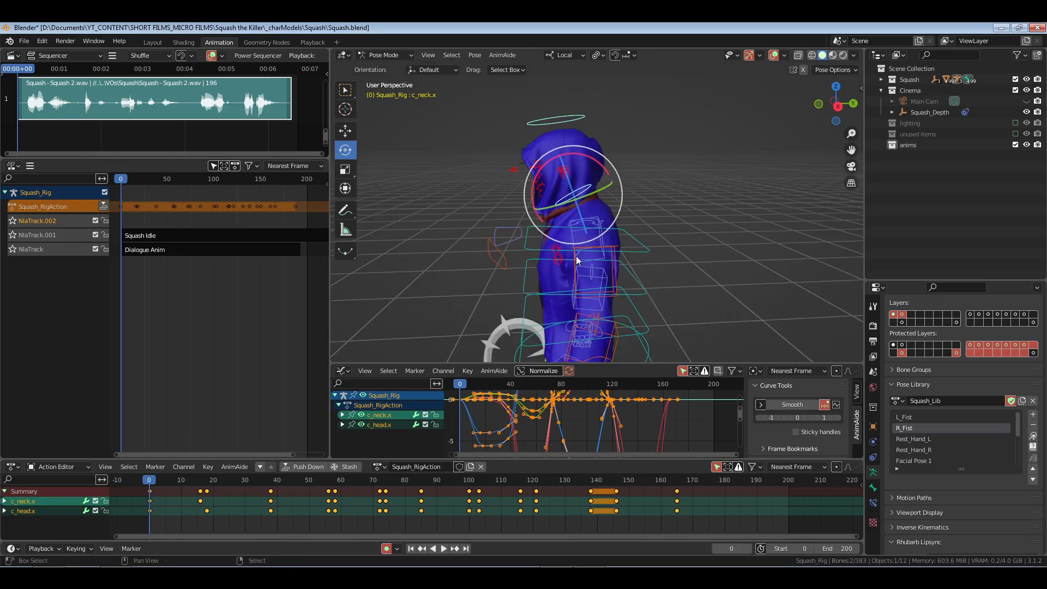
scroll(627, 269, up, 3)
scroll(627, 270, up, 2)
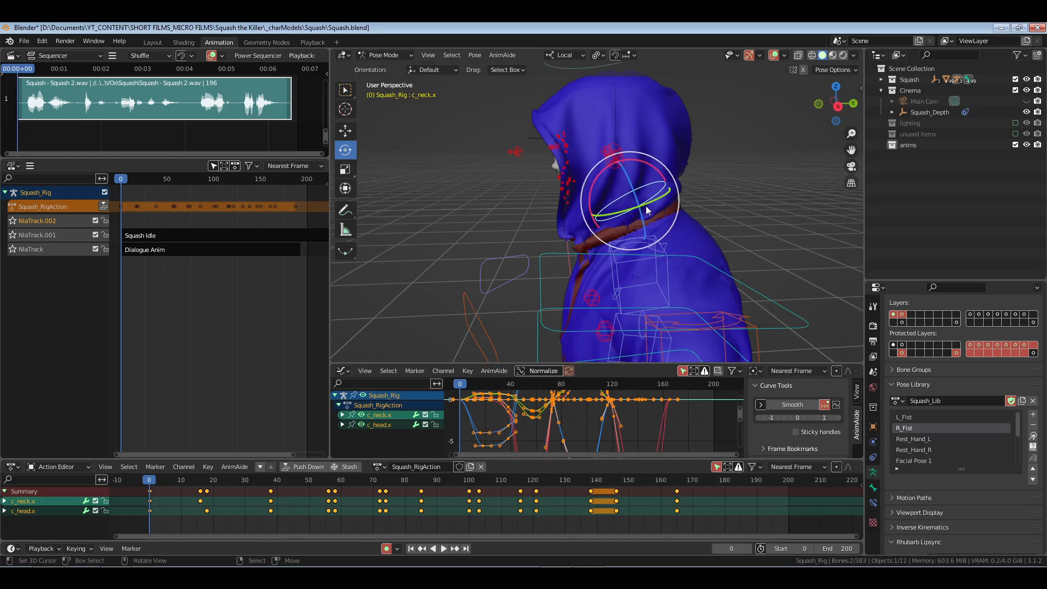
shift+middle_drag(650, 131, 639, 135)
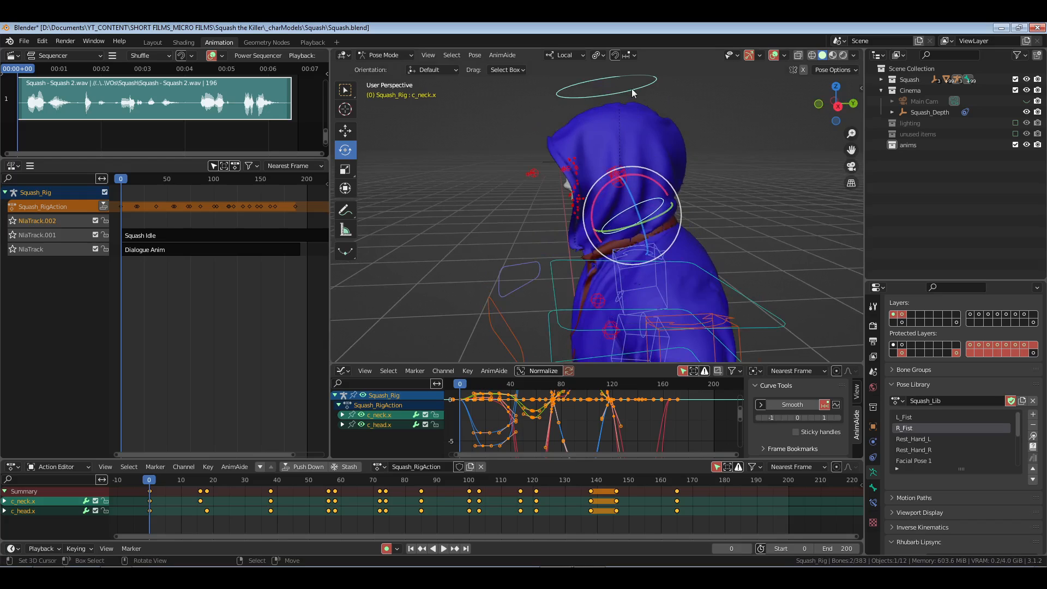
click(641, 215)
scroll(362, 510, up, 2)
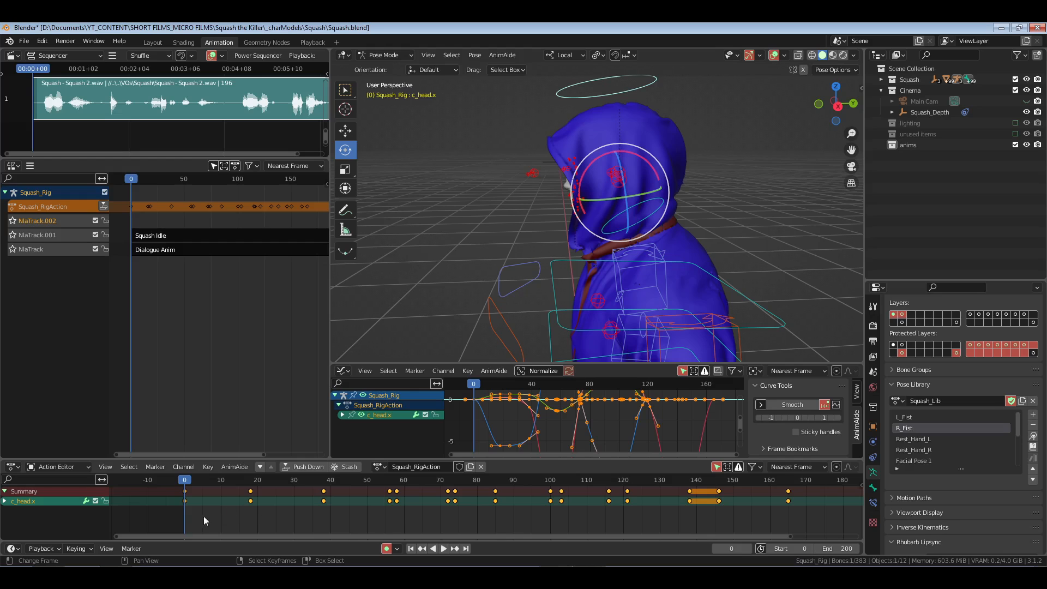
key(space)
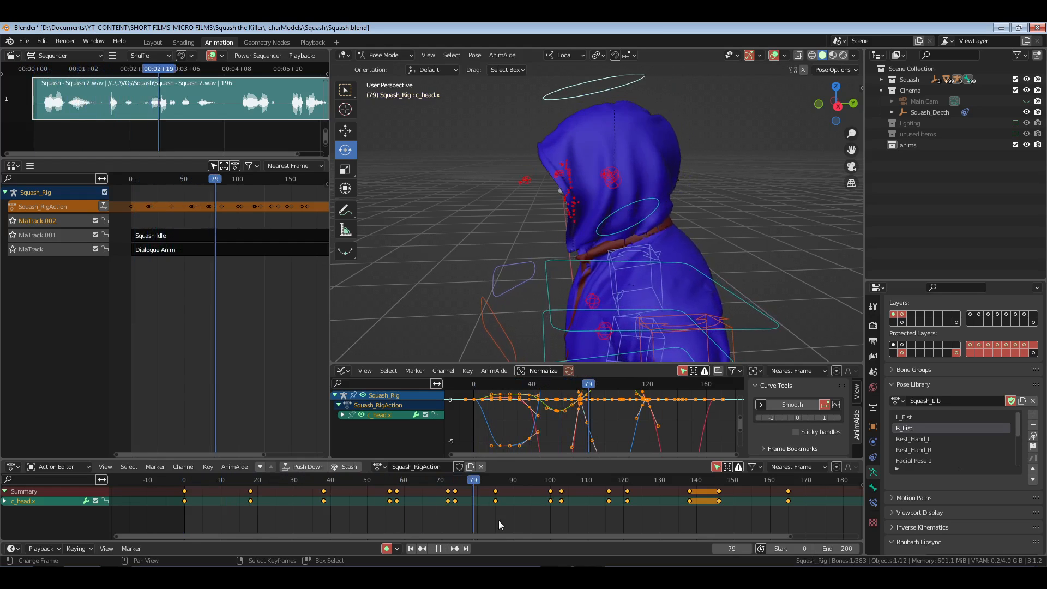
drag(565, 521, 562, 521)
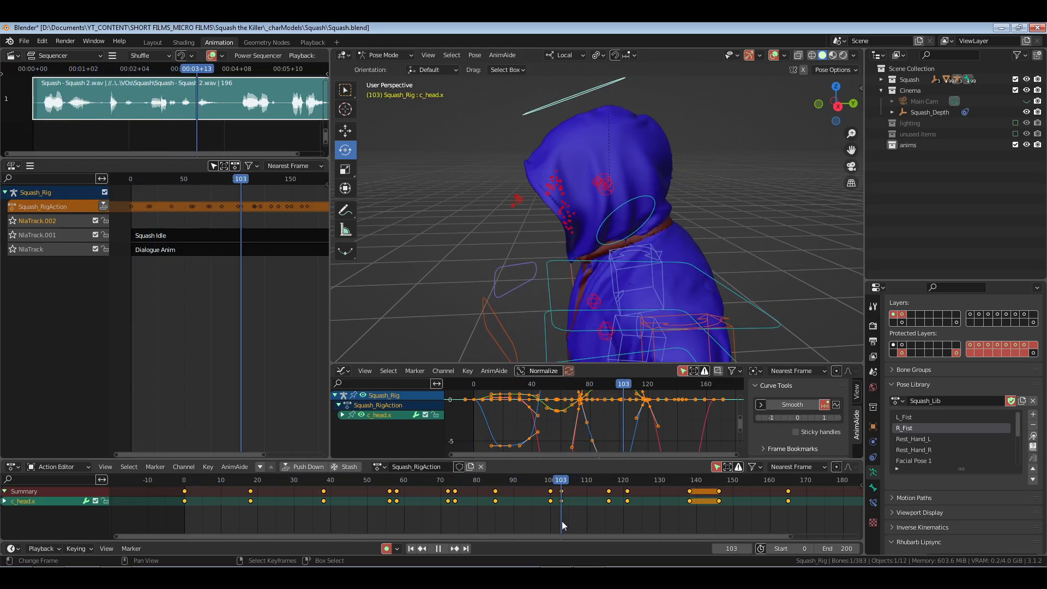
- Try to rotate the neck control at frame 103
click(652, 217)
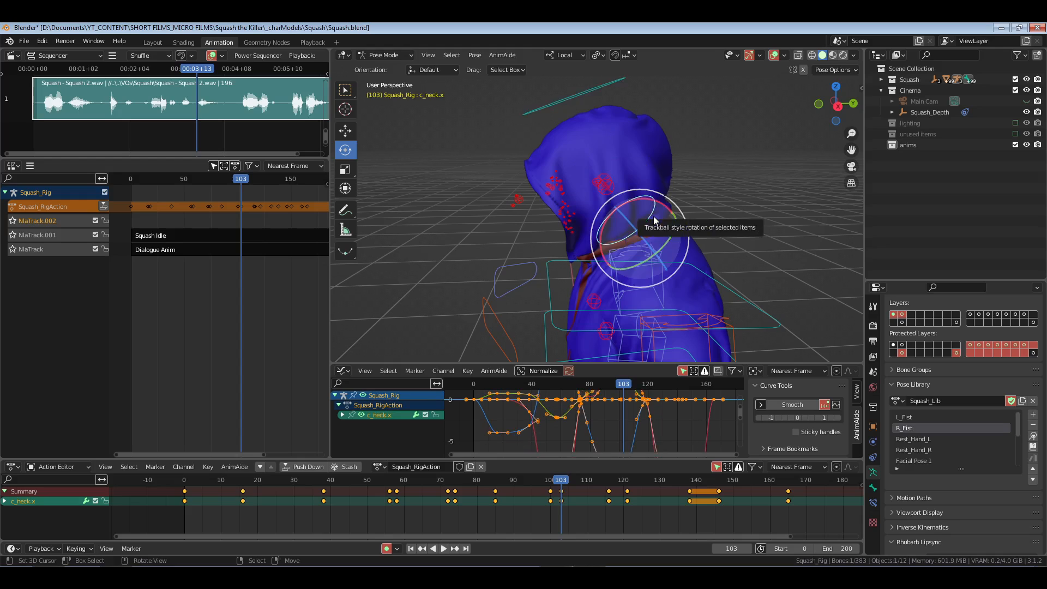
drag(641, 206, 567, 101)
key(ctrl+z)
key(ctrl+z)
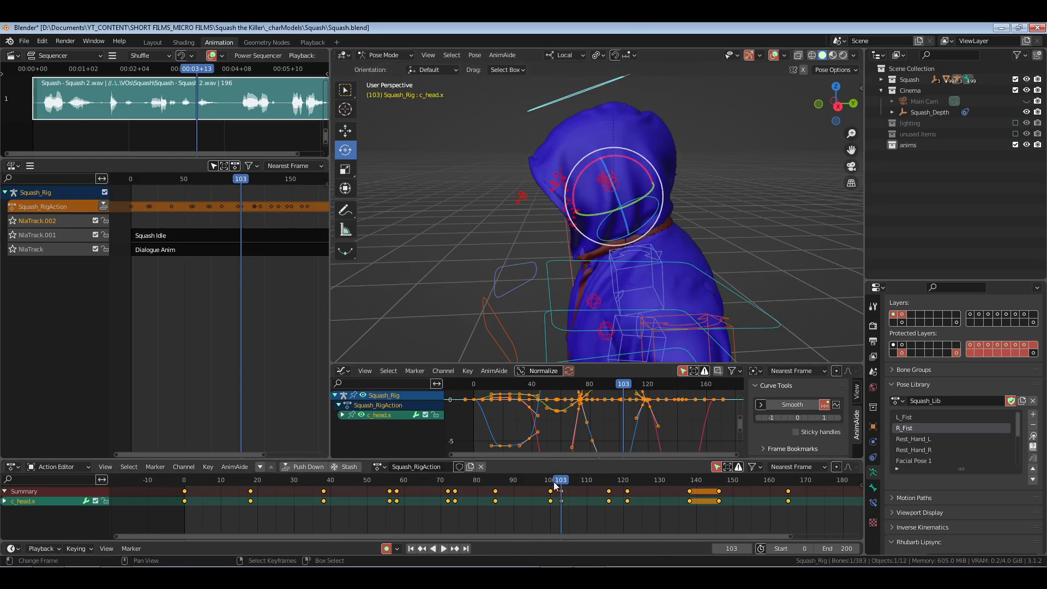
- Select all head control keys from frame 103 onward and move them 2 frames later
drag(809, 490, 558, 518)
key(g)
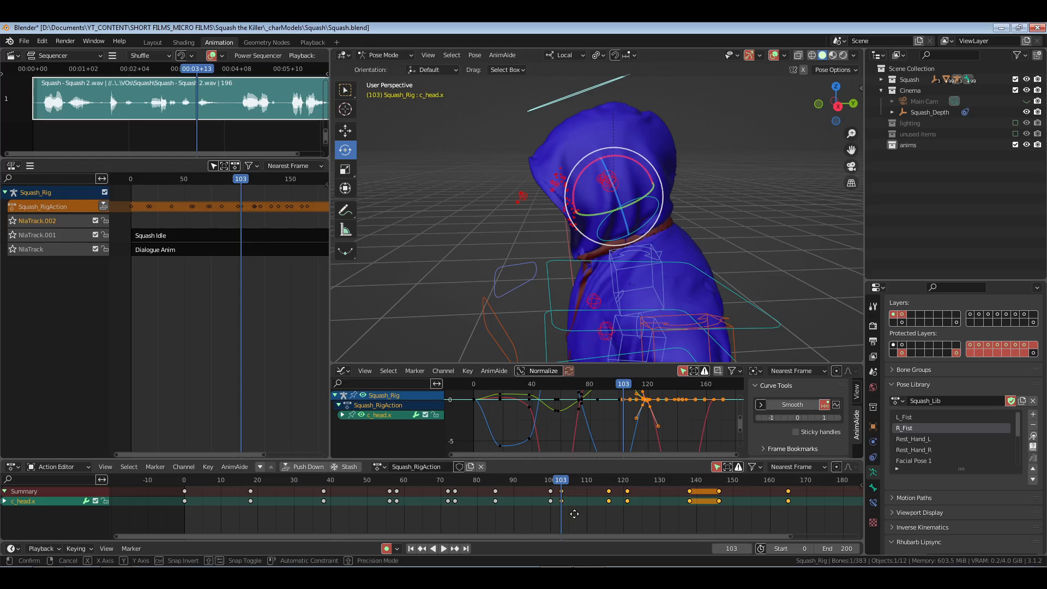
key(2)
key(Return)
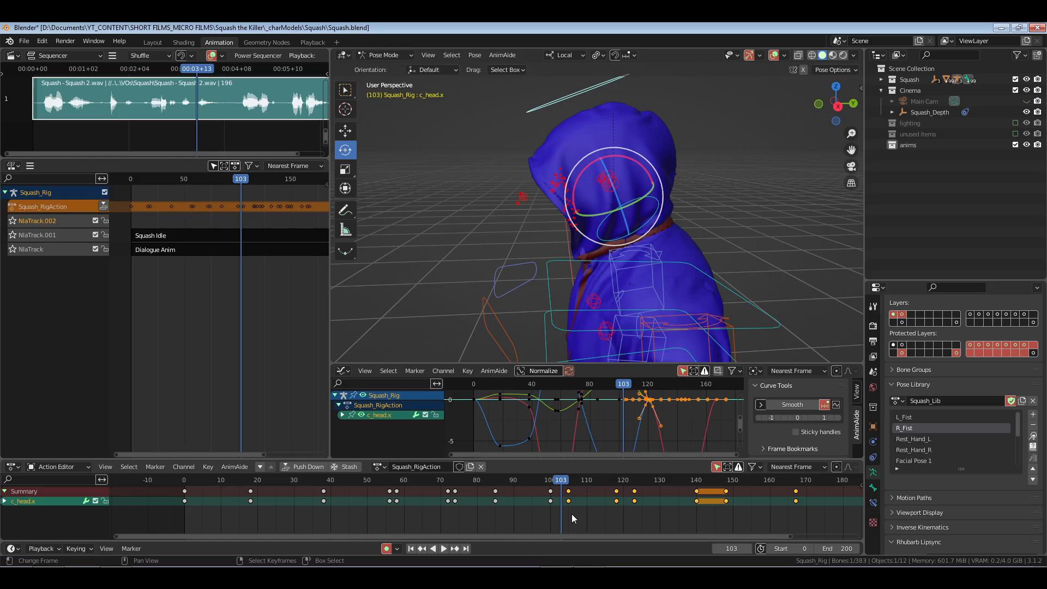
- Return to frame 0 and play the animation through the camera in the Playback workspace to check the head timing
click(184, 510)
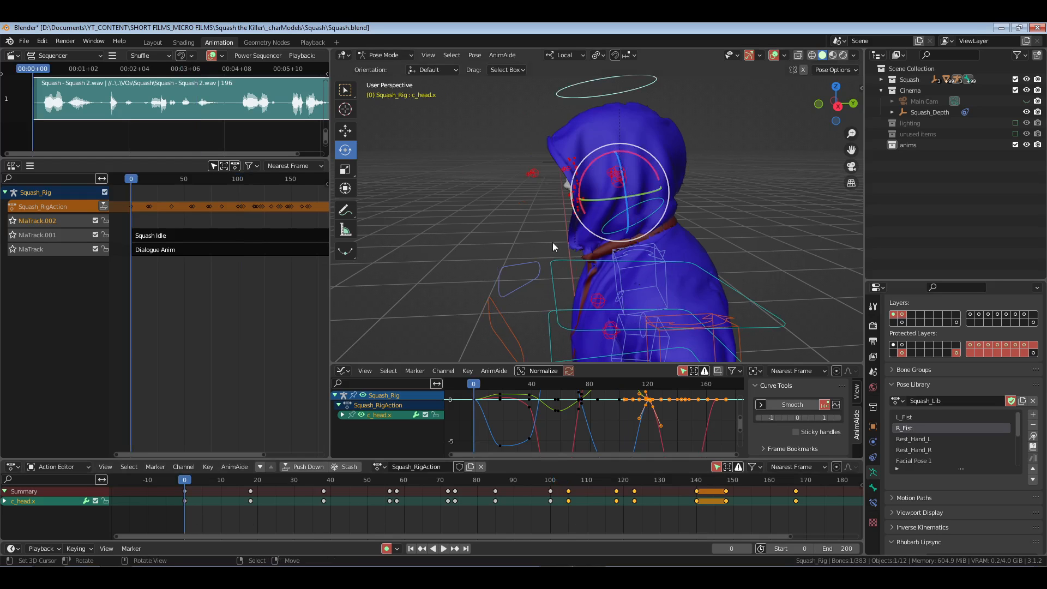
middle_drag(577, 245, 624, 251)
click(309, 41)
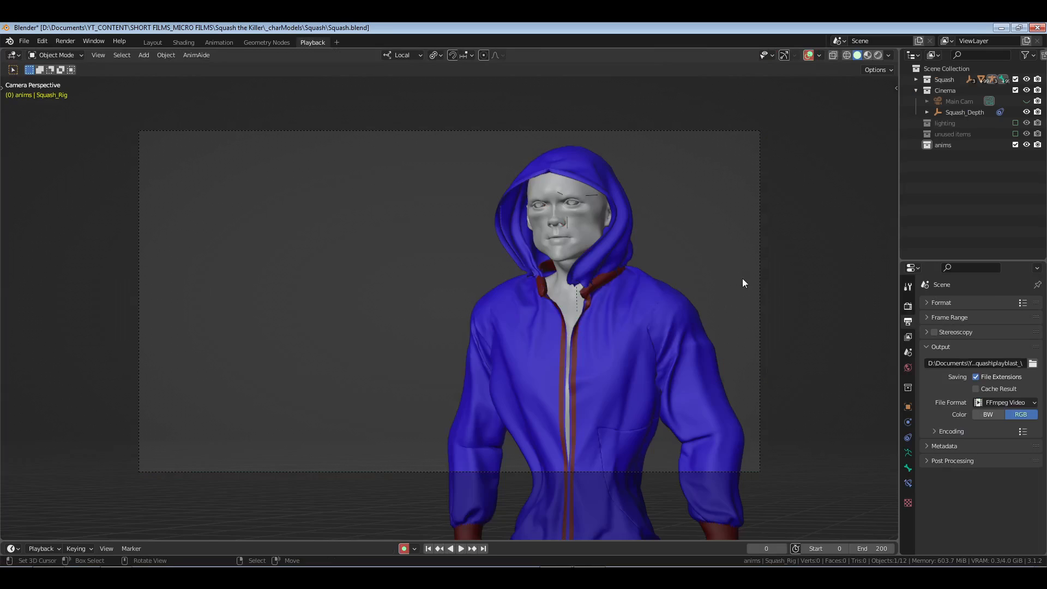
key(space)
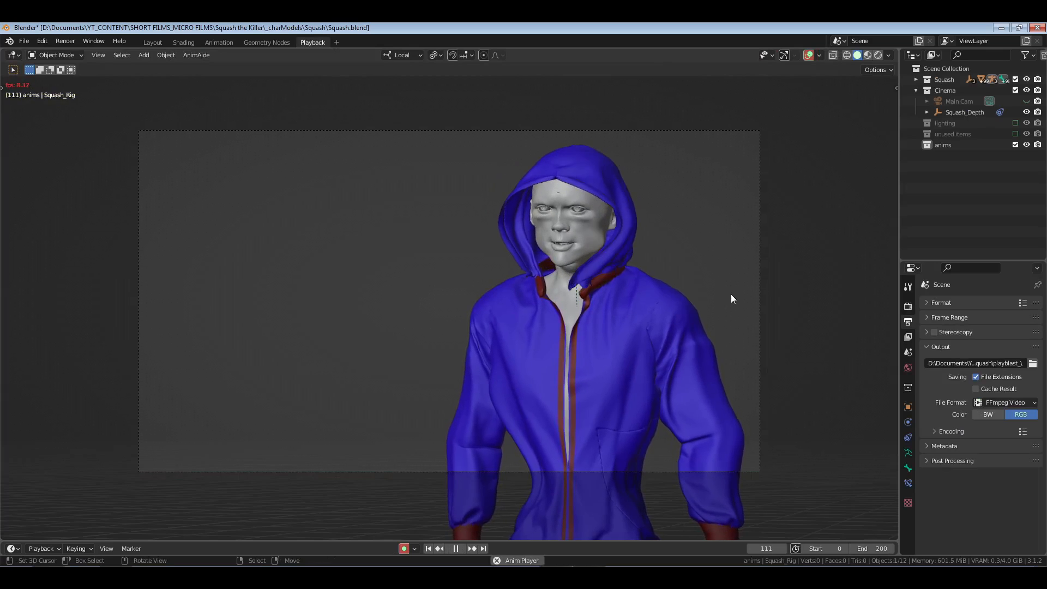
key(space)
- Back in the Animation workspace, copy the neck control's key near frame 85 and paste it at frame 100
click(219, 43)
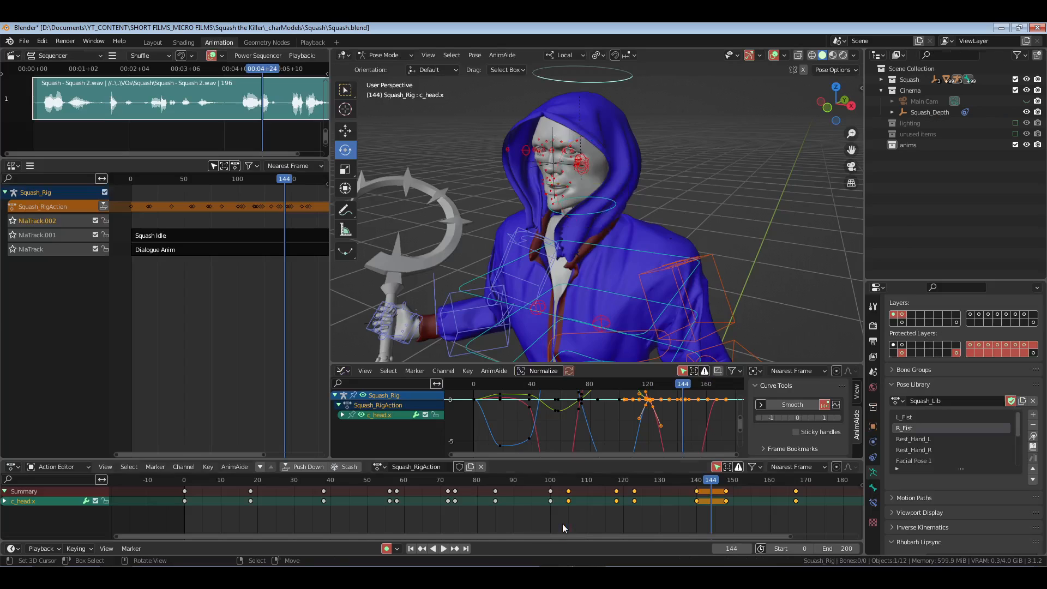
click(495, 512)
key(space)
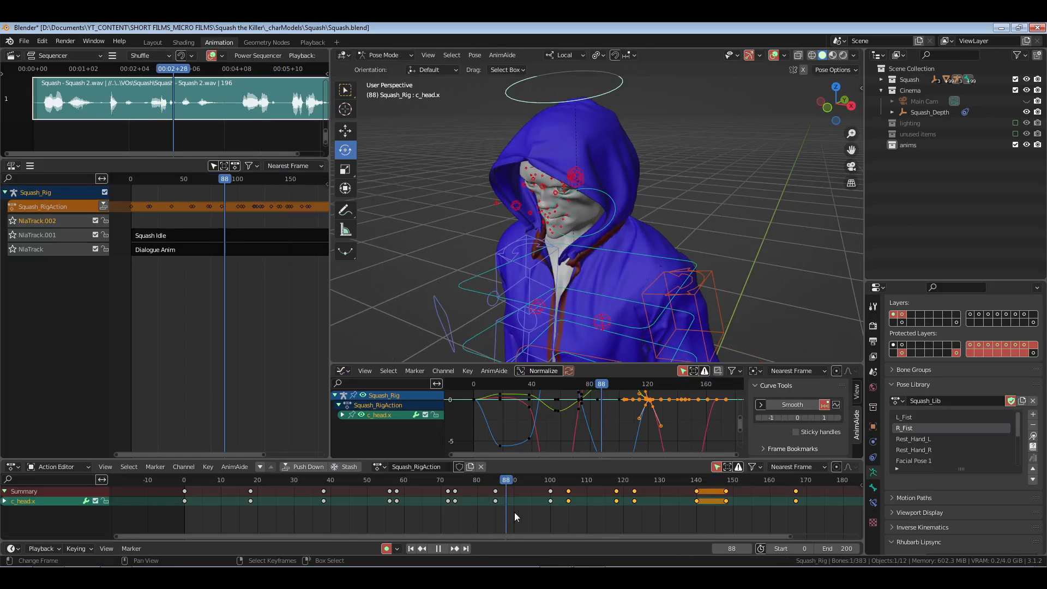
mouse_move(565, 503)
mouse_down()
mouse_move(583, 499)
mouse_move(551, 492)
mouse_up()
click(605, 237)
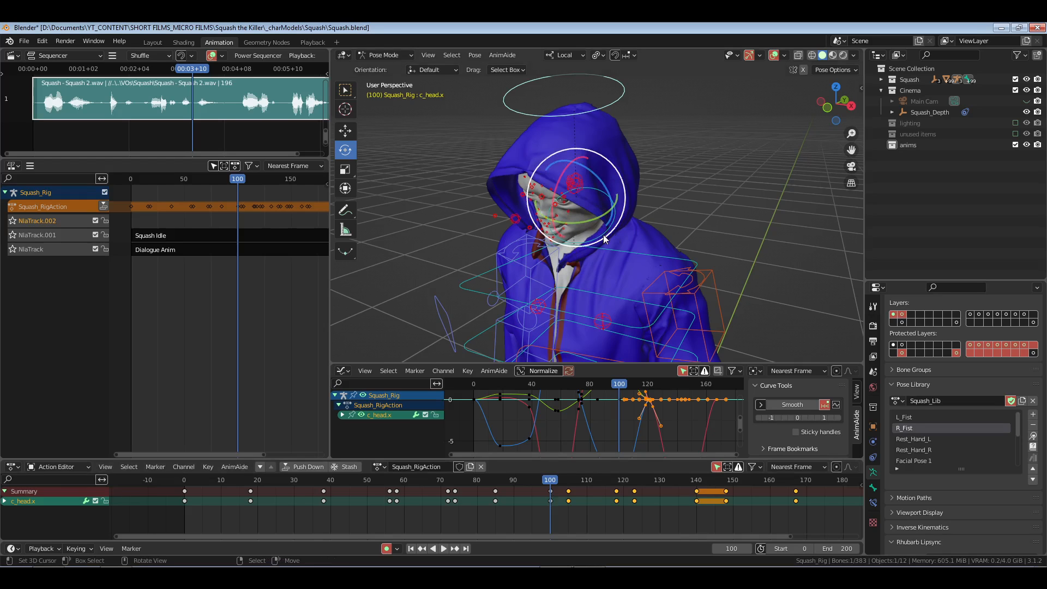
middle_drag(646, 252, 599, 255)
scroll(598, 256, up, 3)
drag(484, 482, 514, 521)
key(ctrl+v)
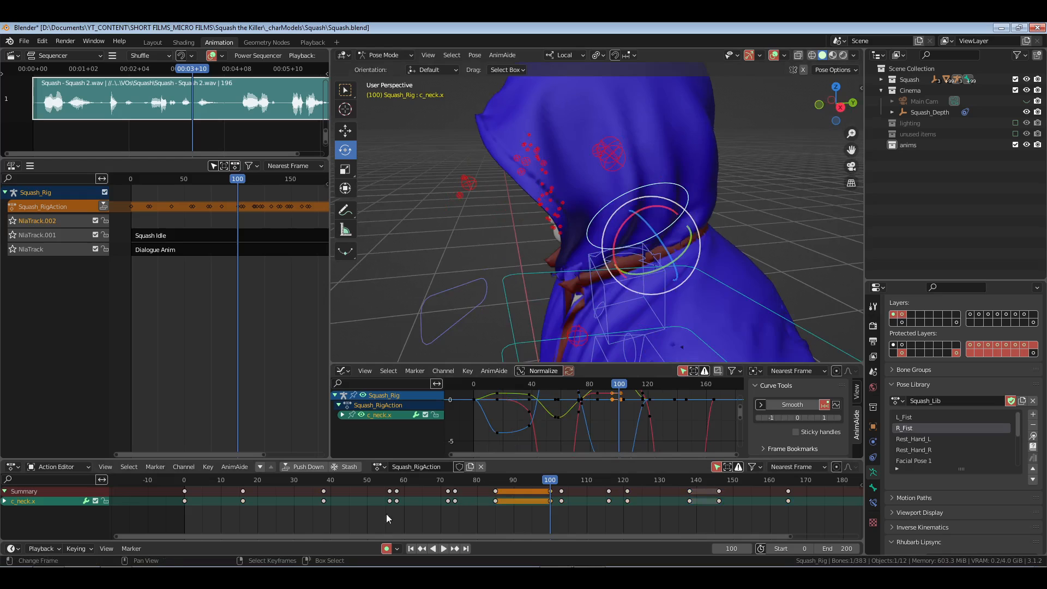
- Play through the new neck hold and paste the copied neck key at frame 103
key(space)
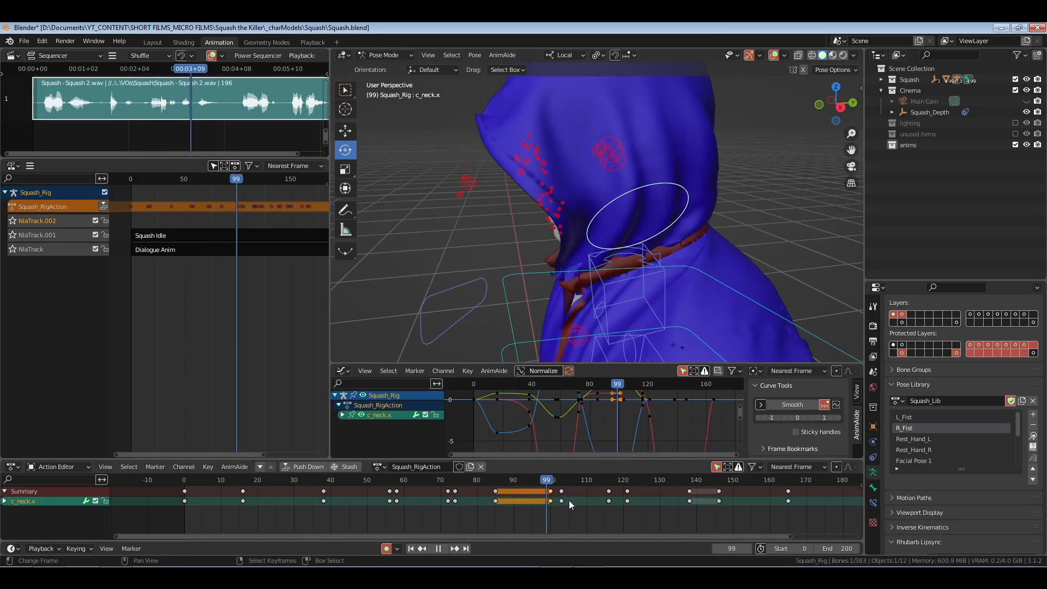
key(space)
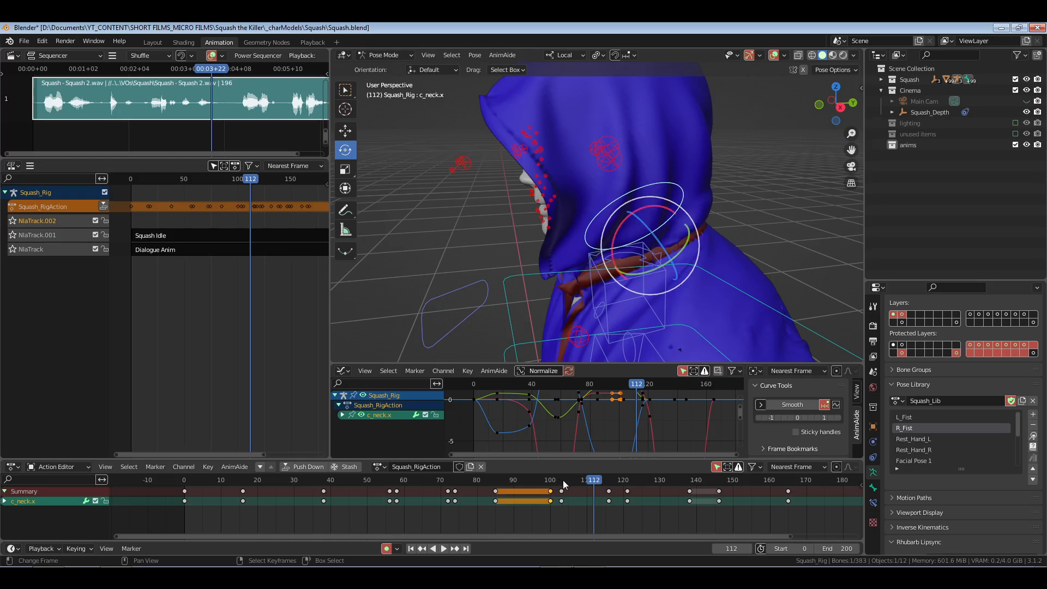
click(561, 483)
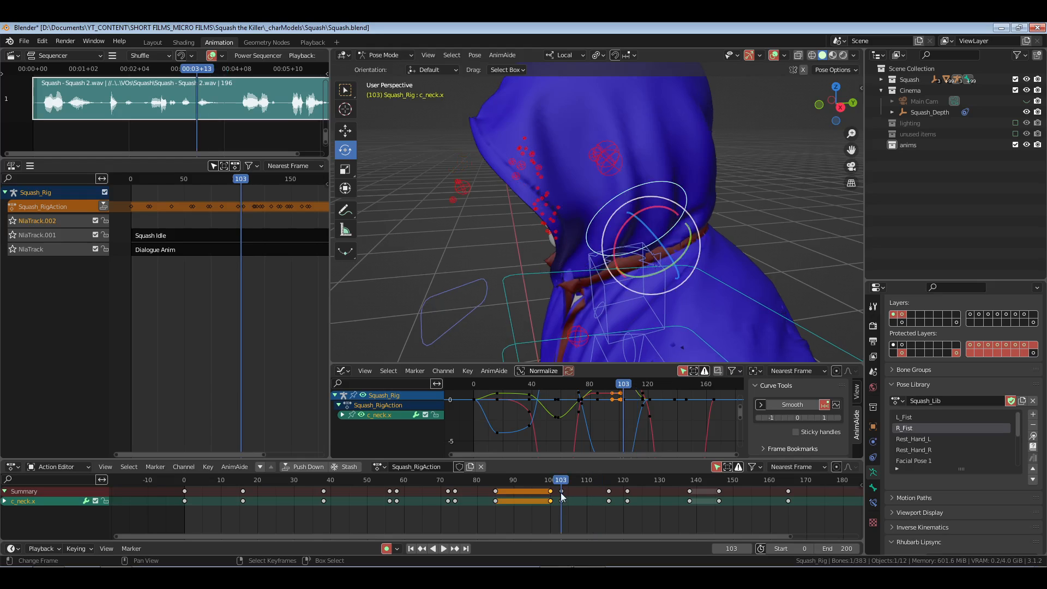
key(ctrl+v)
- Delete the neck control's key at frame 100 and save the file
right_click(551, 492)
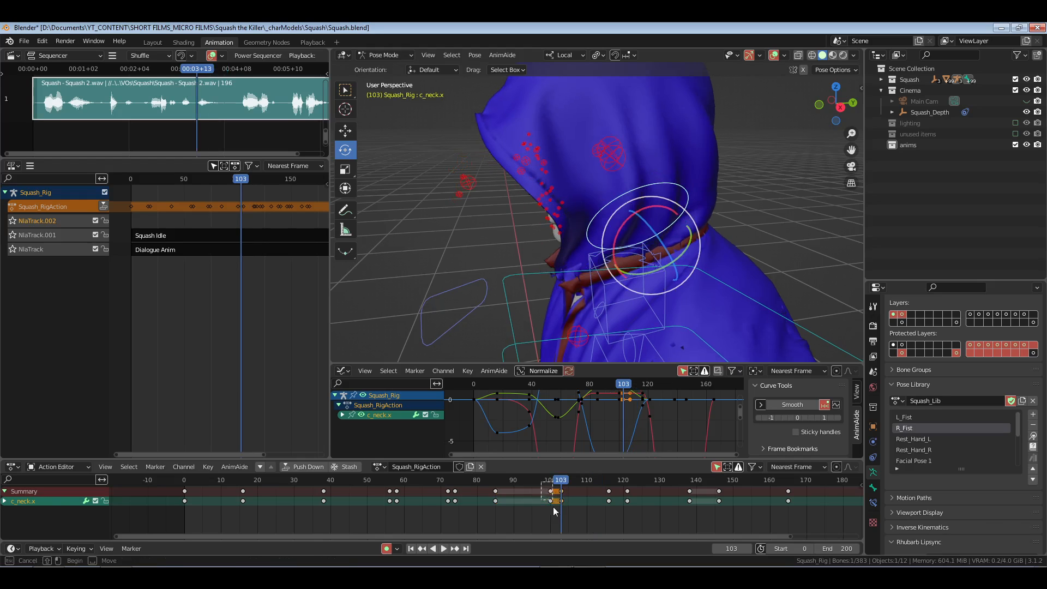
key(x)
click(550, 515)
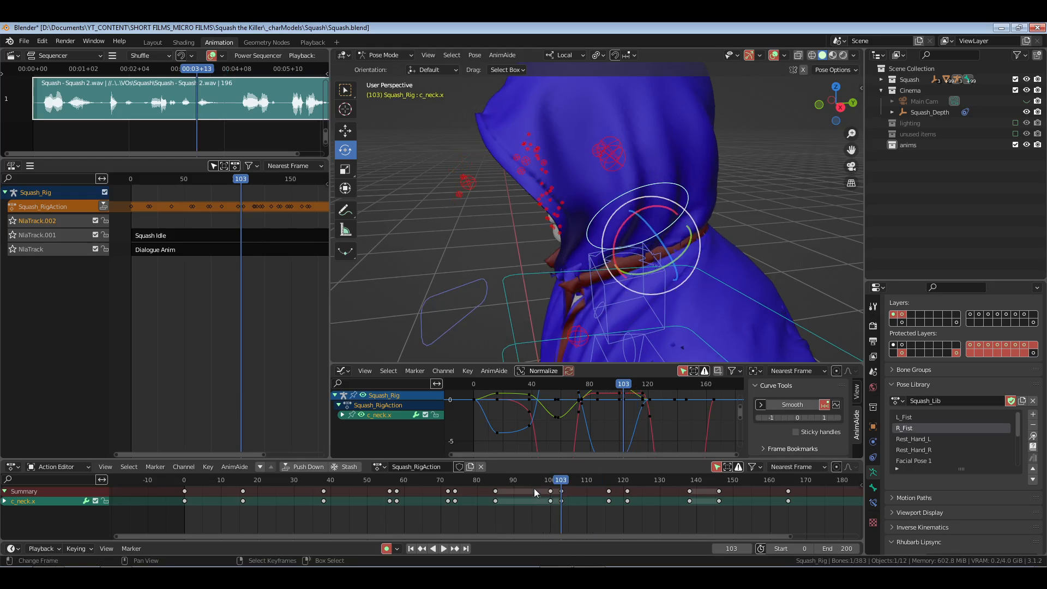
drag(534, 480, 553, 509)
key(x)
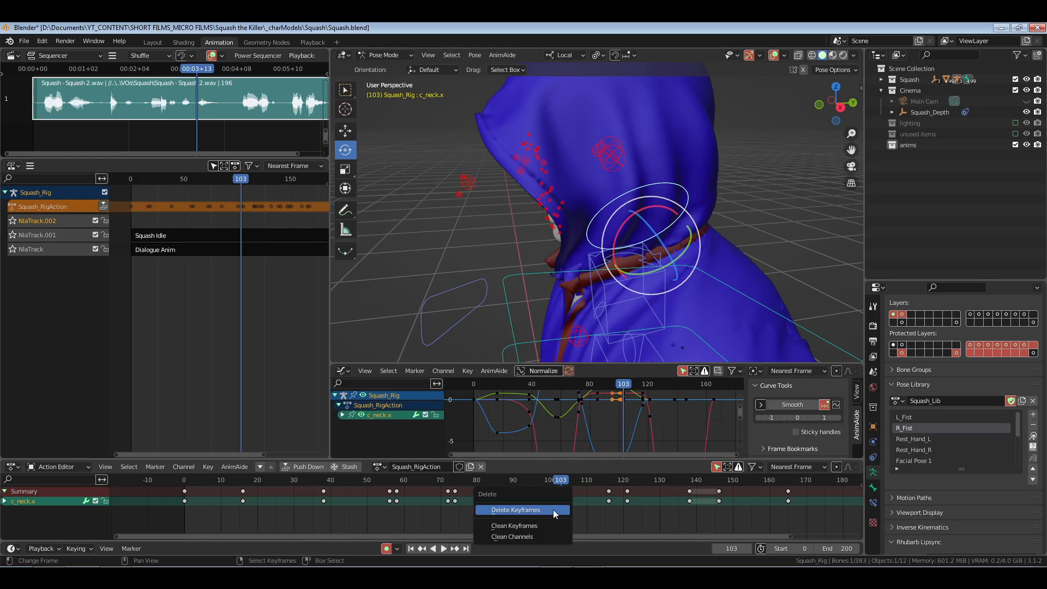
click(493, 512)
key(ctrl+s)
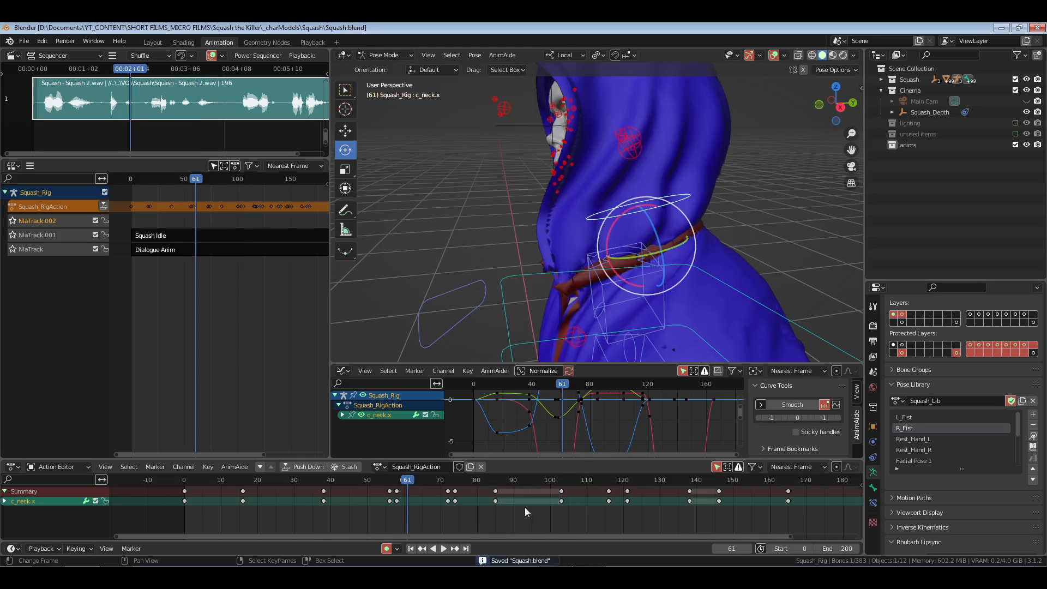
- Play the animation in the Animation workspace and through the camera in the Playback workspace to review the neck changes
key(shift+ctrl+space)
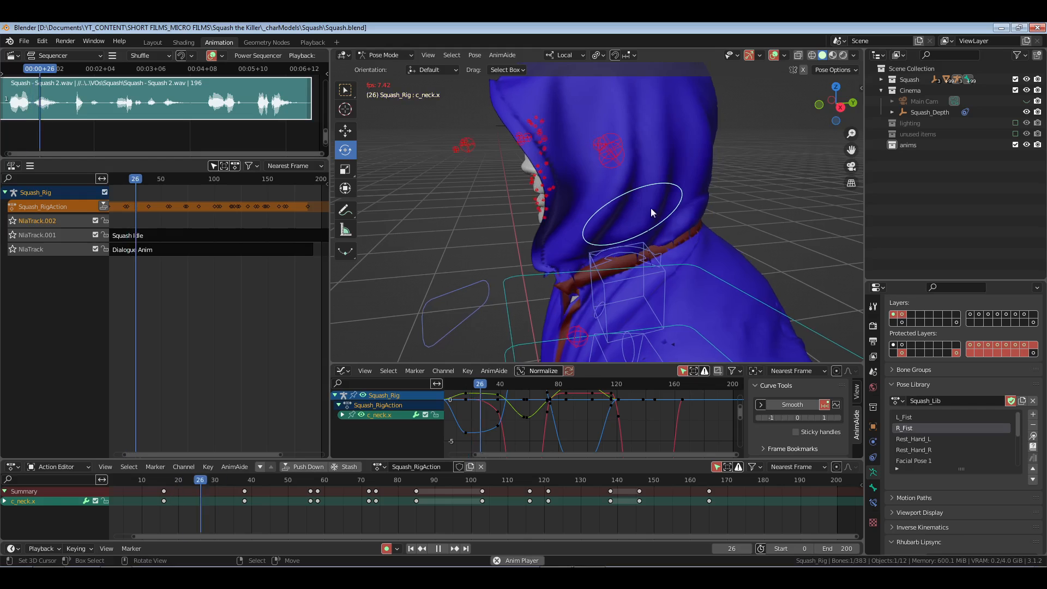
middle_drag(607, 257, 654, 265)
key(space)
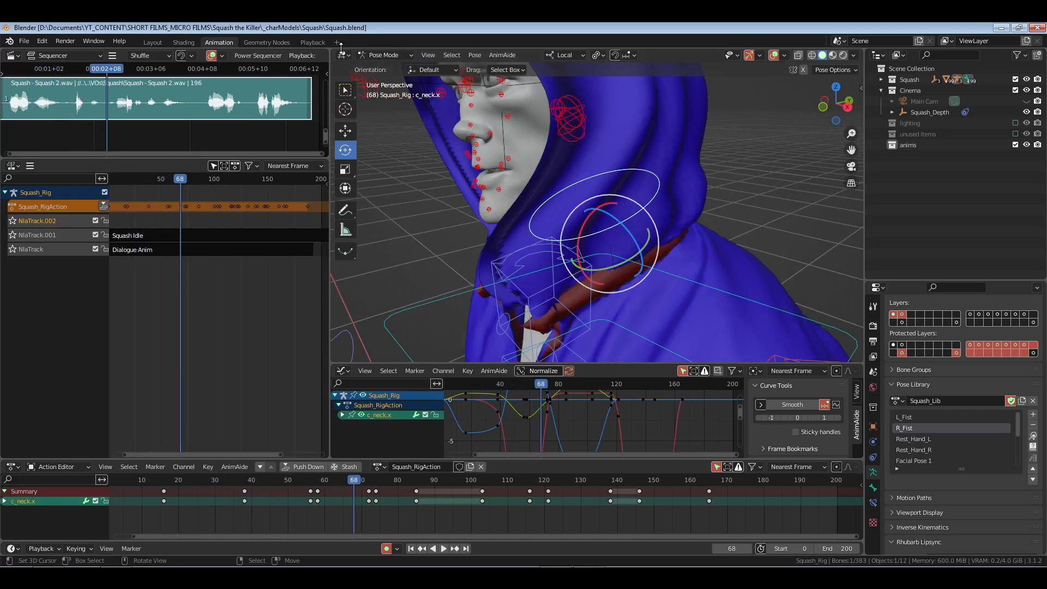
click(312, 43)
click(428, 548)
key(space)
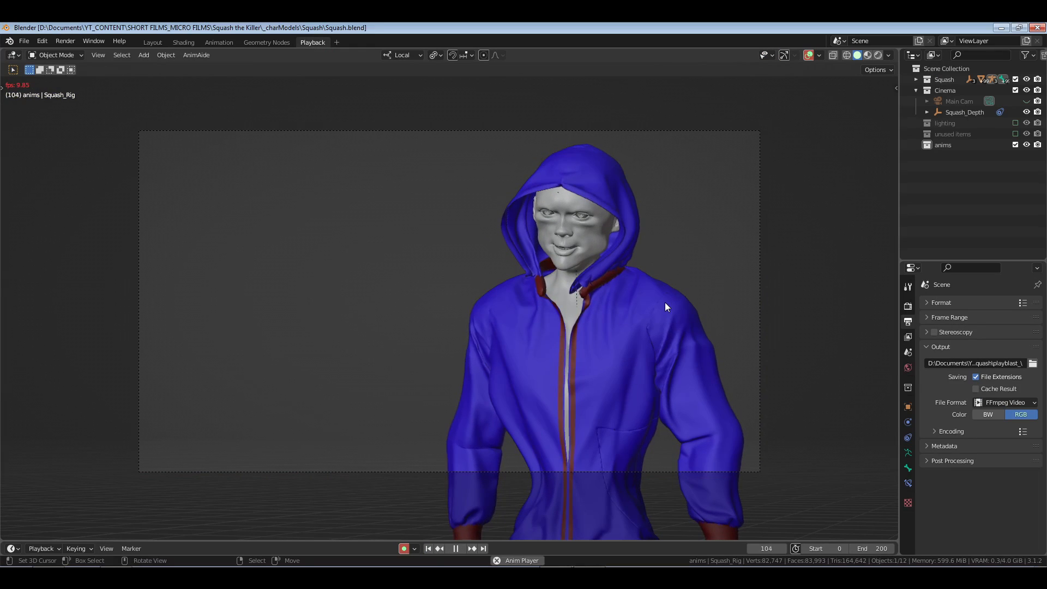
key(space)
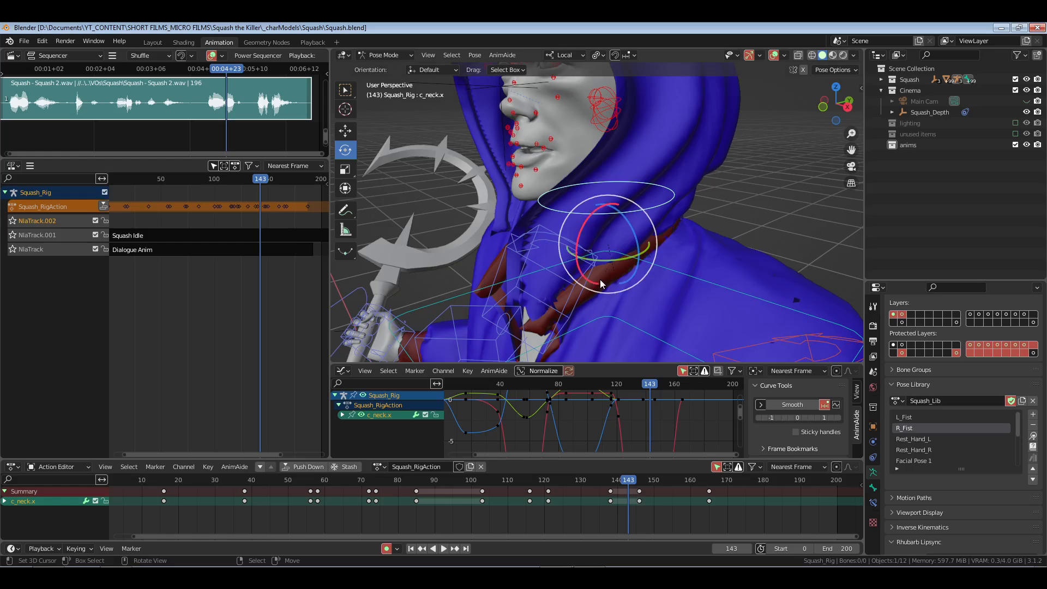
- Examine the neck and head motion in the right orthographic view by playing the animation
key(KP_3)
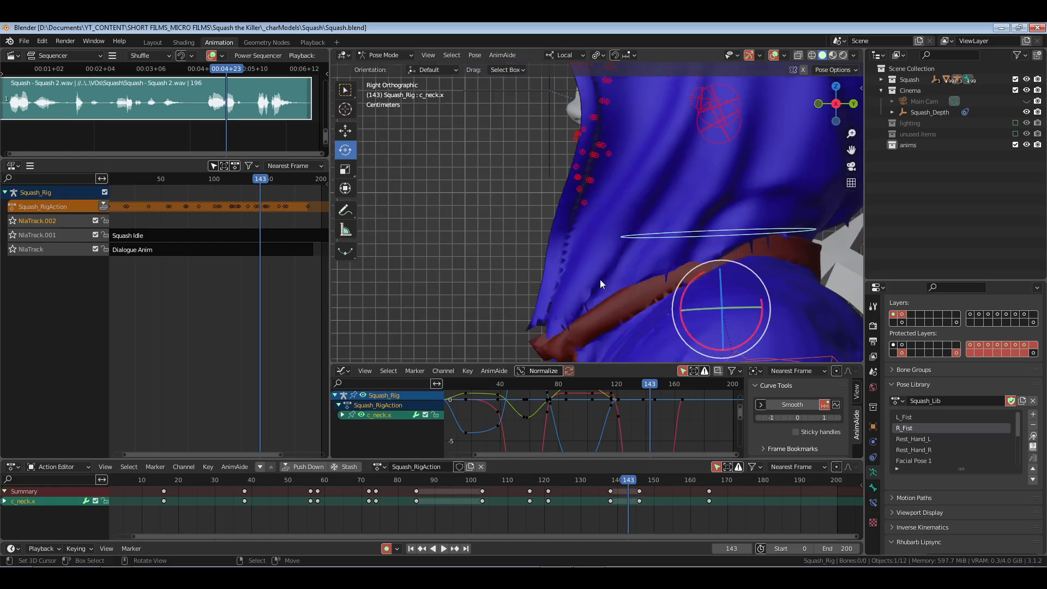
ctrl+middle_drag(607, 281, 633, 281)
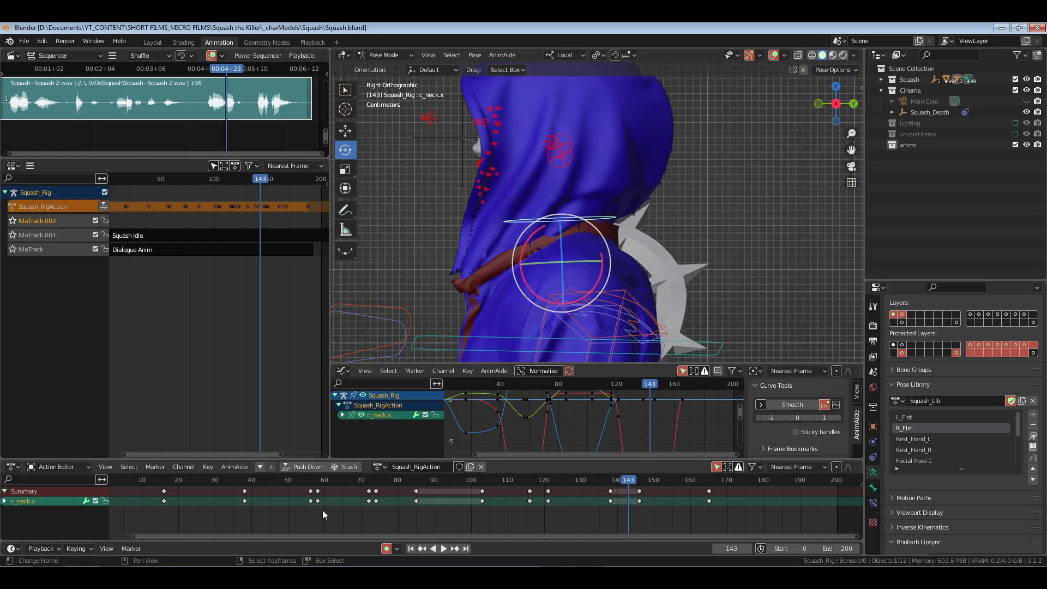
key(ctrl+shift+space)
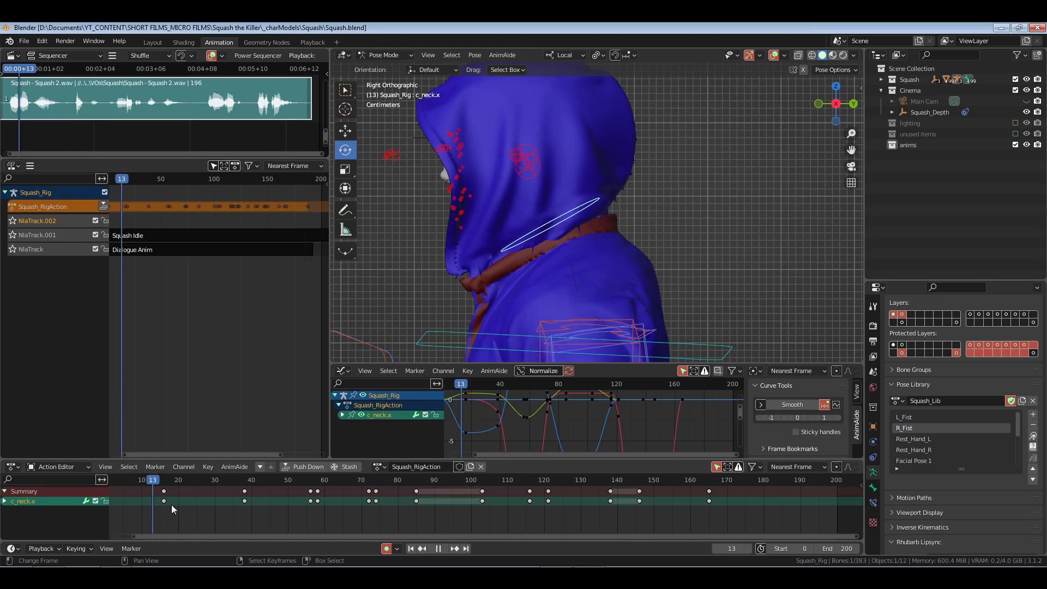
key(space)
ctrl+middle_drag(171, 505, 479, 518)
click(352, 513)
middle_drag(409, 517, 486, 513)
key(space)
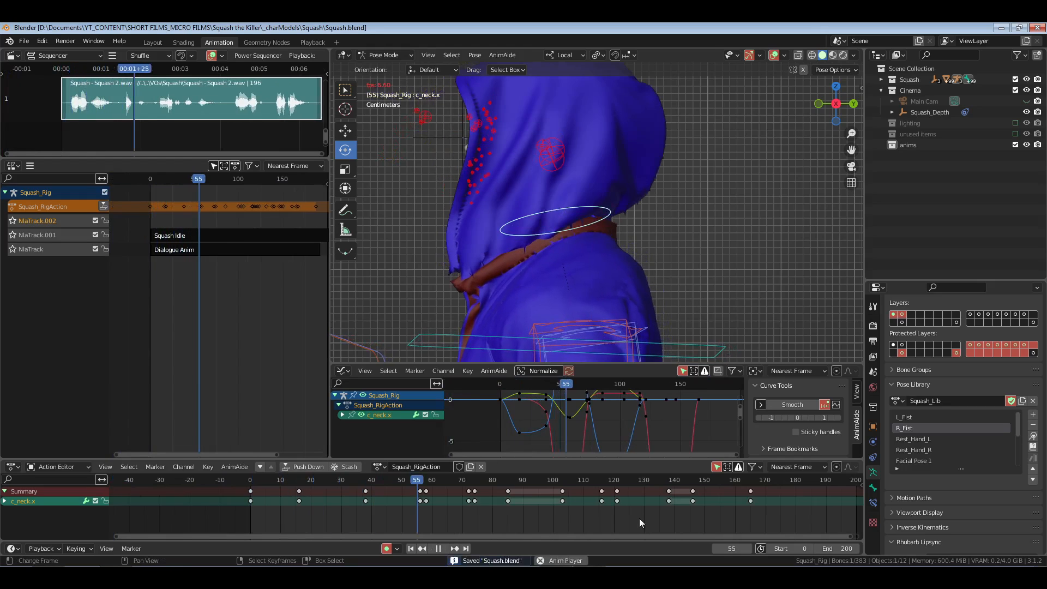
key(space)
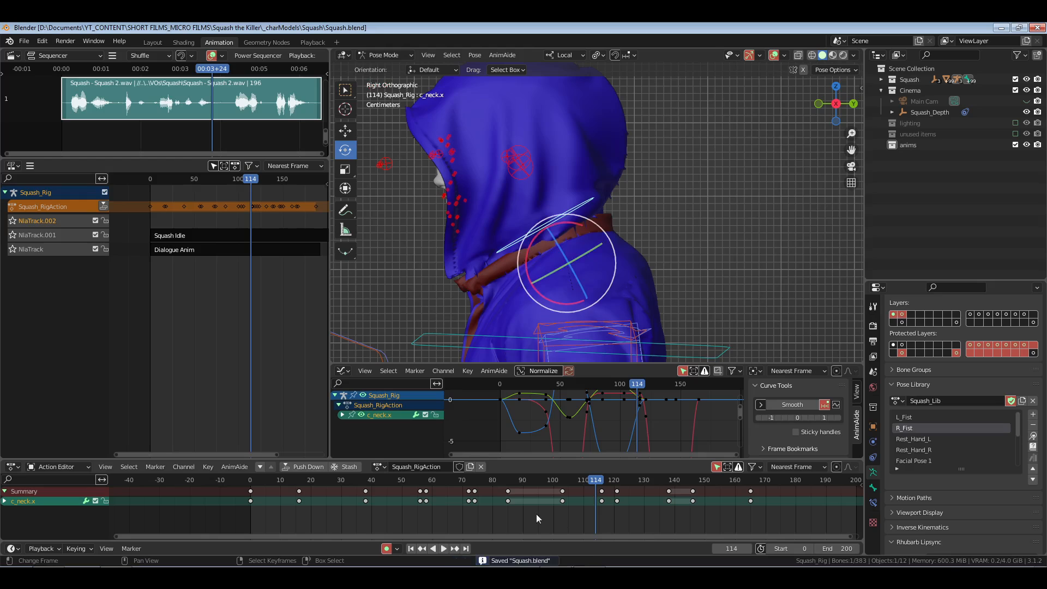
- Scrub to frame 66 and play the animation from a front three-quarter view to examine the head motion
key(space)
drag(371, 511, 449, 512)
key(KP_1)
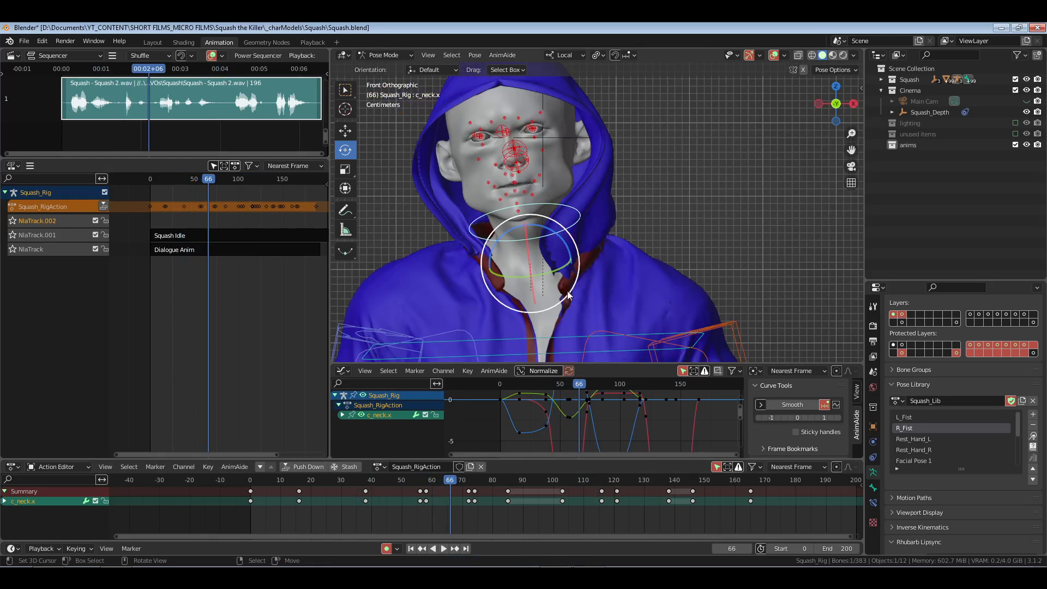
middle_drag(663, 303, 644, 290)
key(space)
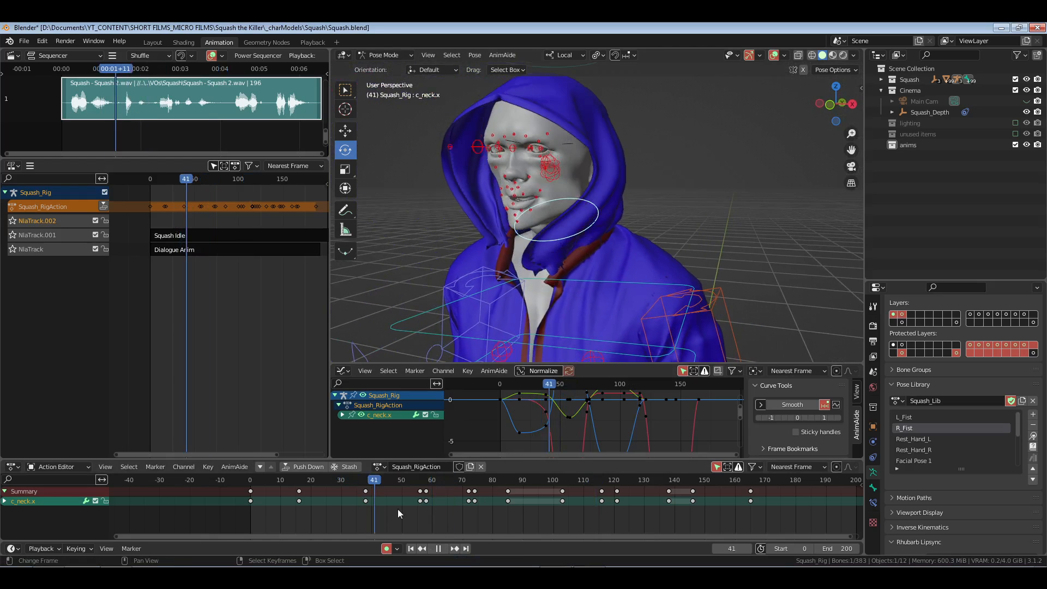
- Hold the neck pose by duplicating the neck control's frame 58 key to frame 62
click(437, 510)
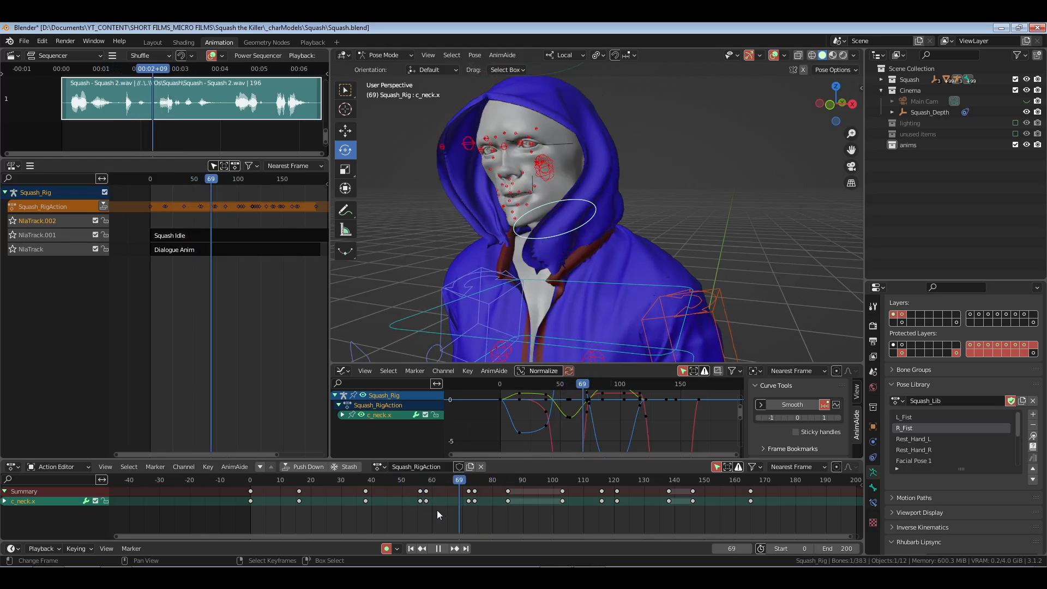
click(427, 491)
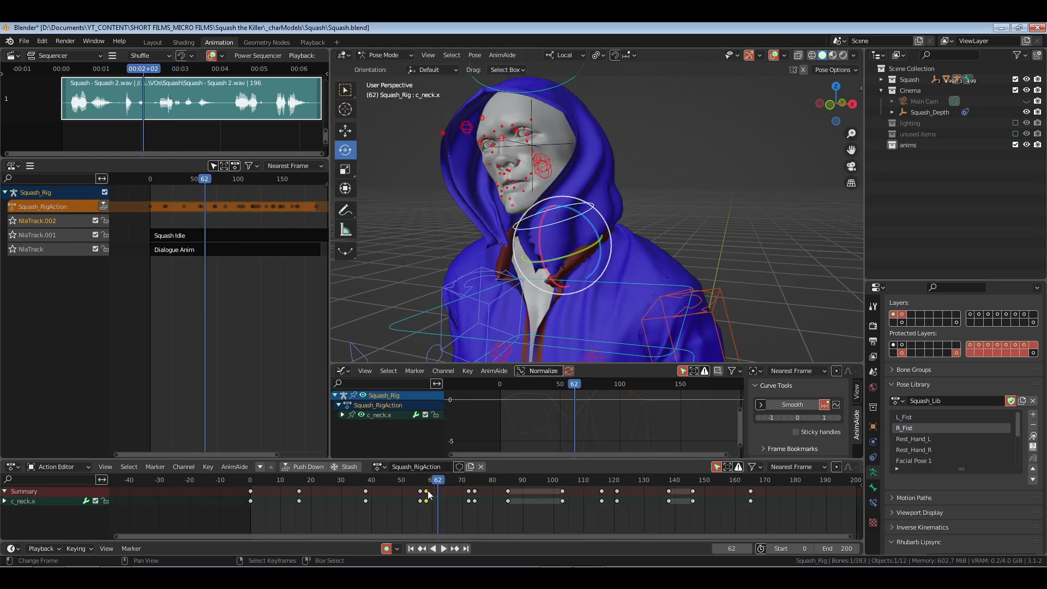
key(g)
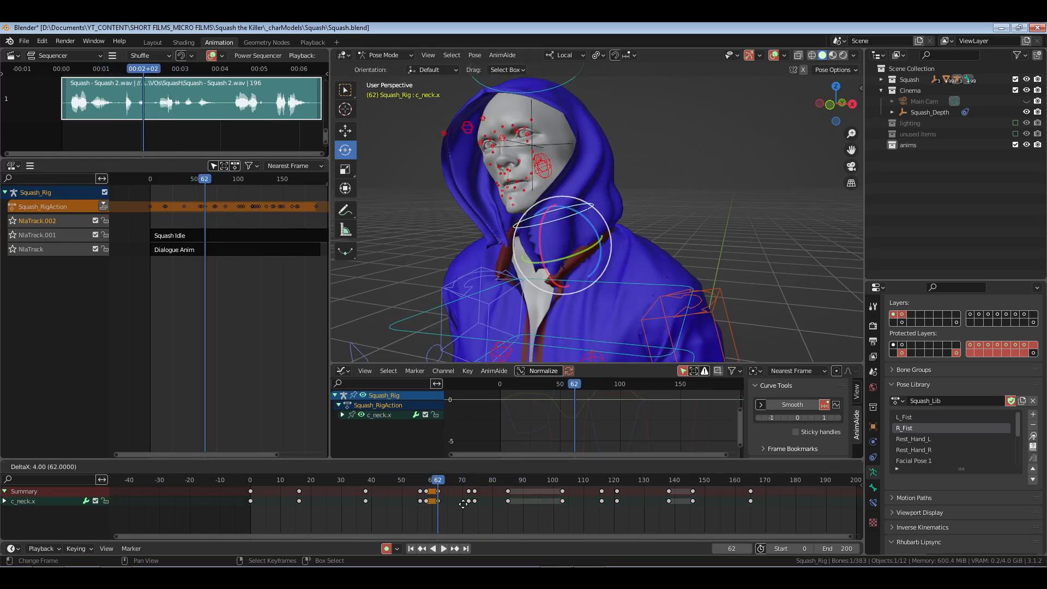
click(460, 510)
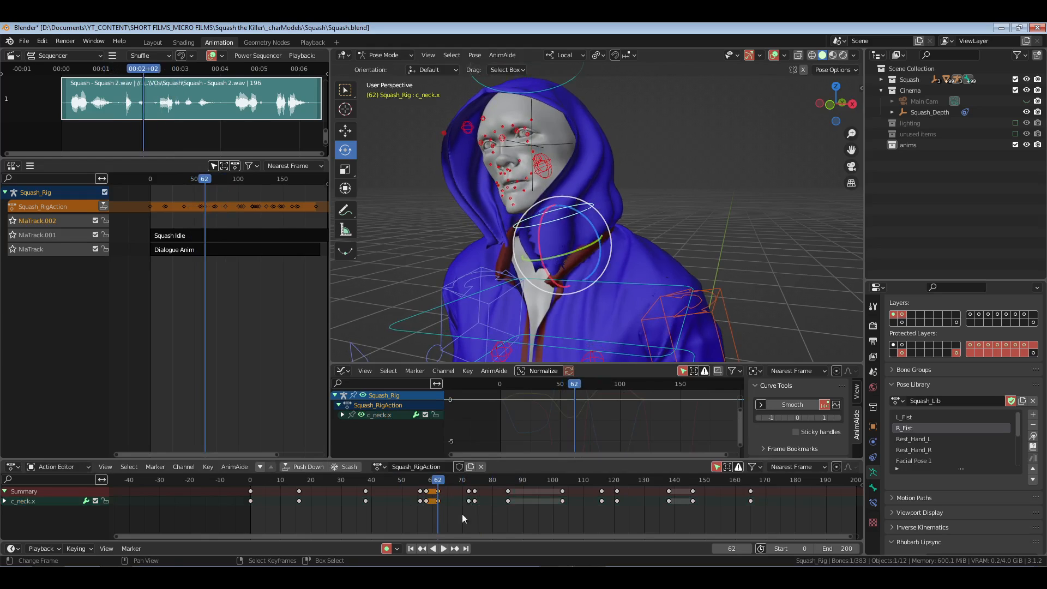
- Play the animation on to frame 103 and examine the character's head and neck pose from the side
scroll(495, 514, up, 4)
key(space)
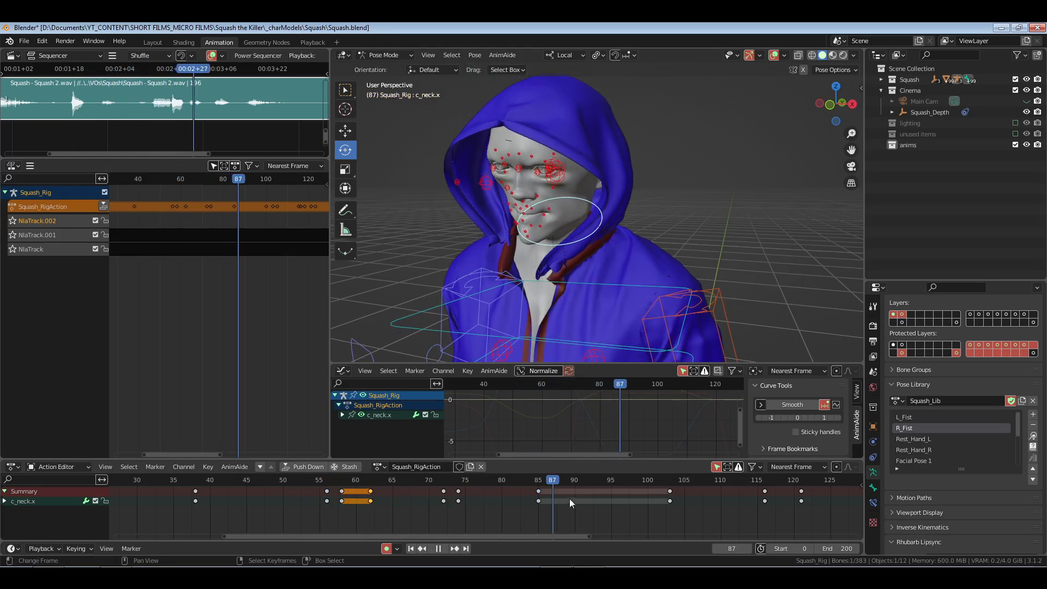
key(space)
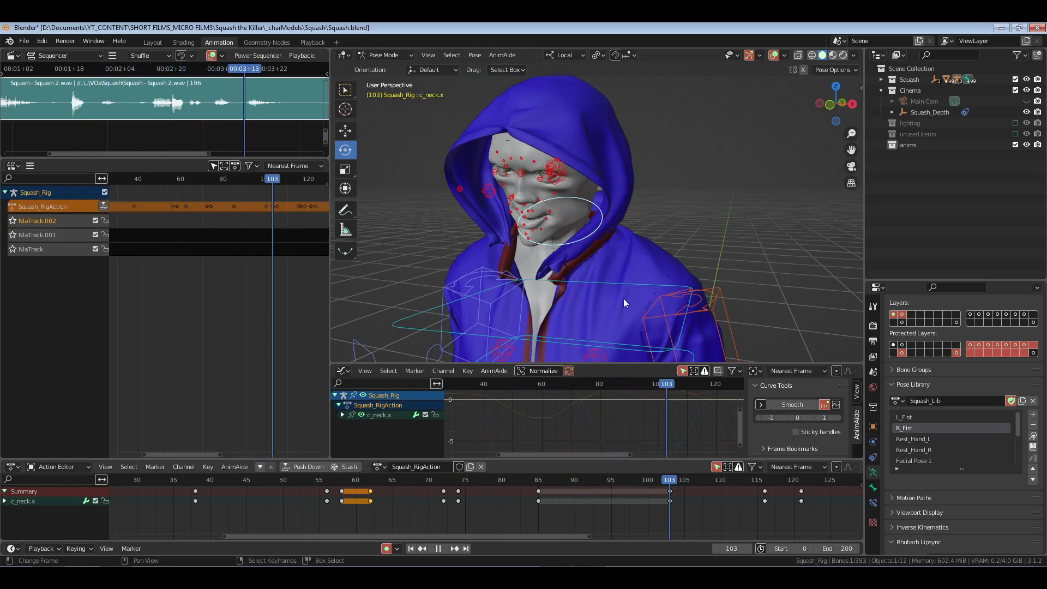
middle_drag(623, 298, 668, 235)
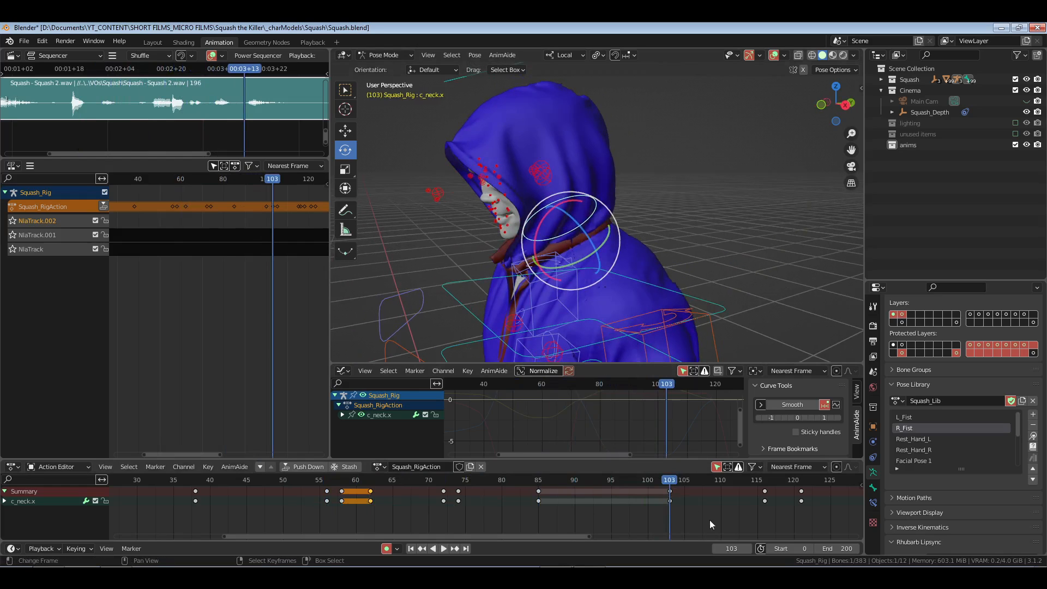
mouse_move(682, 520)
mouse_down()
mouse_move(755, 521)
mouse_move(672, 521)
mouse_up()
middle_drag(744, 519, 656, 527)
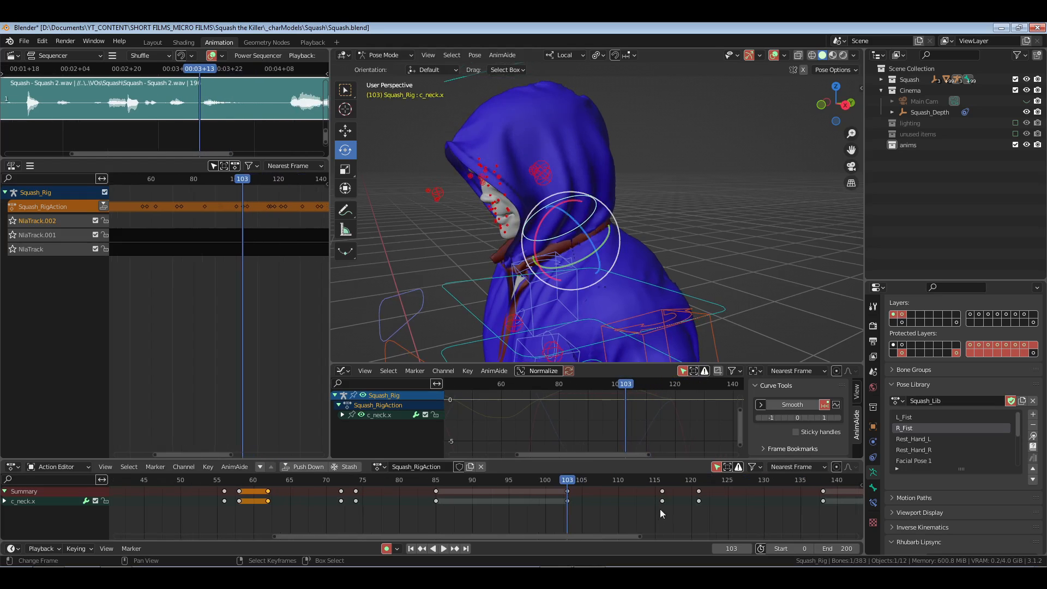
- Select the head control and delete its keys at frames 100 and 105
middle_drag(643, 245, 617, 239)
drag(581, 202, 548, 123)
middle_drag(548, 123, 564, 146)
click(560, 167)
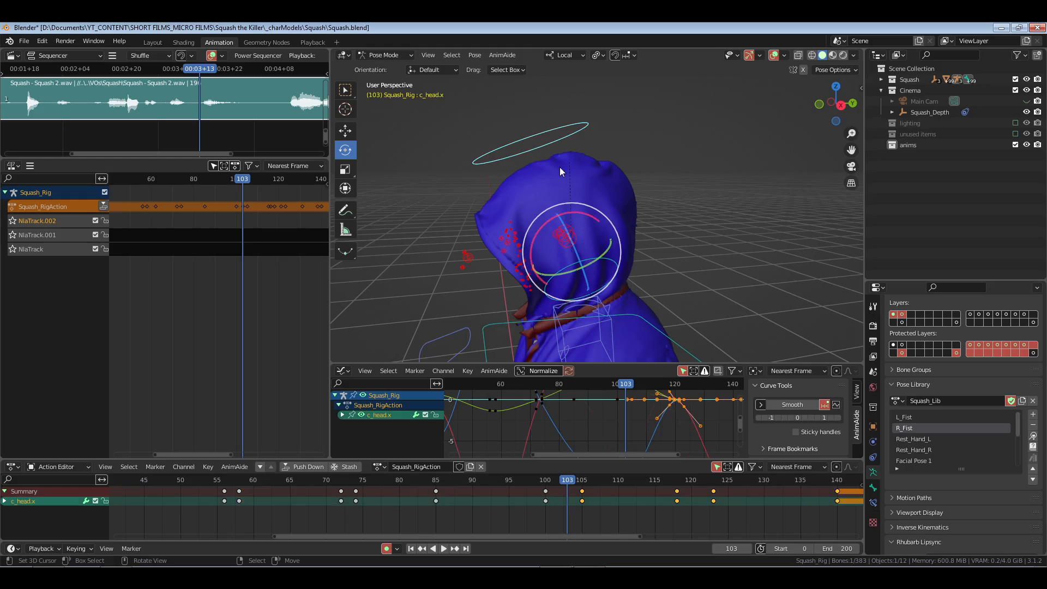
drag(534, 499, 604, 515)
key(x)
click(557, 511)
key(x)
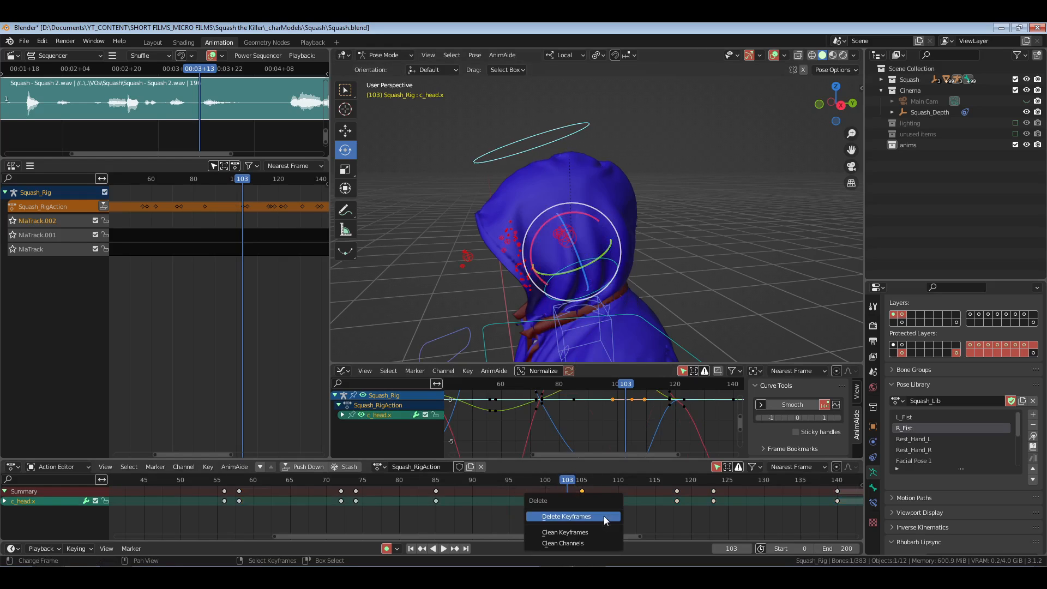
click(600, 515)
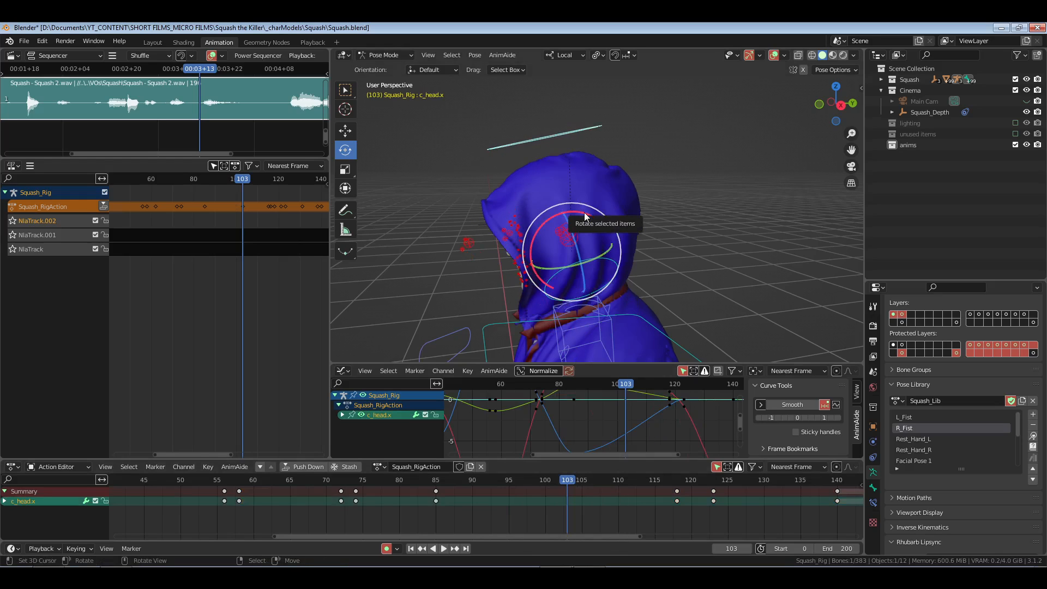
- Copy the head control's frame 85 key to frame 103 and pitch the head slightly there
key(ctrl+c)
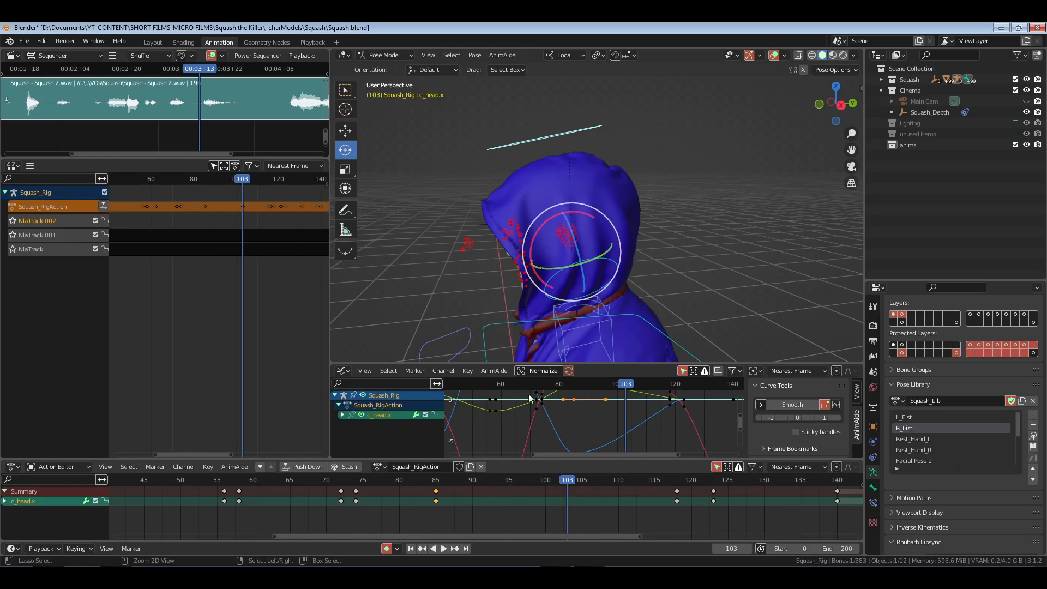
key(ctrl+v)
drag(578, 213, 616, 224)
- Save the file and play the animation from frame 0 through the camera in the Playback workspace
key(Home)
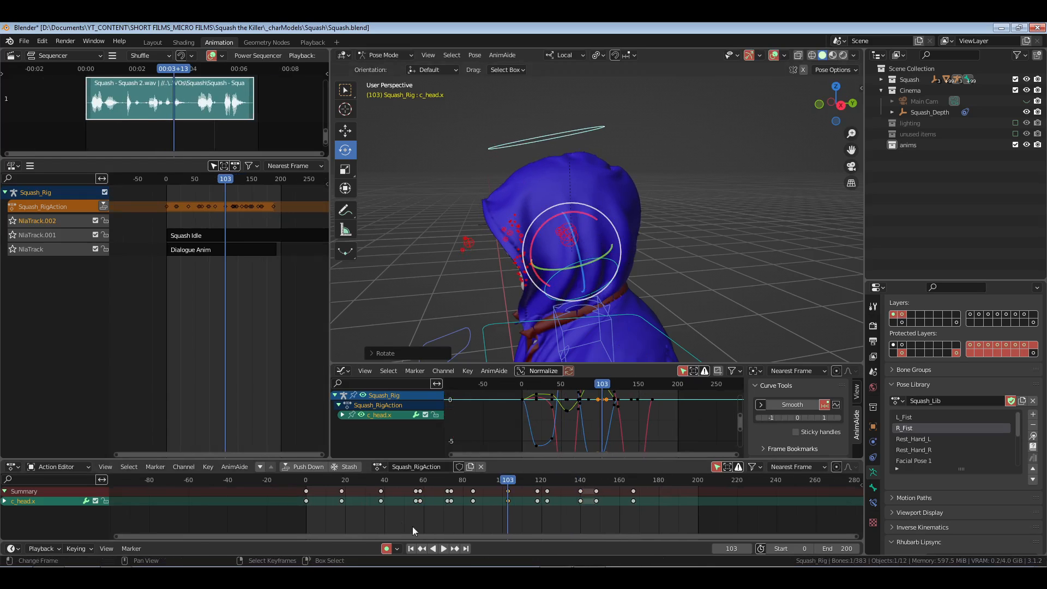
click(342, 515)
ctrl+middle_drag(498, 514, 521, 514)
middle_drag(562, 283, 555, 330)
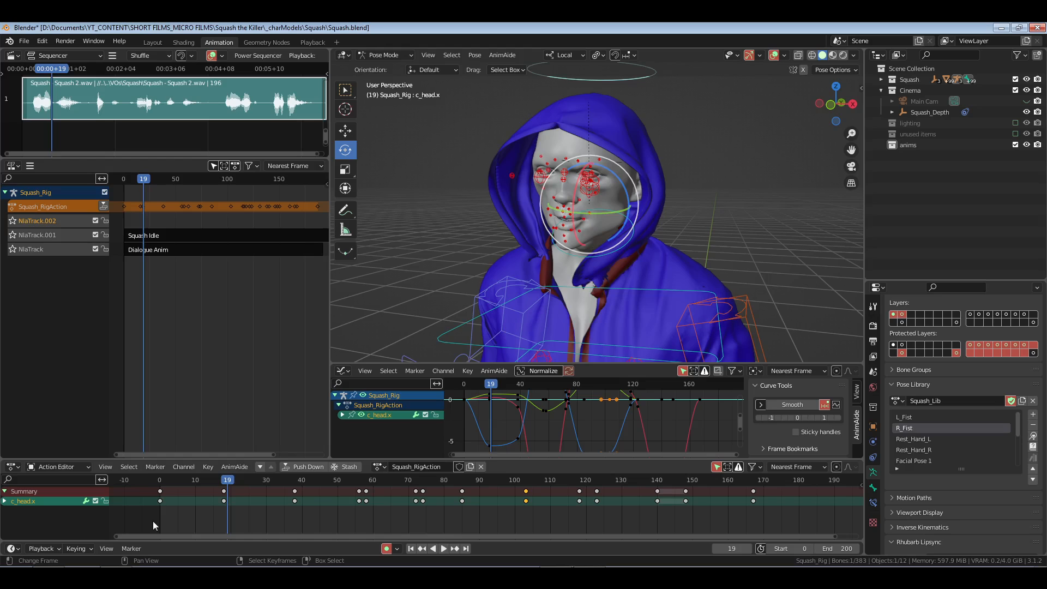
key(shift+Left)
click(311, 42)
key(ctrl+s)
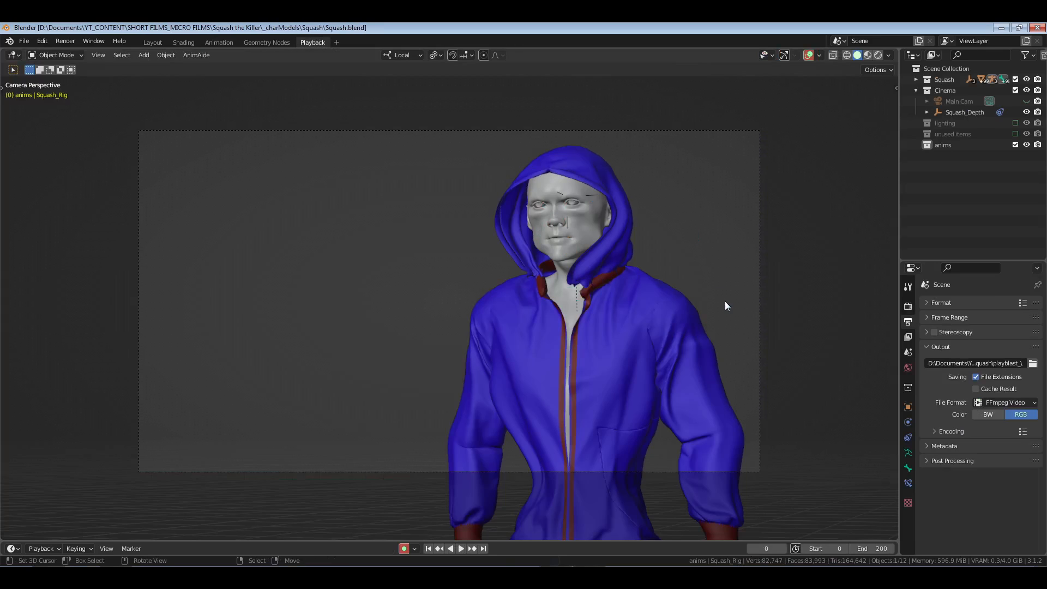
key(space)
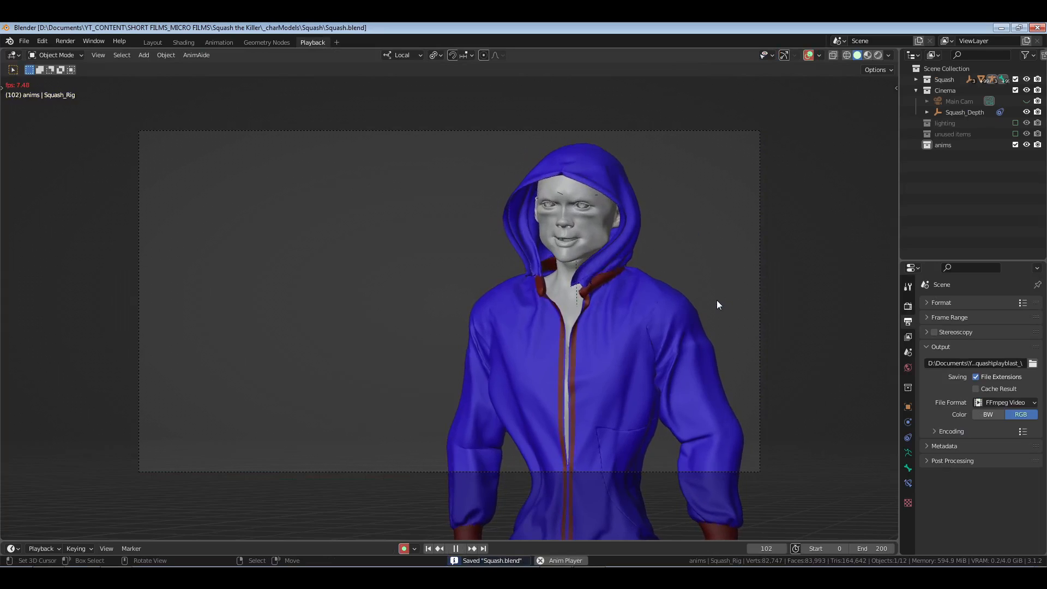
key(space)
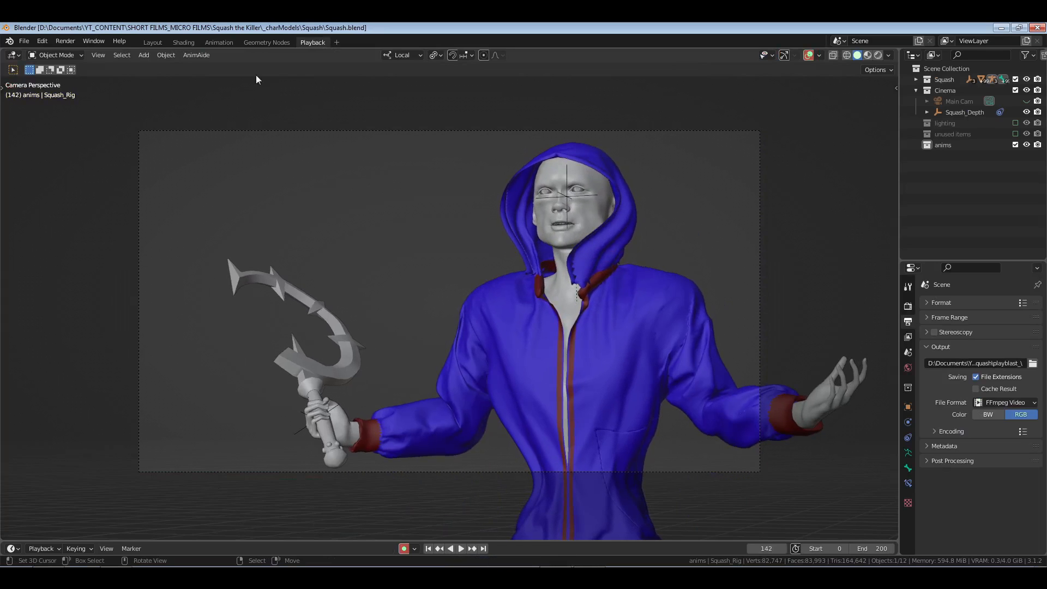
- In the Animation workspace's camera view, hold the head pose by copying the head control's frame 103 key to frame 118
click(220, 42)
key(KP_0)
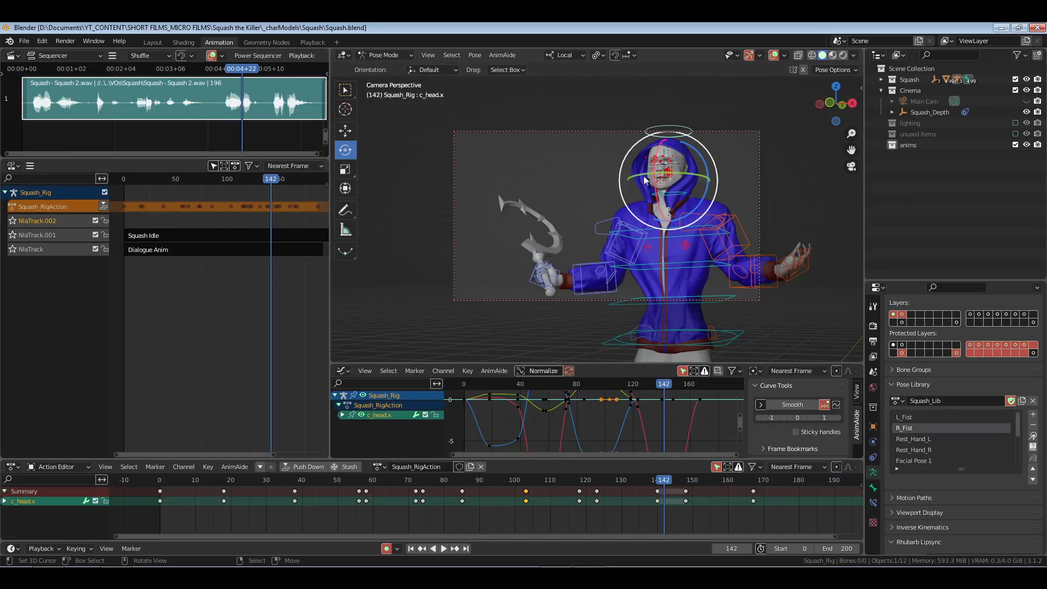
click(329, 525)
key(space)
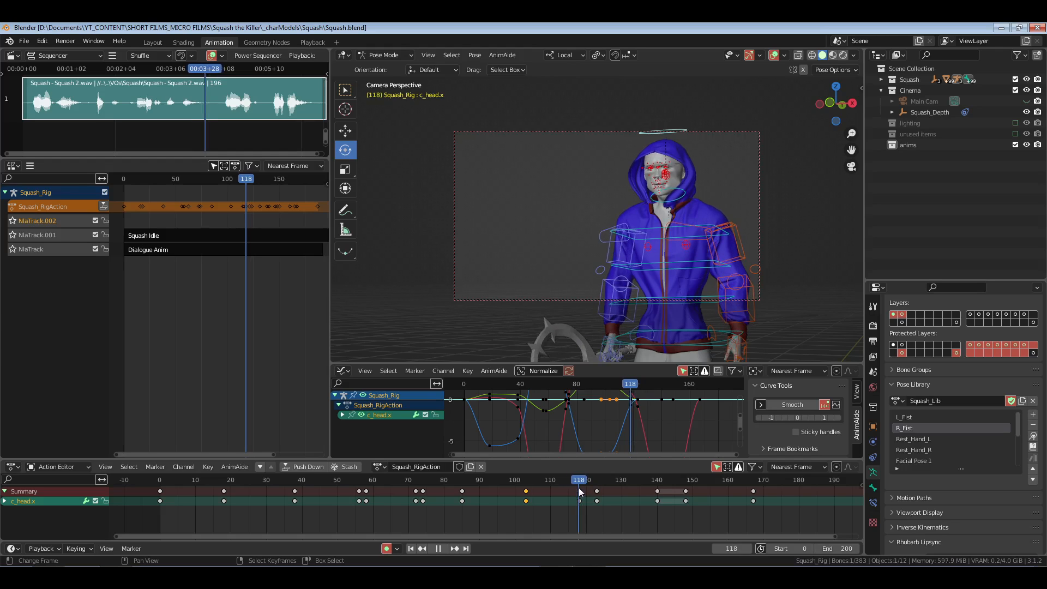
key(space)
drag(518, 482, 552, 521)
key(ctrl+v)
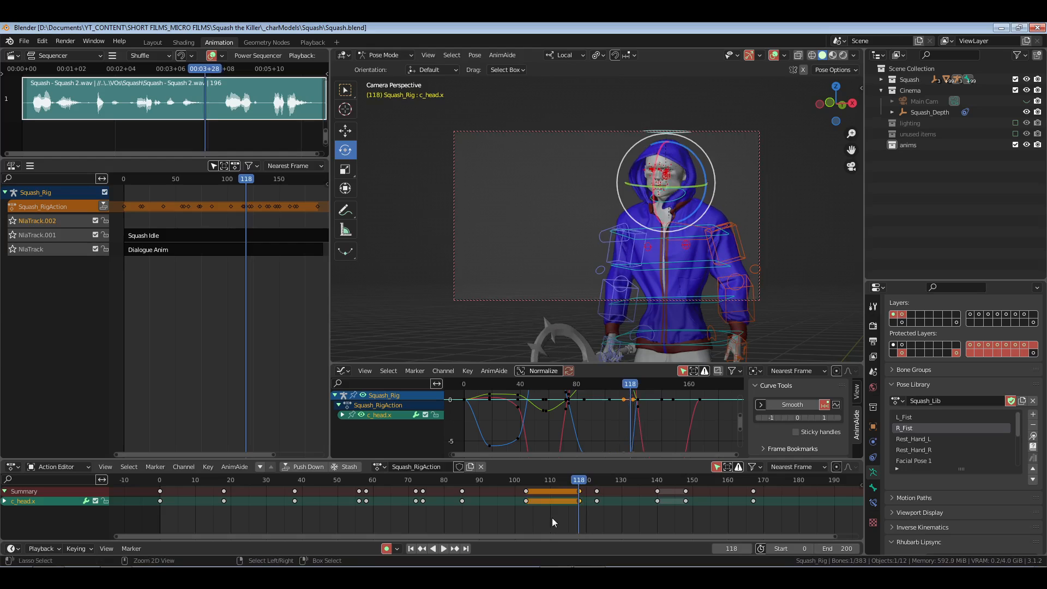
- Delete the neck control's stray key at frame 123 and copy its frame 103 key to frame 116
key(space)
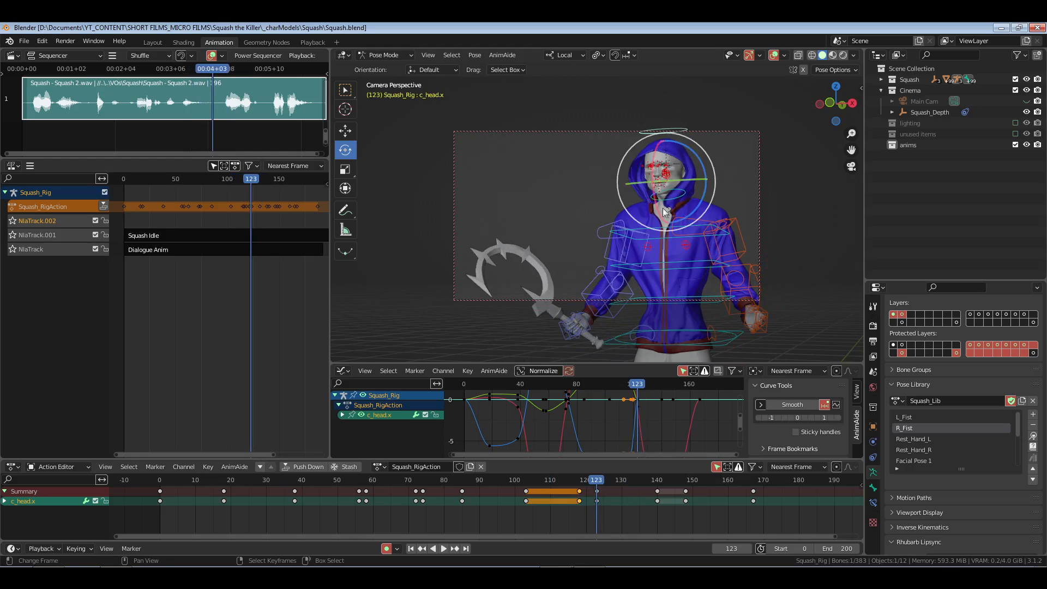
click(663, 208)
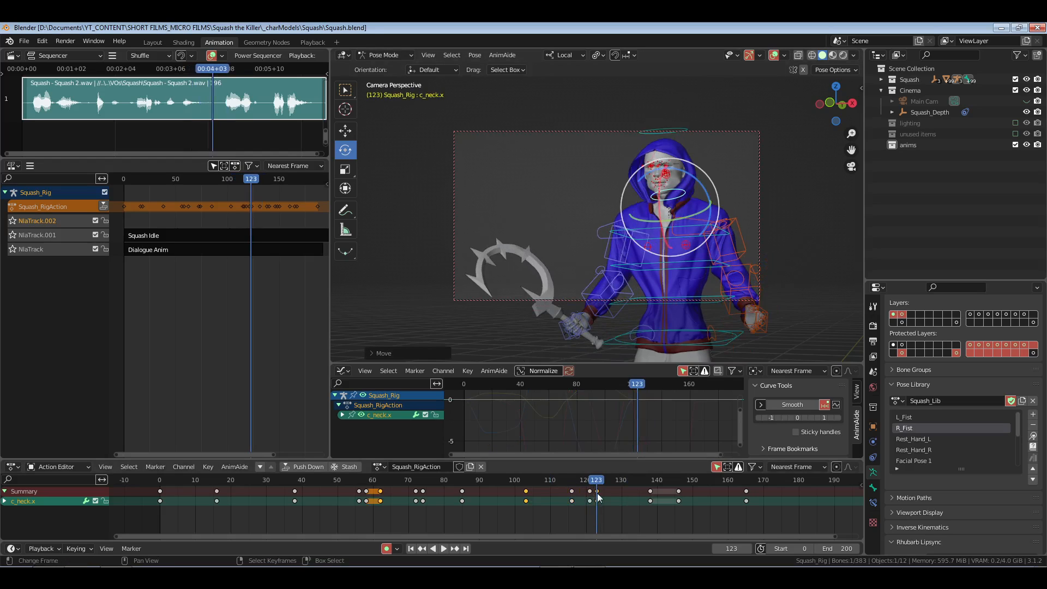
click(597, 500)
key(x)
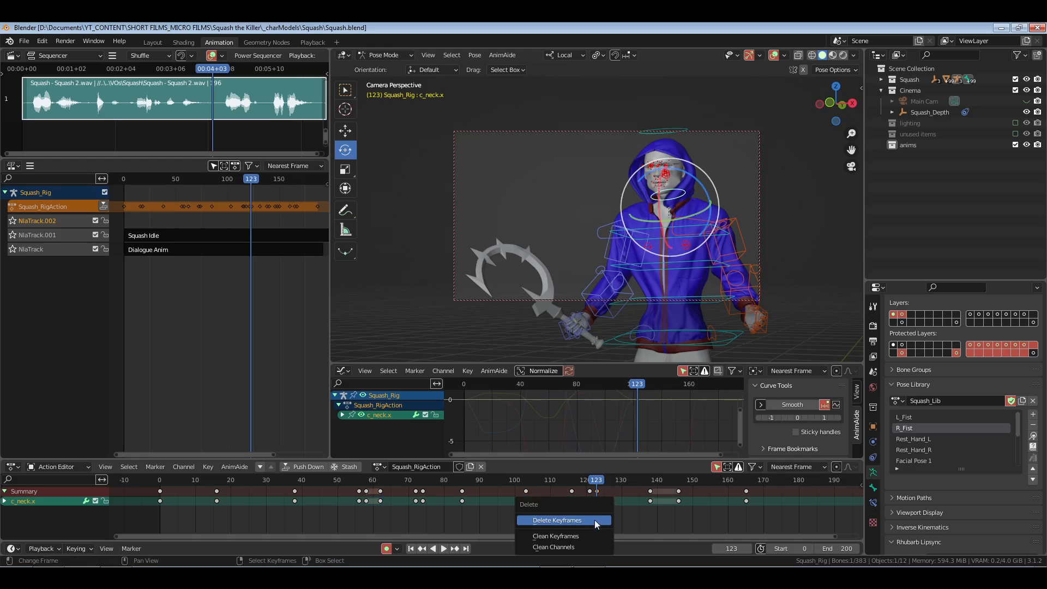
click(521, 501)
drag(499, 499, 572, 500)
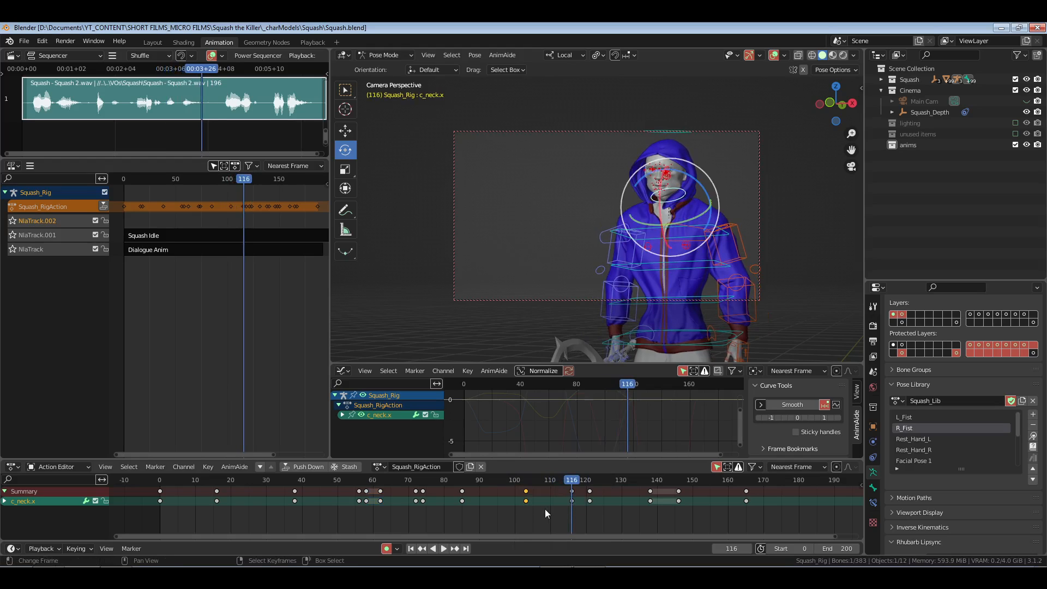
key(ctrl+v)
- Play the animation through the camera to review the neck hold, and scrub to frame 121
click(437, 506)
key(space)
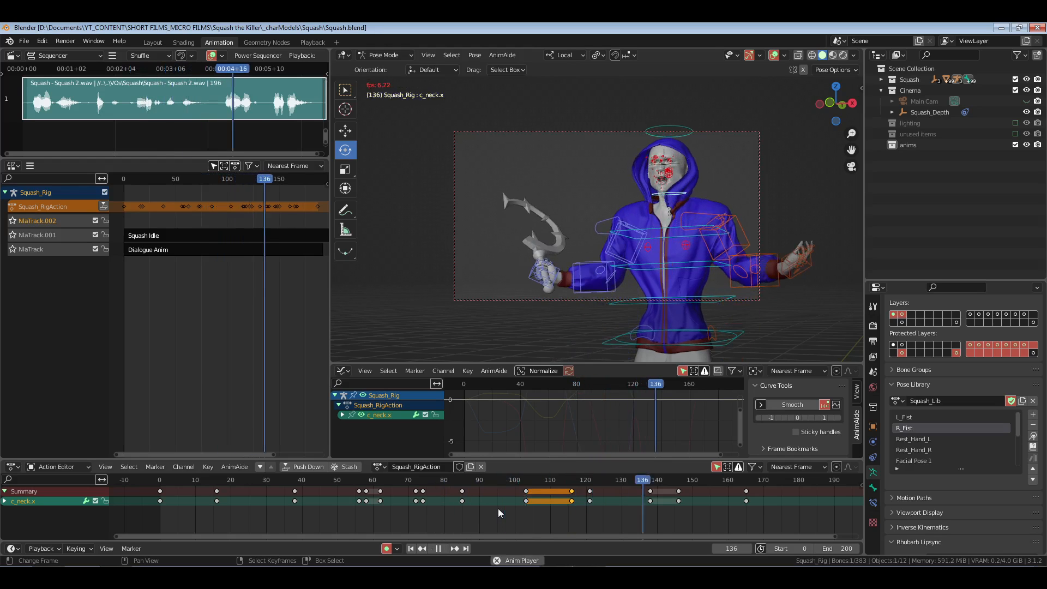
key(space)
click(451, 502)
key(space)
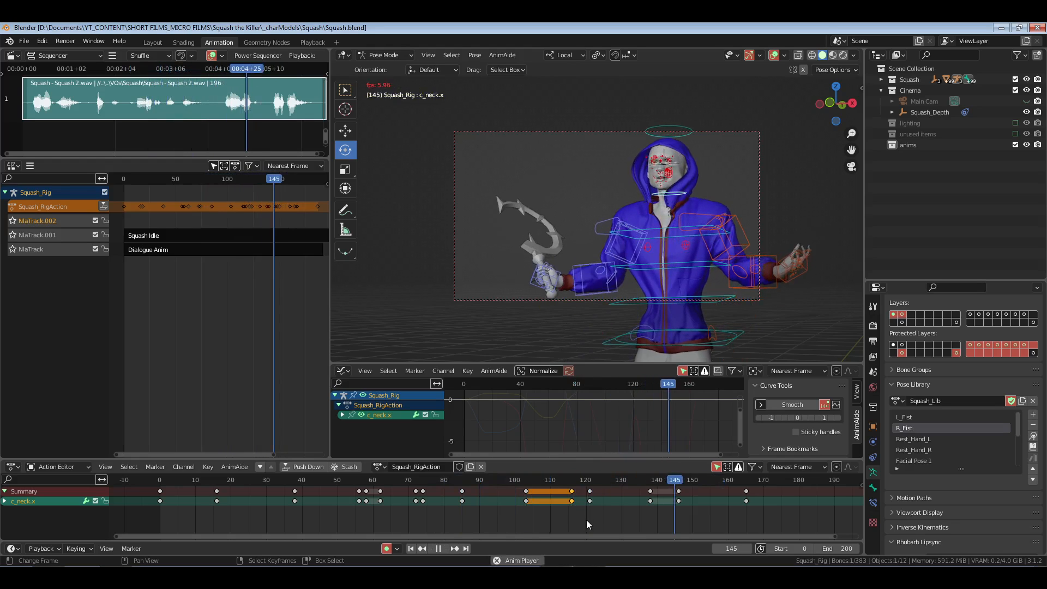
key(space)
drag(585, 511, 587, 510)
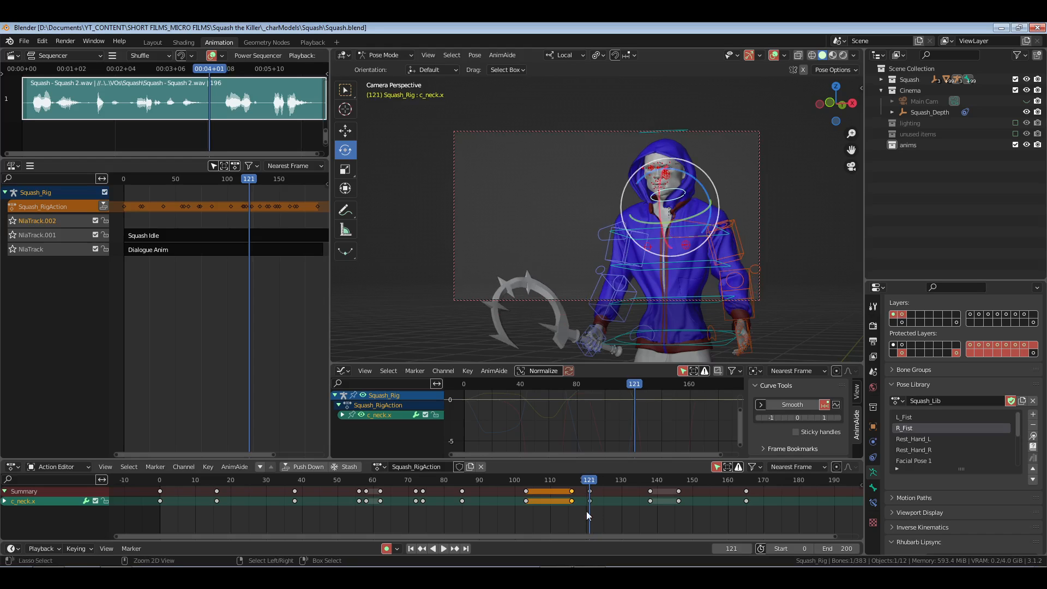
key(ctrl+v)
- Adjust the head control's pitch at frame 123 in a side view
click(678, 133)
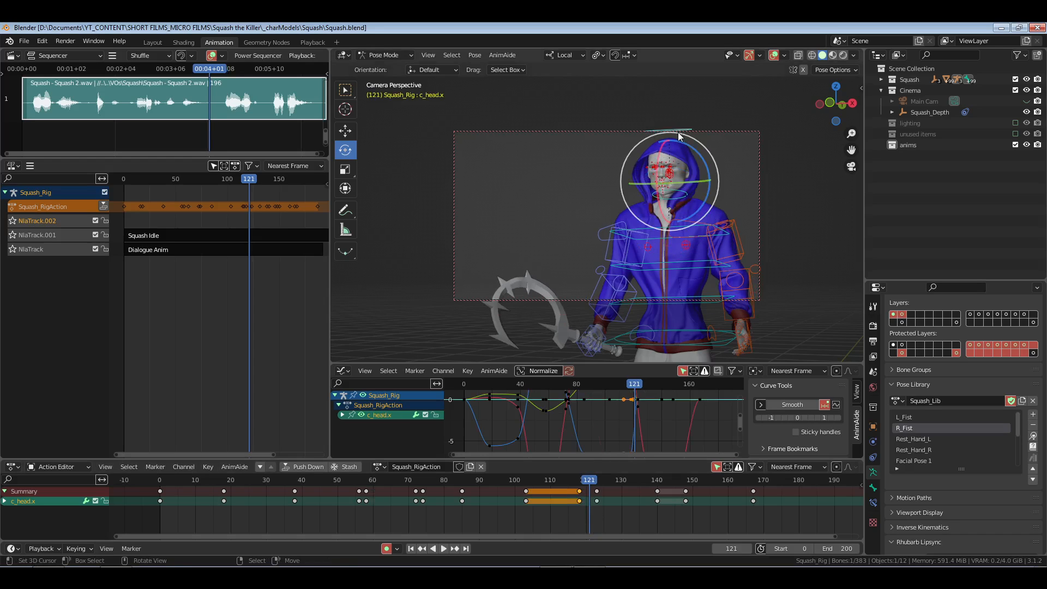
key(KP_Decimal)
scroll(683, 244, down, 5)
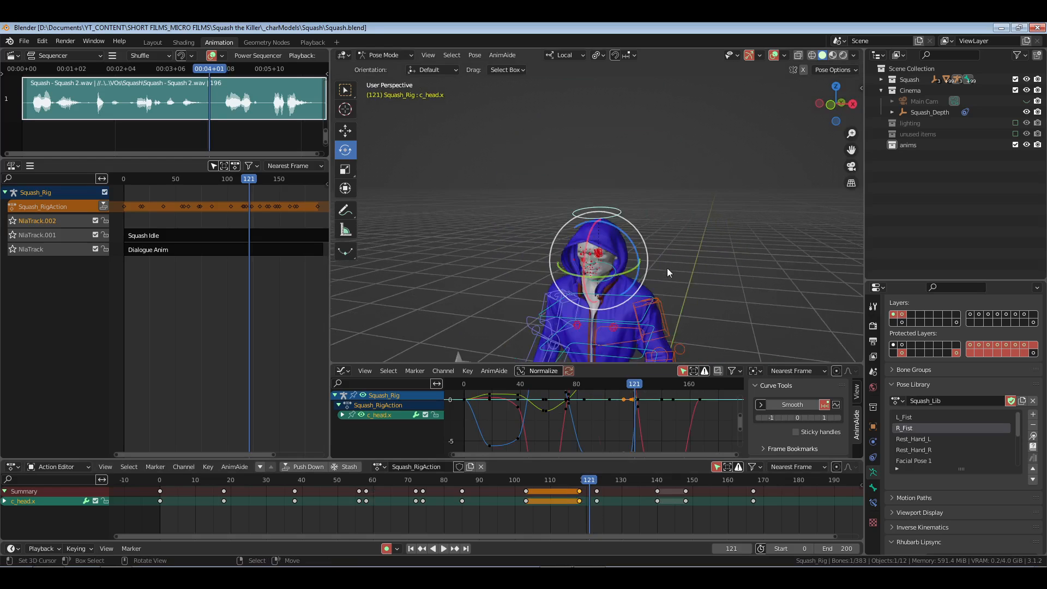
middle_drag(666, 268, 606, 263)
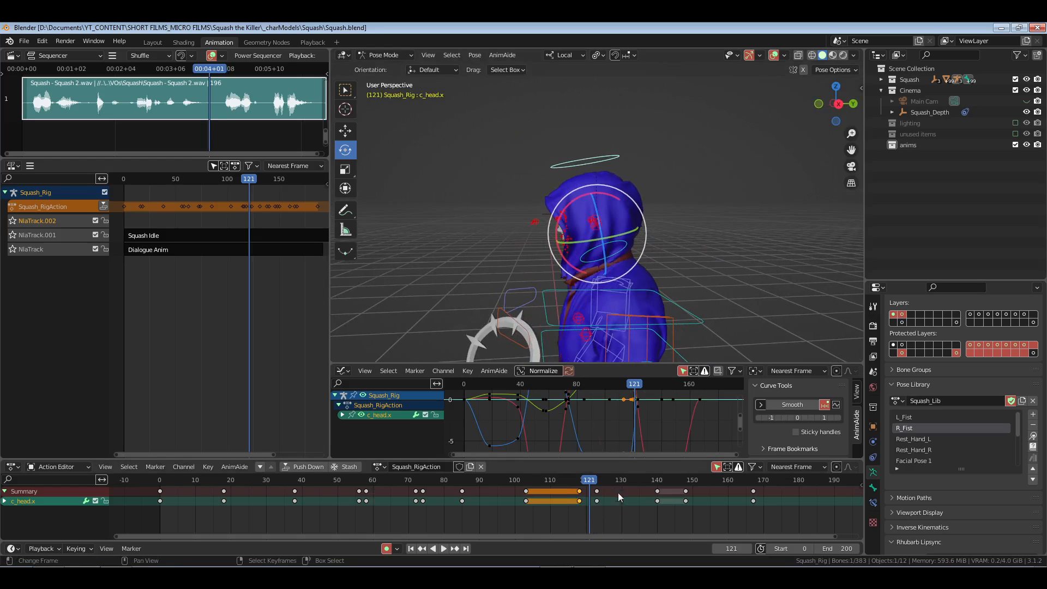
click(597, 509)
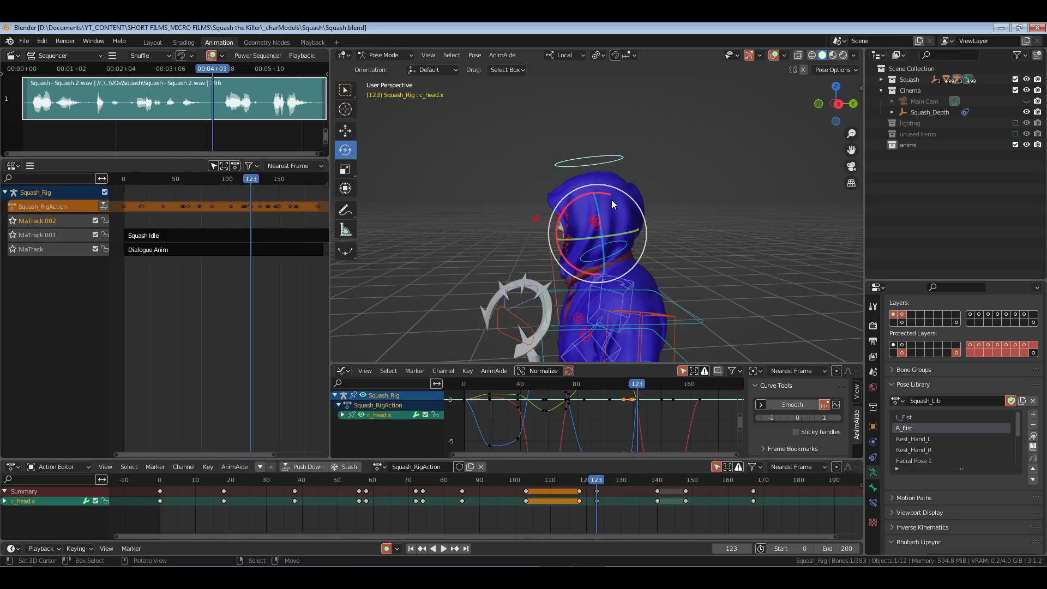
drag(604, 192, 641, 238)
- Save the file and review the updated head motion from frame 0 in the Playback workspace
click(147, 505)
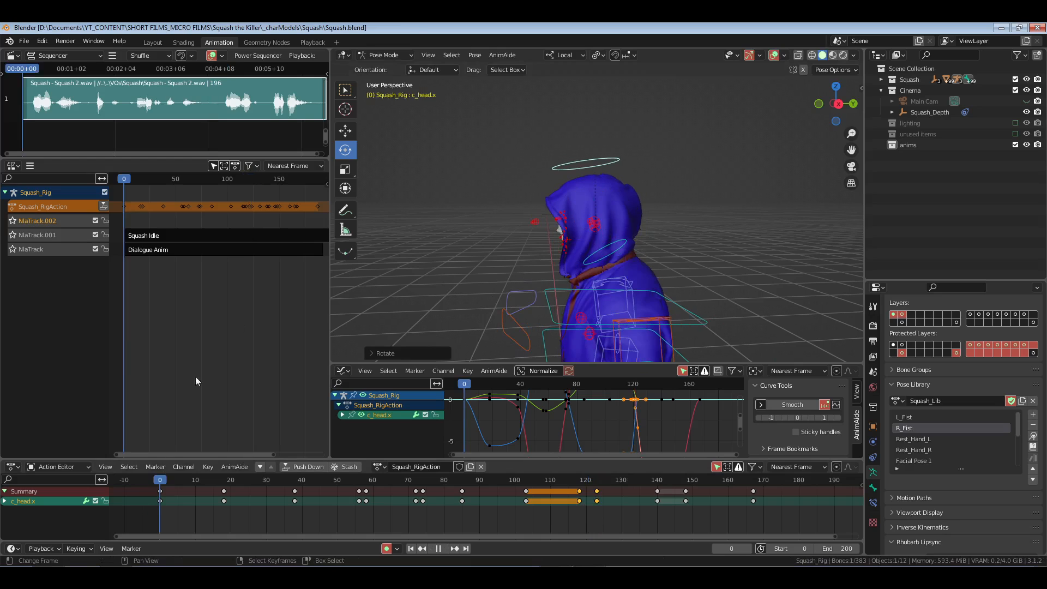
click(313, 42)
key(ctrl+s)
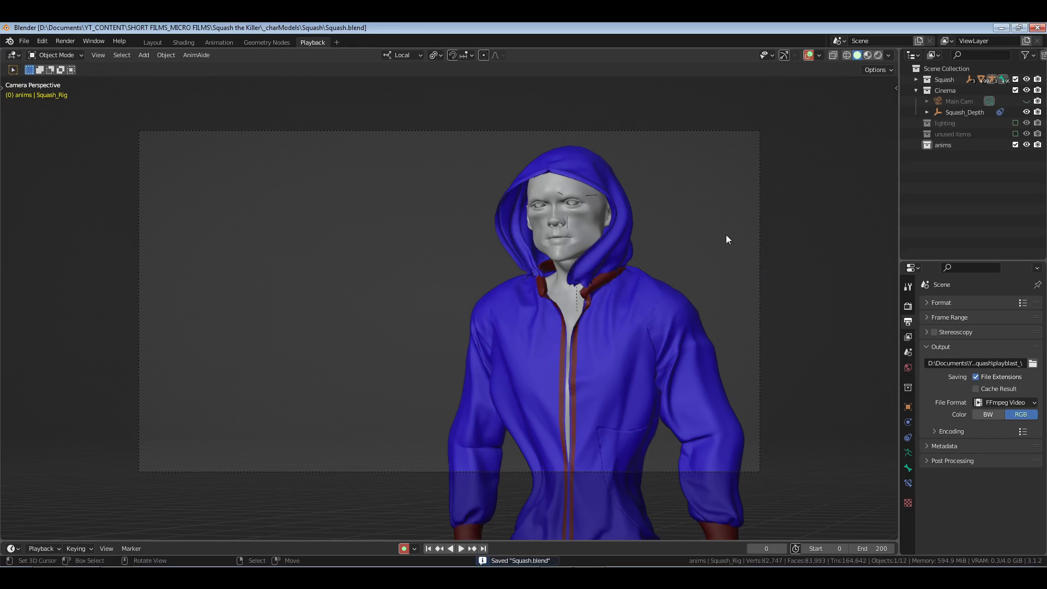
key(space)
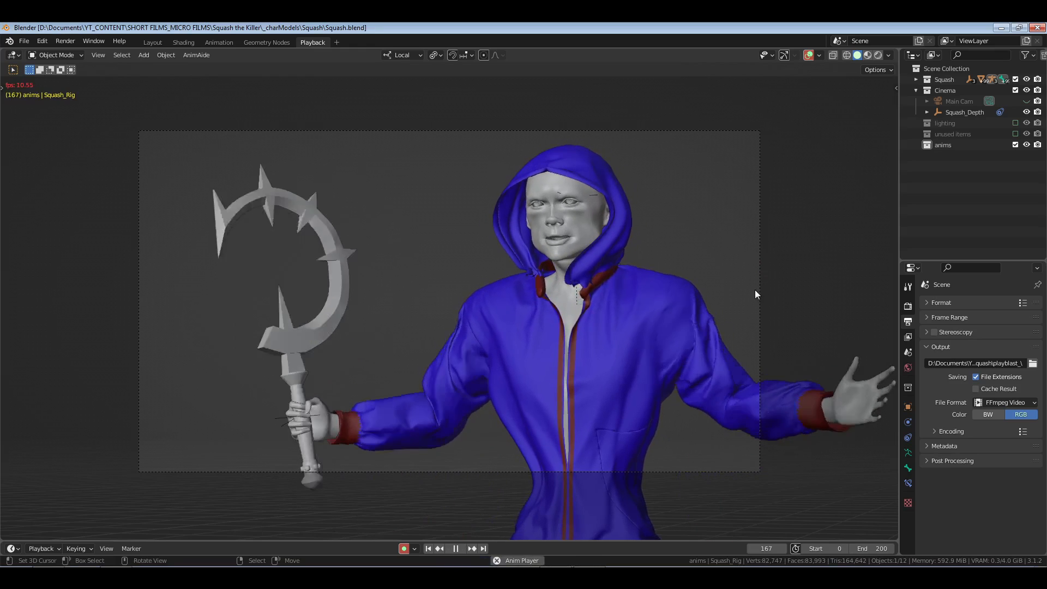
key(space)
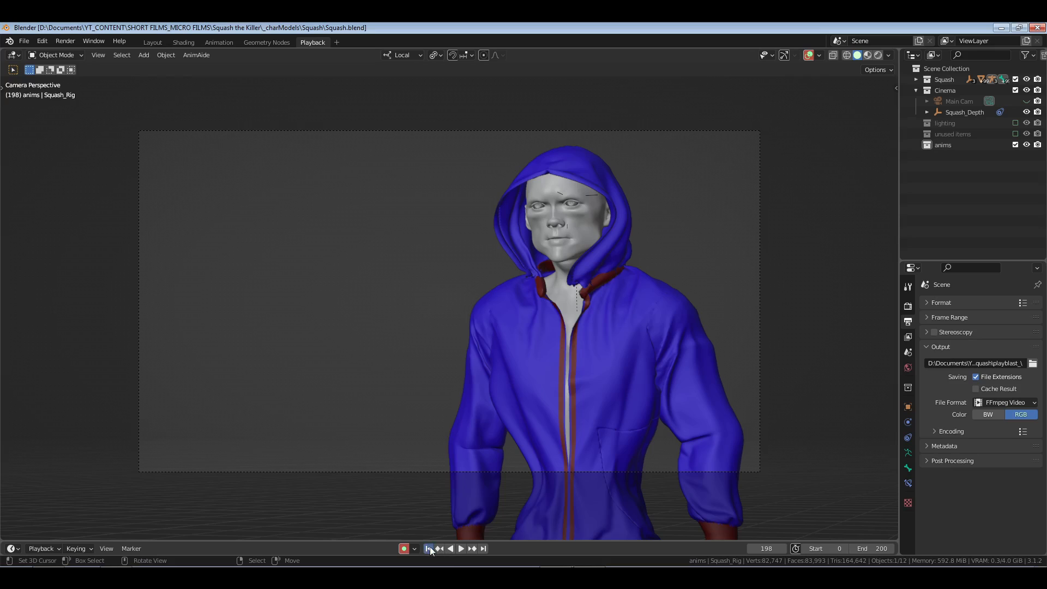
- Return to frame 0, save the file and render the animation as a new playblast
click(429, 549)
key(ctrl+s)
key(ctrl+F12)
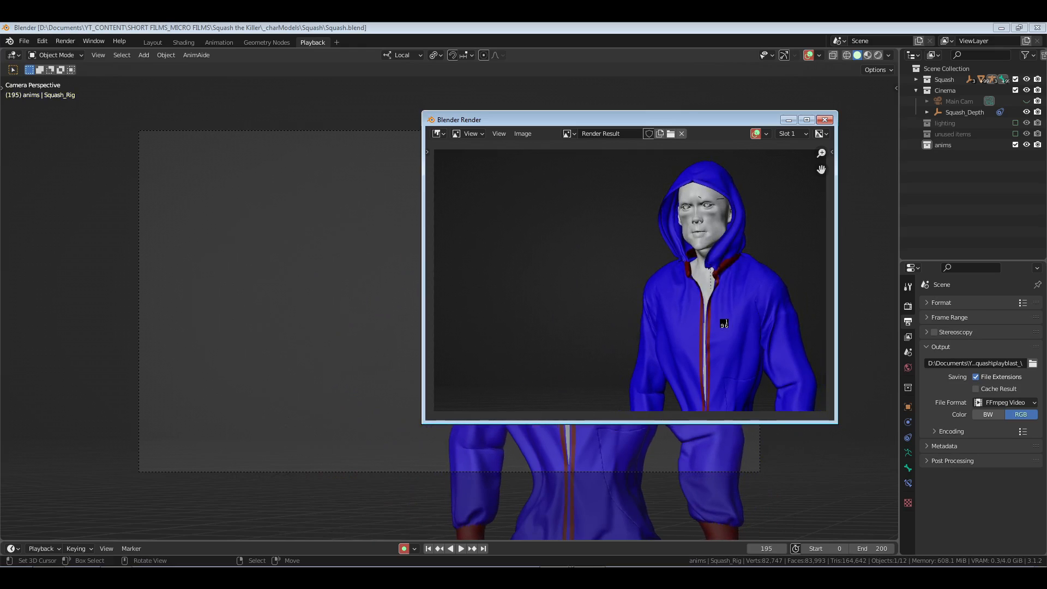
key(Escape)
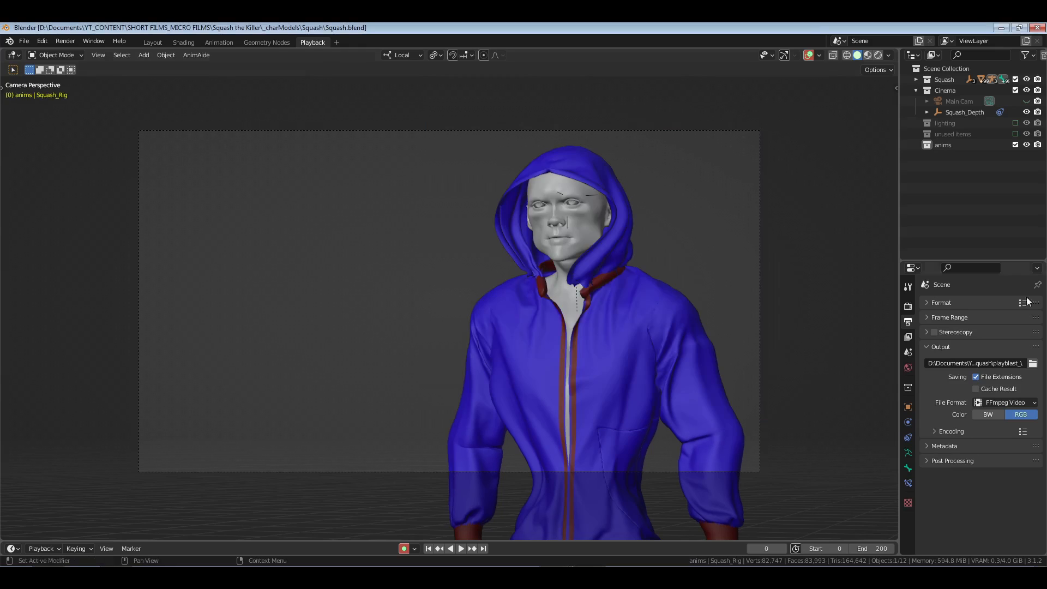
- Hide the Squash_Depth object in the viewport, save, and watch the rendered playblast
click(1026, 111)
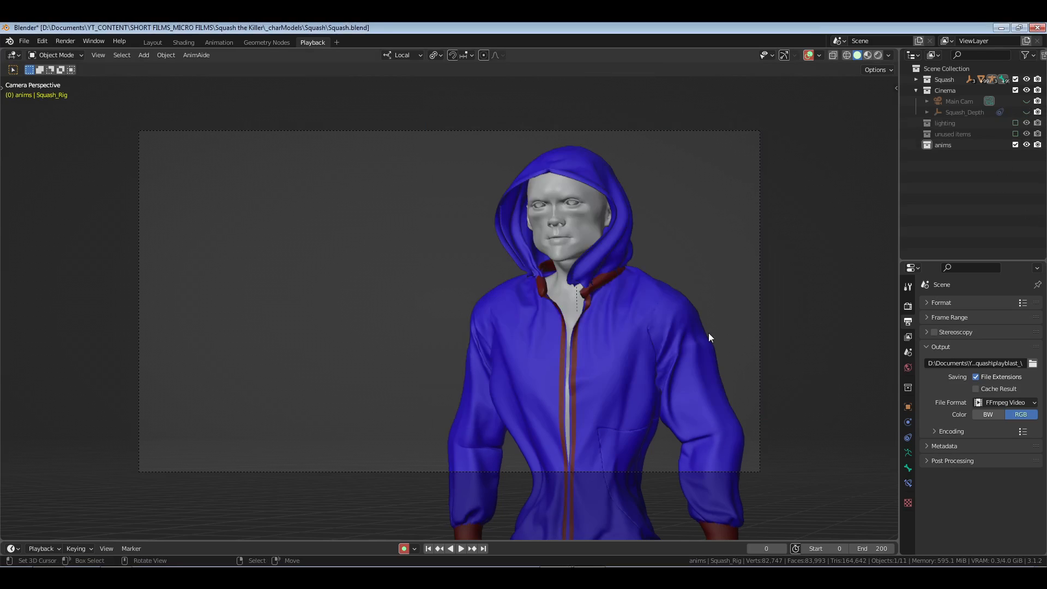
key(ctrl+s)
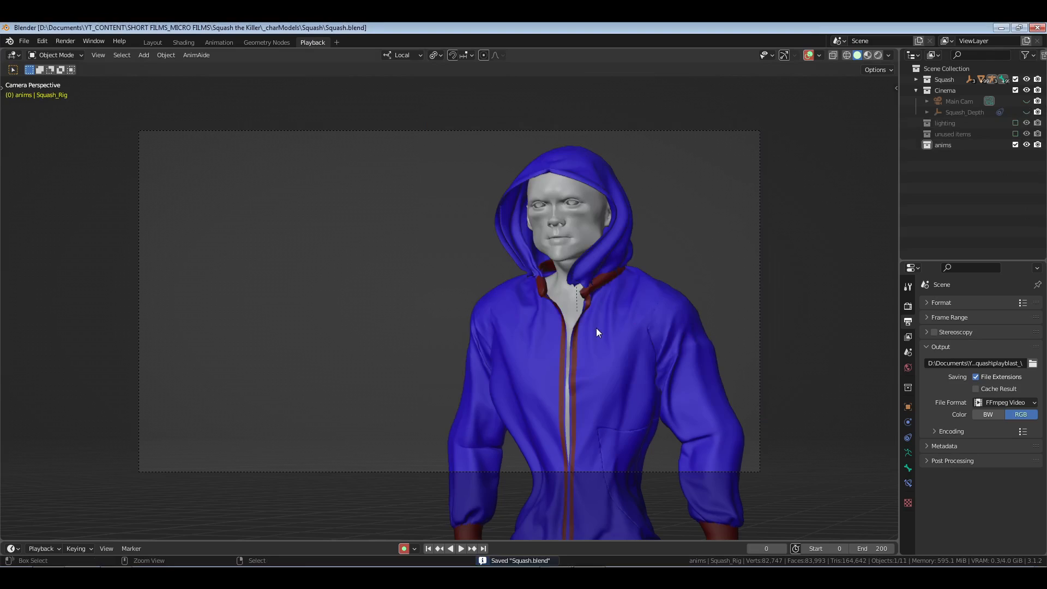
key(ctrl+F11)
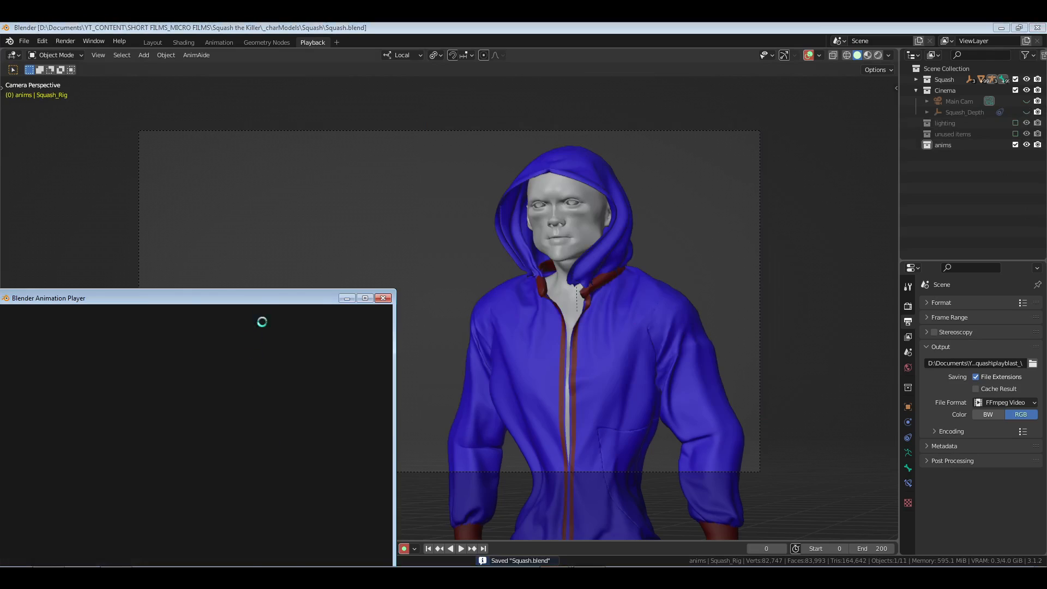
drag(260, 302, 610, 159)
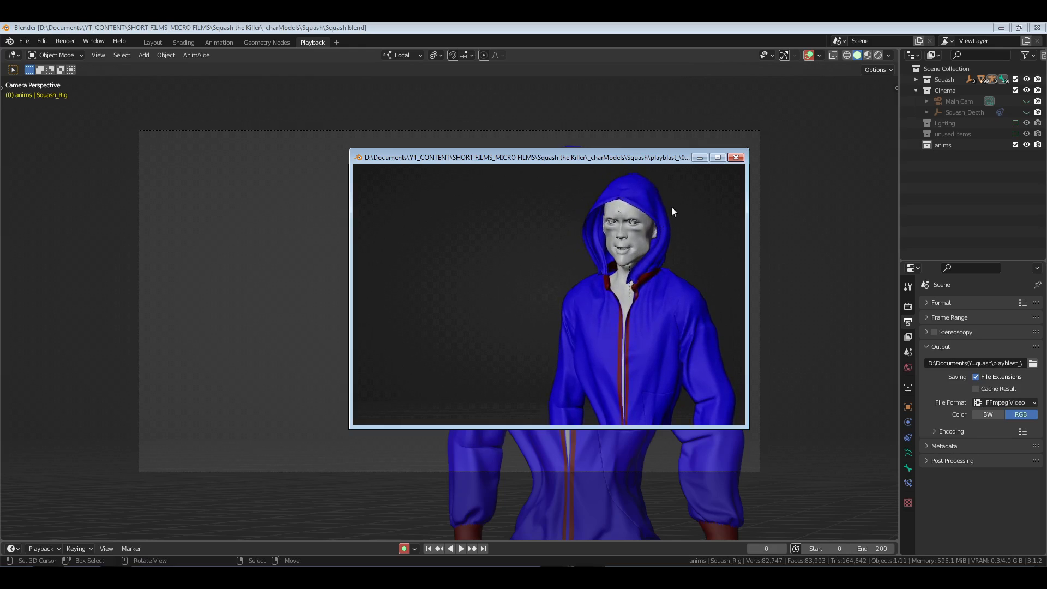
click(736, 158)
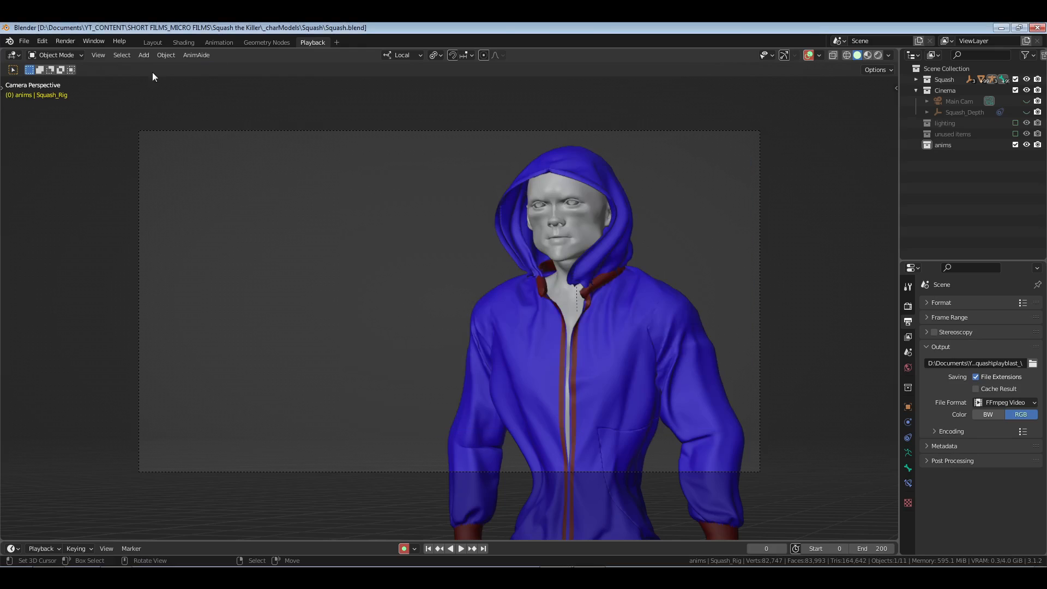
- Switch to the Animation workspace, save, and play the head close-up from frame 0 to frame 63
click(217, 43)
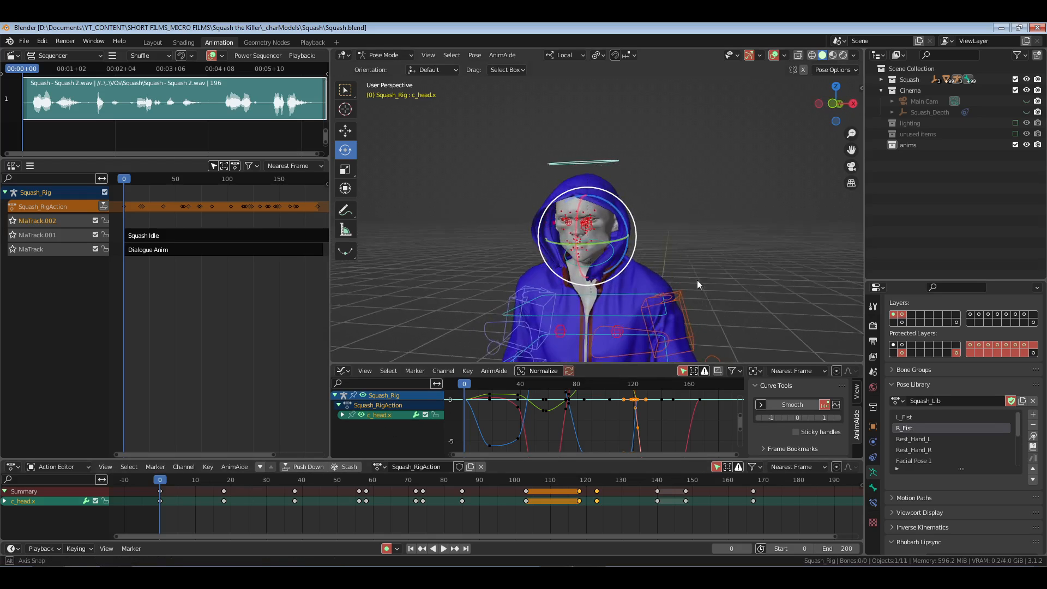
middle_drag(696, 280, 598, 298)
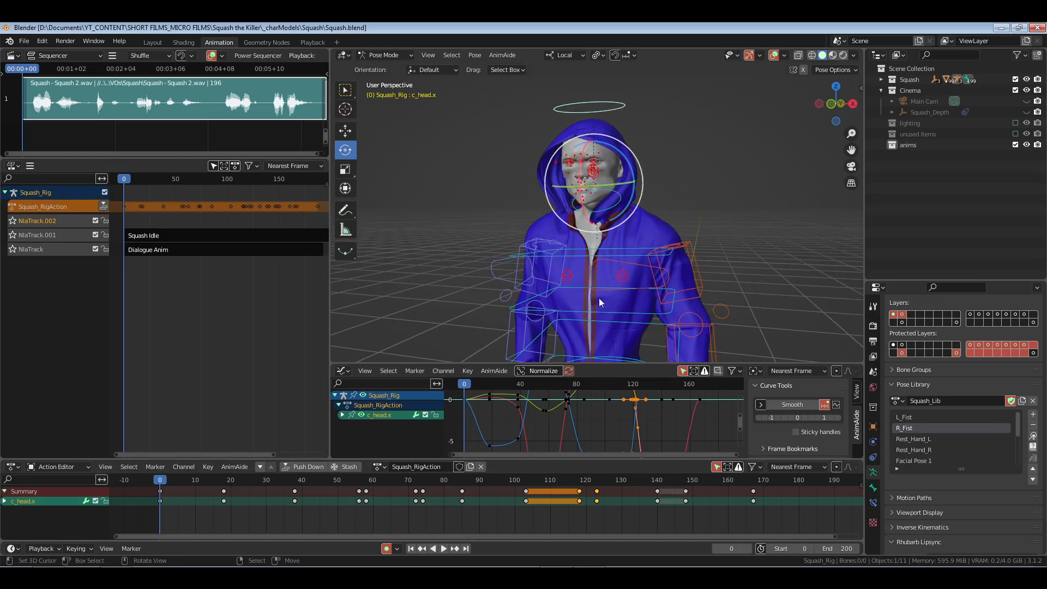
scroll(652, 289, up, 6)
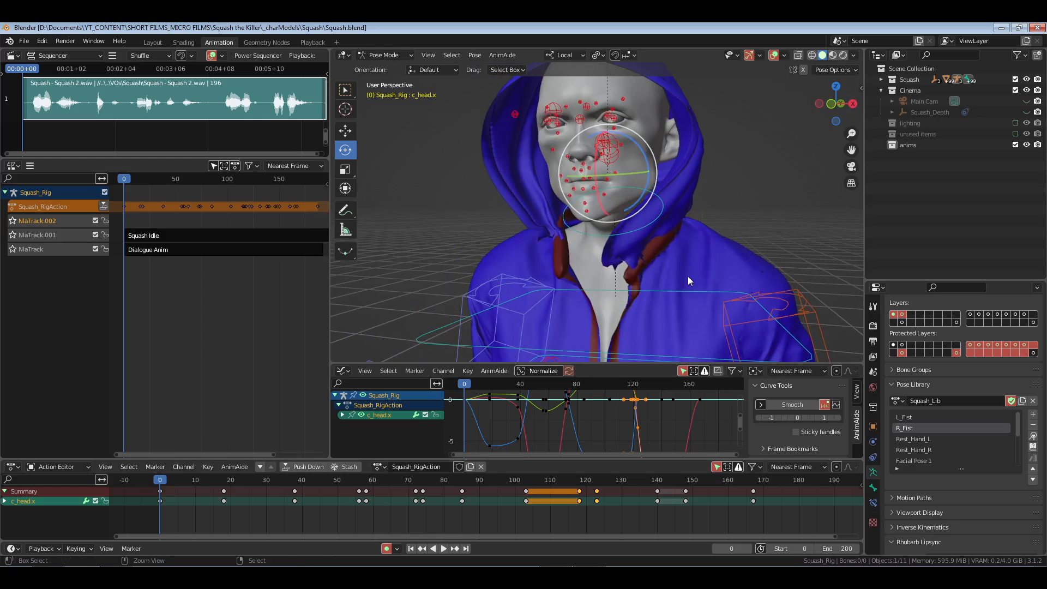
key(ctrl+s)
key(space)
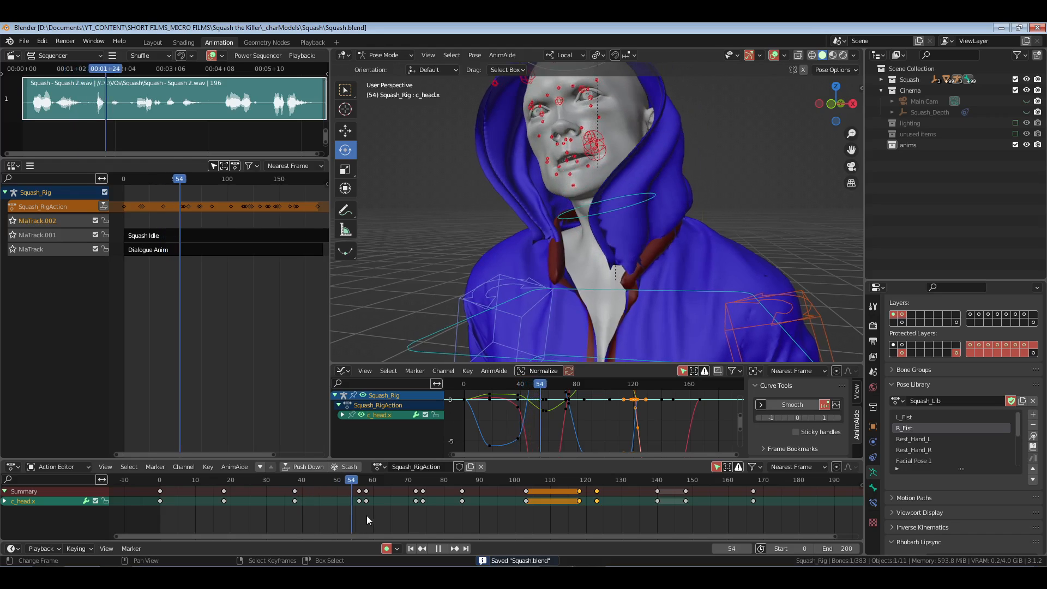
key(space)
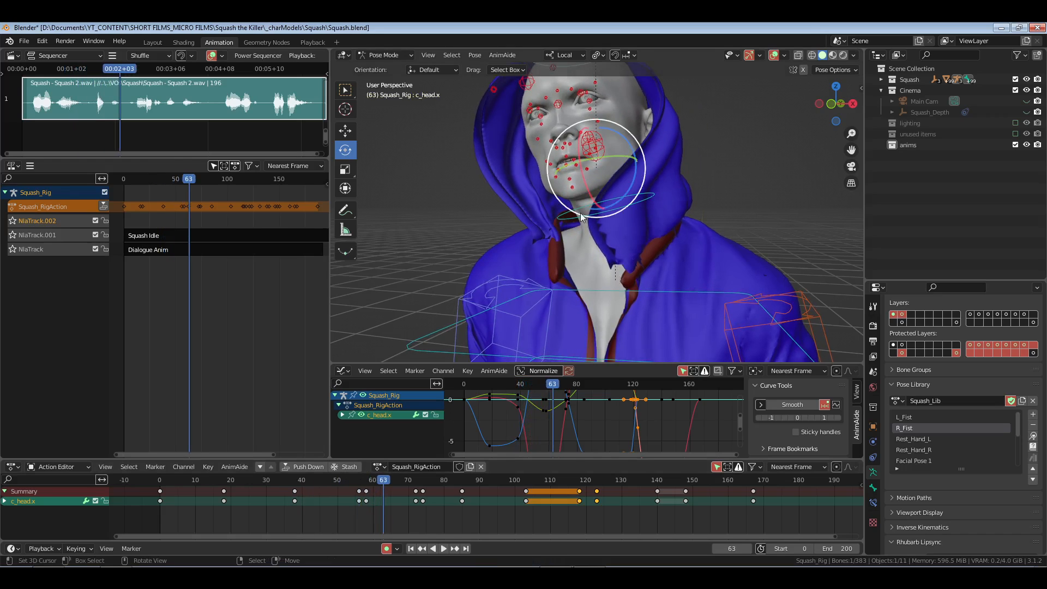
- Duplicate the head control's frame 58 key to frame 64 and shift the neck control's hold-end key to frame 64
shift+click(633, 213)
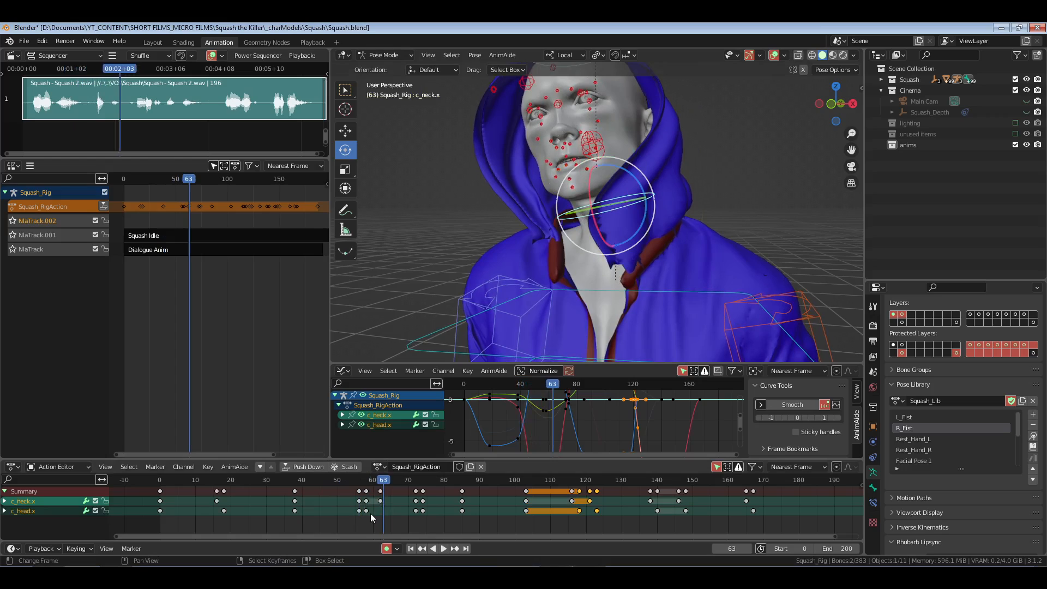
click(366, 511)
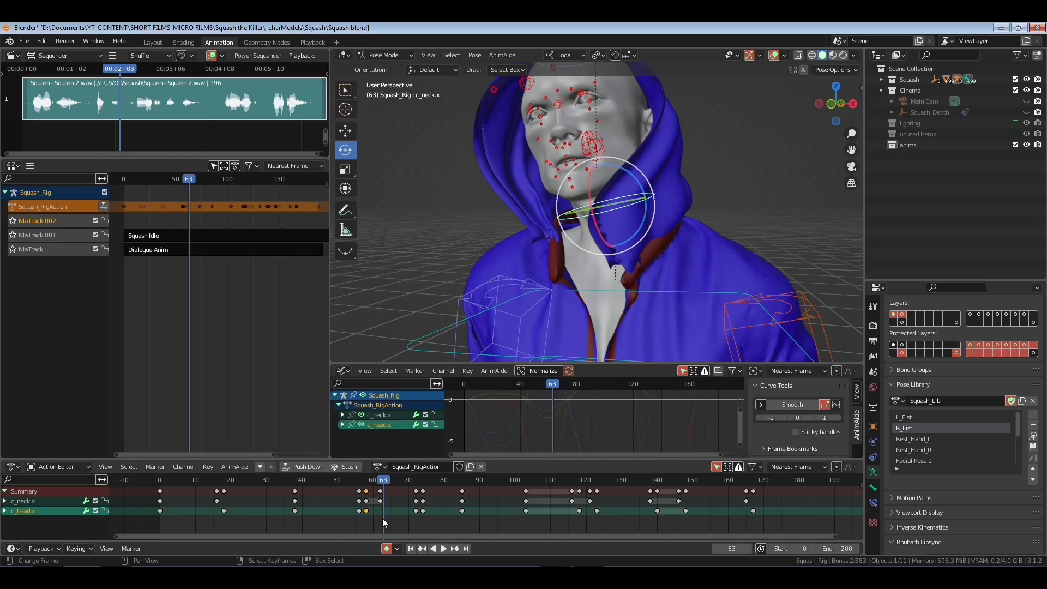
key(g)
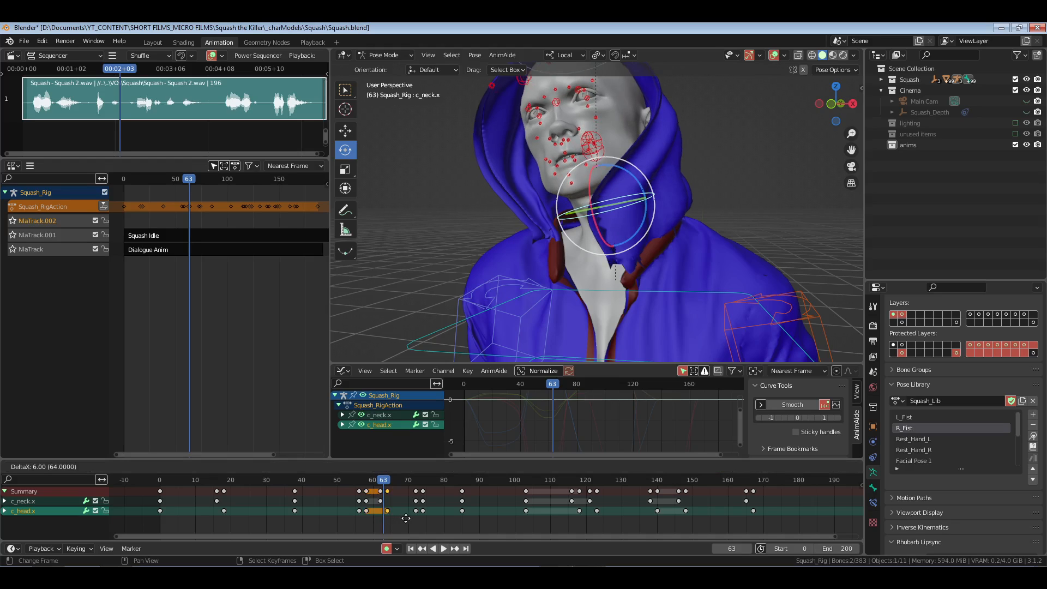
click(380, 502)
key(g)
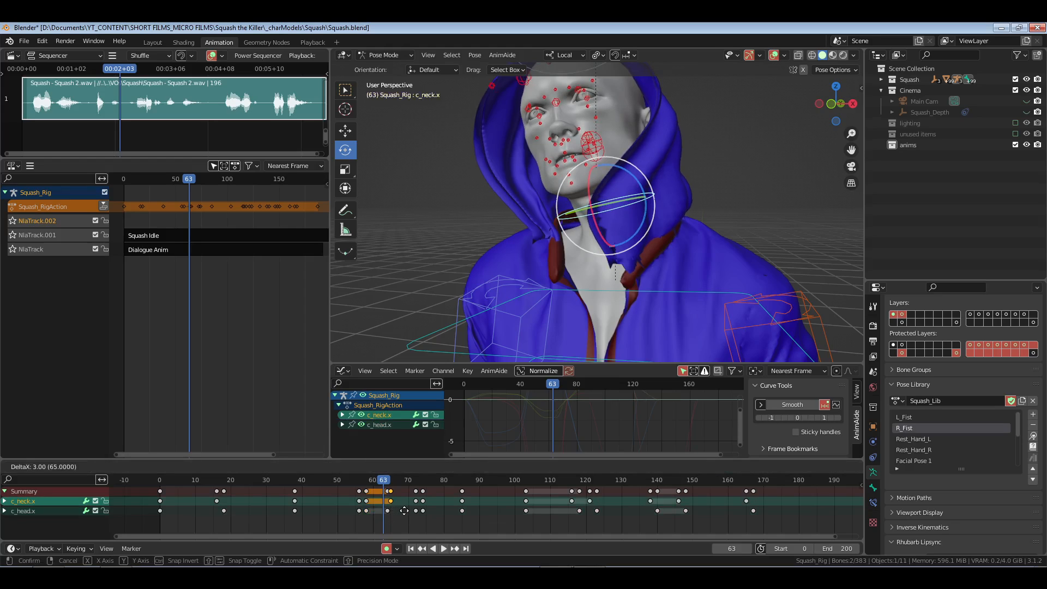
click(403, 510)
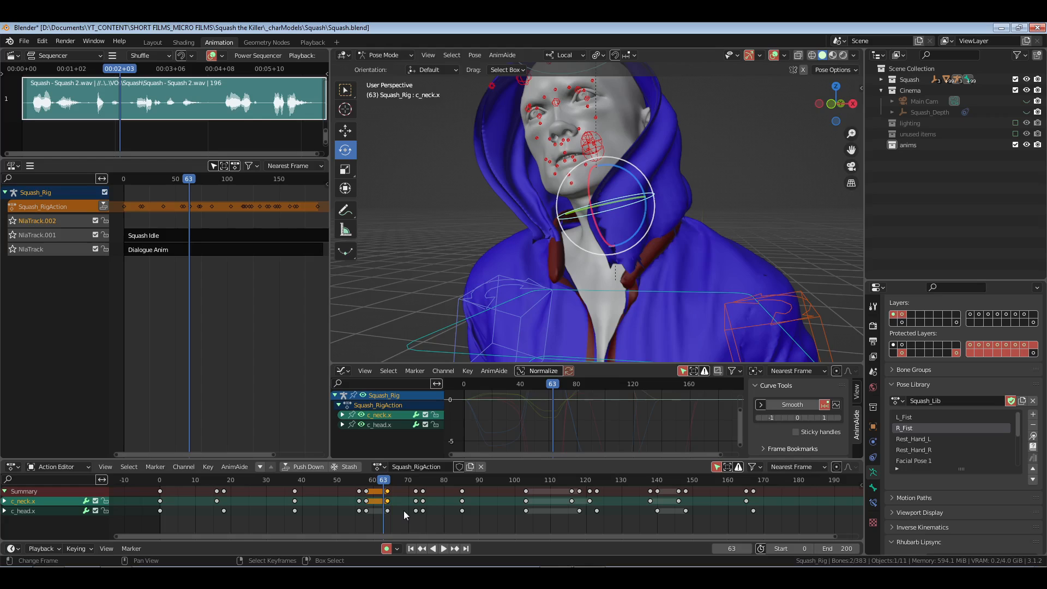
- Play the animation onward to check the longer hold, stopping around frame 85
key(space)
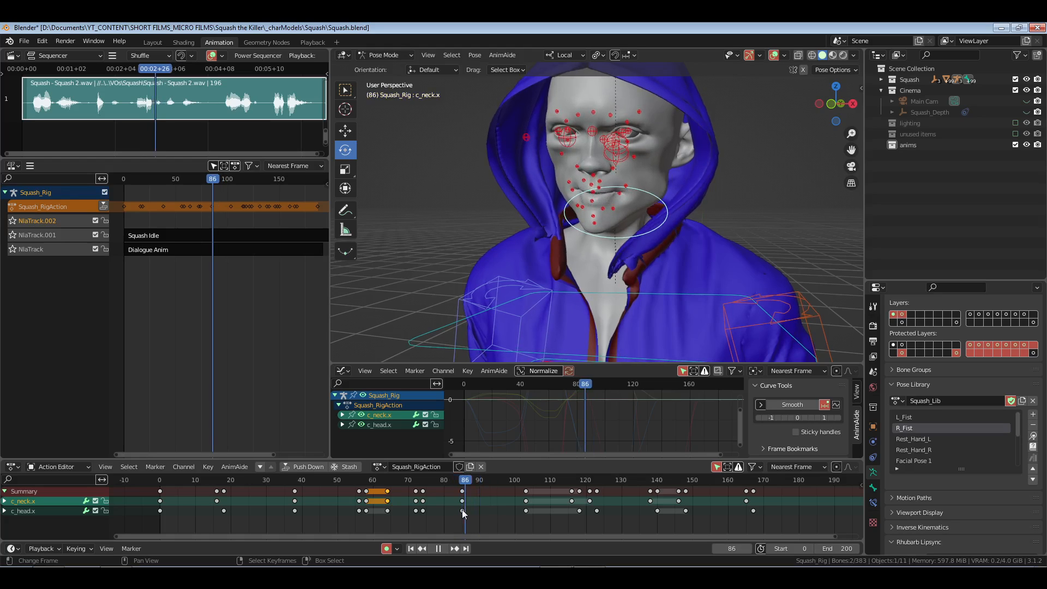
key(space)
- Try deleting the neck and head keys at frames 72 and 74 and pasting the frame 64 pose at frame 85
right_drag(411, 483, 434, 516)
key(x)
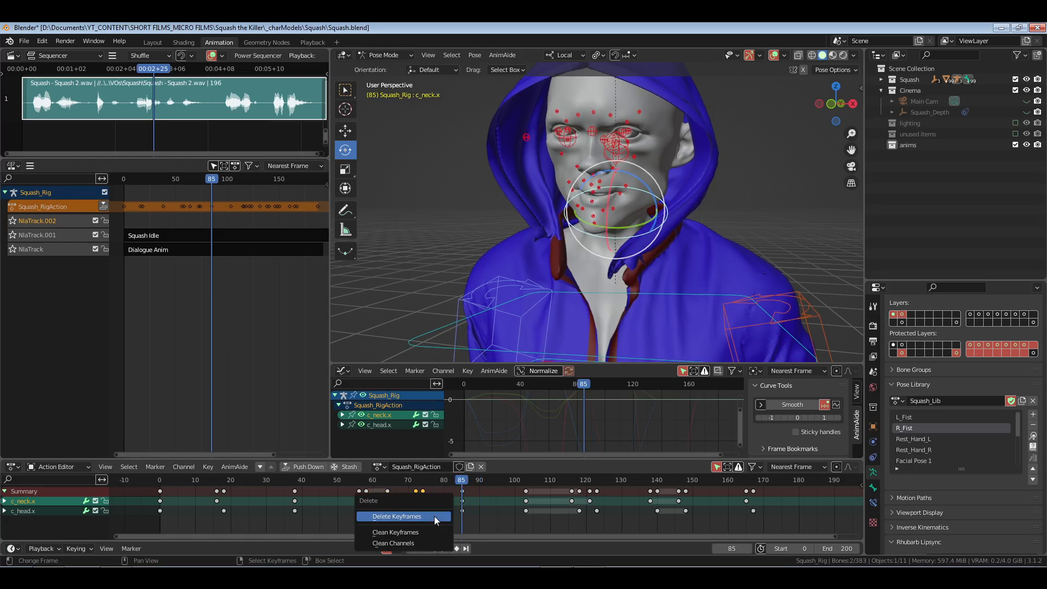
click(404, 513)
right_click(387, 492)
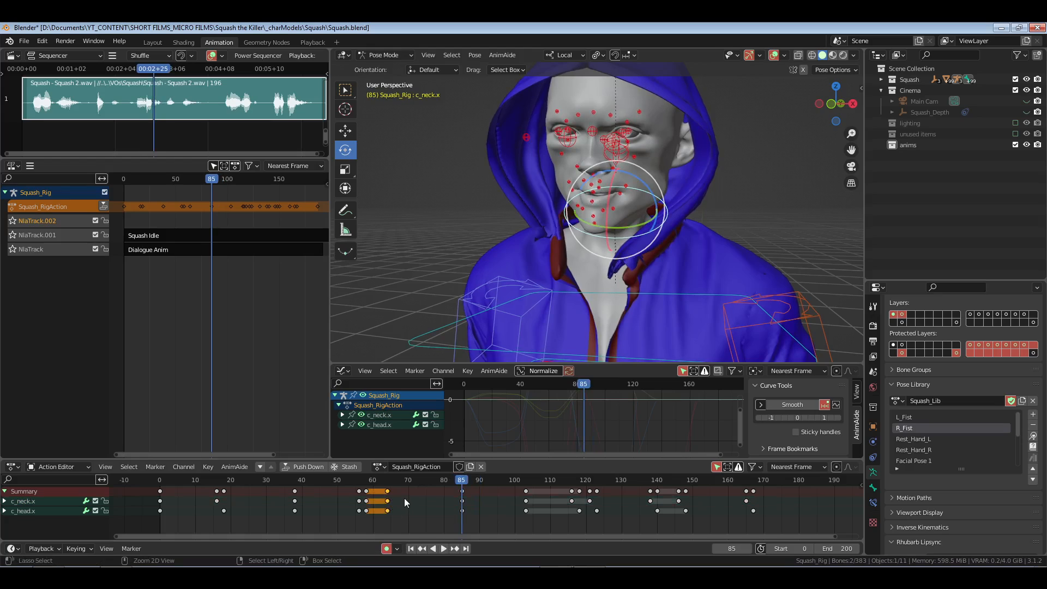
key(ctrl+c)
key(ctrl+v)
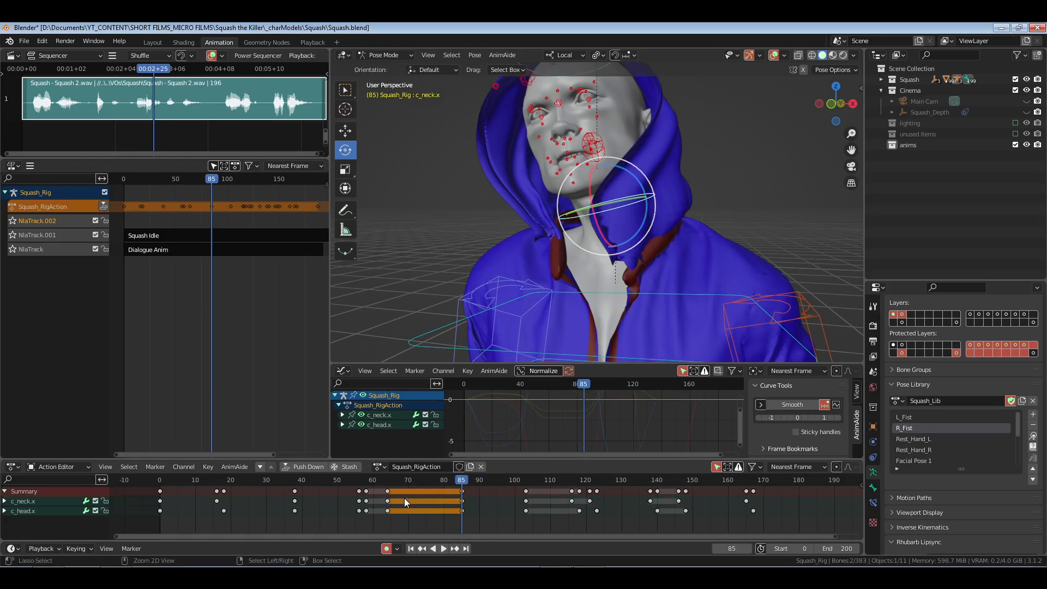
key(ctrl+z)
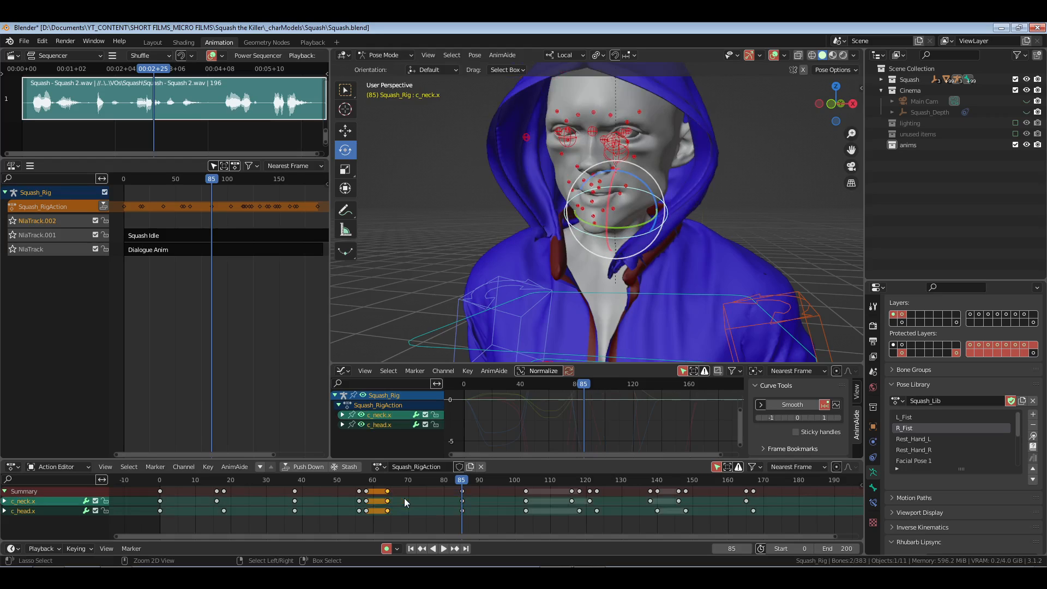
key(ctrl+z)
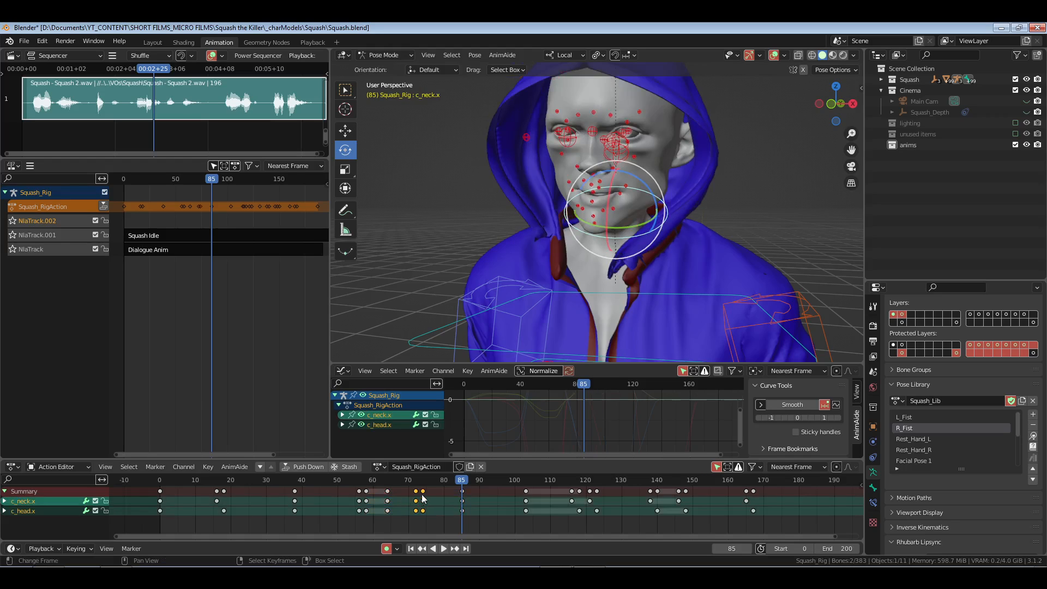
- Copy the neck and head keys from frame 74 to frame 85 and play back the hold
key(ctrl+c)
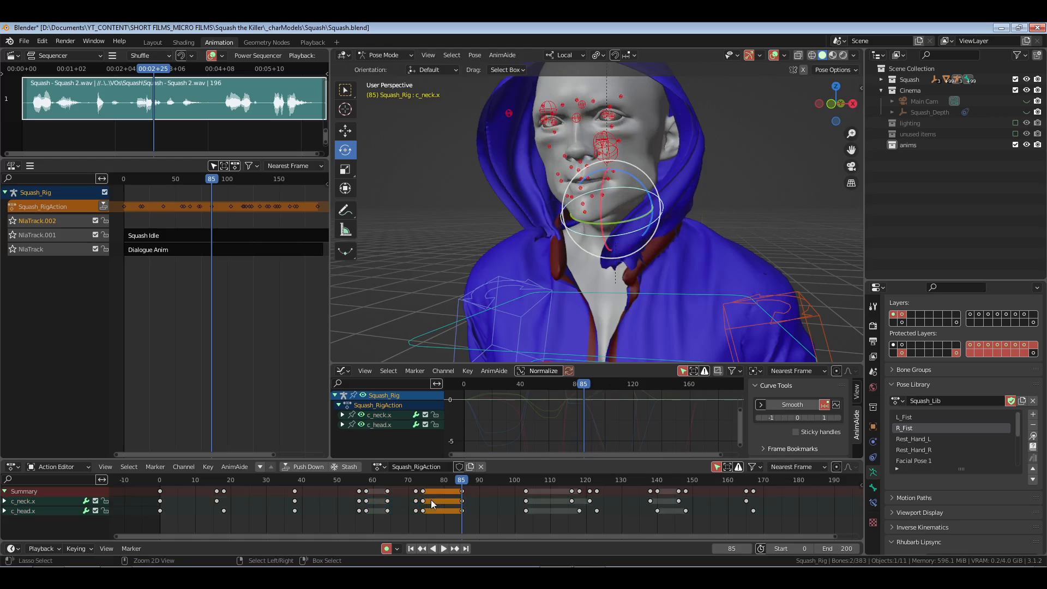
key(ctrl+v)
click(364, 500)
key(space)
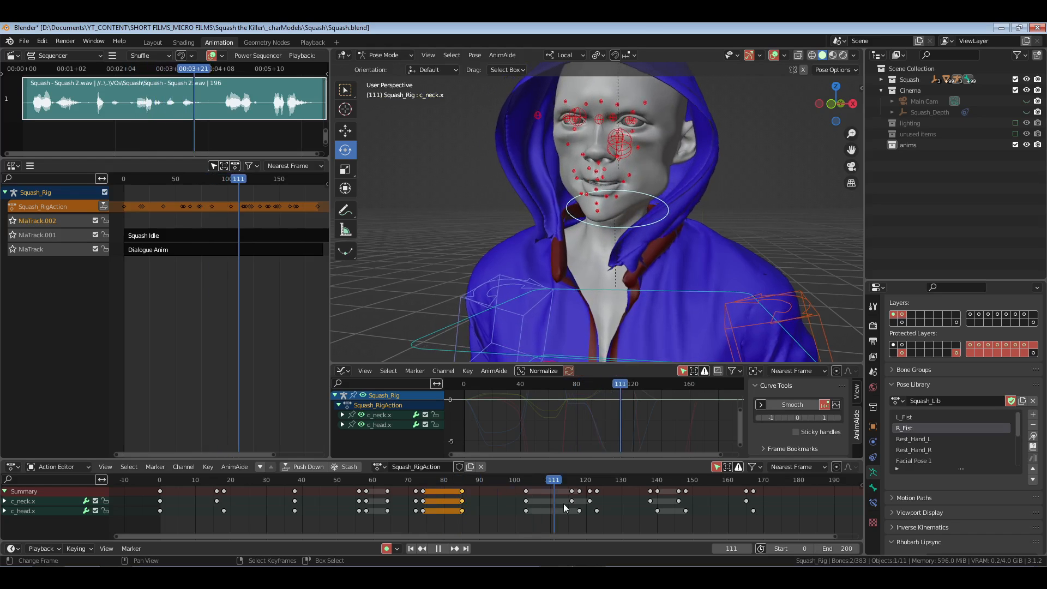
- Paste the neck and head keys held at frame 85 onto frame 103
drag(518, 510, 524, 509)
key(ctrl+c)
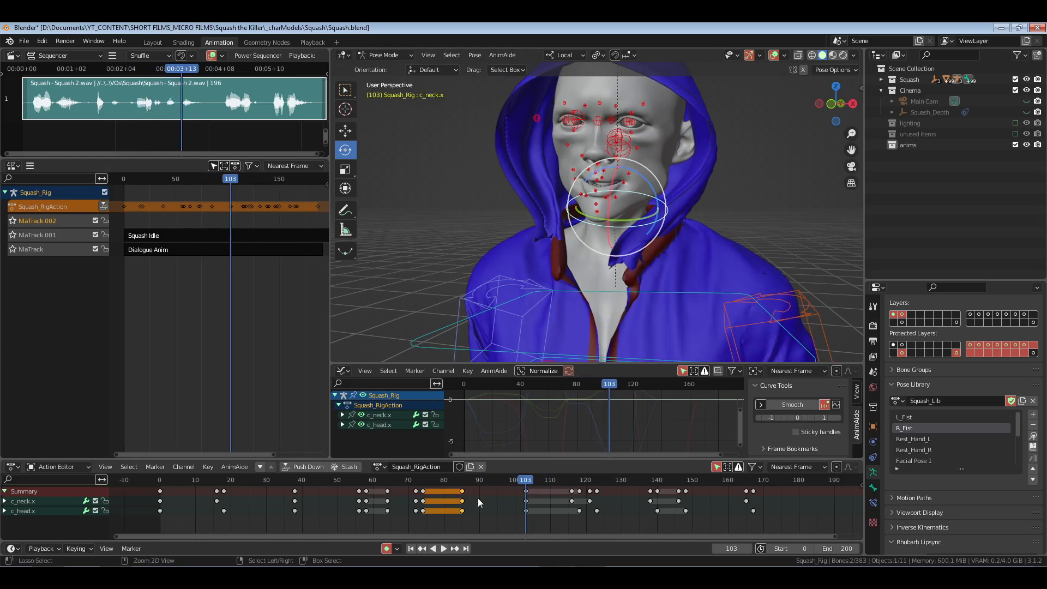
key(ctrl+v)
- Check the pose at frame 116, and adjust the neck and head controls' pitch at frame 0 in a side view
key(space)
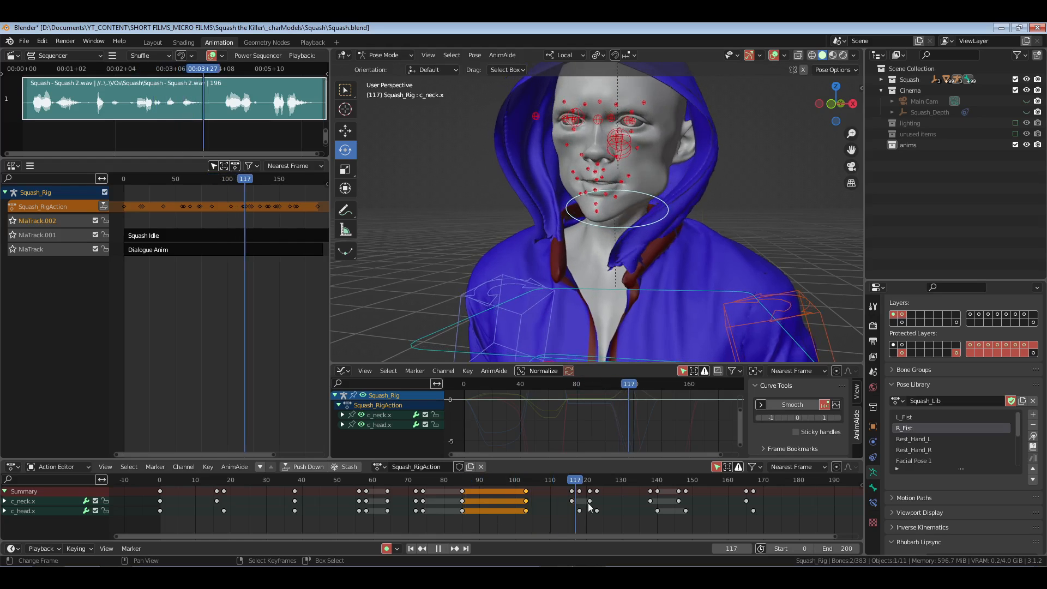
drag(561, 502, 570, 508)
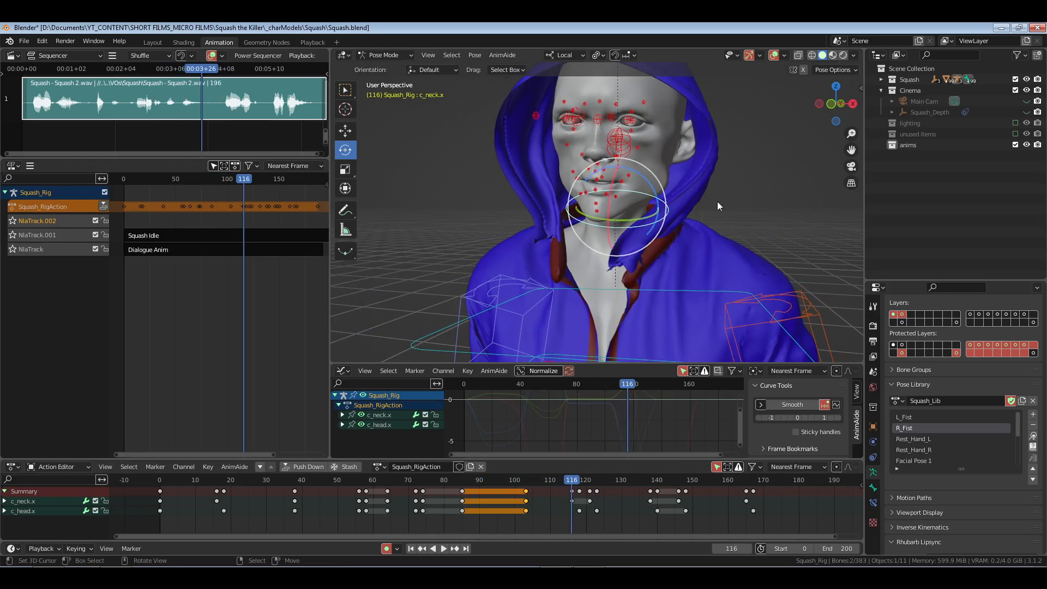
middle_drag(717, 201, 588, 216)
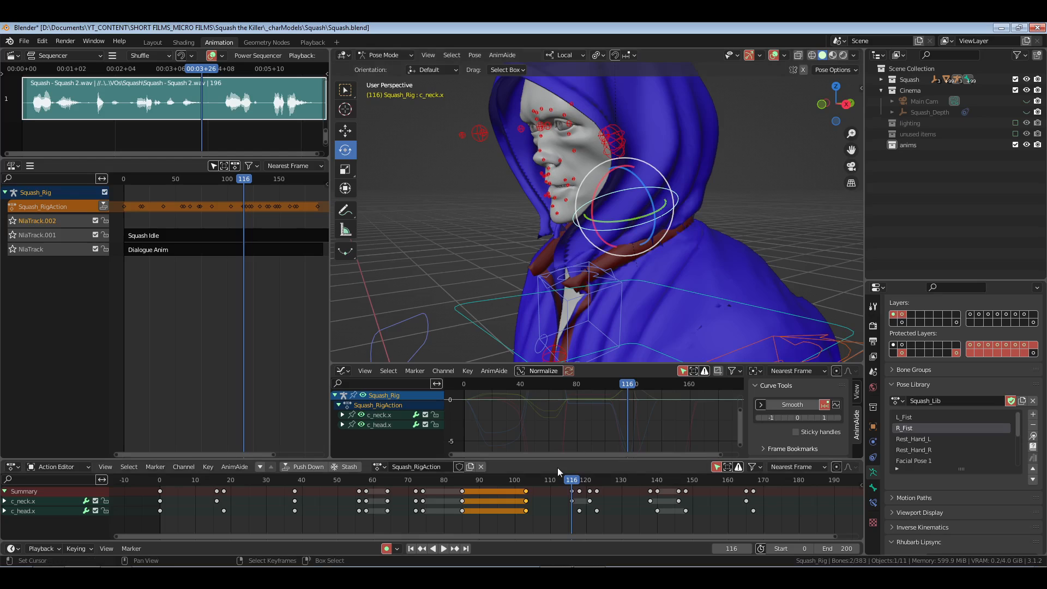
click(160, 517)
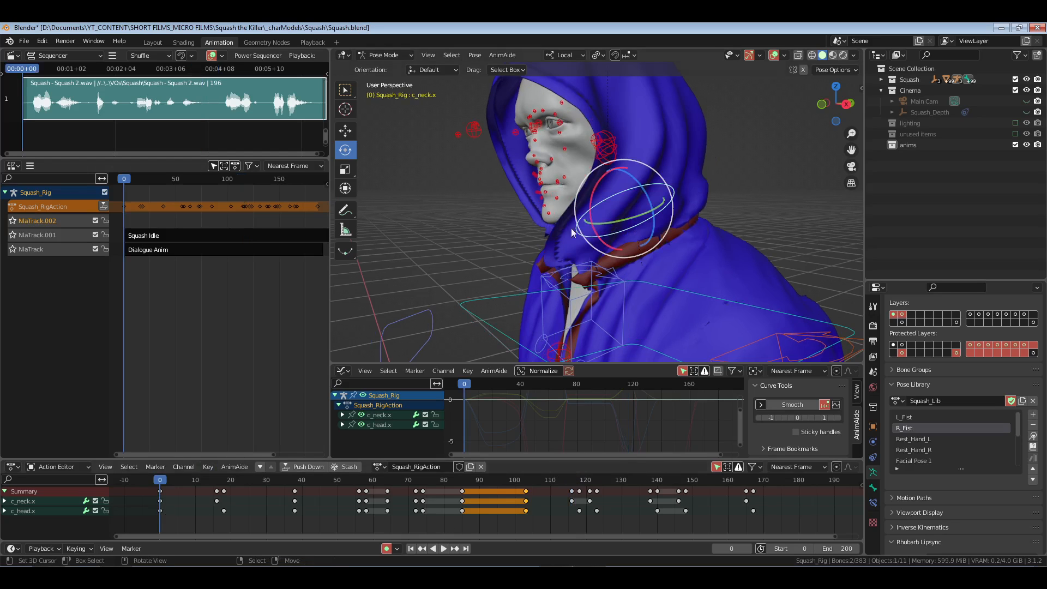
middle_drag(654, 248, 685, 250)
key(r)
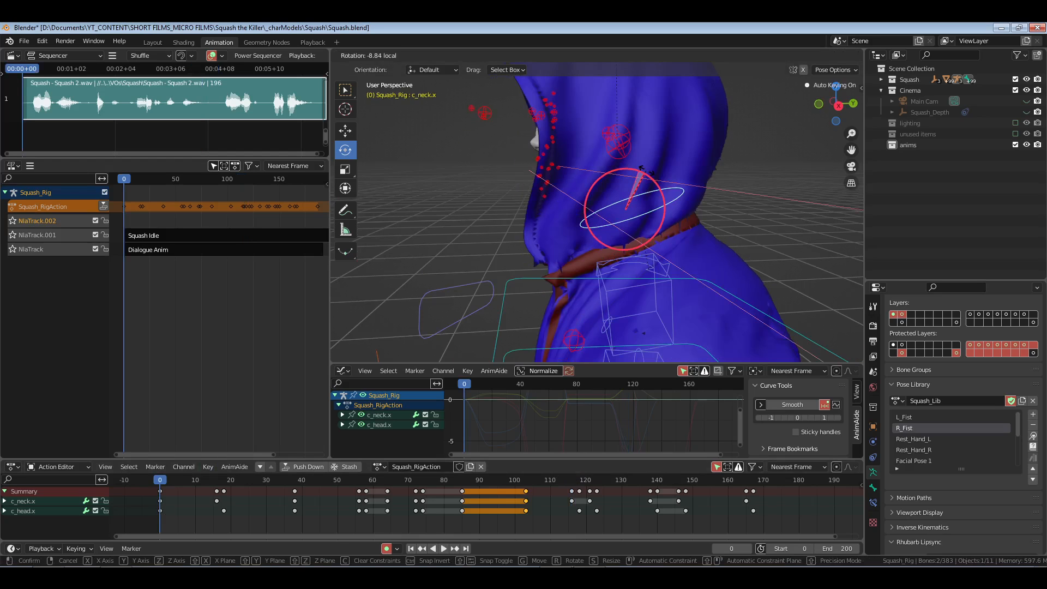
click(634, 185)
middle_drag(634, 185, 619, 99)
middle_drag(545, 289, 688, 235)
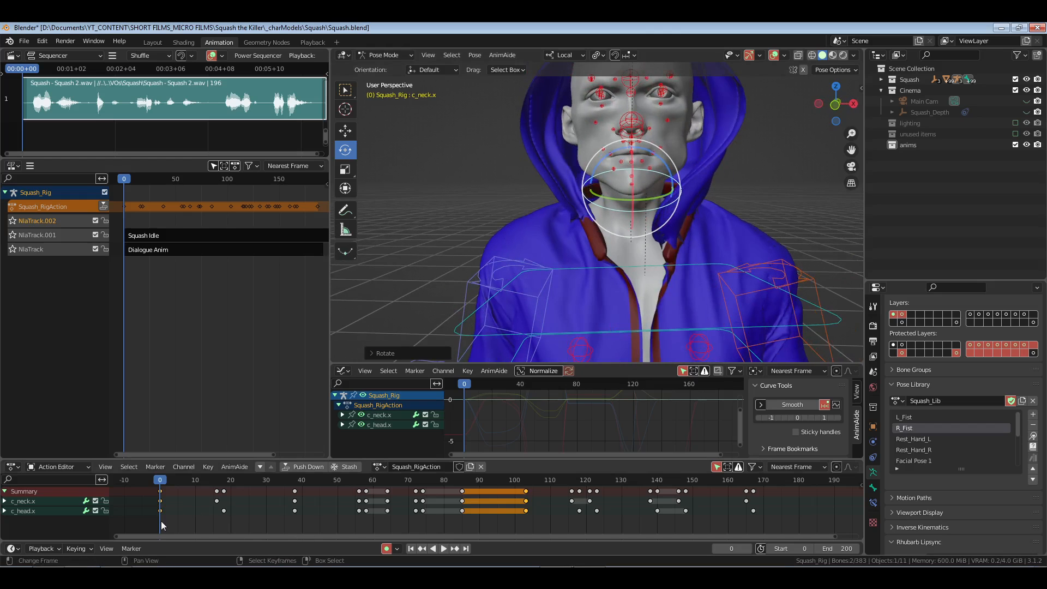
- Play the animation from frame 0 and compare the neck and head poses at frames 116 and 103 from the side
key(space)
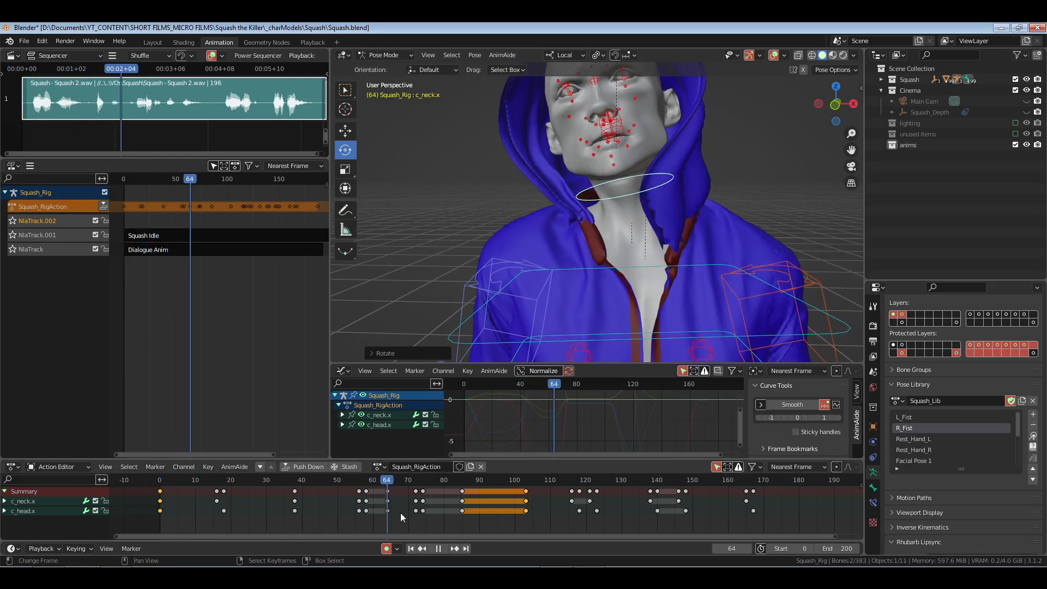
key(space)
click(571, 511)
middle_drag(600, 235, 578, 215)
click(526, 518)
key(space)
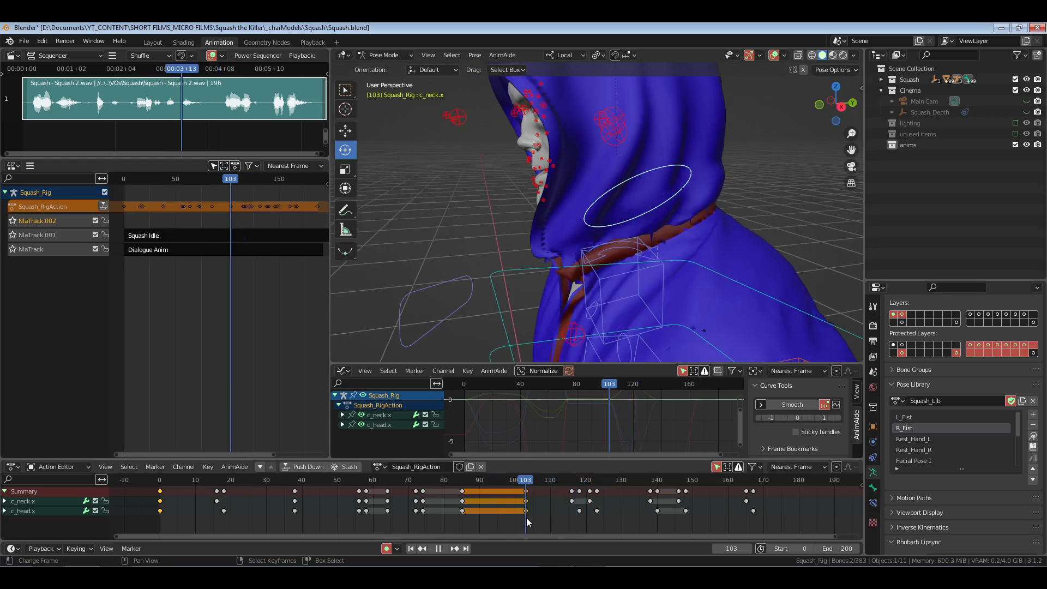
key(space)
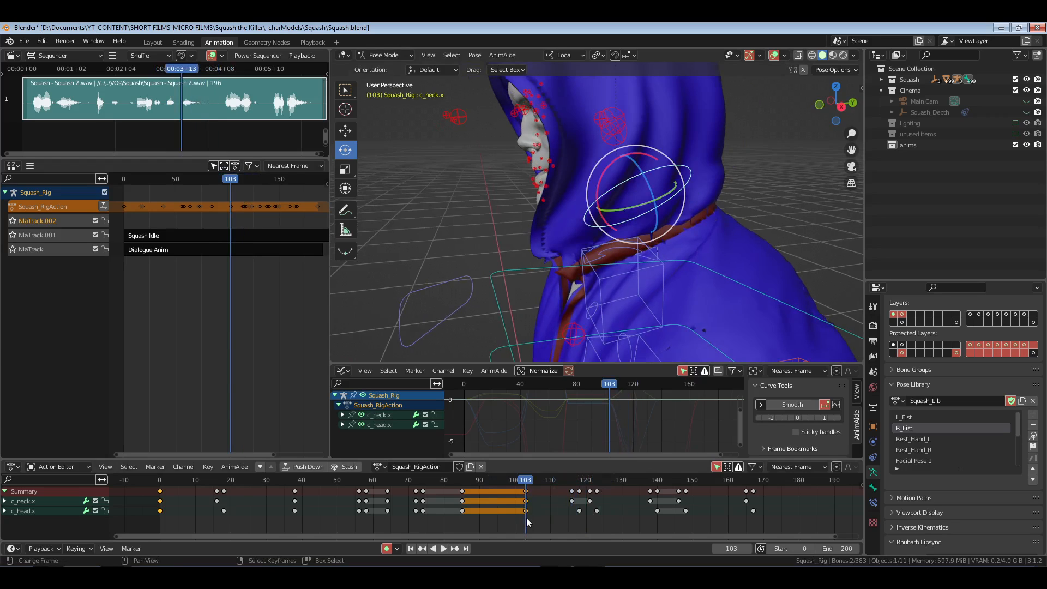
- Delete the neck and head keys at frame 85
right_click(465, 512)
click(478, 509)
- Adjust the sideways tilt of the neck and head controls at frame 103 in the front view
middle_drag(636, 222, 696, 240)
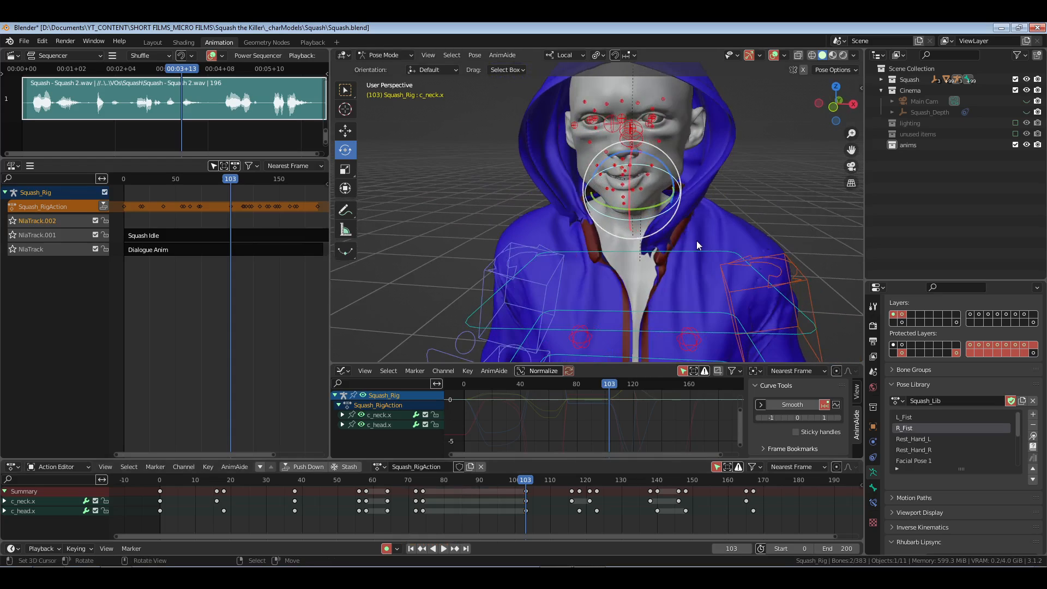
key(KP_1)
key(r)
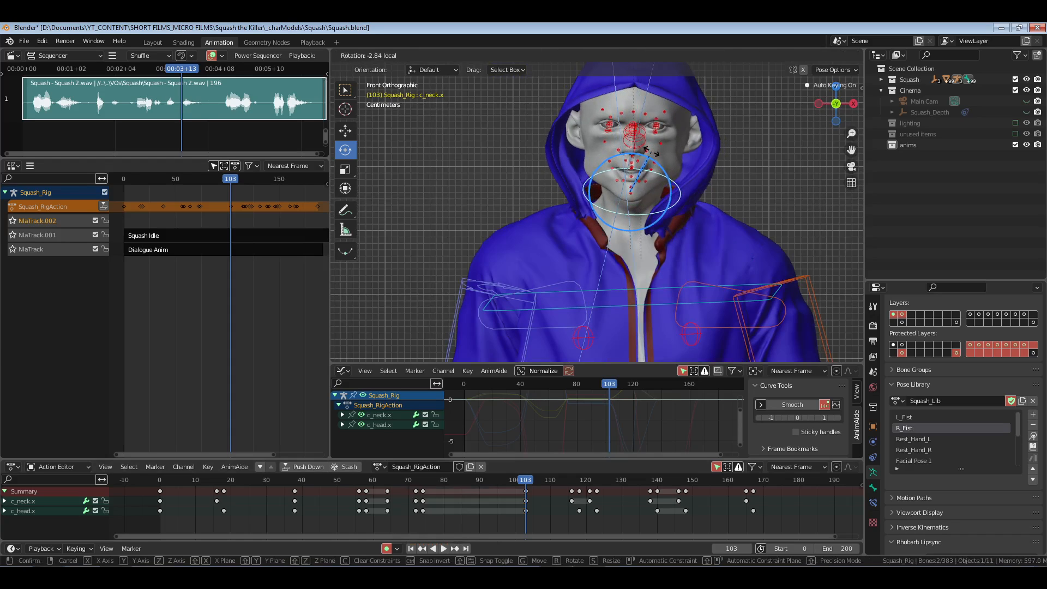
- Finish rotating the selected neck and head bones by about -2.8° at frame 103 and play back the motion
click(546, 466)
click(330, 512)
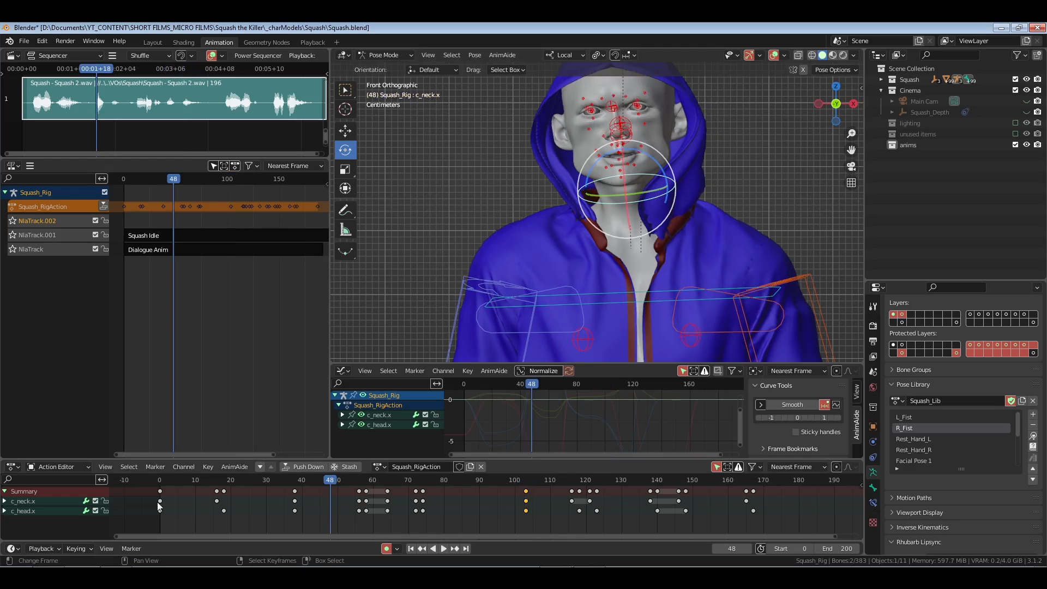
key(space)
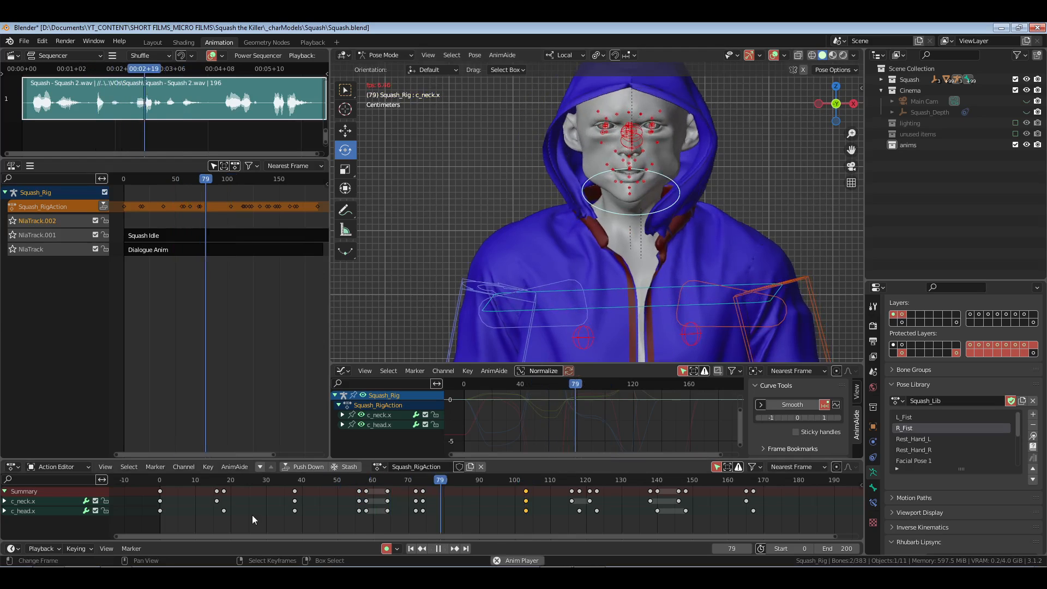
key(space)
- Move the neck and head keys from frame 74 to frame 78 and play back the new timing
drag(391, 515, 423, 491)
right_click(423, 491)
key(g)
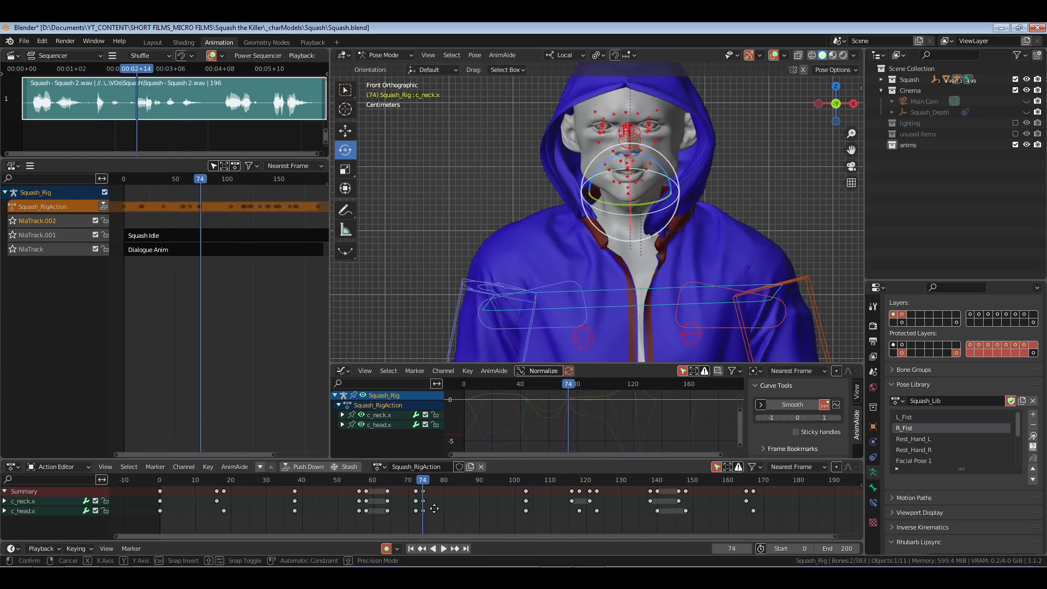
click(447, 512)
key(space)
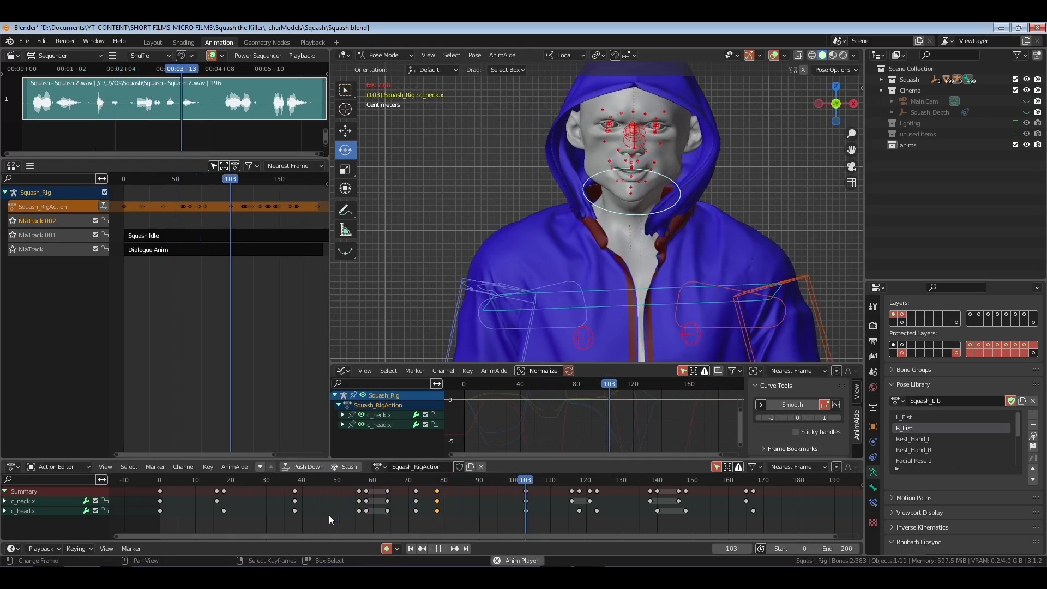
key(space)
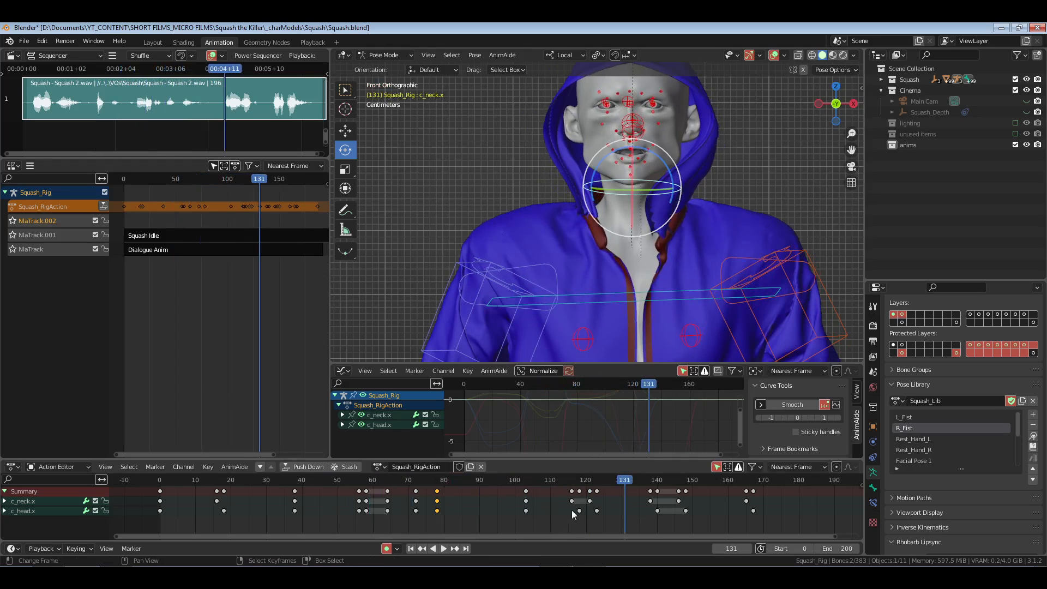
- Rotate the head bone by about -3.3° at frame 116, working from the character's side
click(573, 514)
middle_drag(701, 277, 606, 85)
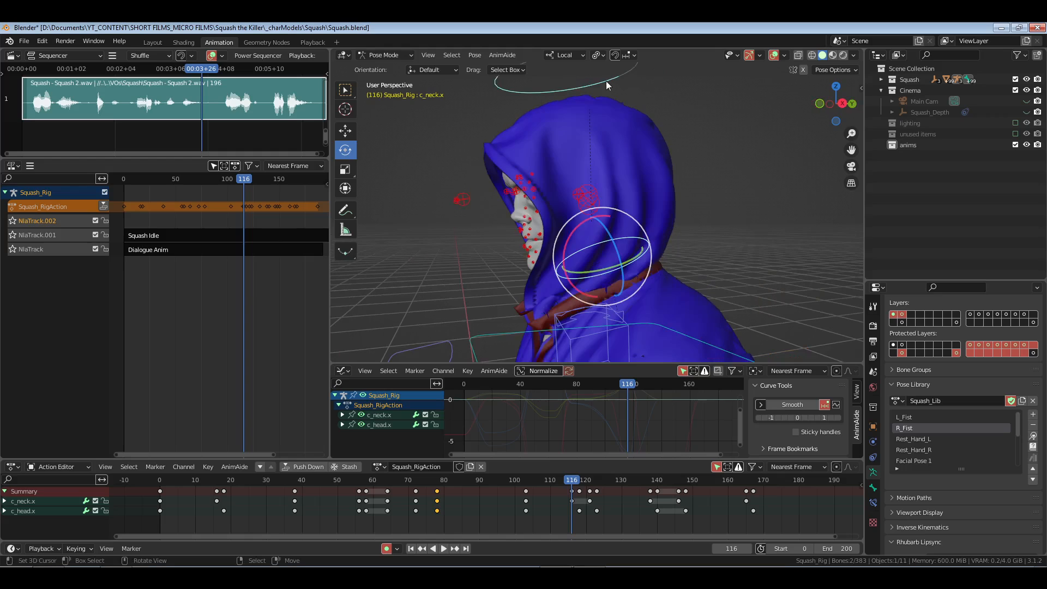
scroll(622, 178, down, 5)
click(608, 182)
key(r)
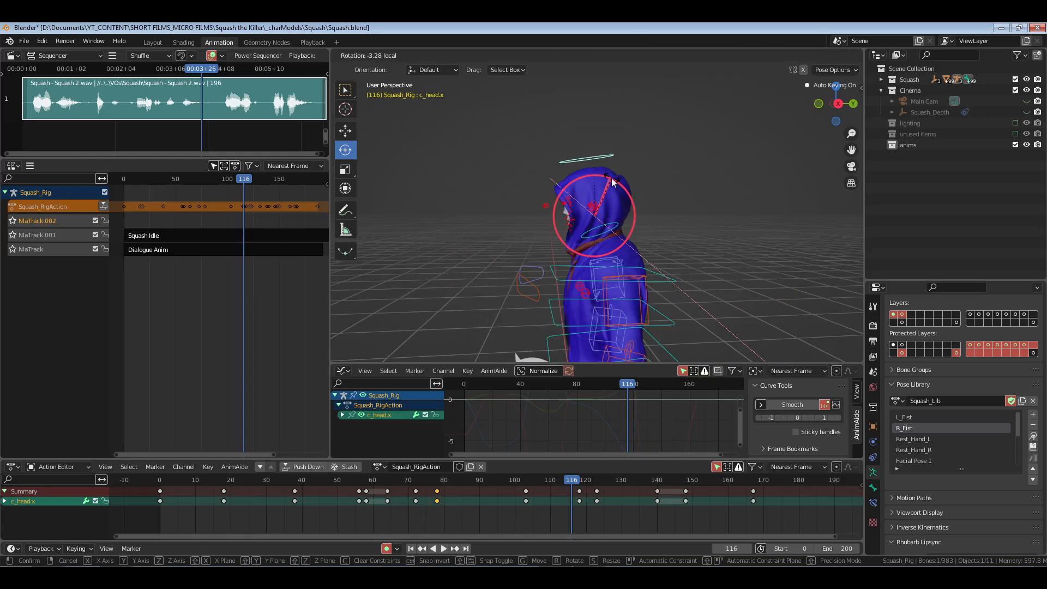
click(613, 182)
- Delete the head key at frame 118 and move the frame 116 head key two frames later
click(581, 491)
key(x)
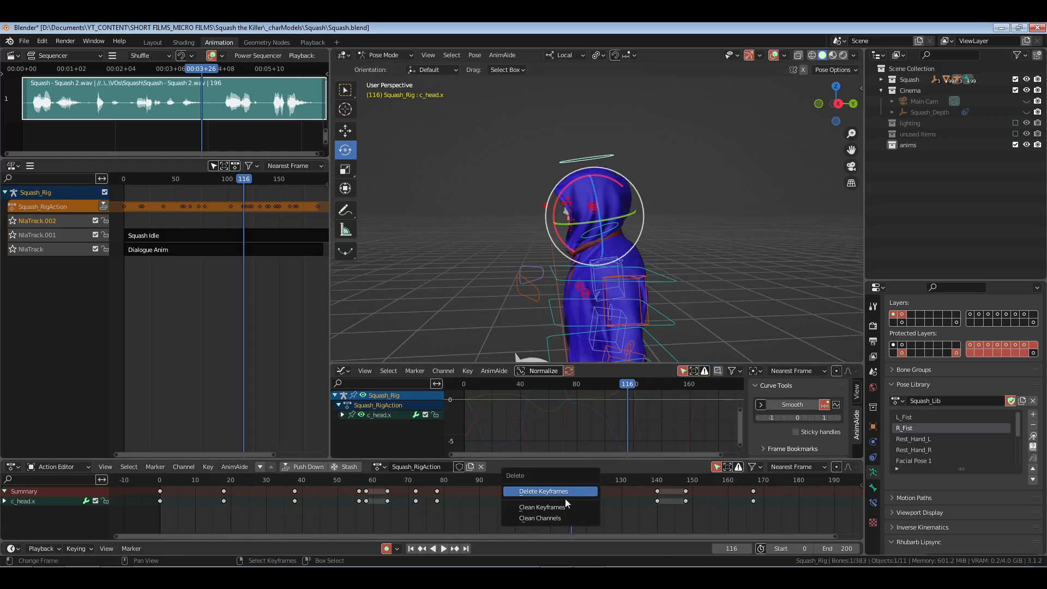
click(565, 494)
drag(566, 487, 582, 521)
text(g2)
key(Return)
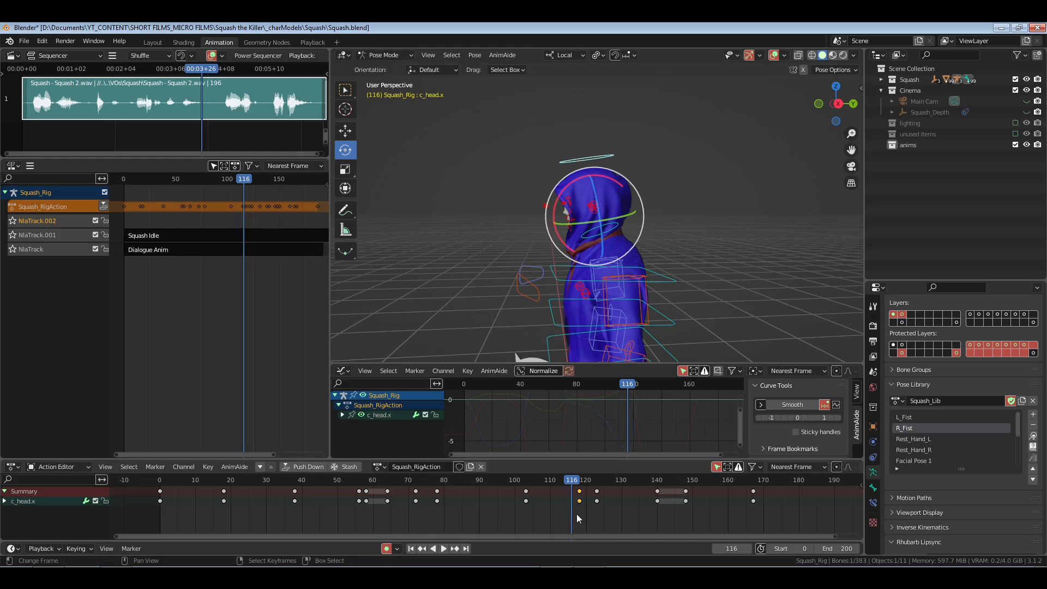
- Review the head motion by playing the animation in the camera view and again from a three-quarter front view
click(203, 503)
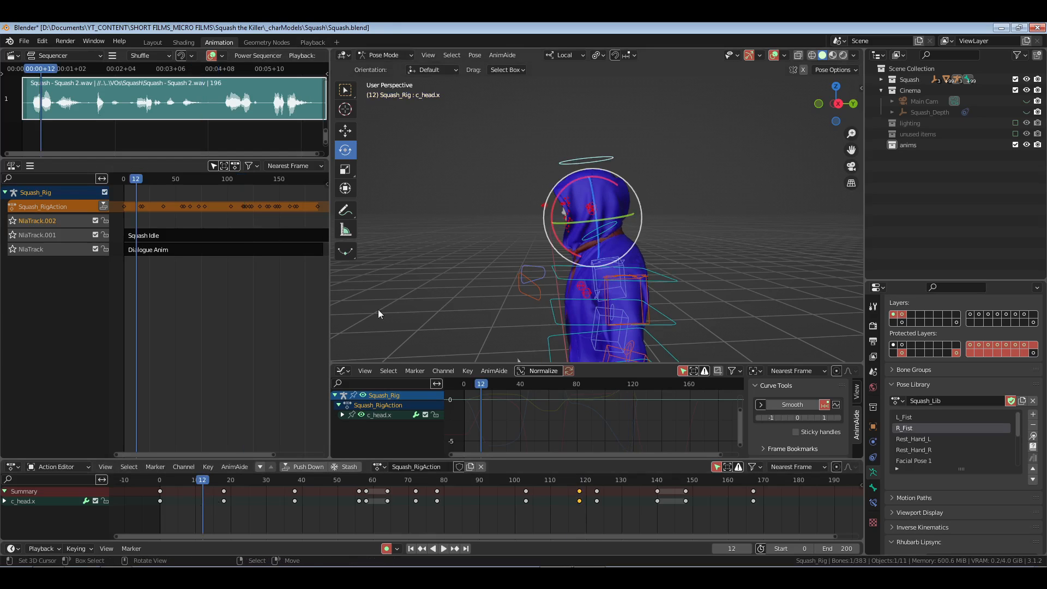
click(320, 43)
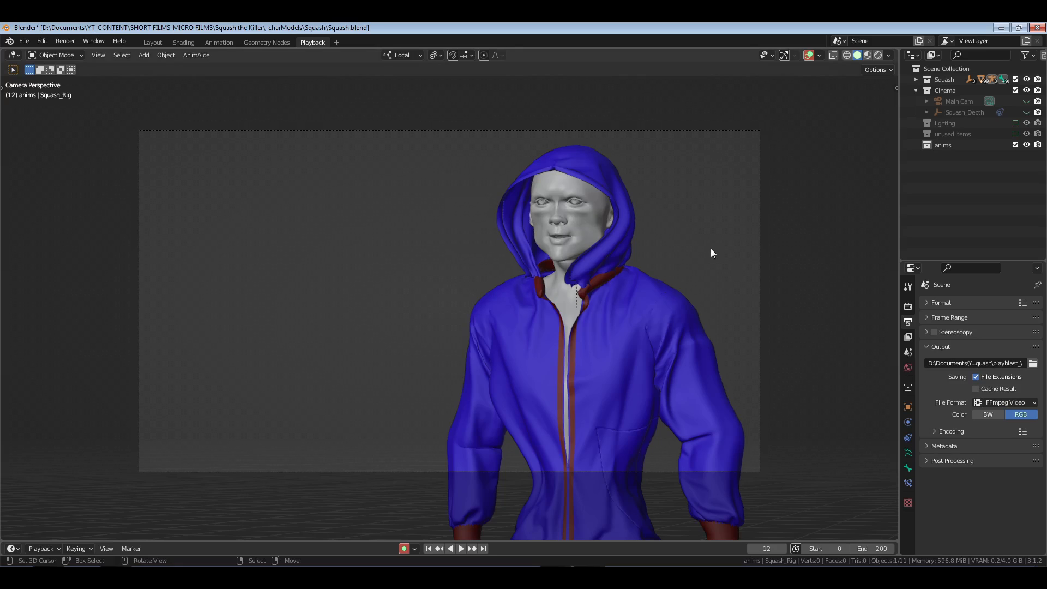
key(space)
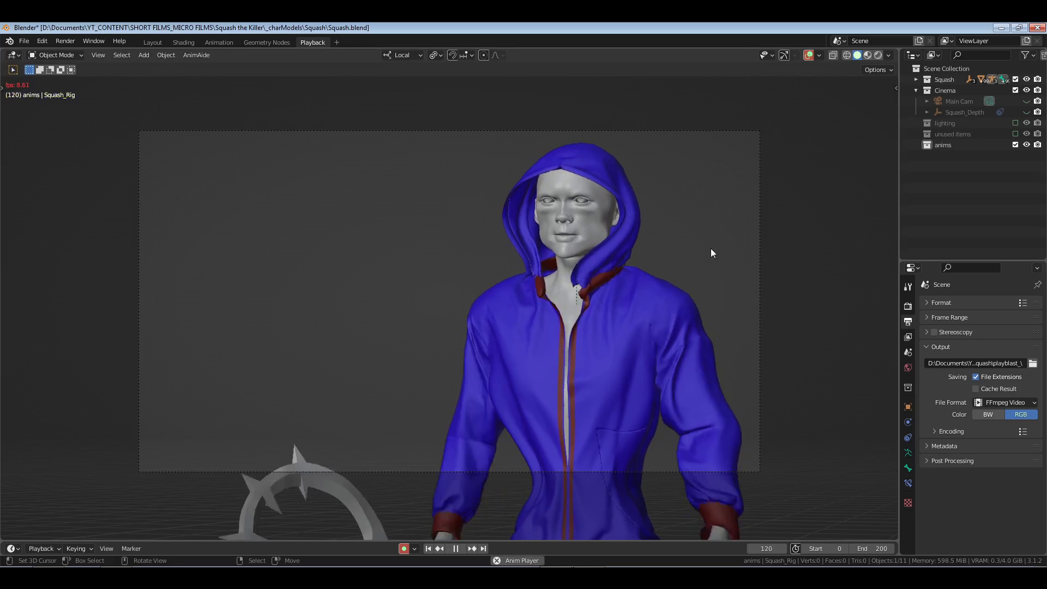
key(space)
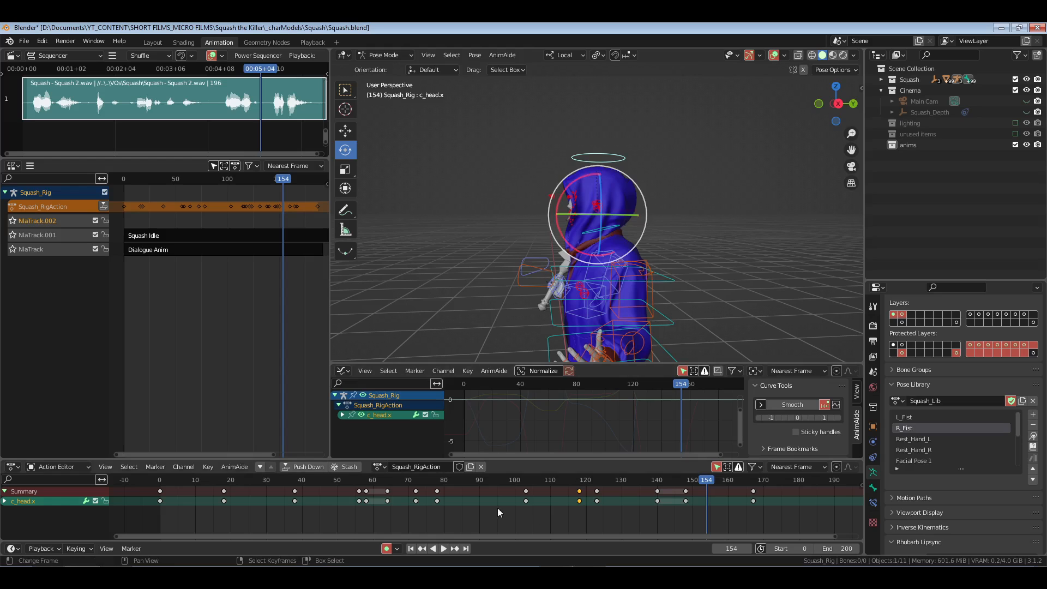
middle_drag(578, 272, 643, 251)
click(427, 511)
key(space)
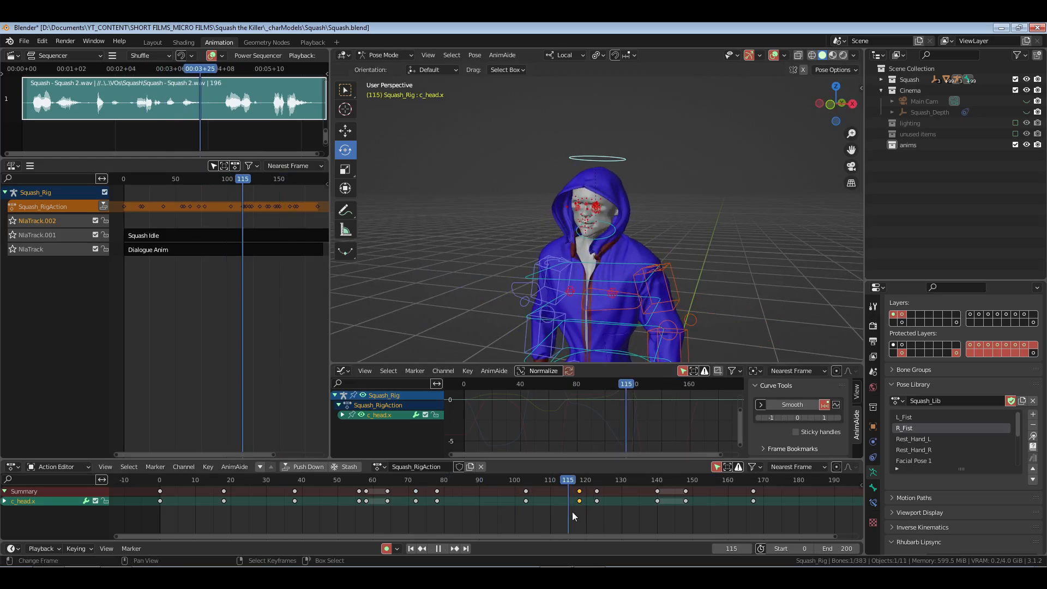
key(space)
- Add the neck bone to the selection and delete the neck and head keys between frames 116 and 118
shift+click(602, 237)
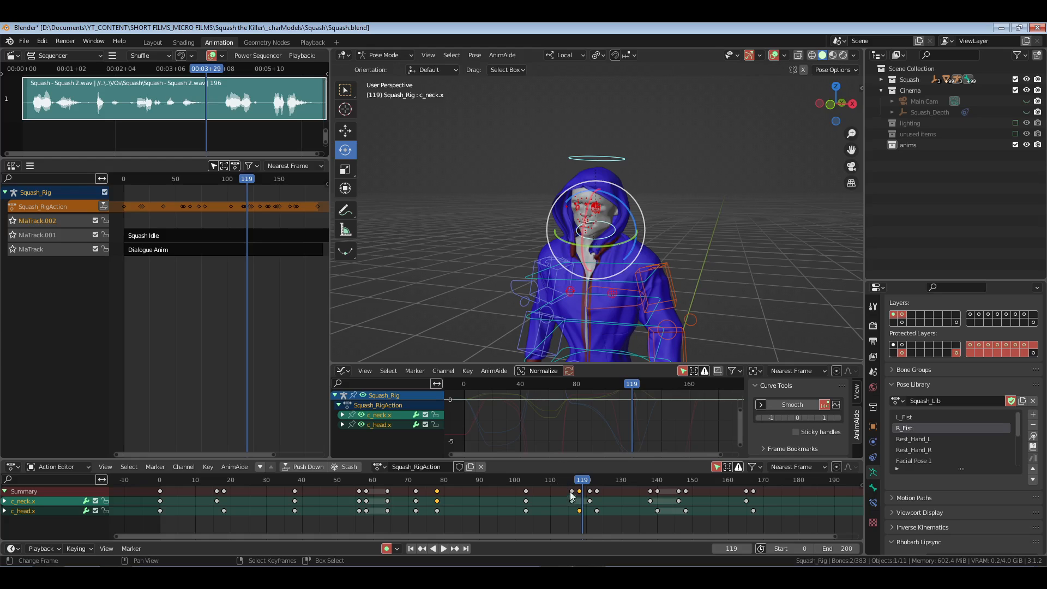
drag(571, 494, 581, 522)
key(x)
click(583, 522)
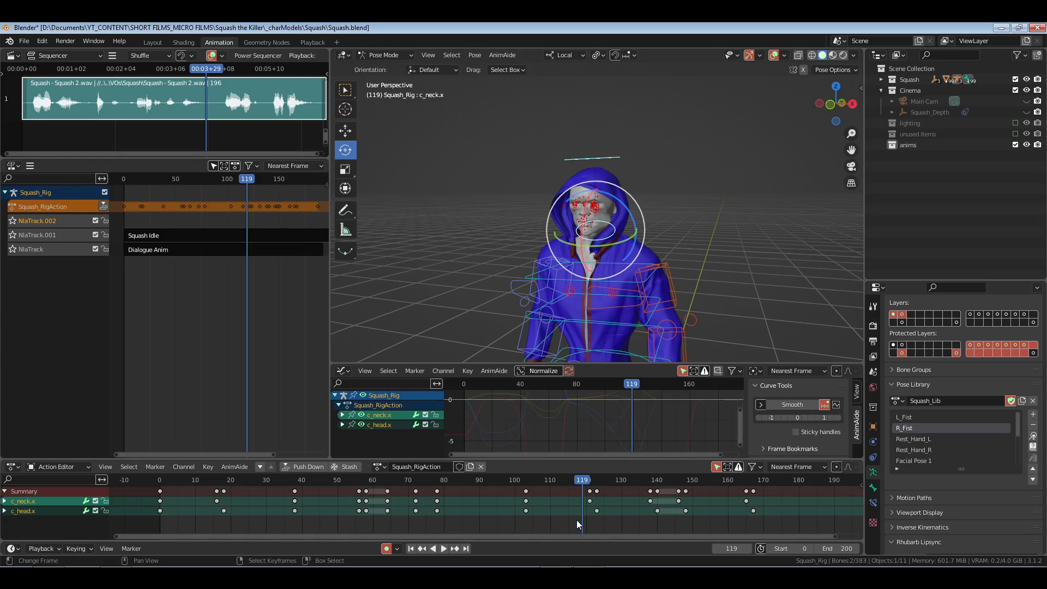
- Replace the neck and head keys at frames 121 and 123 with a copy of the frame 103 keys at frame 122
key(space)
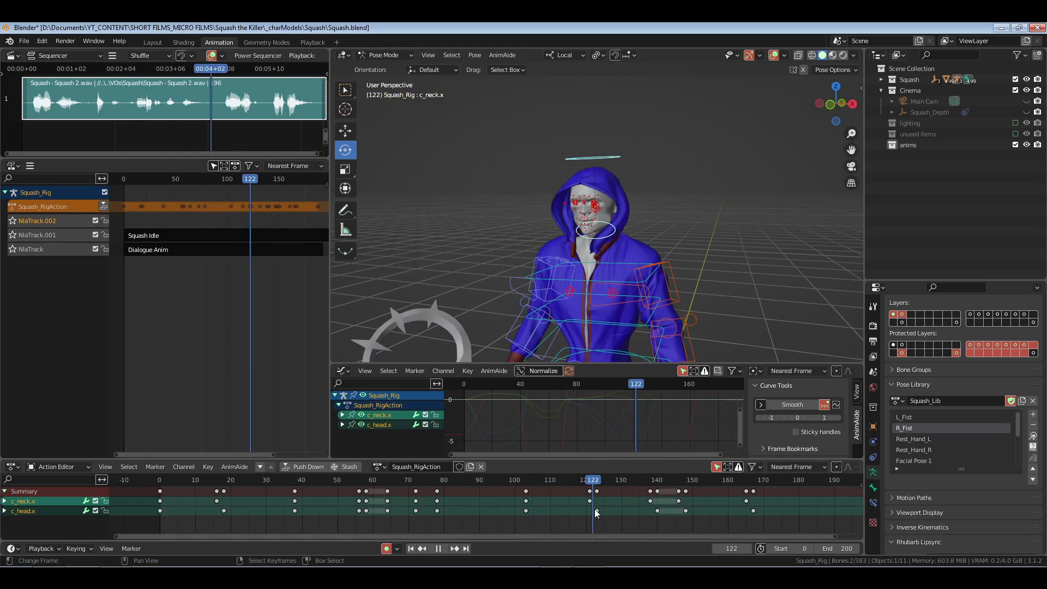
key(space)
right_drag(569, 485, 608, 526)
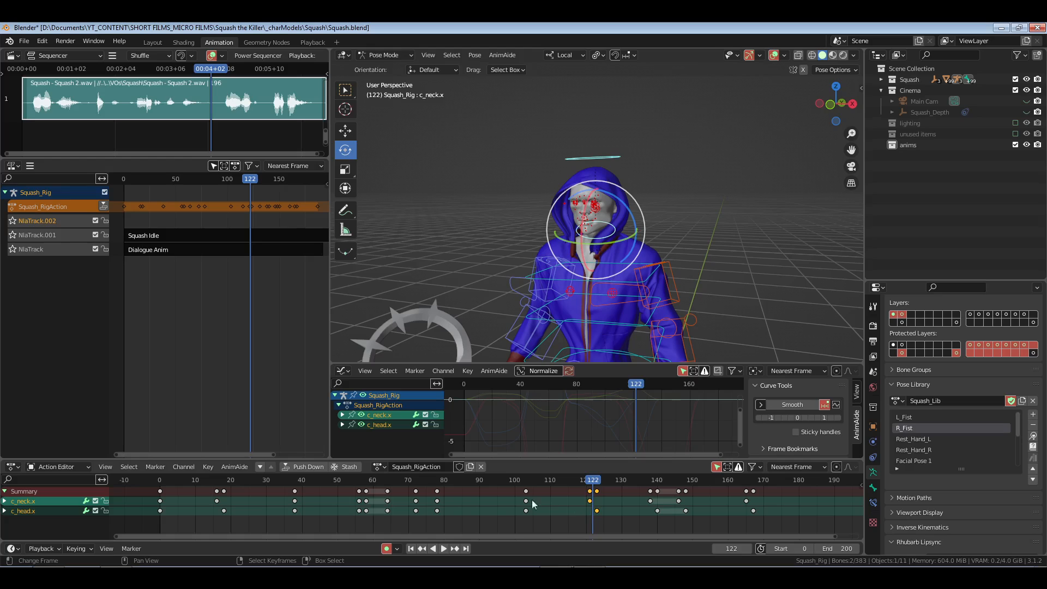
right_drag(509, 485, 535, 519)
right_drag(572, 484, 609, 517)
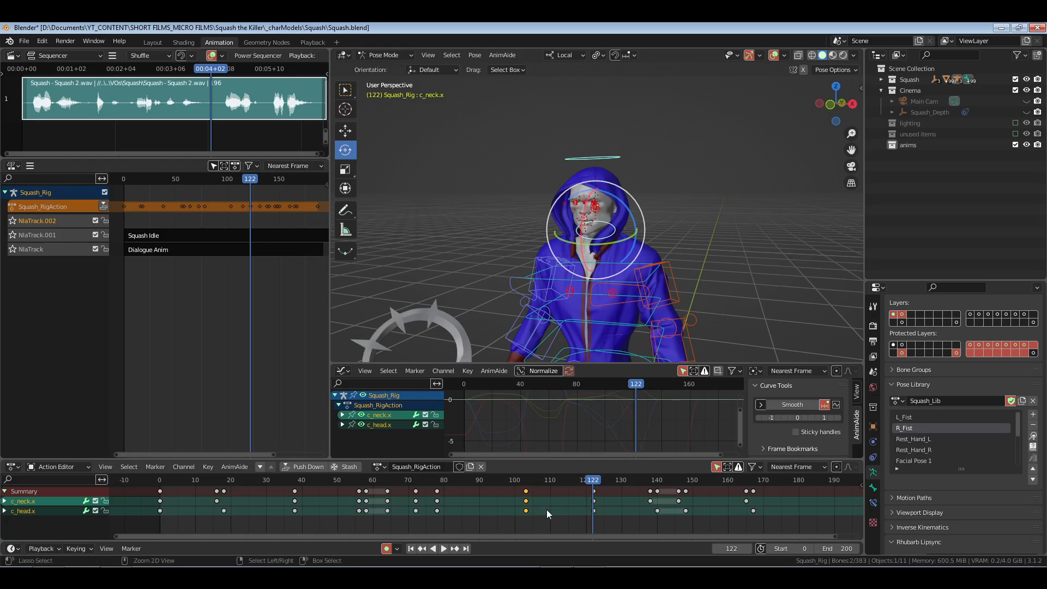
key(ctrl+v)
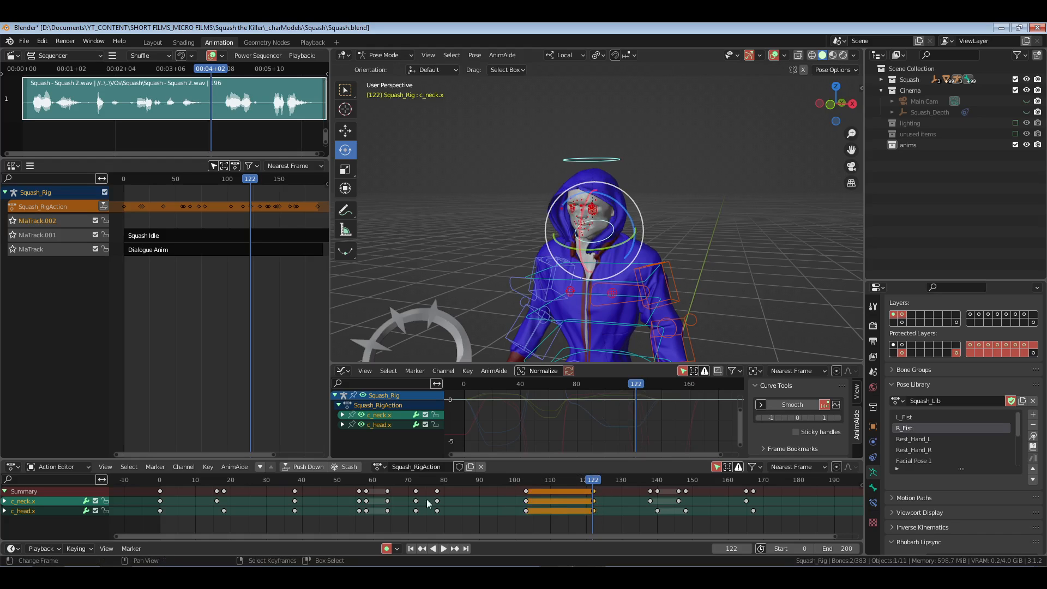
- Play back the head and neck hold between frames 103 and 122, and return to frame 0
click(379, 509)
key(space)
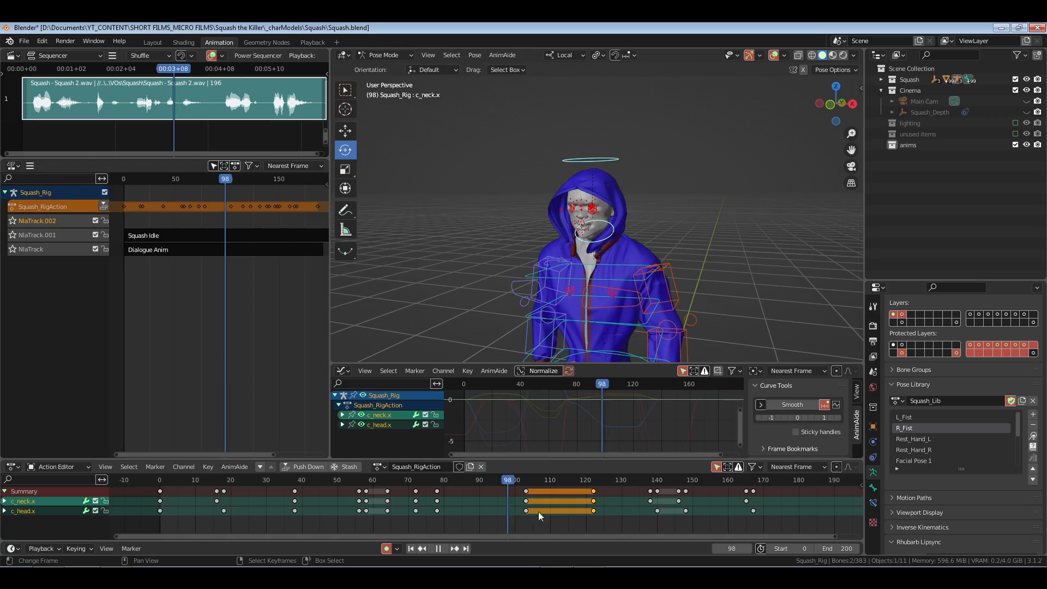
drag(722, 502, 149, 509)
key(space)
- Save the file and play the animation from frame 0 in the Playback workspace's camera view
click(319, 43)
key(ctrl+s)
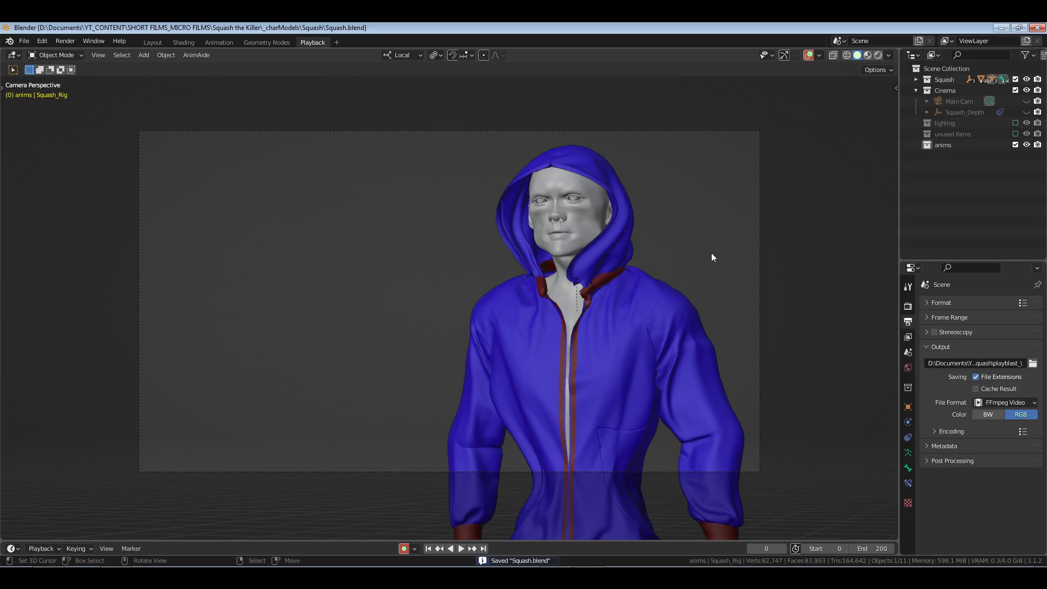
key(space)
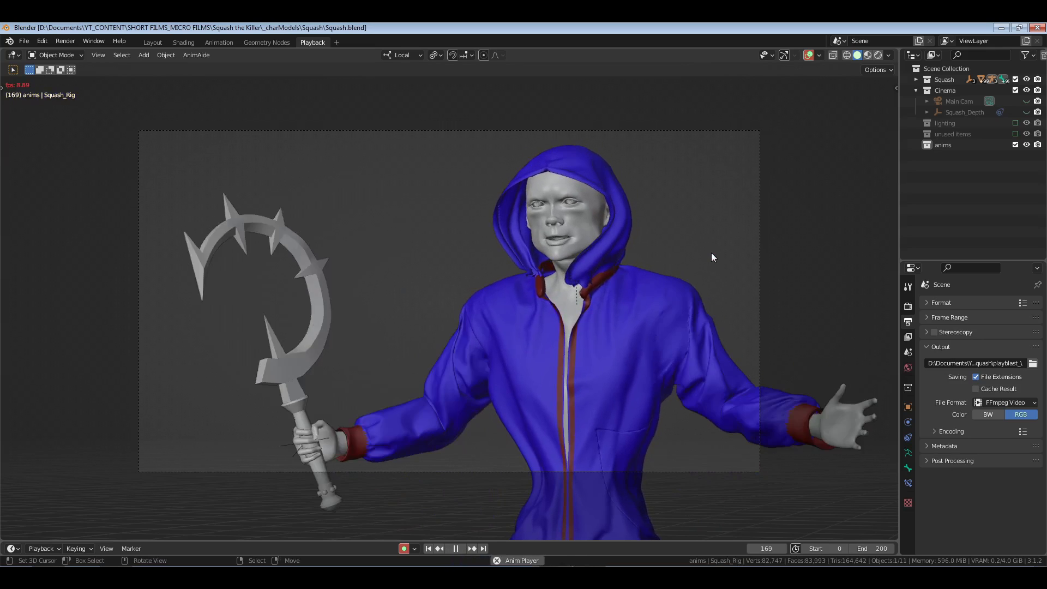
key(space)
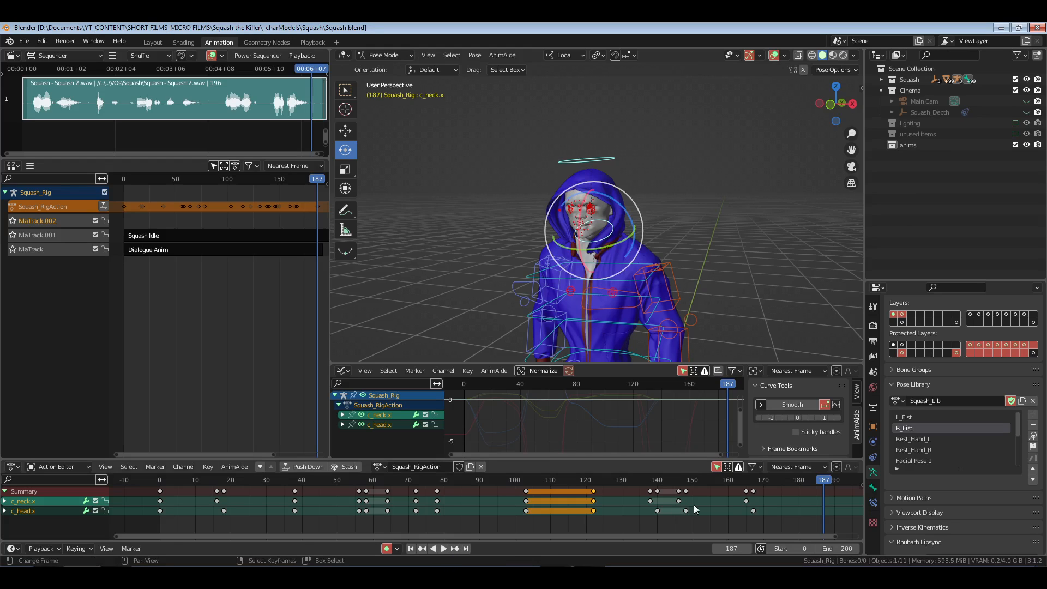
- At frame 167, tilt only the head bone downward by about 12.6° in the right side view
drag(645, 513, 650, 513)
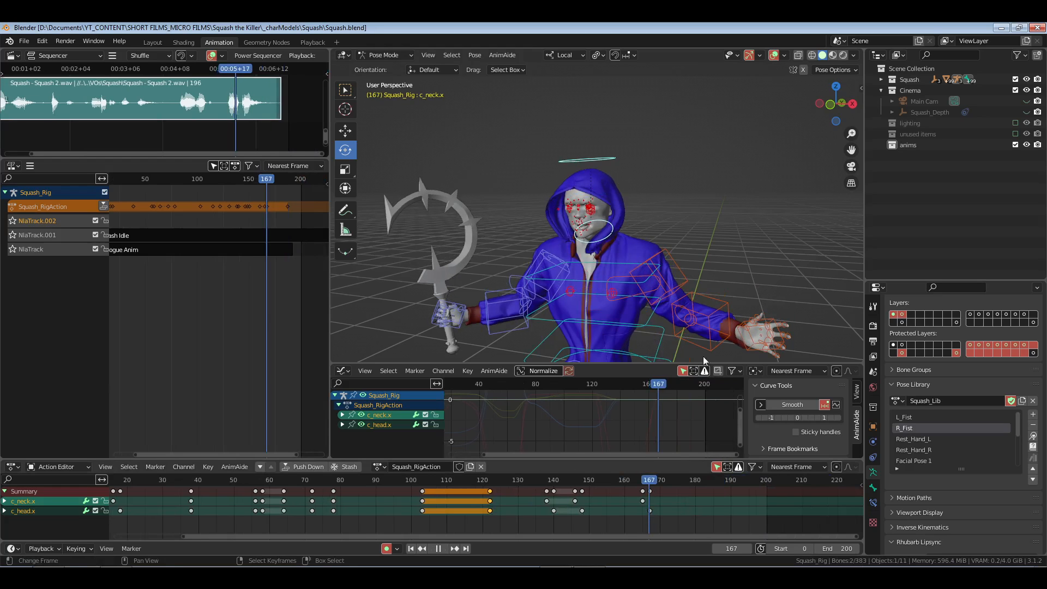
scroll(649, 499, up, 2)
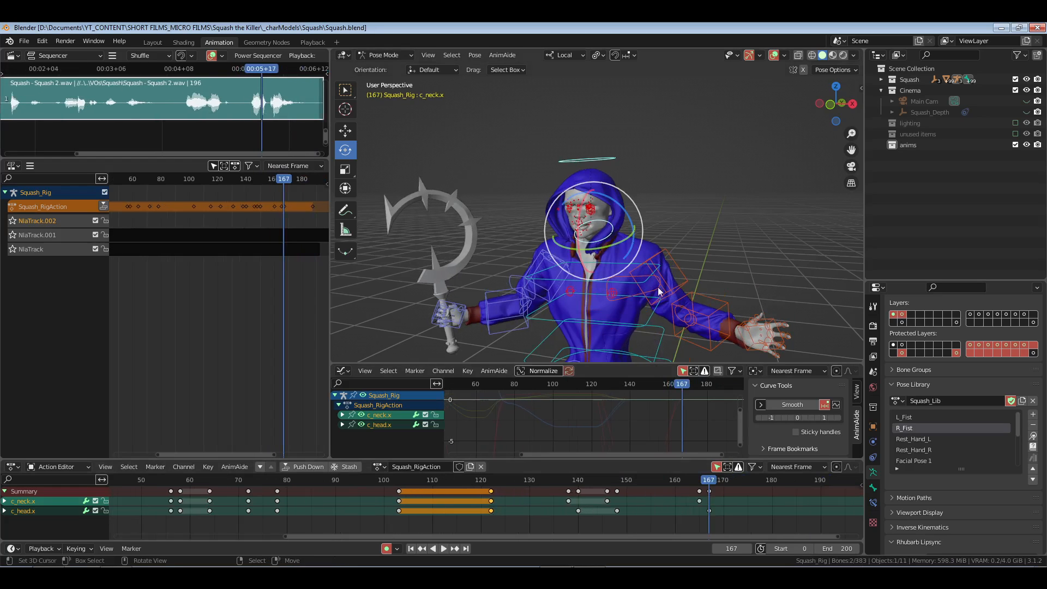
middle_drag(659, 292, 600, 289)
key(KP_3)
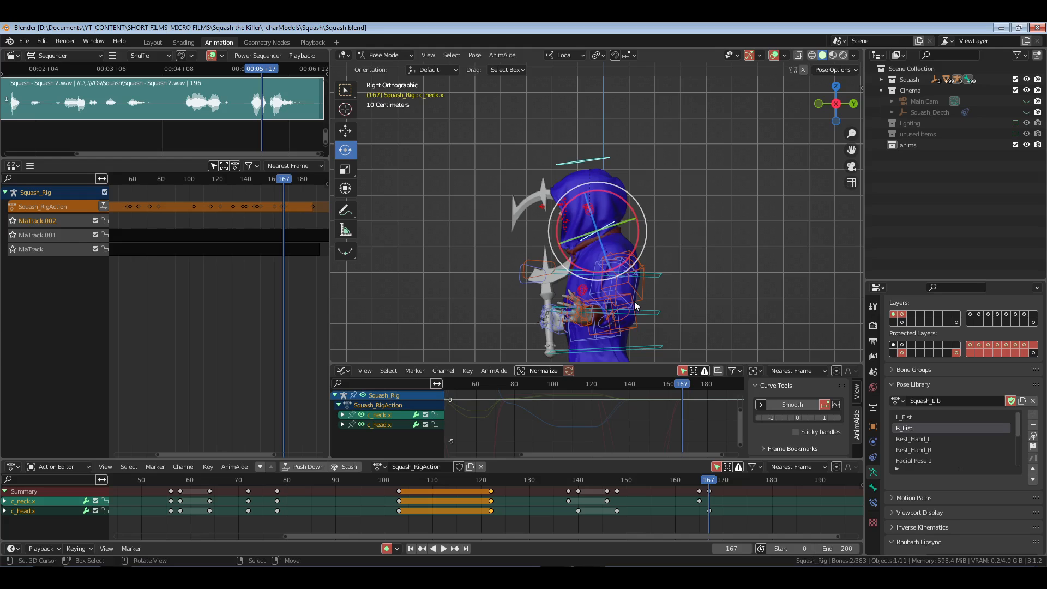
drag(608, 195, 614, 201)
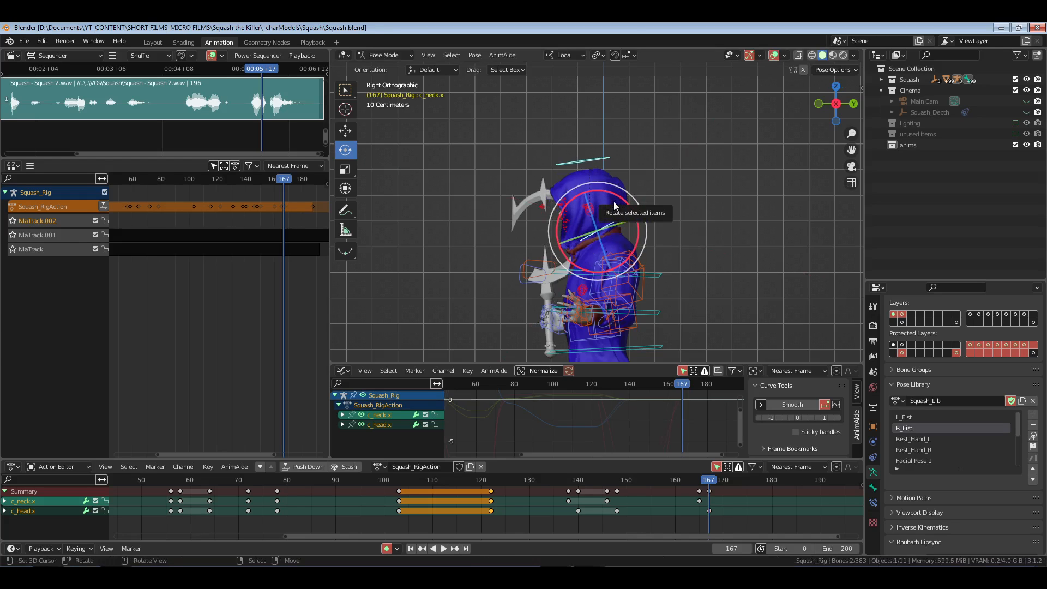
click(604, 206)
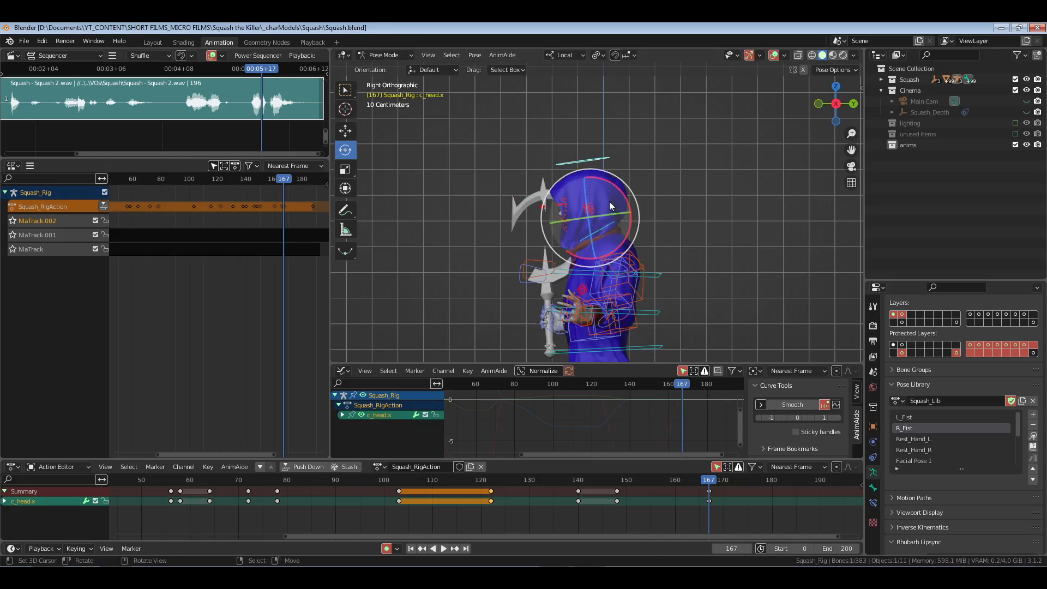
drag(609, 181, 608, 180)
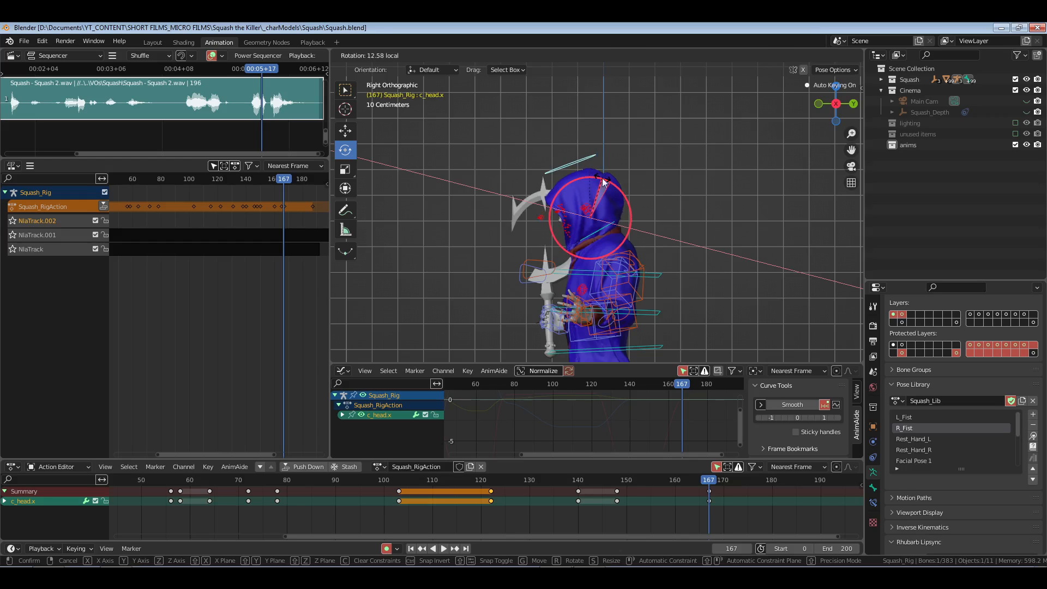
drag(604, 182, 604, 182)
- Ease the head's tilt slightly back at frame 167, check it from the front, and save the file
middle_drag(604, 182, 585, 212)
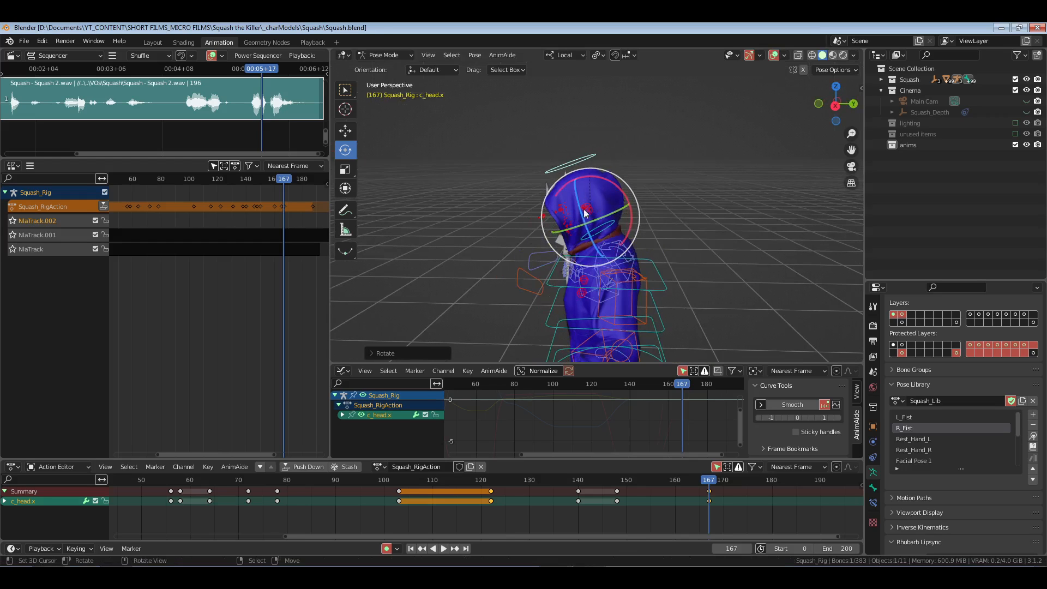
drag(603, 179, 620, 186)
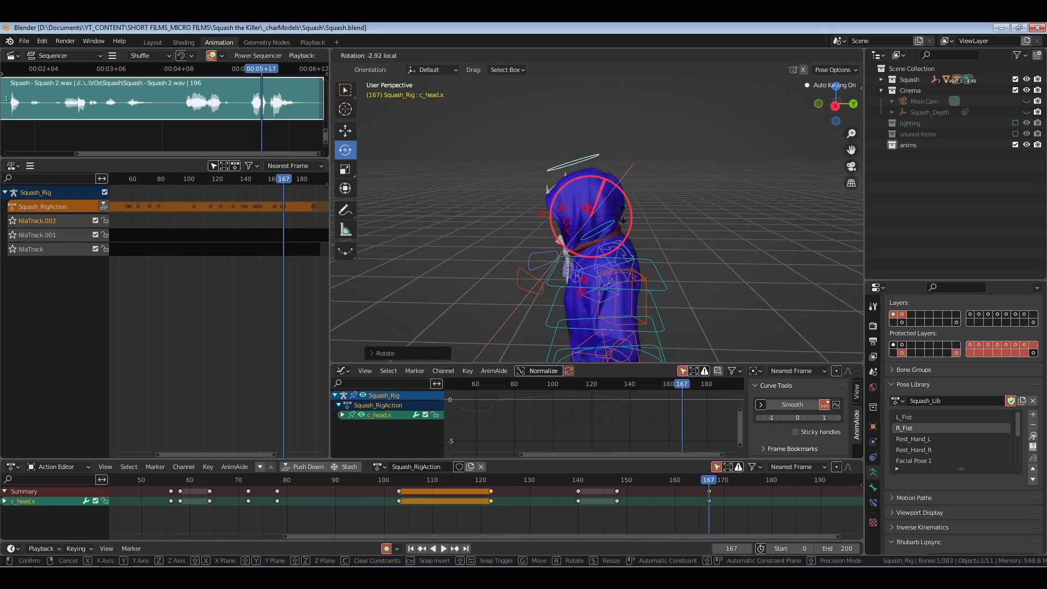
drag(579, 251, 579, 251)
middle_drag(580, 251, 601, 304)
key(ctrl+s)
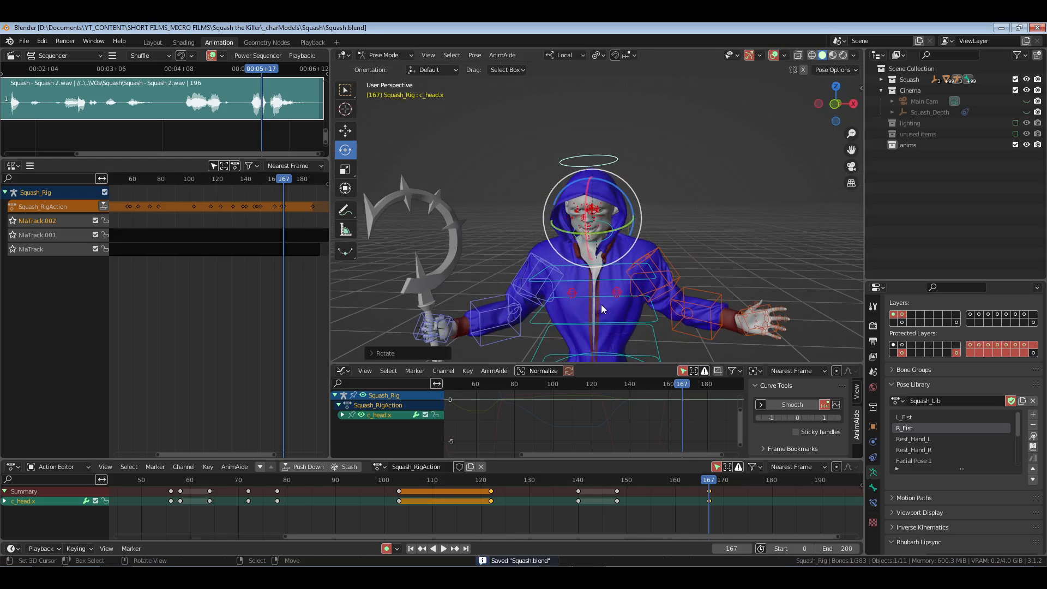
- Play the animation from frame 0 in the Playback workspace and return to the Animation workspace
ctrl+middle_drag(606, 528, 593, 512)
click(593, 511)
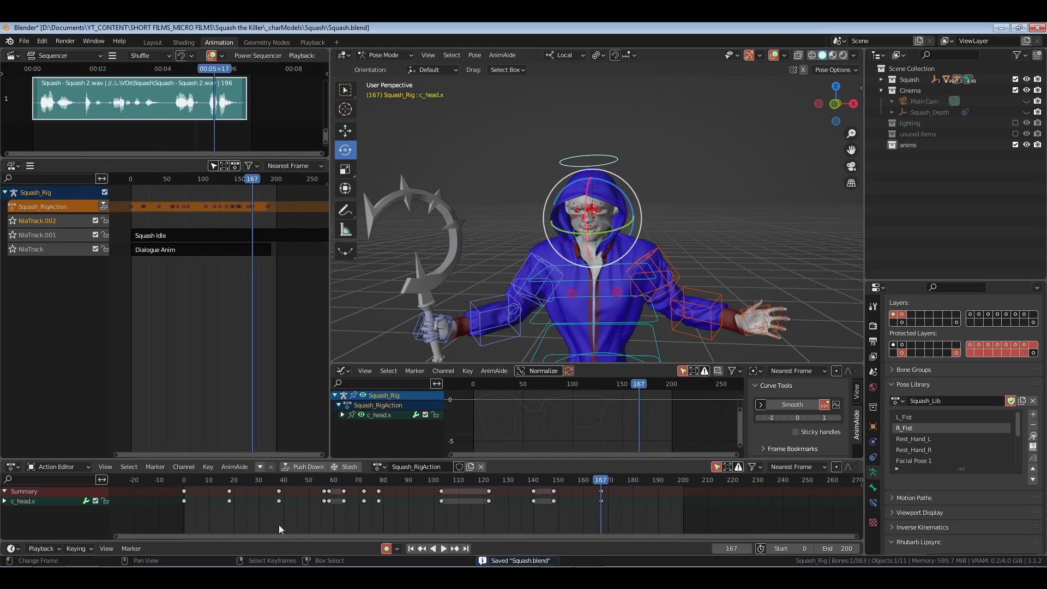
click(169, 527)
click(312, 42)
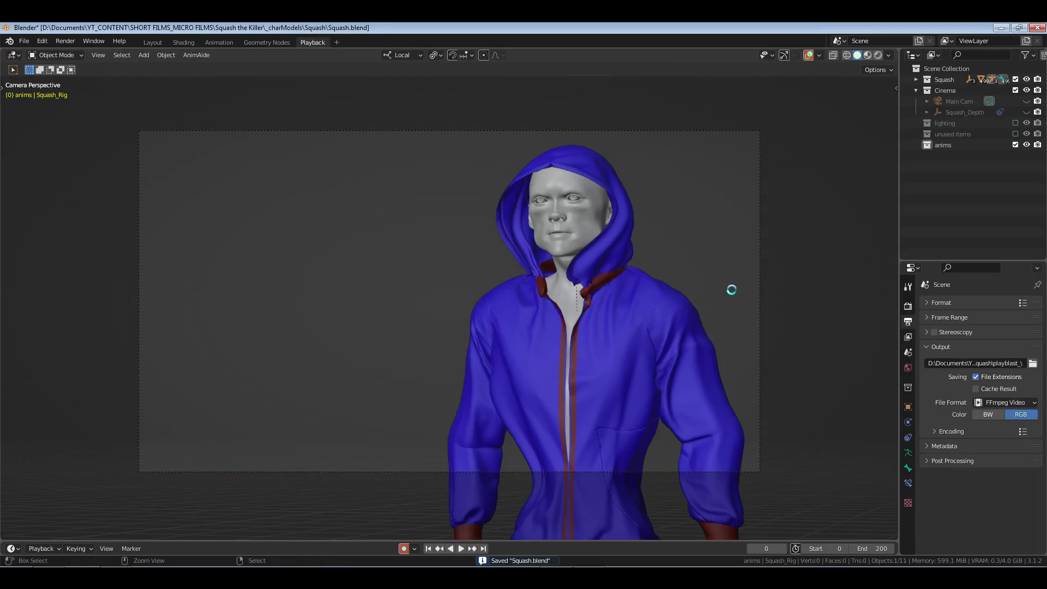
key(space)
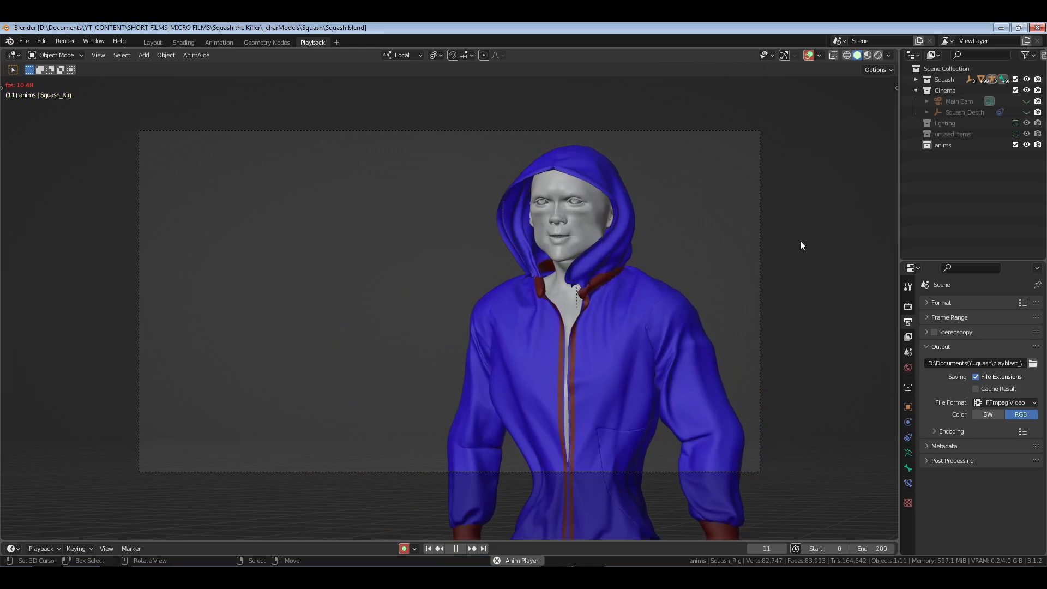
click(220, 42)
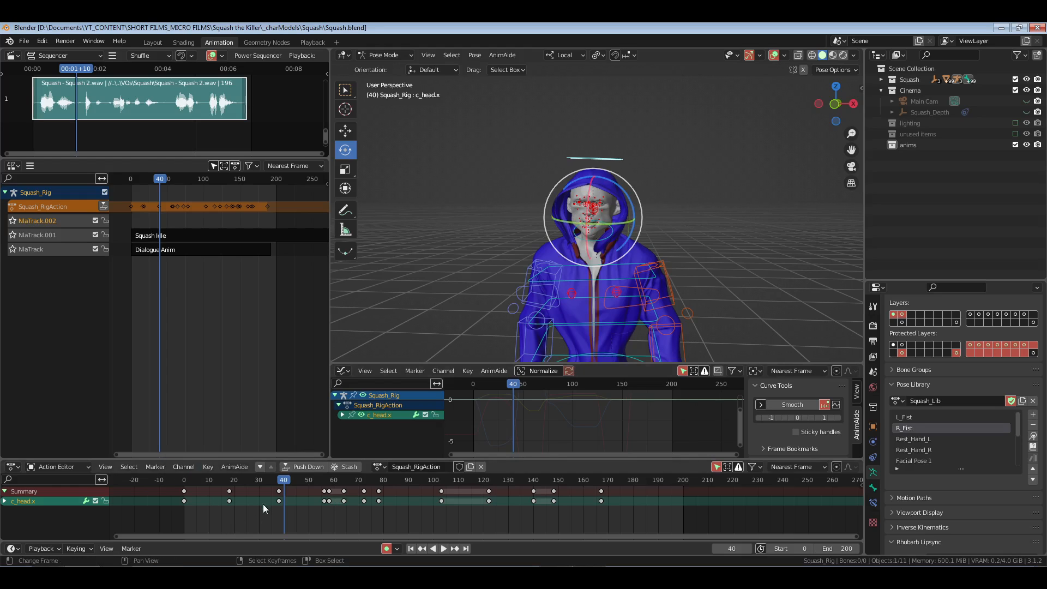
- At frame 78, tilt the head bone slightly downward in the right side view
key(space)
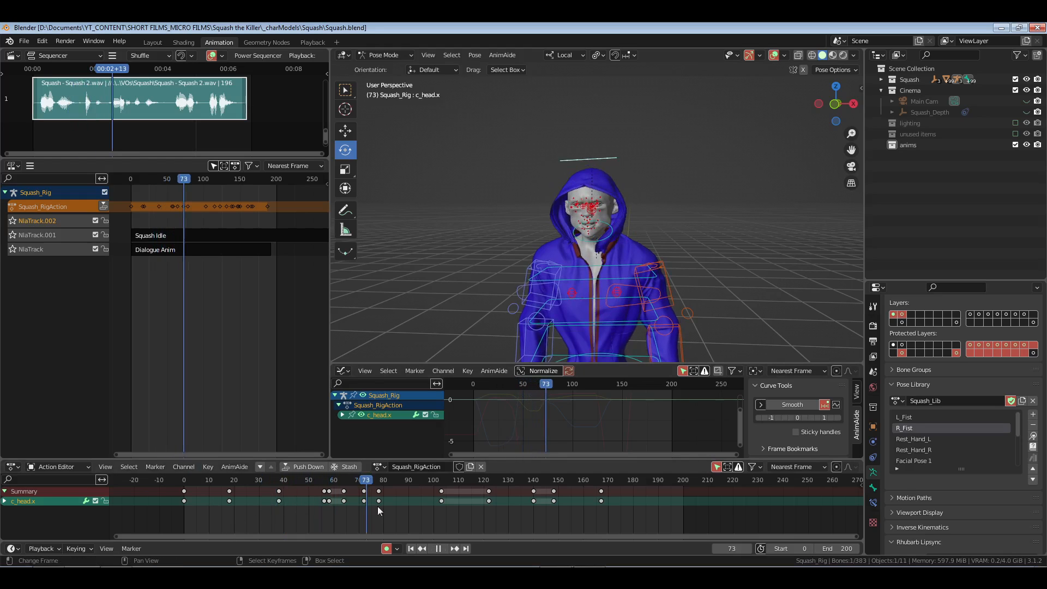
mouse_move(377, 506)
mouse_down()
mouse_move(399, 506)
mouse_move(378, 509)
mouse_up()
middle_drag(731, 211, 666, 150)
key(KP_3)
key(KP_Decimal)
scroll(647, 229, down, 4)
key(r)
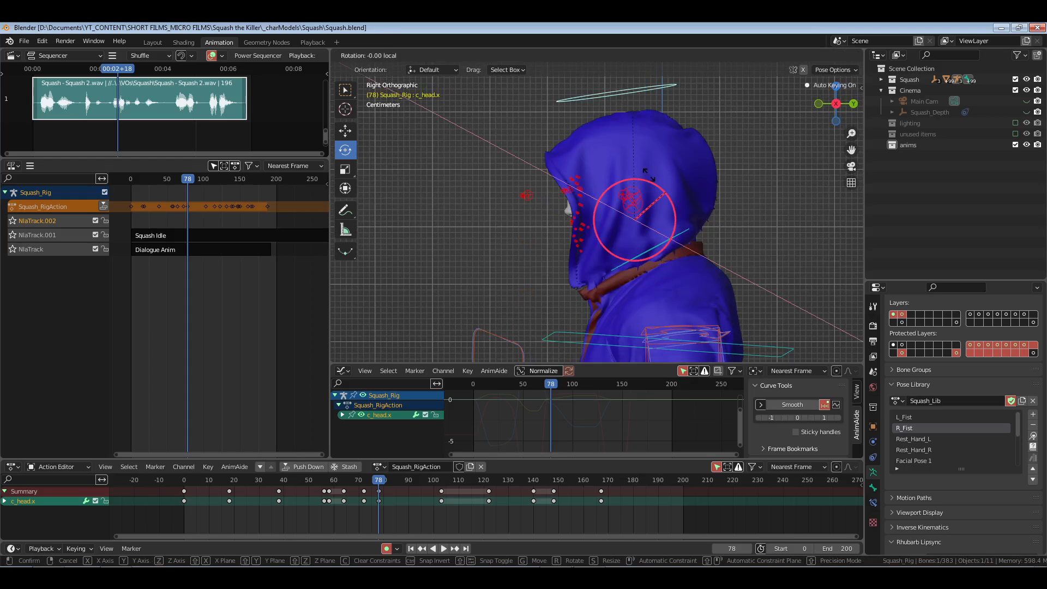
click(597, 168)
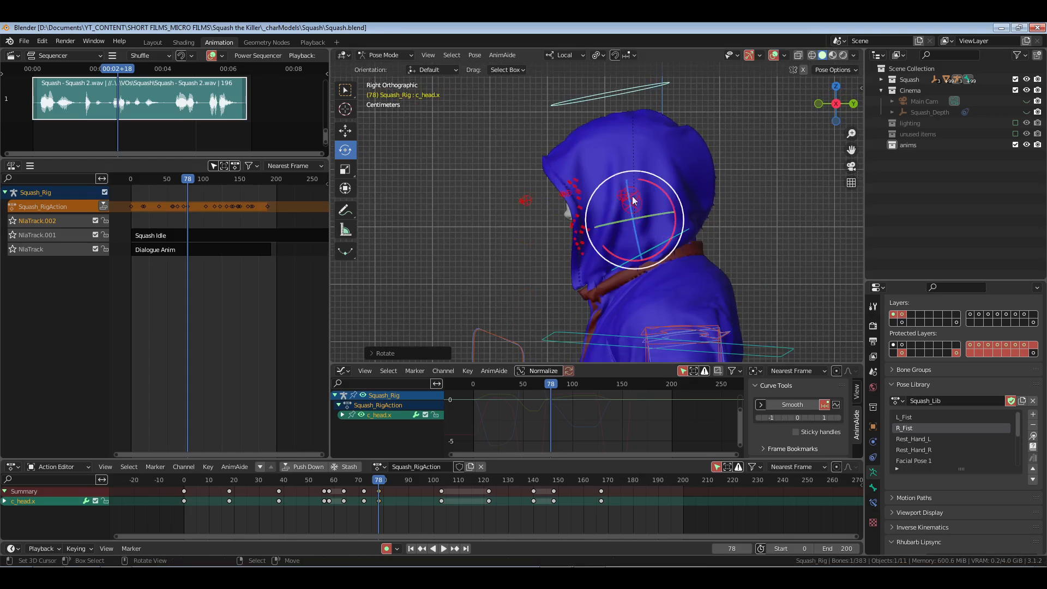
- Save the file, play the animation from frame 0 in the Playback workspace, and go back to the Animation workspace
click(184, 525)
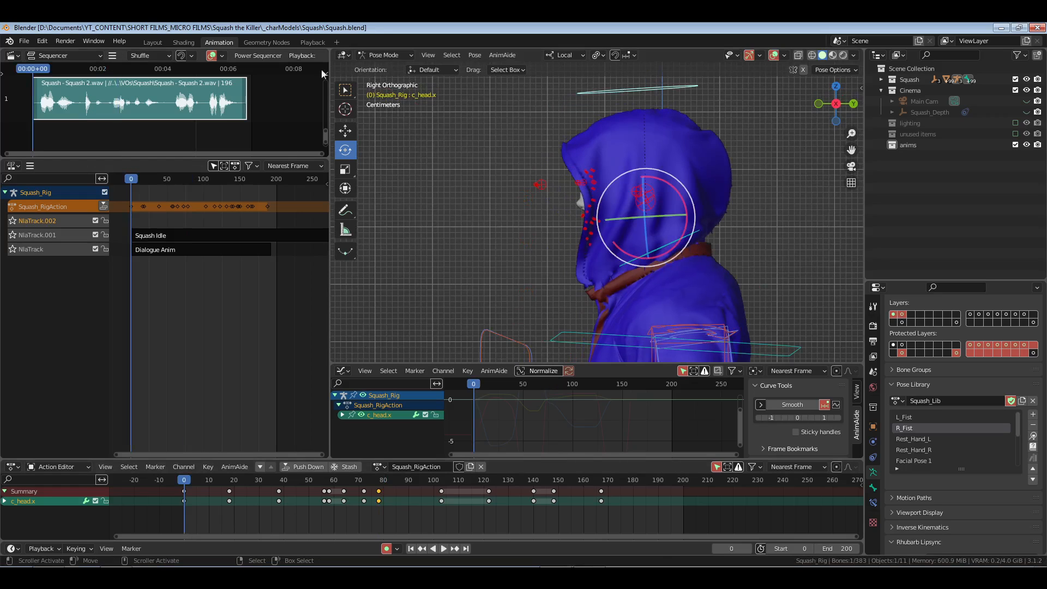
click(310, 43)
key(ctrl+s)
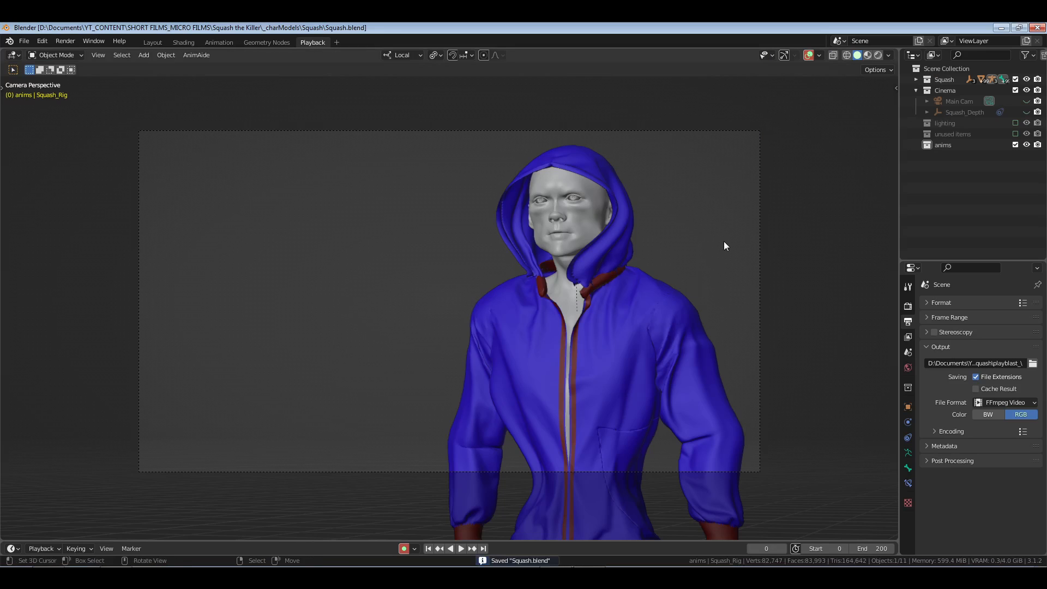
key(space)
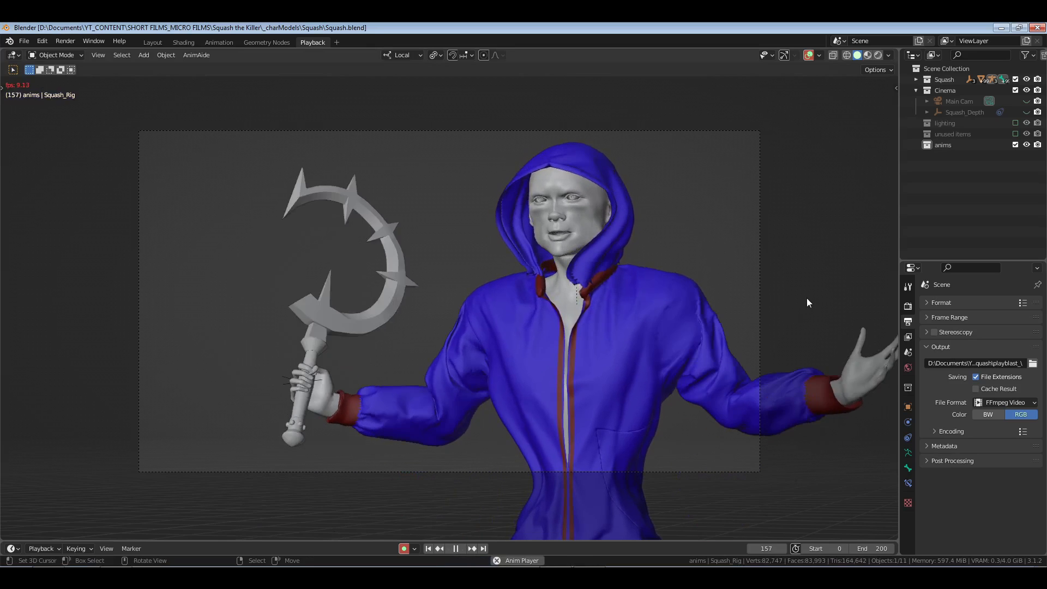
click(218, 42)
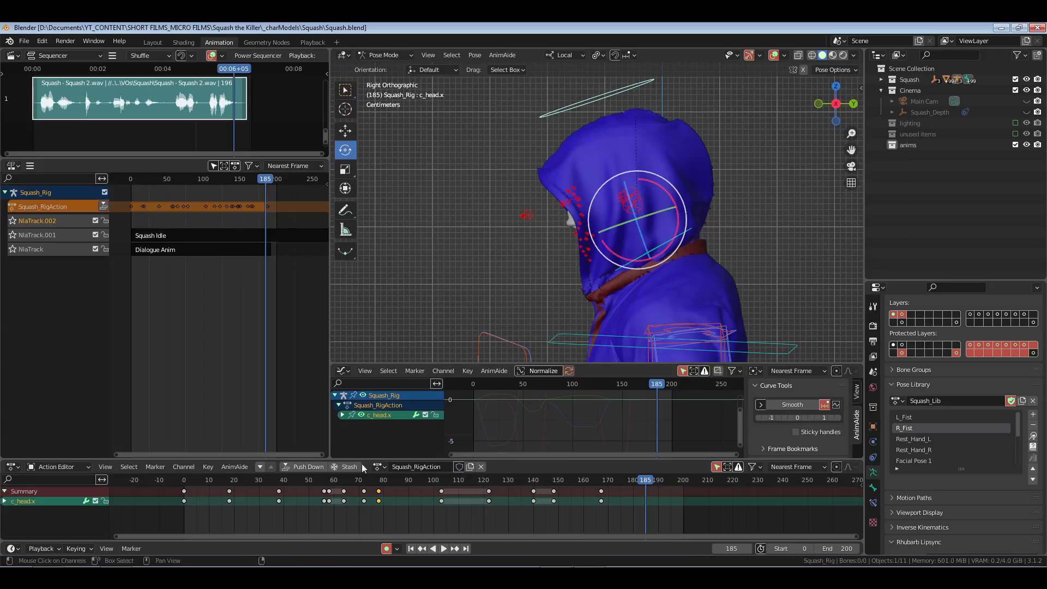
- At frame 103, tilt the head bone slightly downward from the side and roll it about 2° sideways from the front
drag(329, 513, 444, 529)
key(space)
key(Escape)
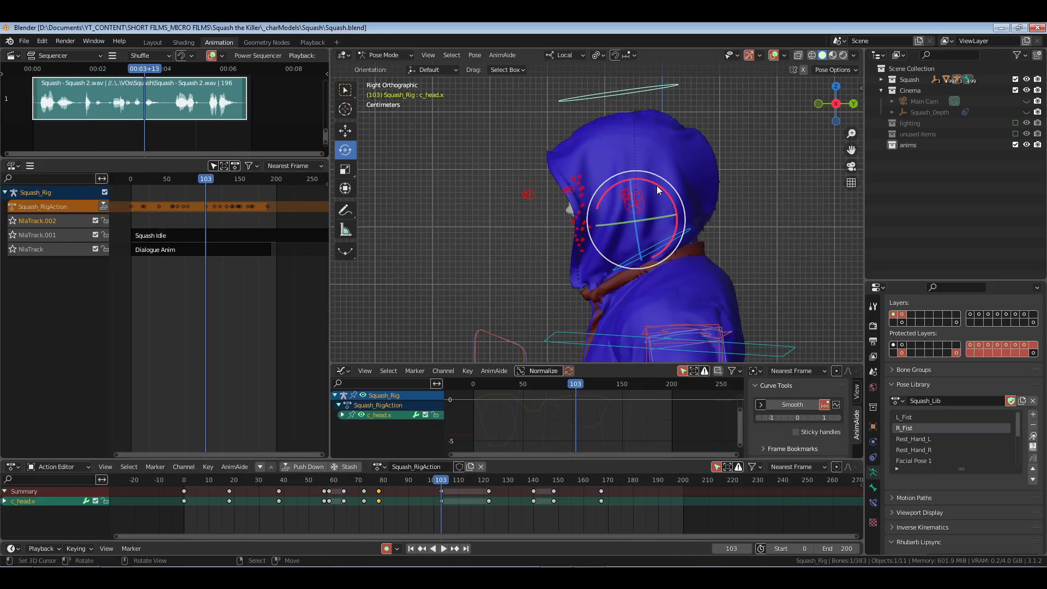
drag(628, 178, 614, 173)
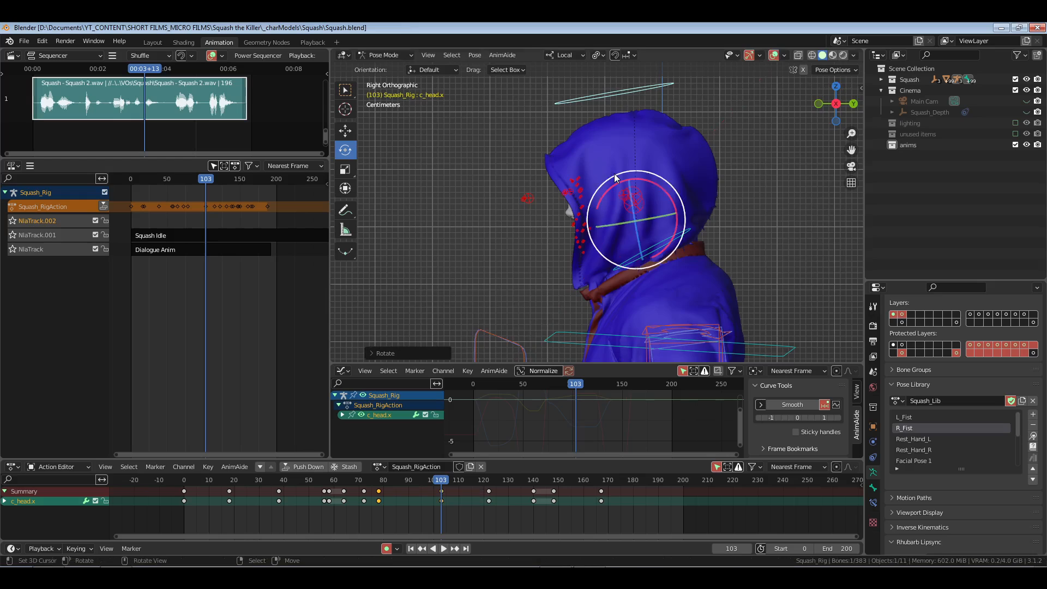
key(KP_1)
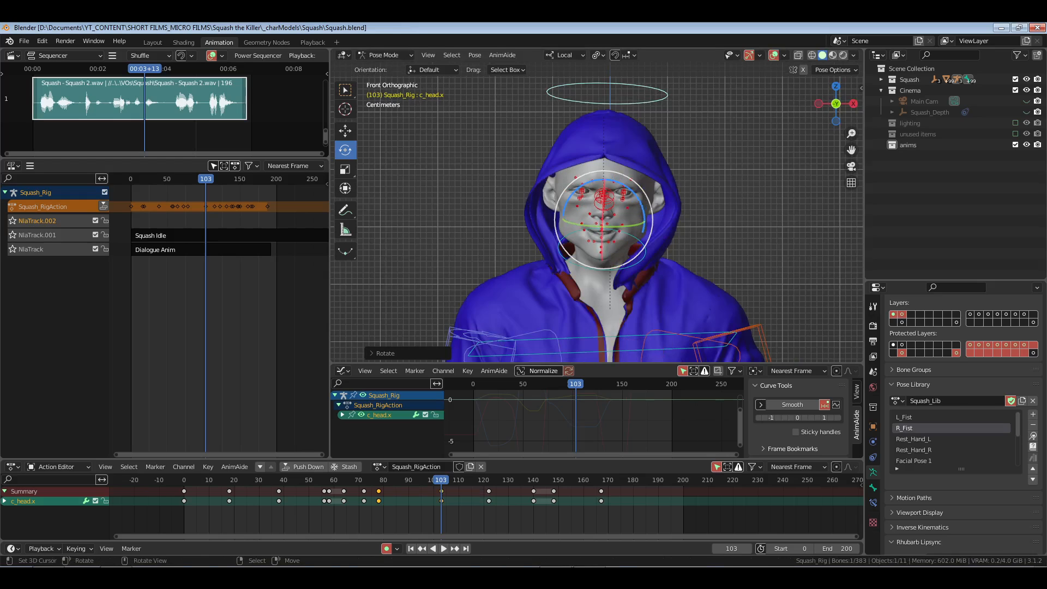
drag(648, 203, 648, 203)
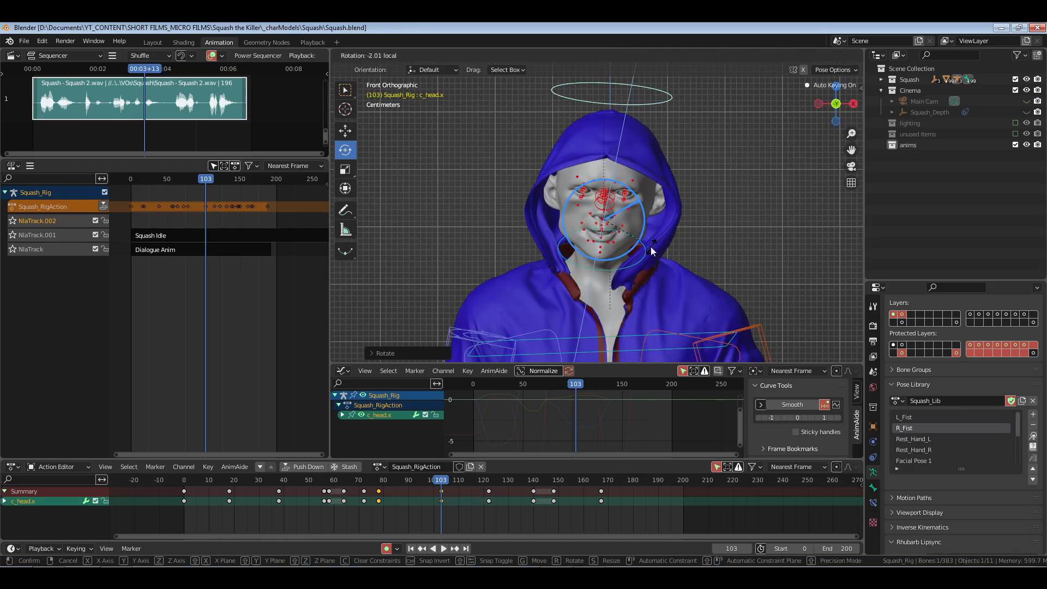
drag(650, 246, 647, 257)
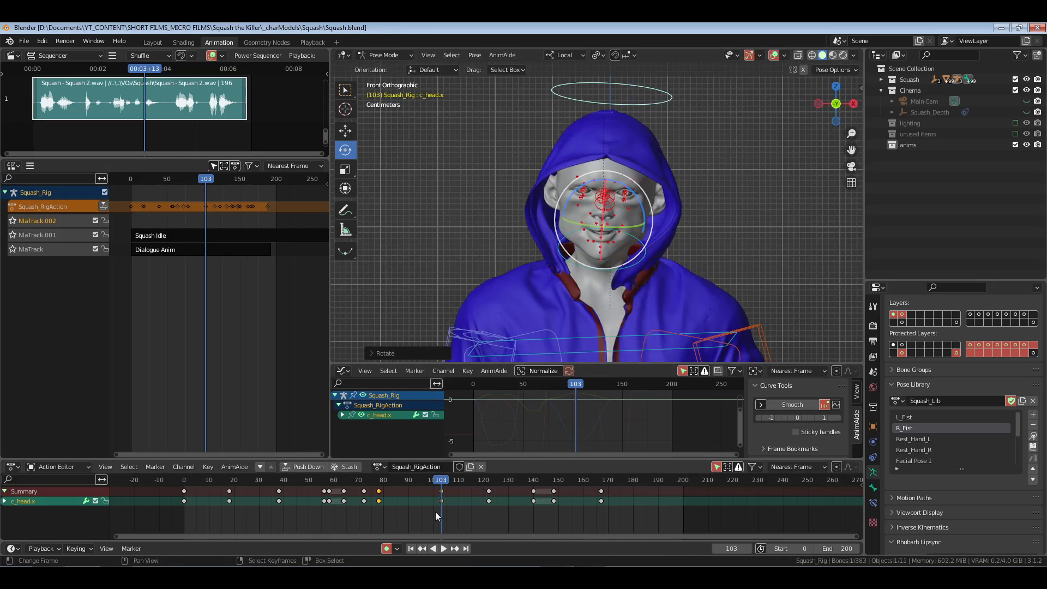
- Shift the head bone's selected keyframes at frame 103 forward in time, entering an offset of 2 frames
click(459, 515)
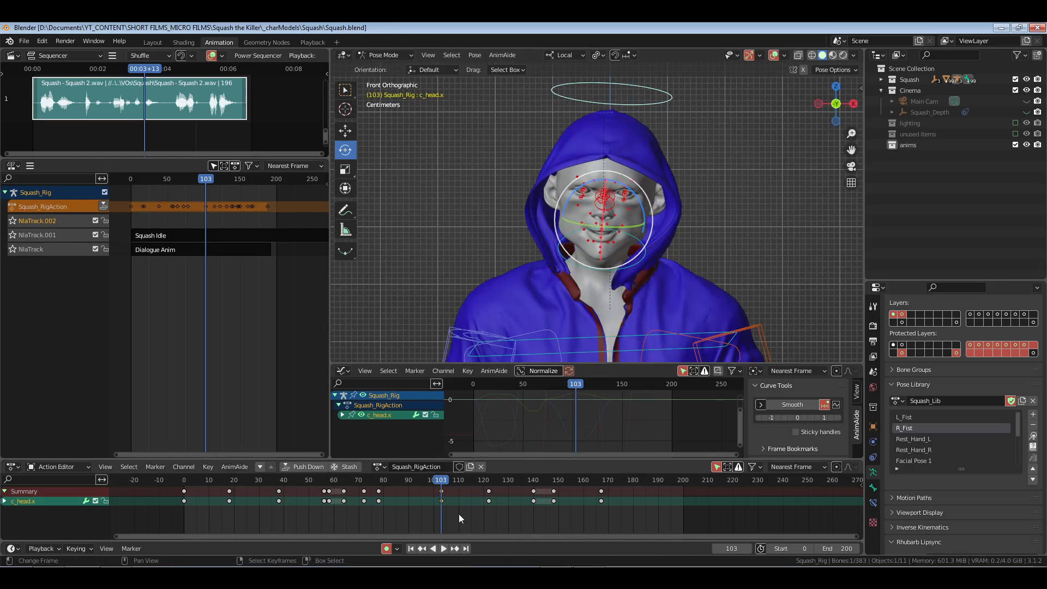
key(g)
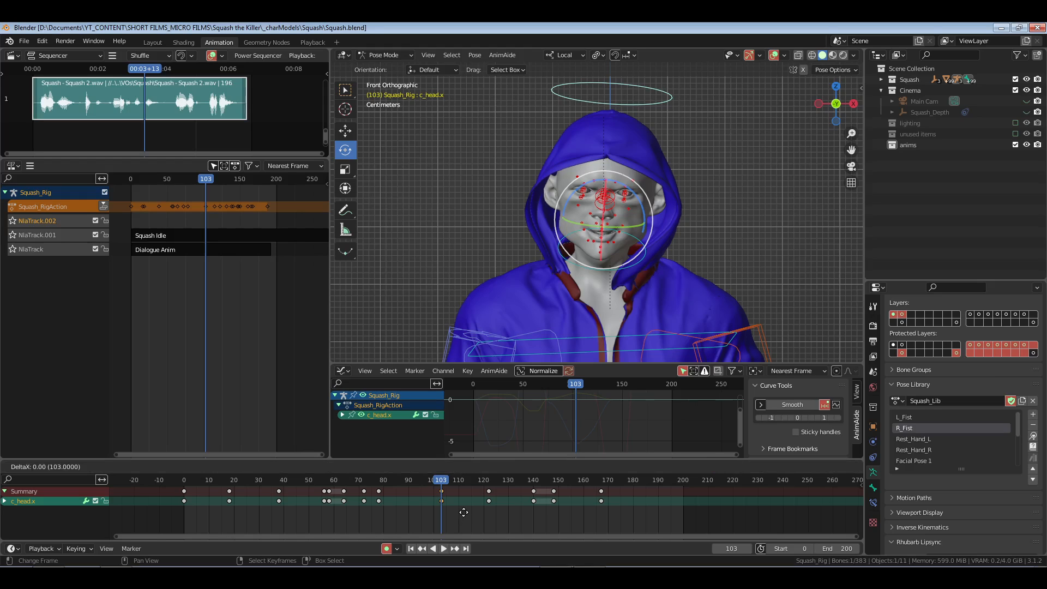
click(464, 511)
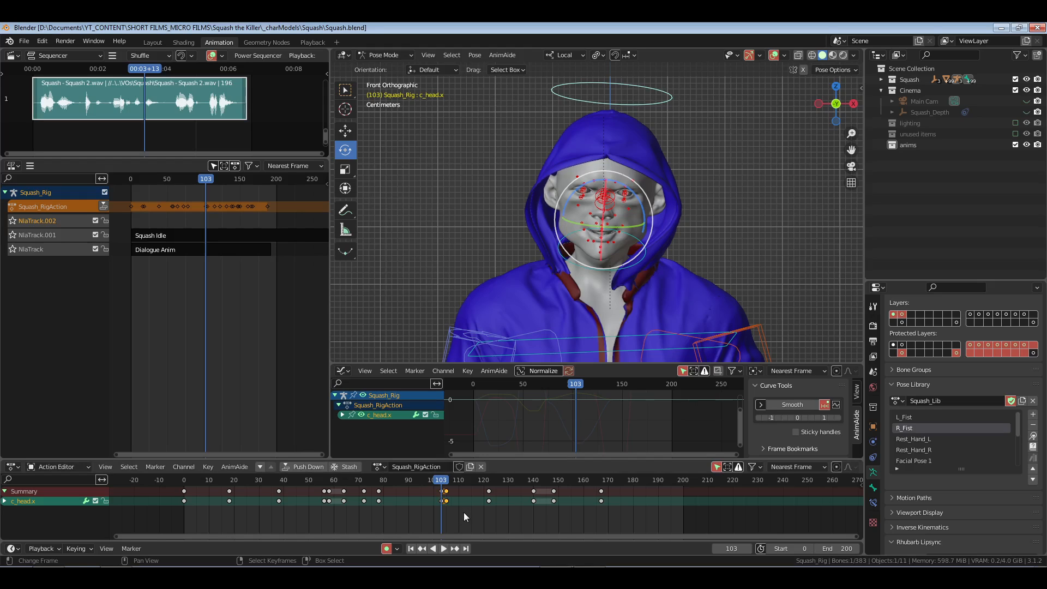
text(g2)
key(Return)
- Return to frame 0, save the file, and play the start of the animation in the Playback workspace before reopening the Animation workspace
key(shift+Left)
key(ctrl+s)
click(316, 43)
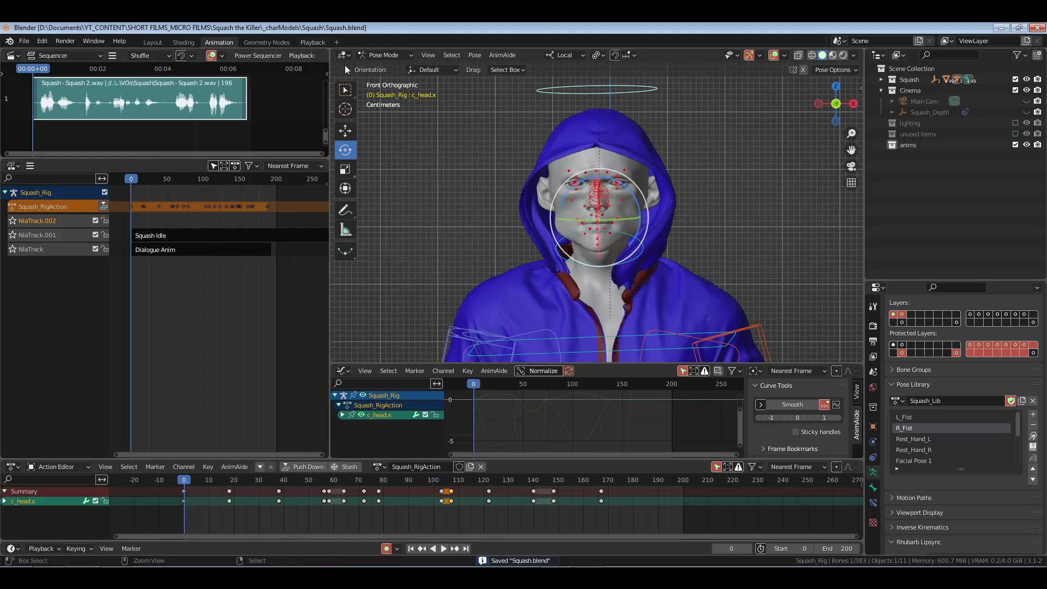
key(space)
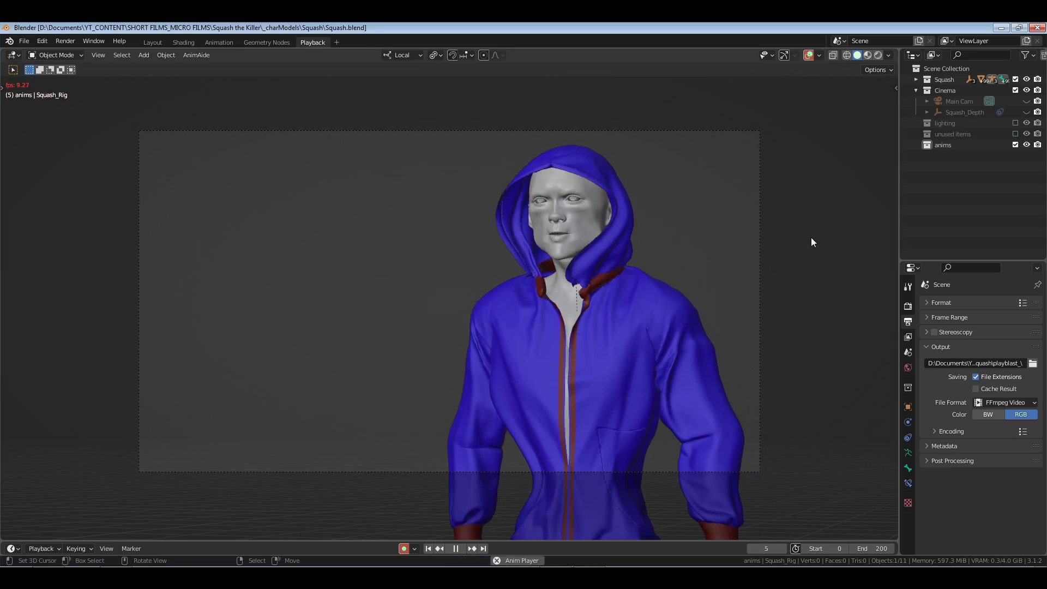
key(space)
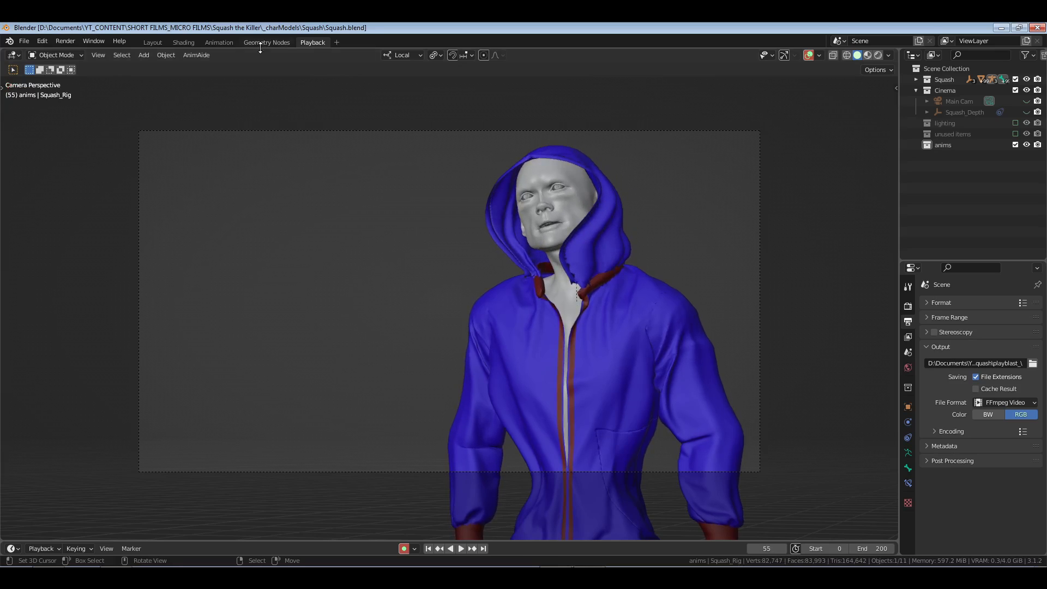
click(224, 42)
- At frame 186, key a slight sideways roll and turn of the head bone in the front view
drag(593, 512, 649, 515)
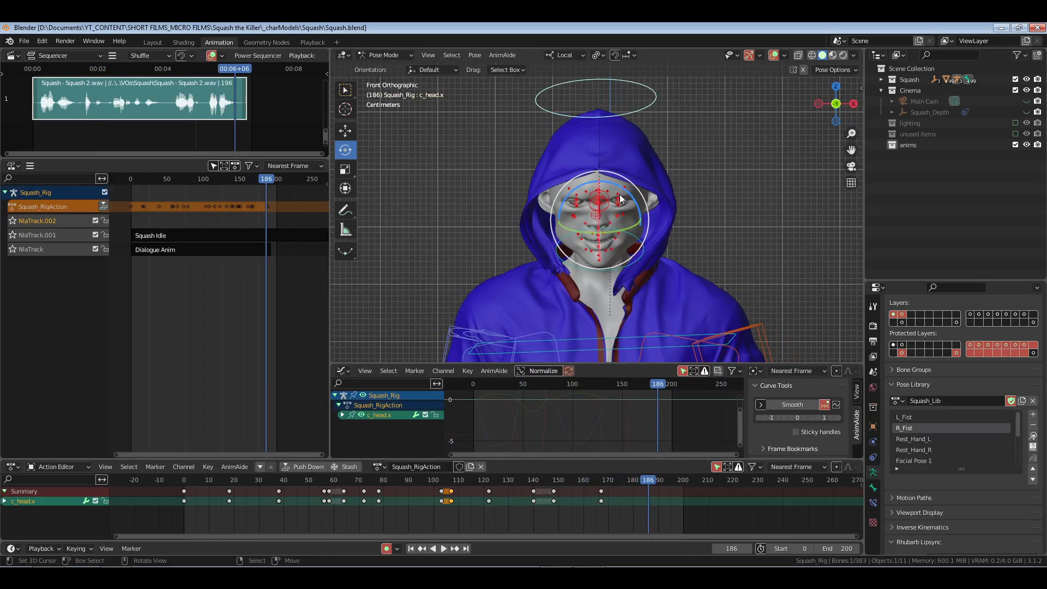
drag(622, 188, 627, 190)
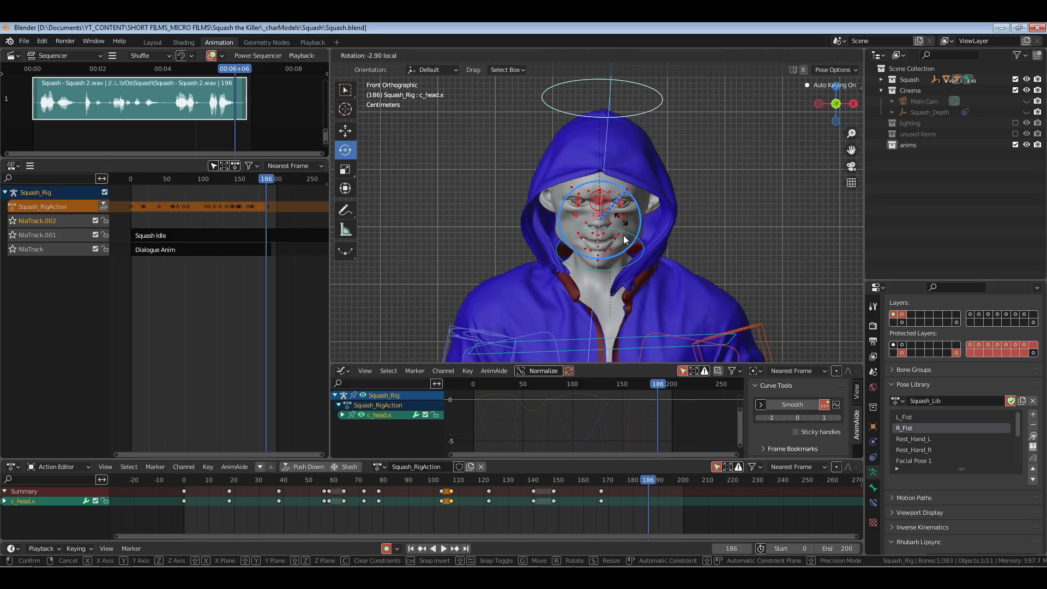
drag(624, 239, 656, 192)
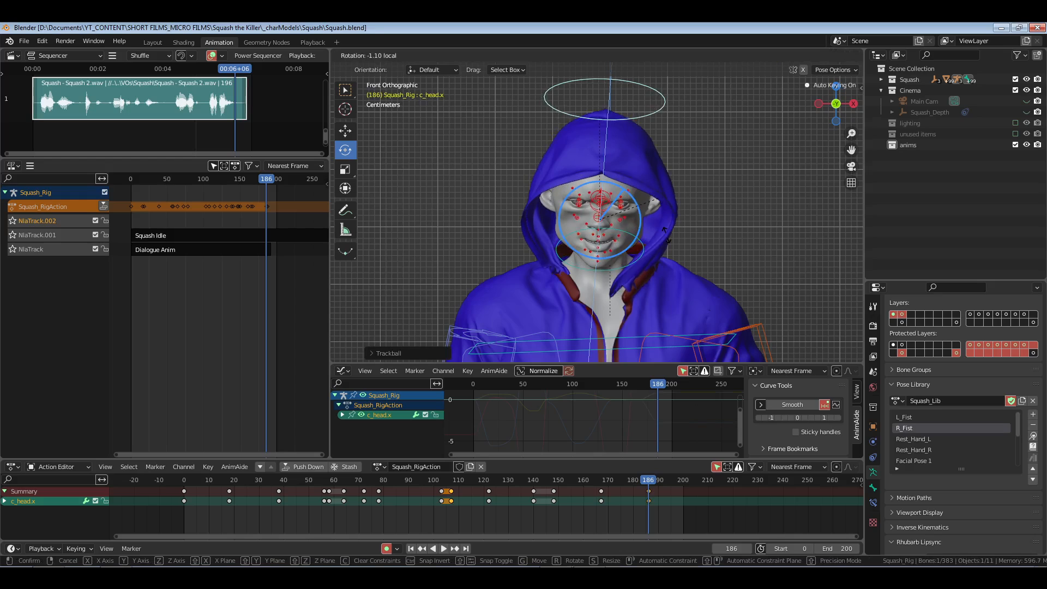
shift+drag(666, 235, 641, 253)
- Select the neck bone and offset its keyframe at frame 186 by -2 frames
right_click(629, 264)
click(663, 521)
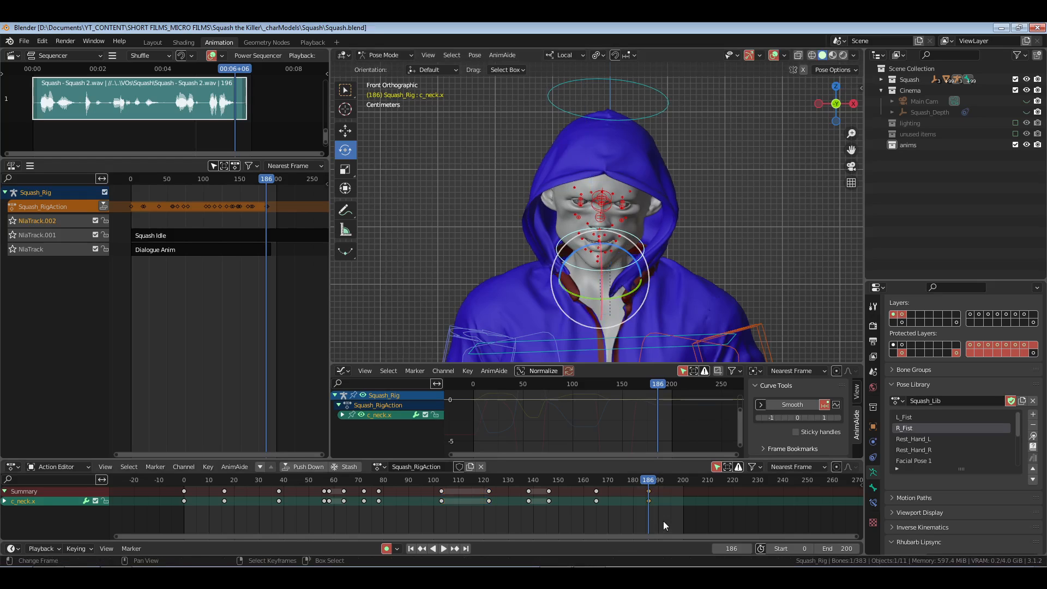
text(g-2)
key(Return)
- Expand the neck bone's animation channels in the Graph Editor and isolate its X Euler Rotation curve
key(a)
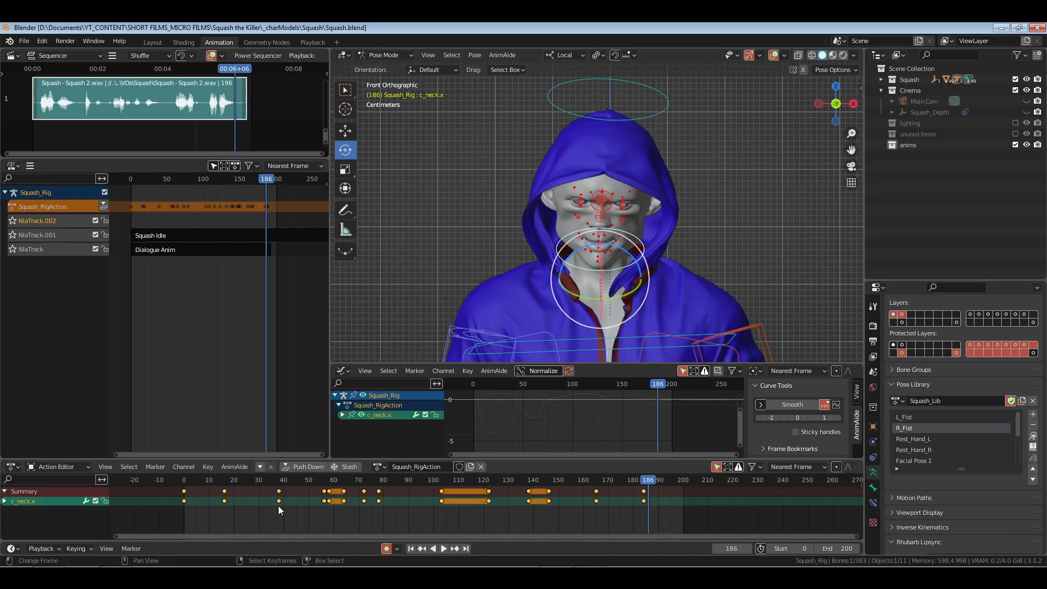
key(Home)
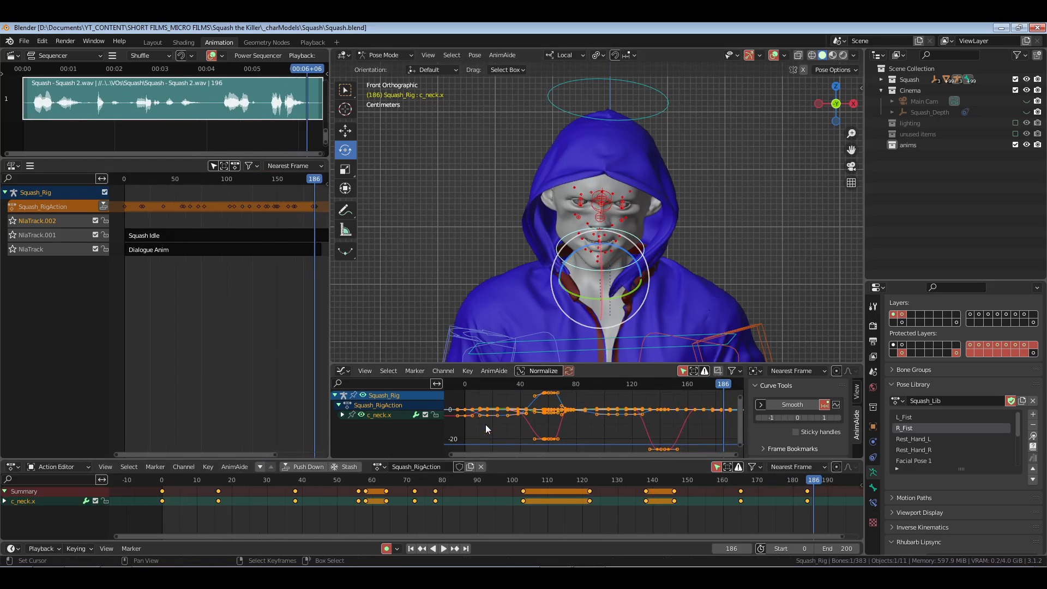
click(342, 415)
scroll(387, 444, down, 3)
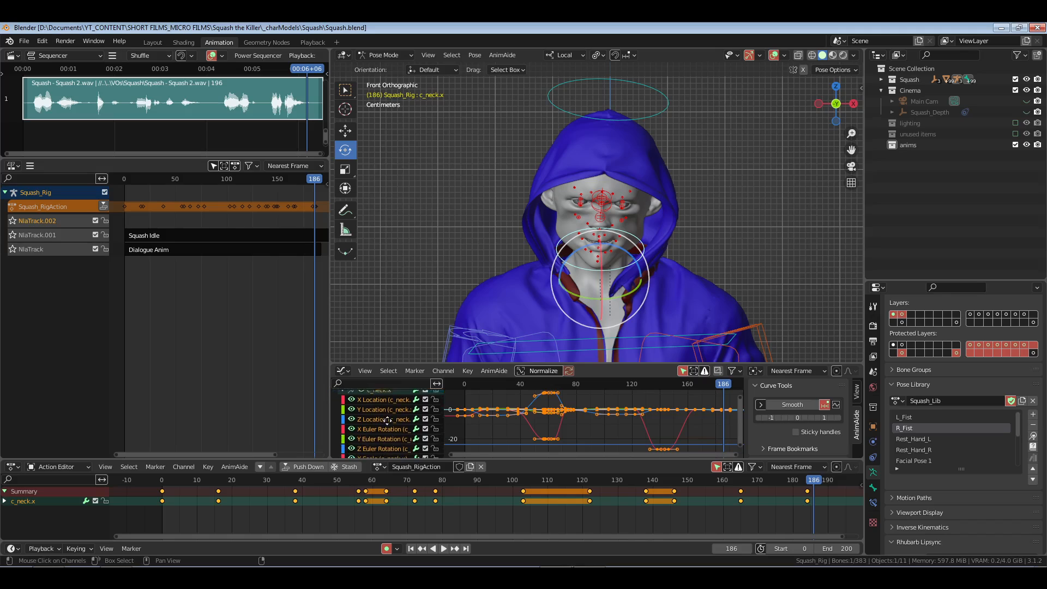
click(387, 423)
key(alt+a)
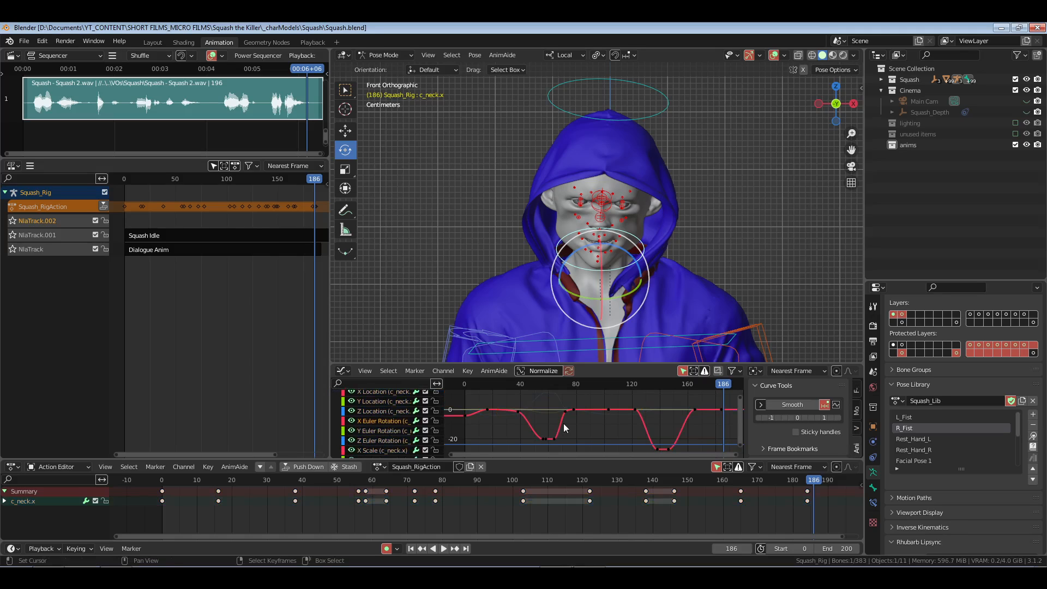
- Select the keyframes along the neck's X Euler Rotation curve and reduce their amplitude with Push Pull at about -0.12
key(c)
drag(466, 407, 719, 417)
key(Escape)
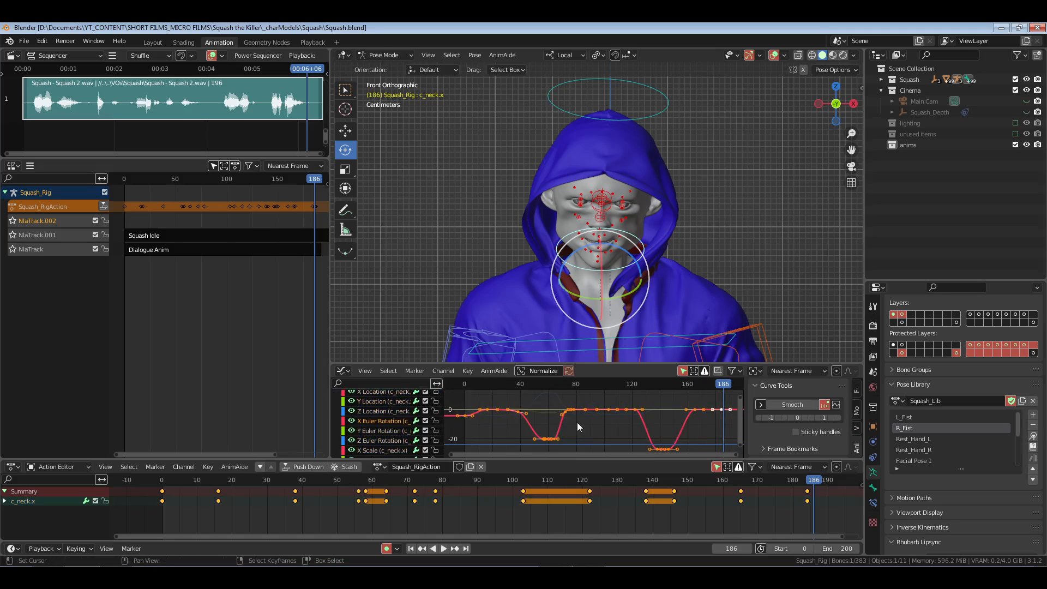
key(Home)
click(837, 406)
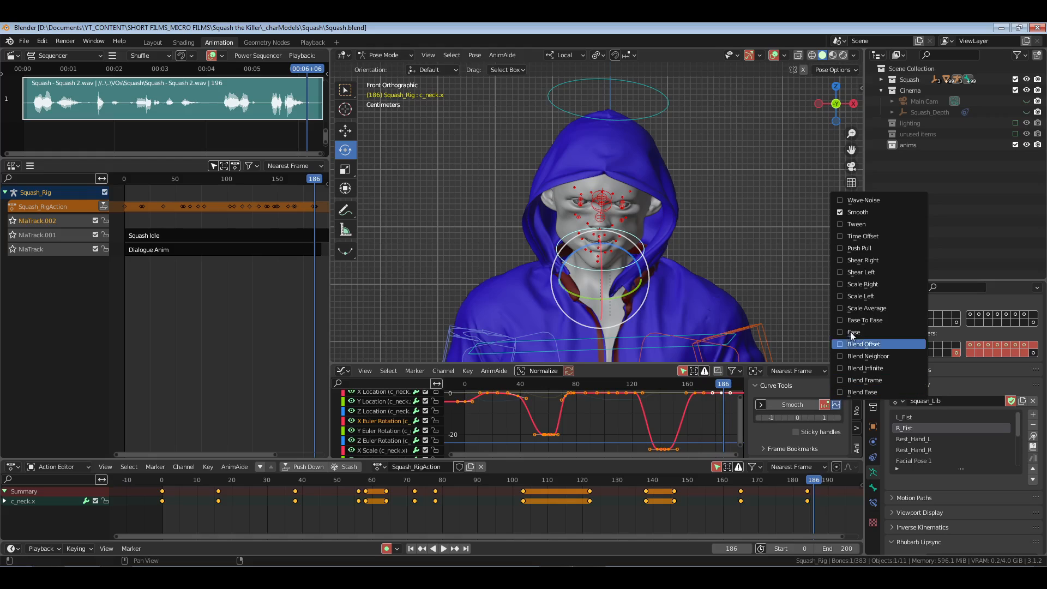
click(869, 247)
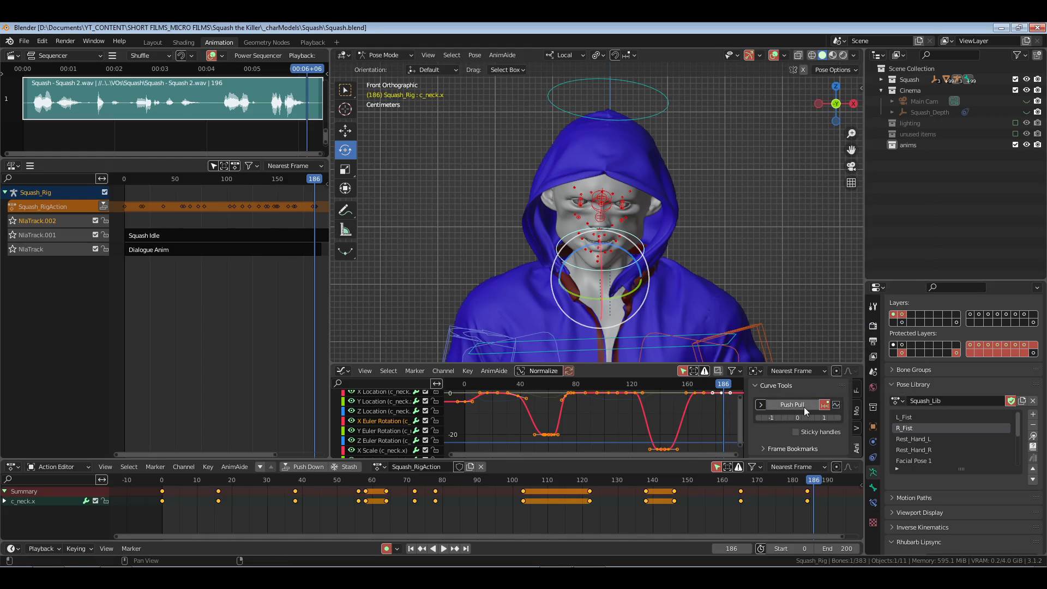
click(803, 406)
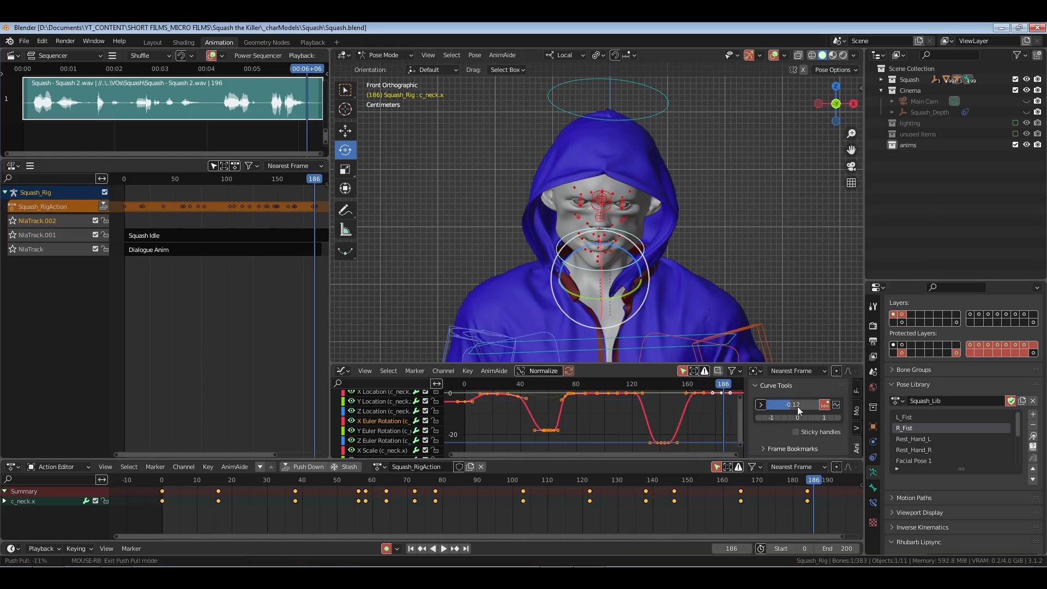
click(798, 409)
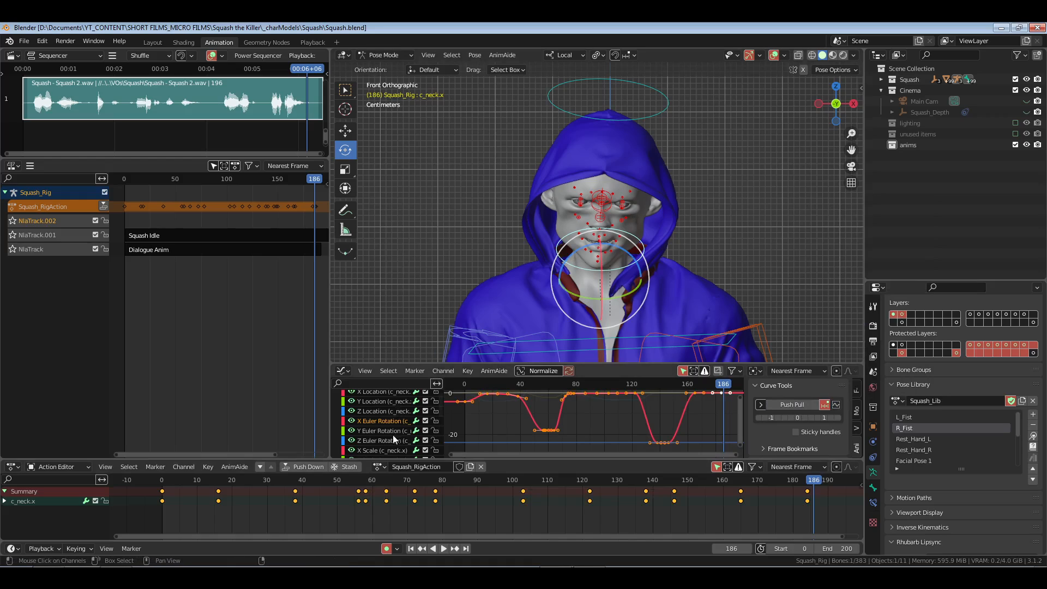
- Select the head bone, expand its animation channels in the Graph Editor and isolate its X Euler Rotation curve
click(660, 114)
scroll(367, 421, up, 5)
click(341, 415)
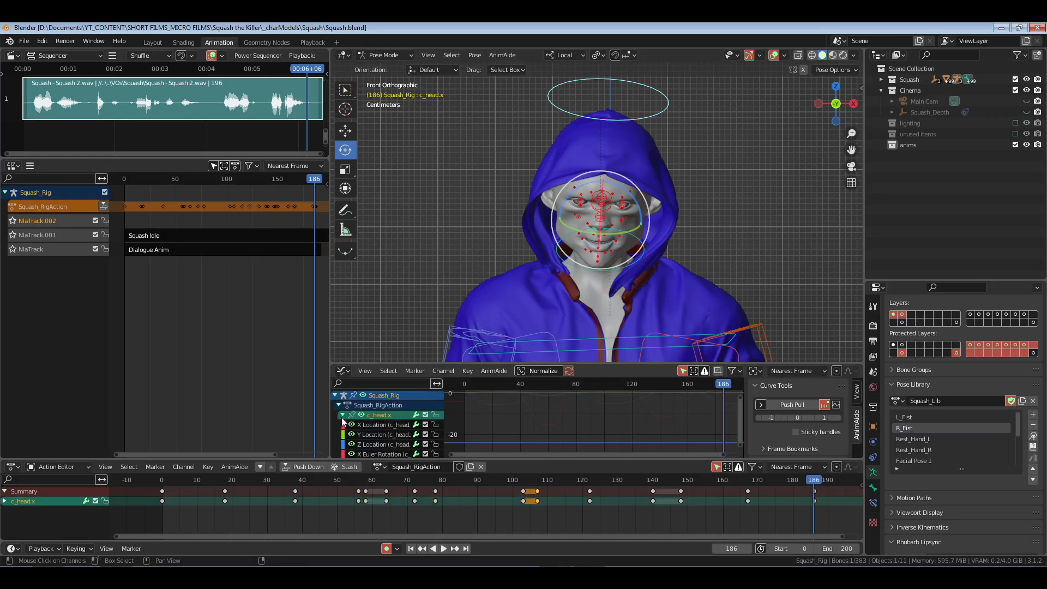
key(a)
key(alt+a)
key(a)
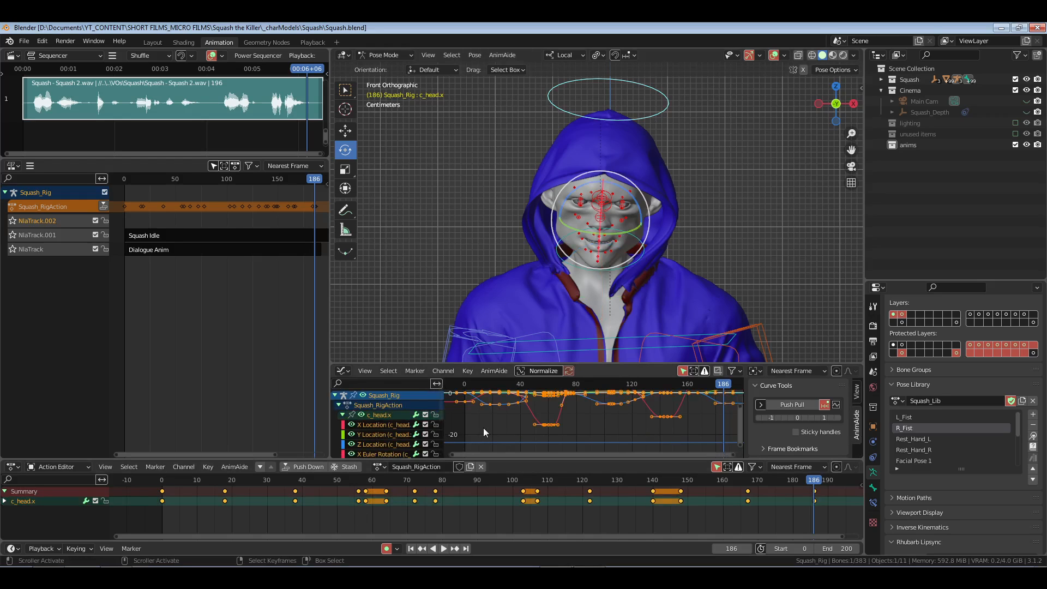
key(Home)
scroll(387, 421, down, 2)
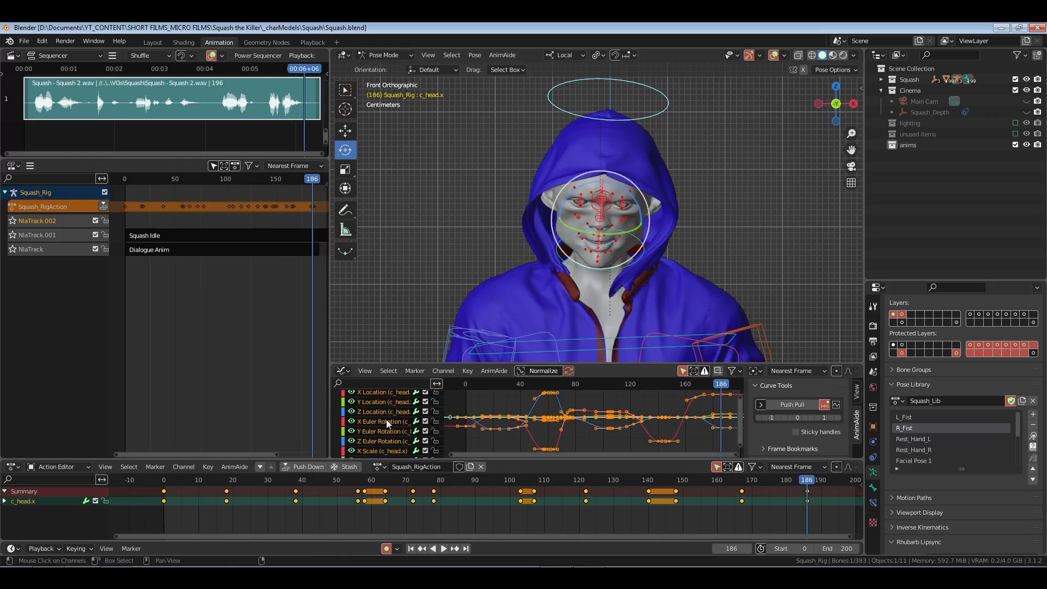
click(386, 421)
key(alt+a)
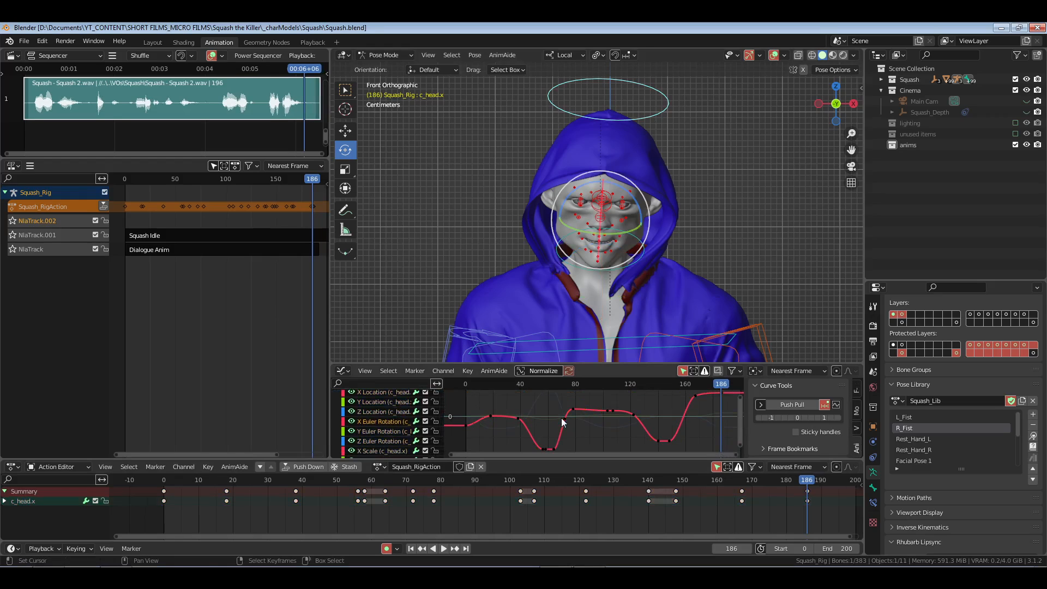
key(c)
mouse_move(495, 428)
mouse_down()
mouse_move(522, 435)
mouse_move(578, 414)
mouse_move(678, 429)
mouse_move(706, 401)
mouse_move(687, 430)
mouse_up()
right_click(687, 431)
ctrl+scroll(682, 429, right, 3)
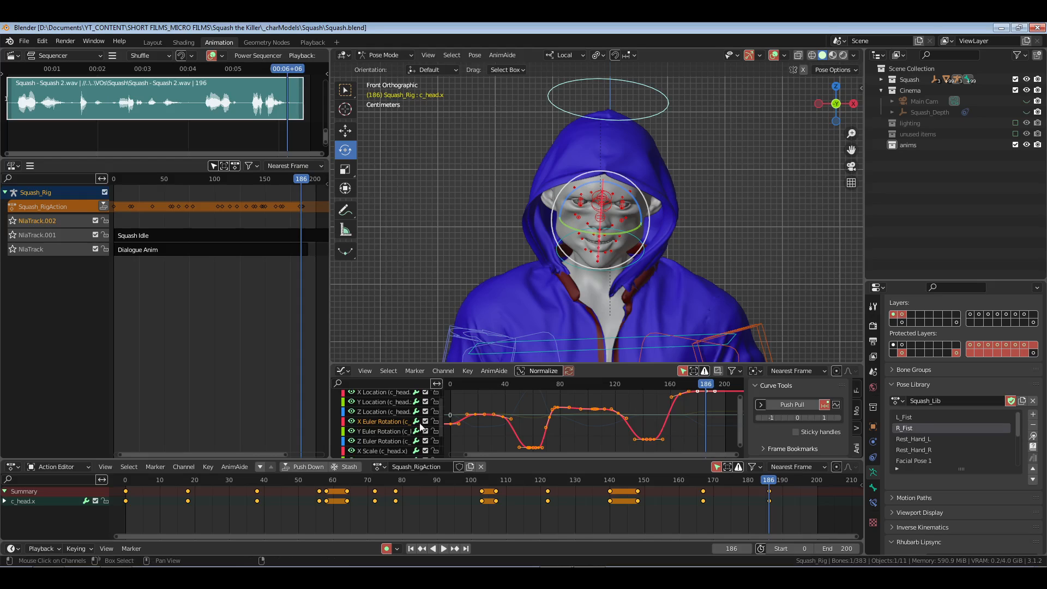
click(385, 429)
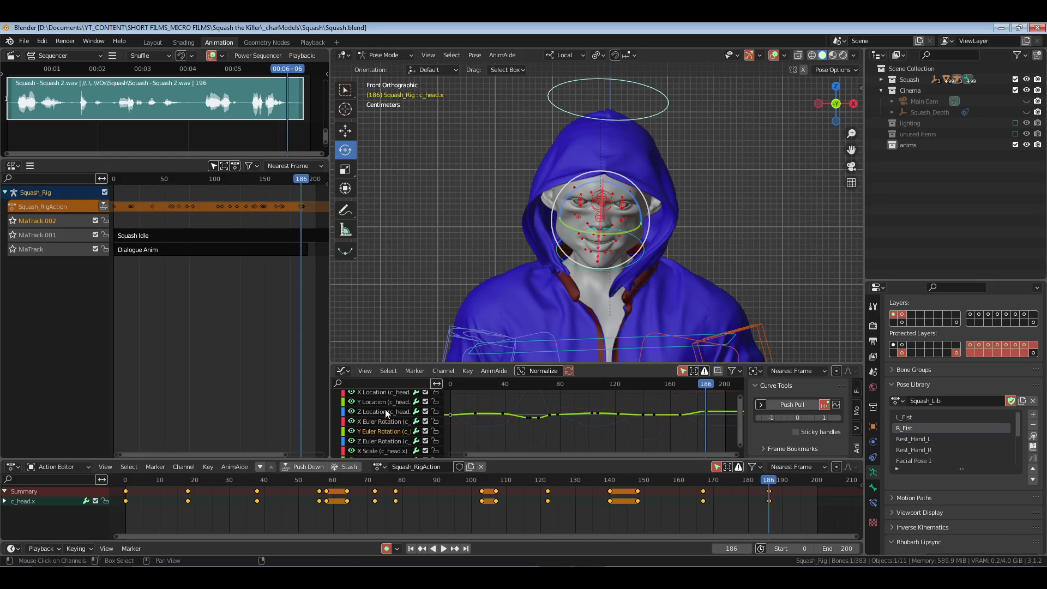
click(385, 422)
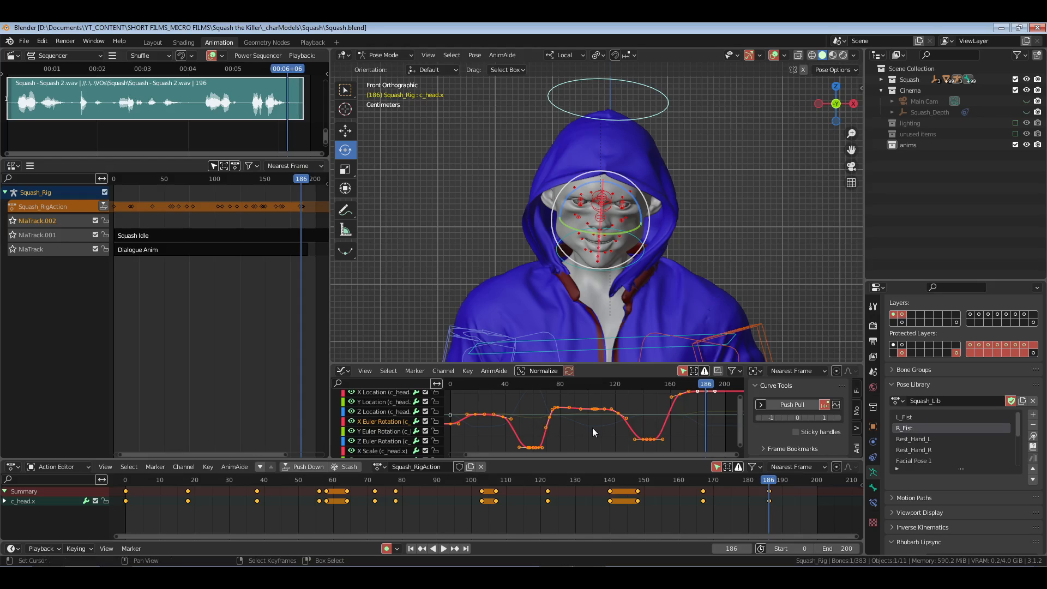
key(a)
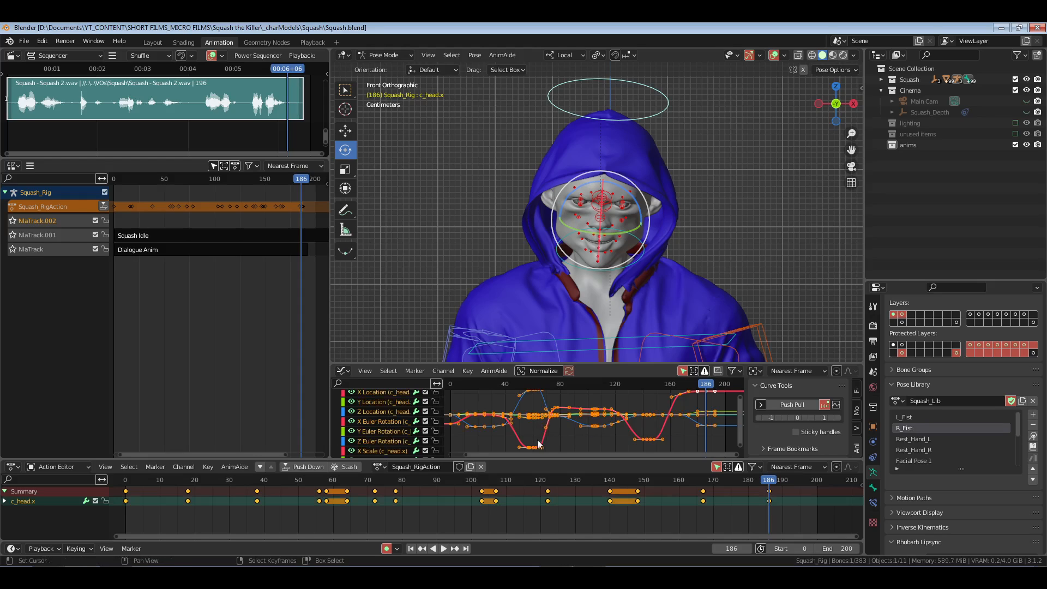
click(376, 421)
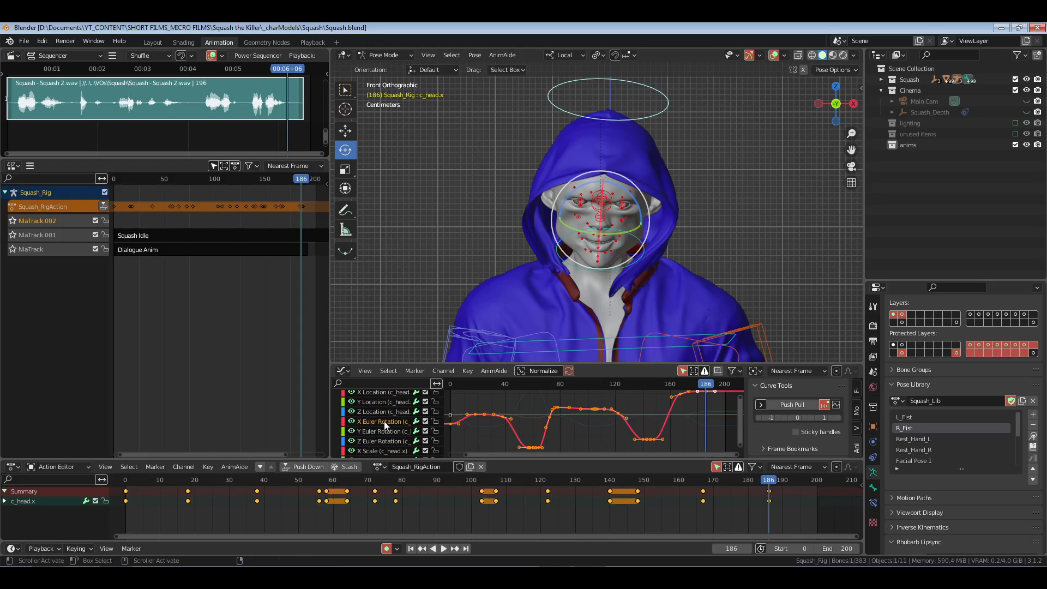
click(388, 433)
click(388, 422)
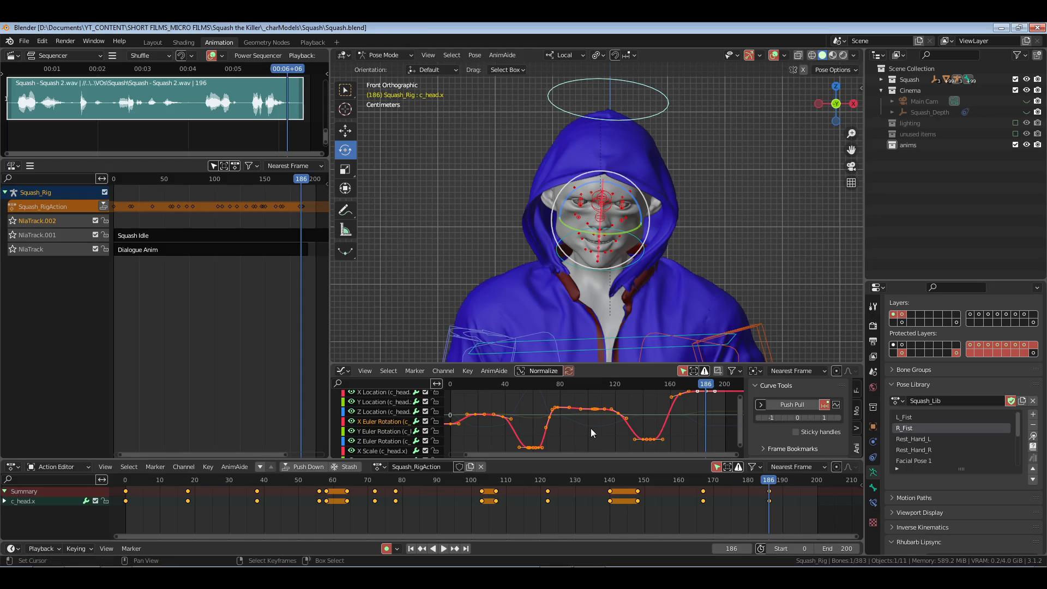
click(590, 427)
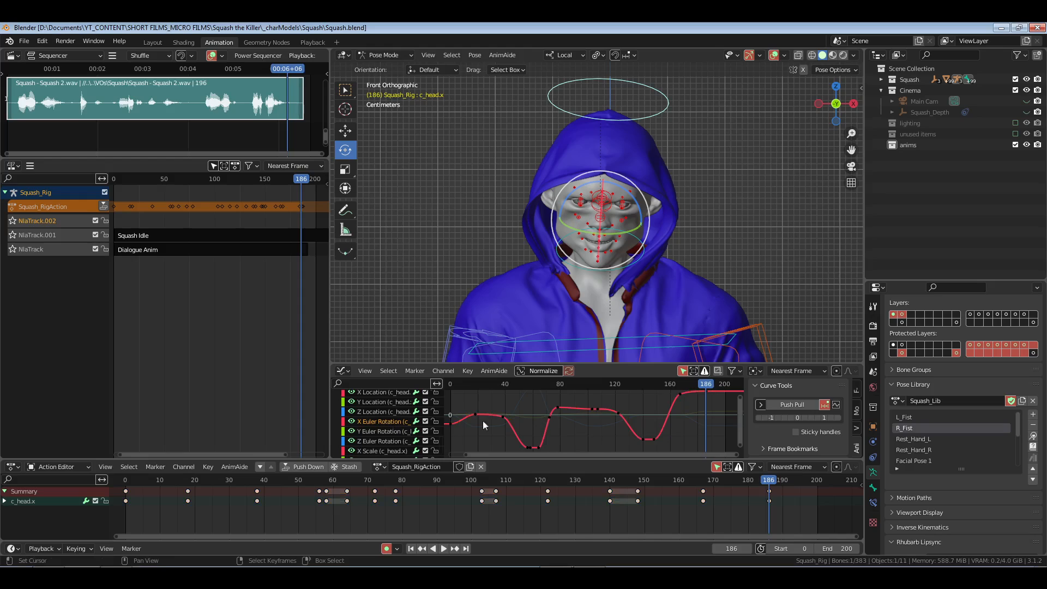
- Select the keyframes along the head's X Euler Rotation curve and reduce their amplitude with Push Pull
click(379, 411)
click(389, 422)
key(c)
mouse_move(486, 423)
mouse_down()
mouse_move(620, 421)
mouse_move(712, 398)
mouse_move(633, 416)
mouse_up()
key(Escape)
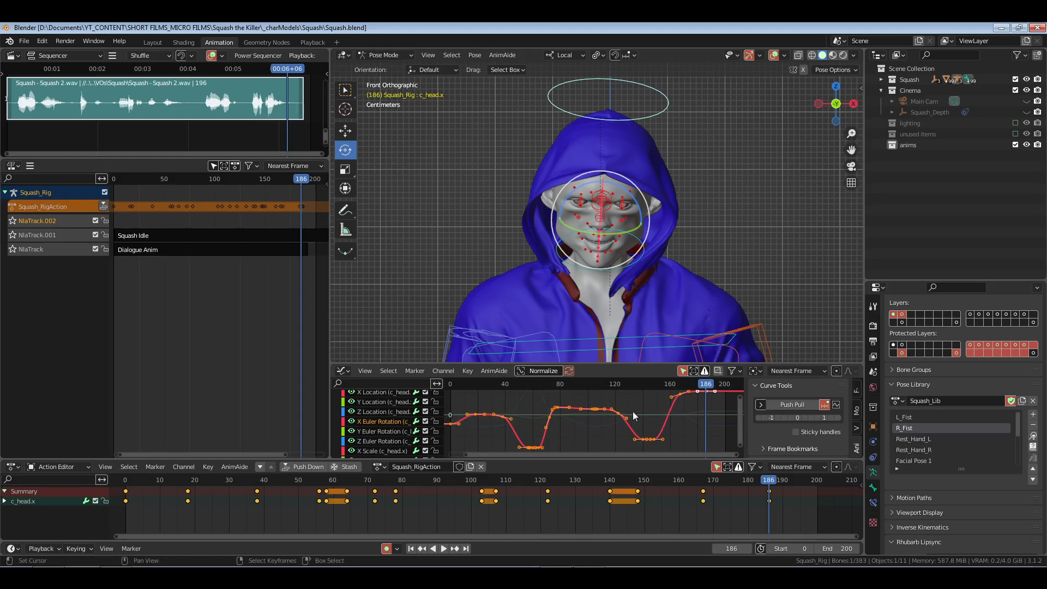
click(376, 412)
click(385, 421)
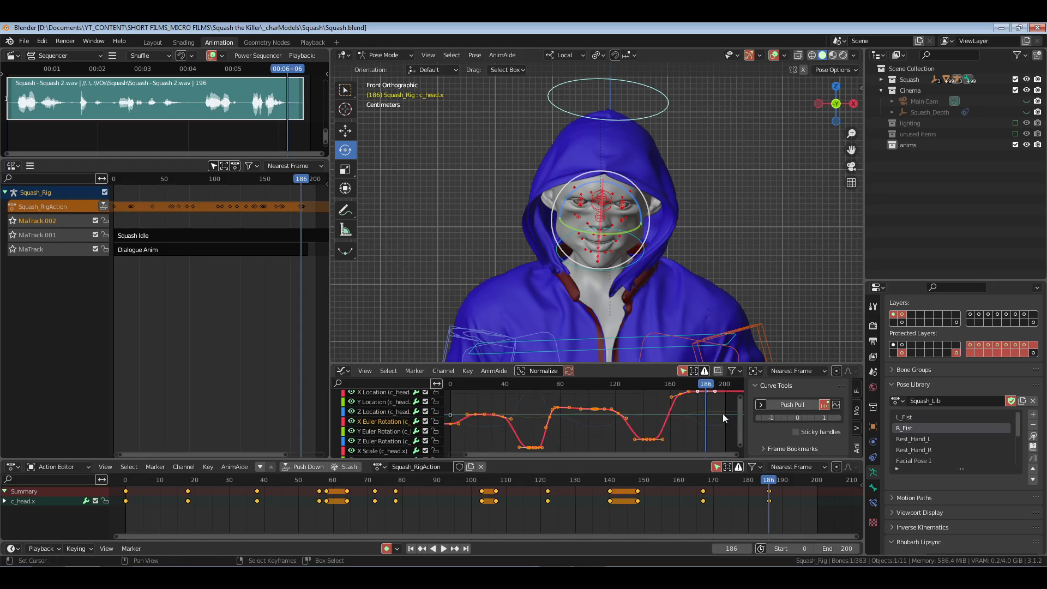
click(803, 404)
click(157, 502)
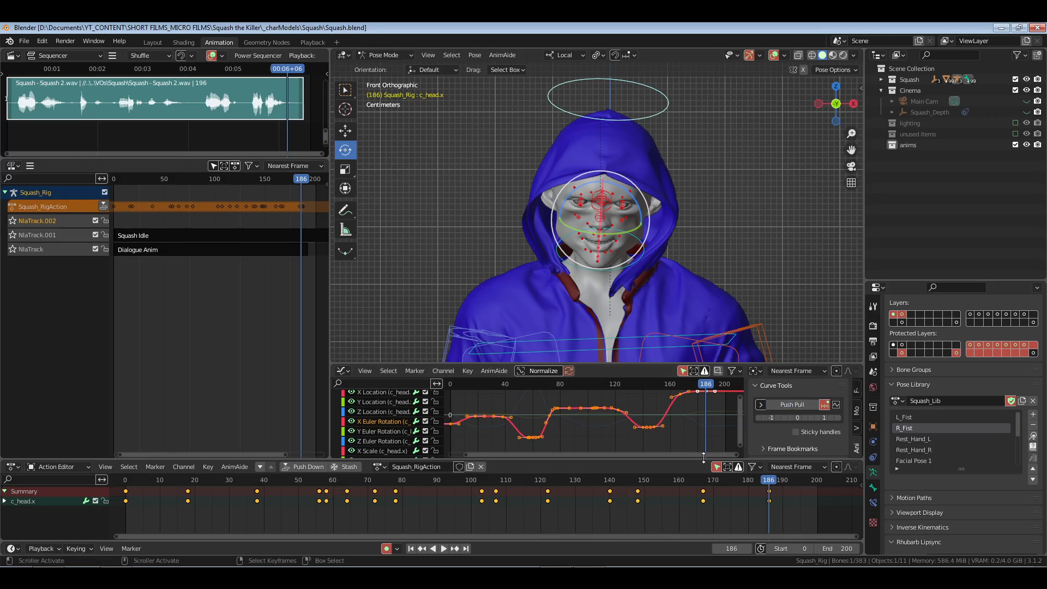
- Go to frame 0, try the Smooth curve tool on the head's selected X Euler Rotation keyframes, and undo it
ctrl+middle_drag(512, 526, 567, 517)
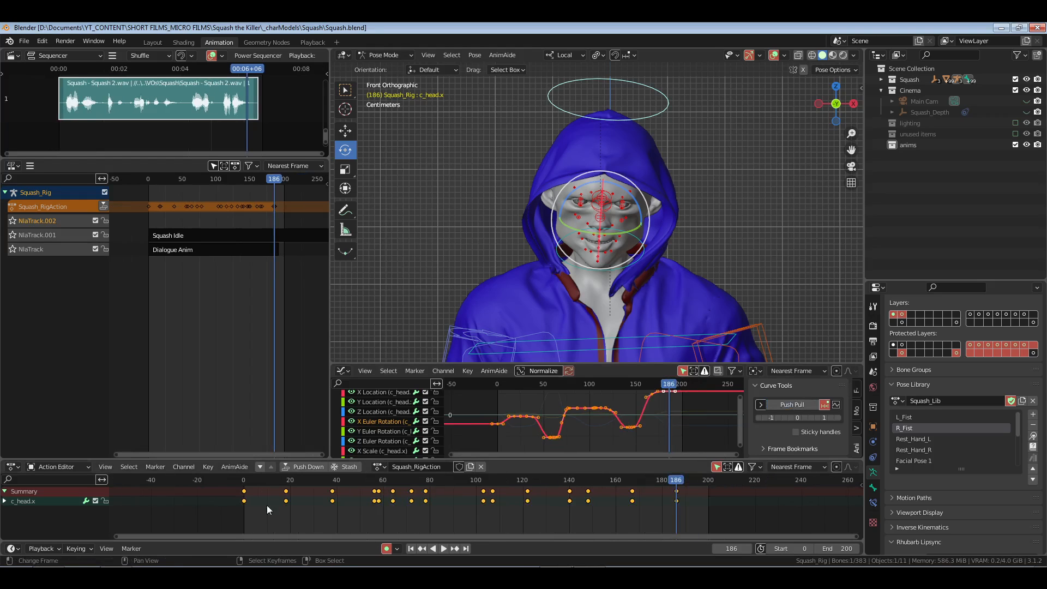
click(232, 509)
click(837, 404)
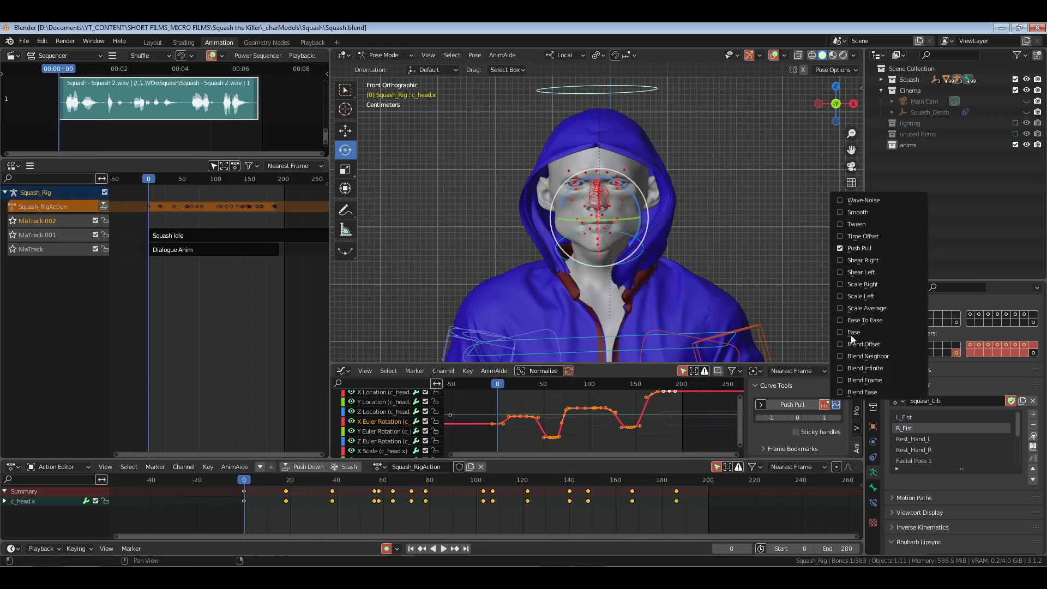
click(871, 211)
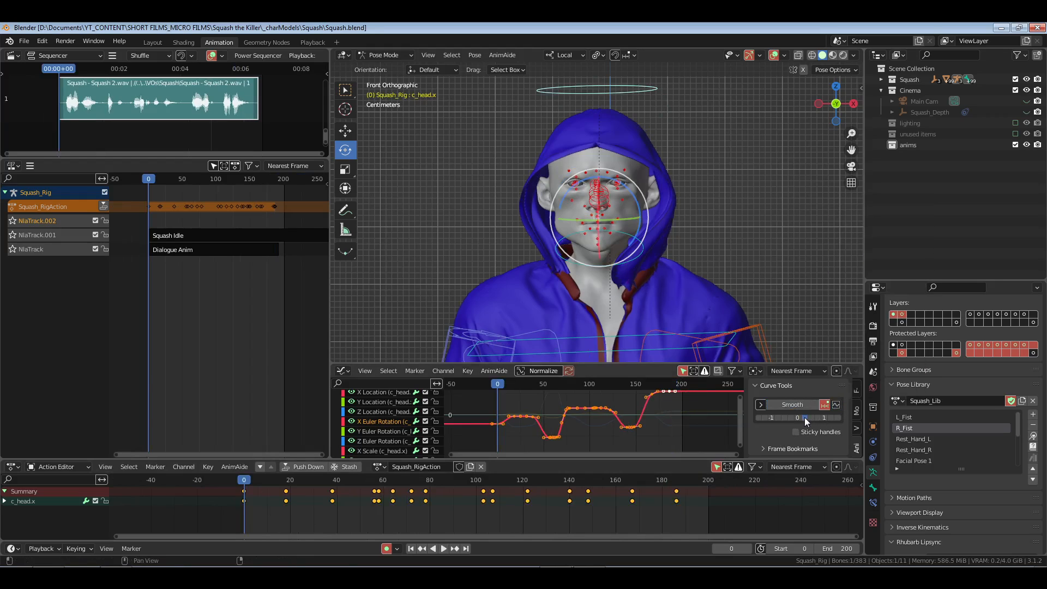
click(804, 417)
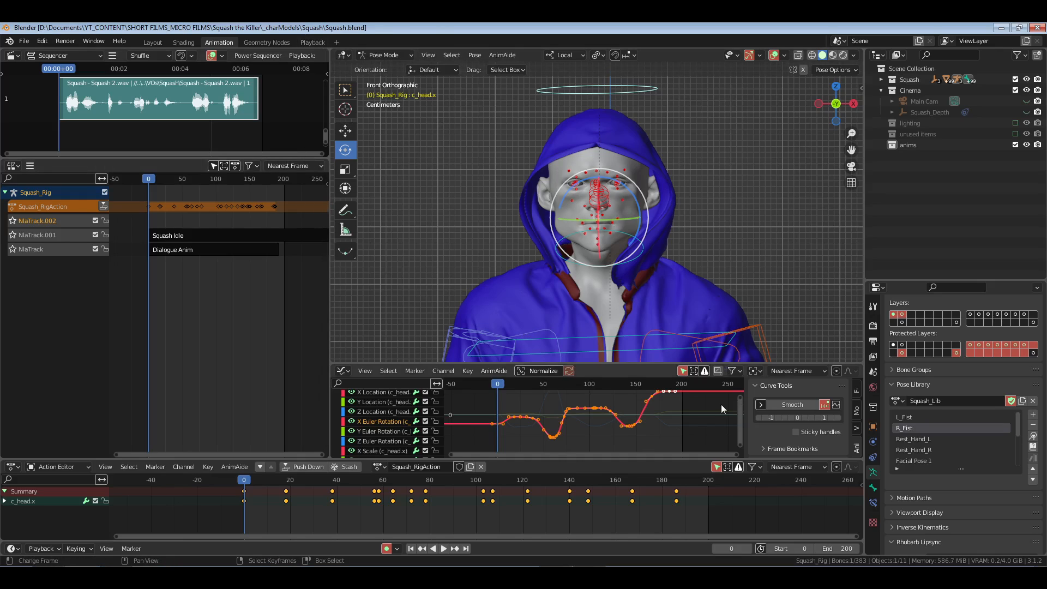
key(ctrl+z)
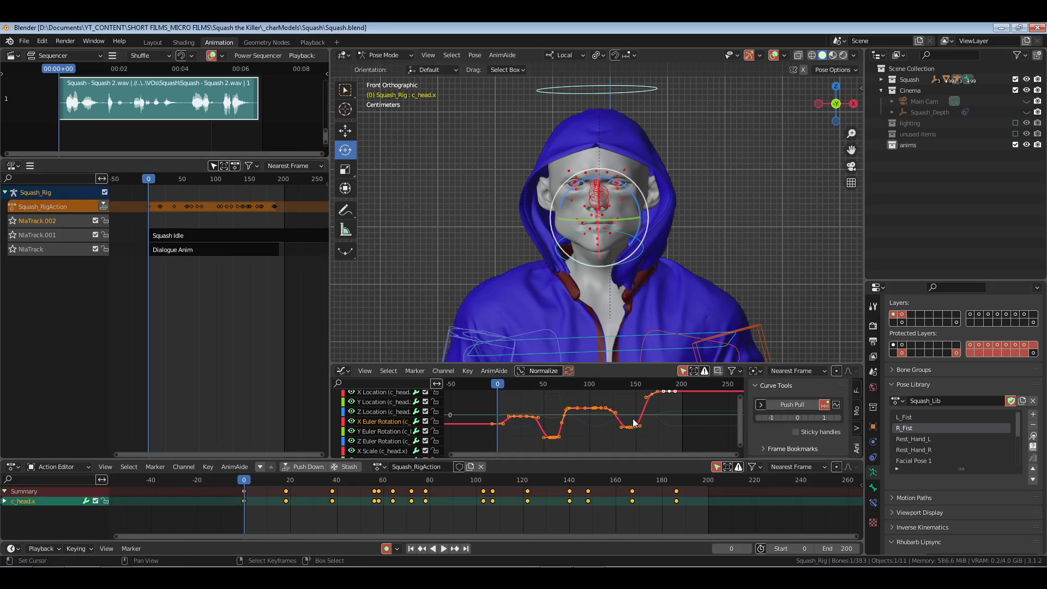
- Smooth the head's selected X Euler Rotation keyframes using the Smooth curve tool with Sticky handles enabled
click(821, 407)
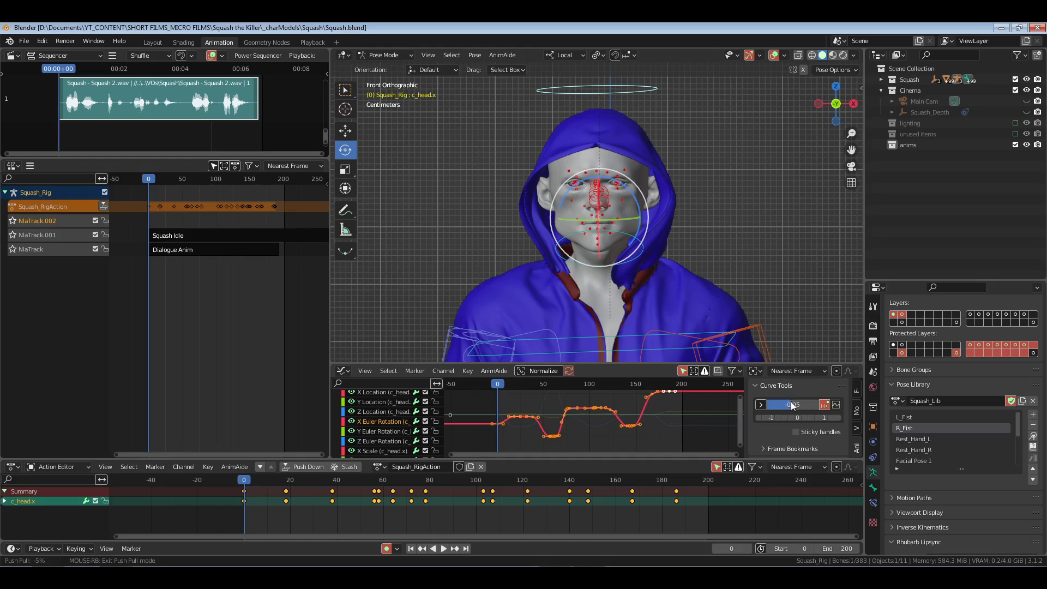
right_click(792, 404)
click(835, 404)
click(867, 213)
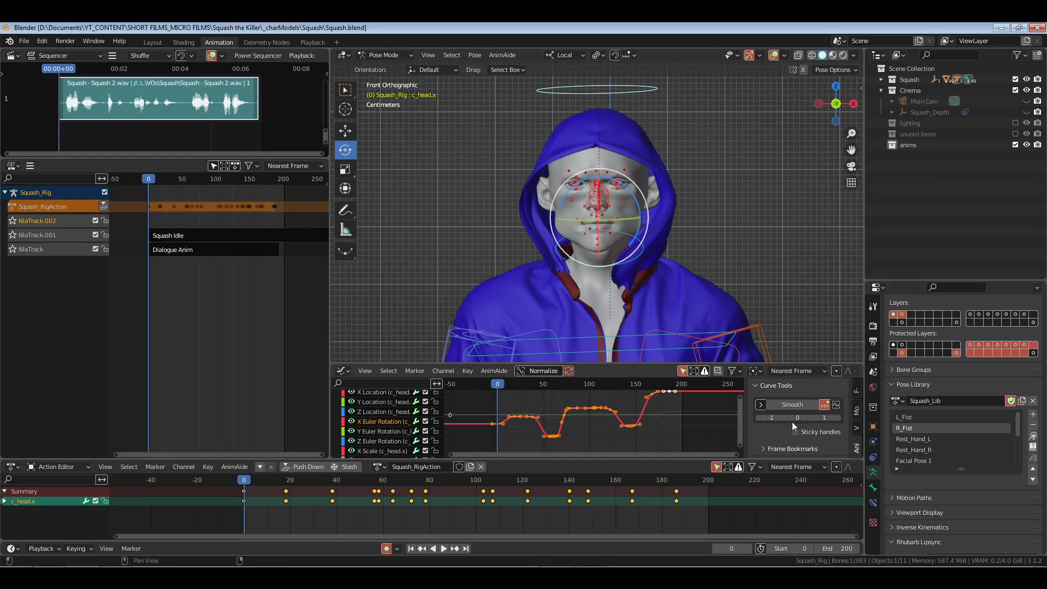
click(809, 404)
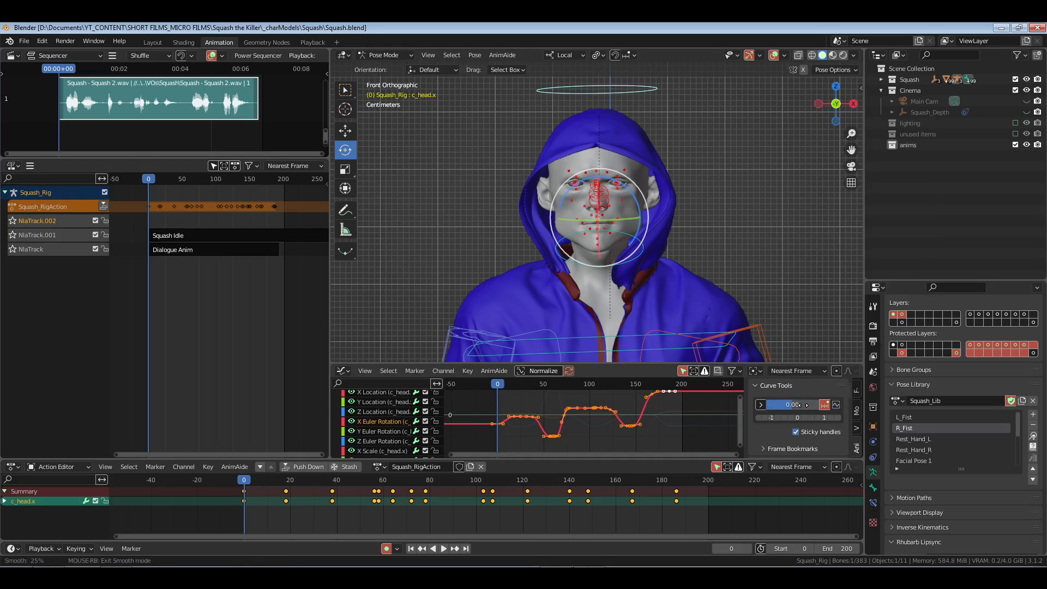
right_click(815, 424)
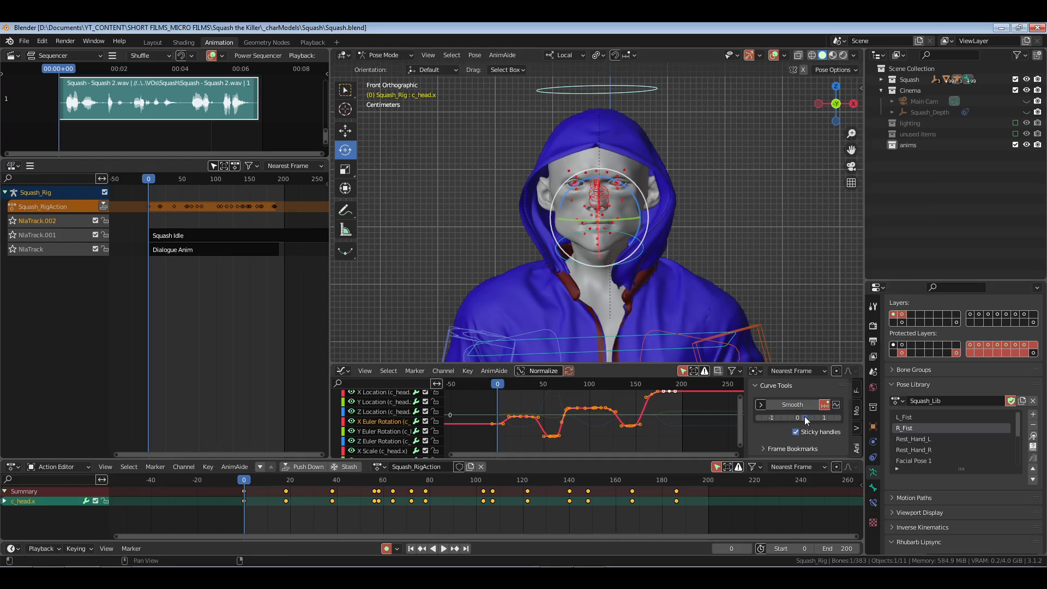
click(806, 417)
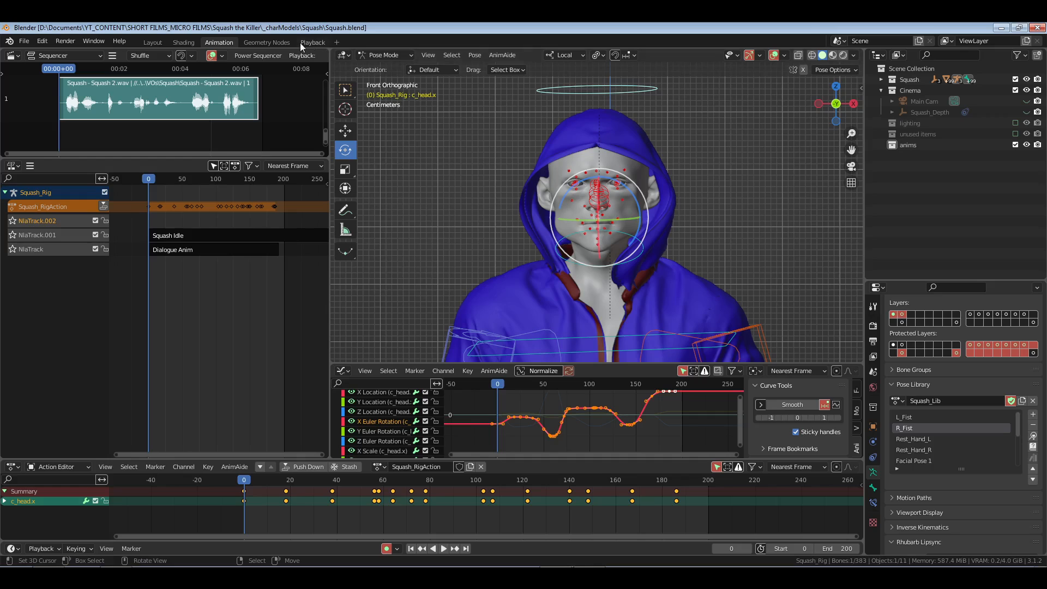
- Play the animation through the camera in the Playback workspace to review the head motion, and return to the Animation workspace
click(314, 43)
key(space)
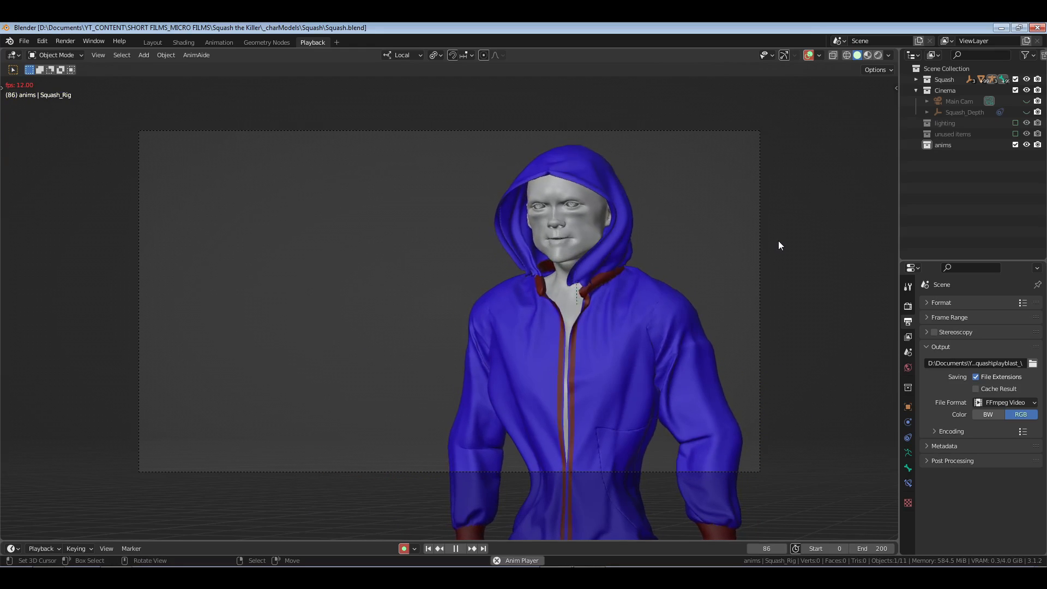
key(space)
click(220, 42)
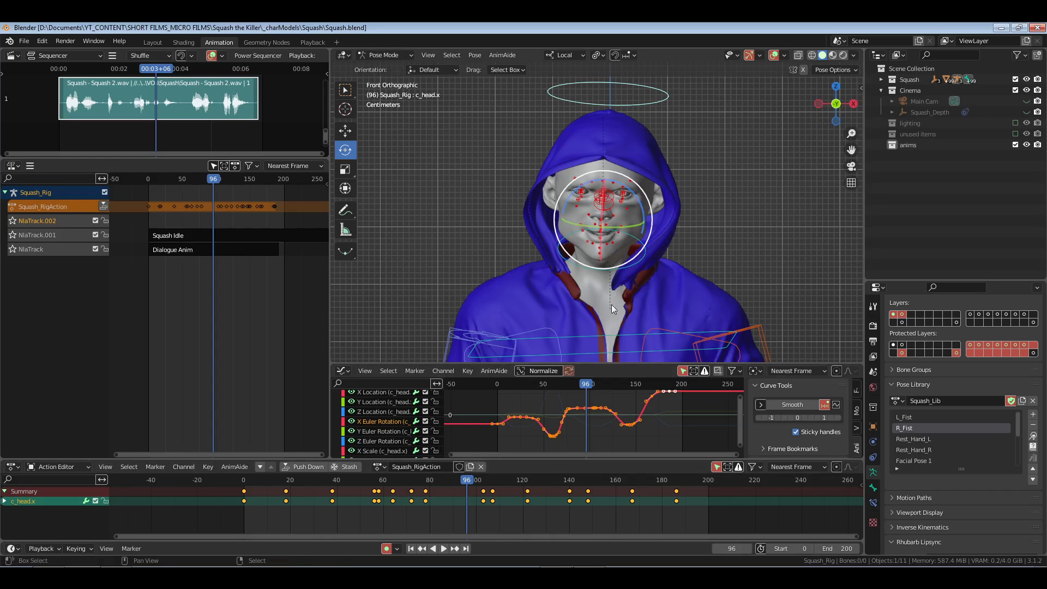
- Shift the neck and head keyframes around frames 72 and 78 forward by 2 frames, and the head's by 2 more
shift+right_click(615, 269)
drag(340, 512, 451, 528)
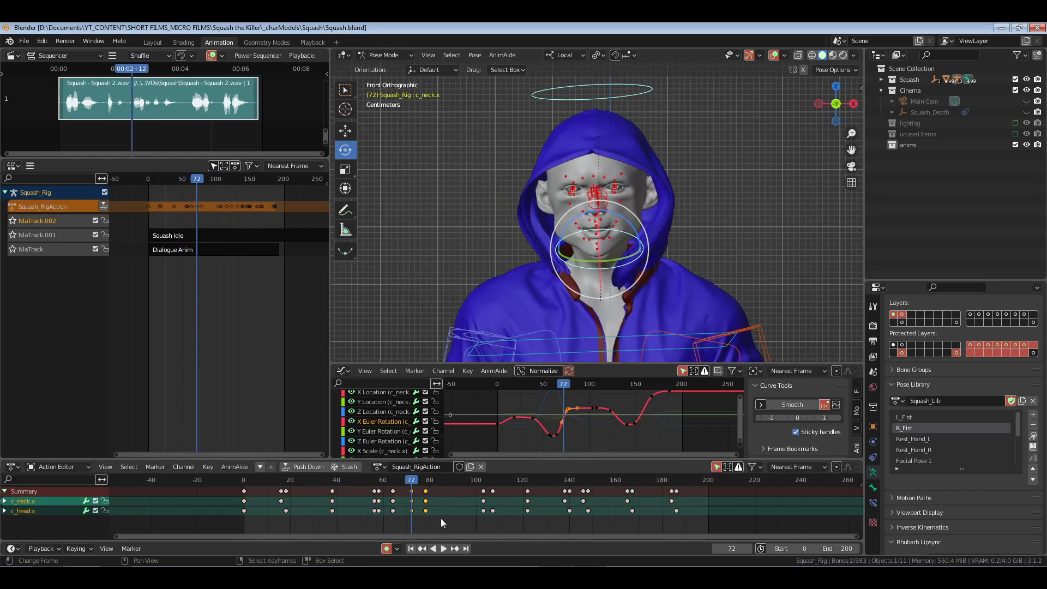
key(g)
click(440, 523)
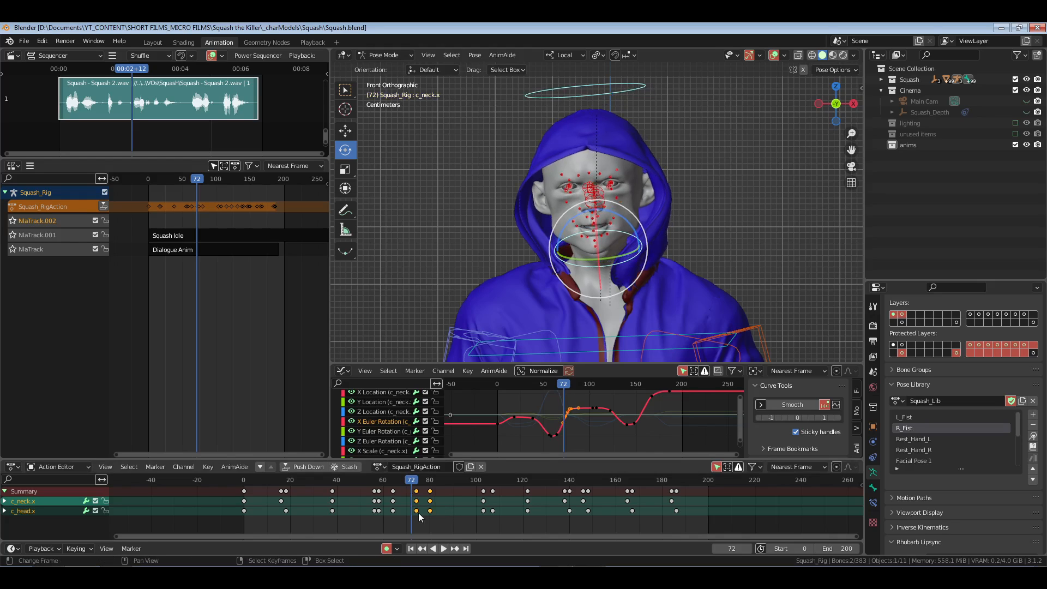
key(g)
click(448, 522)
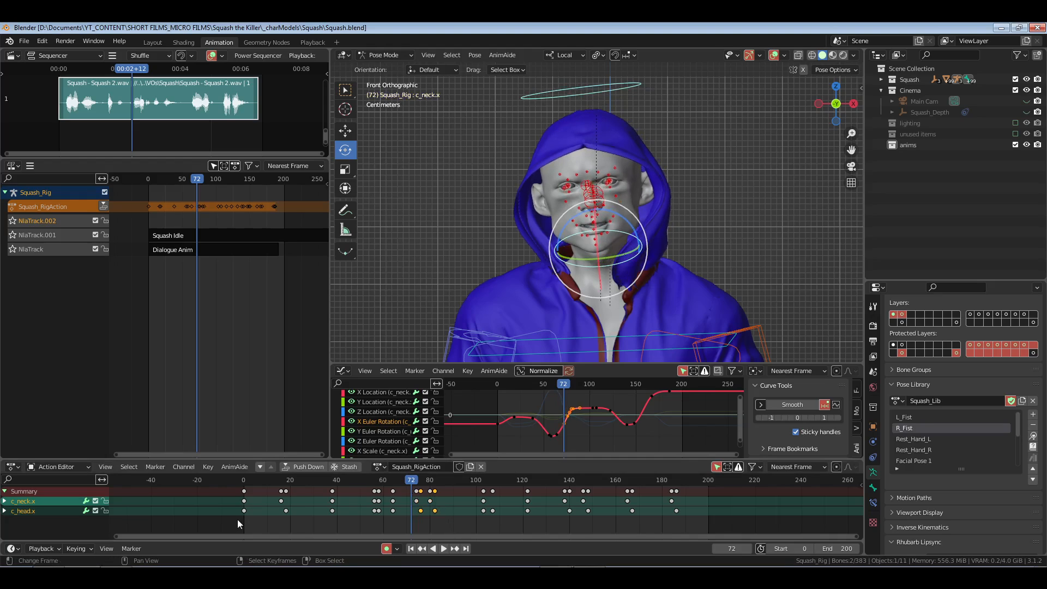
- Return to frame 0, save the file and render the full animation as a playblast from the Playback workspace
key(shift+Left)
click(321, 41)
key(ctrl+s)
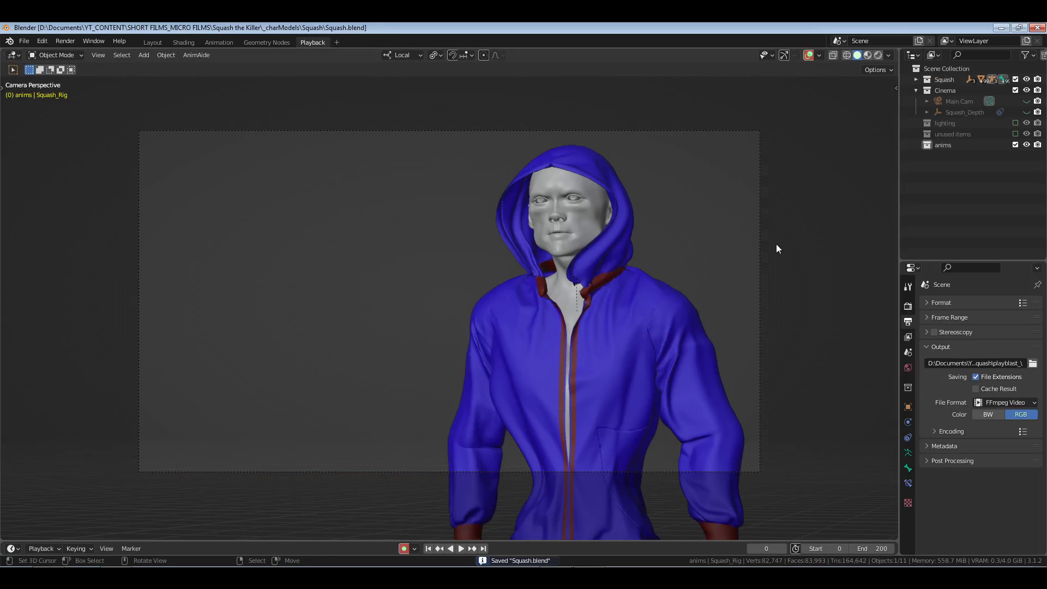
key(ctrl+F12)
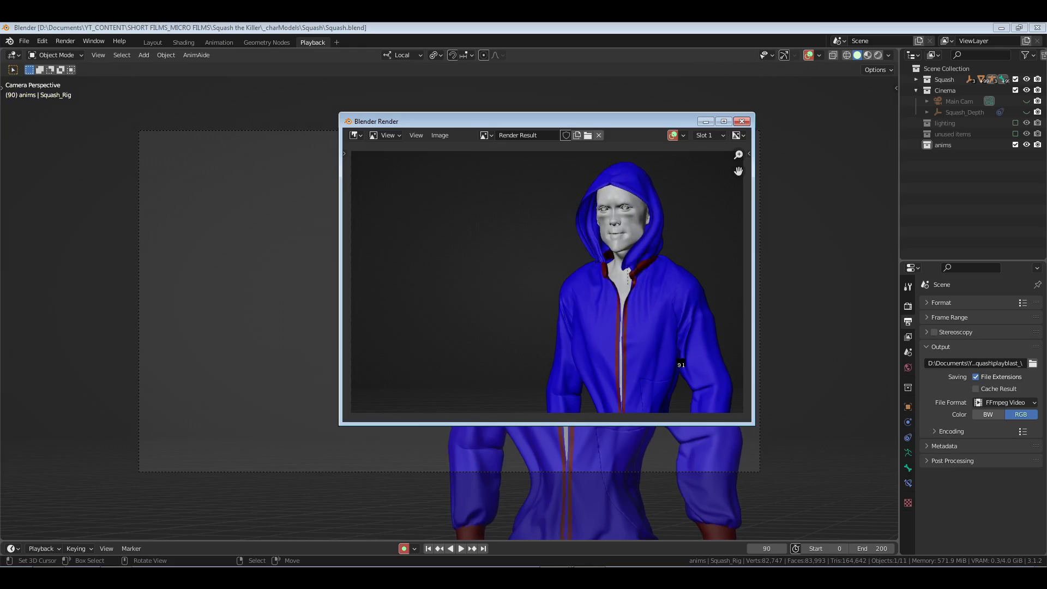
key(alt+Tab)
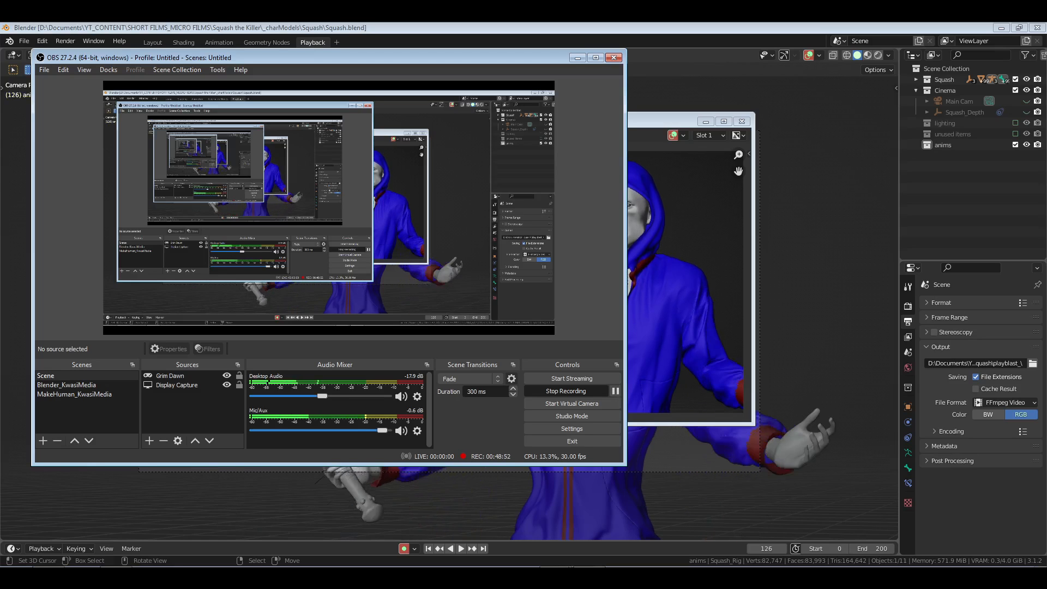
click(655, 119)
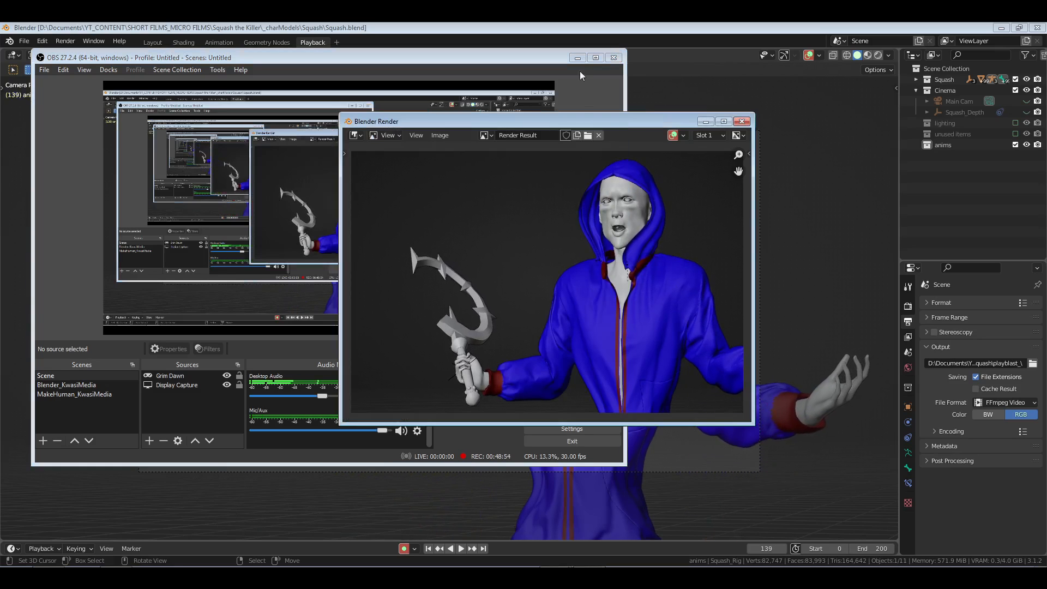
click(733, 33)
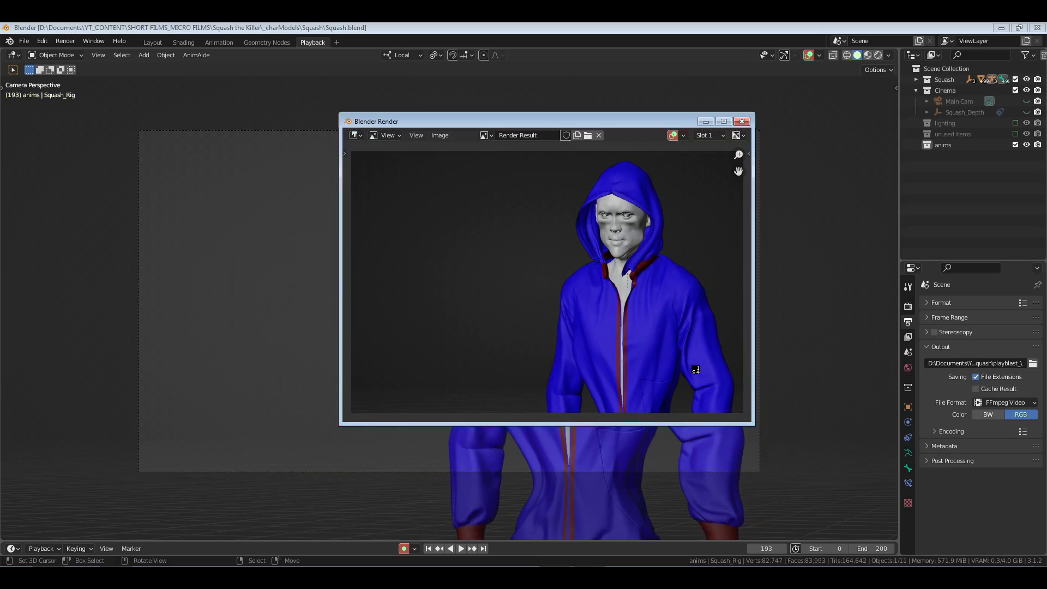
key(Escape)
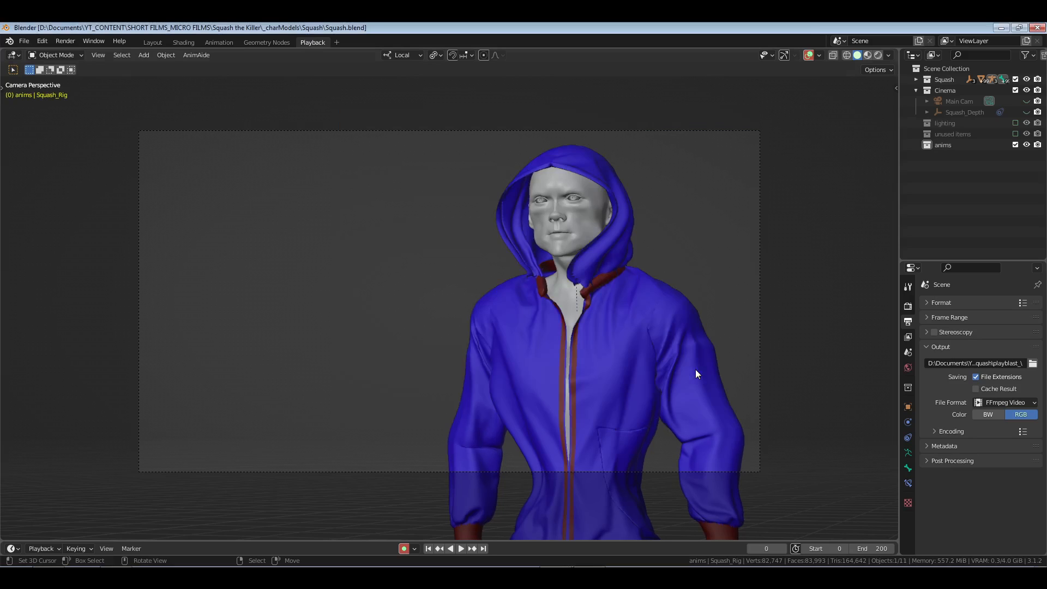
- View the rendered playblast and close the player, save the file, and return to the Animation workspace
key(ctrl+F11)
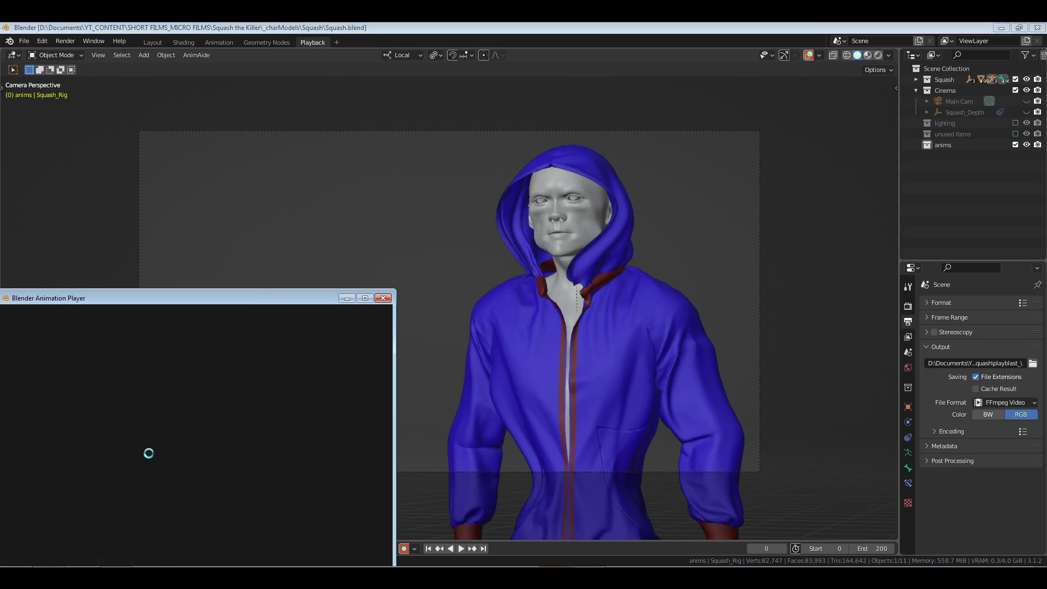
drag(257, 299, 540, 176)
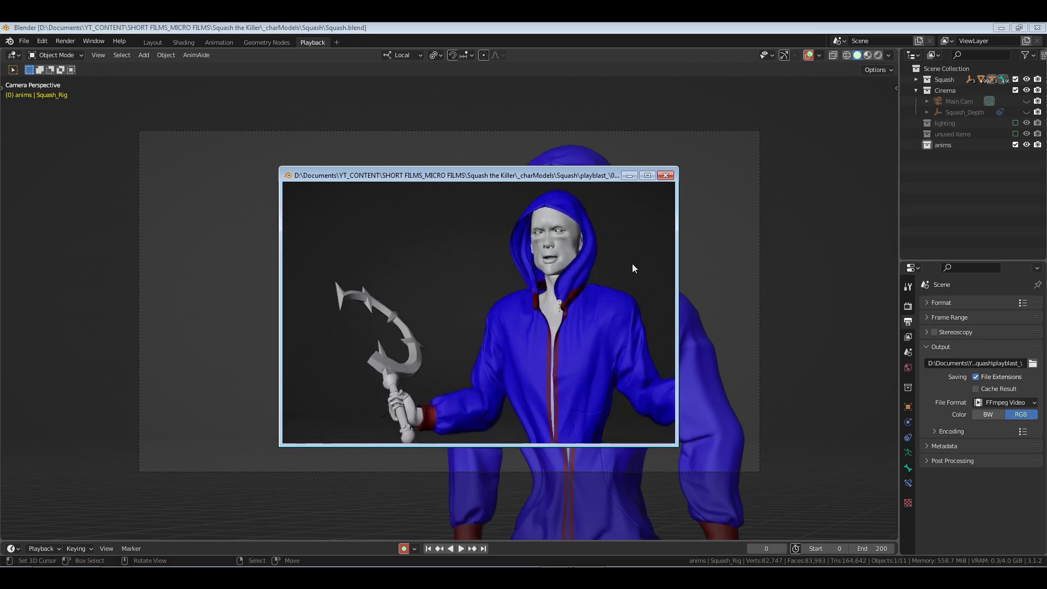
click(666, 175)
key(ctrl+s)
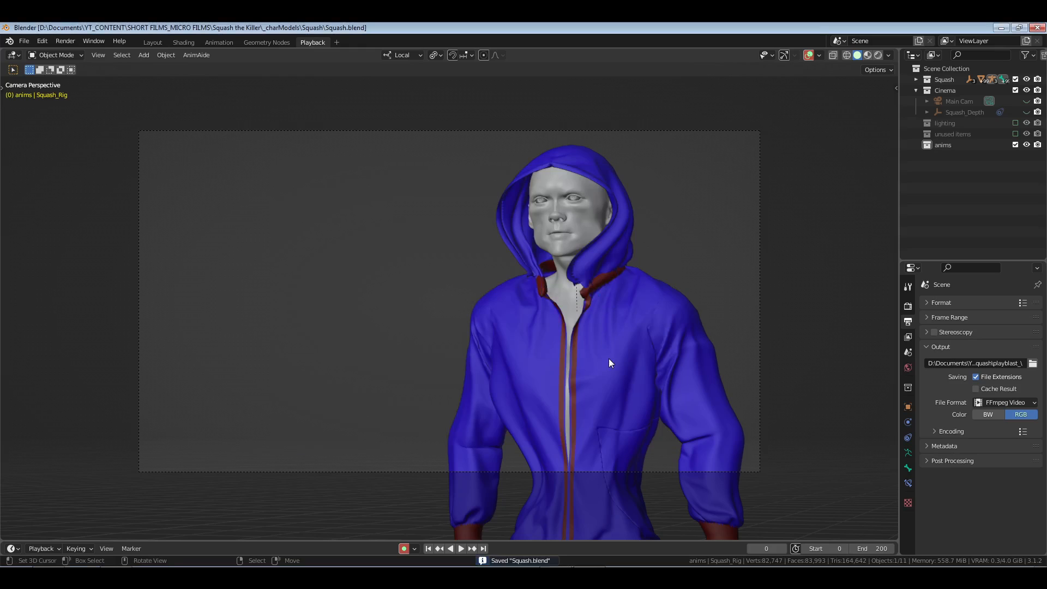
click(224, 45)
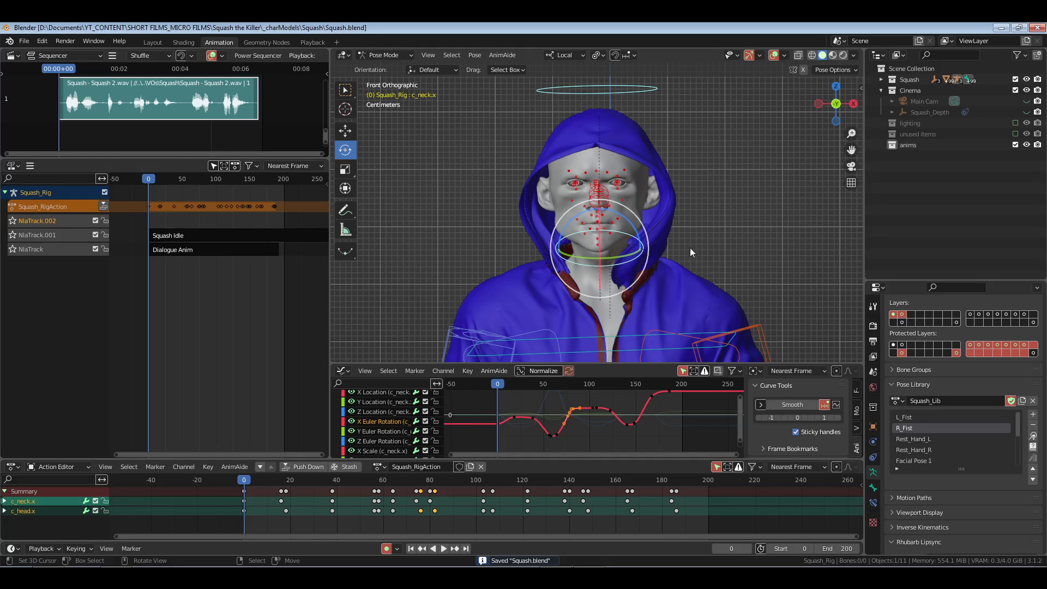
- Select the upper spine control c_spine_02.x and insert a keyframe for it at frame 0
click(726, 246)
middle_drag(686, 214, 689, 272)
click(688, 289)
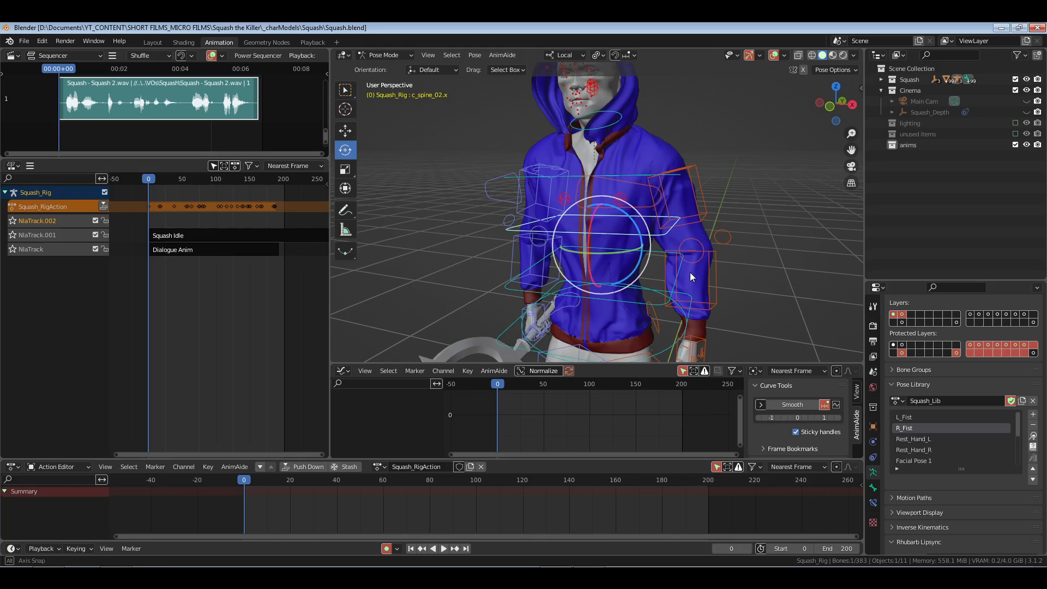
key(i)
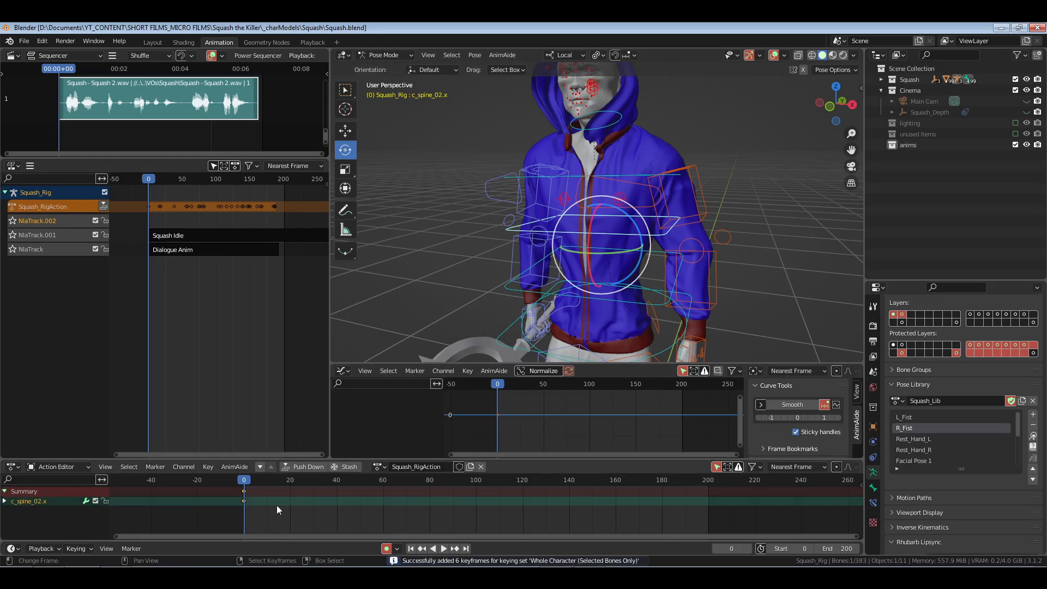
- Rotate the c_spine_02.x control slightly at frame 18 from a side view, keying the new pose
key(space)
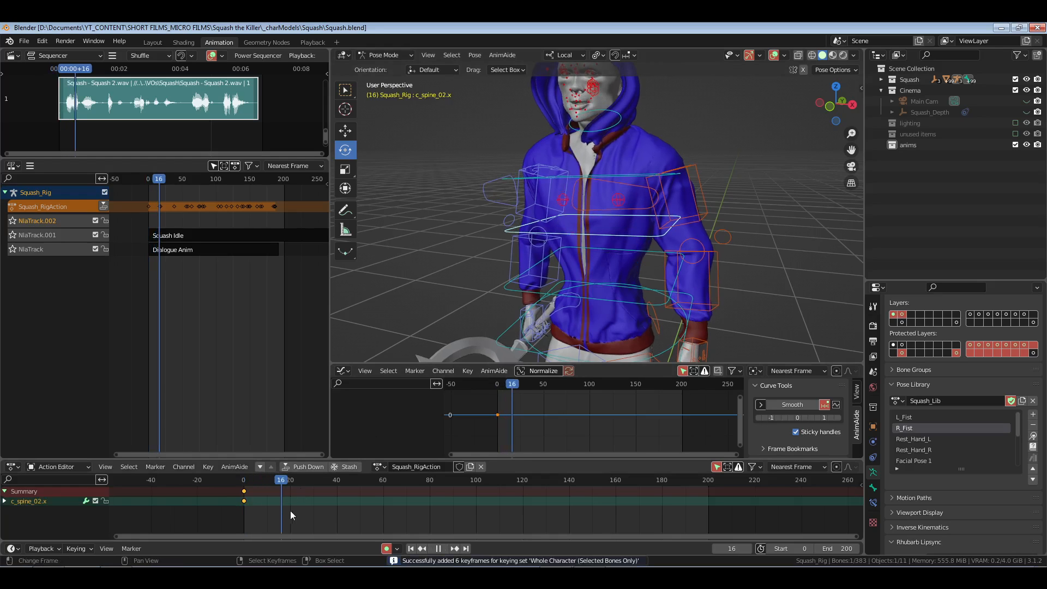
drag(298, 510, 285, 508)
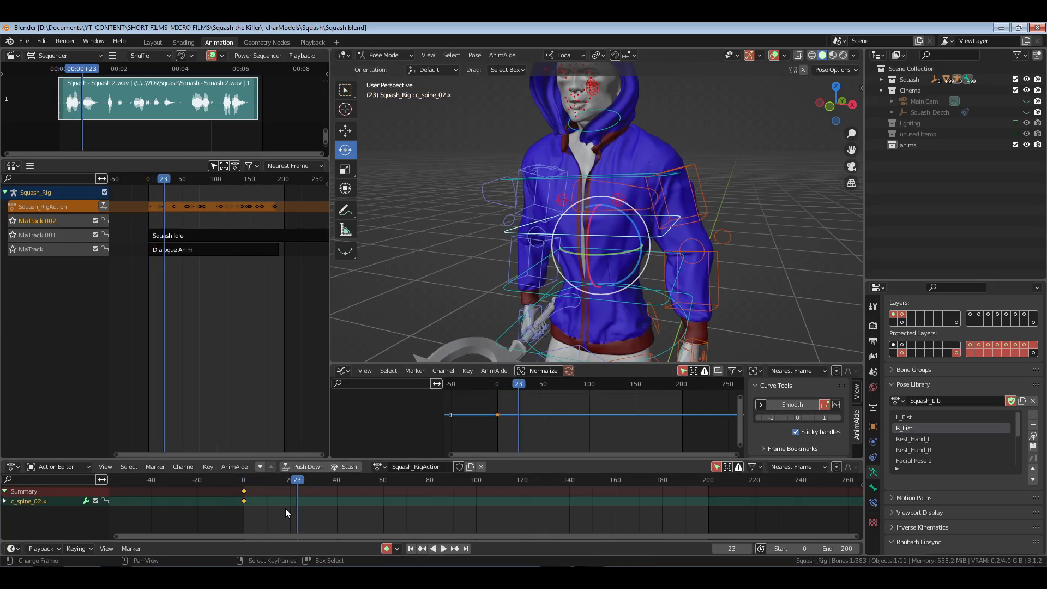
middle_drag(722, 185, 651, 183)
key(r)
drag(602, 216, 565, 234)
- Play back the torso motion from frame 0 and copy the spine's frame 0 keyframe to frame 41
click(232, 516)
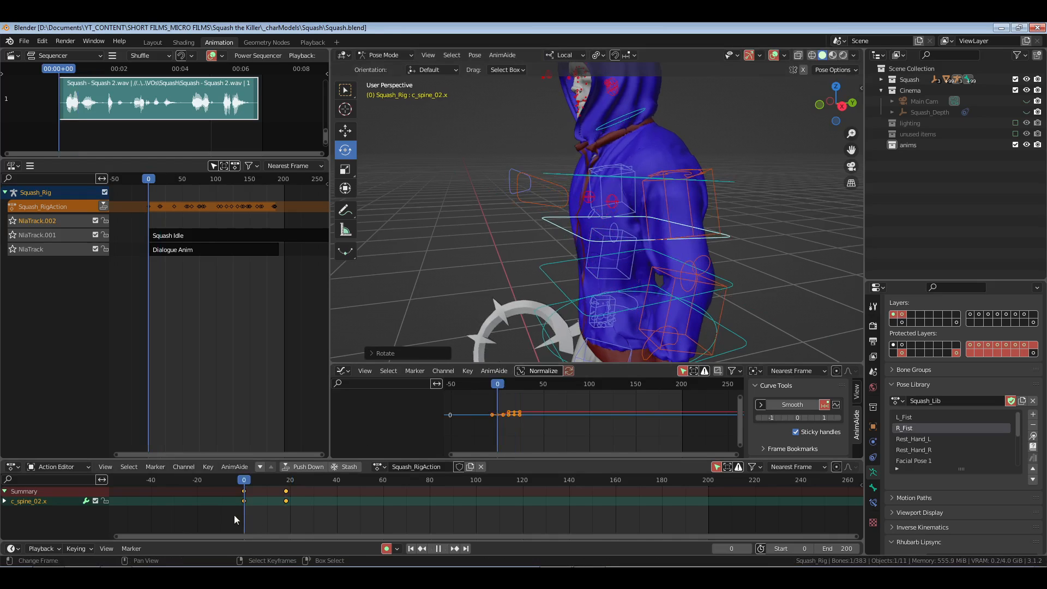
middle_drag(686, 241, 664, 275)
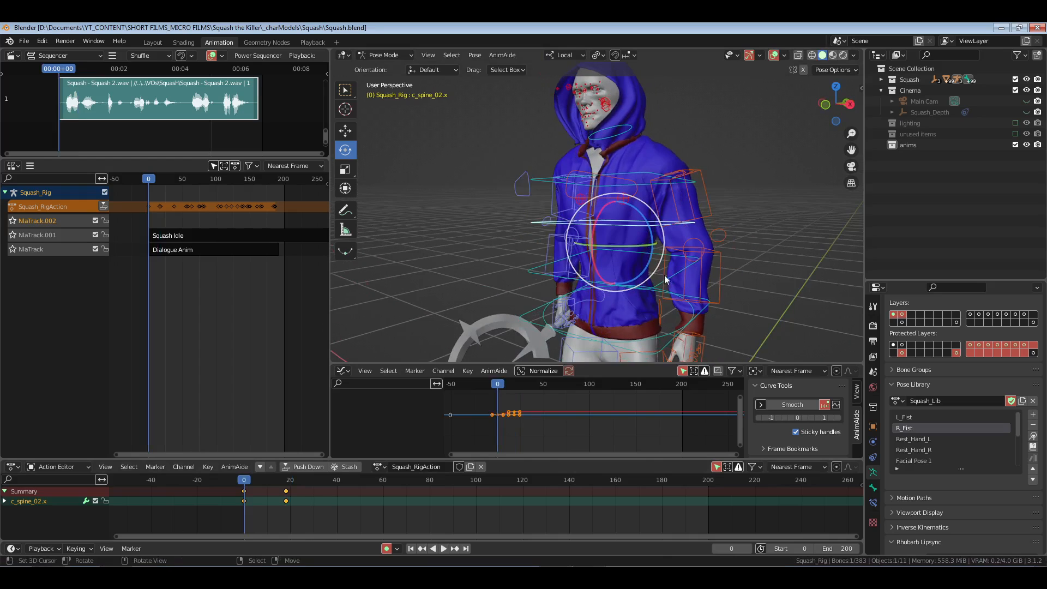
key(space)
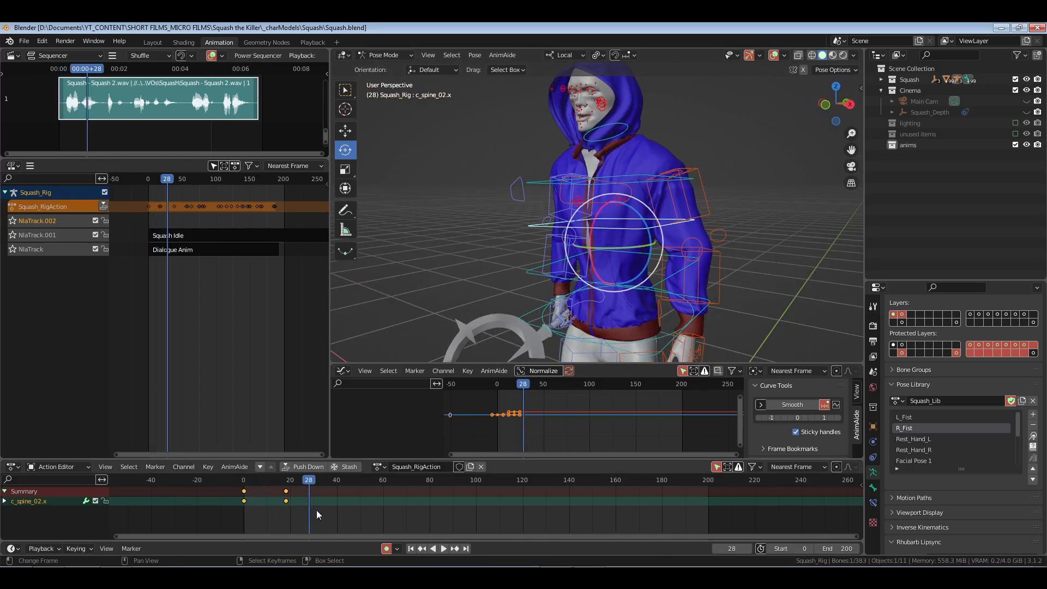
key(space)
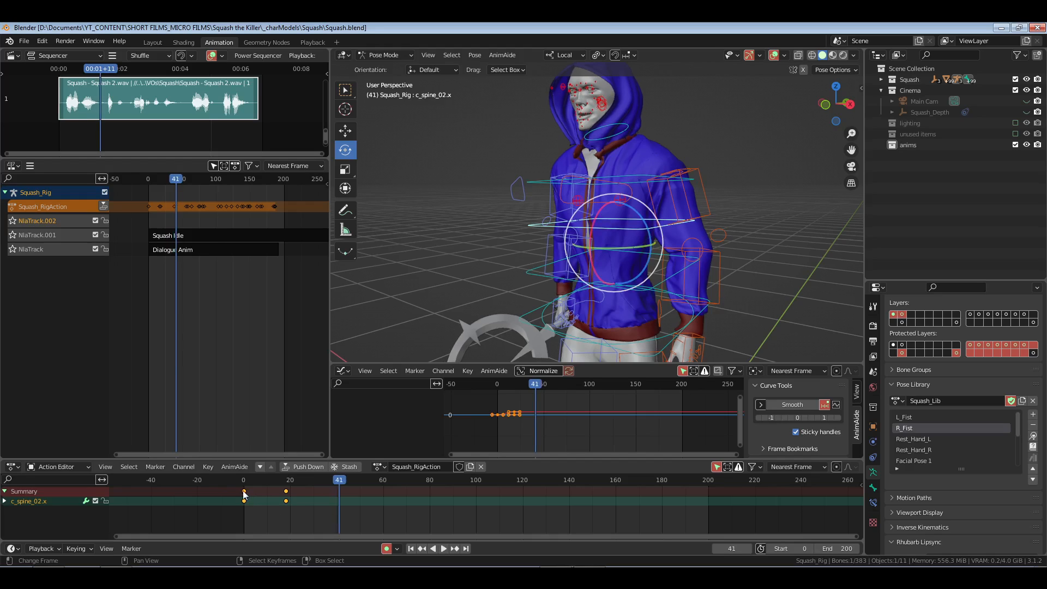
right_click(244, 492)
key(ctrl+c)
key(ctrl+v)
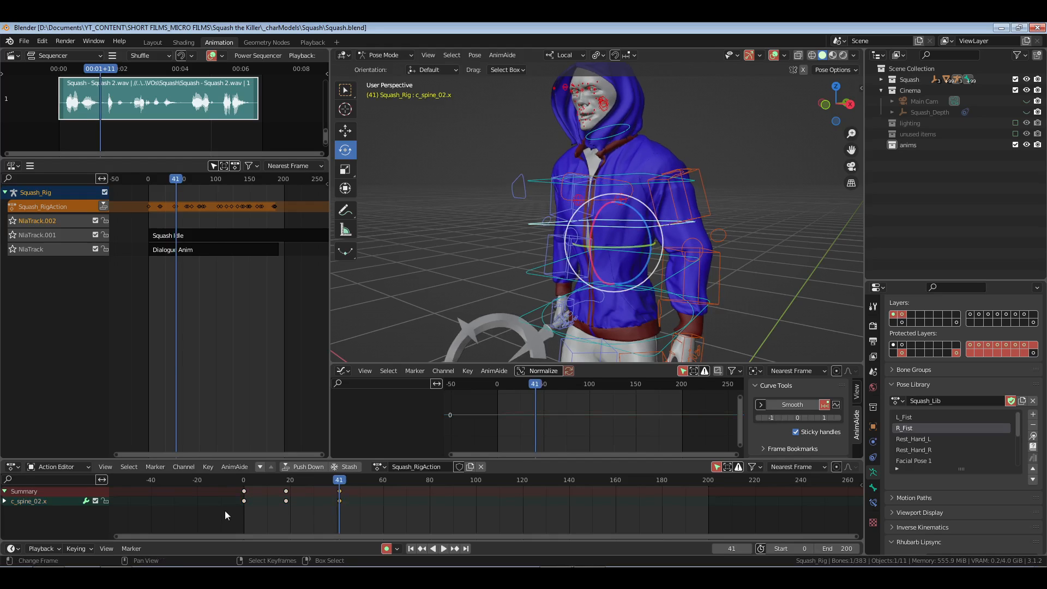
- Play back the motion and insert a holding keyframe for the spine at frame 45
key(ctrl+shift+space)
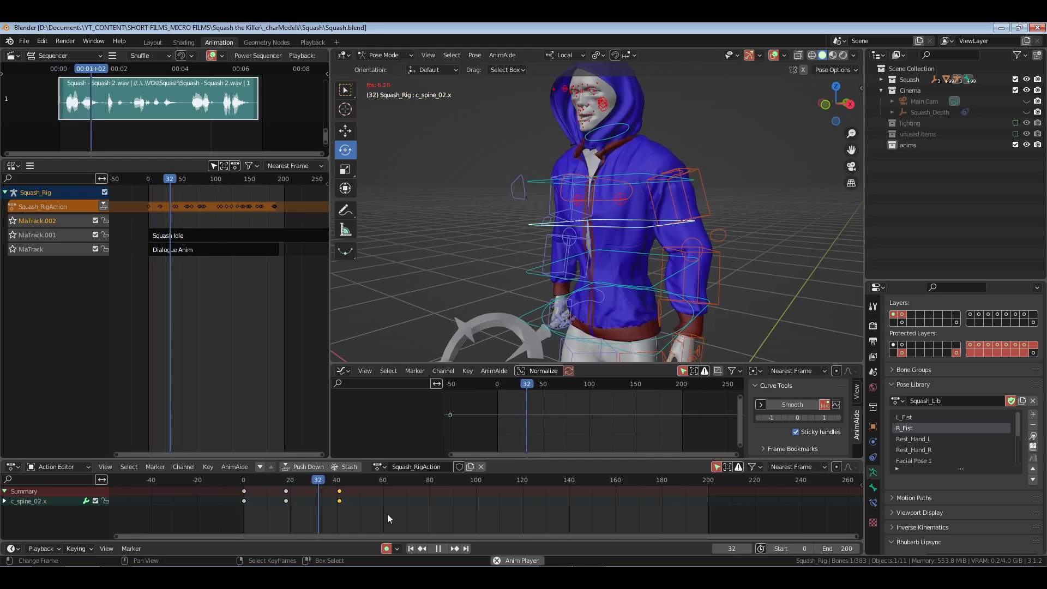
key(space)
drag(353, 509, 349, 509)
key(i)
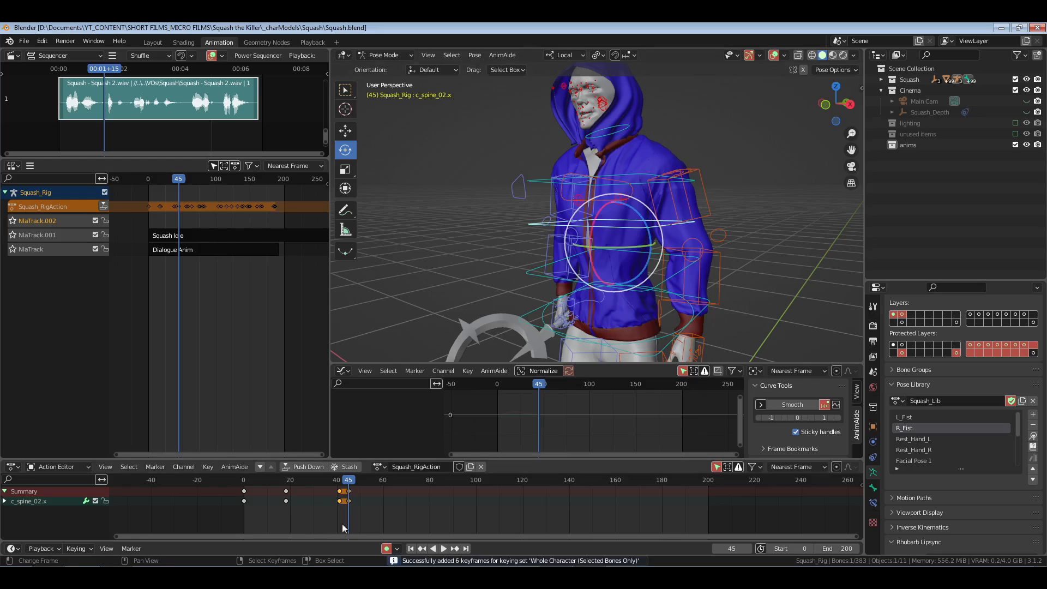
- Rotate the spine control slightly at frame 56 and hold that pose with a keyframe at frame 67
click(374, 516)
middle_drag(600, 275, 572, 272)
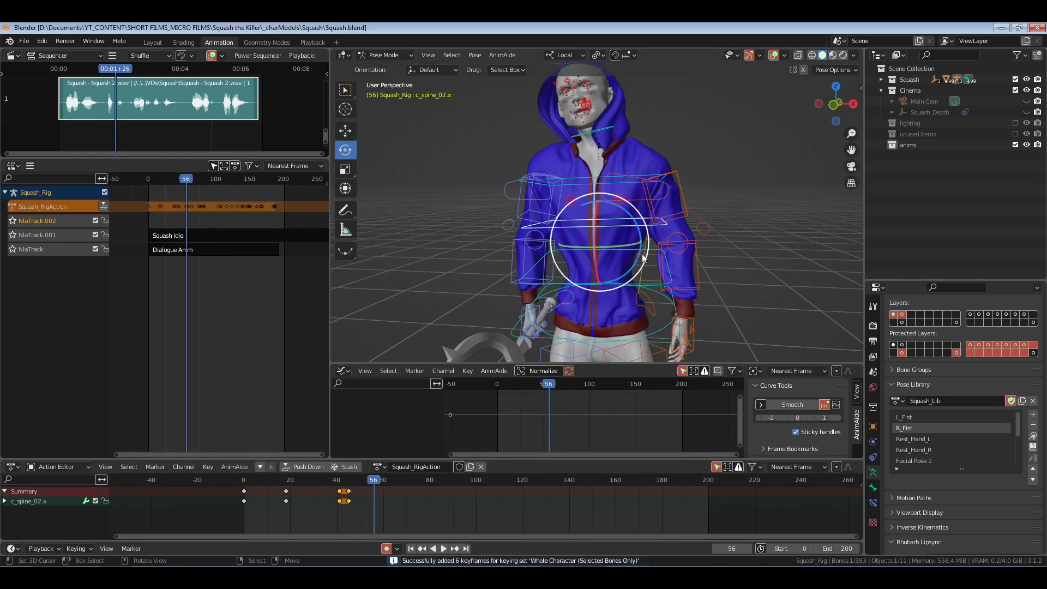
key(r)
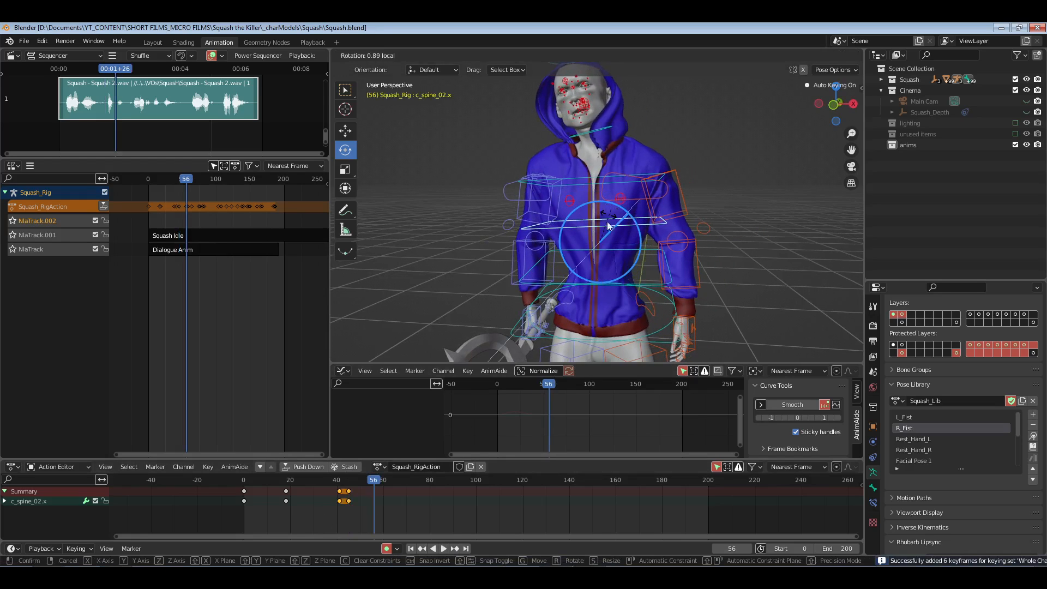
click(601, 240)
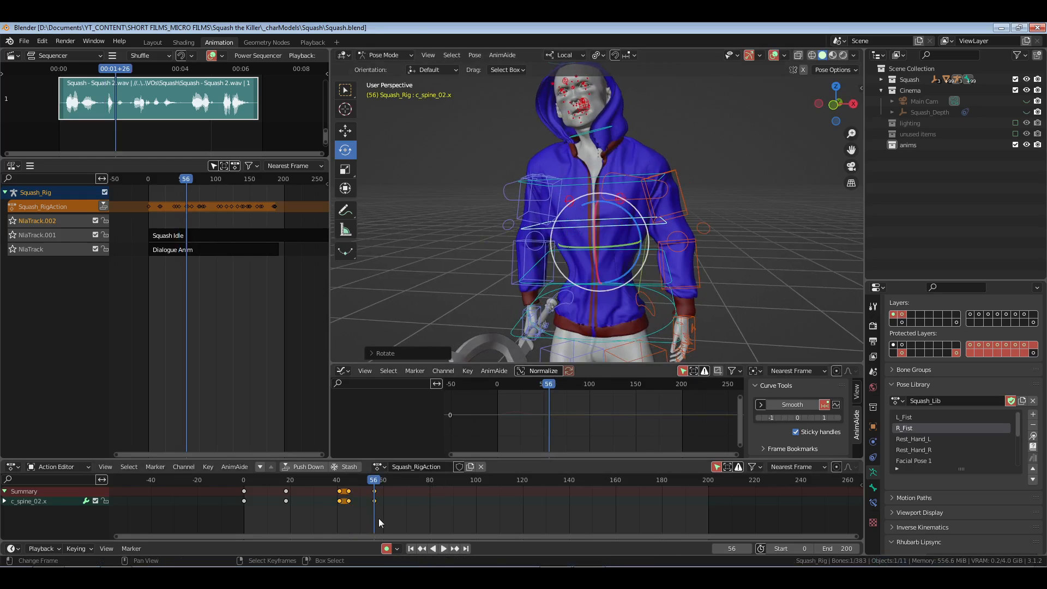
key(space)
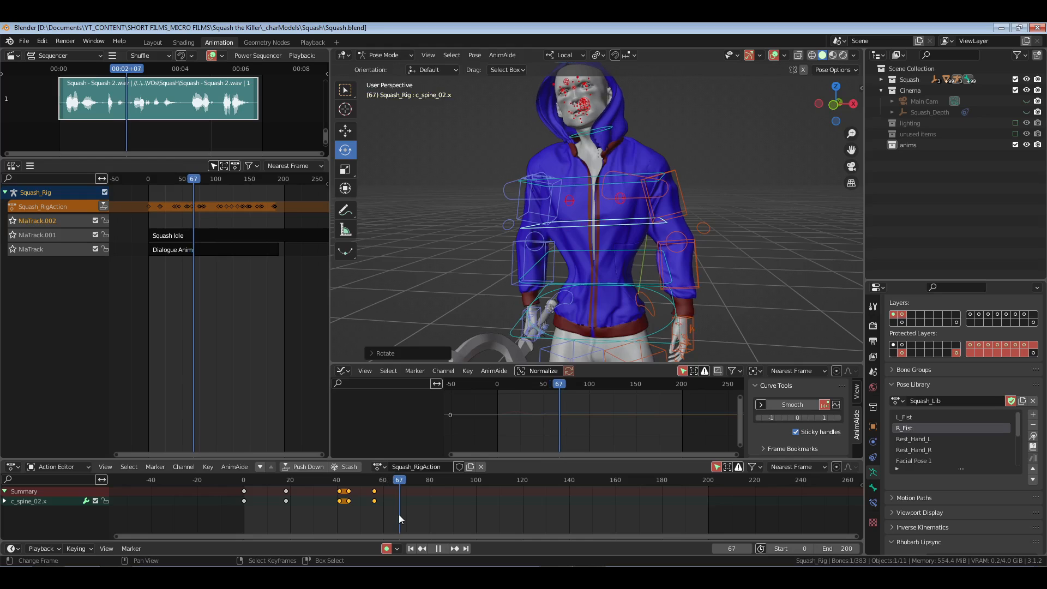
key(i)
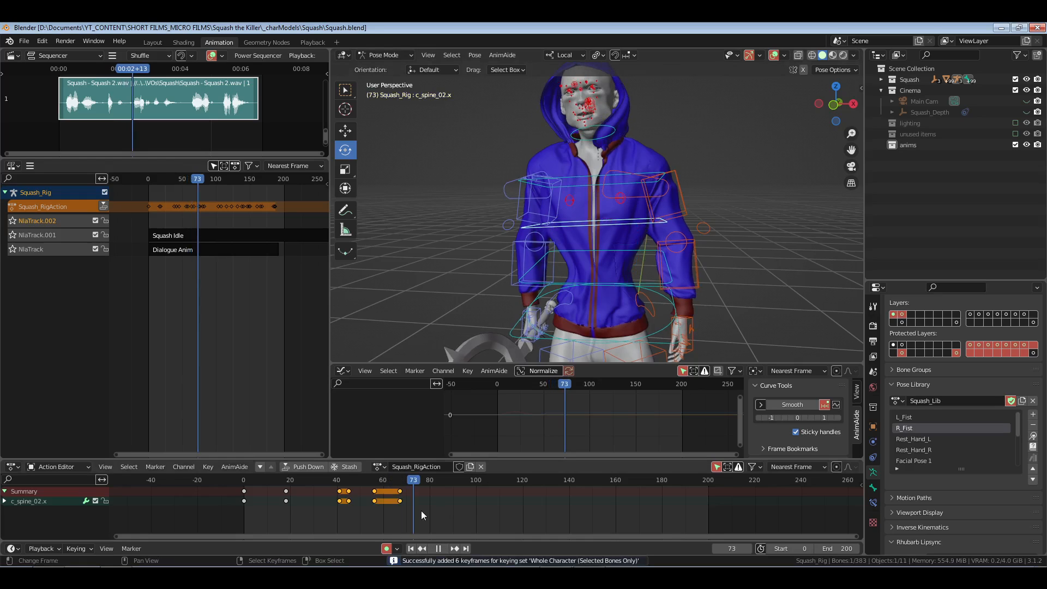
- Copy the spine's frame 45 keyframe to frame 76 and save the file
key(space)
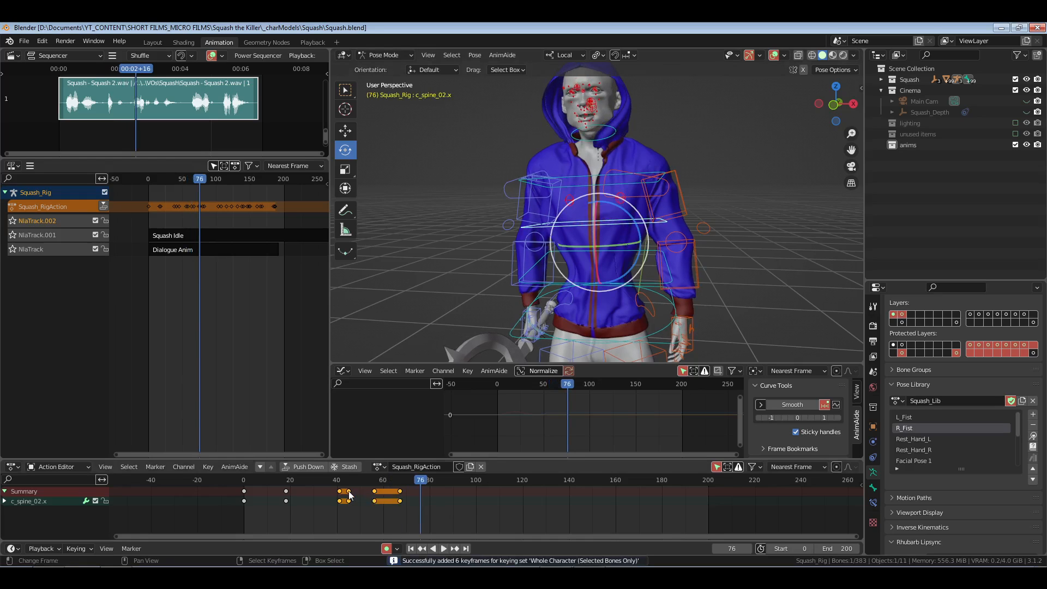
click(348, 491)
key(ctrl+c)
key(ctrl+v)
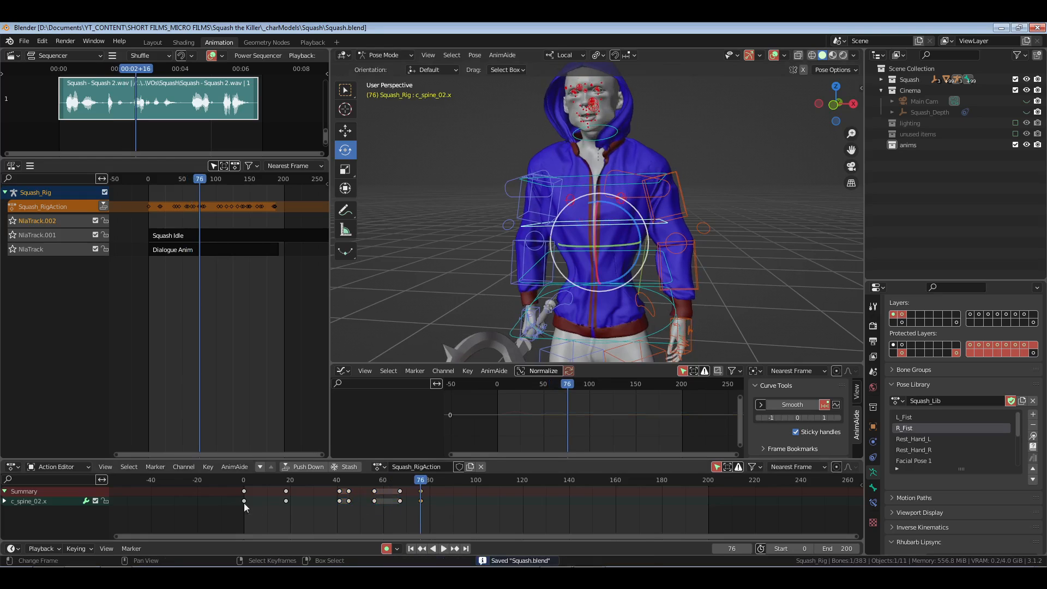
click(238, 502)
- Hold the spine pose by inserting keyframes at frames 94 and 113
key(space)
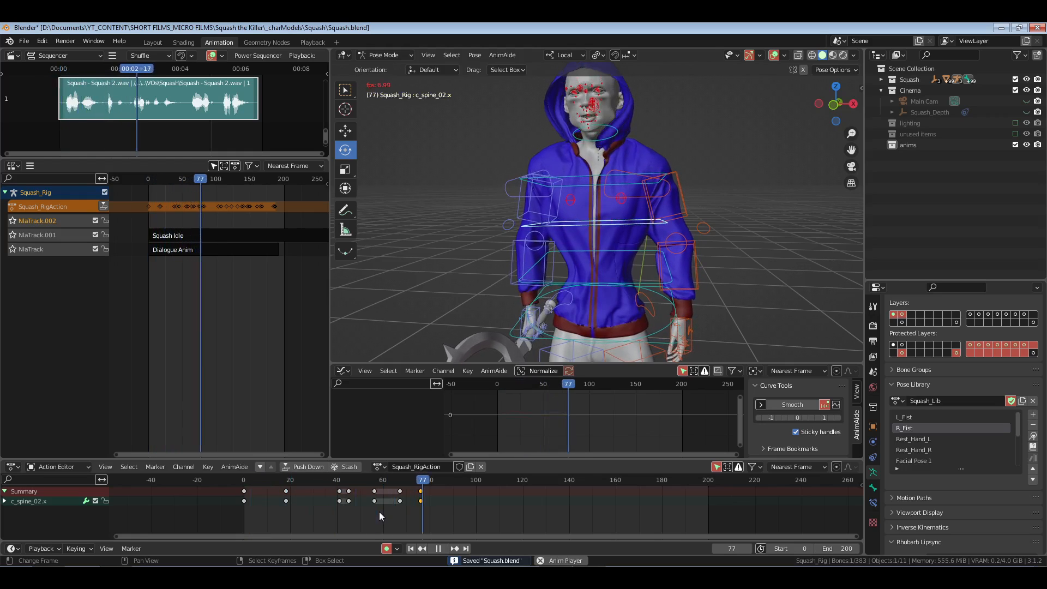
key(space)
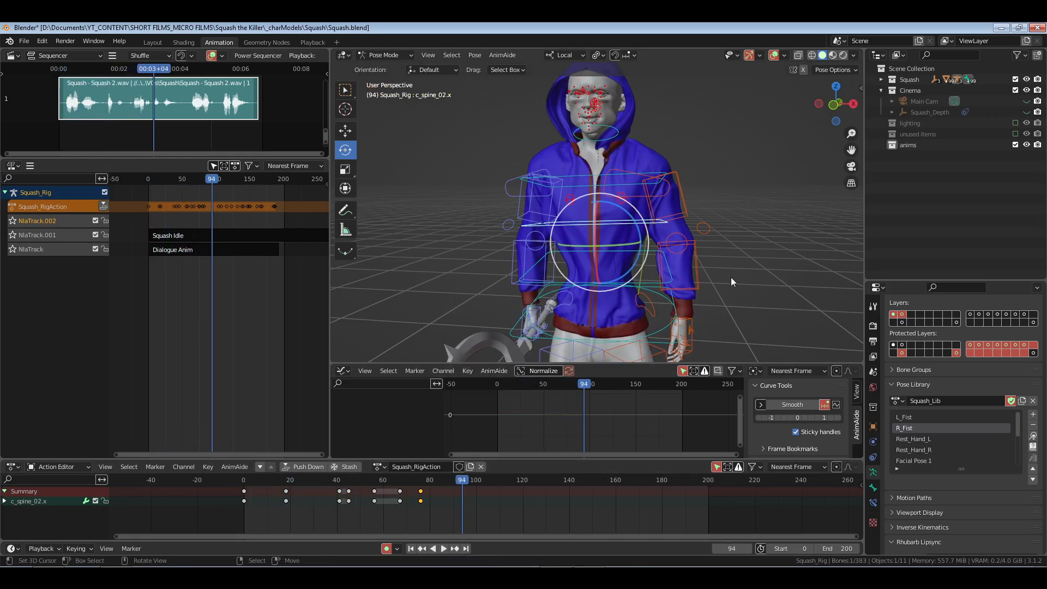
key(i)
key(space)
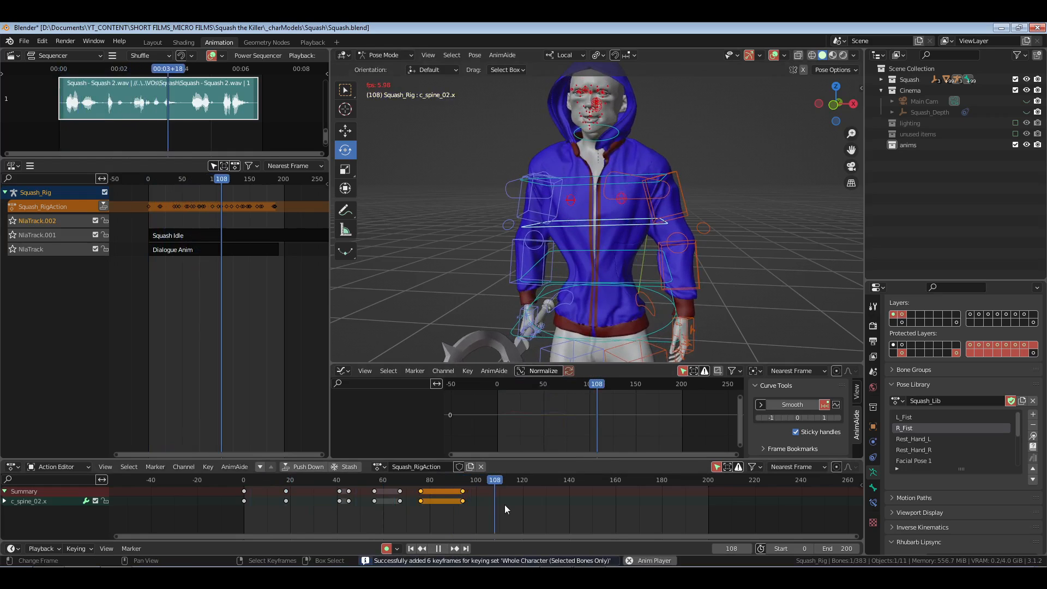
click(505, 508)
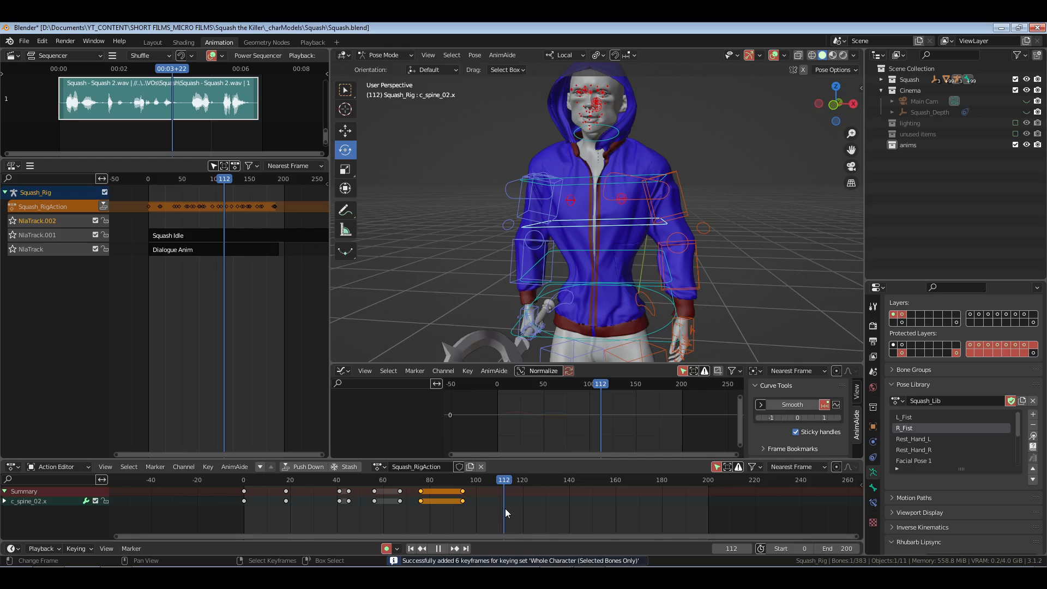
click(725, 549)
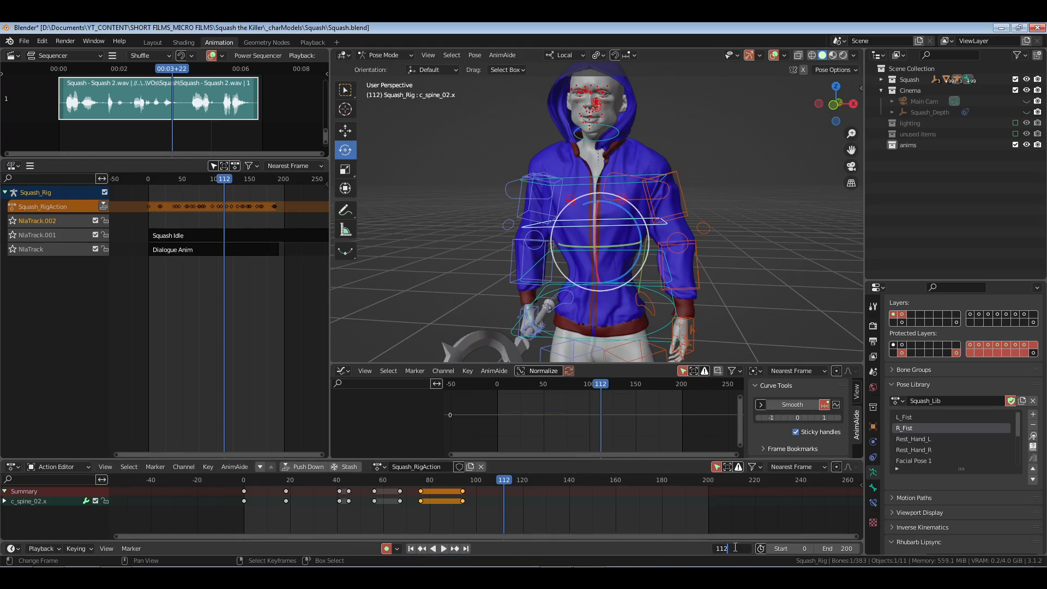
key(Return)
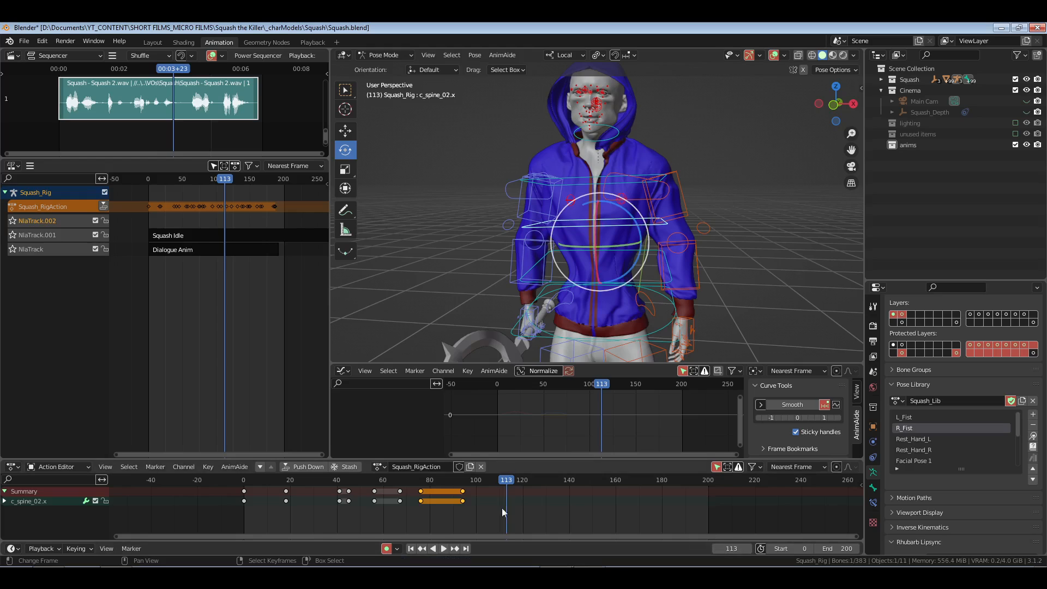
key(shift+s)
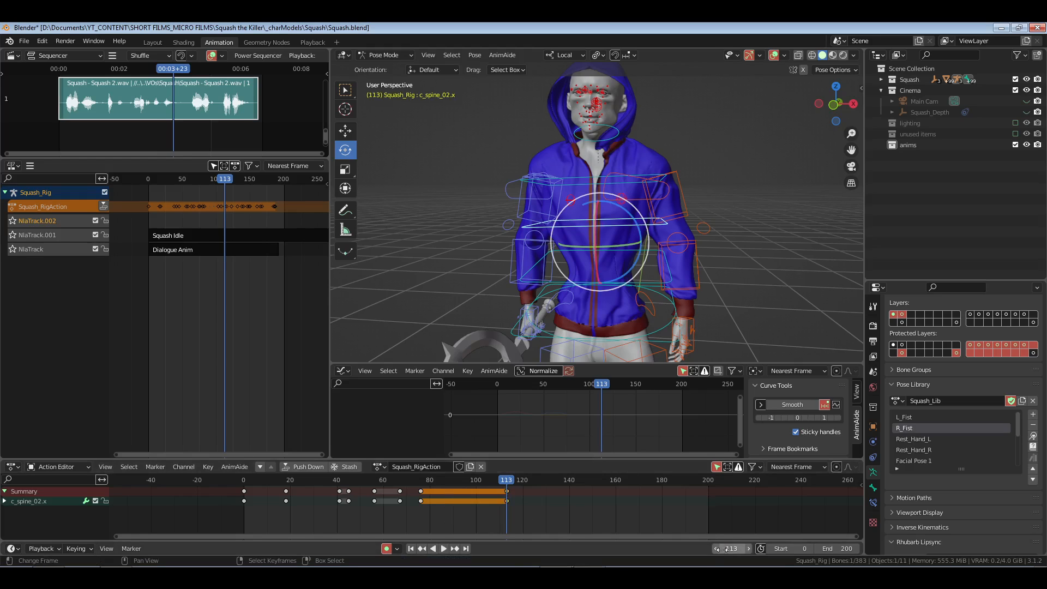
- Rotate the spine control by about -3 degrees around its local X axis at frame 131
click(728, 550)
click(728, 550)
key(Return)
middle_drag(701, 165, 632, 166)
key(r)
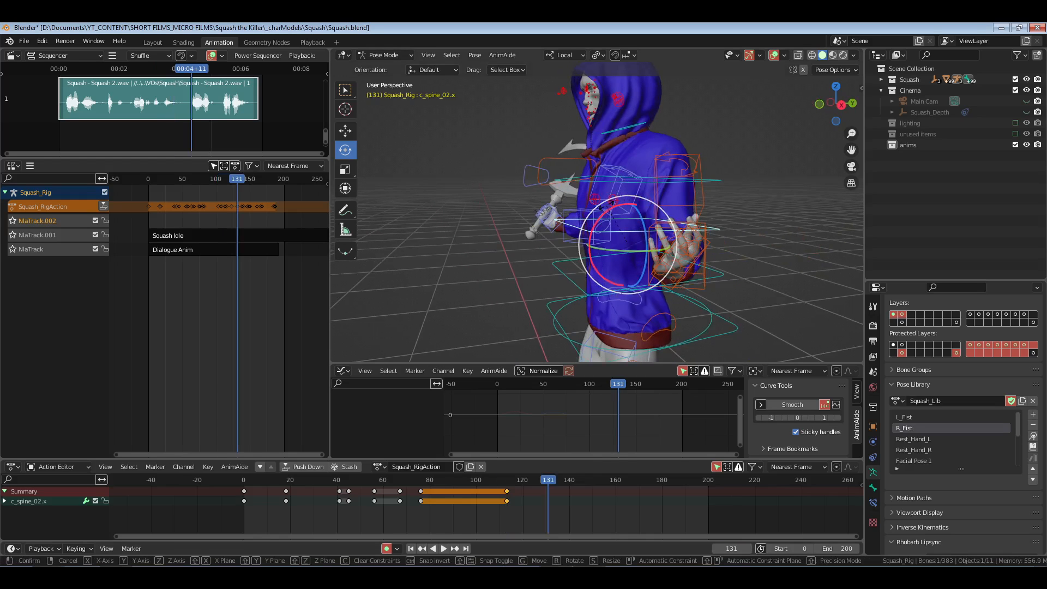
key(x)
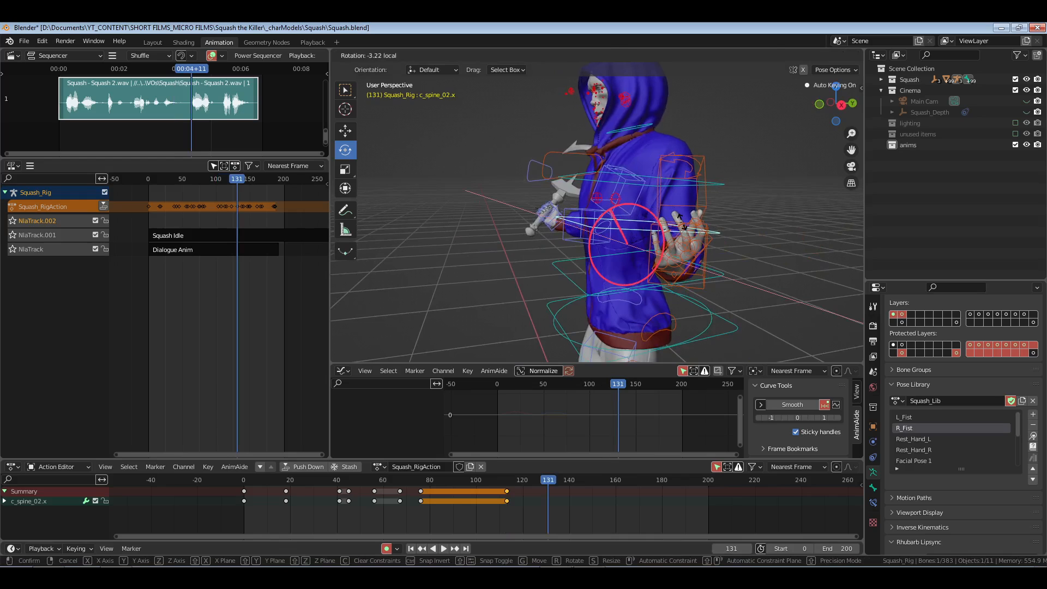
click(681, 221)
- Play the animation up to frame 157 and duplicate the spine's frame 131 keyframe to about frame 137
key(space)
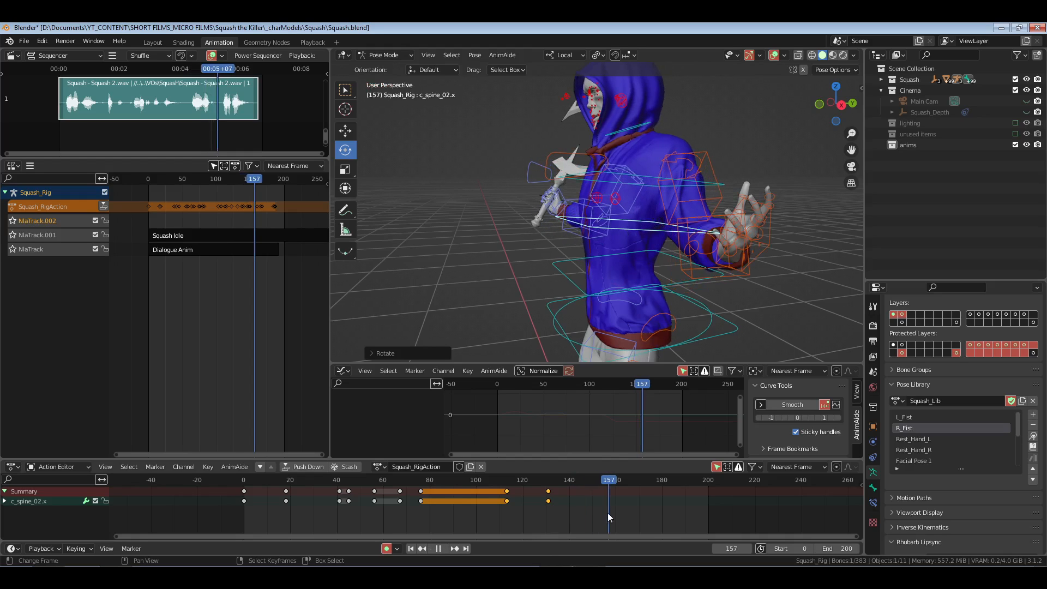
key(space)
drag(531, 482, 571, 509)
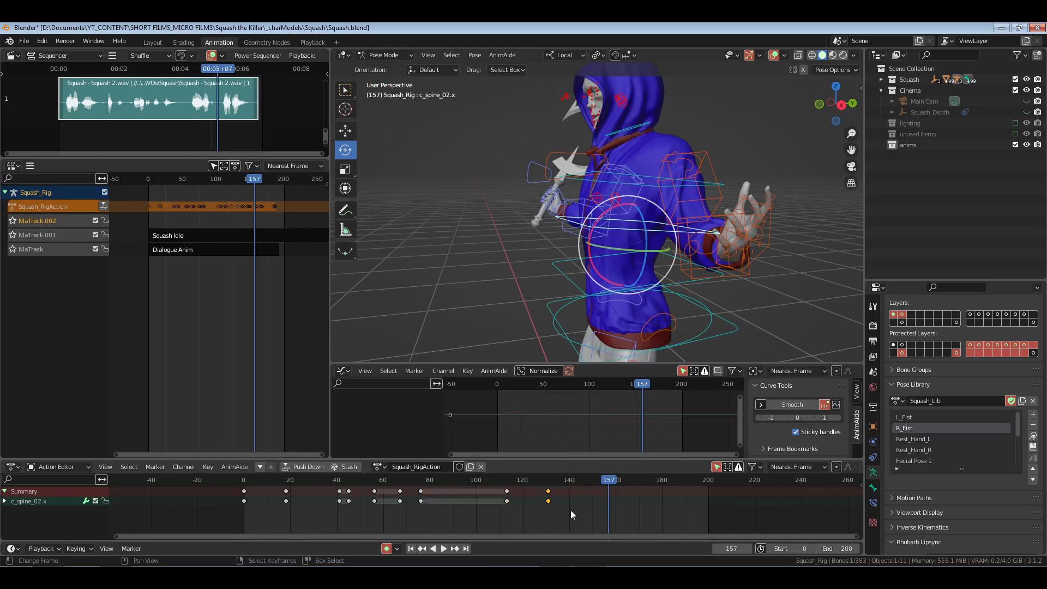
key(shift+d)
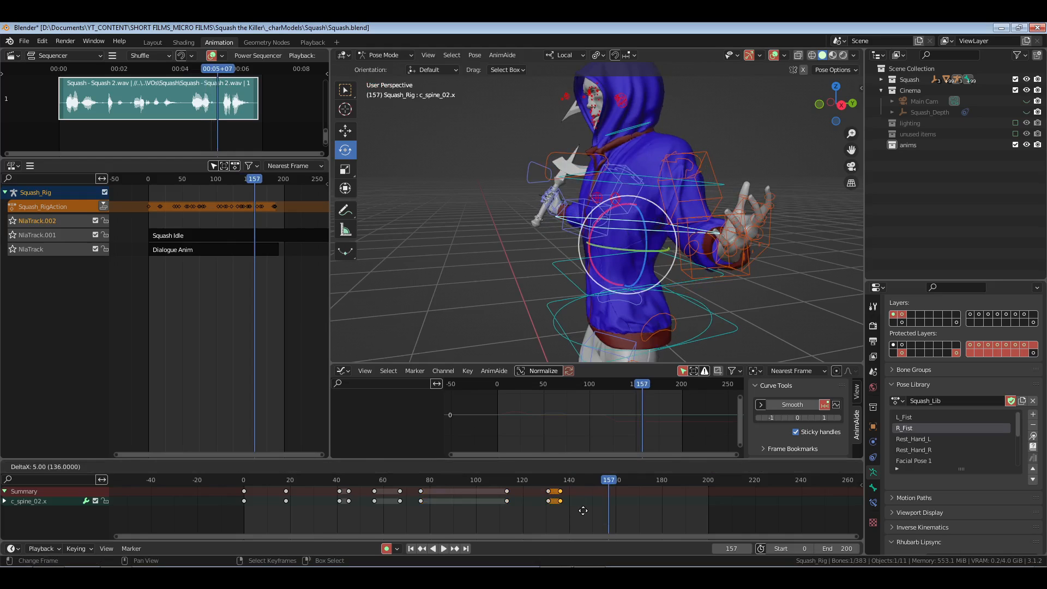
click(584, 510)
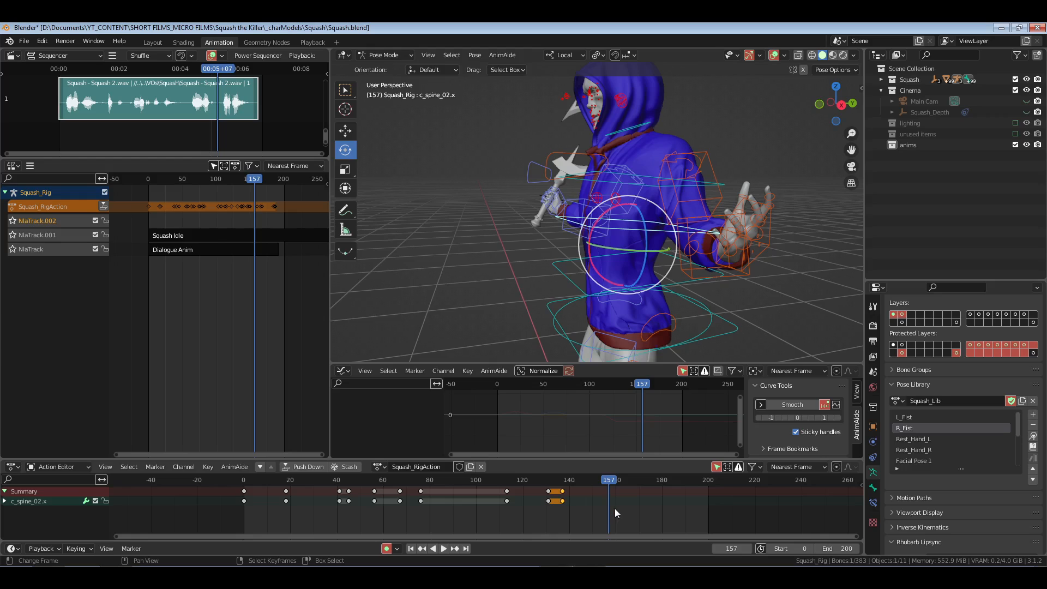
- Copy the spine's frame 113 keyframe to frame 175
click(616, 508)
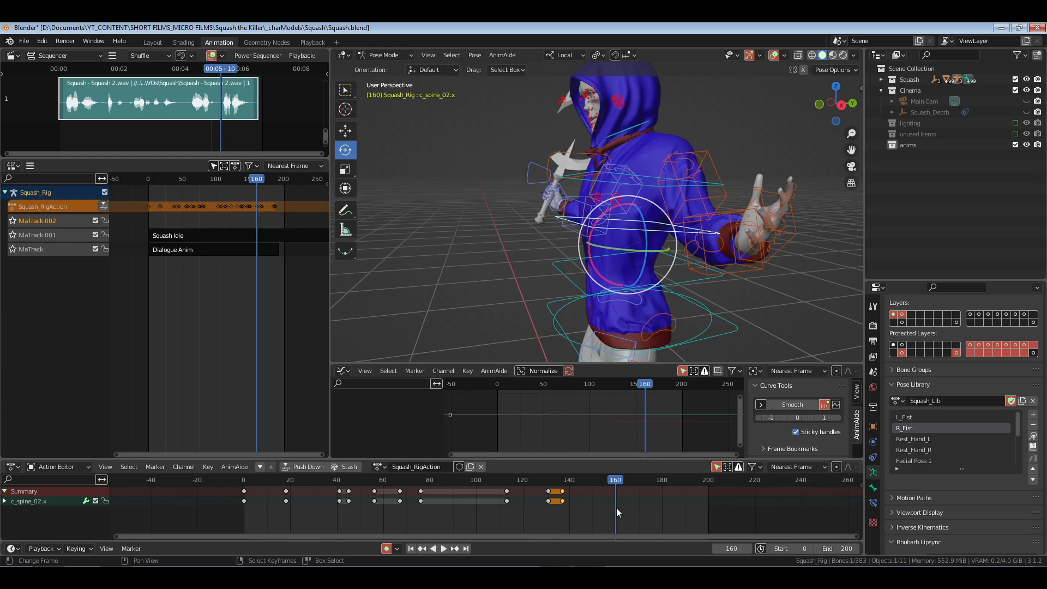
drag(616, 508, 650, 508)
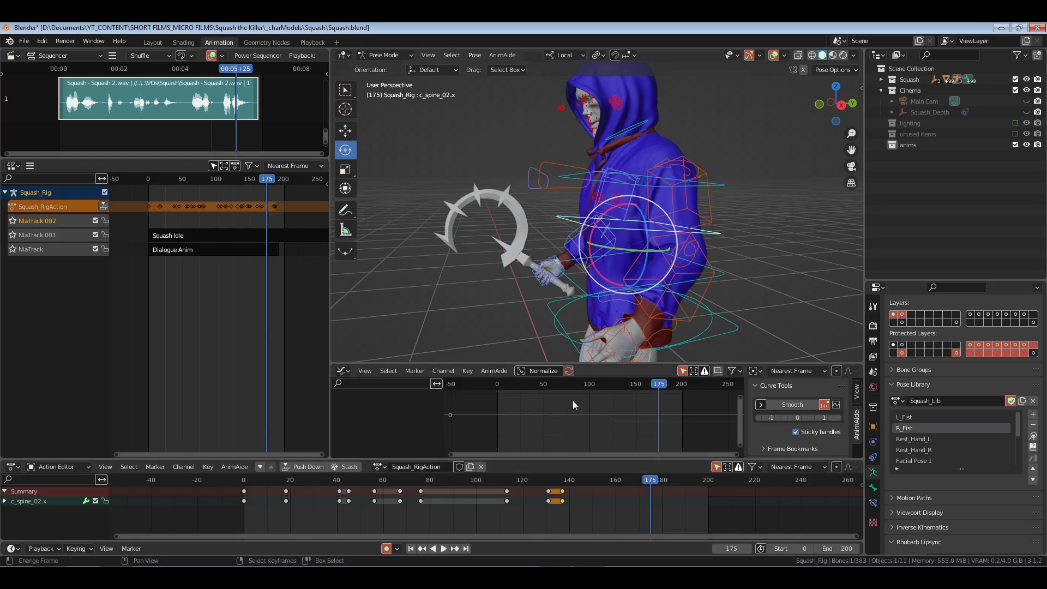
right_click(507, 493)
key(ctrl+c)
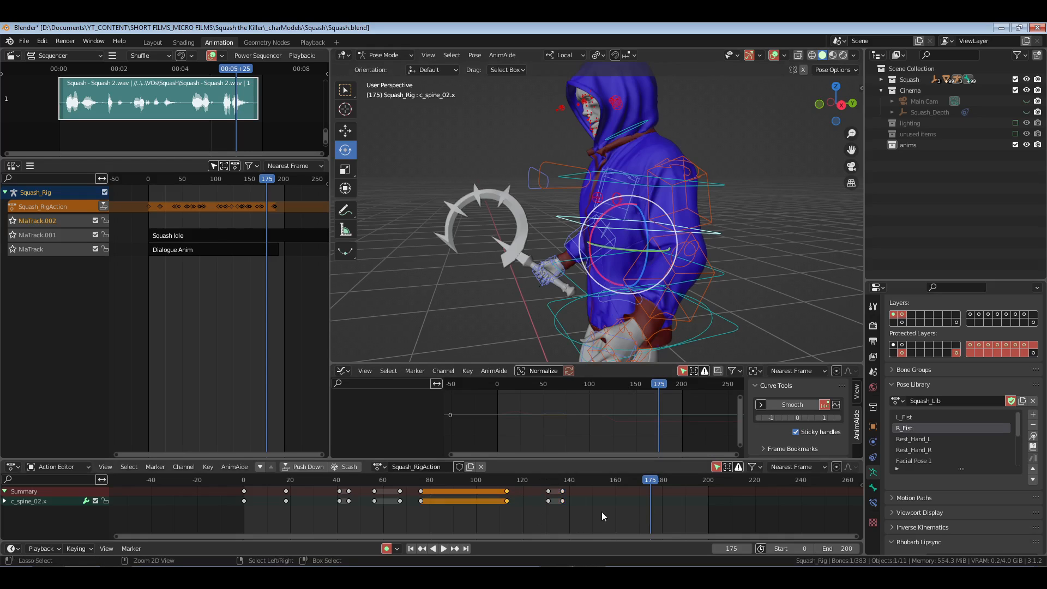
key(ctrl+v)
- Move the spine's frame 137 keyframe 10 frames forward to frame 147
right_drag(555, 487, 587, 513)
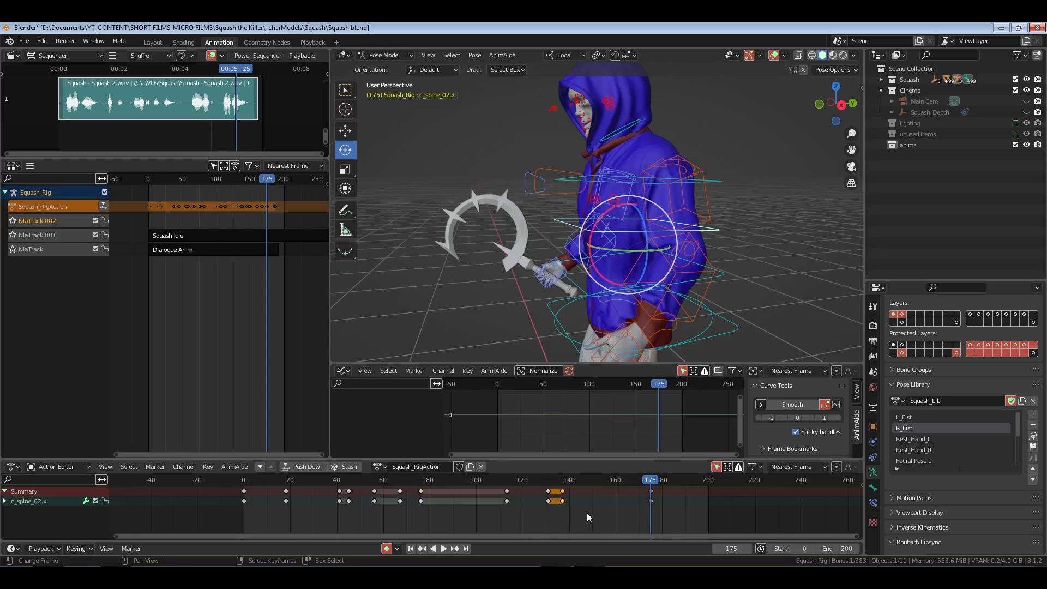
text(g10)
key(Return)
- Isolate the X Euler Rotation curve of c_spine_02.x in the graph editor and select all of its keyframes
right_drag(688, 487, 235, 503)
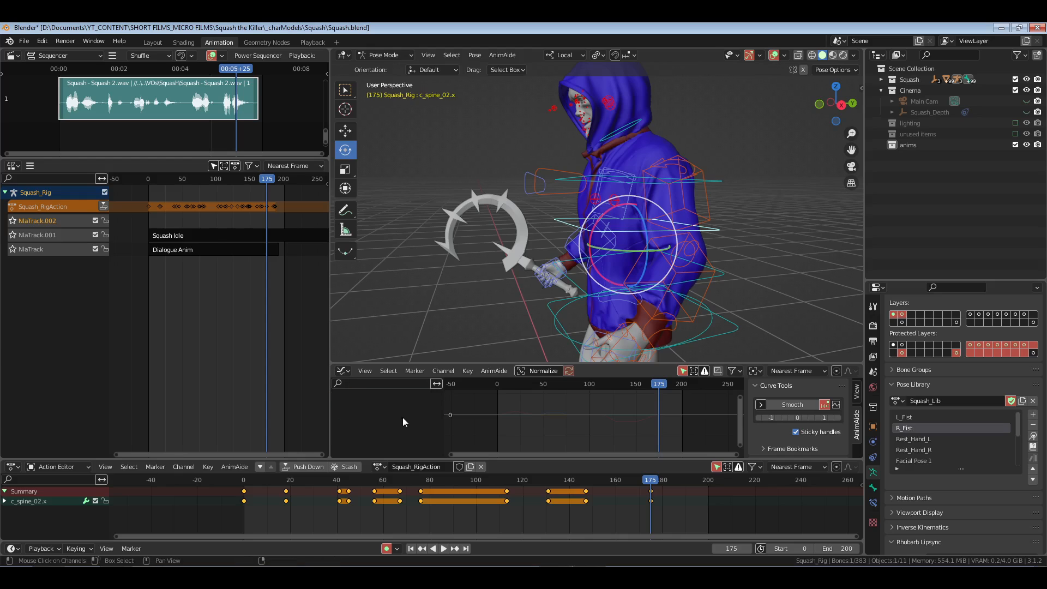
scroll(403, 418, up, 3)
click(342, 414)
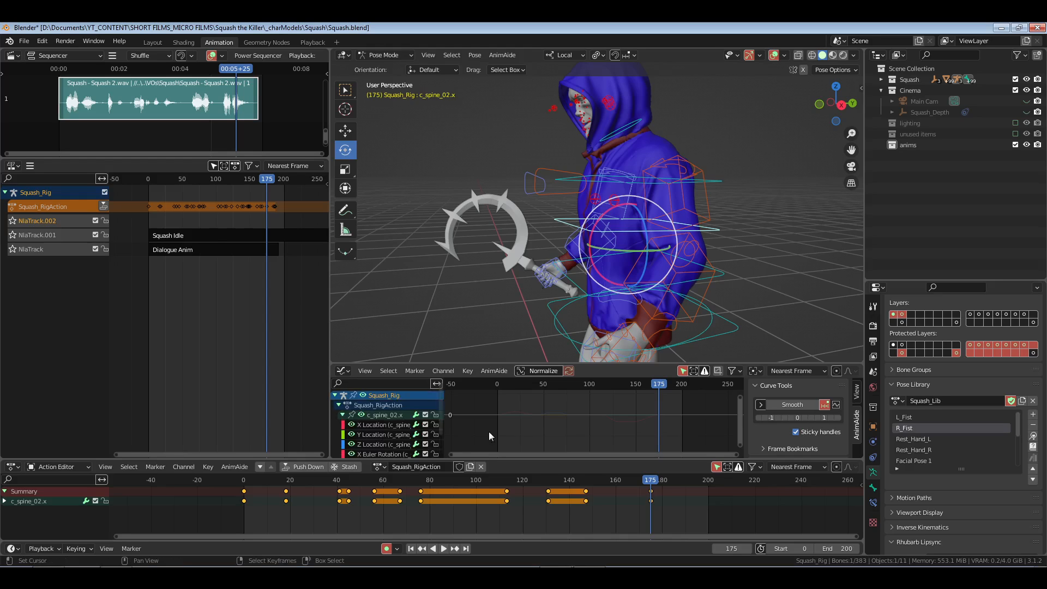
scroll(375, 442, down, 1)
click(378, 434)
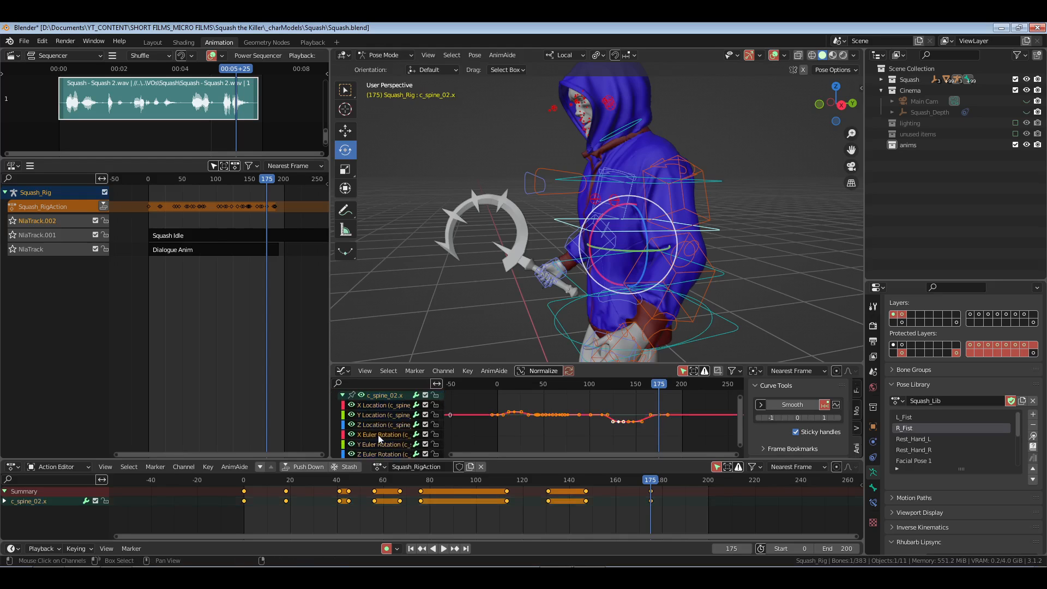
key(Home)
key(alt+a)
key(c)
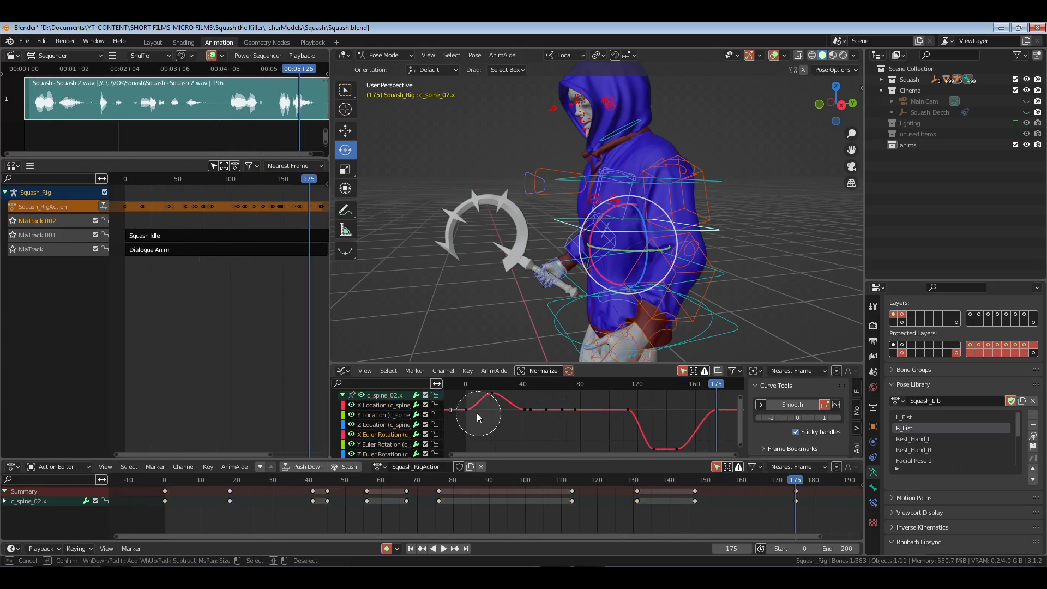
mouse_move(478, 415)
mouse_down()
mouse_move(666, 439)
mouse_move(723, 414)
mouse_up()
key(Escape)
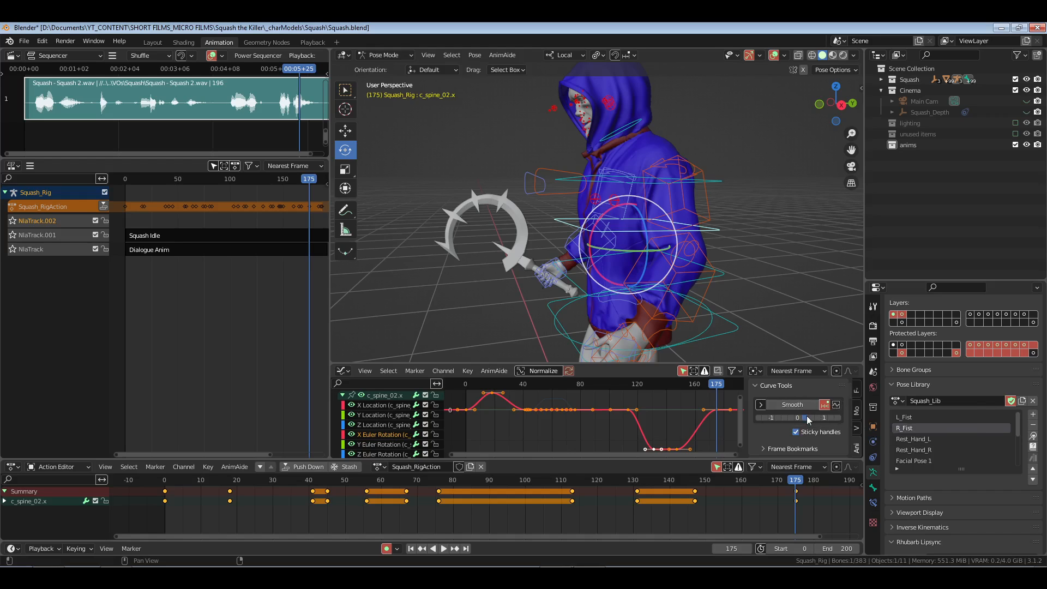
- Smooth the selected spine X rotation keyframes with the Smooth curve tool
drag(808, 418, 855, 412)
click(836, 405)
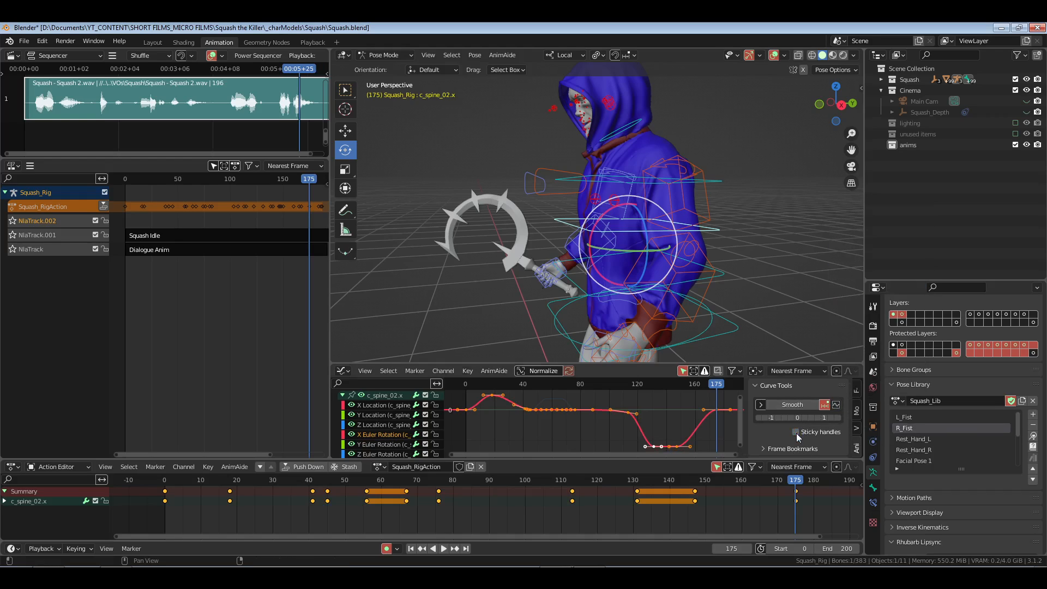
- Try another smoothing pass on the spine's X rotation curve with Sticky handles disabled, and undo it
click(806, 418)
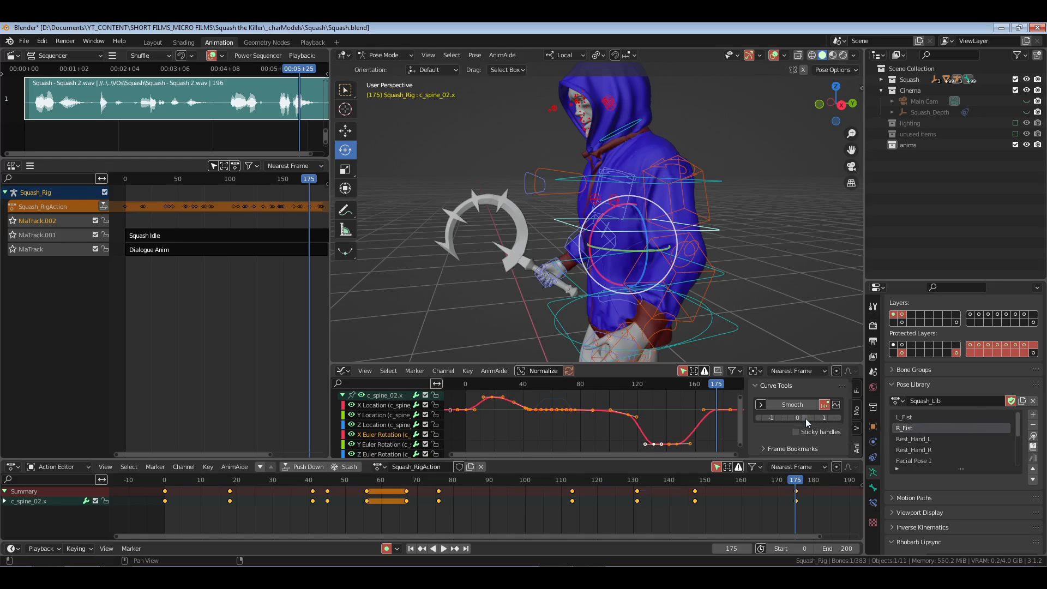
click(826, 405)
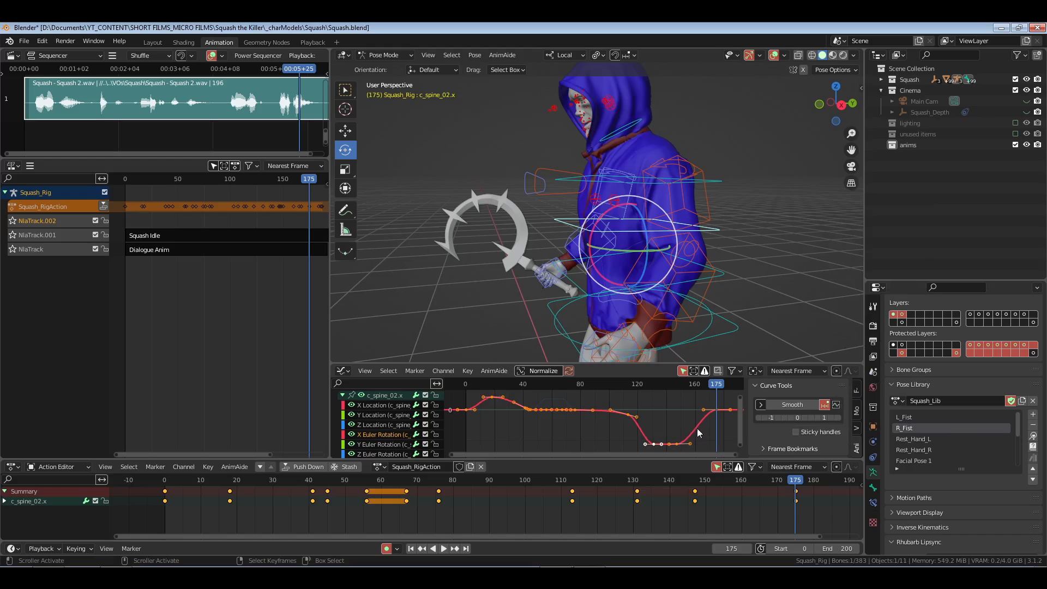
key(ctrl+z)
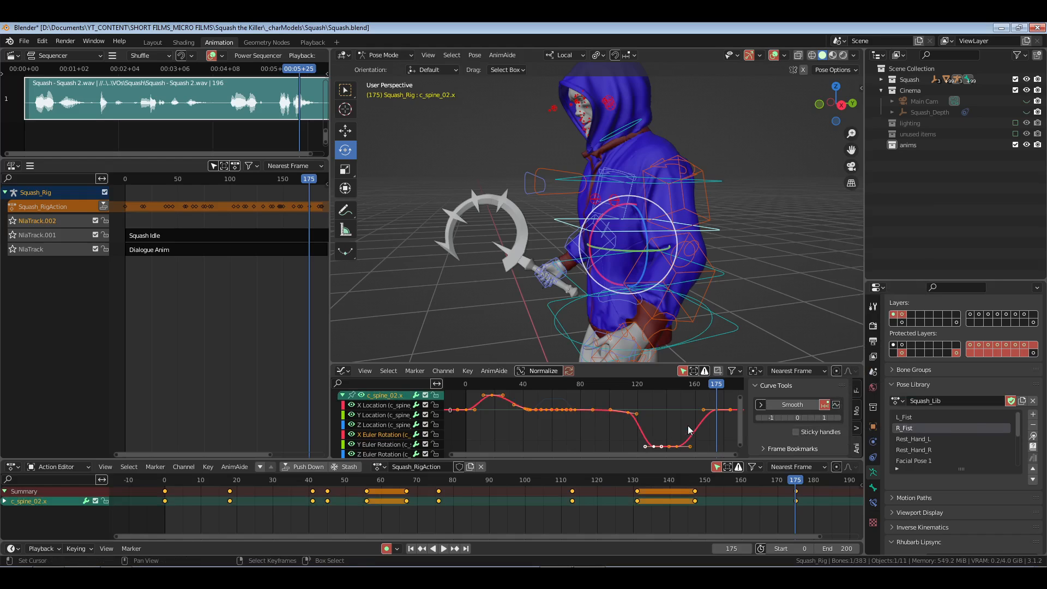
- Change the handle type of the selected spine rotation keyframes and apply one more Smooth pass to them
key(v)
key(Return)
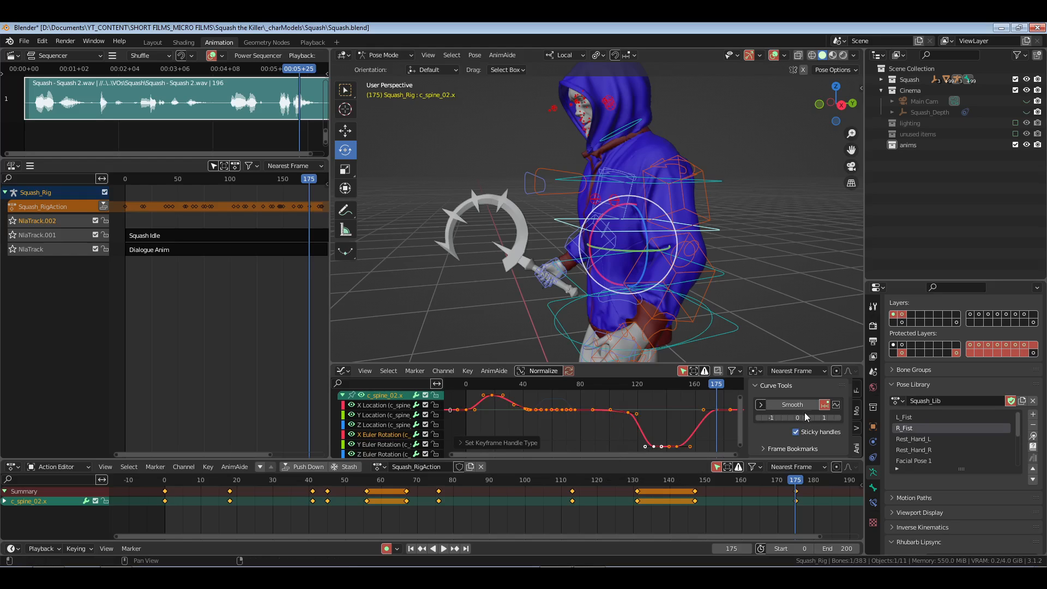
click(808, 421)
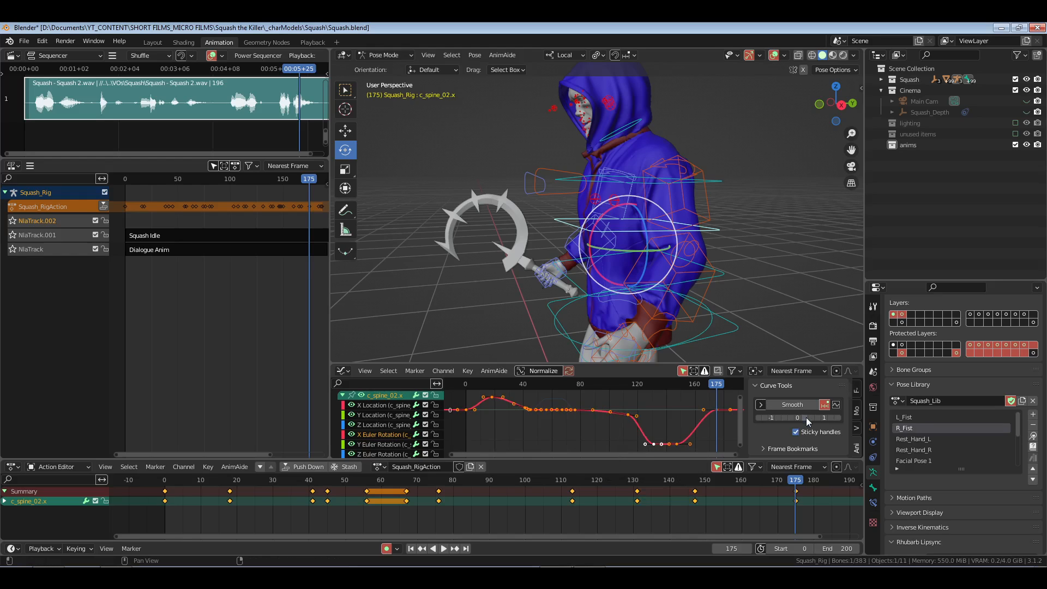
- Switch the curve tool from Smooth to Blend Frame and try it on the selected spine rotation keyframes
click(837, 406)
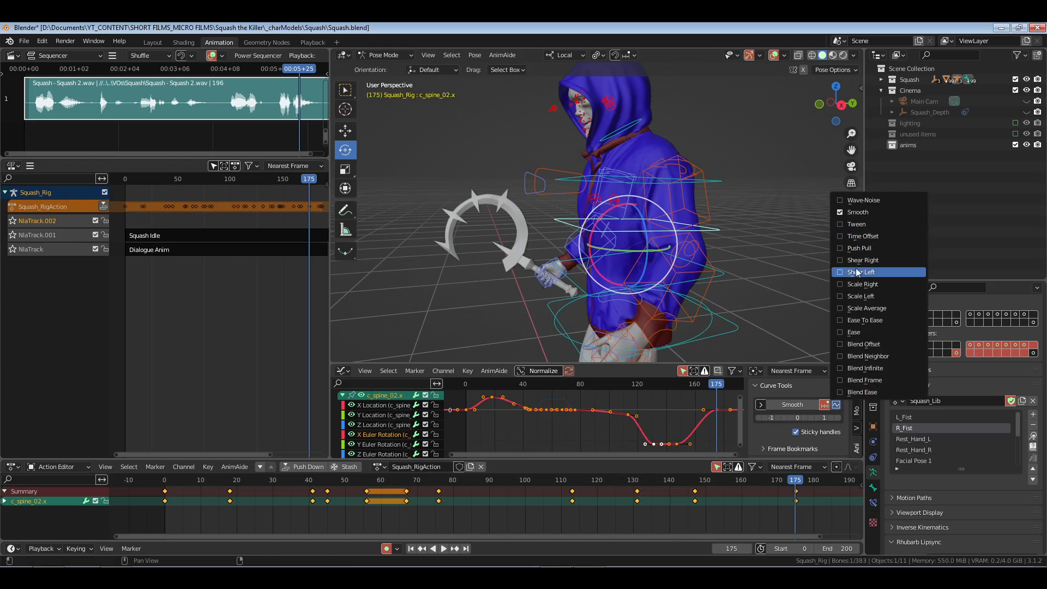
click(866, 381)
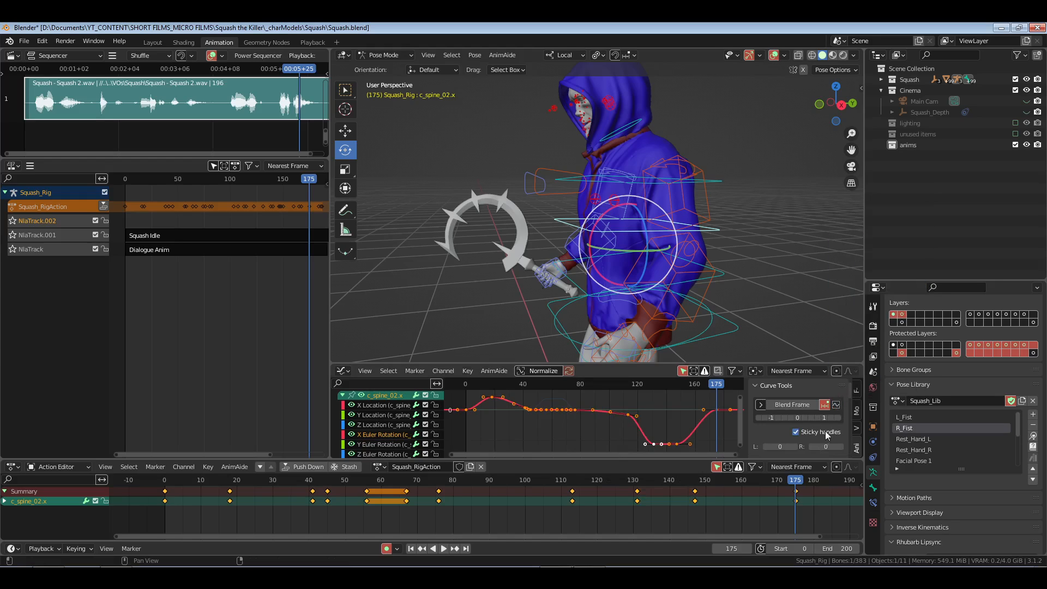
click(800, 409)
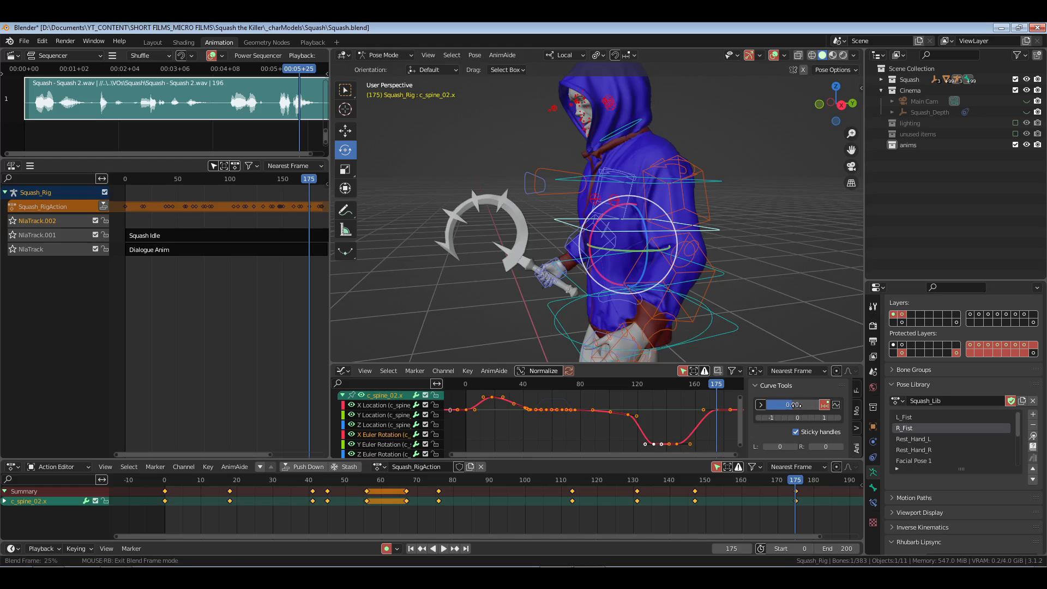
- Return to frame 0, save the file and play the animation through the camera in the Playback workspace
click(163, 507)
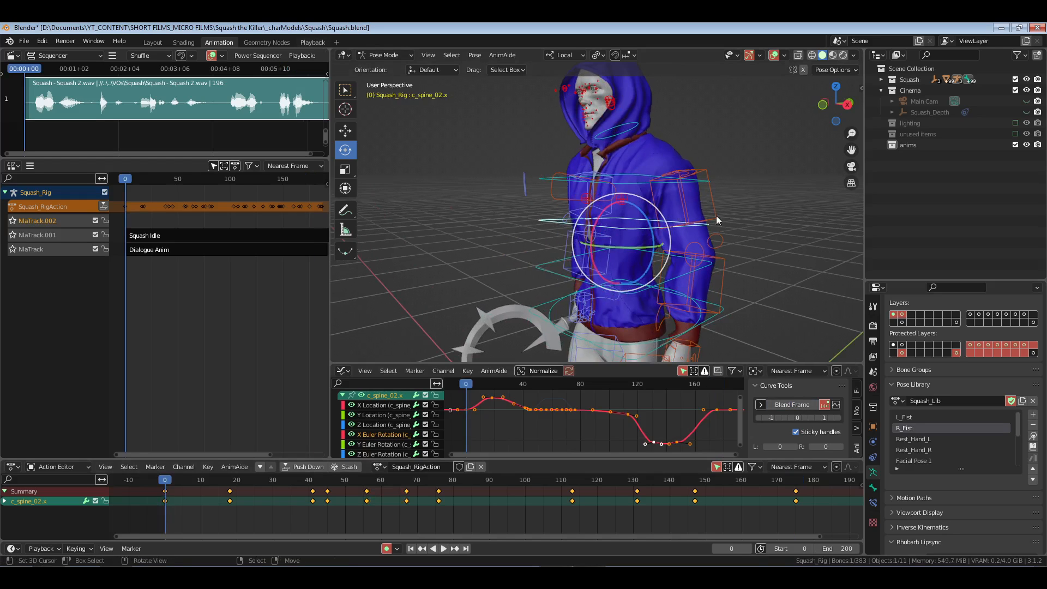
key(ctrl+s)
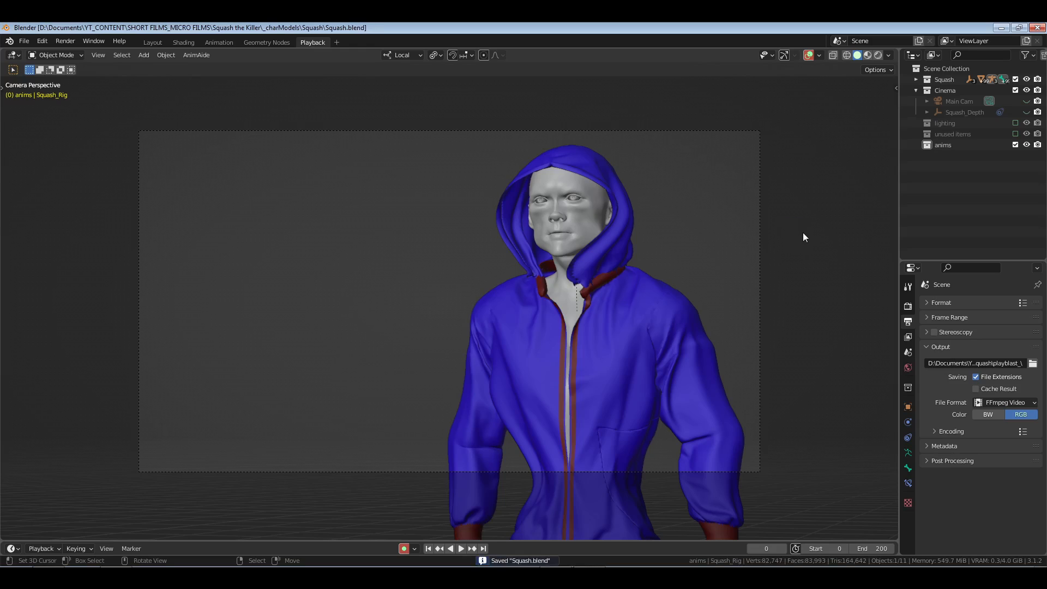
key(space)
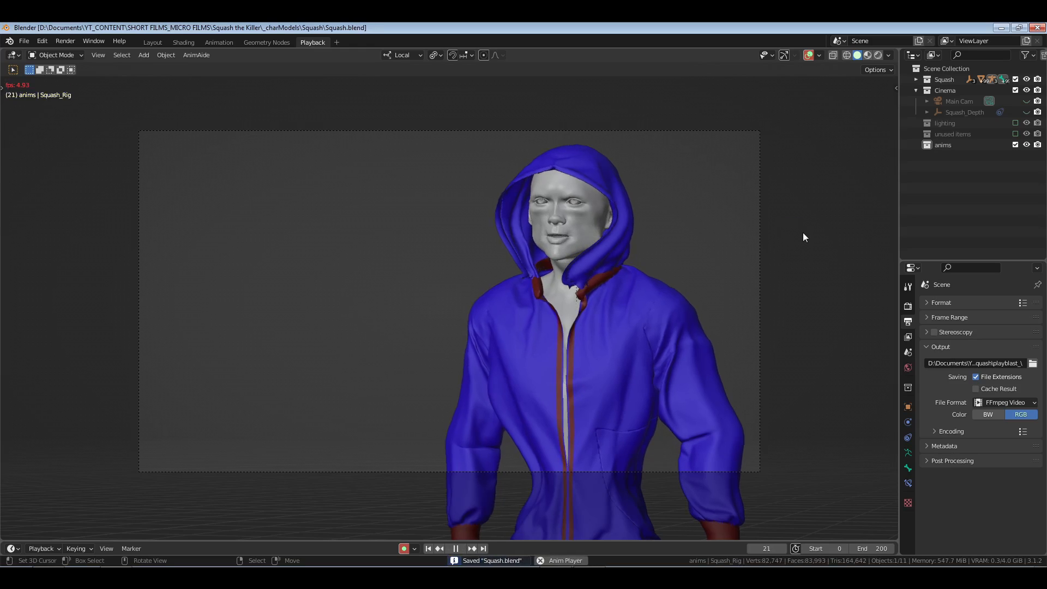
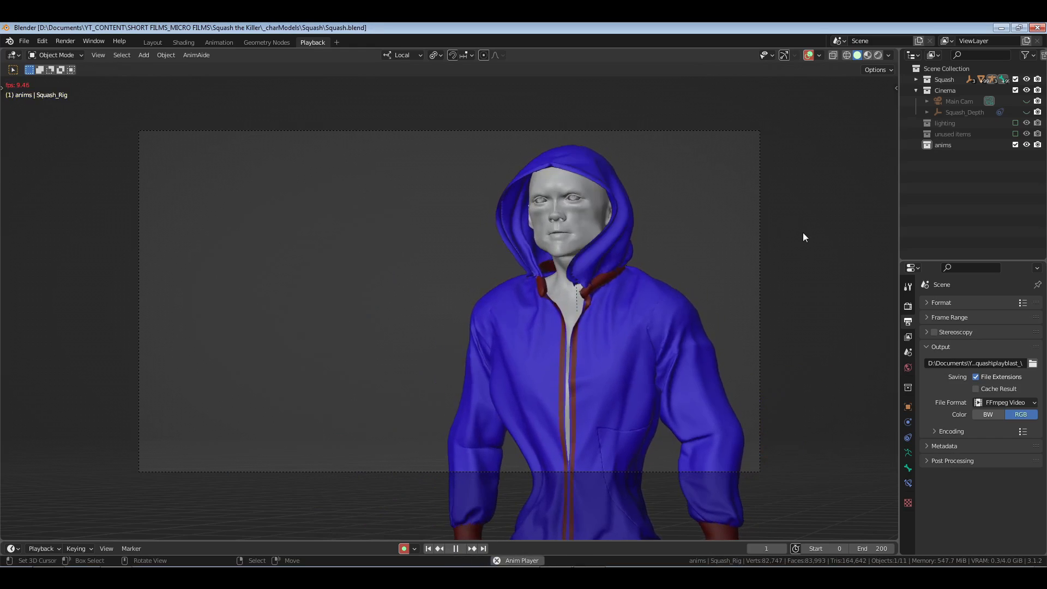
key(space)
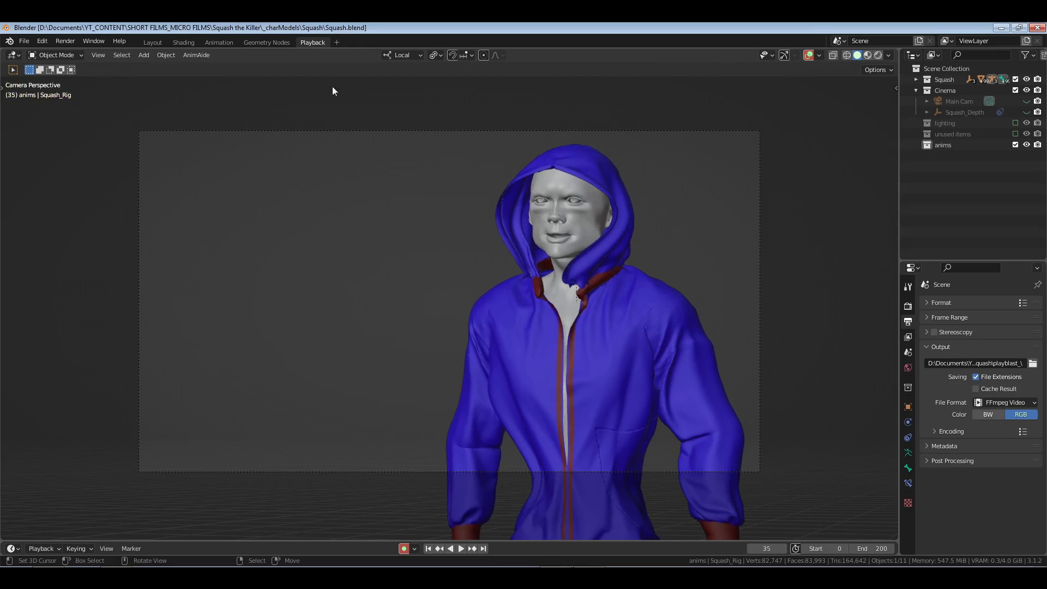
- In the Animation workspace, advance to frame 161 and snap the spine's frame 175 keyframe on all channels to that frame
click(217, 42)
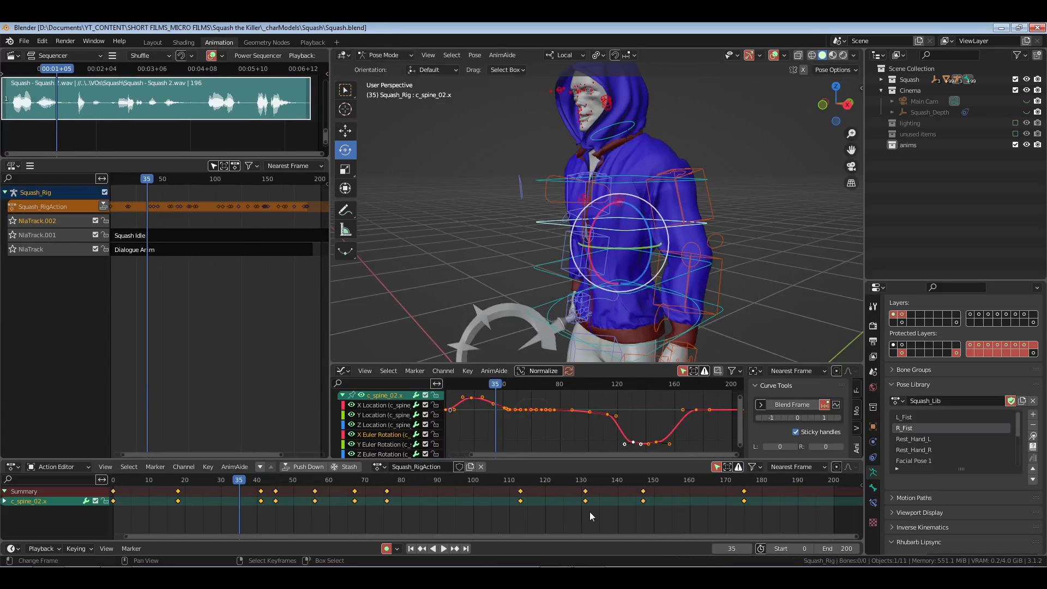
key(space)
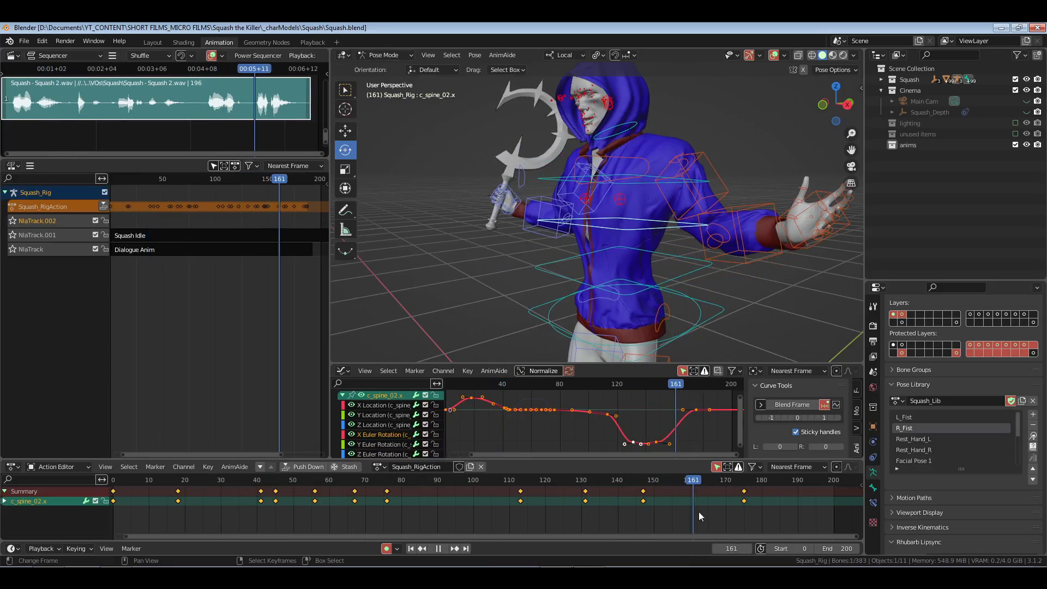
key(Escape)
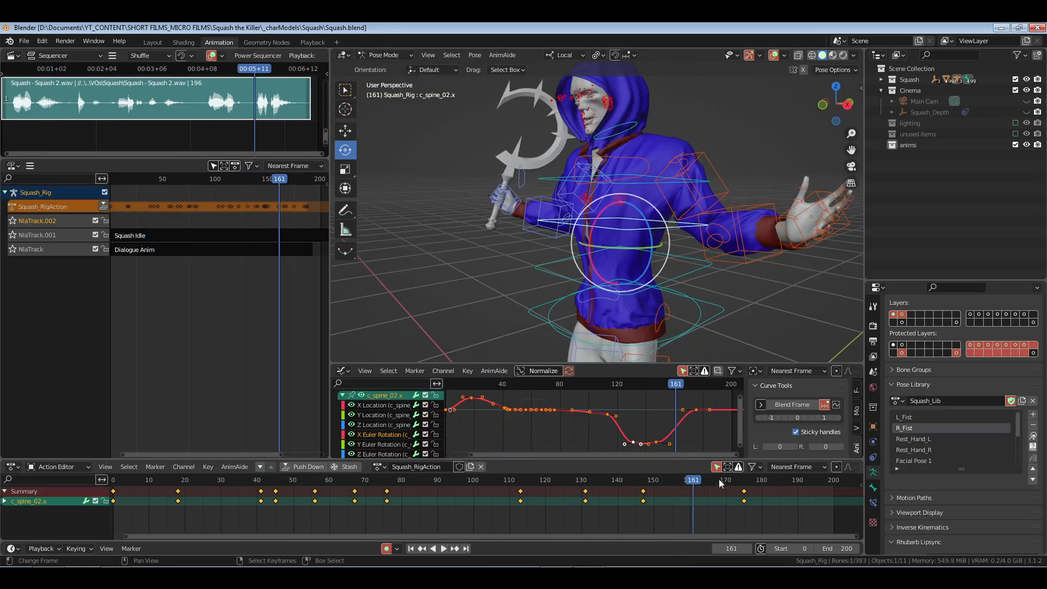
drag(722, 486, 762, 520)
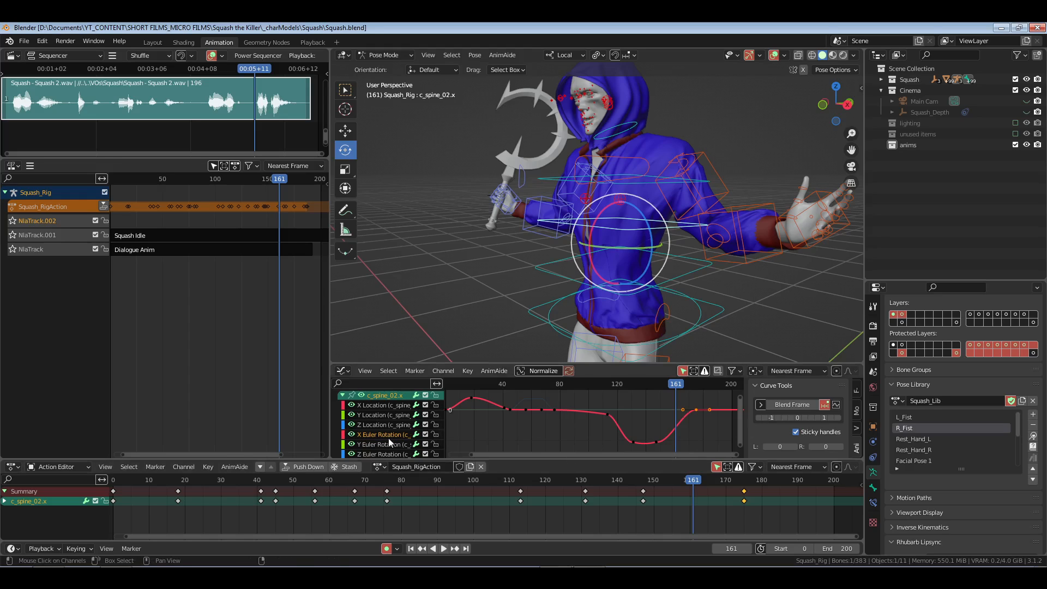
key(a)
key(alt+a)
key(a)
drag(703, 484, 783, 522)
key(shift+s)
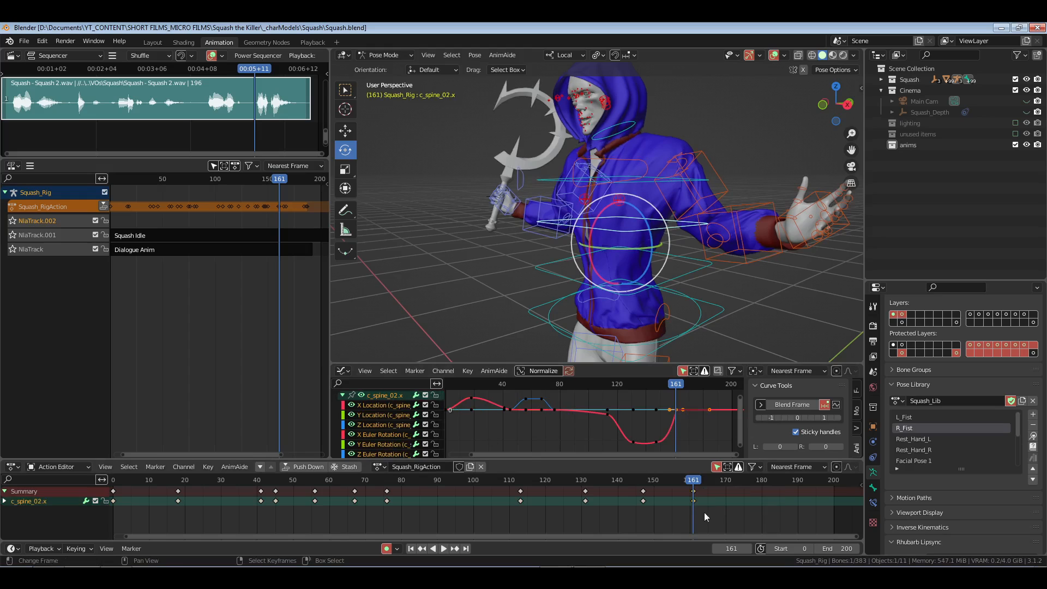
- Rotate the spine control by about 5 degrees around its local X axis at frame 174
key(space)
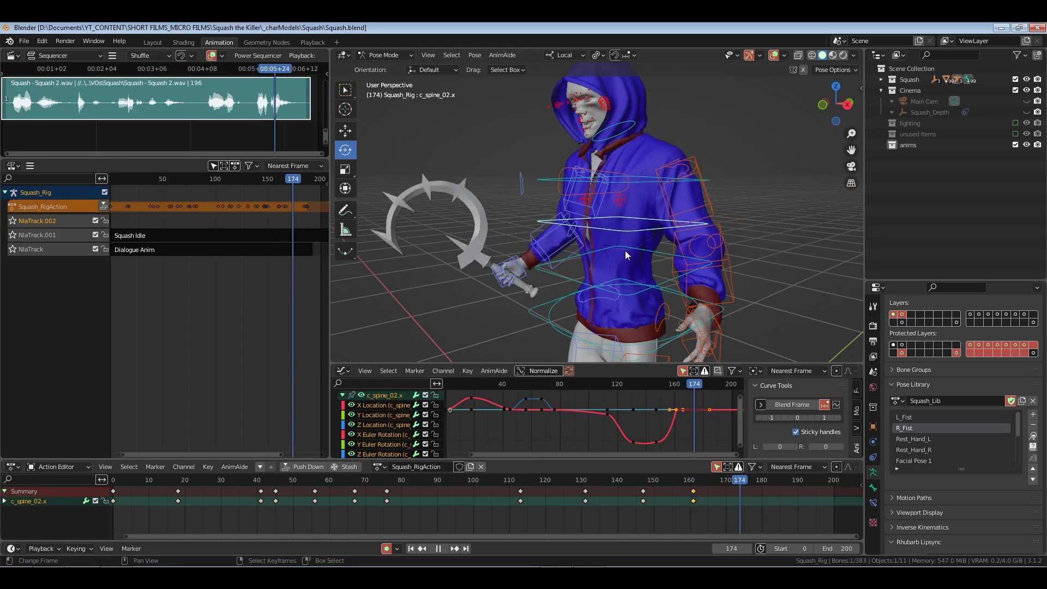
middle_drag(626, 252, 606, 250)
drag(600, 214, 599, 212)
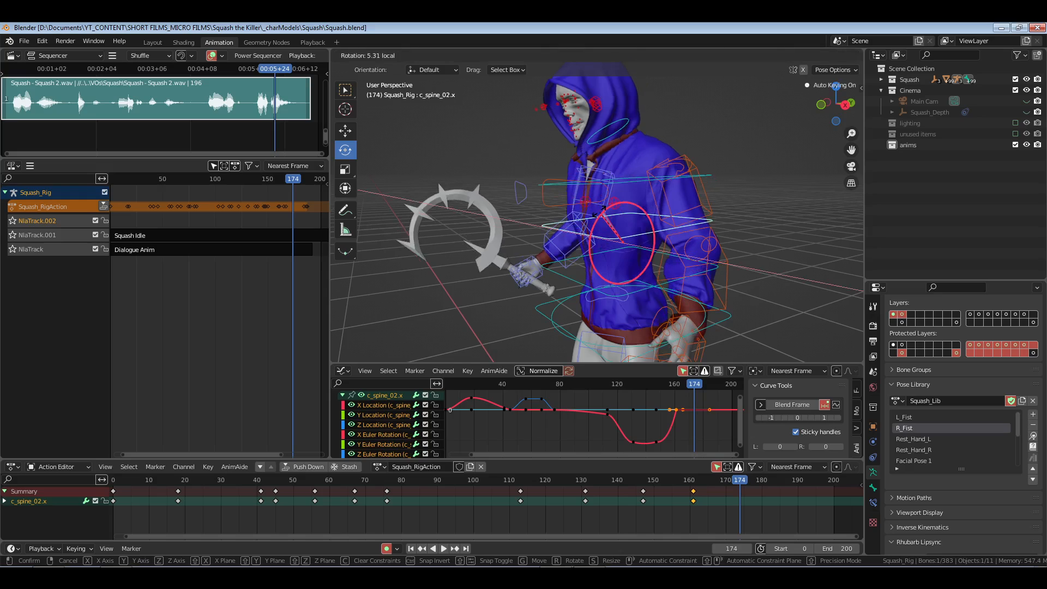
click(662, 410)
- Duplicate the spine's frame 161 keyframe to about frame 165 and move the frame 174 keyframe to about frame 176
key(shift+d)
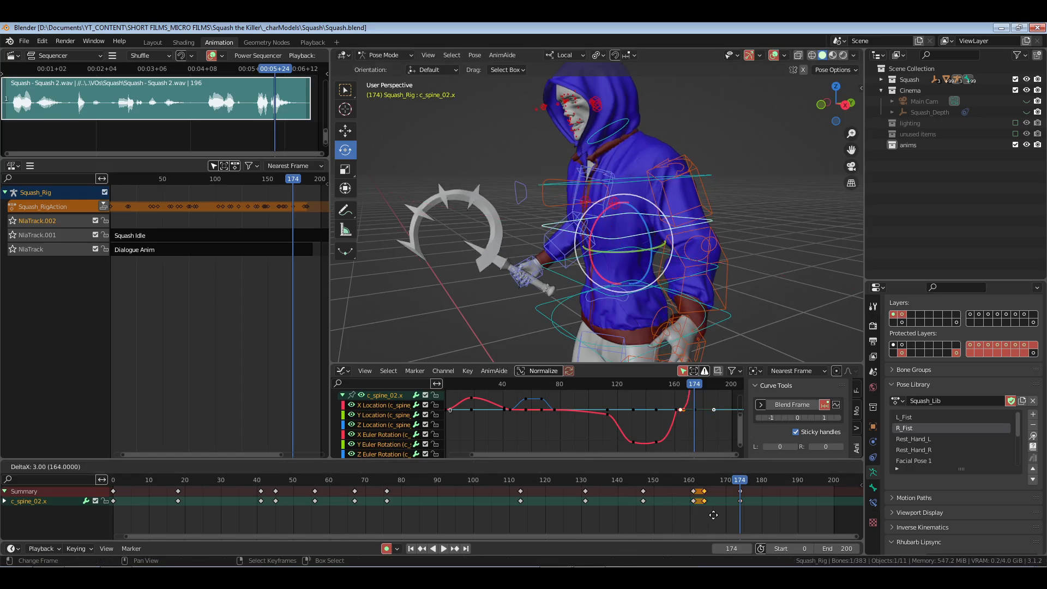
click(714, 515)
right_click(739, 499)
key(g)
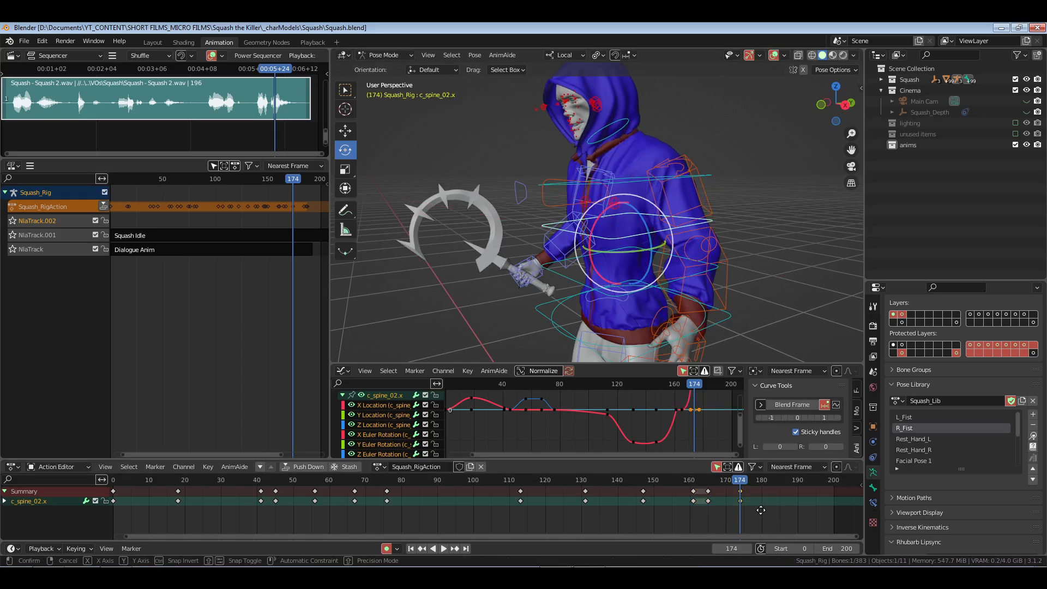
click(766, 510)
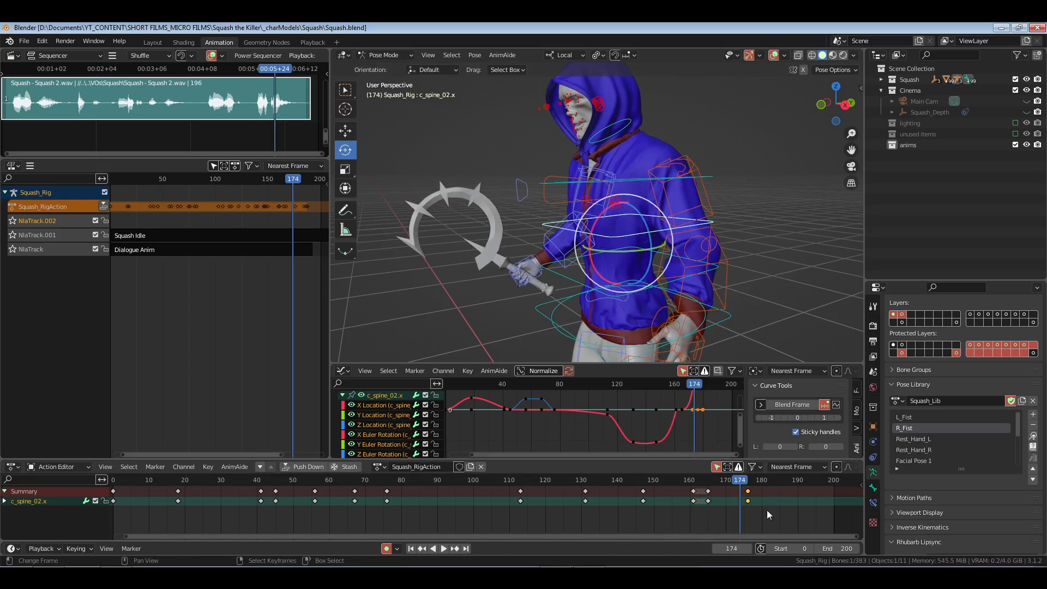
- Copy the spine's frame 0 keyframe to frame 190
key(space)
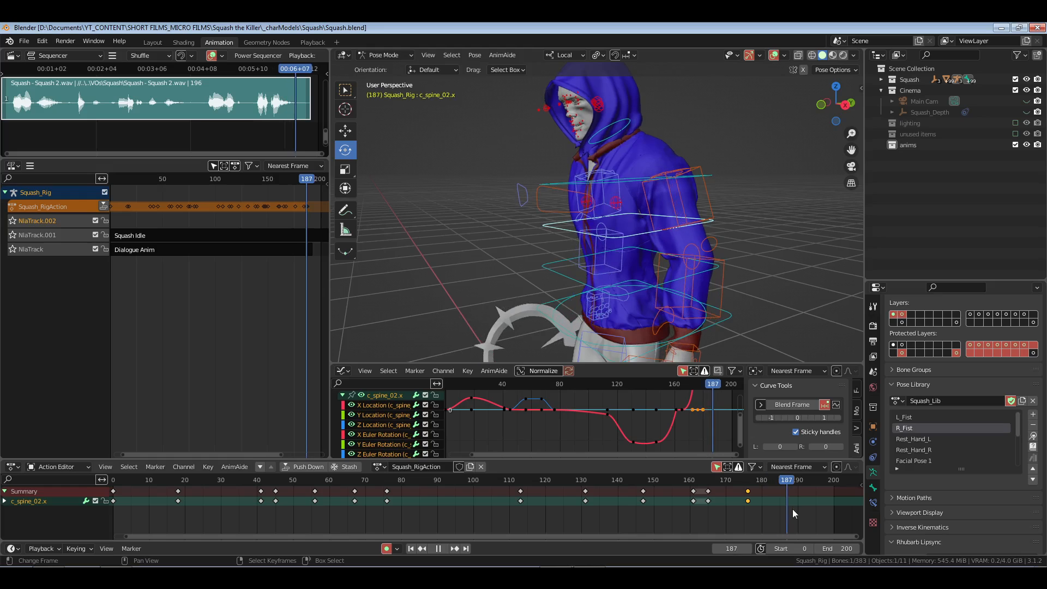
key(space)
scroll(504, 516, down, 5)
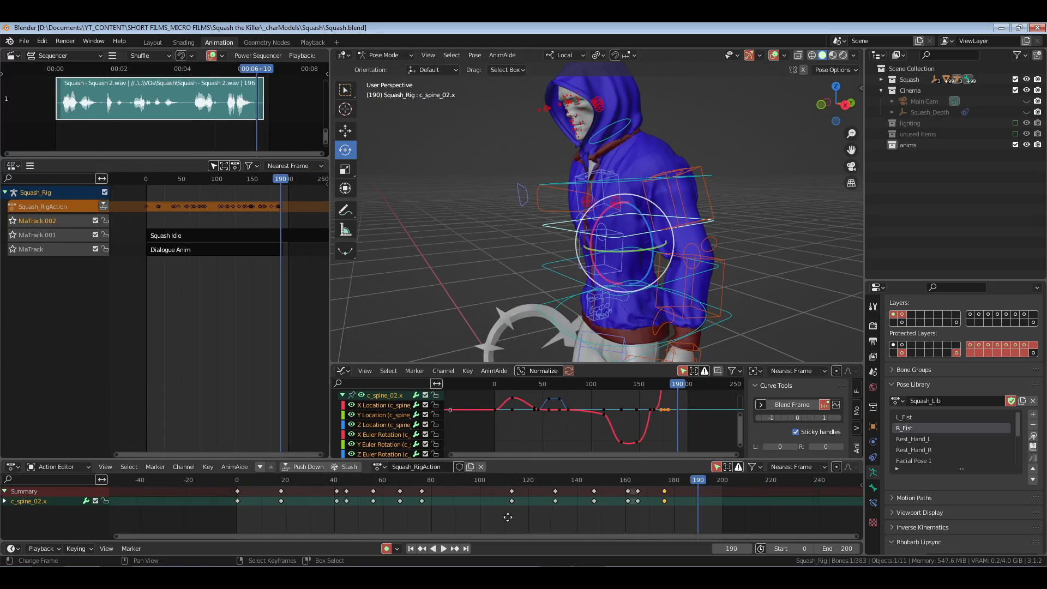
middle_drag(507, 516, 530, 515)
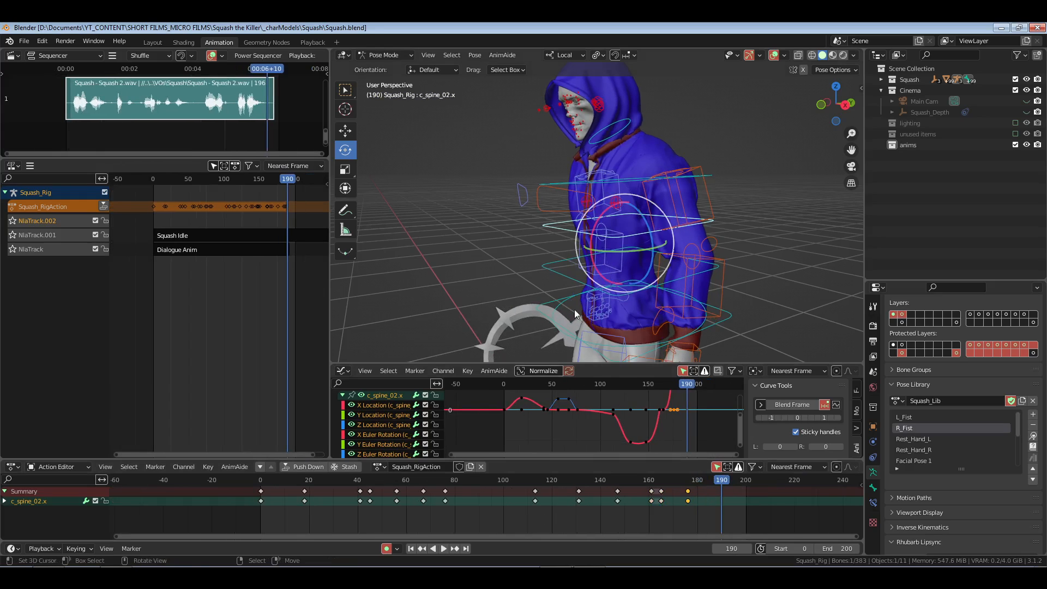
click(261, 491)
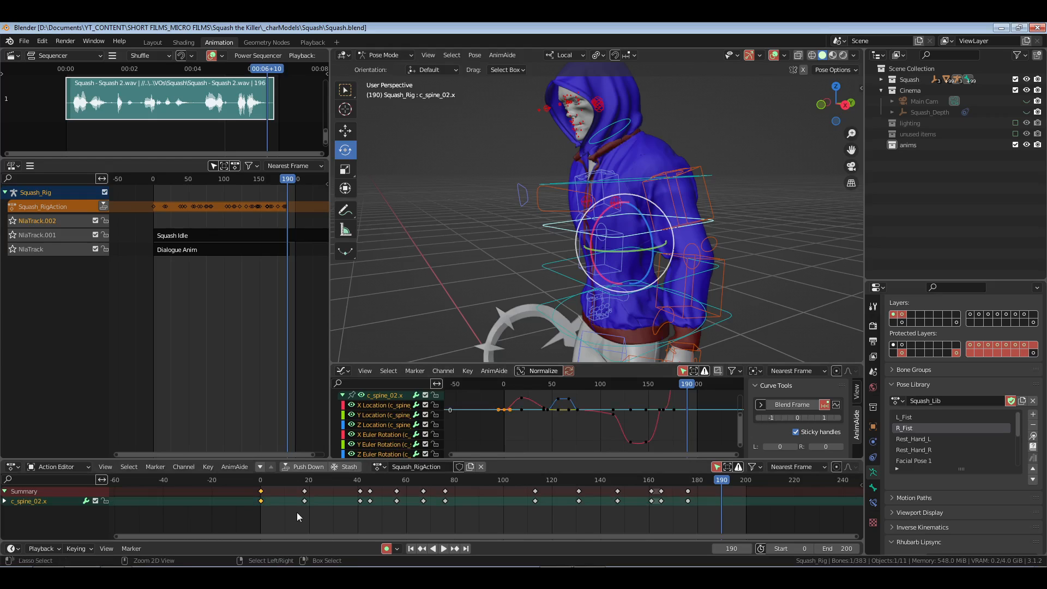
key(ctrl+v)
- Play the animation from frame 0 through the camera in the Playback workspace
key(shift+Left)
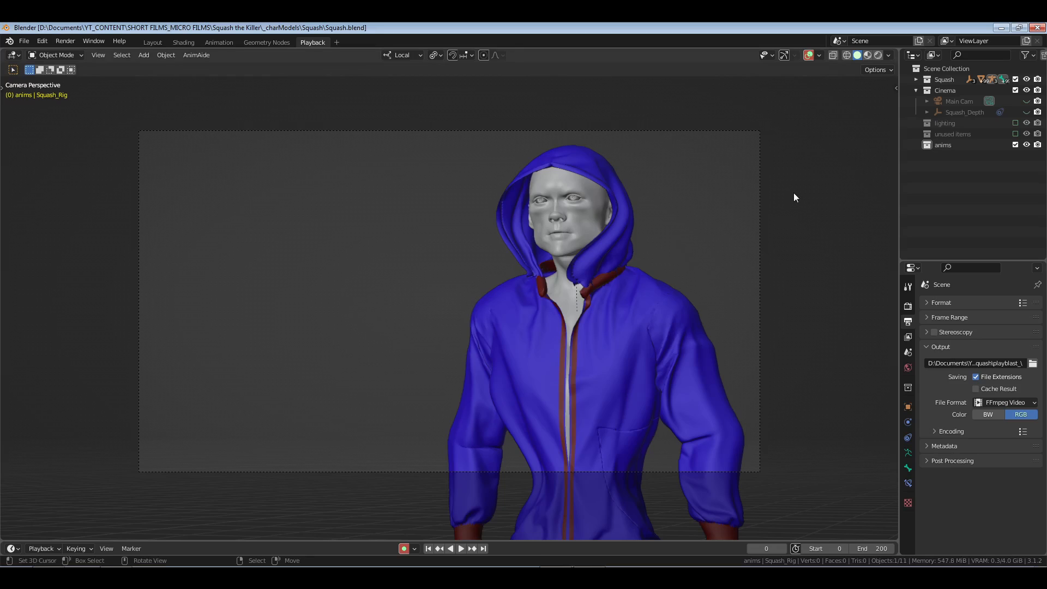
key(space)
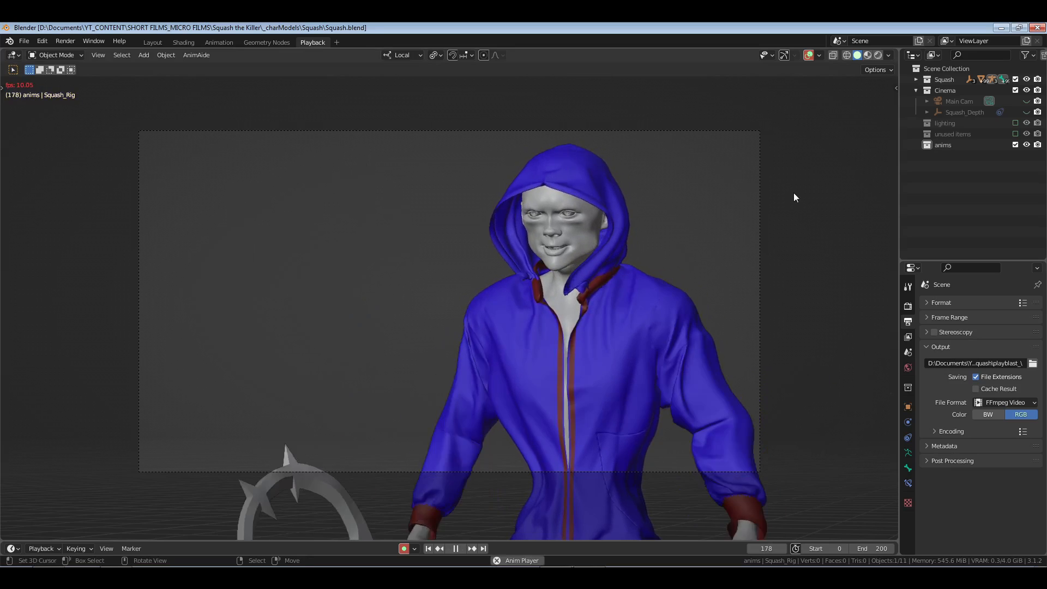
key(space)
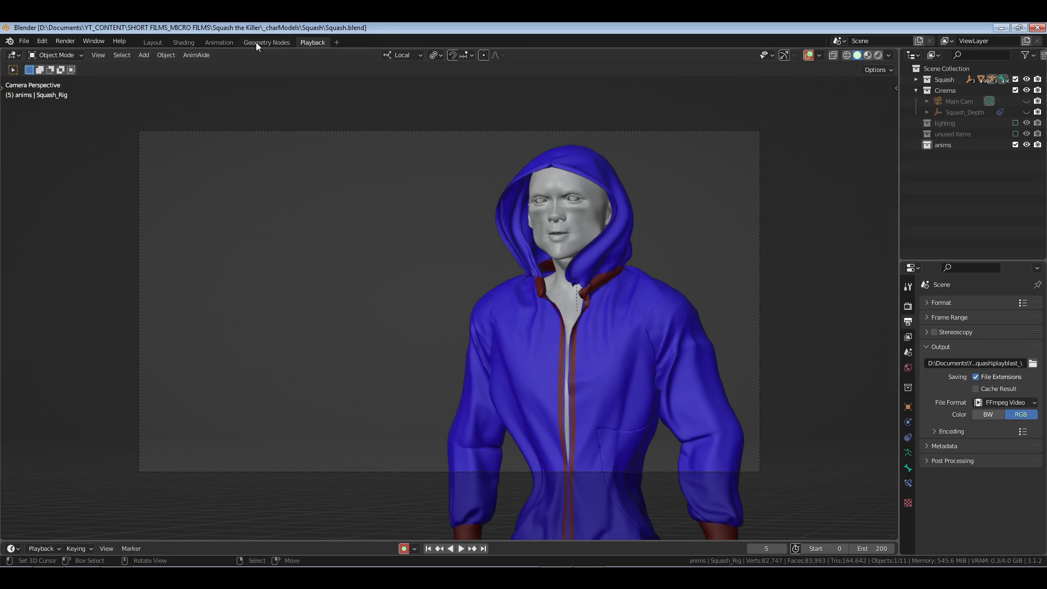
- In the Animation workspace, delete the spine's keyframe at frame 165
click(230, 40)
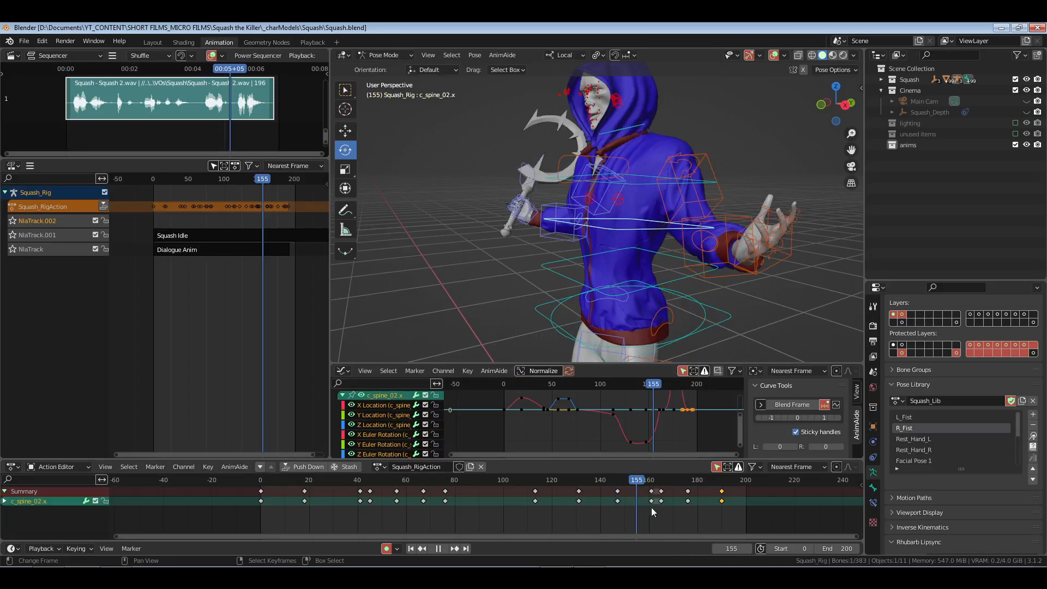
mouse_move(651, 507)
mouse_down()
mouse_move(722, 507)
mouse_move(662, 507)
mouse_up()
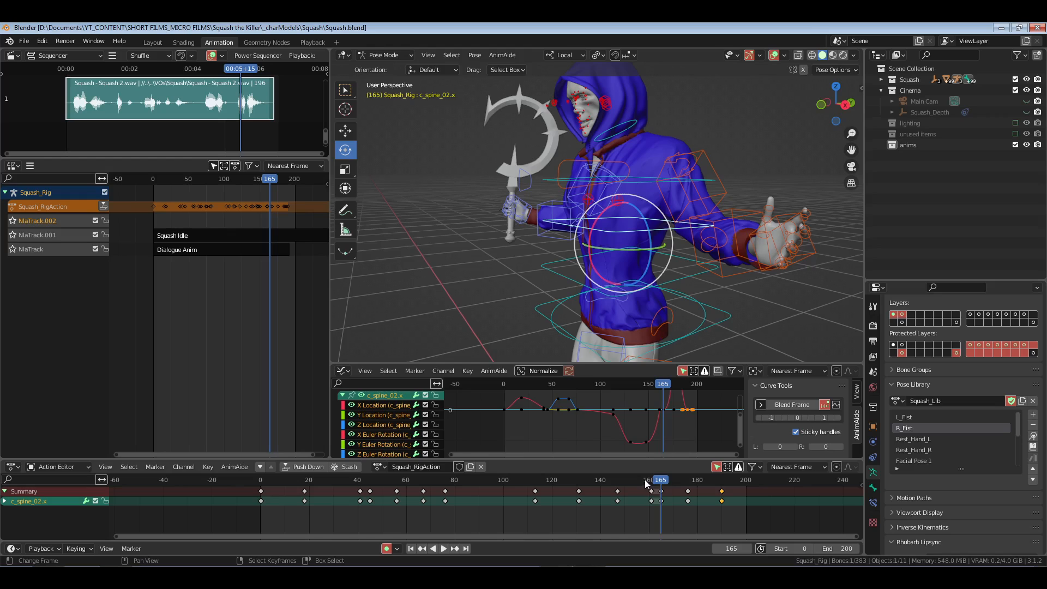
click(660, 500)
key(x)
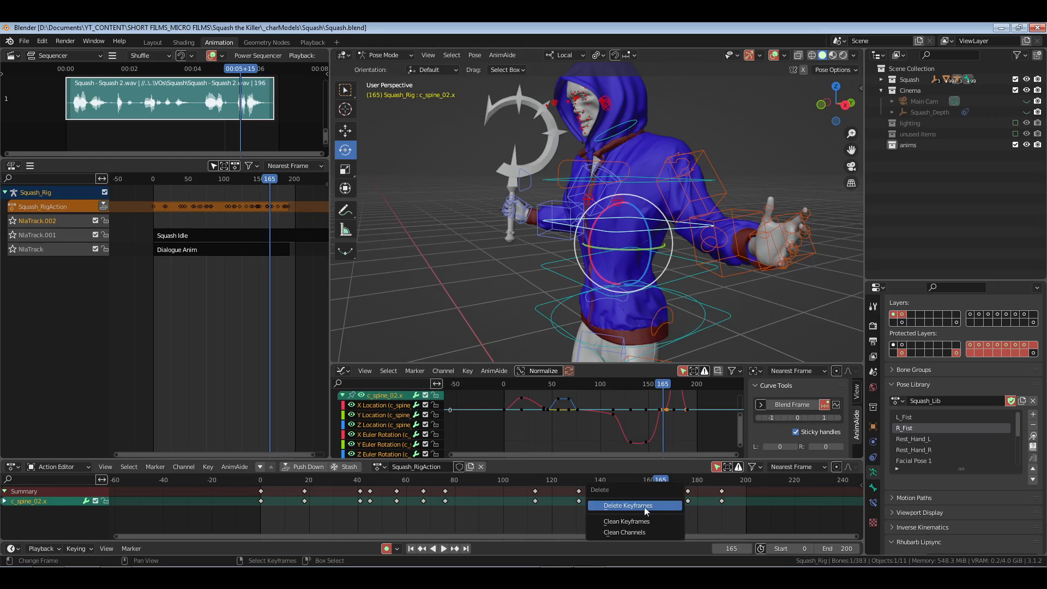
click(644, 505)
- Delete the spine's keyframes at frames 190 and 176
key(space)
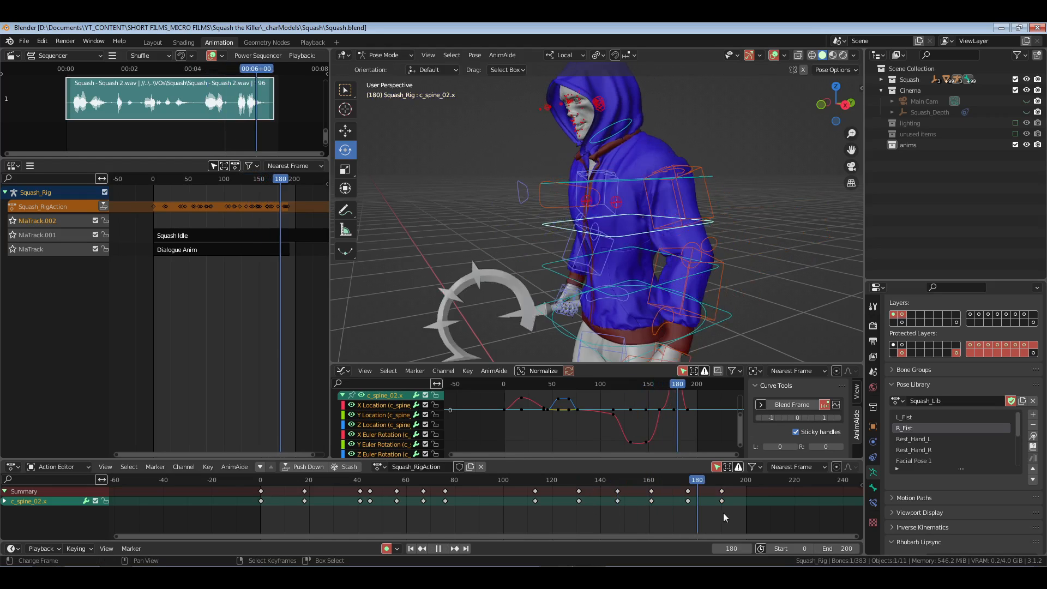
key(space)
drag(719, 514, 687, 514)
right_drag(709, 479, 727, 506)
key(x)
click(653, 506)
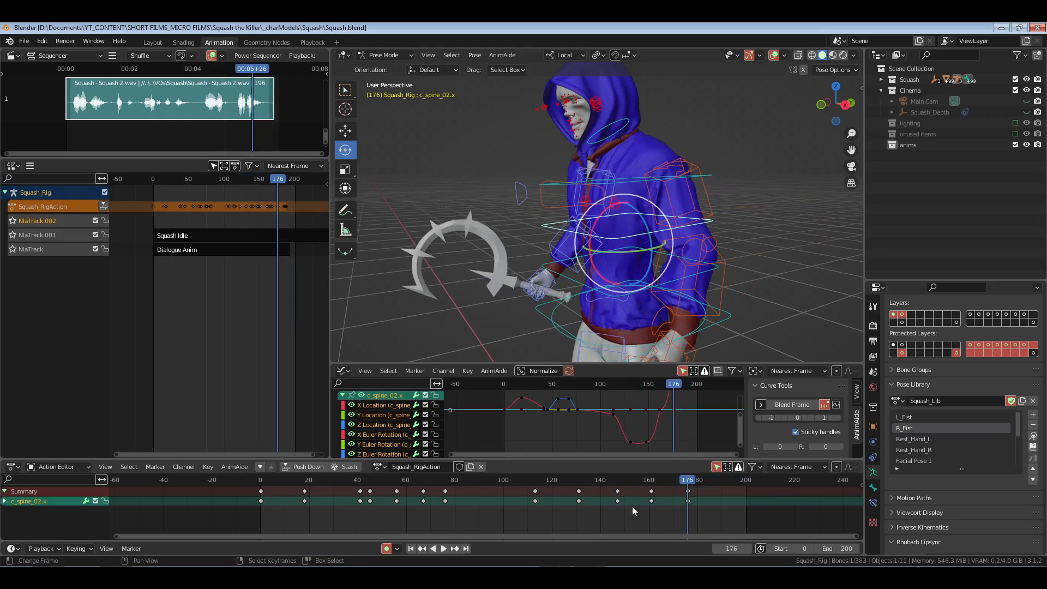
drag(632, 505, 695, 507)
right_drag(679, 483, 708, 523)
key(x)
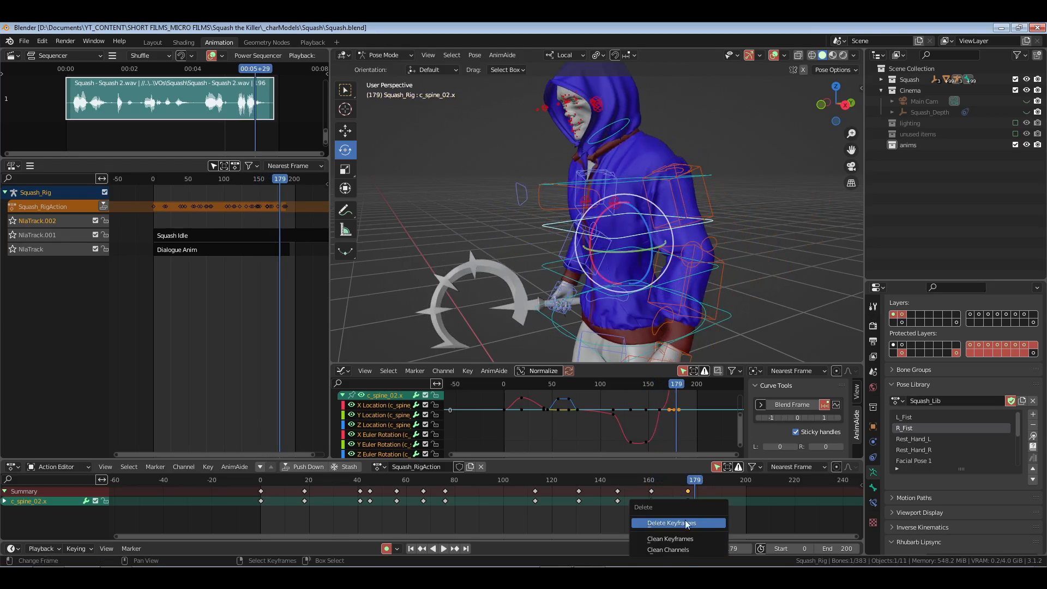
click(687, 522)
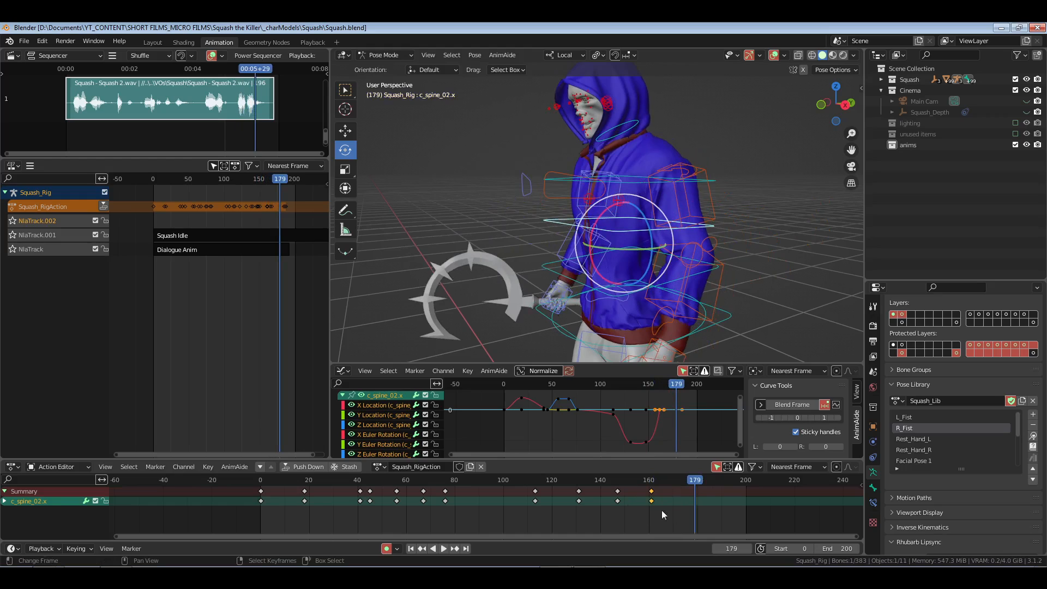
- Snap the spine's frame 161 keyframe to frame 179 and play back the end of the animation
key(shift+s)
click(576, 502)
key(space)
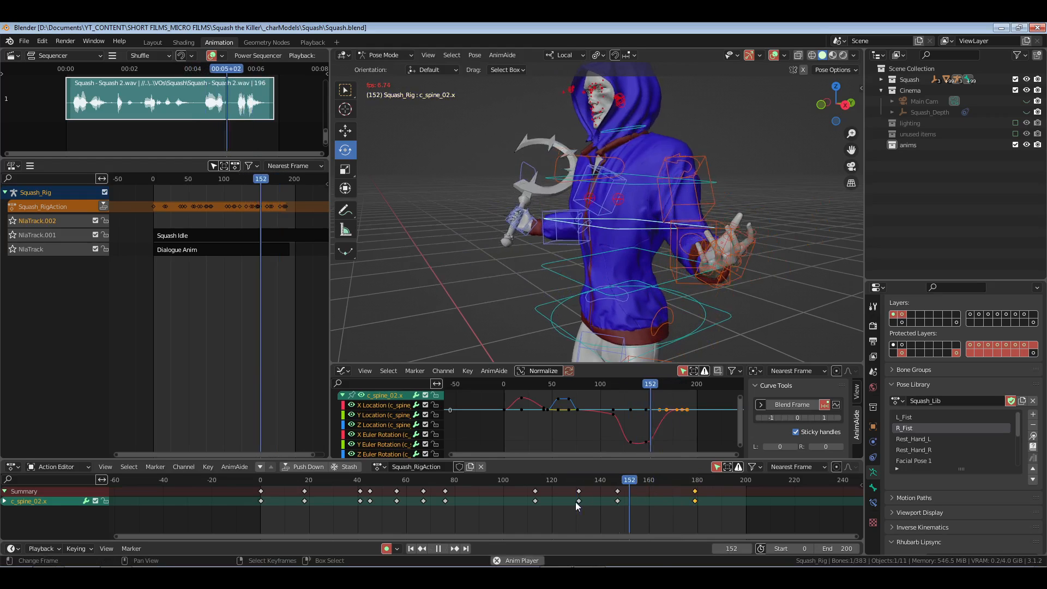
key(space)
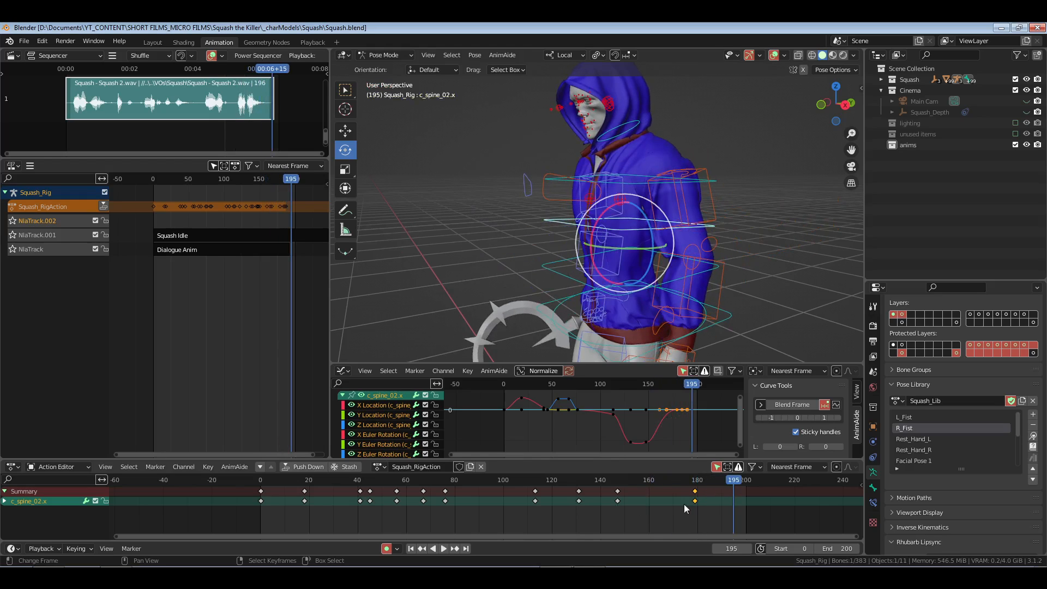
- Select the spine's frame 0 keys on its curves, turn off Sticky handles and return to frame 0
click(695, 509)
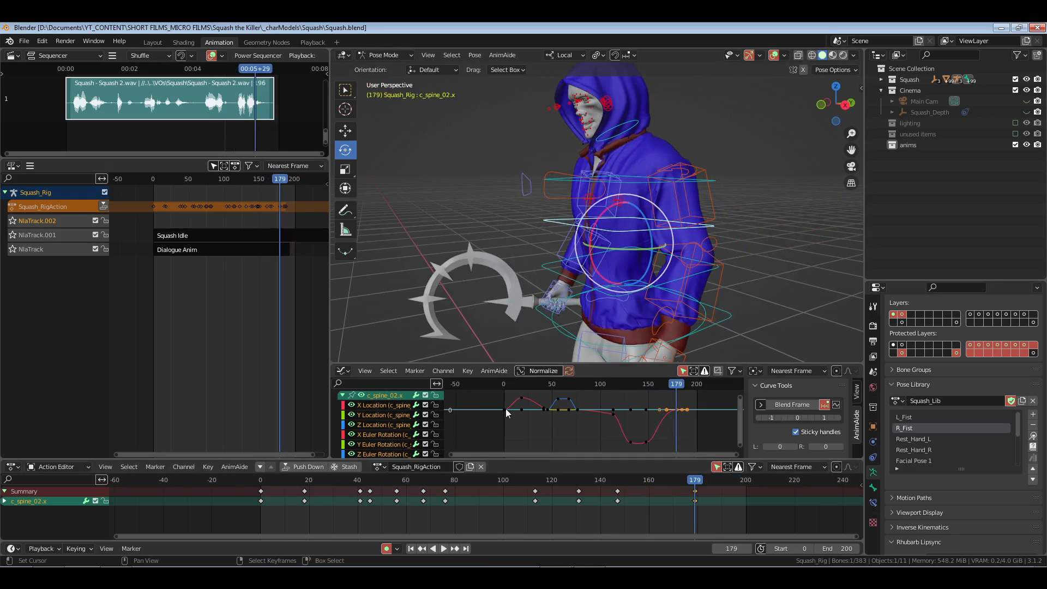
drag(483, 402, 509, 436)
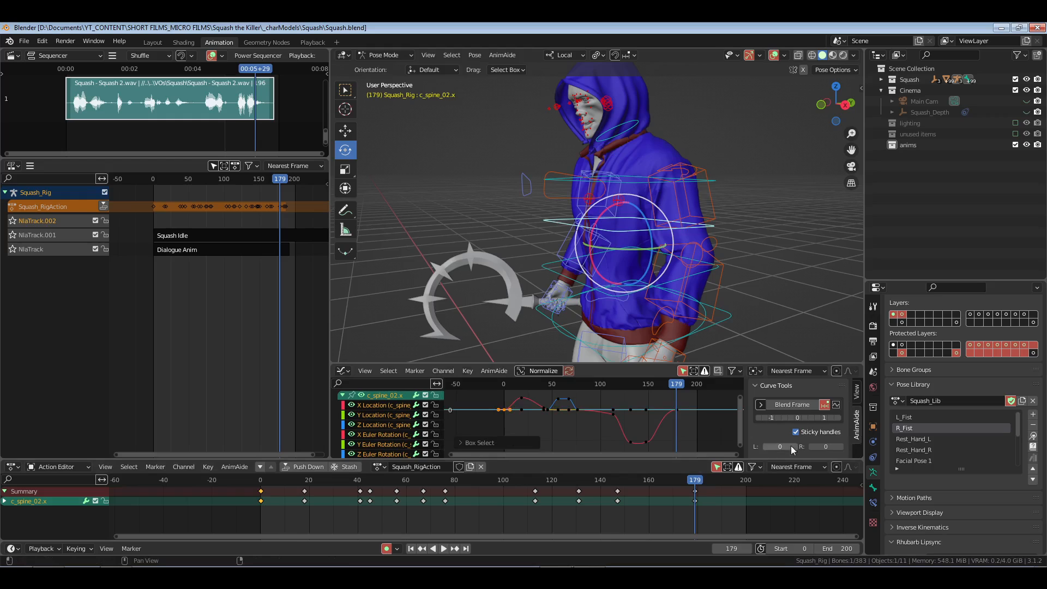
click(254, 510)
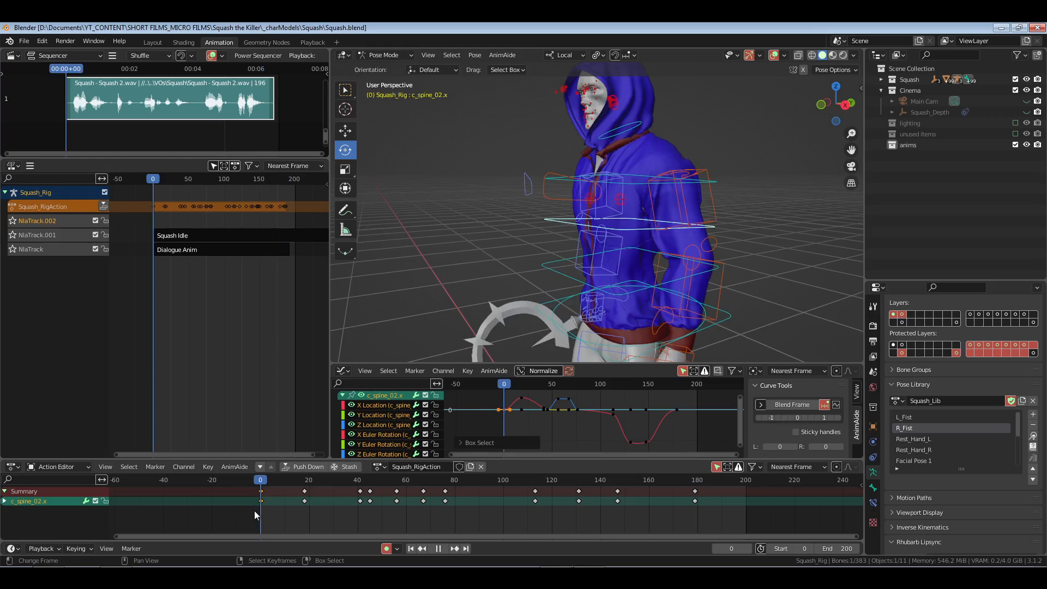
- In the Playback workspace, save the file, render the camera animation as a playblast video and close the render window
click(312, 42)
key(ctrl+s)
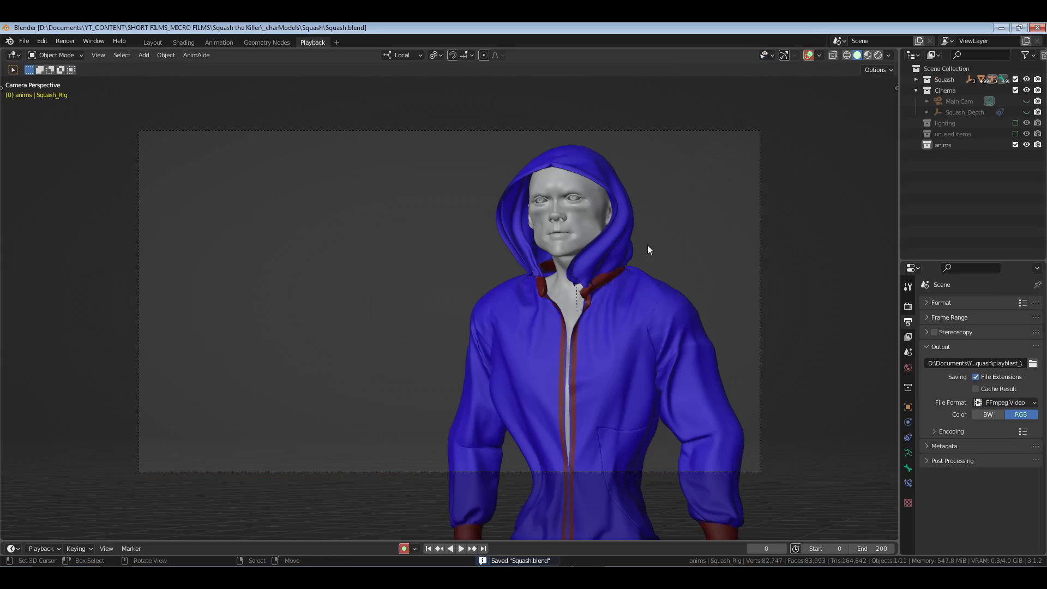
key(ctrl+F12)
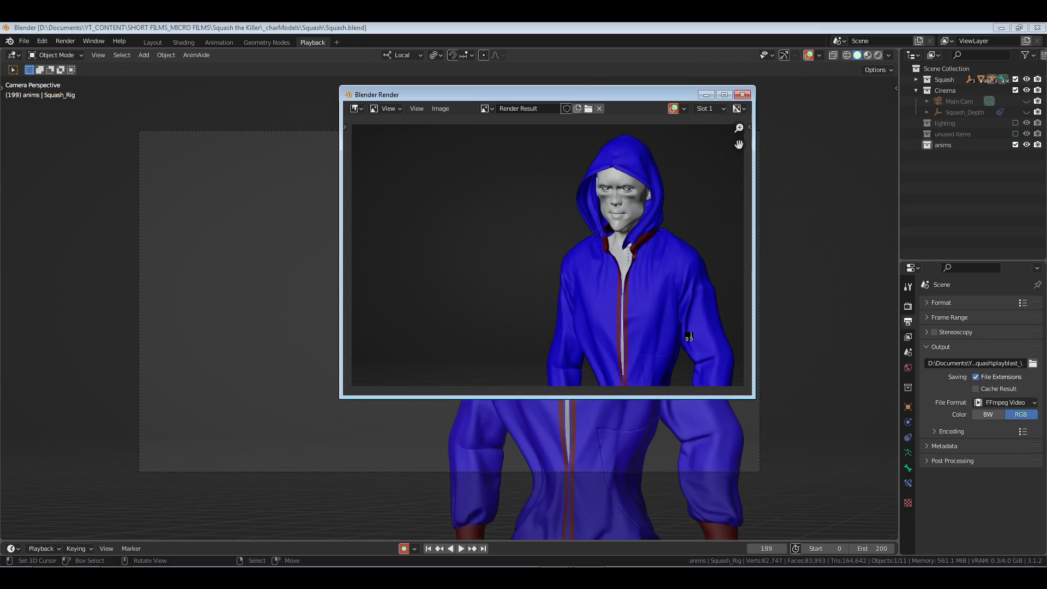
key(Escape)
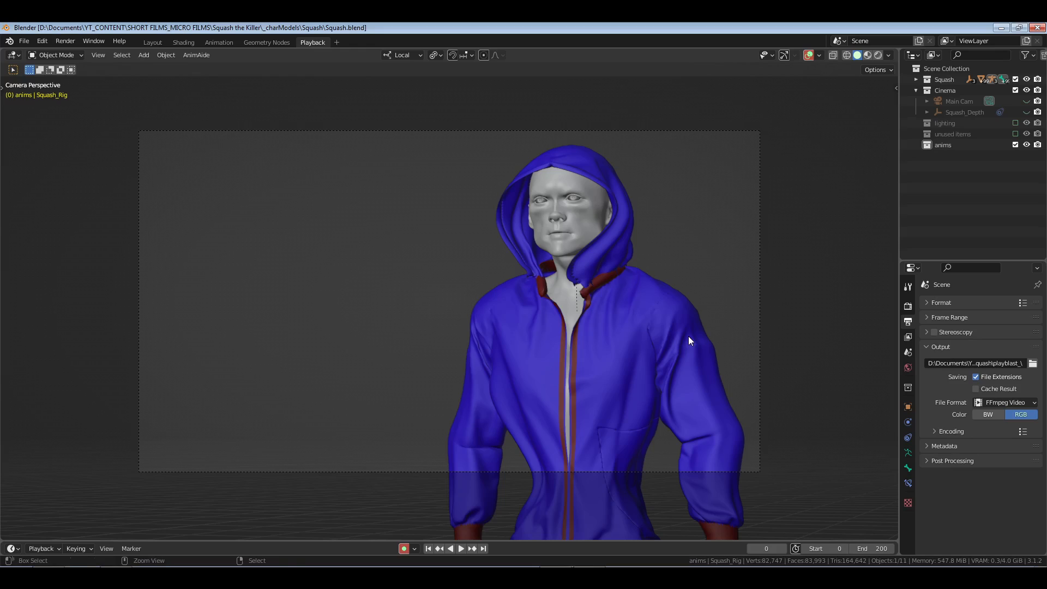
- Play the rendered animation in its own player window and close the player
key(ctrl+F11)
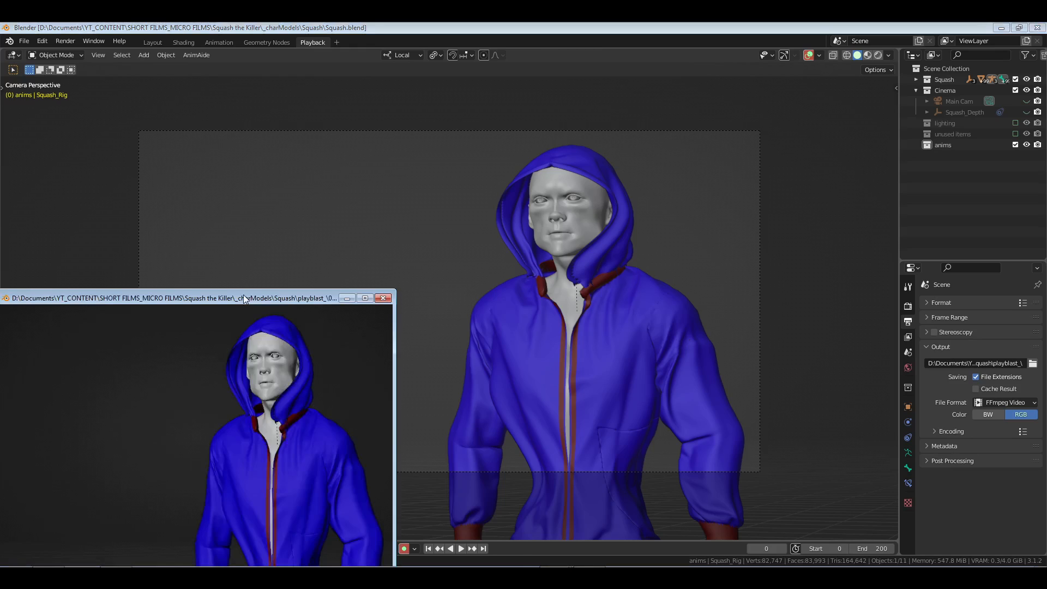
drag(243, 297, 548, 160)
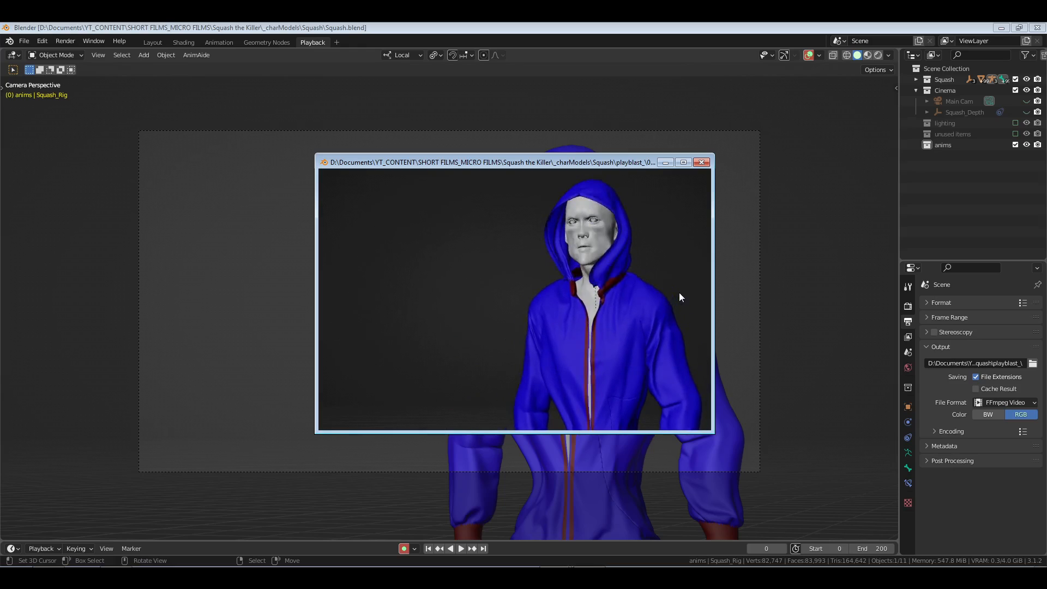
click(701, 163)
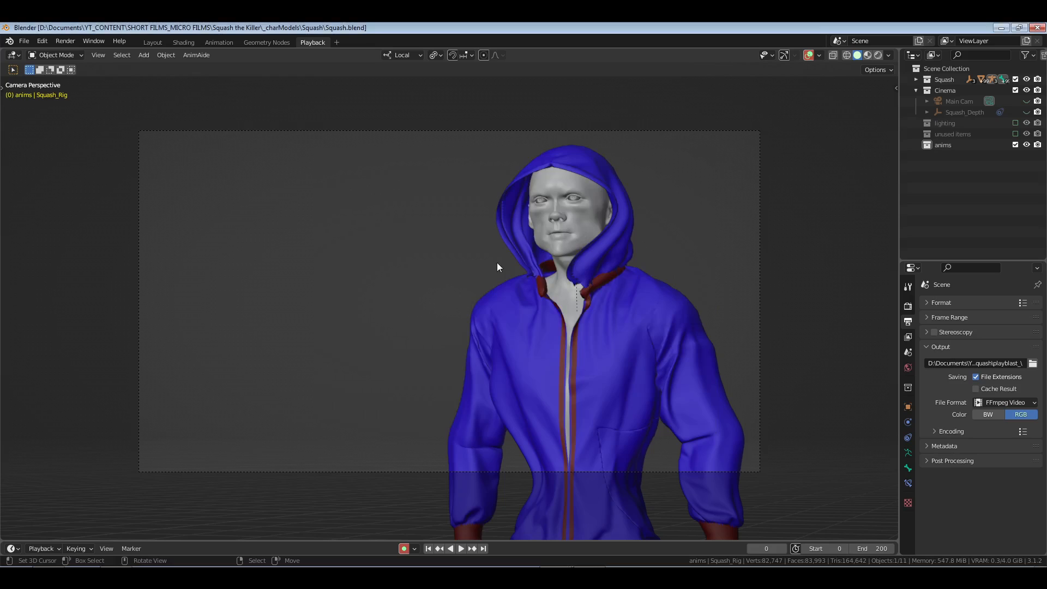
- In the Animation workspace, push Squash_RigAction down into its own NLA strip
click(219, 42)
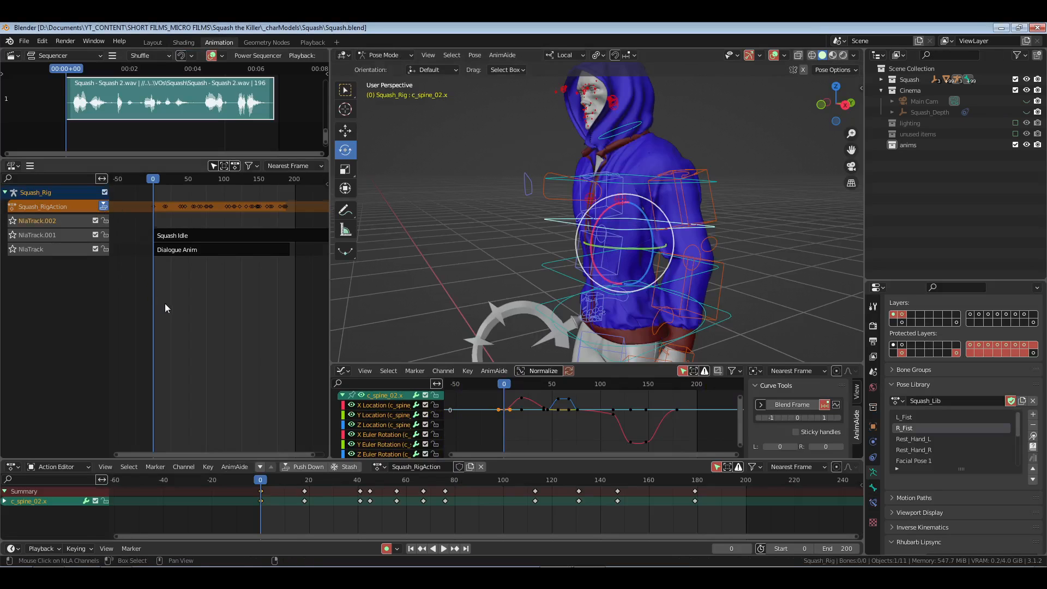
click(103, 205)
- Select all of the rig's bones, save the file and bake their animation into a new action
key(a)
middle_drag(670, 248, 692, 245)
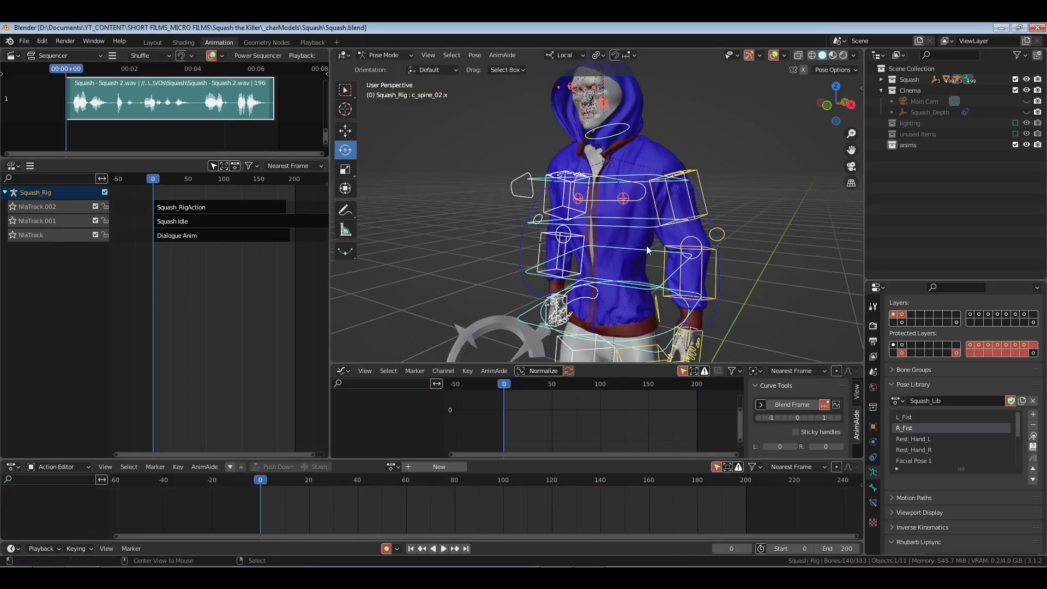
key(ctrl+s)
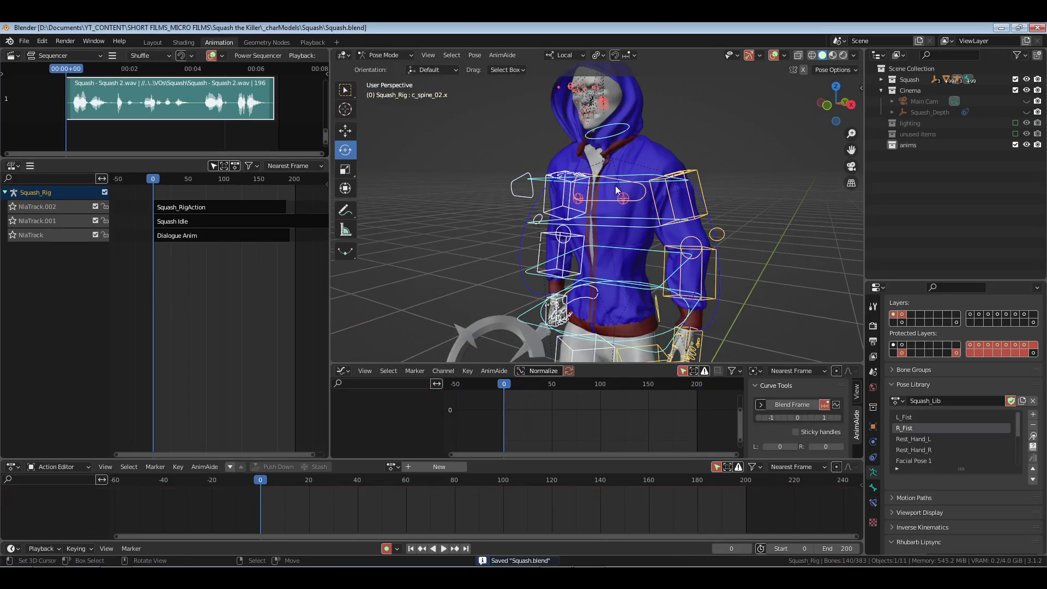
click(475, 55)
mouse_move(512, 119)
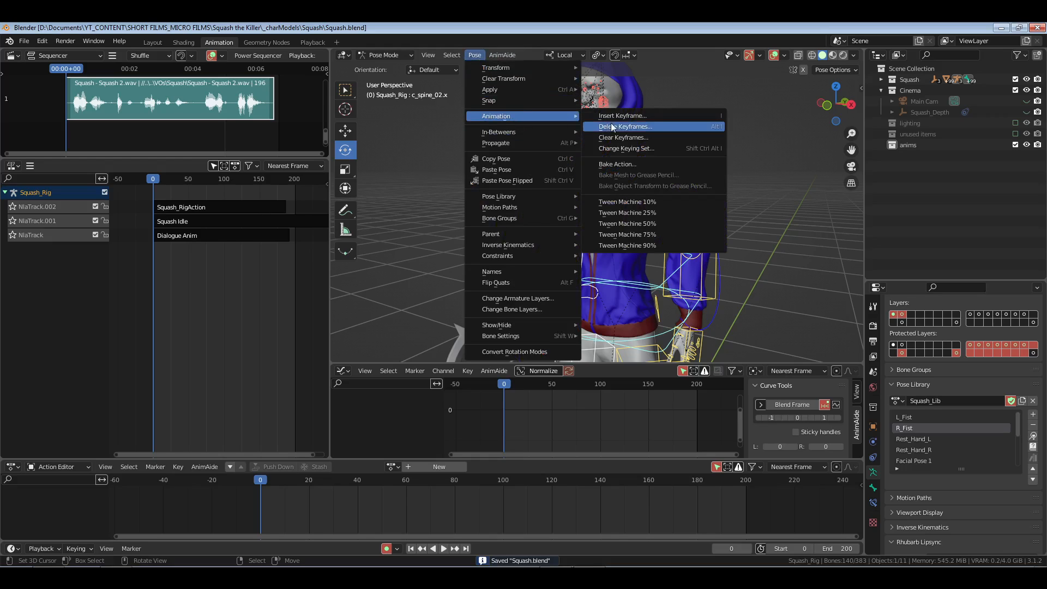
click(623, 170)
click(622, 308)
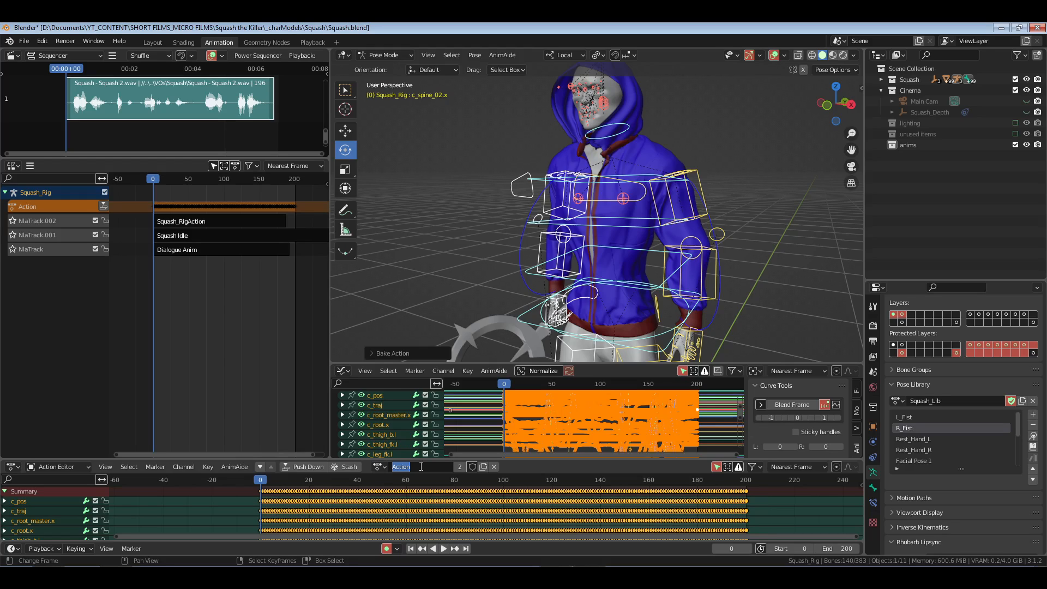
- Rename the baked action to Squash_Shot_Line 2 and protect it with a fake user
text(Squas)
key(BackSpace)
key(BackSpace)
key(BackSpace)
key(BackSpace)
key(BackSpace)
text(Squash_Shot_Line 2)
key(Return)
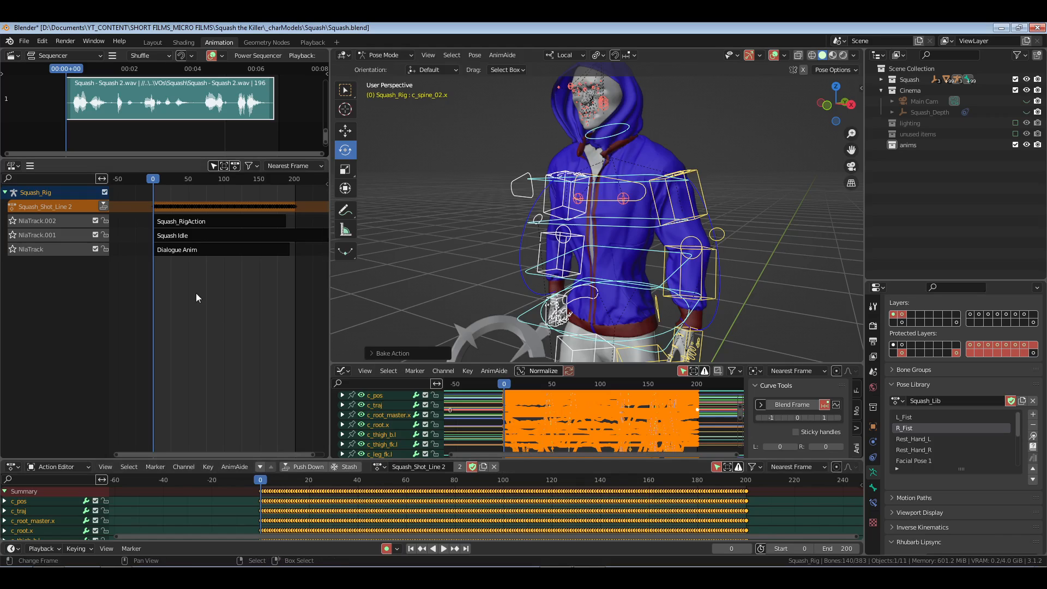
- Delete all strips from the rig's NLA tracks
key(a)
key(x)
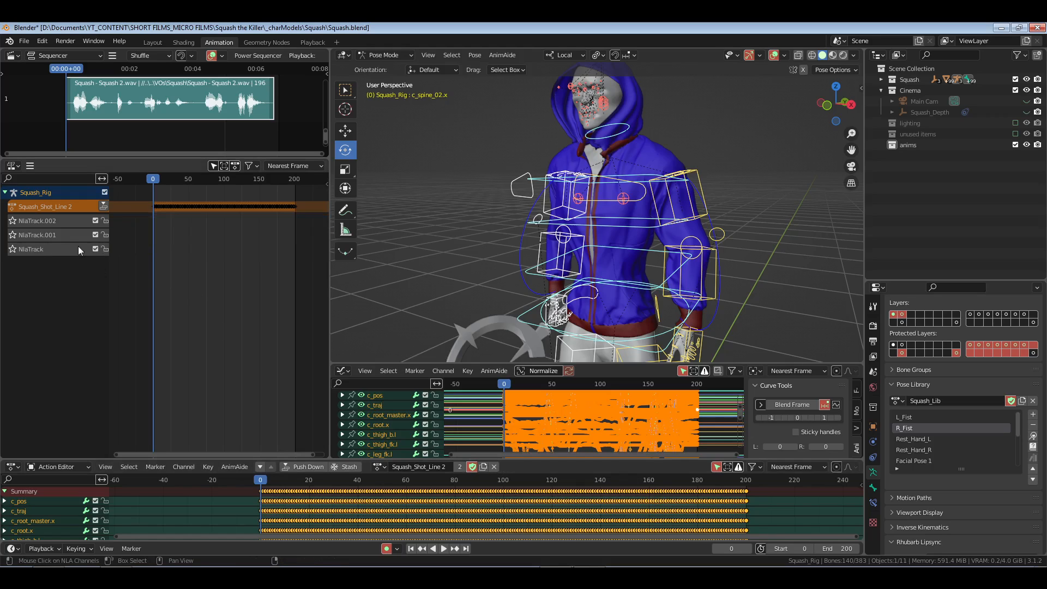
- Show the NLA properties of the Squash_Shot_Line 2 action to check its blending, and select NlaTrack.001
click(51, 248)
key(n)
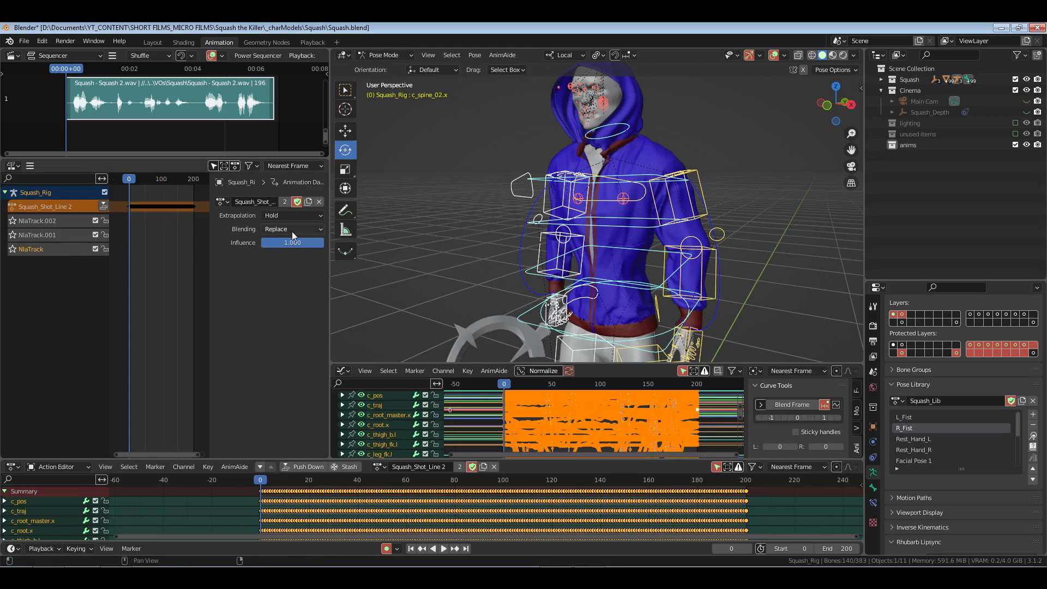
shift+click(52, 220)
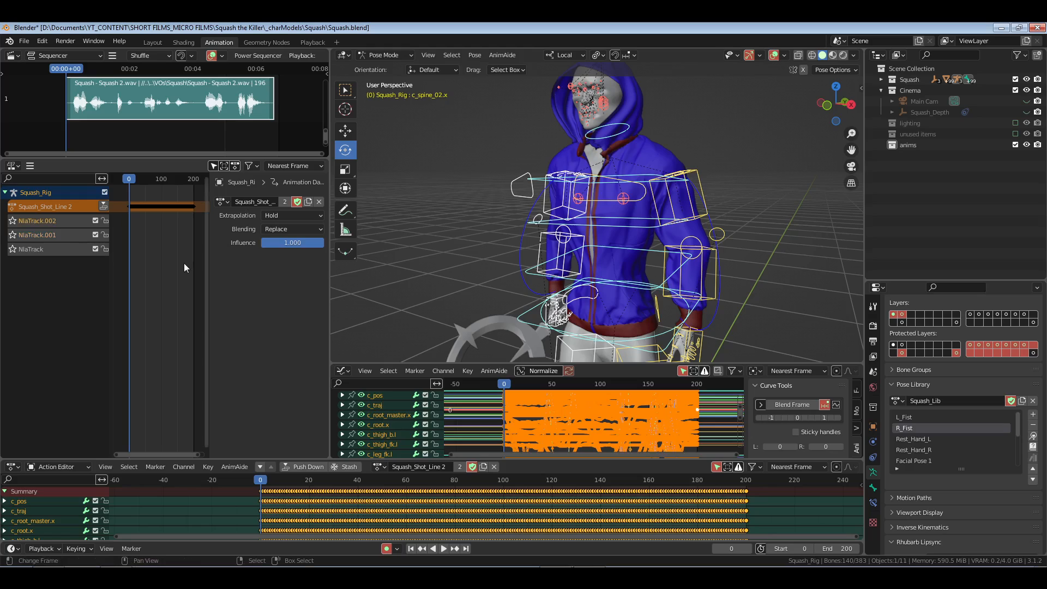
click(62, 235)
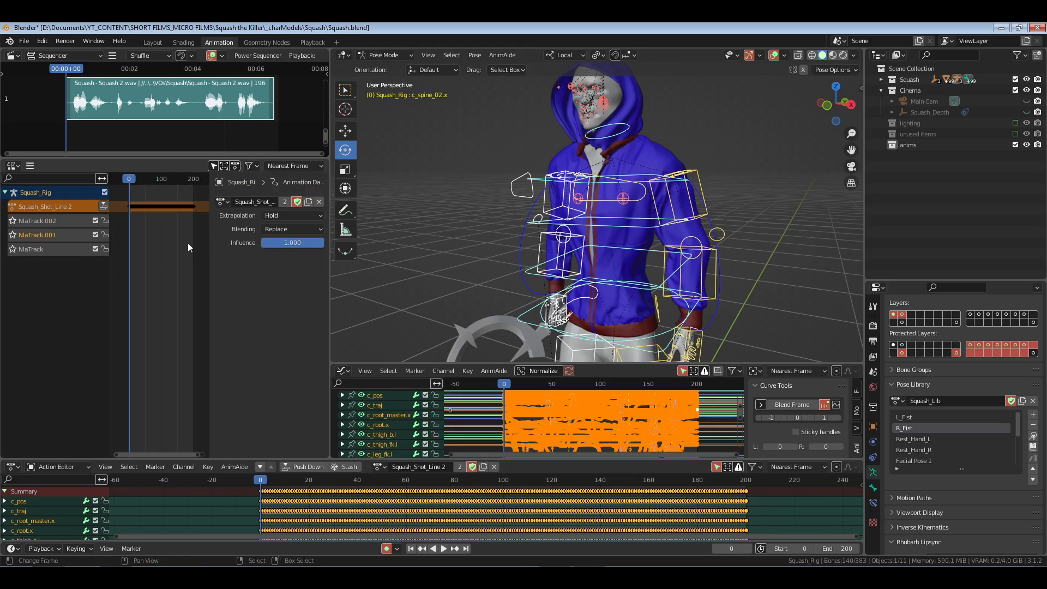
- Delete the two emptied upper NLA tracks, NlaTrack.001 and NlaTrack.002, from Squash_Rig
key(n)
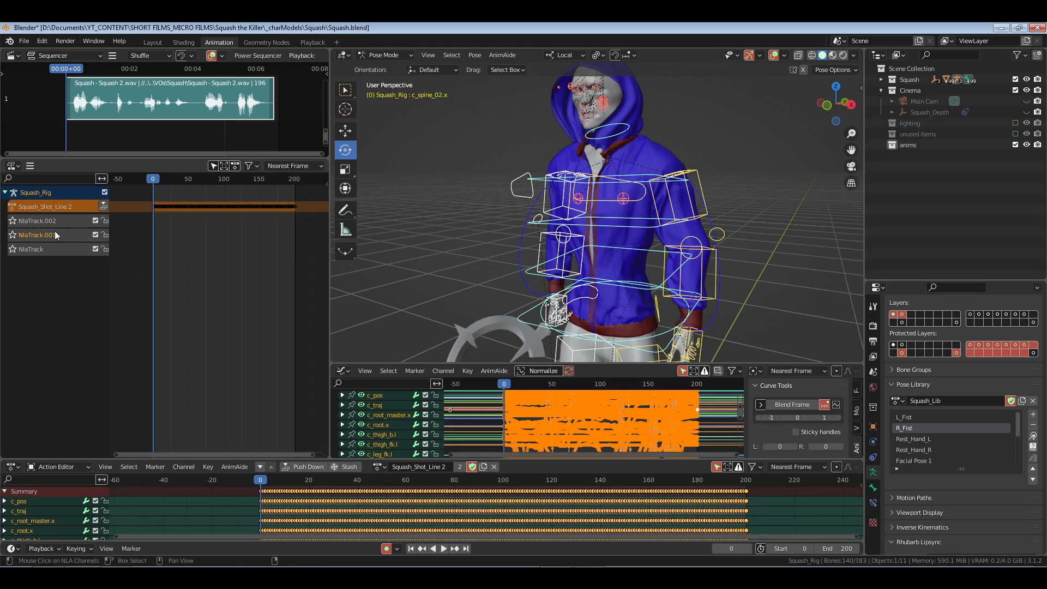
key(ctrl+z)
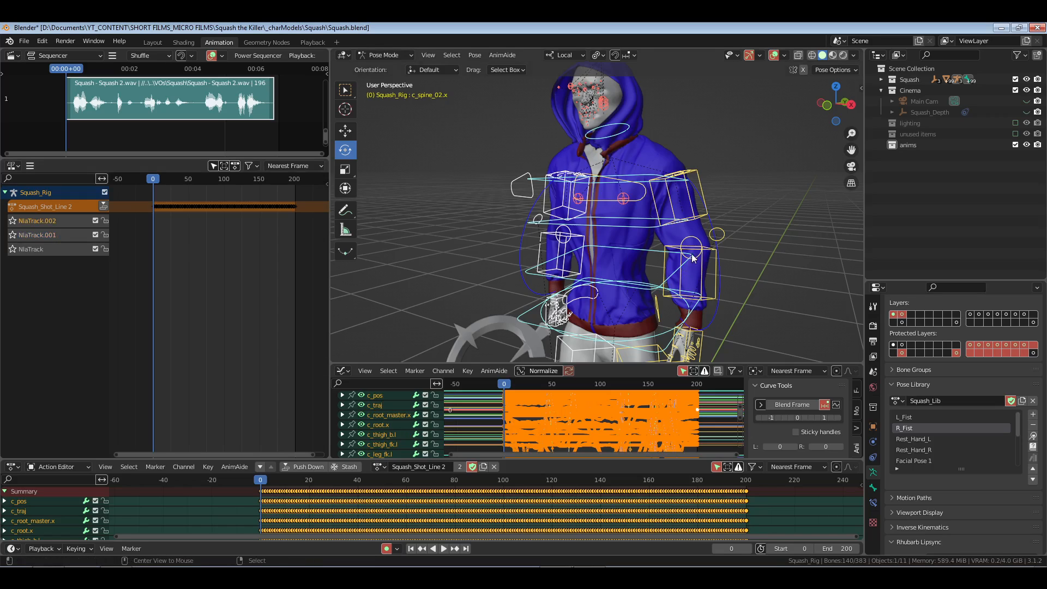
key(alt+a)
shift+click(58, 235)
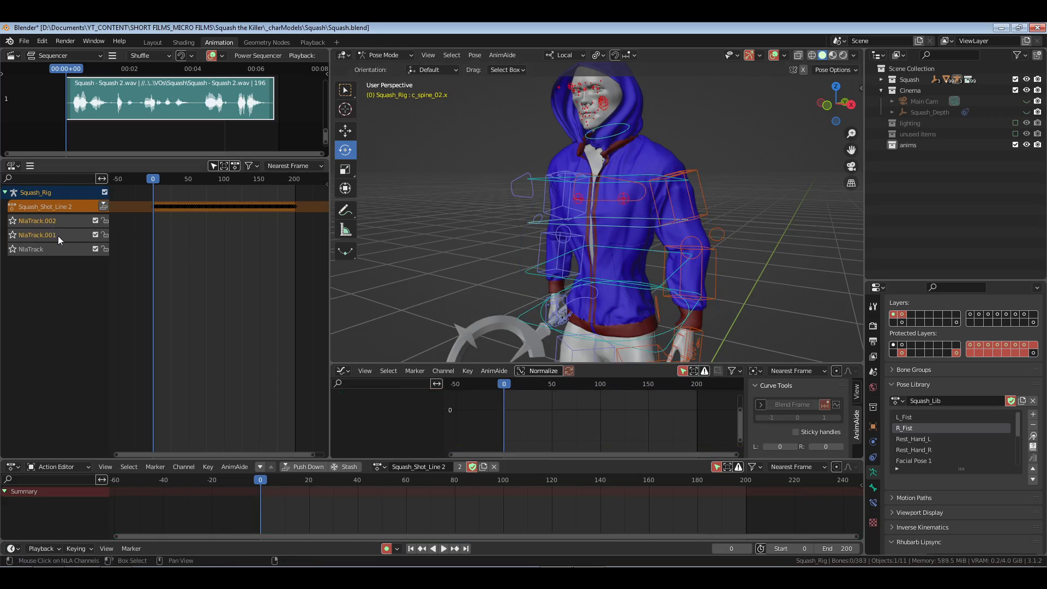
key(x)
key(n)
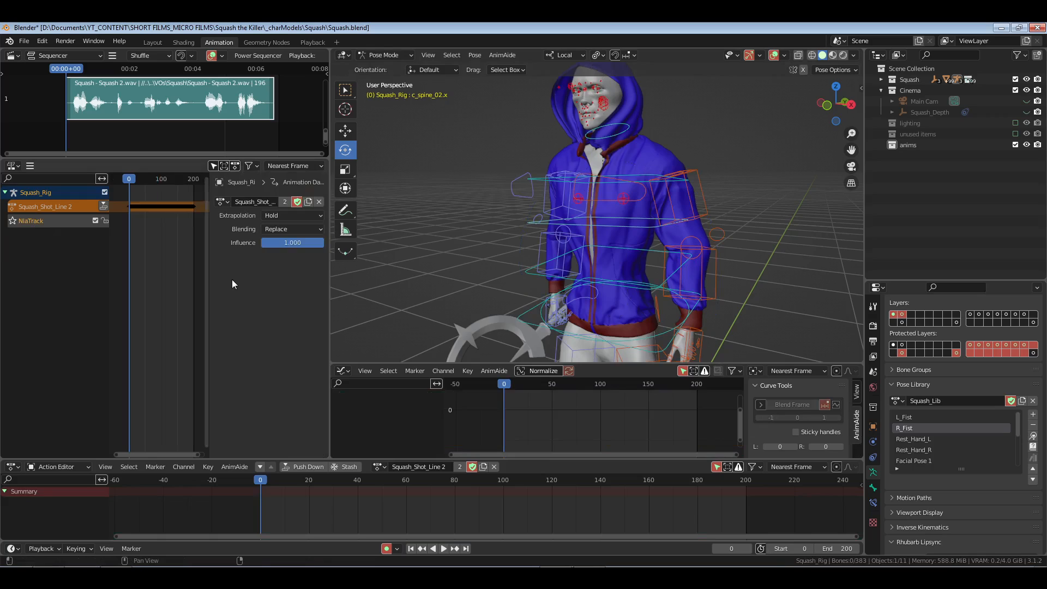
- Push the Squash_Shot_Line 2 action down into a strip on the rig's remaining NlaTrack
key(n)
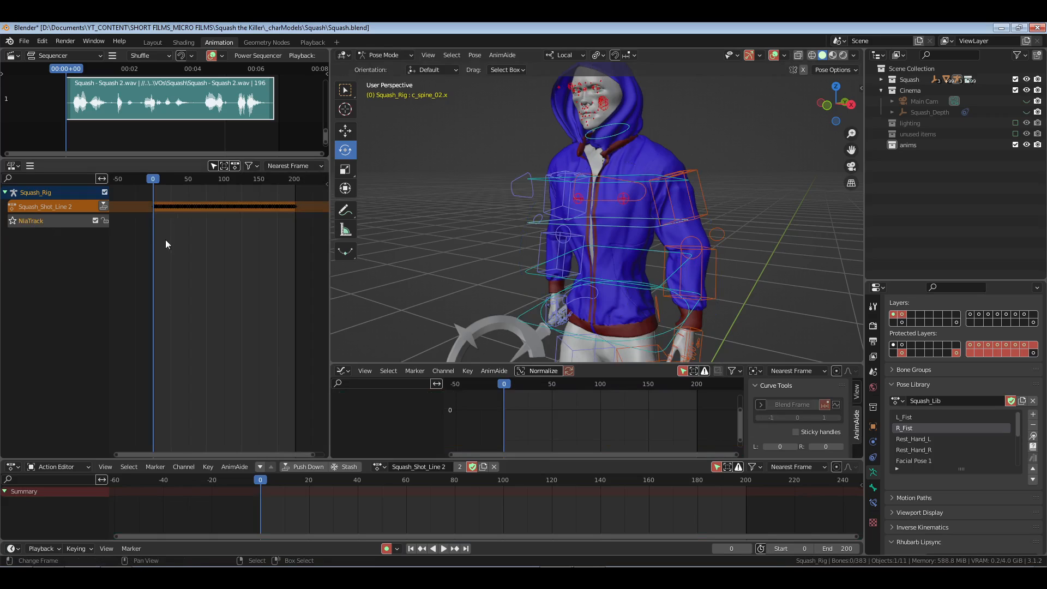
click(206, 247)
middle_drag(592, 243, 623, 249)
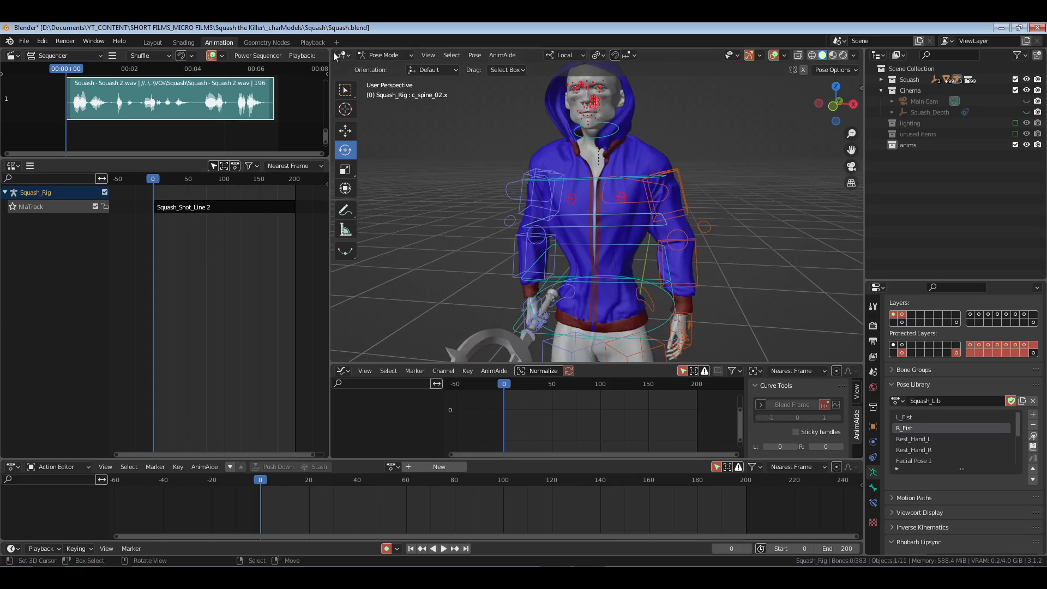
- Save the file and play the baked animation through the camera in the Playback workspace
click(313, 42)
key(ctrl+s)
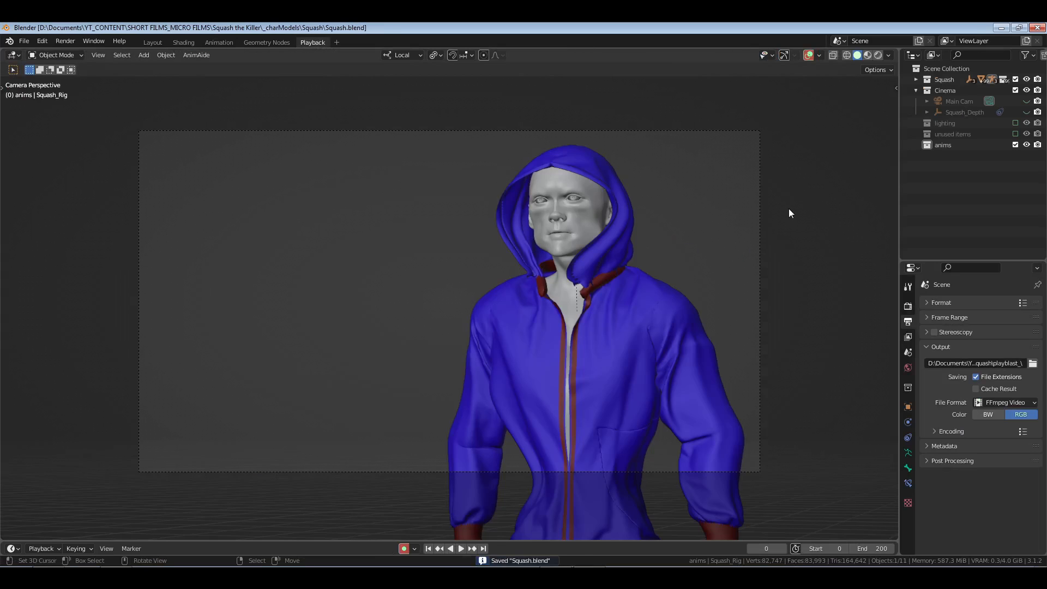
key(space)
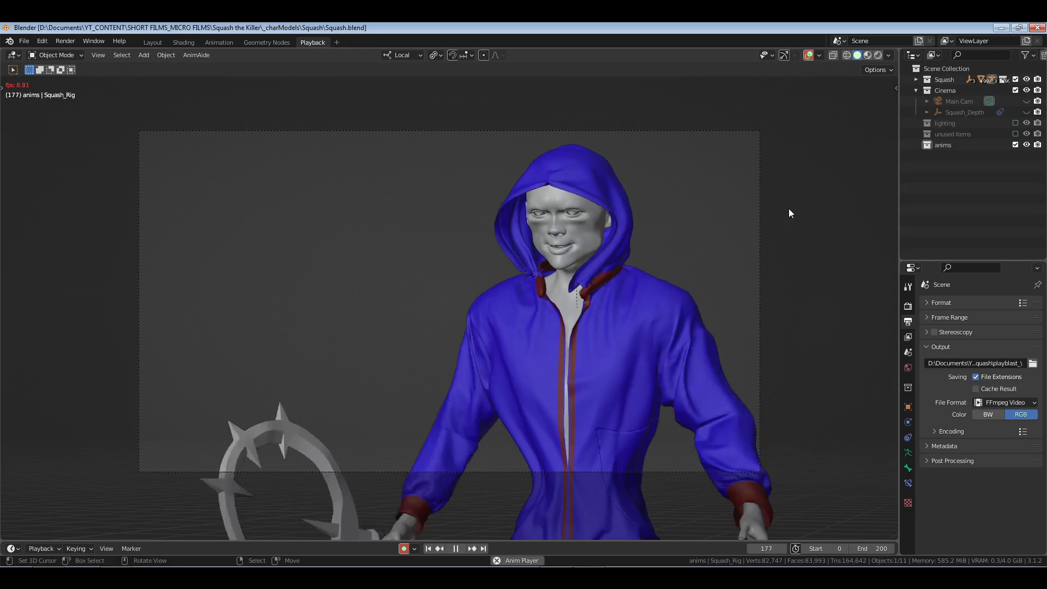
key(space)
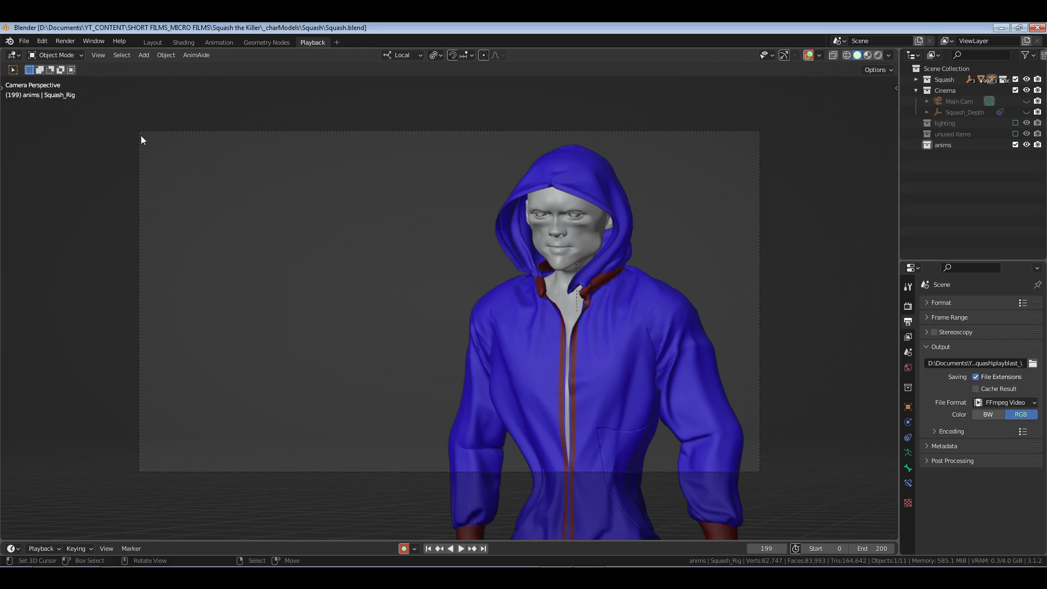
- Return to frame 0, save Squash.blend and open the recent file Aden_Squash_Horror Short.17.blend
click(428, 549)
key(ctrl+s)
click(24, 41)
mouse_move(61, 74)
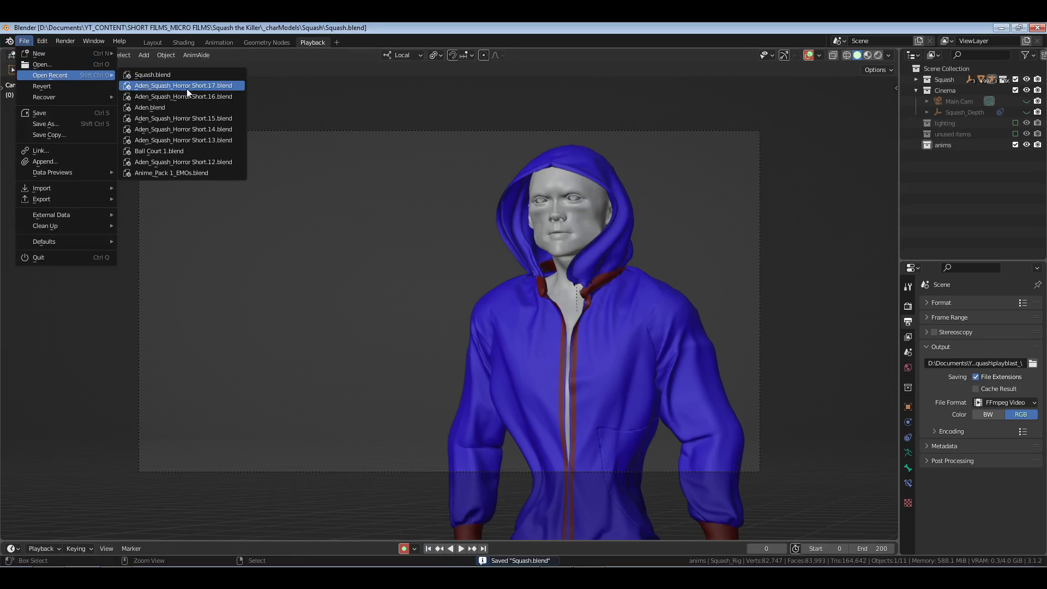
click(187, 89)
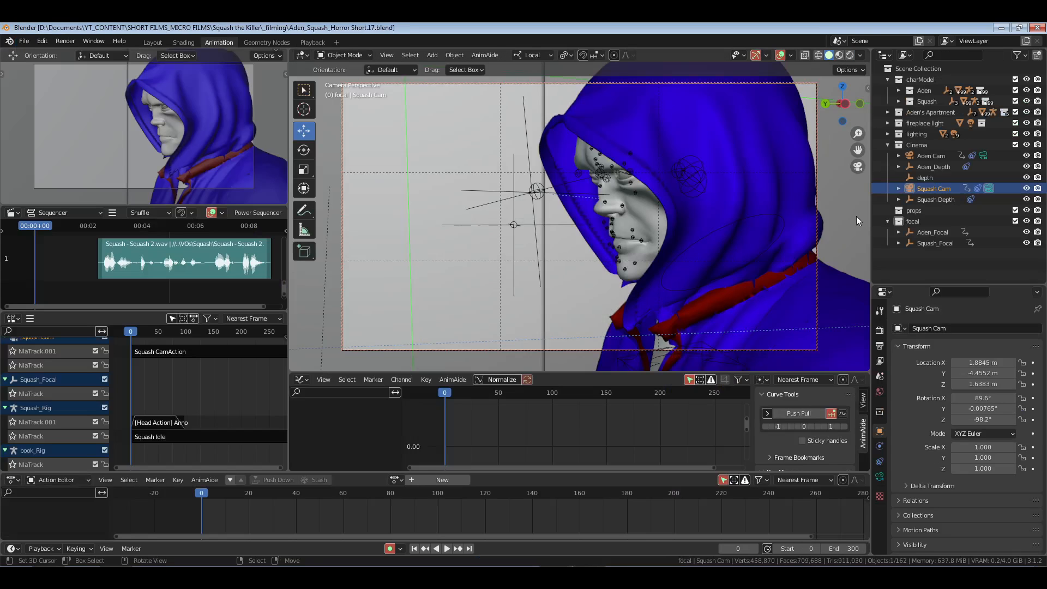
- Add a new NLA track above NlaTrack.001 on Squash_Rig and select only that track
middle_drag(200, 428, 202, 397)
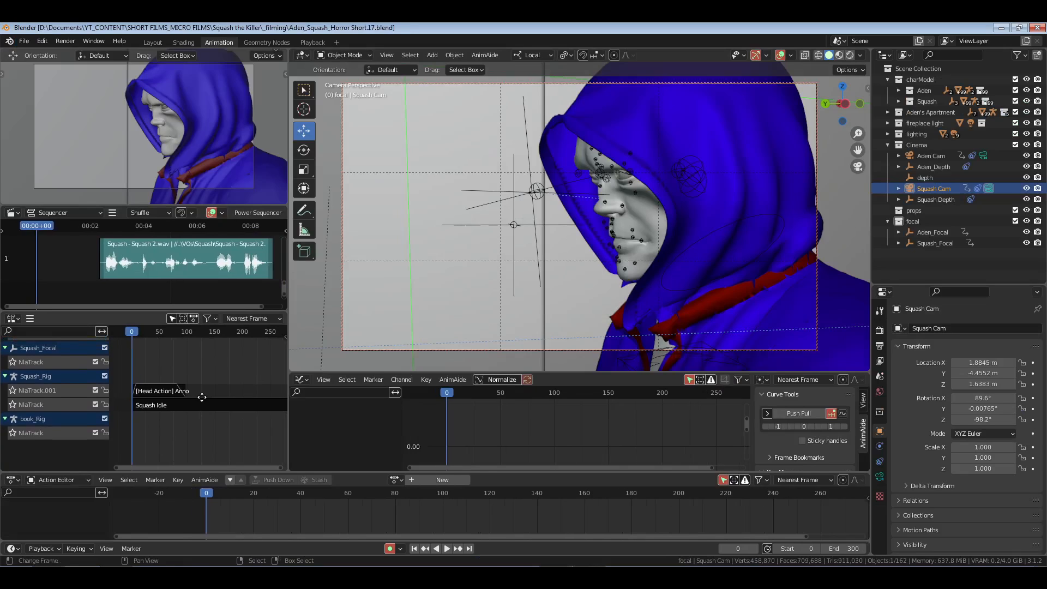
click(46, 391)
key(shift+a)
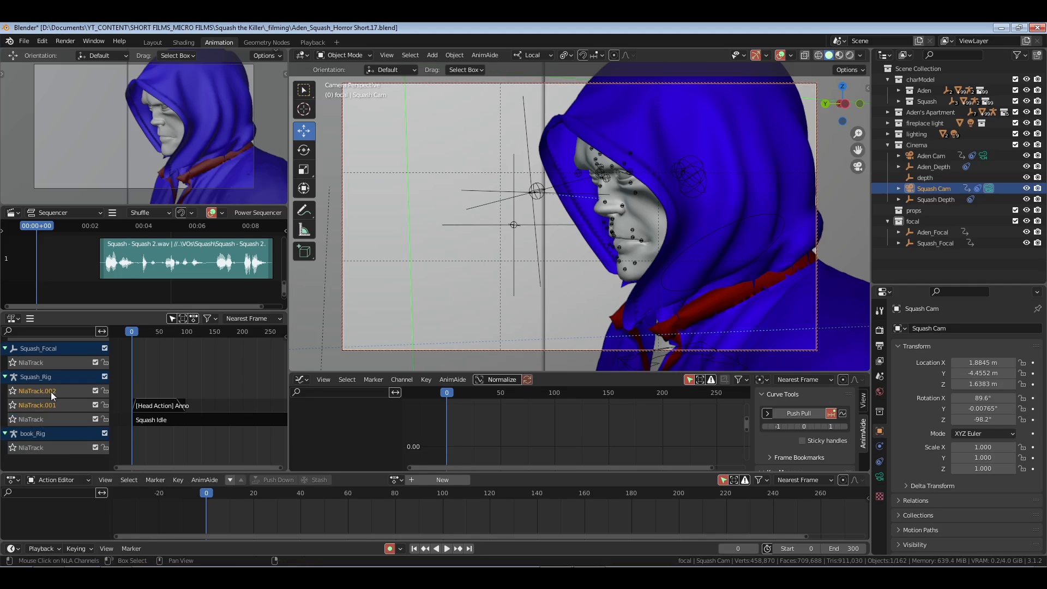
click(51, 392)
key(n)
key(n)
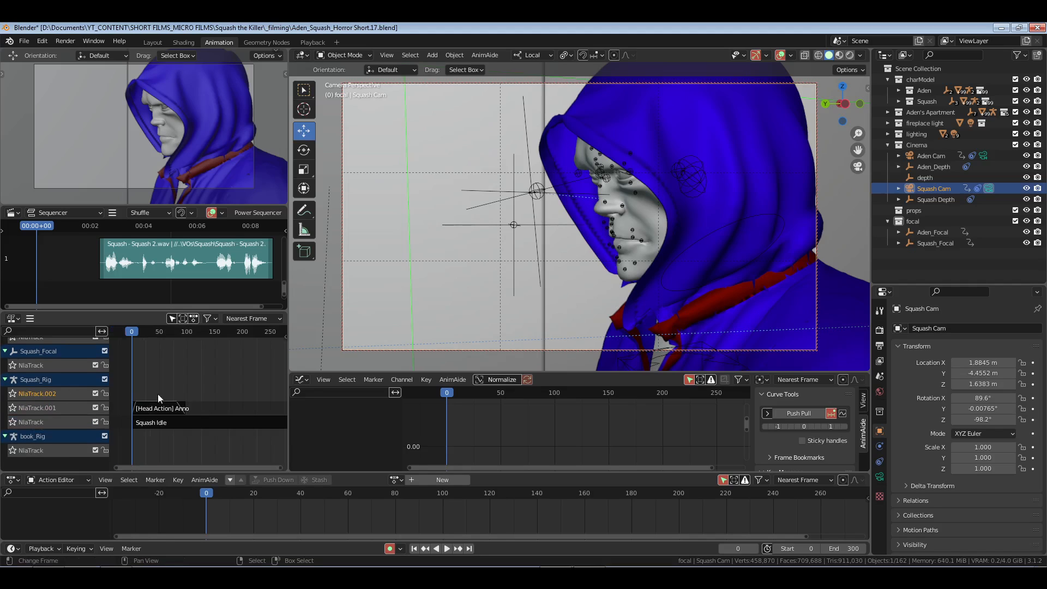
- Start appending data and browse from YT_CONTENT through SHORT FILMS_MICRO FILMS to the Squash the Killer folder
click(24, 41)
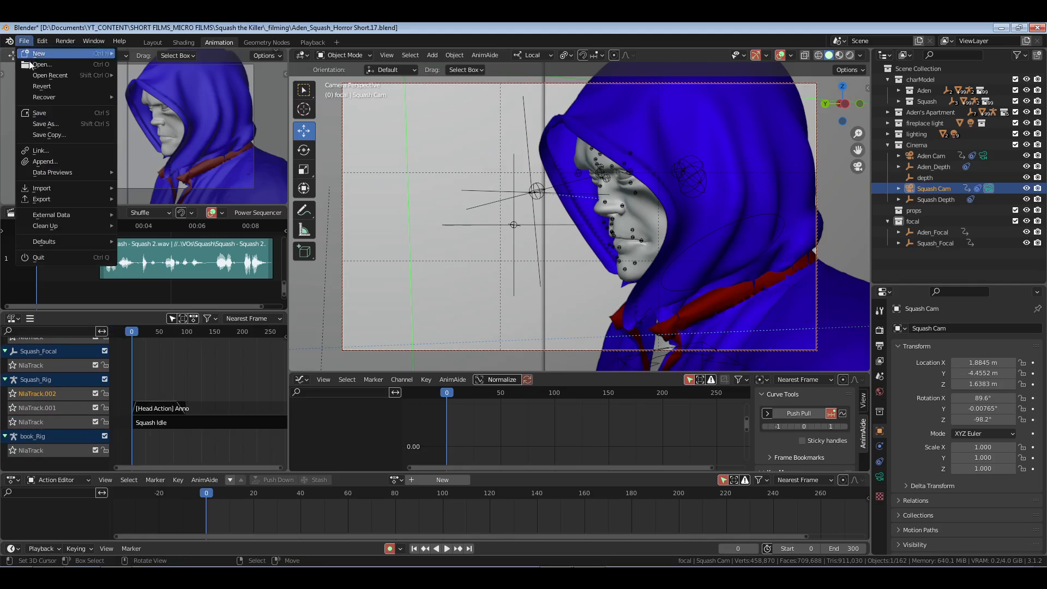
click(49, 162)
click(405, 159)
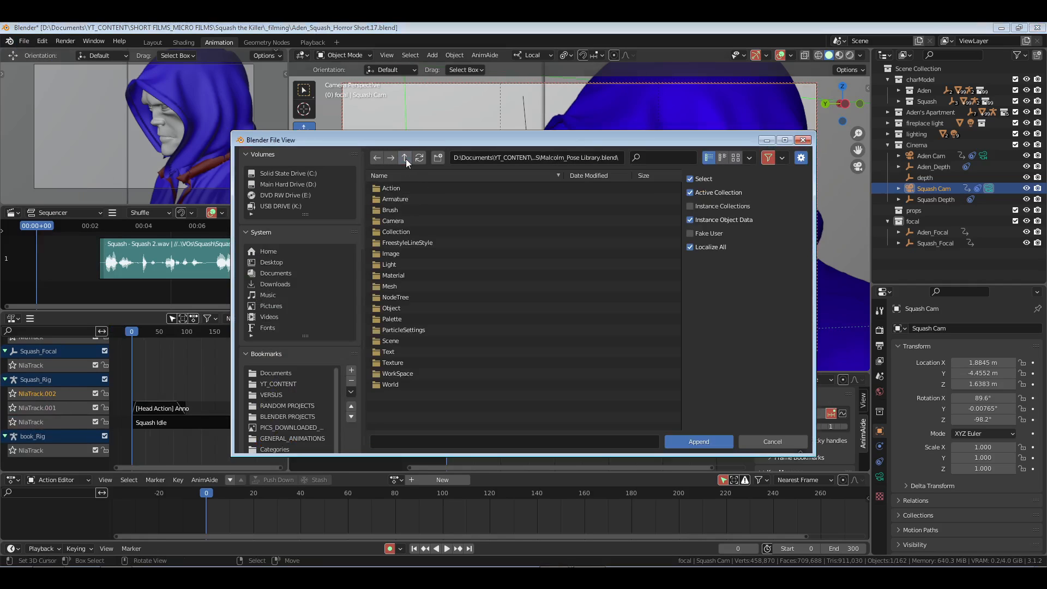
click(292, 383)
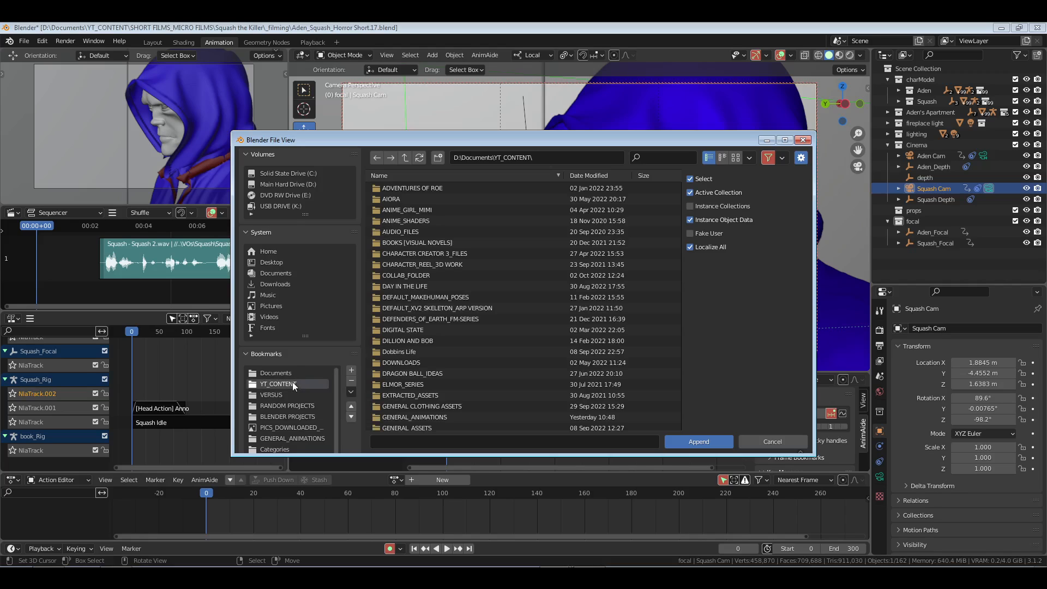
click(659, 159)
text(short)
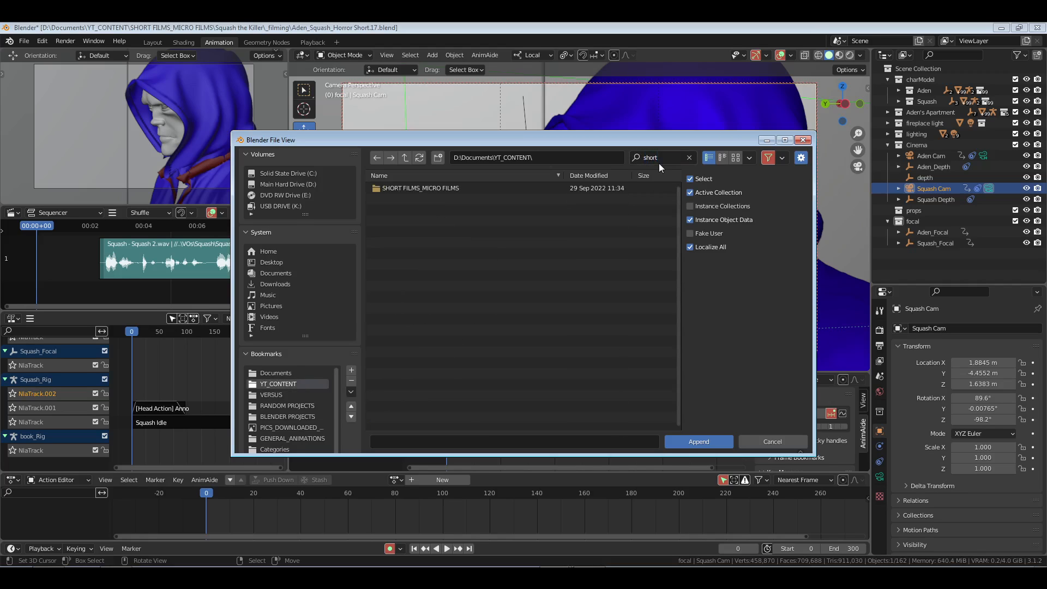
double_click(416, 188)
double_click(415, 202)
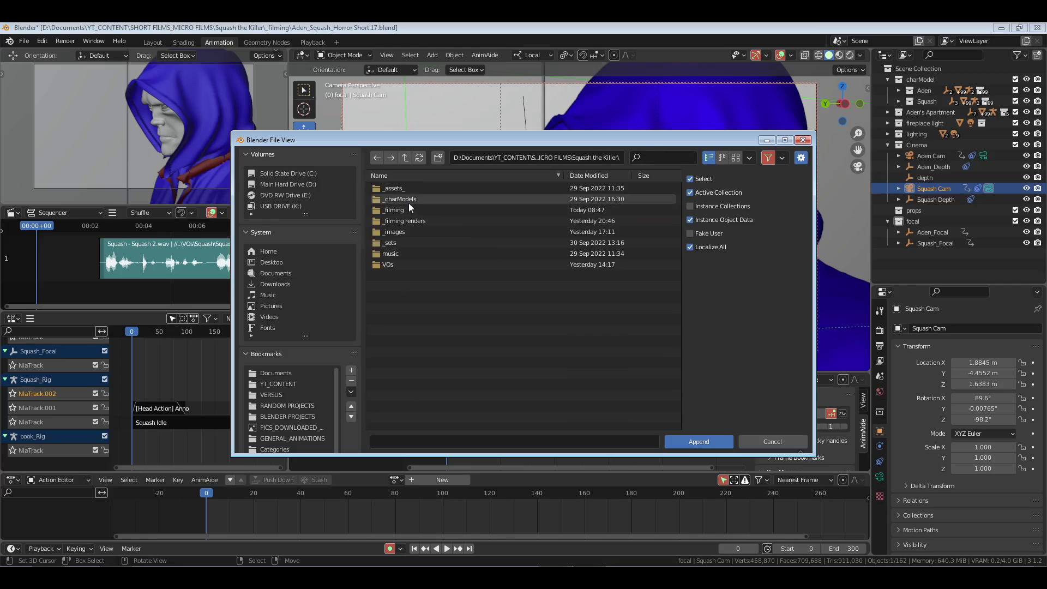
- Append the Squash_Shot_Line 2 action from Squash.blend in the _charModels Squash folder and save the scene
click(411, 206)
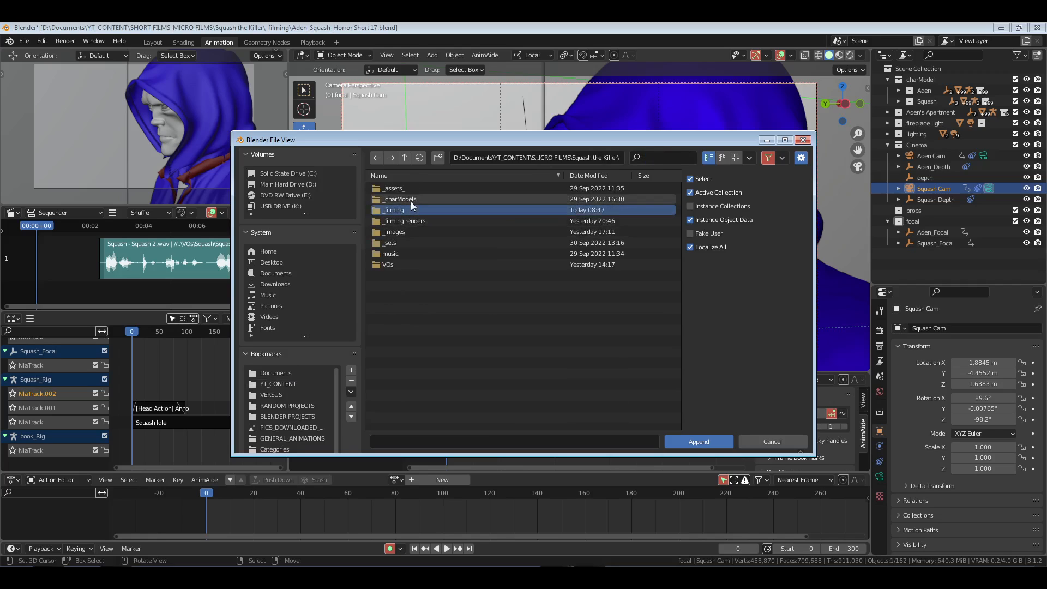
double_click(411, 200)
double_click(410, 199)
double_click(401, 201)
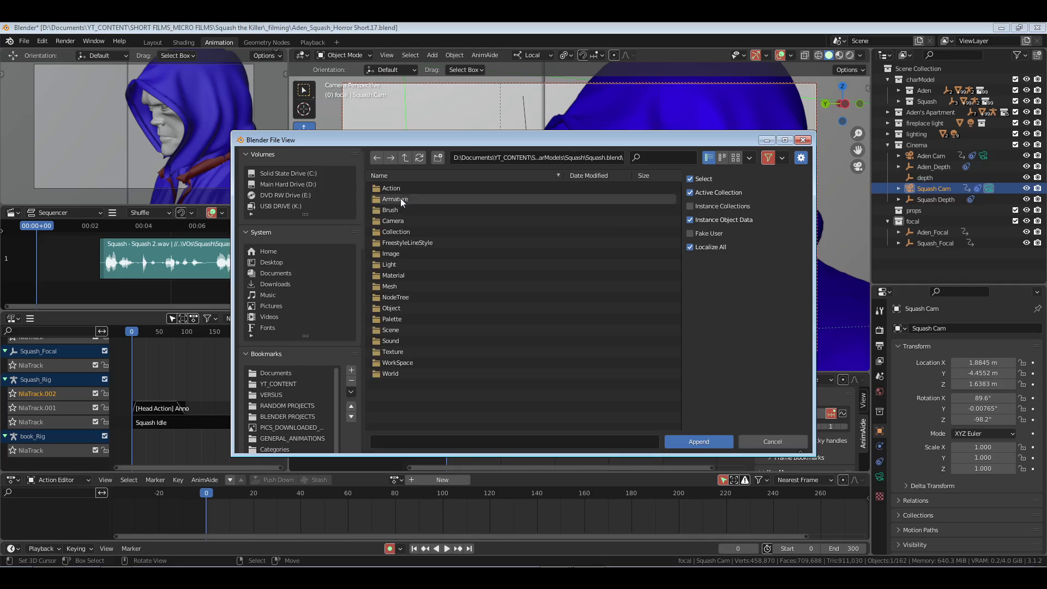
double_click(400, 187)
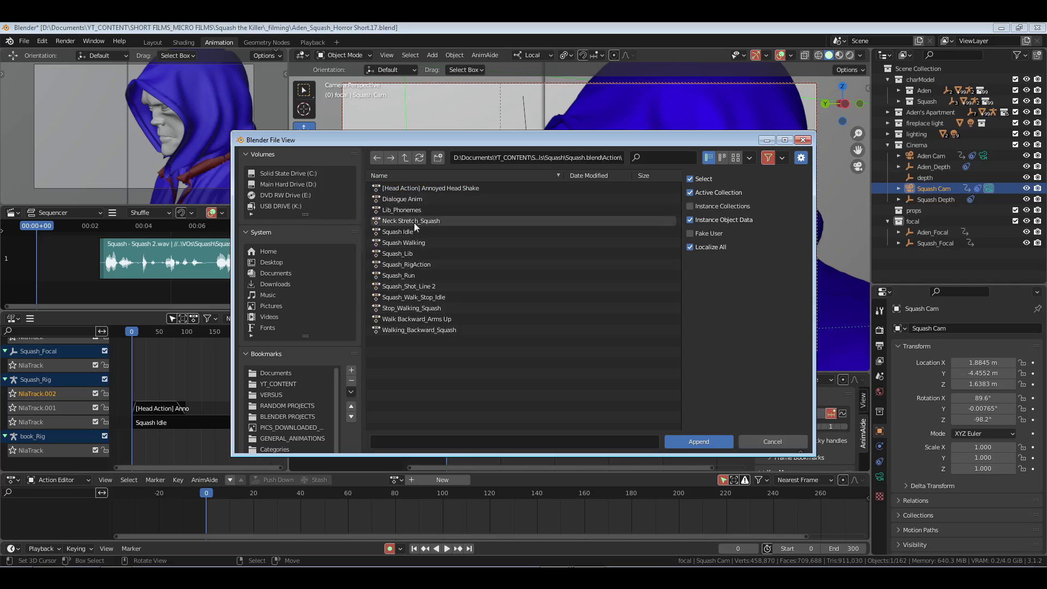
click(419, 287)
click(703, 439)
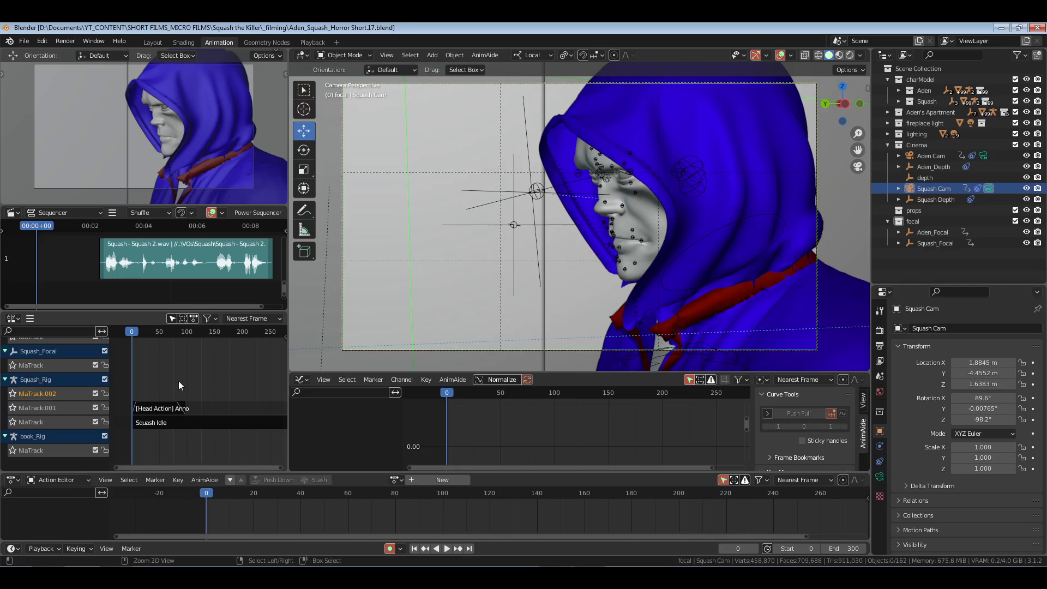
key(ctrl+s)
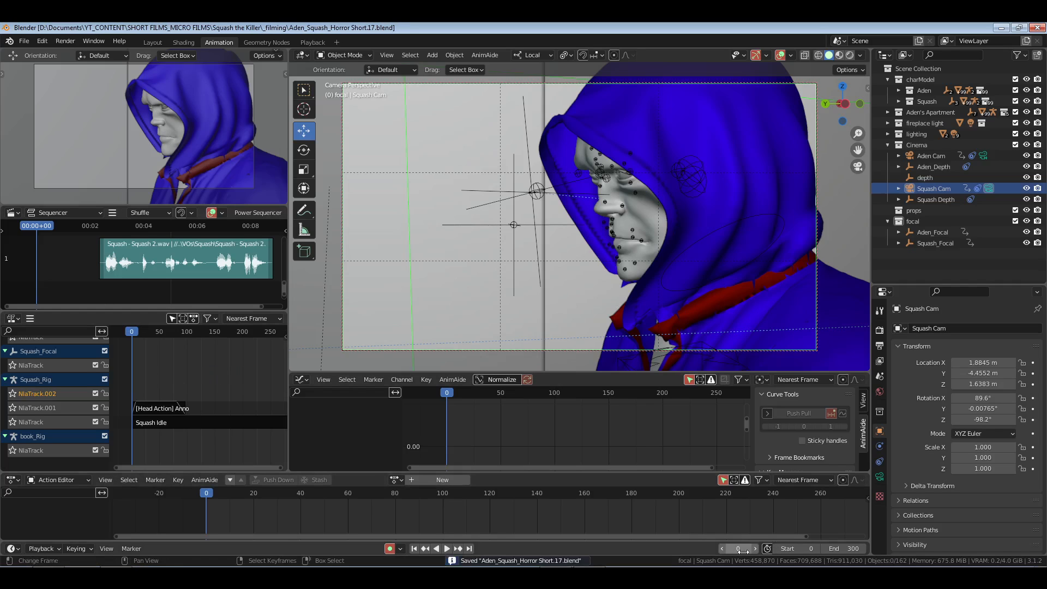
- Add a Squash_Shot_Line 2 action strip to Squash_Rig's NlaTrack.002 starting at frame 70
key(Return)
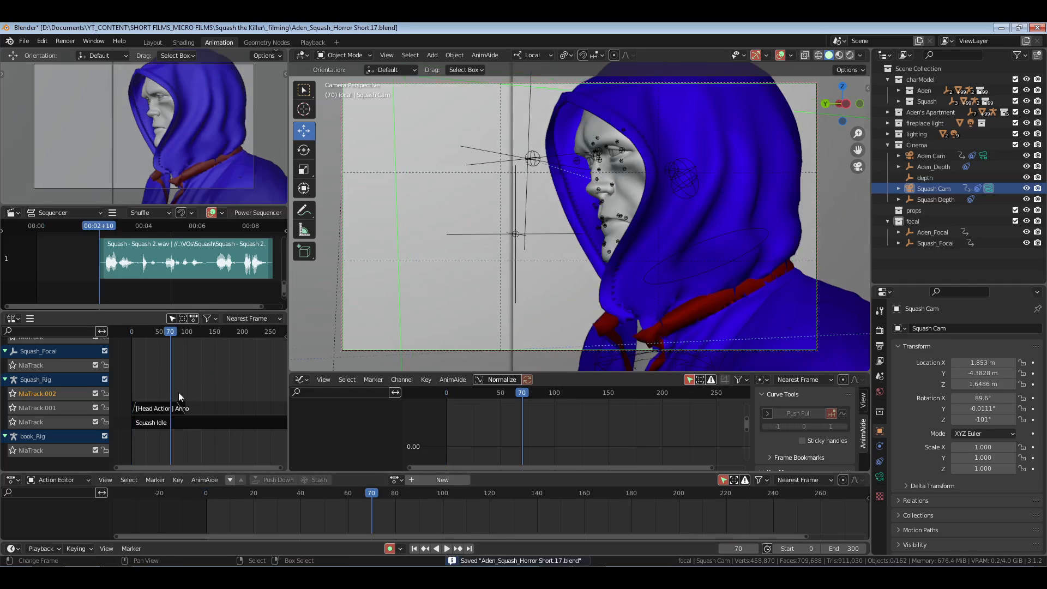
key(shift+a)
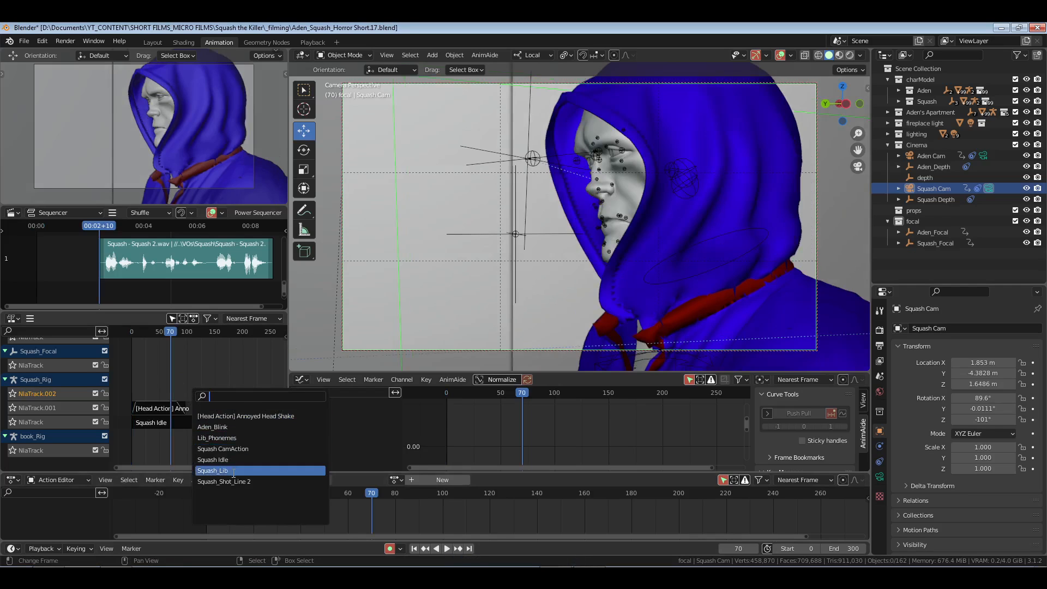
key(Return)
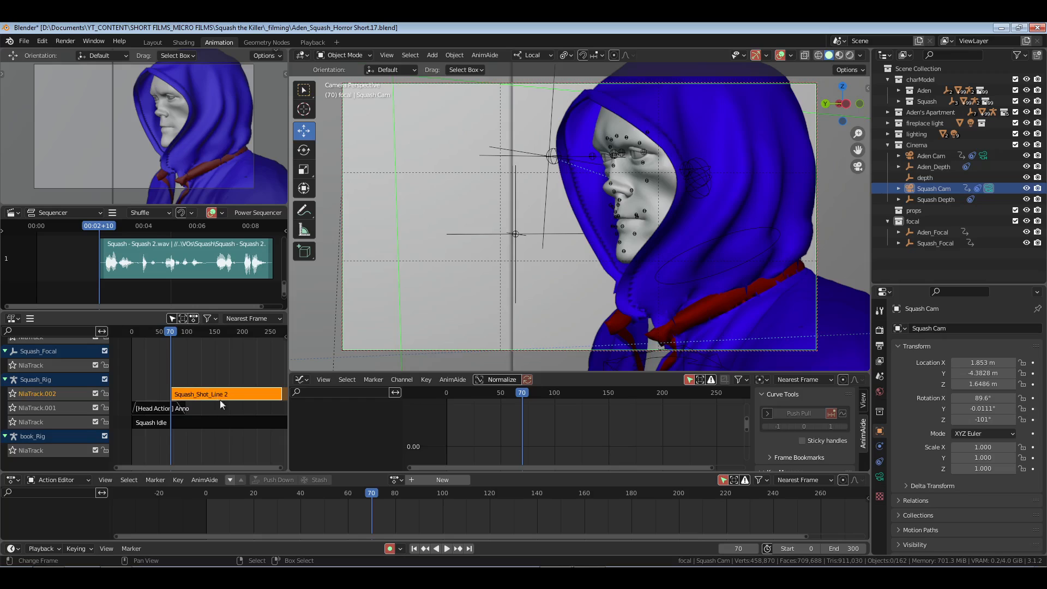
middle_drag(245, 411, 225, 401)
middle_drag(226, 357, 243, 359)
middle_drag(266, 394, 224, 394)
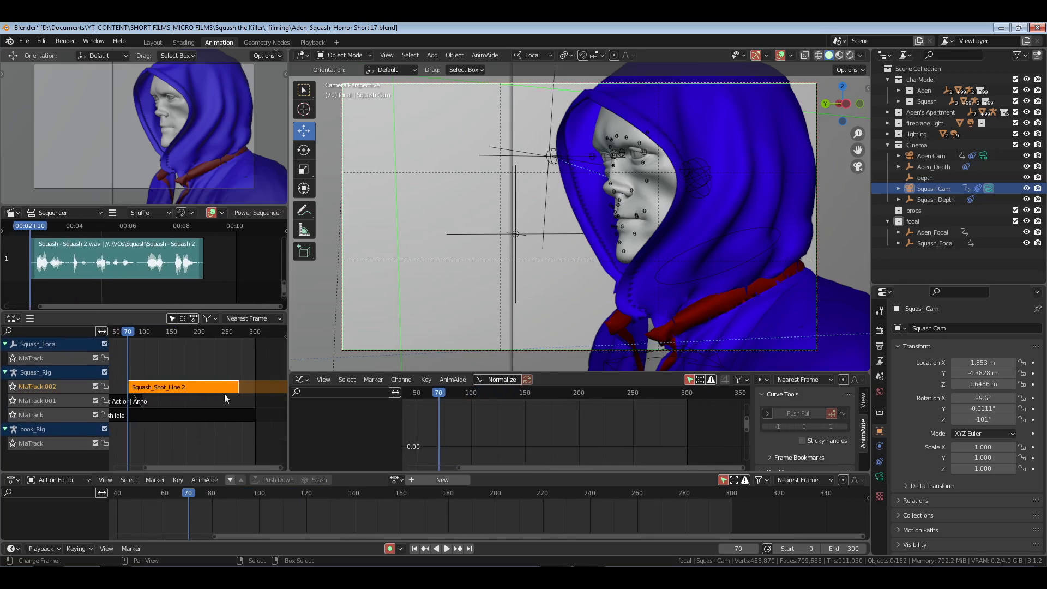
- Give the Squash_Shot_Line 2 strip a blend-out at its end
key(n)
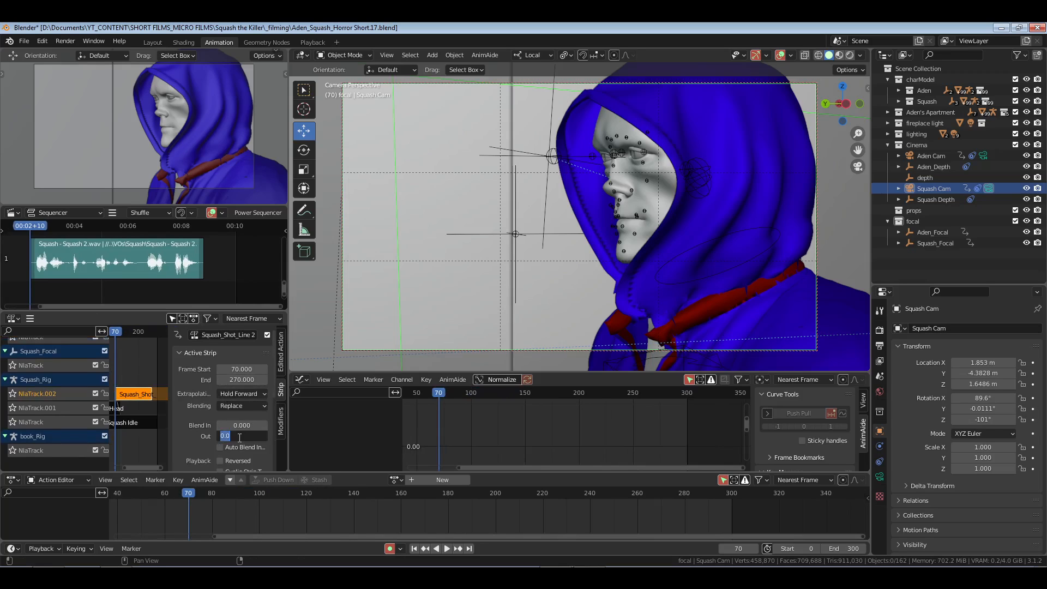
key(Return)
key(n)
middle_drag(140, 353, 187, 351)
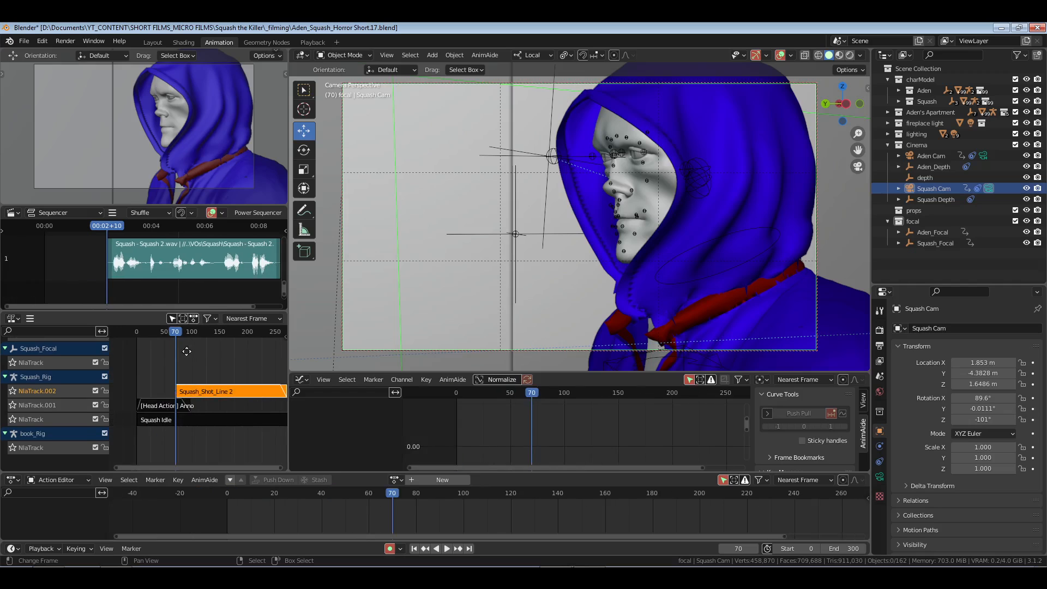
- Scrub and play the scene around the start of the Squash_Shot_Line 2 strip, and return to frame 0
click(178, 357)
right_click(191, 354)
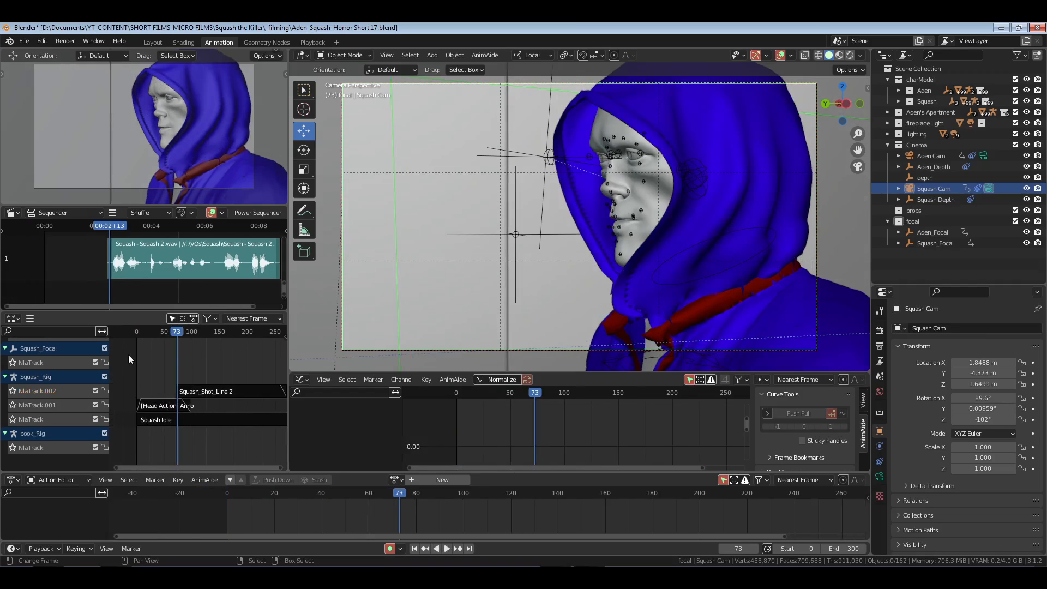
key(space)
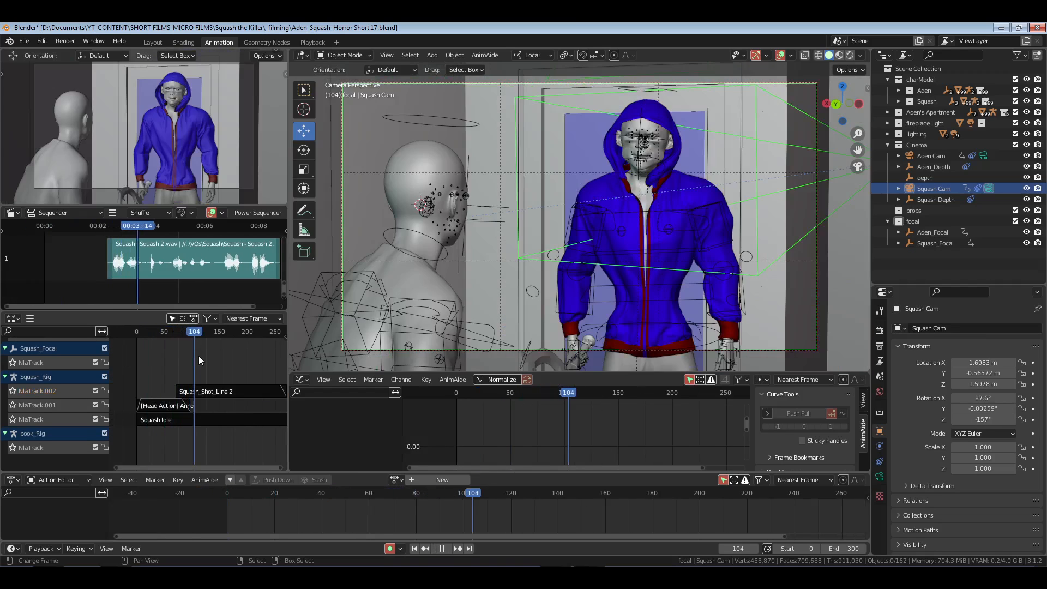
drag(198, 355, 133, 357)
key(space)
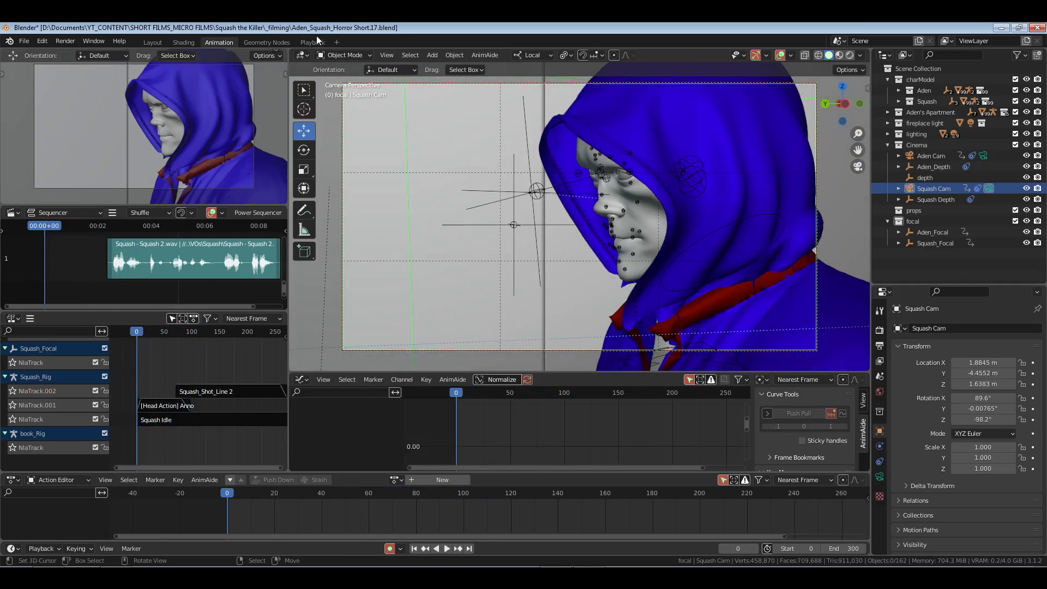
- Save the scene and play the full shot through the camera in the Playback workspace
click(314, 43)
key(ctrl+s)
key(space)
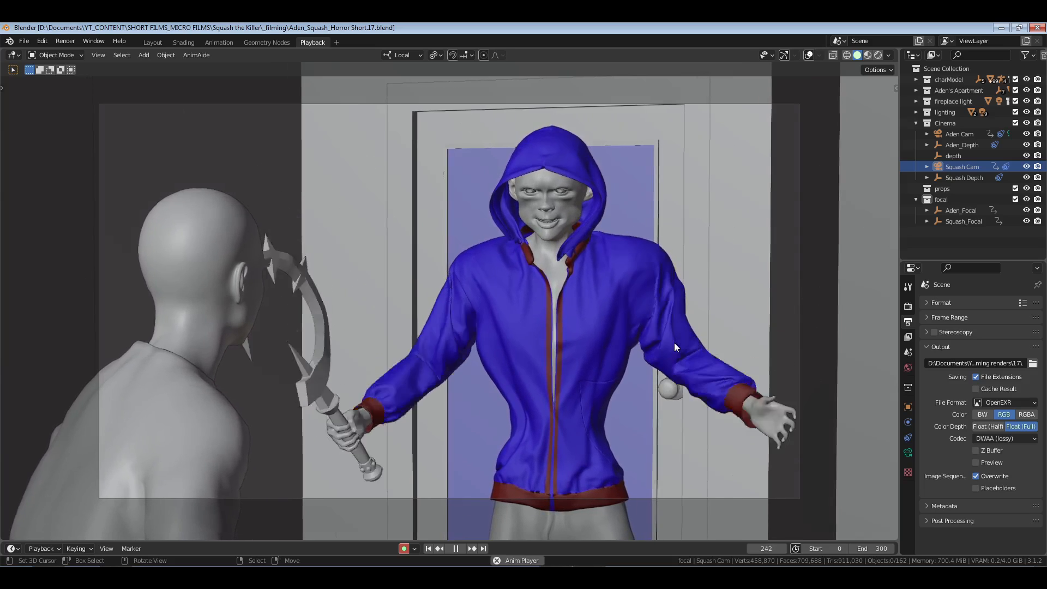
key(space)
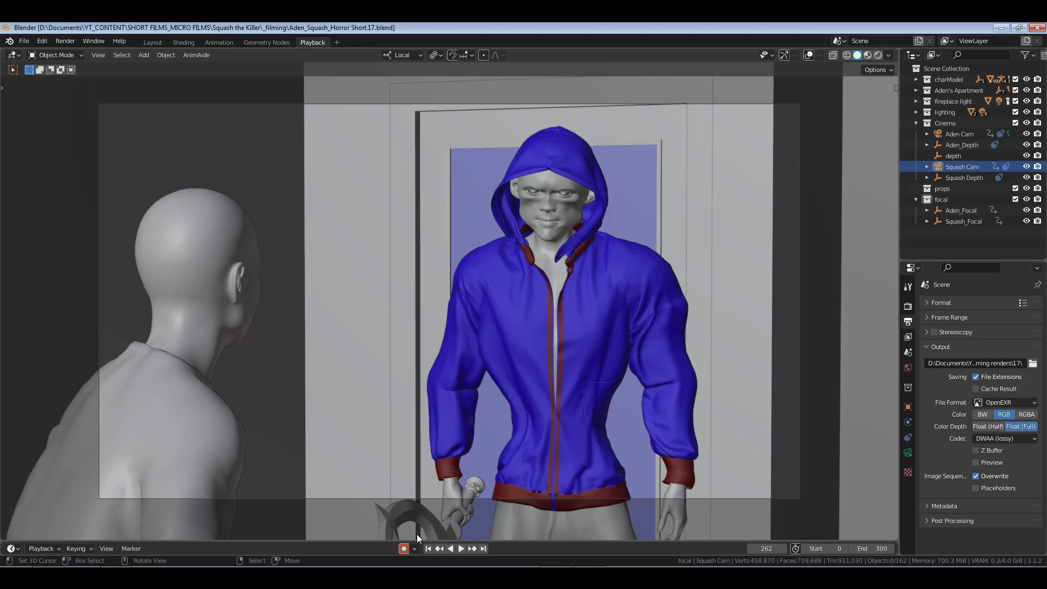
- Save the scene at frame 0 and direct the render output to a new subfolder named blast inside the 17 folder
click(428, 549)
key(ctrl+s)
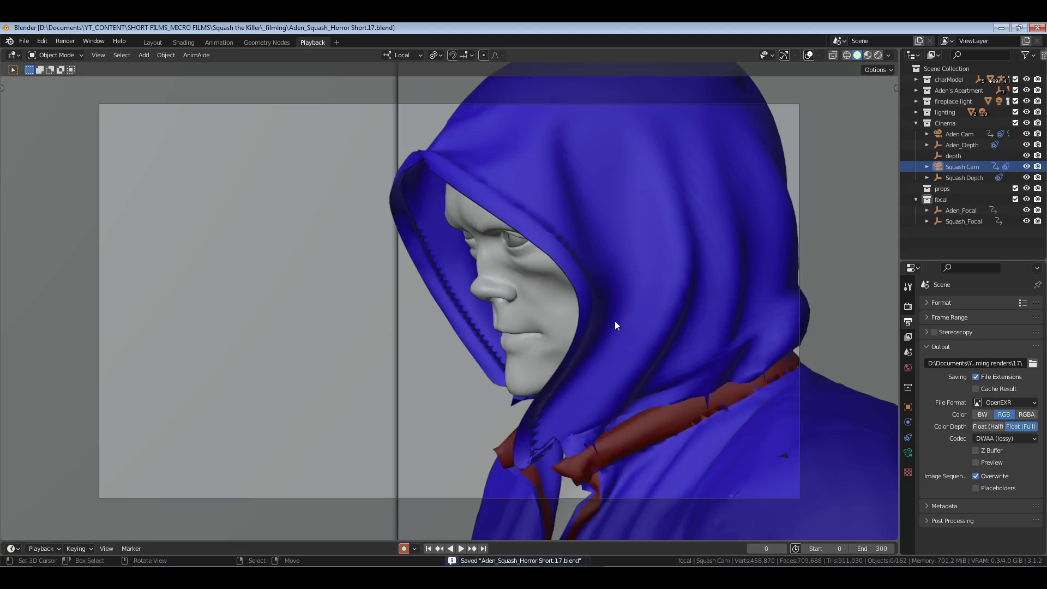
click(1032, 363)
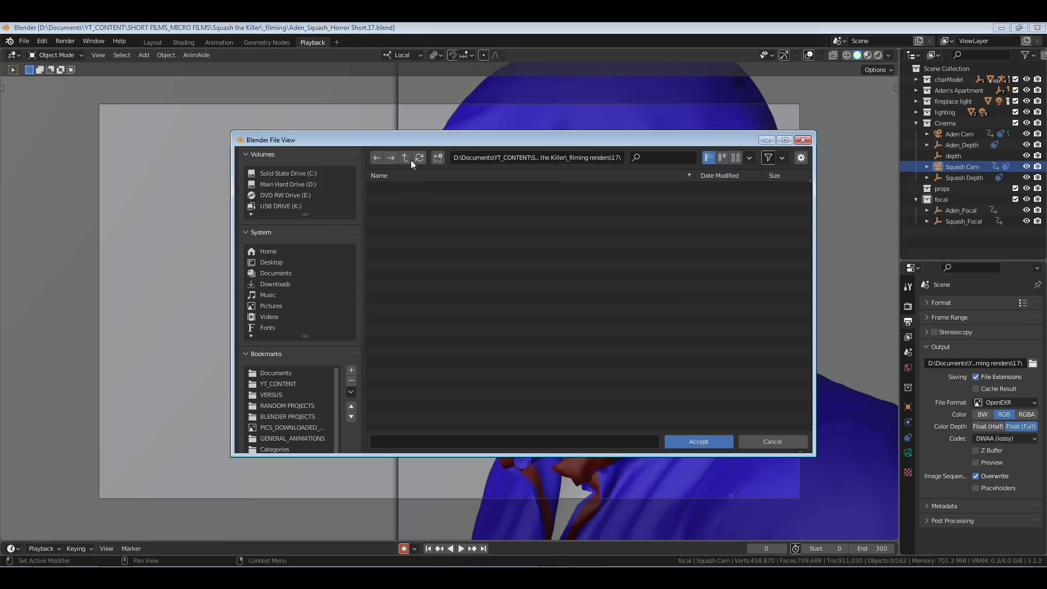
click(438, 158)
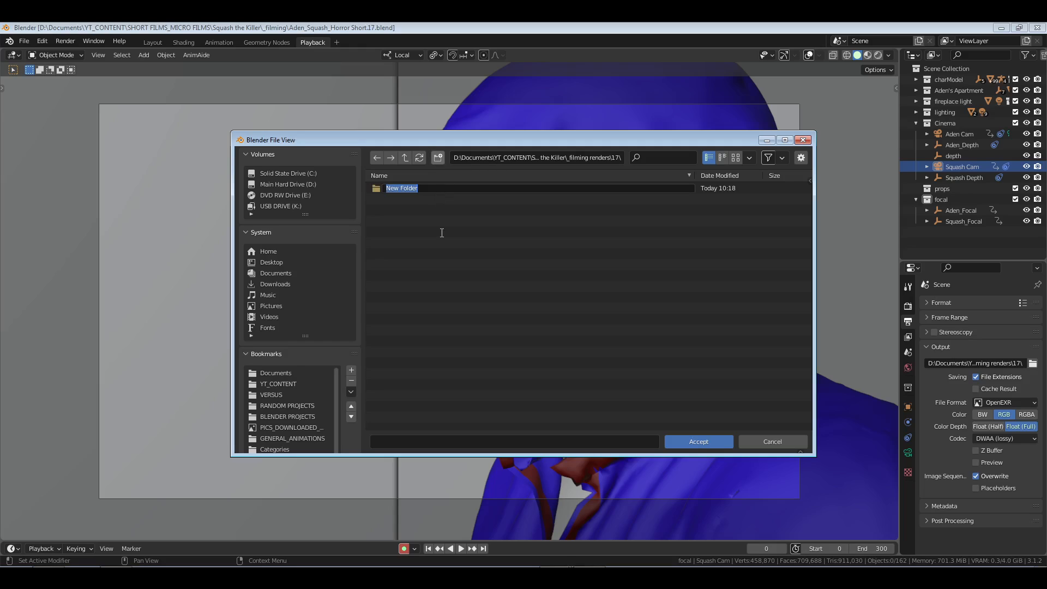
text(blast)
key(Return)
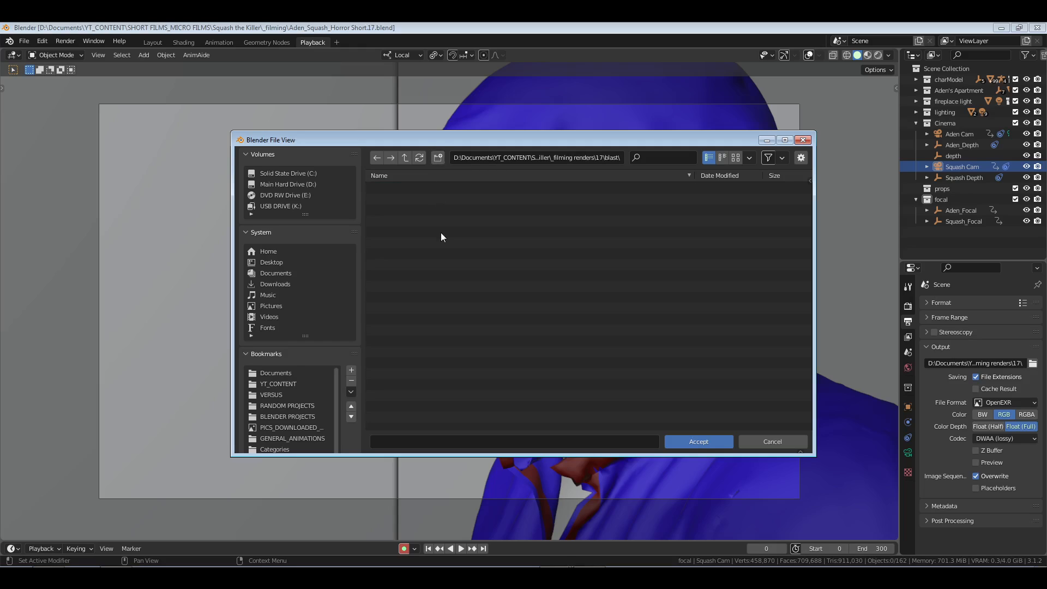
click(704, 441)
- Apply the 720 × 480 px format preset with 40:33 pixel aspect and set the frame rate to 30 fps
click(981, 303)
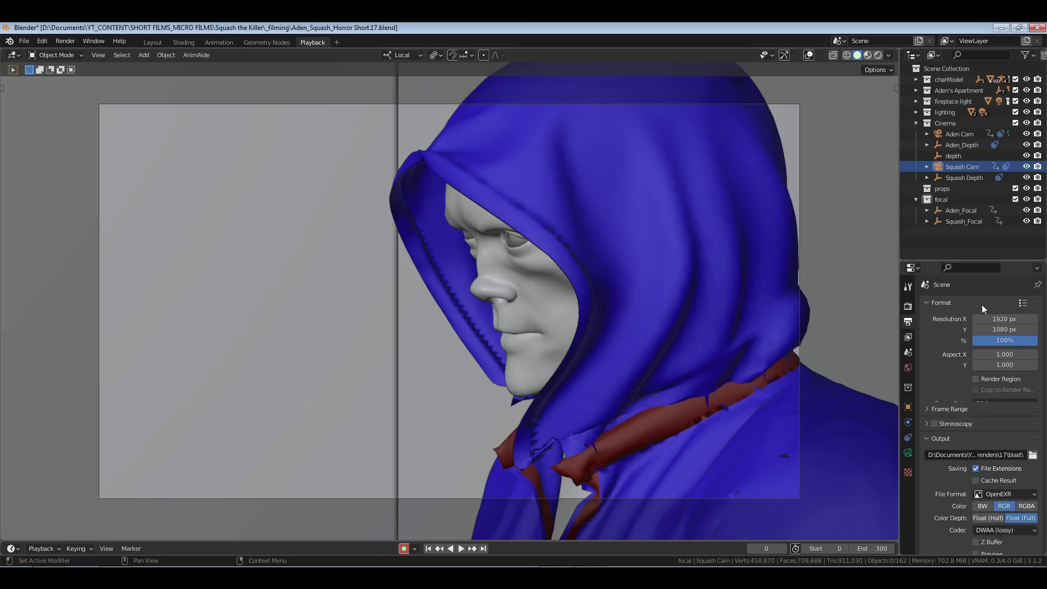
click(1022, 303)
click(1002, 239)
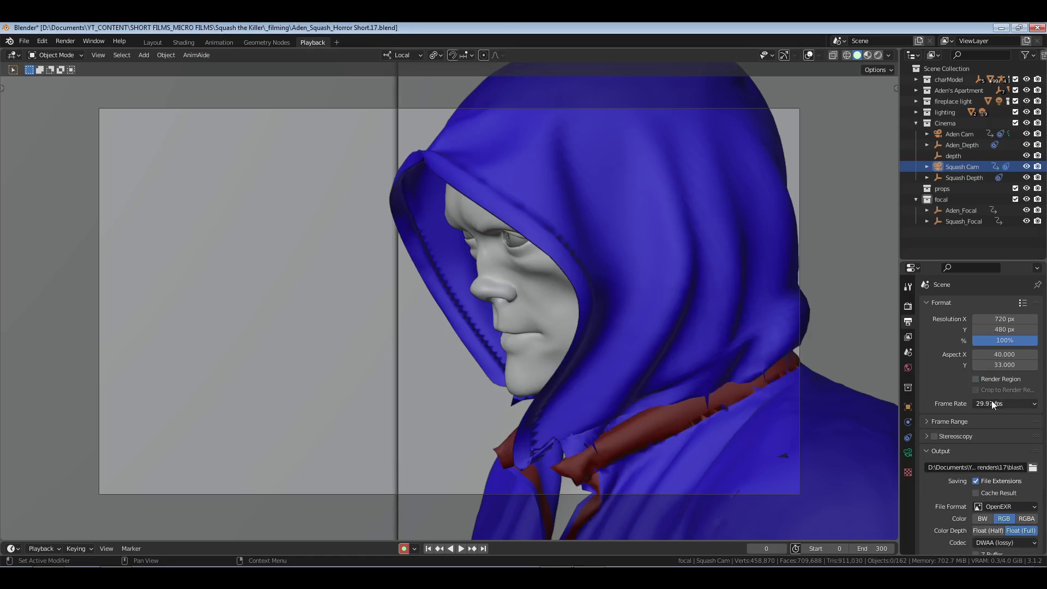
click(991, 403)
click(1000, 463)
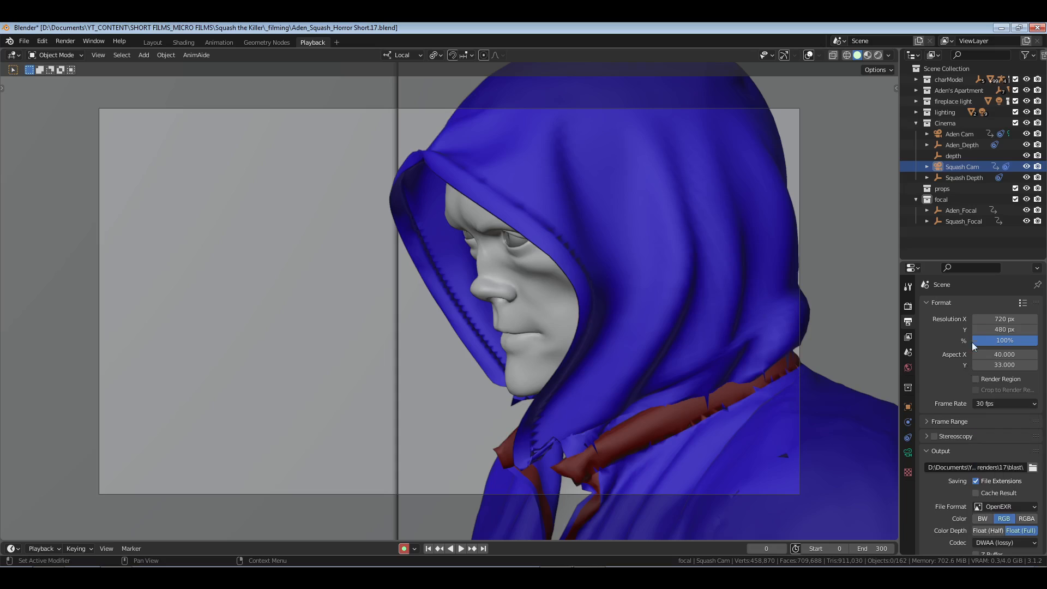
click(976, 301)
- Set the output file format to FFmpeg Video, check its encoding settings, and save the scene
click(1005, 402)
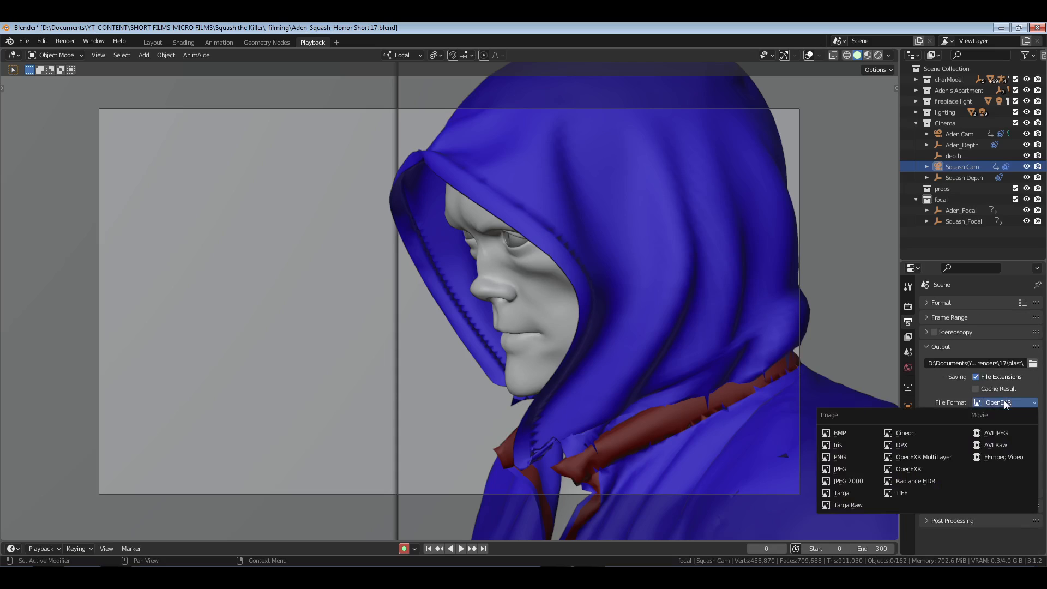
click(1004, 457)
scroll(977, 505, down, 5)
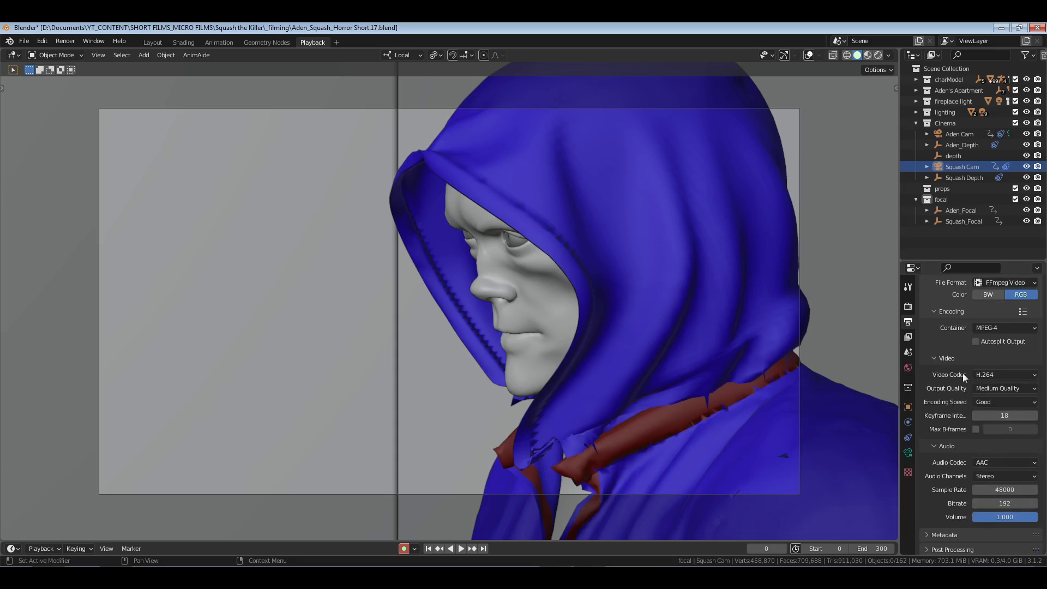
scroll(982, 444, up, 5)
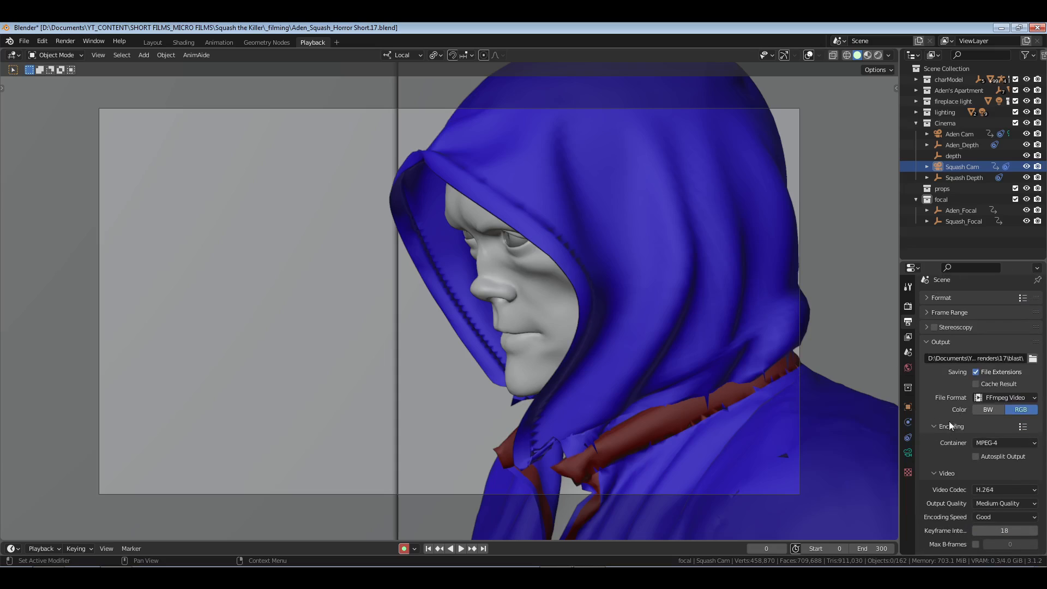
scroll(951, 430, up, 1)
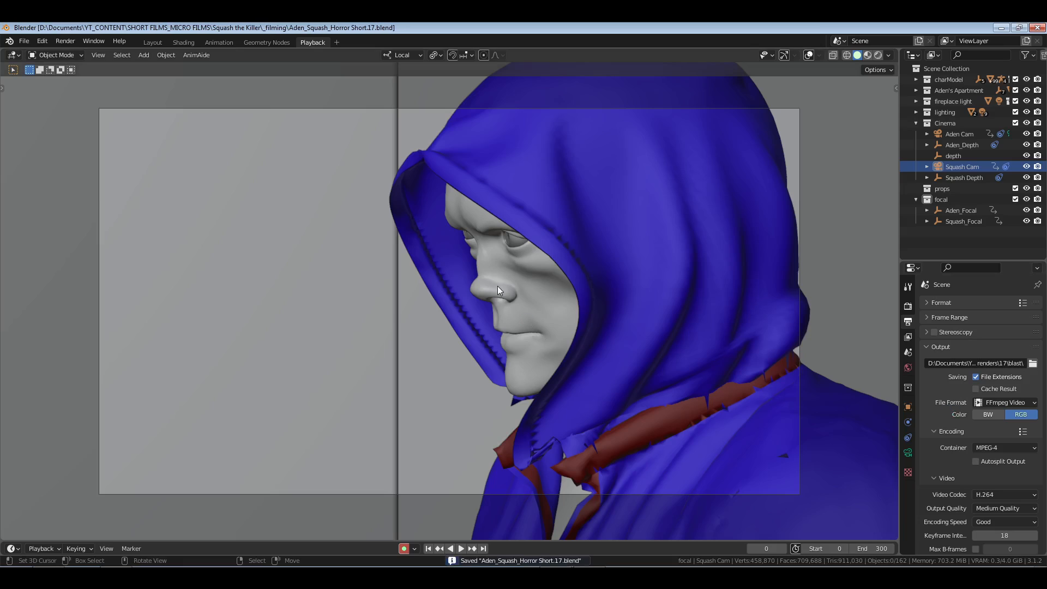
- Render the shot as a viewport animation and play back the resulting video
key(ctrl+F12)
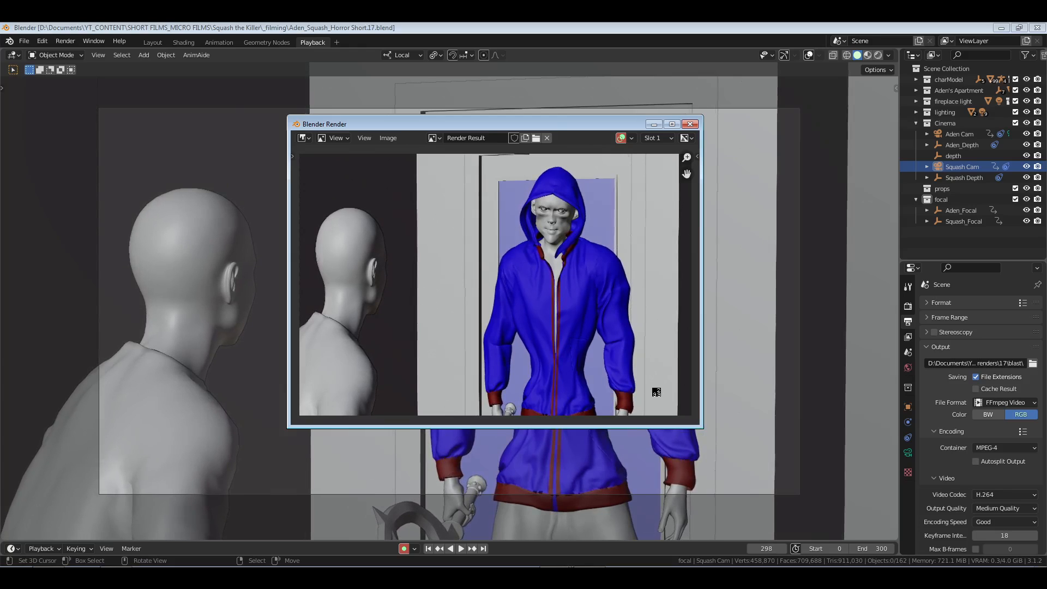
key(Escape)
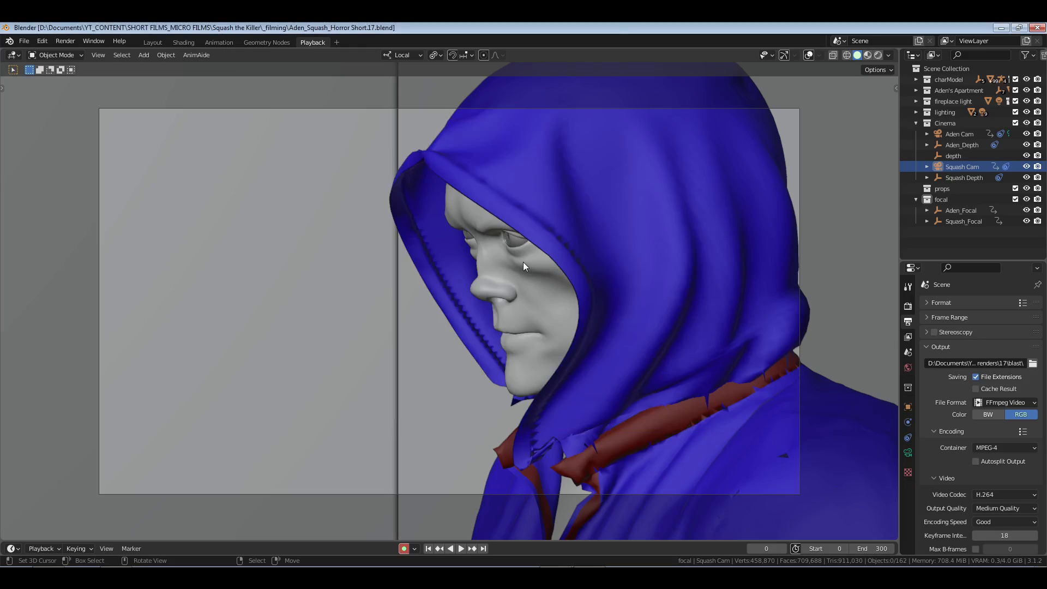
key(ctrl+F11)
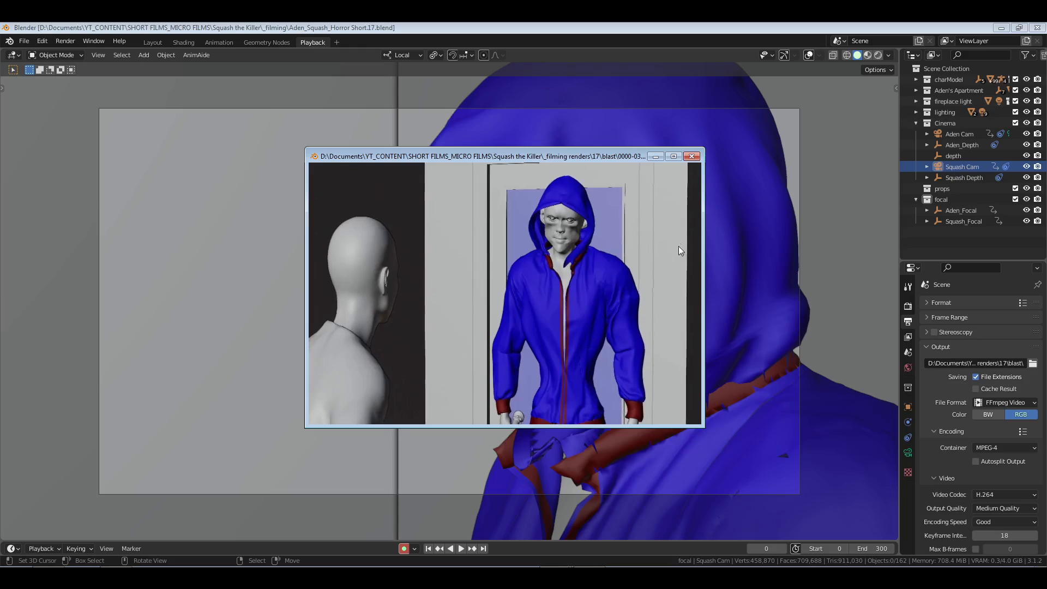
click(691, 157)
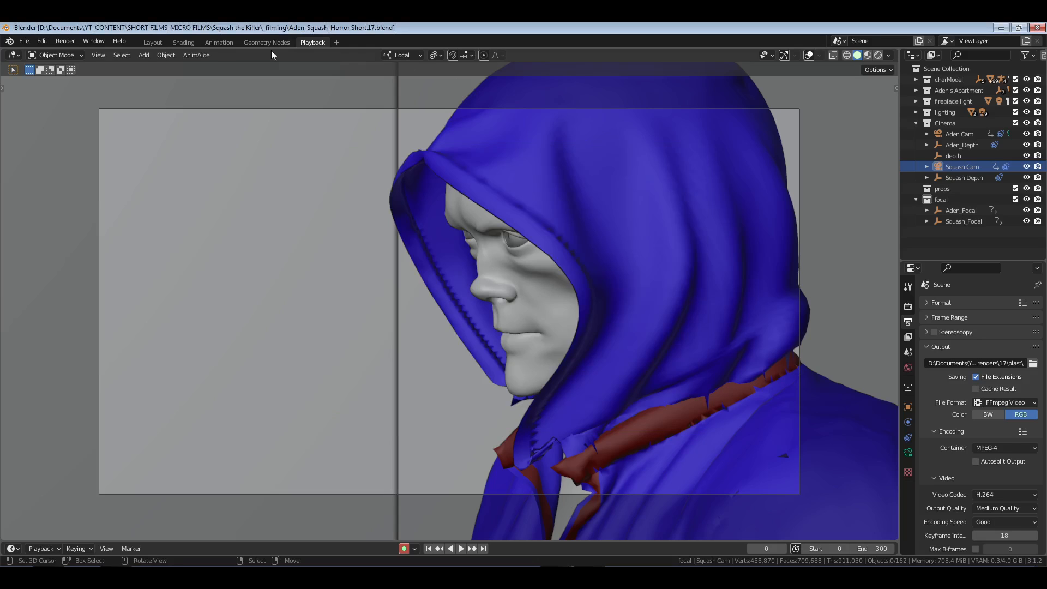
- In the Animation workspace, set the blend-in of Squash_Rig's [Head Action] Annoyed Head Shake strip to 16 frames
click(217, 42)
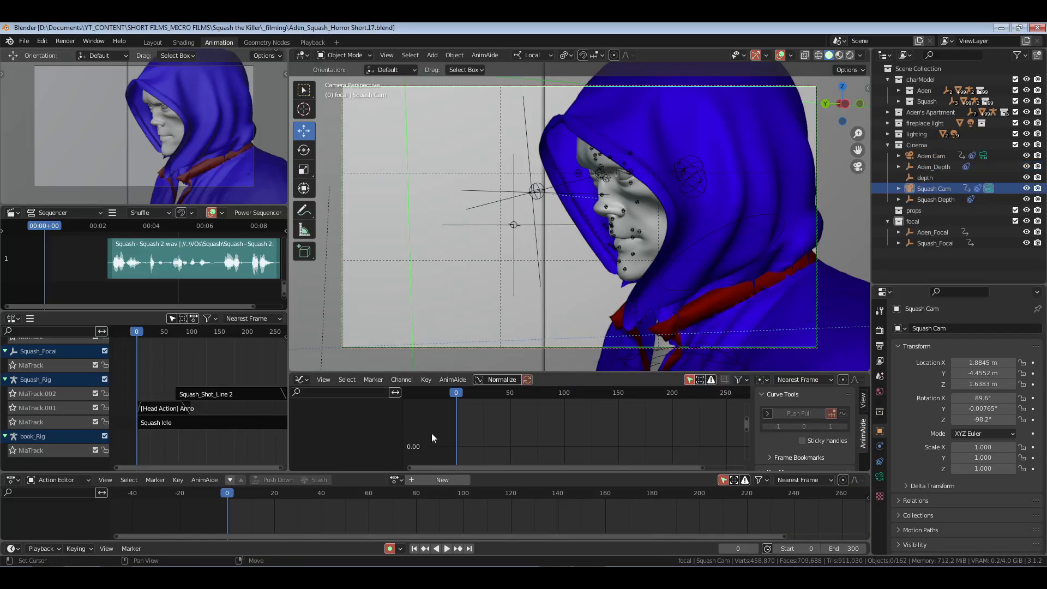
click(161, 407)
key(n)
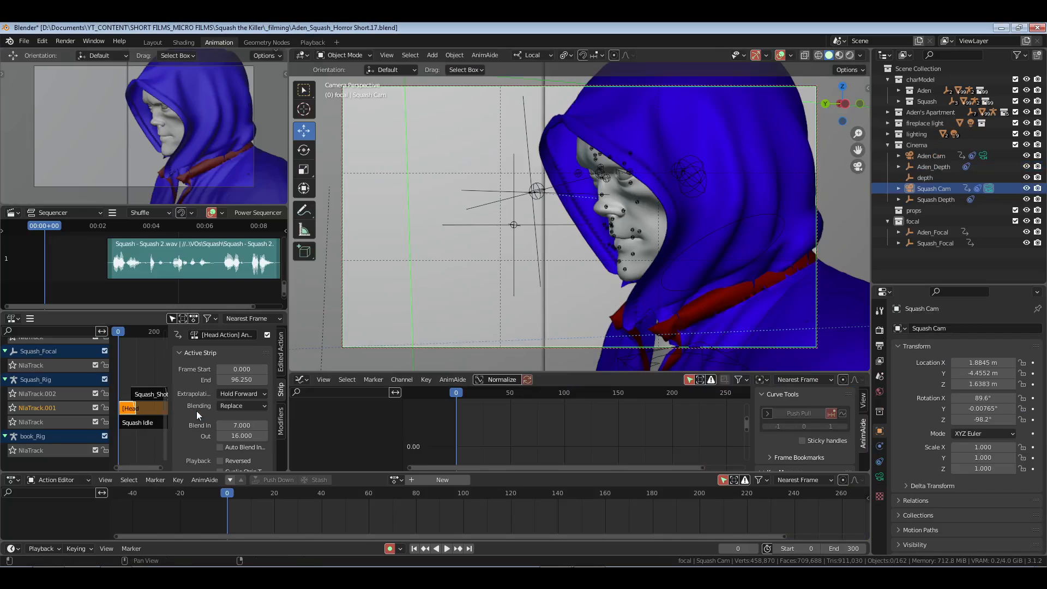
click(243, 426)
text(16)
key(Return)
key(n)
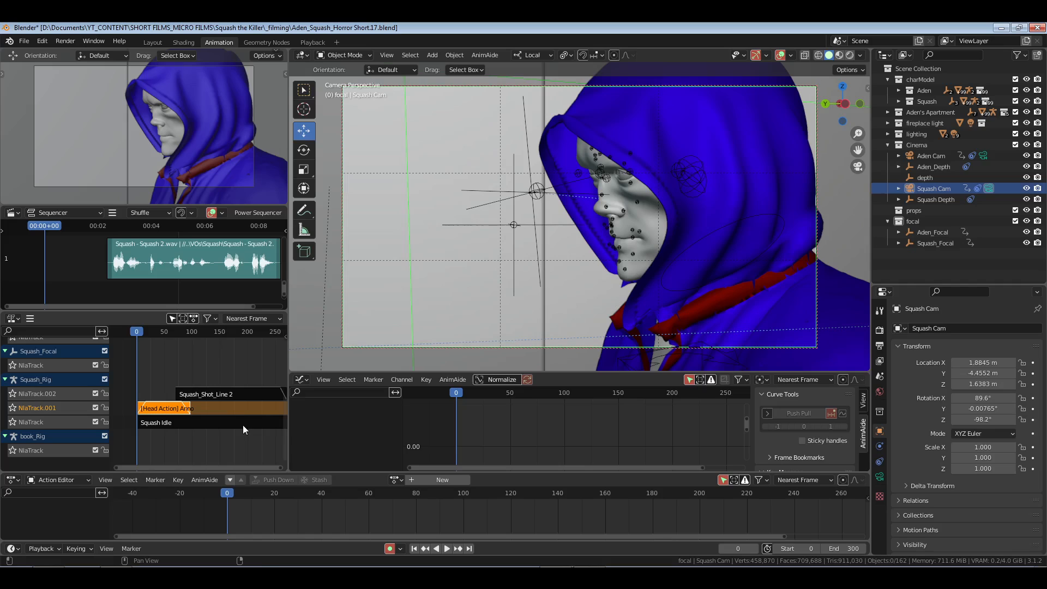
- Set the blend-in of the Squash_Shot_Line 2 strip to 12 frames
click(229, 397)
key(n)
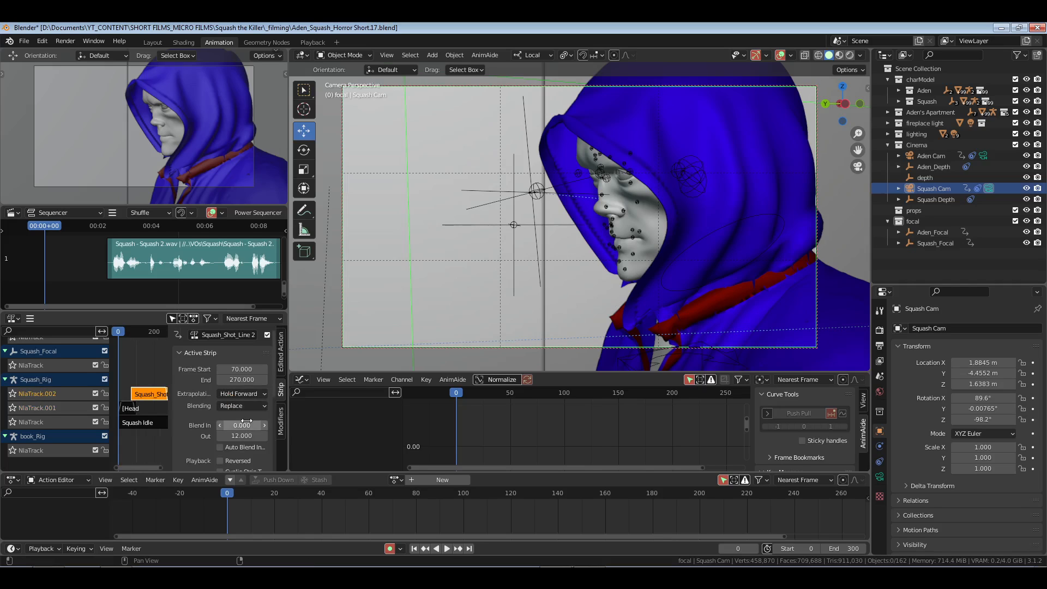
click(247, 425)
text(12)
key(Return)
key(n)
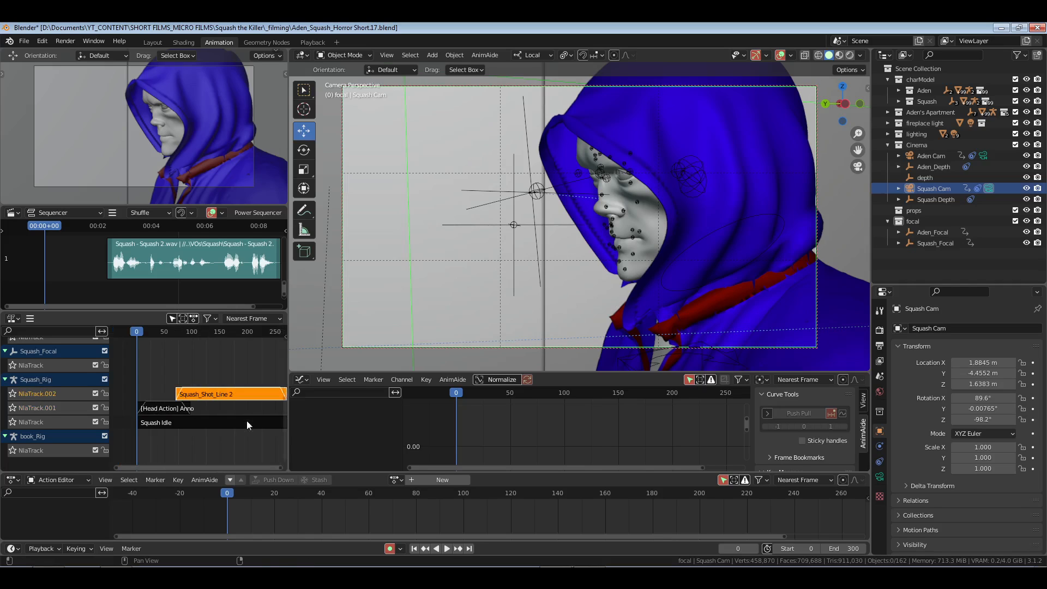
- Save the scene, preview the adjusted strip blends by playing the shot in the Playback workspace, and return to frame 0
click(207, 361)
key(ctrl+s)
click(313, 43)
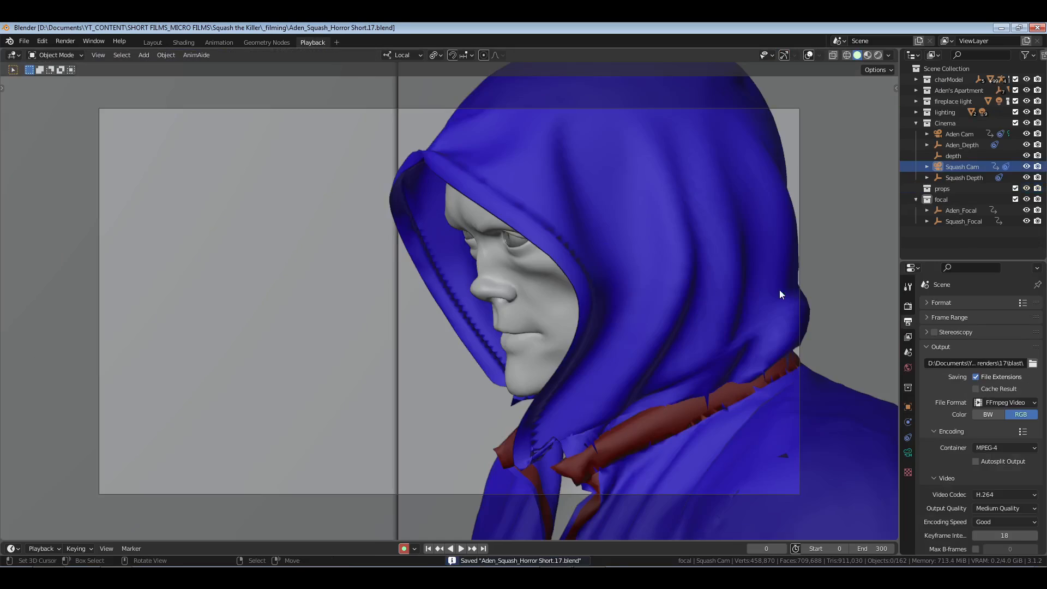
key(space)
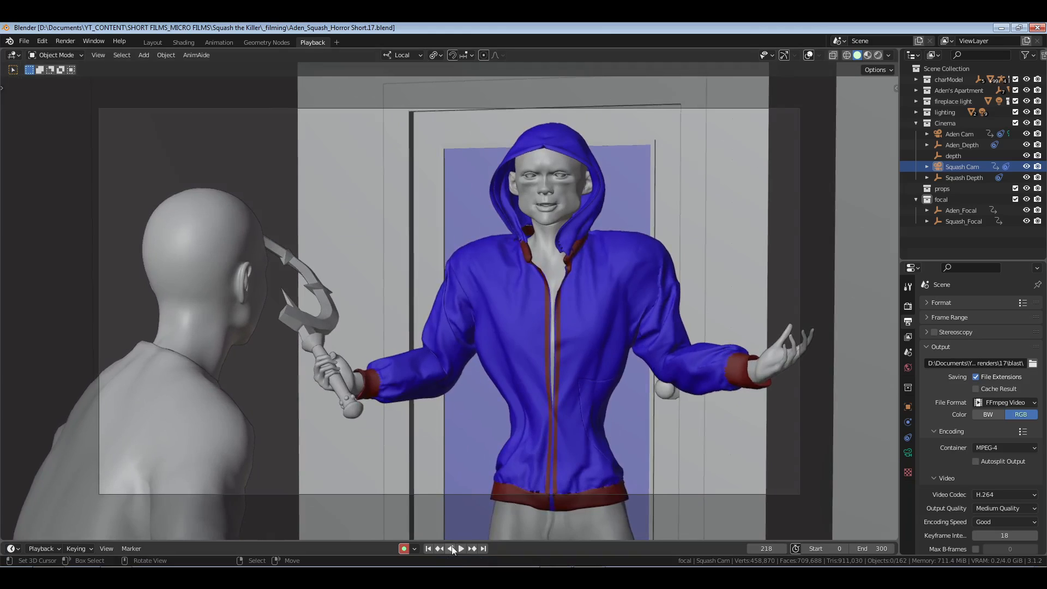
key(Escape)
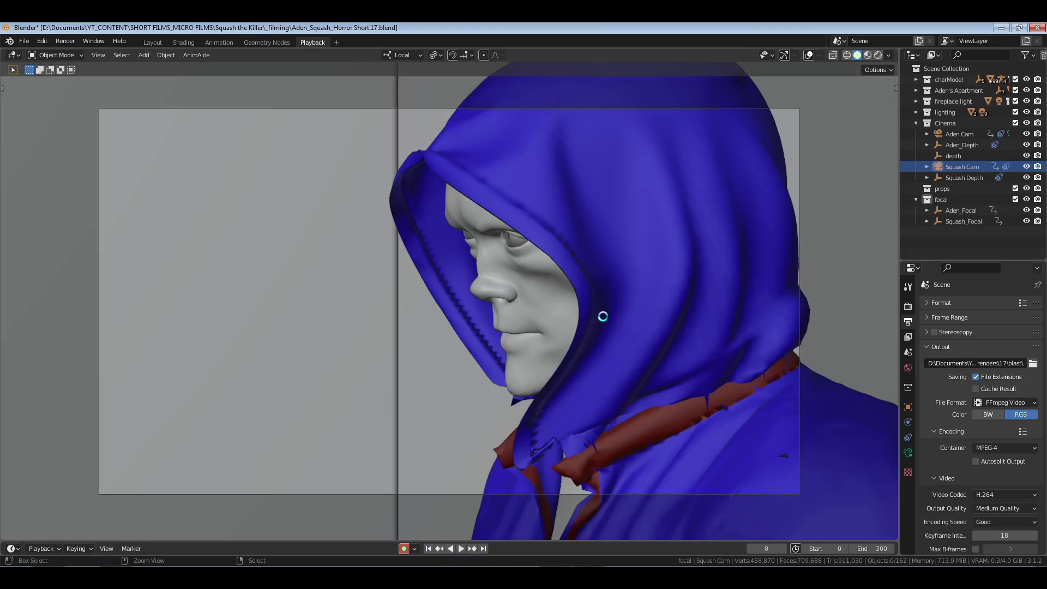
- Save the scene, render the viewport animation again with the new blends, and play back the video
key(ctrl+s)
key(ctrl+F12)
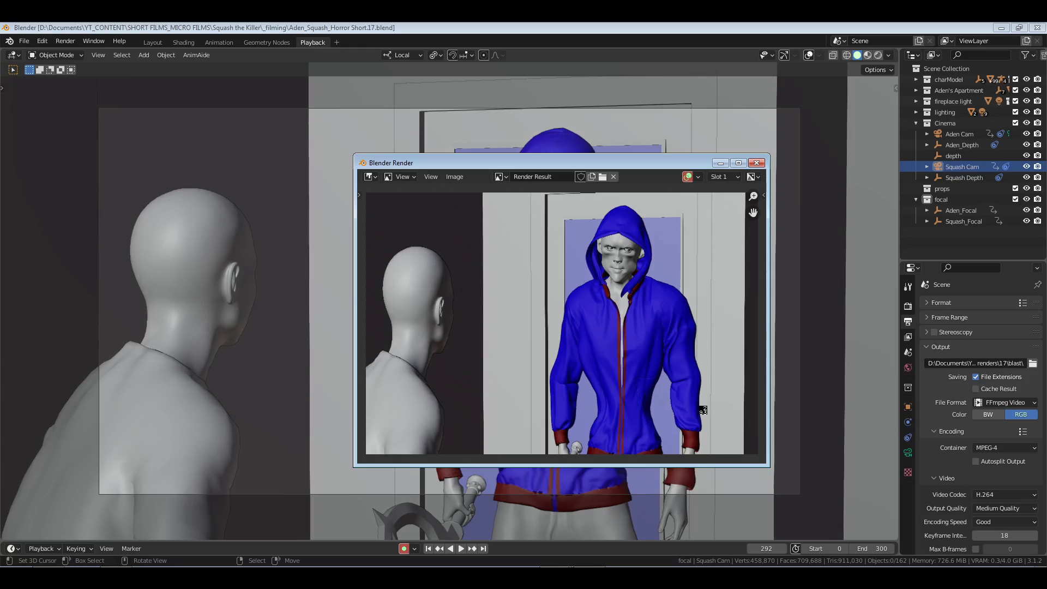
key(Escape)
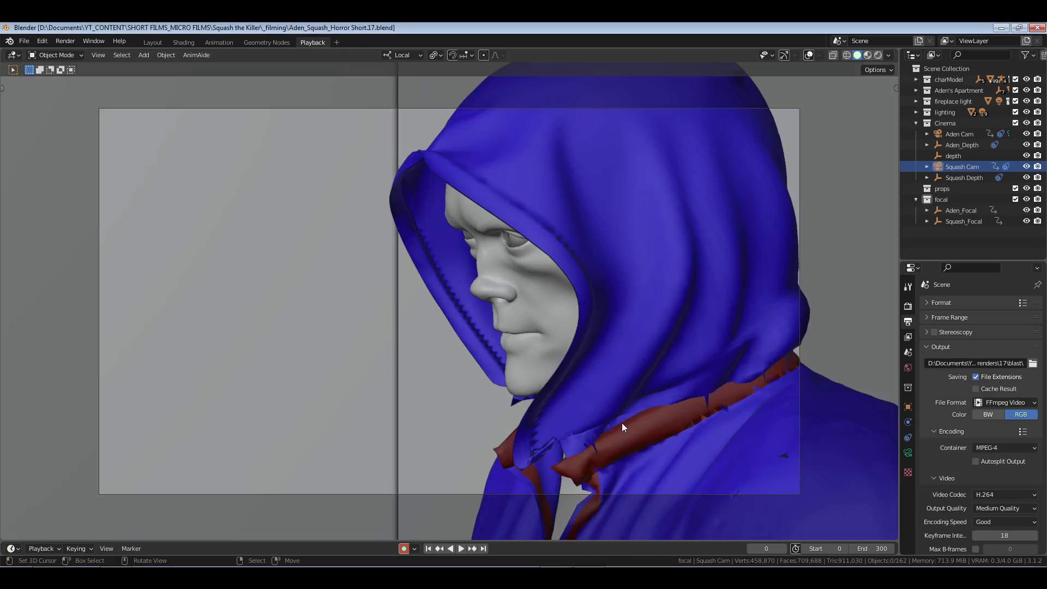
key(ctrl+F11)
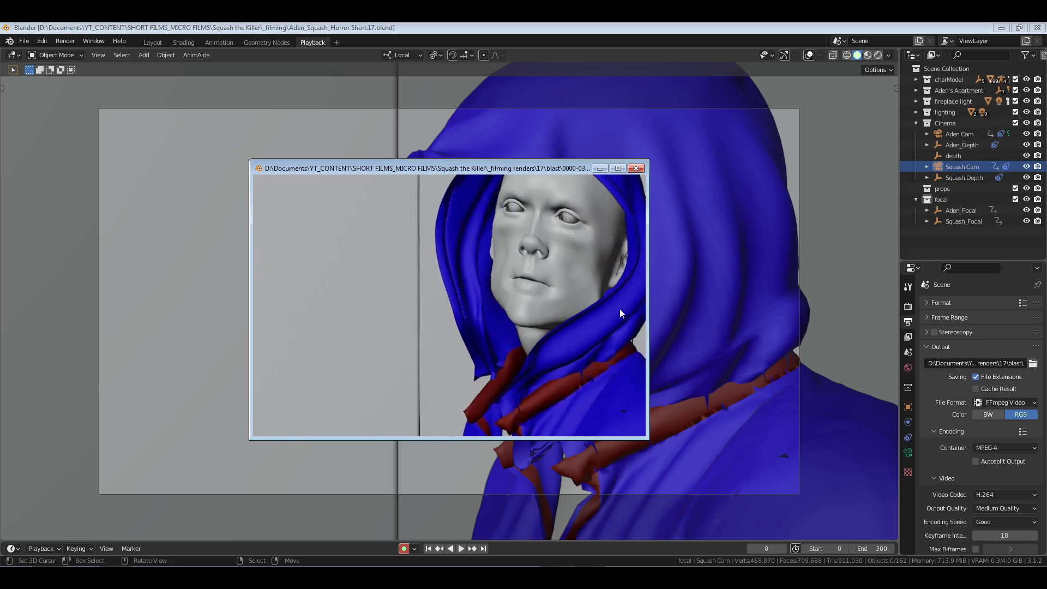
click(636, 169)
- In the Animation workspace, add a new Squash_Rig track above NlaTrack.002 and place an Aden_Blink action strip on it at frame 46
click(219, 43)
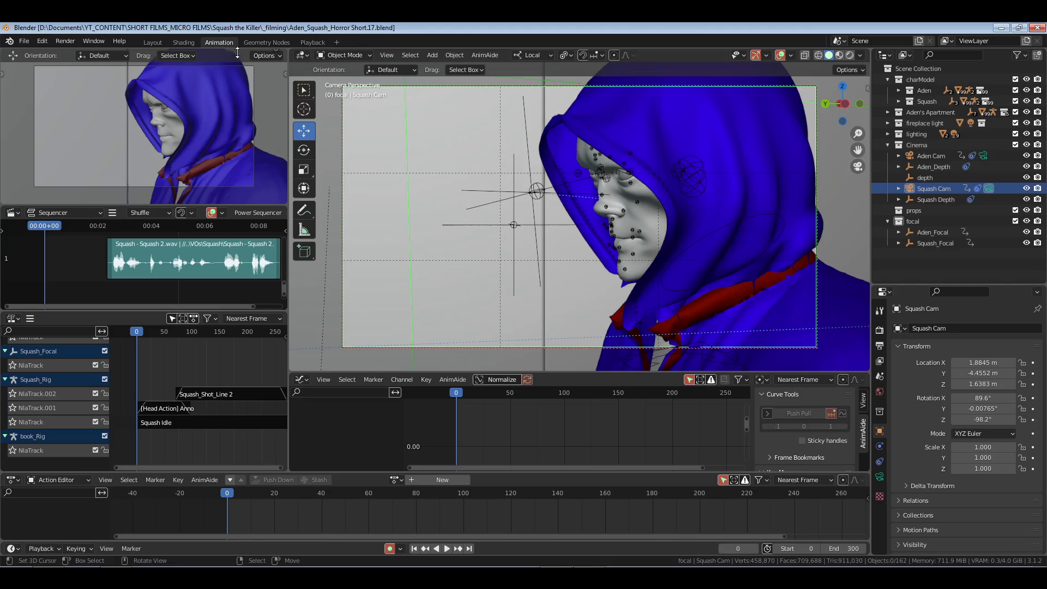
click(69, 392)
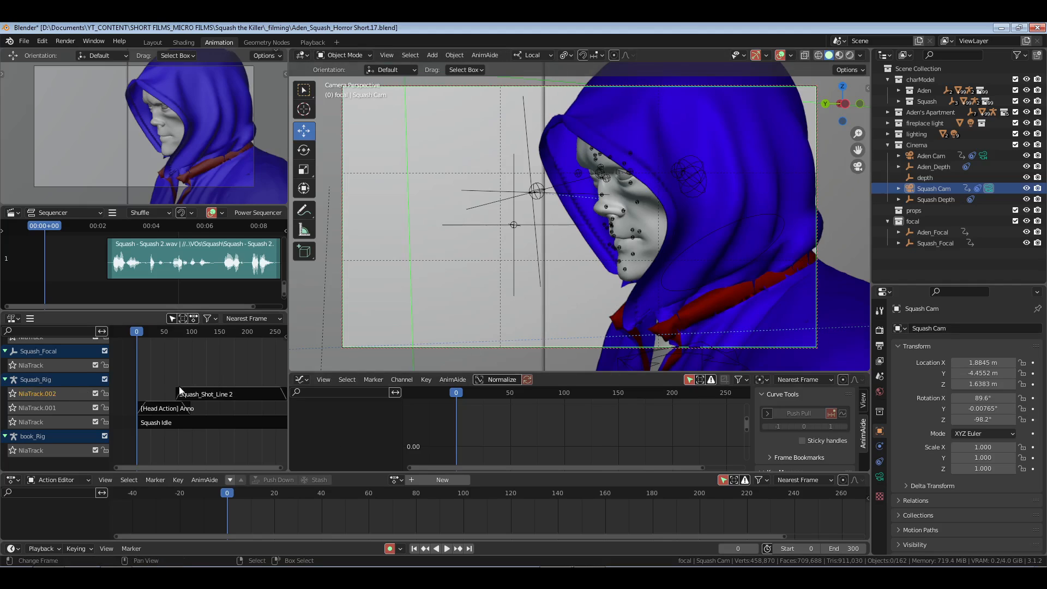
key(shift+a)
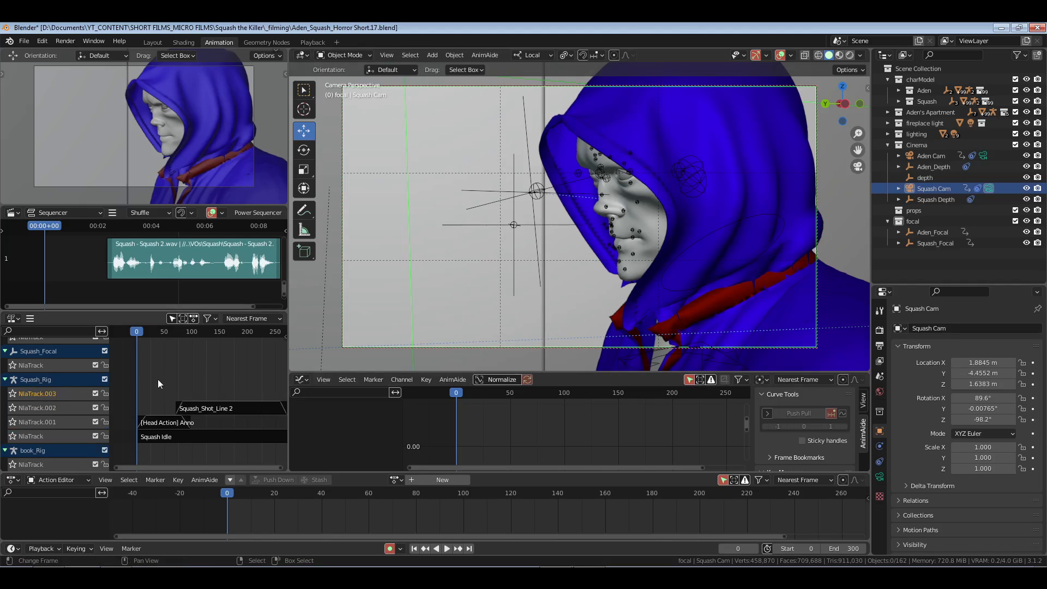
key(space)
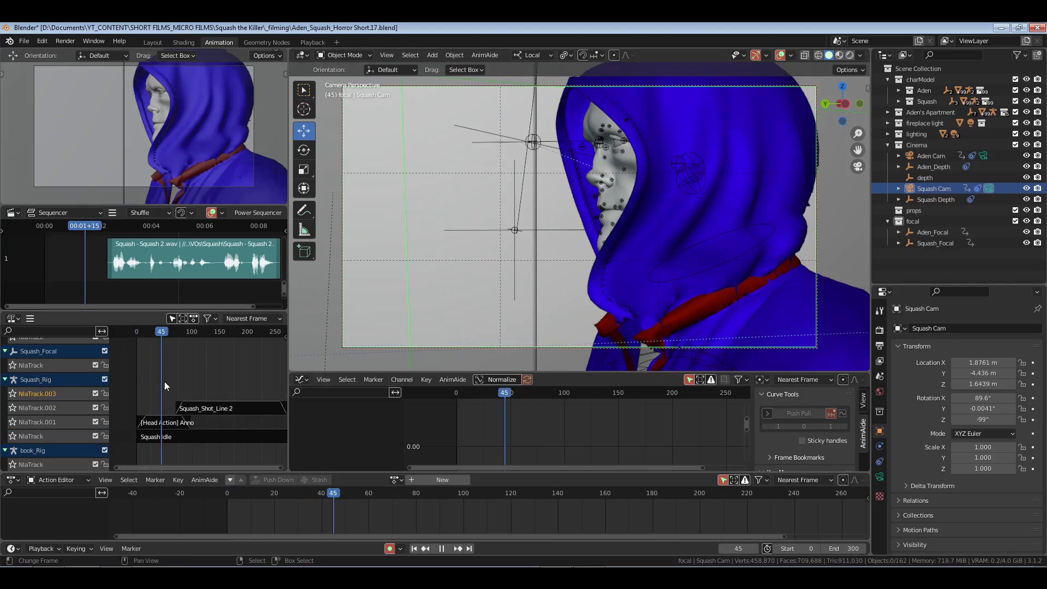
key(space)
key(shift+a)
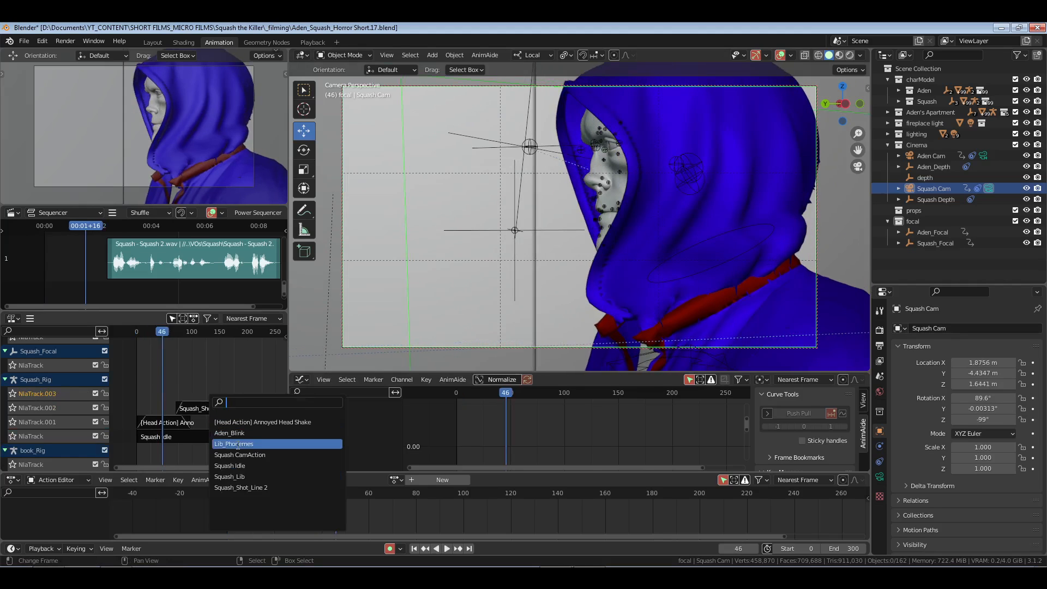
key(Return)
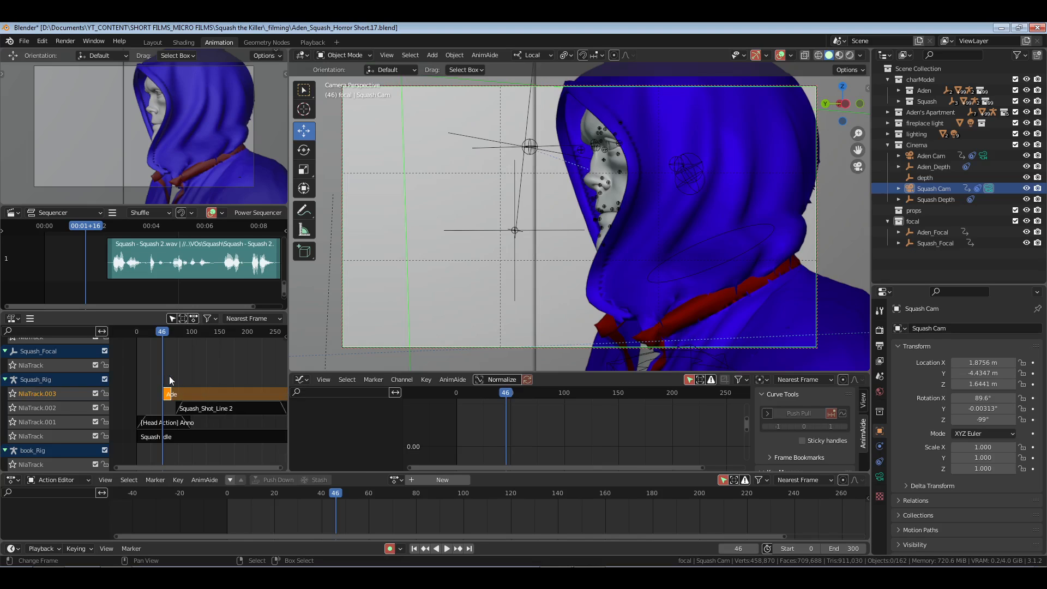
- Play the scene on from the Aden_Blink strip and stop at frame 142
key(space)
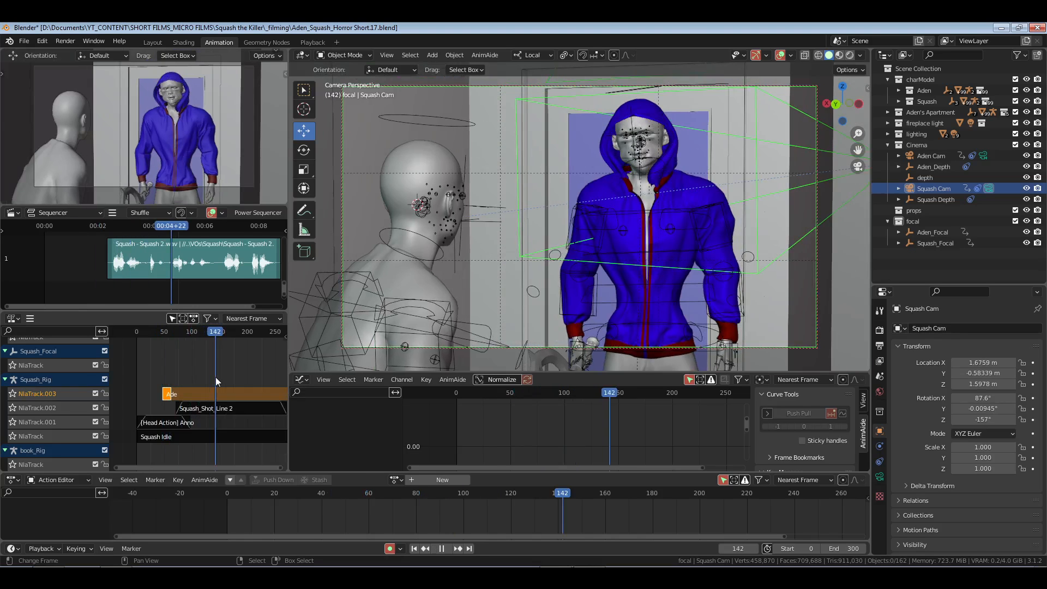
key(space)
key(shift+a)
click(244, 403)
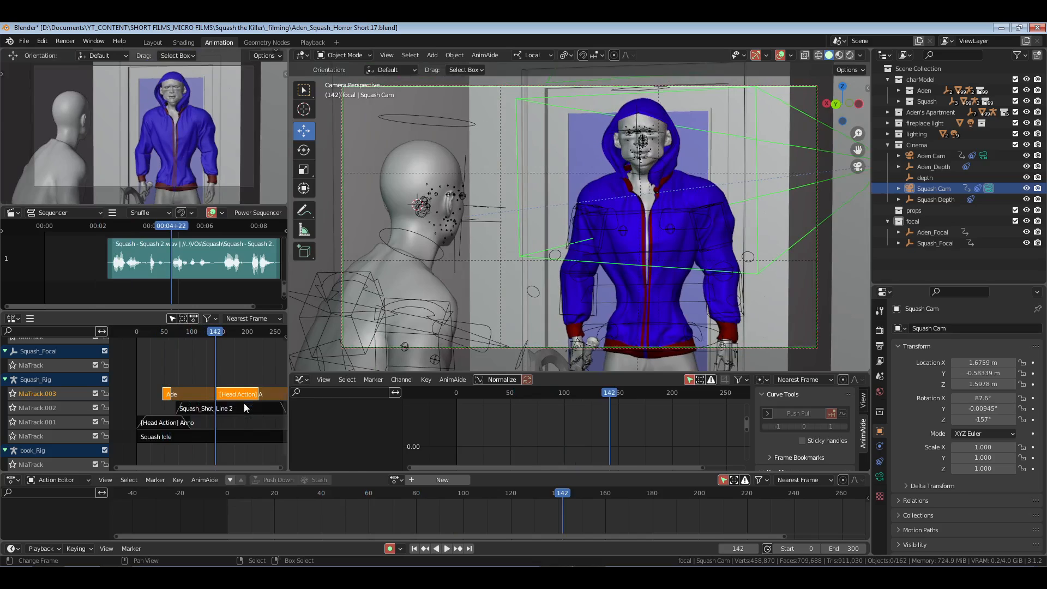
right_click(240, 394)
key(x)
- Place Aden_Blink action strips on Squash_Rig's NlaTrack.003 at frames 142 and 233
key(shift+a)
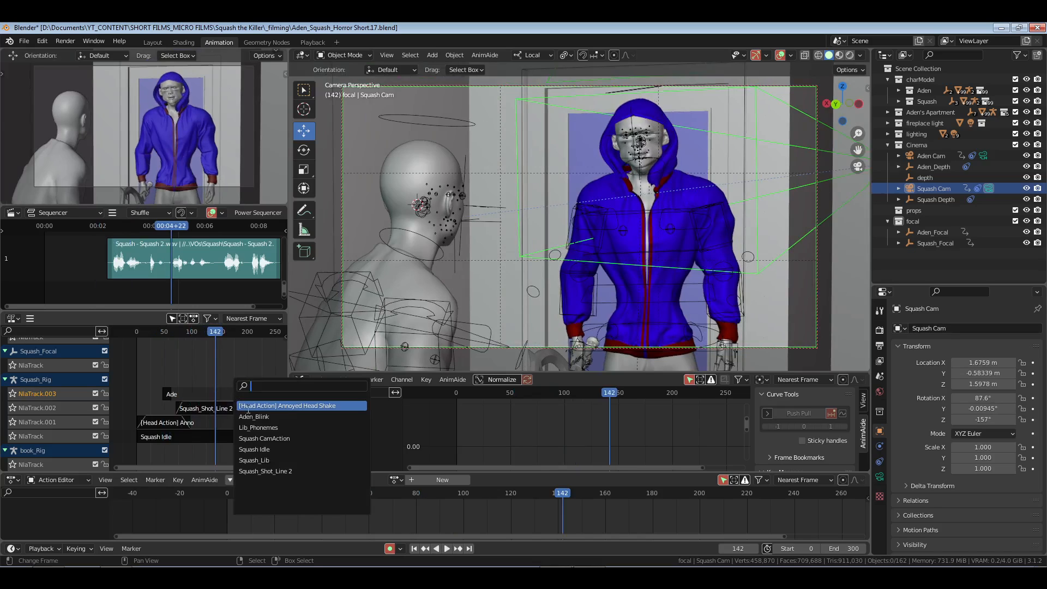
key(Return)
key(space)
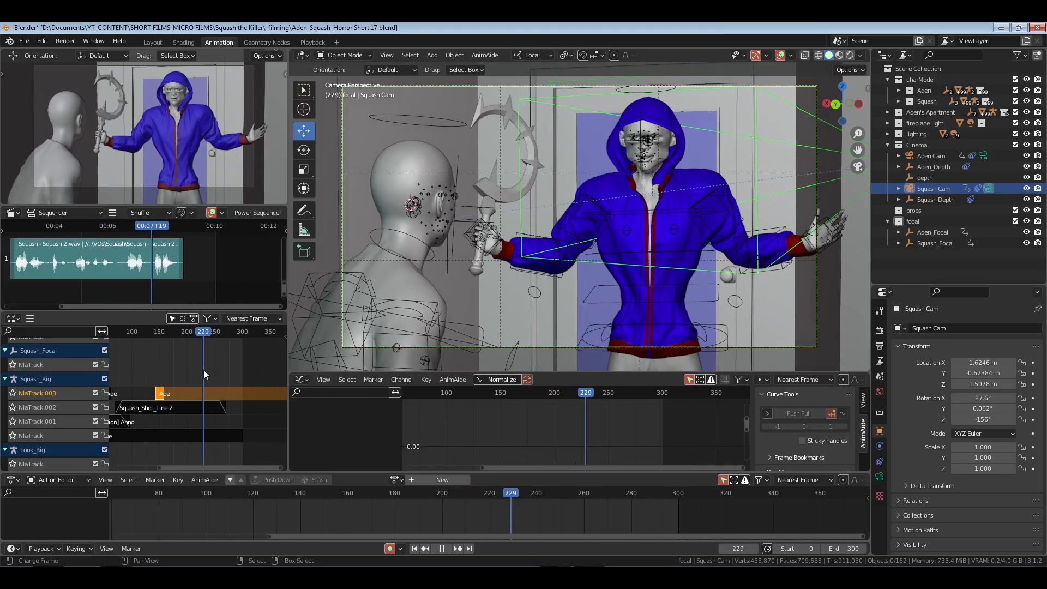
key(space)
key(shift+a)
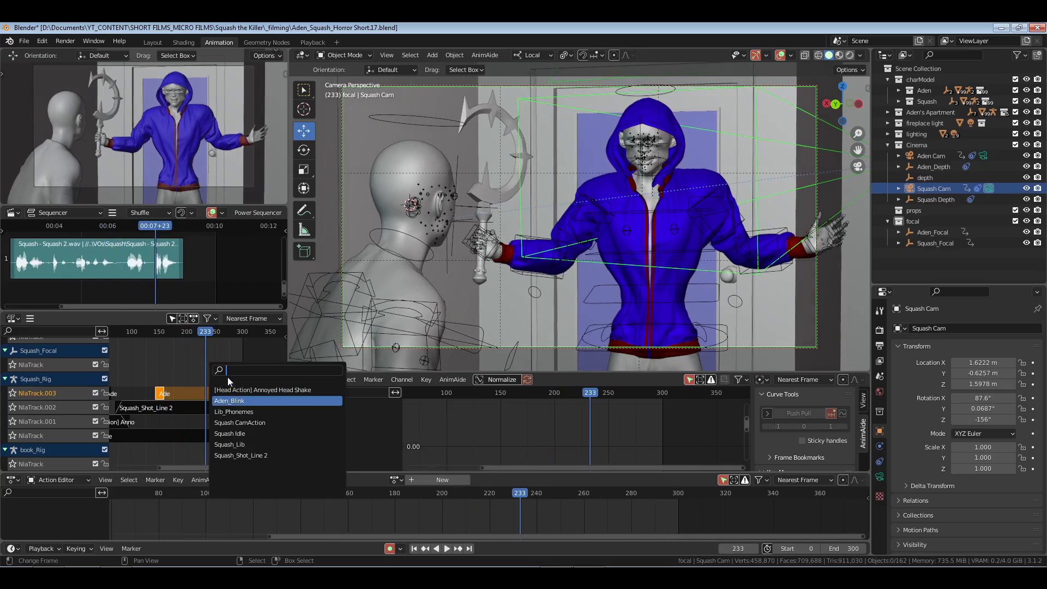
key(Return)
- Play on from the last blink strip to frame 281, set the scene's end frame to 280, and return to frame 0
key(space)
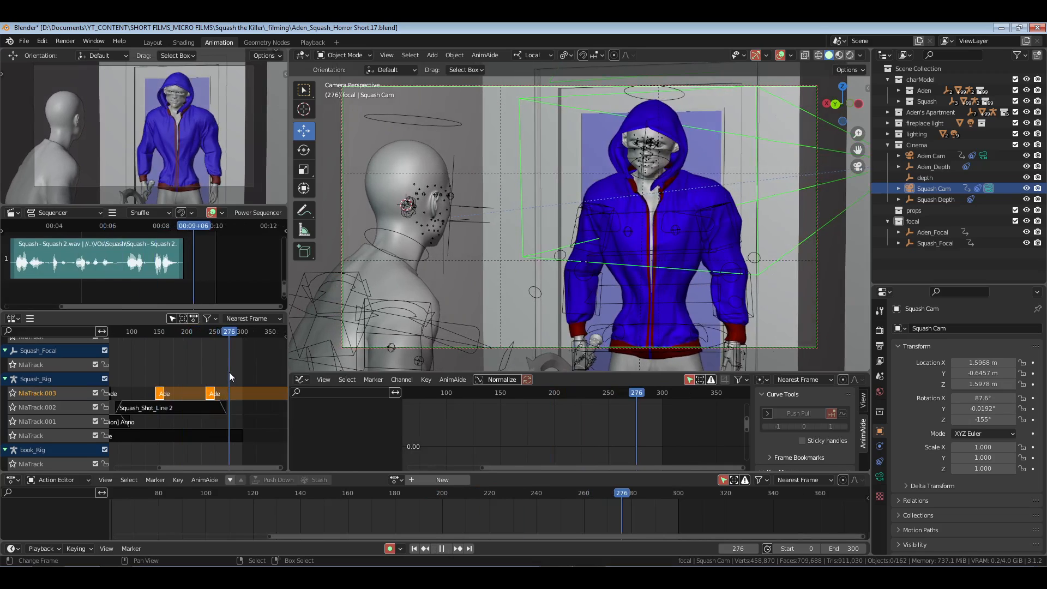
key(space)
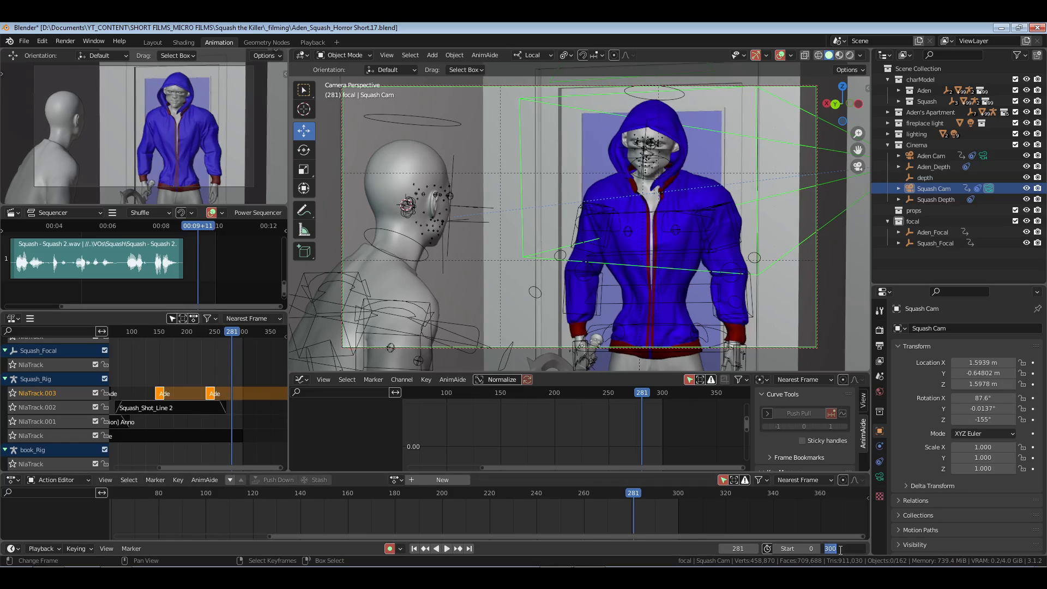
key(Return)
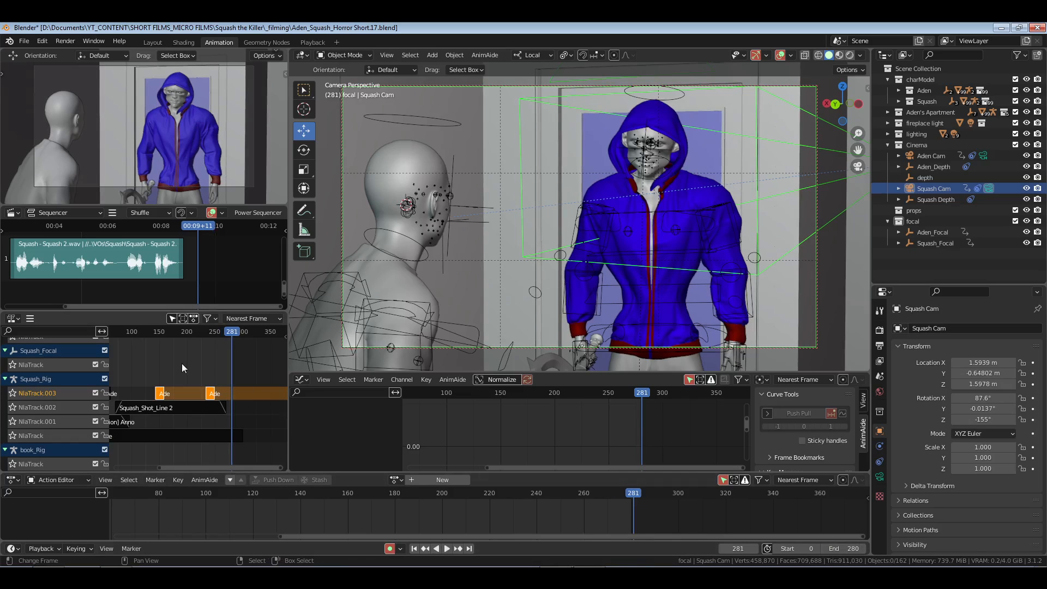
click(414, 549)
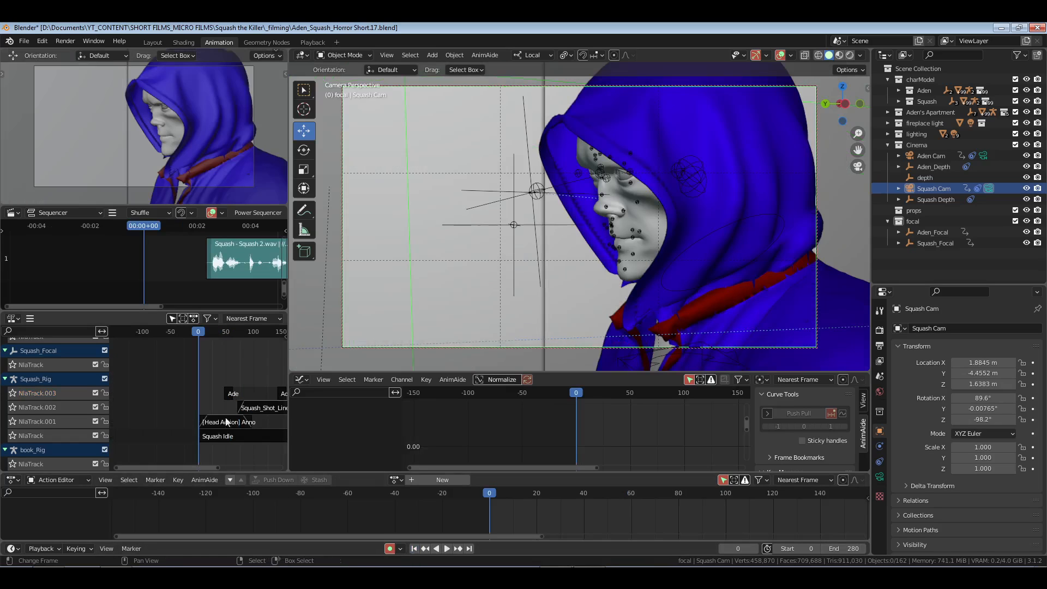
- Save the scene, render the viewport animation from the Playback workspace, and watch the video with the added blinks
click(314, 44)
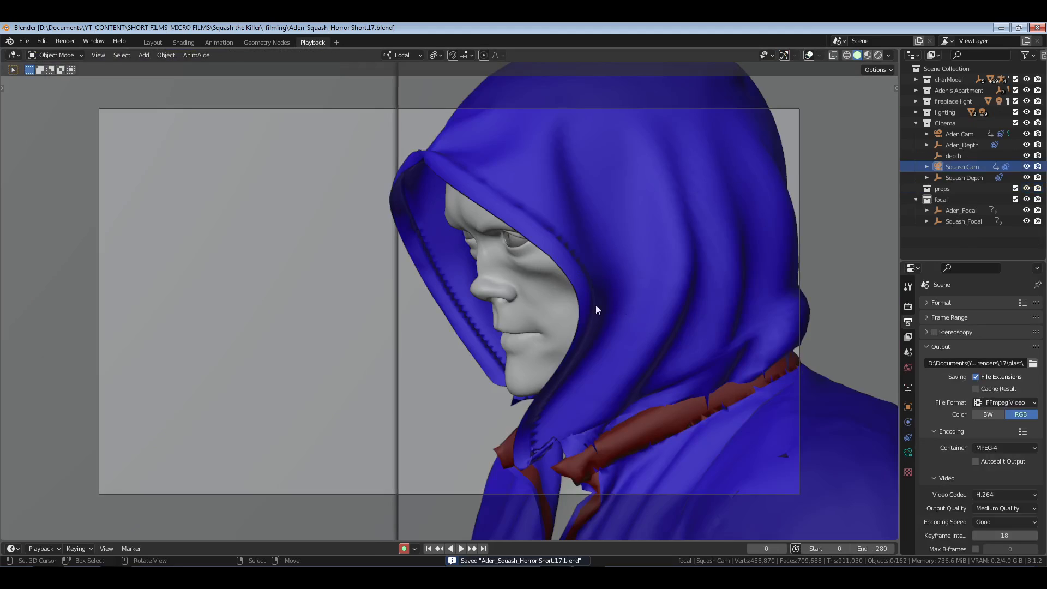
key(ctrl+F12)
key(ctrl+F11)
drag(252, 299, 529, 157)
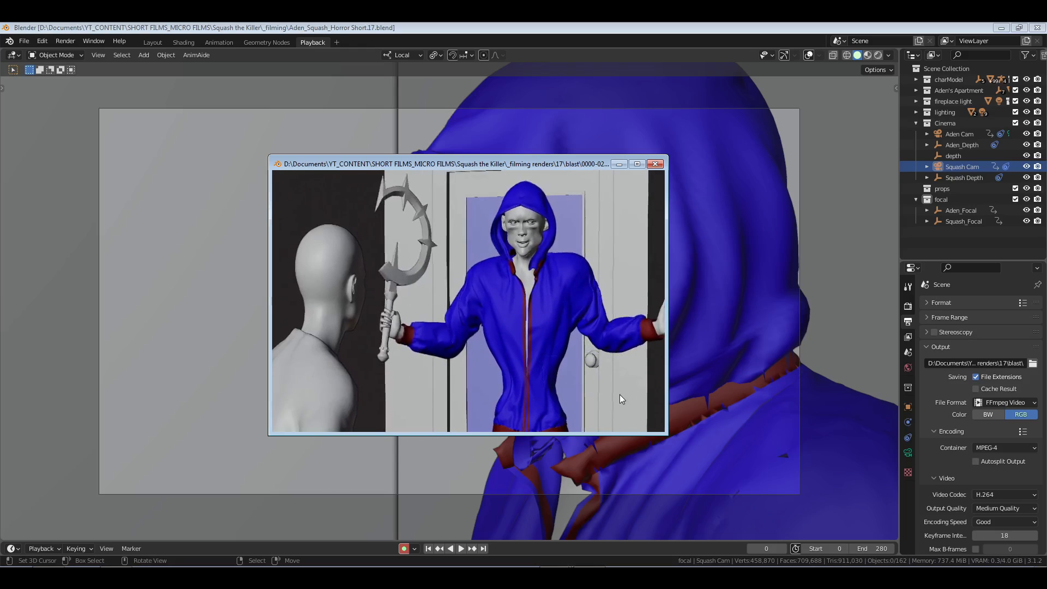
click(655, 164)
- In the Animation workspace, play the shot from frame 0 to the start of the Squash_Shot_Line 2 strip and stop at frame 75
click(217, 42)
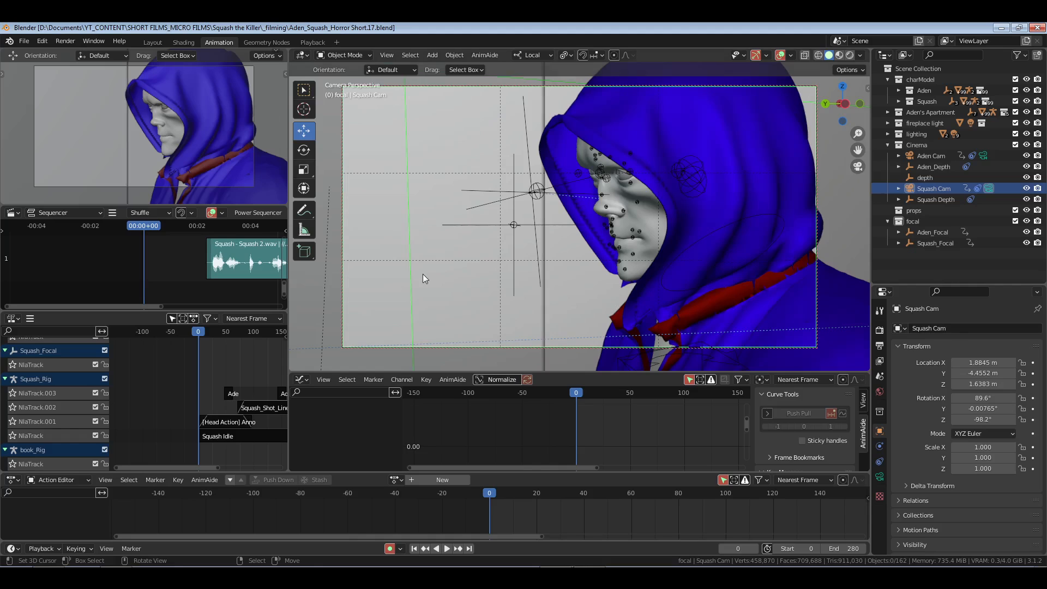
middle_drag(238, 361, 191, 362)
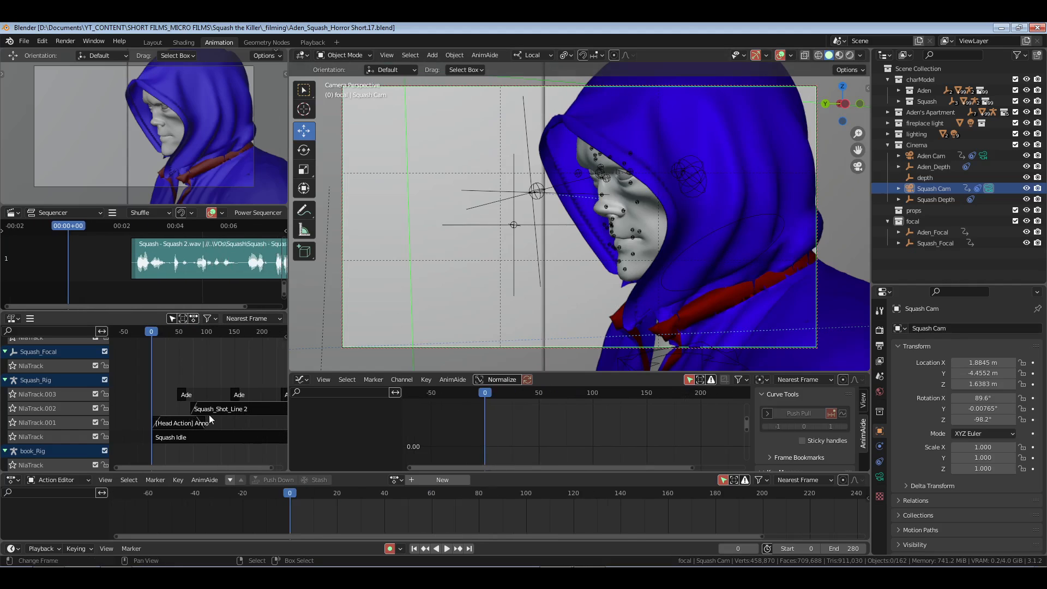
key(space)
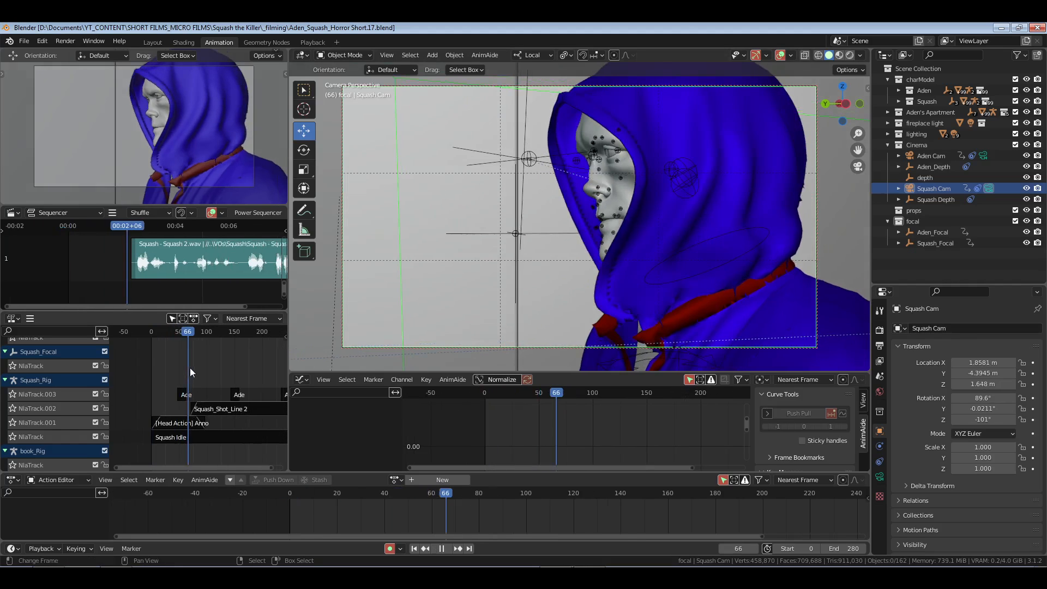
mouse_move(204, 368)
mouse_down()
mouse_move(216, 368)
mouse_move(192, 369)
mouse_up()
- Change the Blend In value of the Squash_Shot_Line 2 strip on NlaTrack.002
click(223, 410)
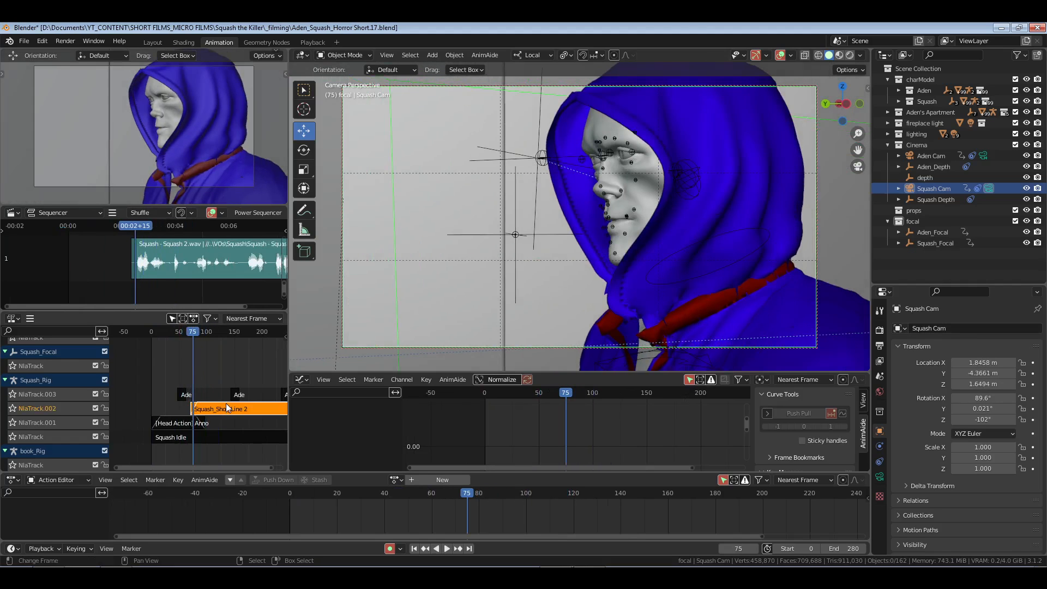
key(n)
click(242, 425)
key(Return)
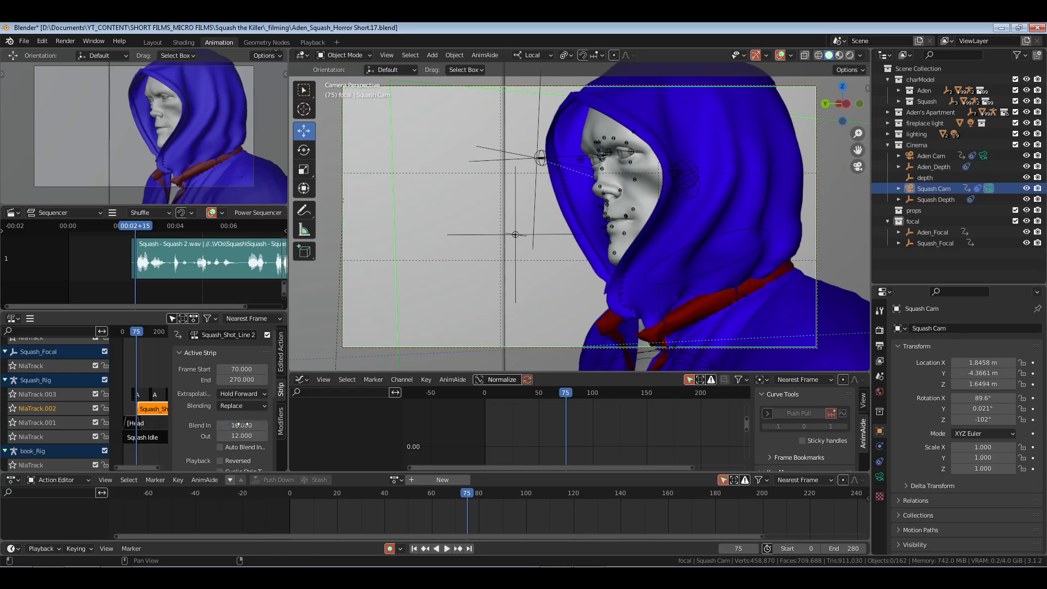
key(n)
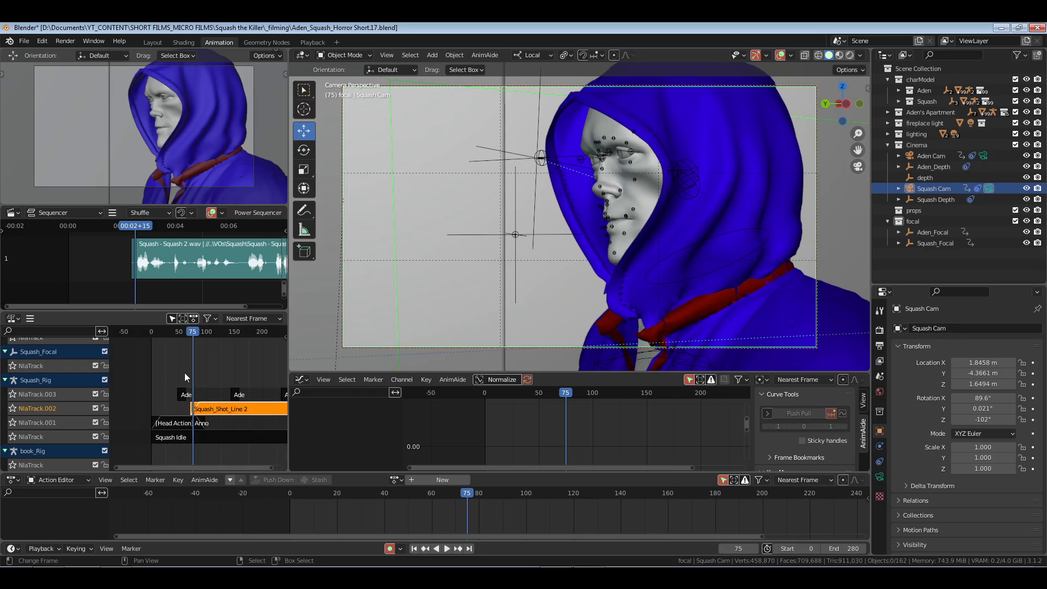
- Play the shot on to check the changed strip blend, return to frame 0, deselect the strip, and save the scene
key(space)
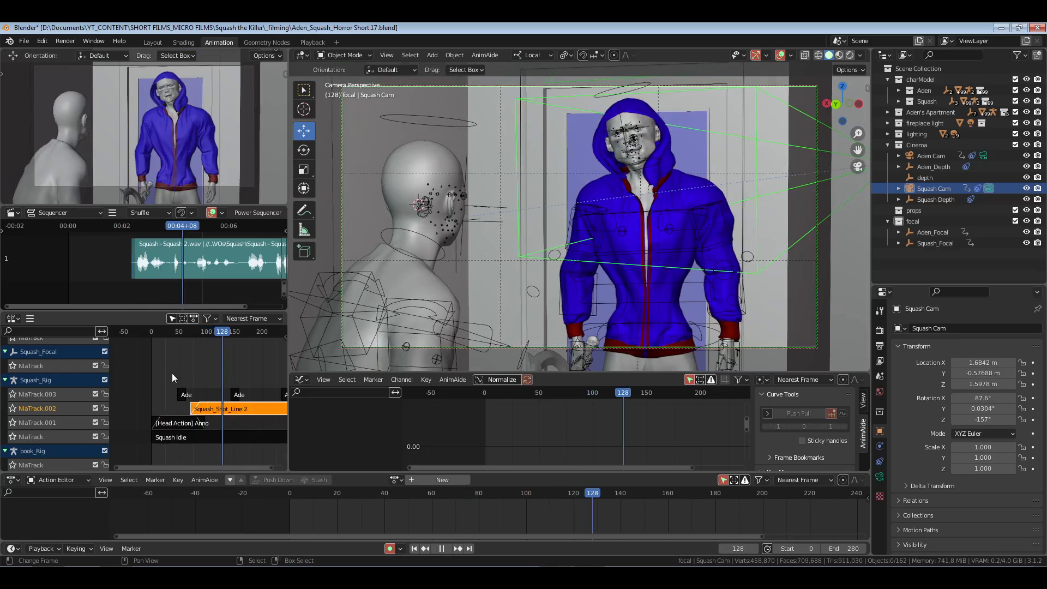
key(shift+Left)
click(225, 362)
key(ctrl+s)
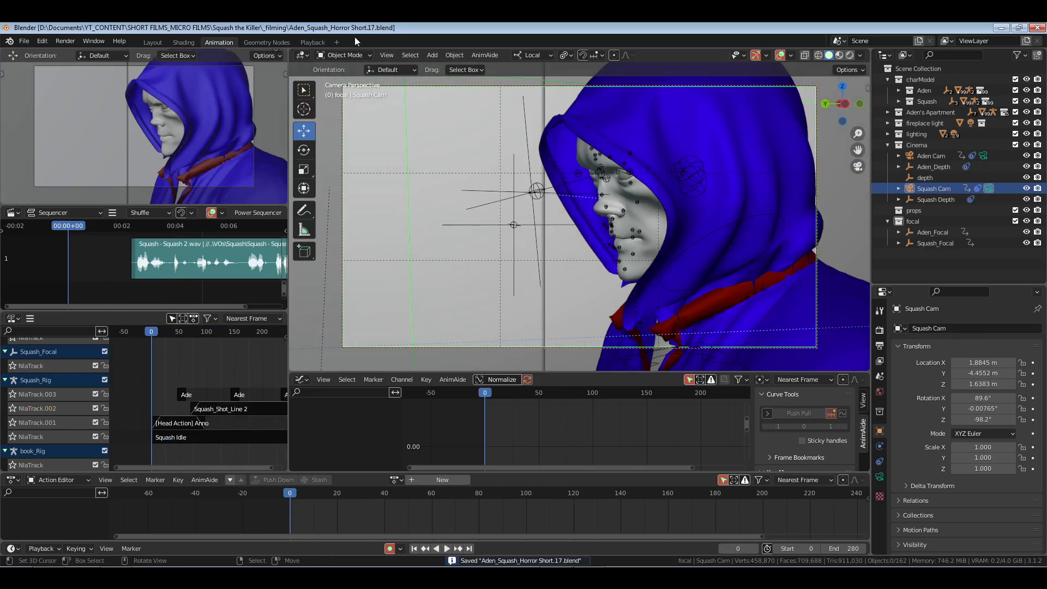
- Render the viewport animation again from the Playback workspace with the changed blend, save the scene, and watch the video
click(310, 43)
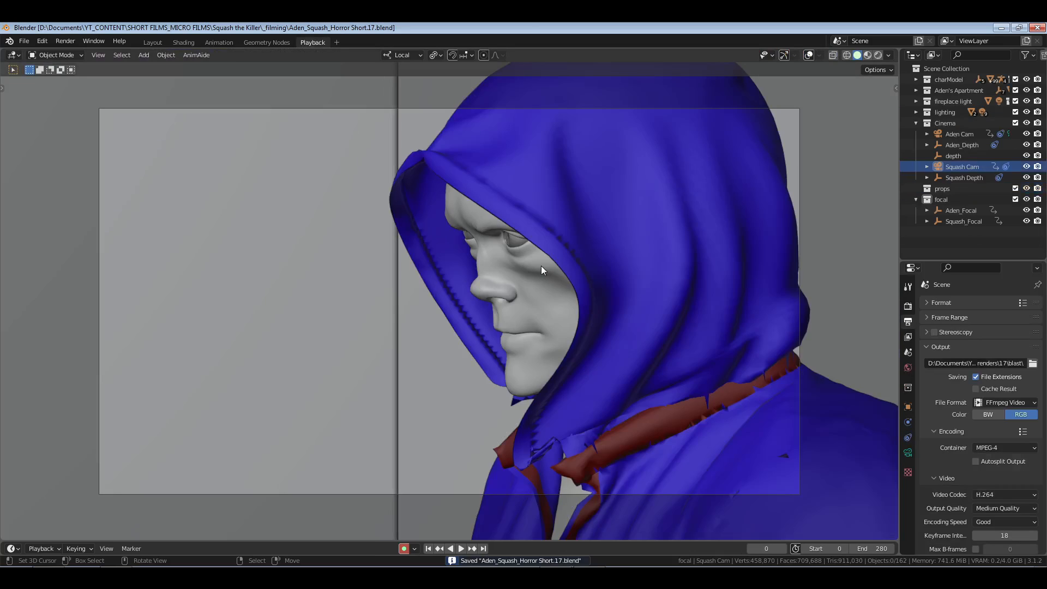
key(ctrl+F12)
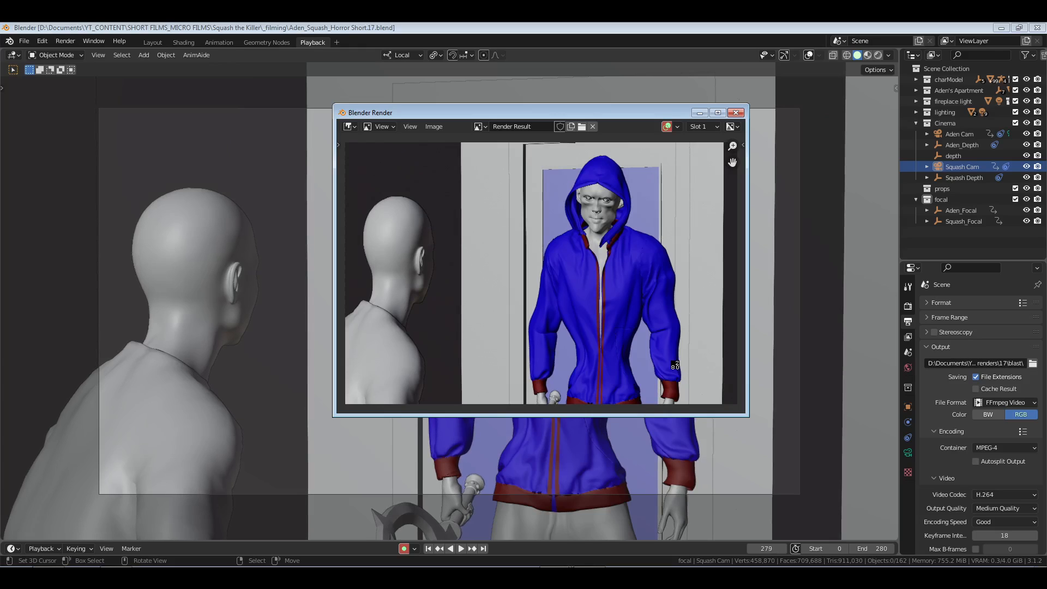
key(Escape)
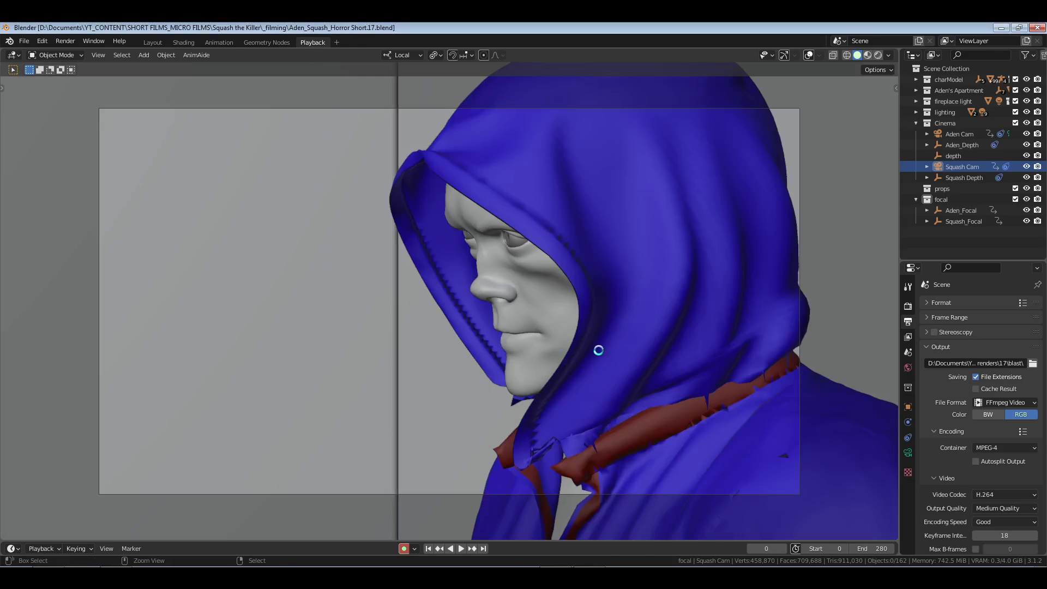
key(ctrl+s)
key(ctrl+F11)
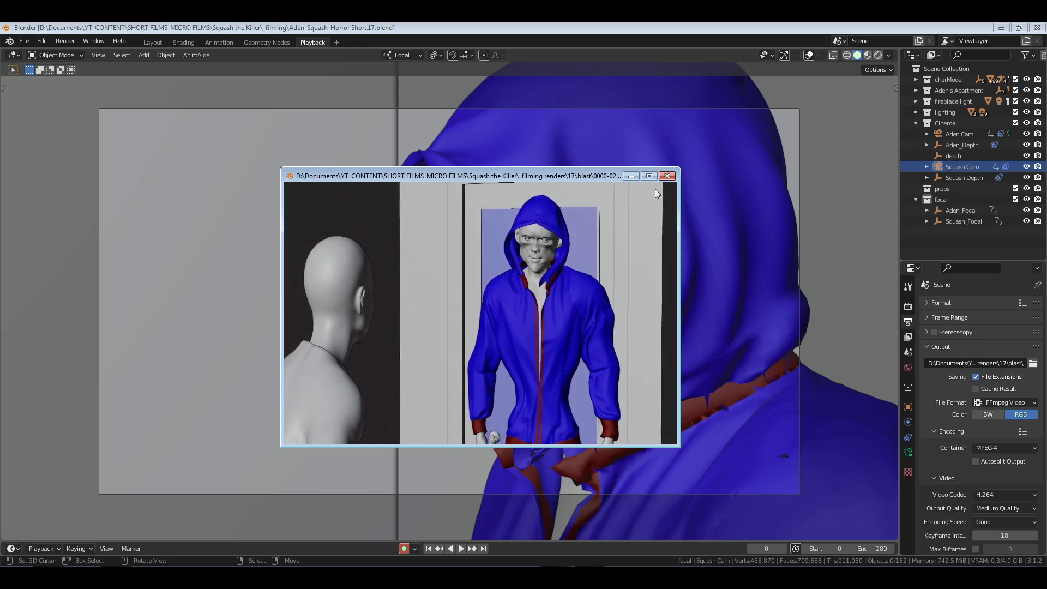
click(667, 176)
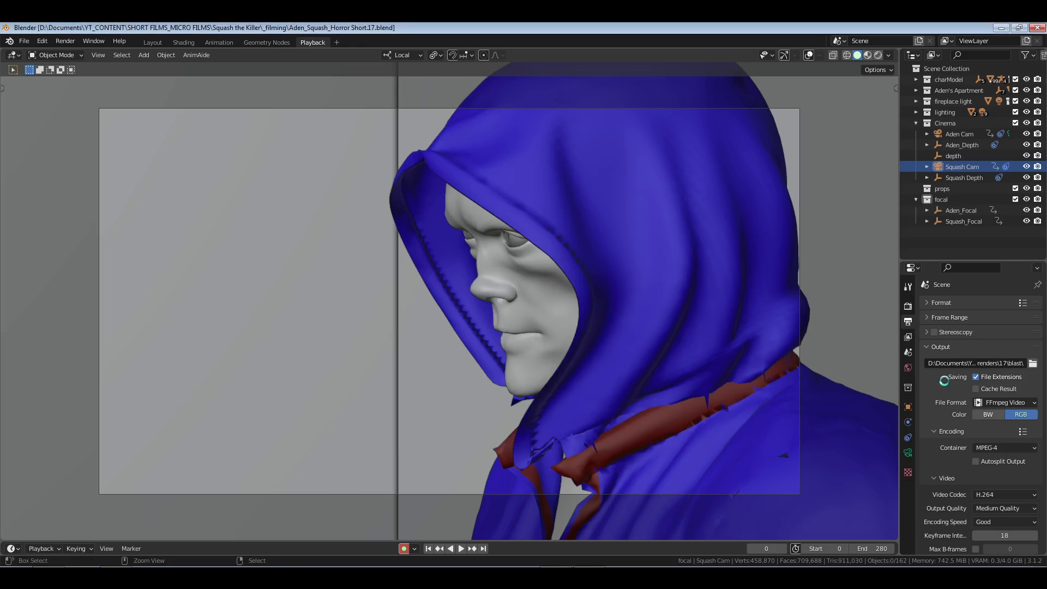
- Apply the HDTV 1080p format preset to the render output and set the frame rate to 30 fps
click(983, 303)
click(1022, 303)
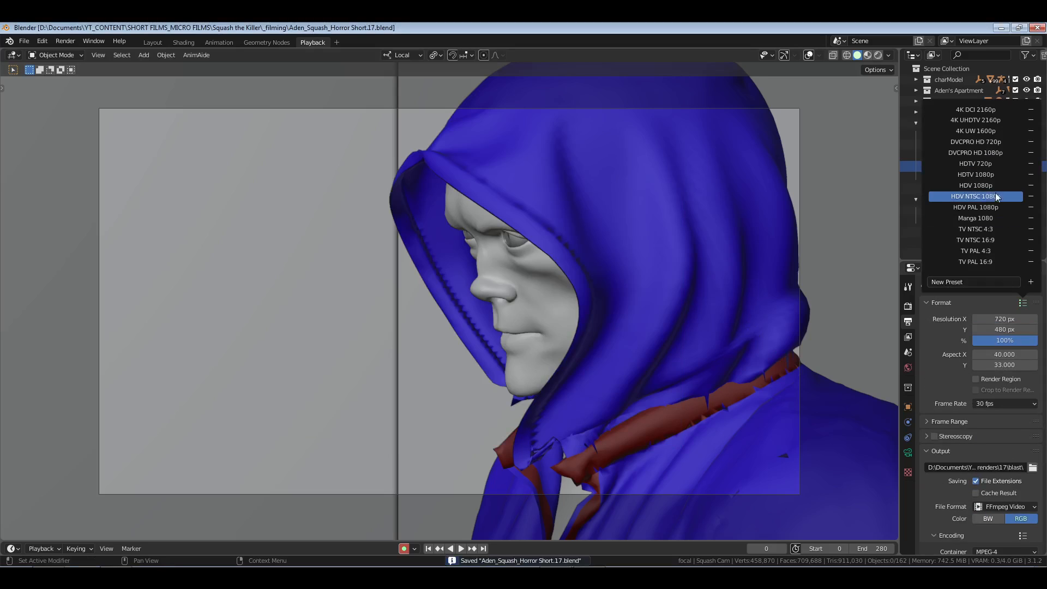
click(992, 175)
click(996, 403)
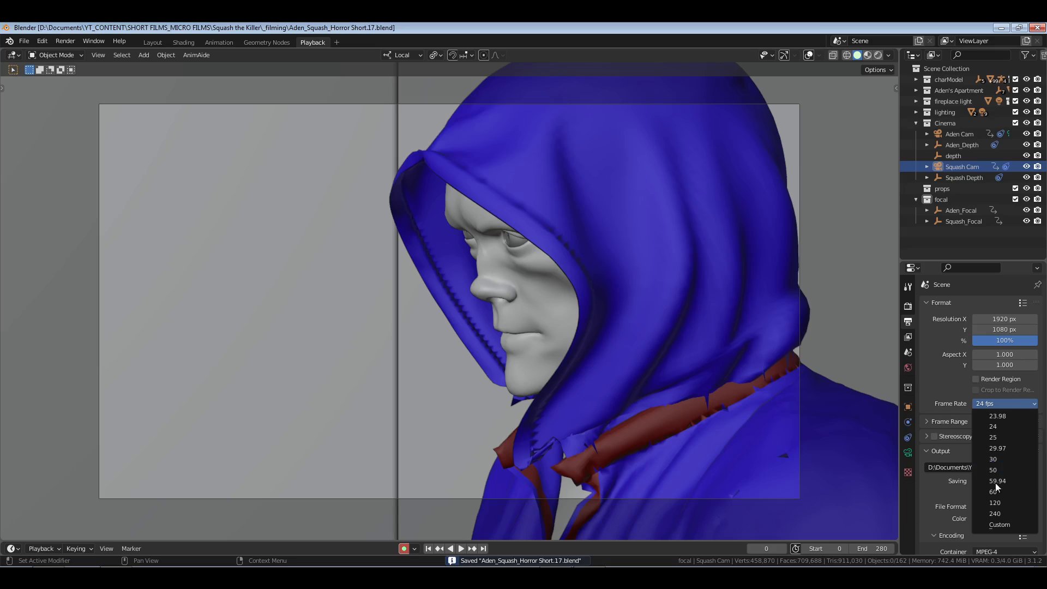
click(994, 459)
click(973, 303)
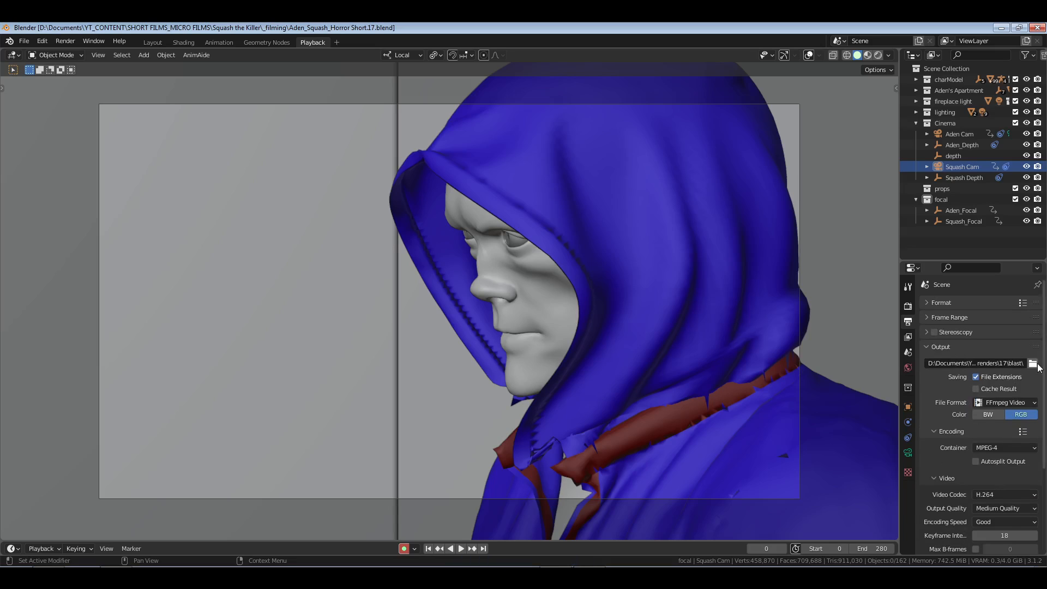
- Set the output file format to OpenEXR, save the scene, and change the output folder to the parent folder 17
click(1014, 403)
click(921, 467)
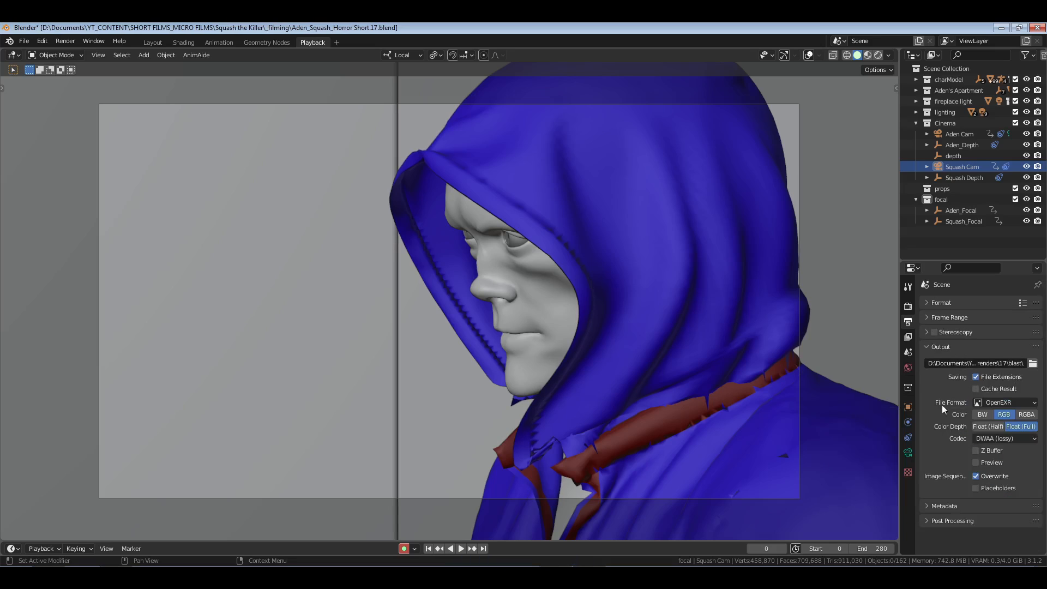
click(1032, 363)
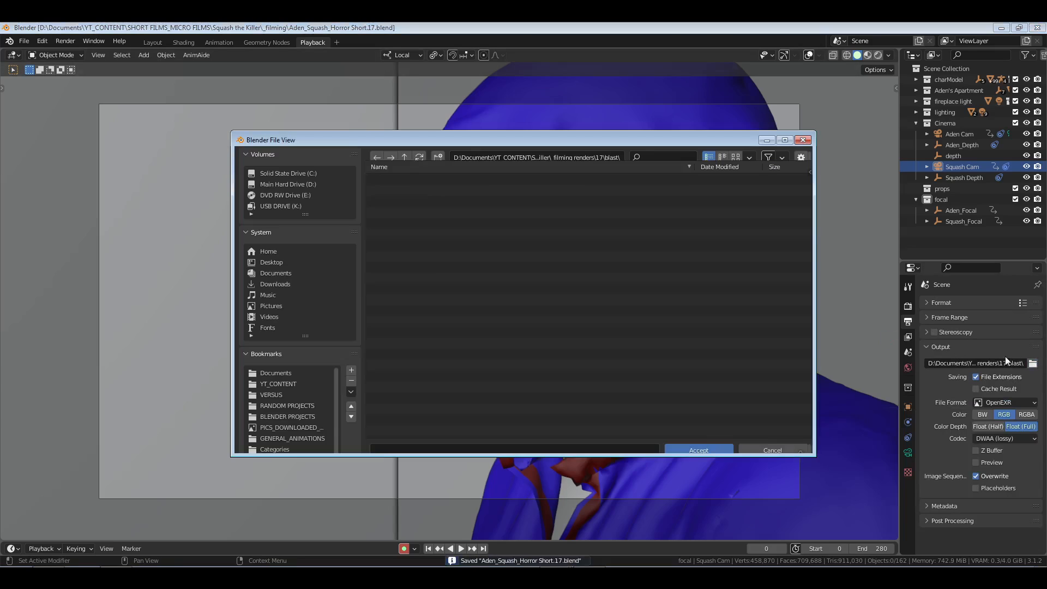
click(404, 158)
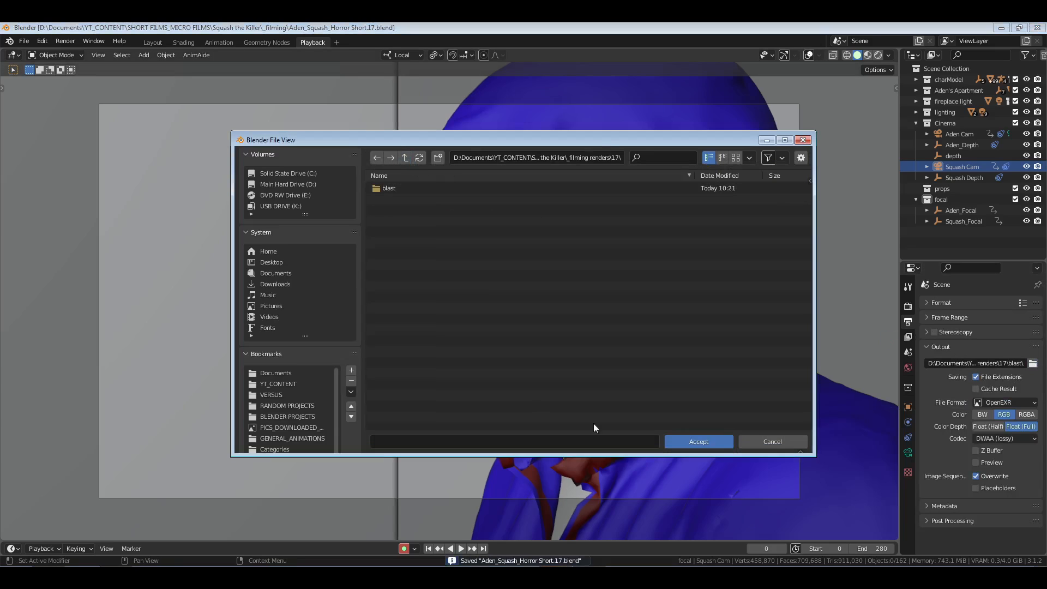
click(696, 440)
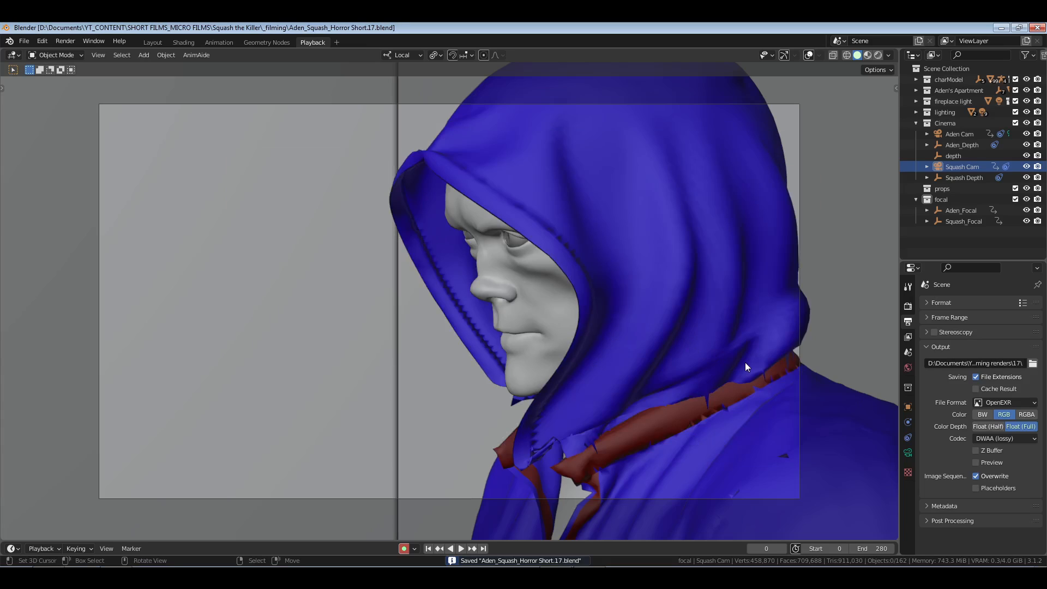